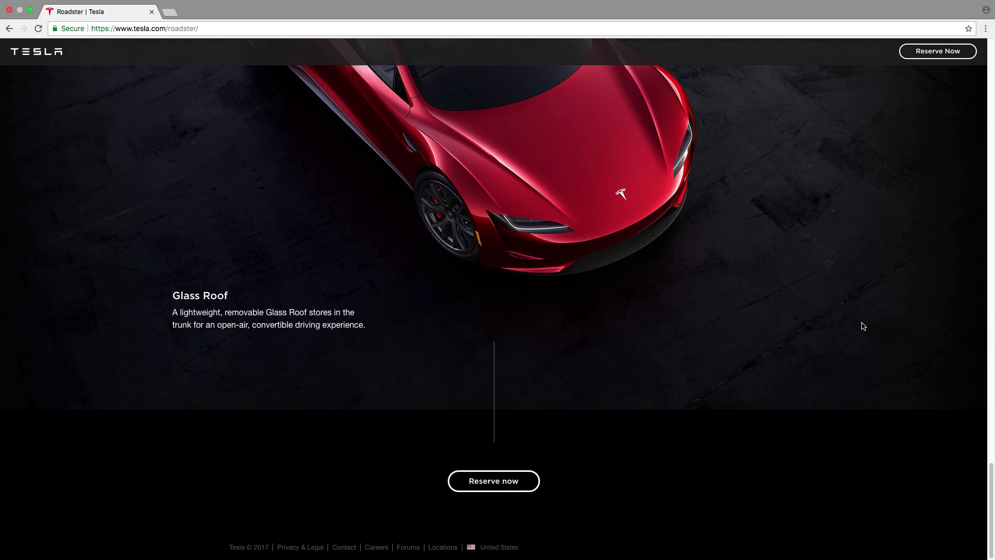
Step: Switch to Bootstrap Studio and create a new design named tesla-website from the Blank template
key("ctrl+Left")
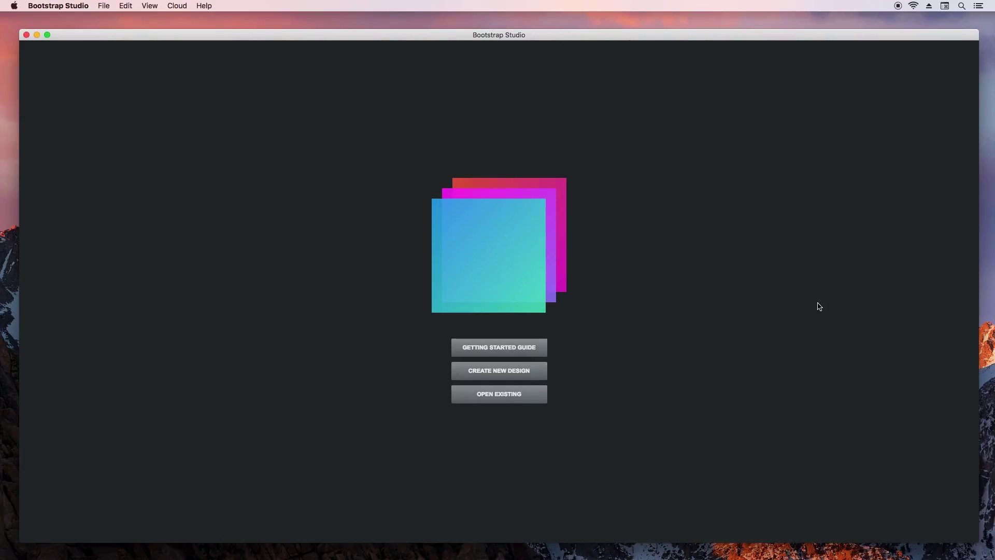
left_click(521, 374)
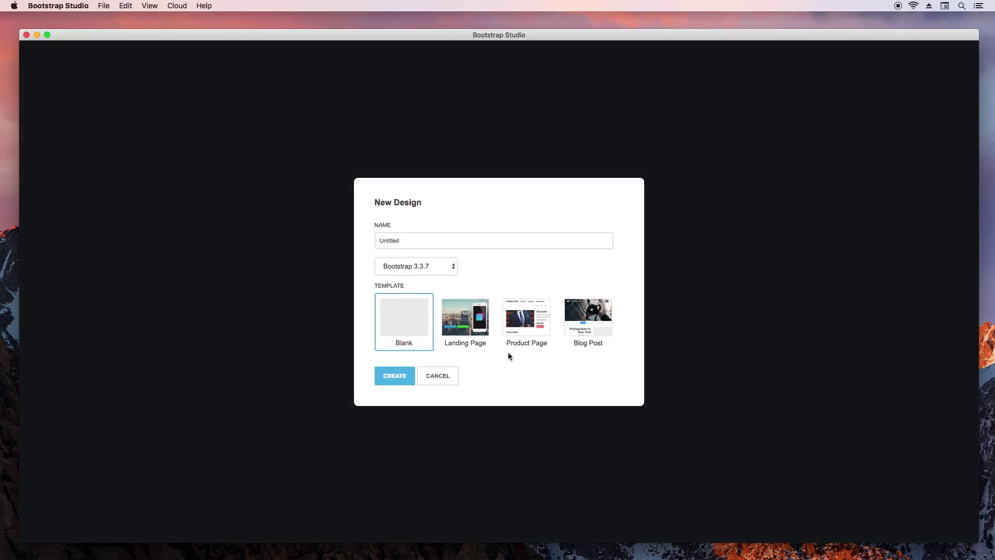
double_click(421, 247)
type("t")
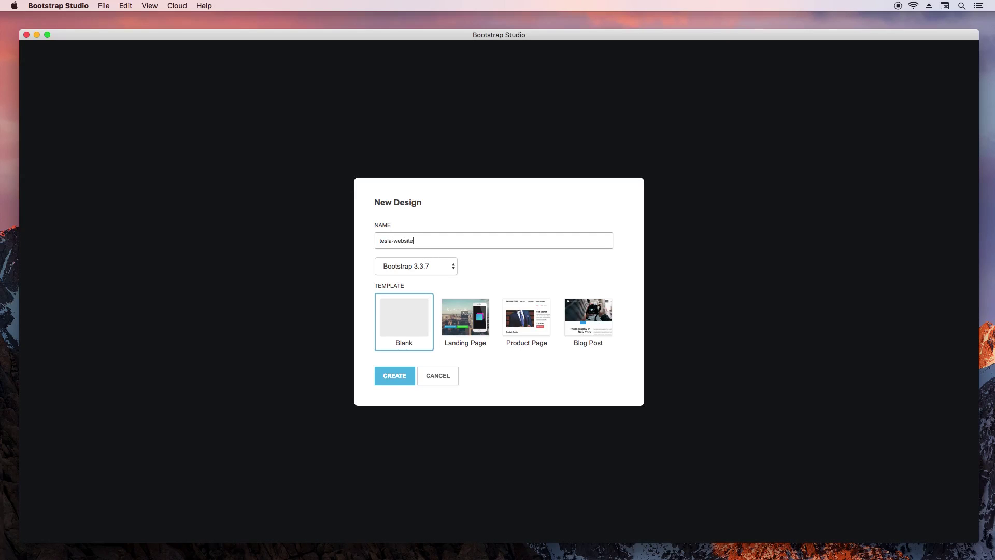
left_click(422, 265)
left_click(419, 274)
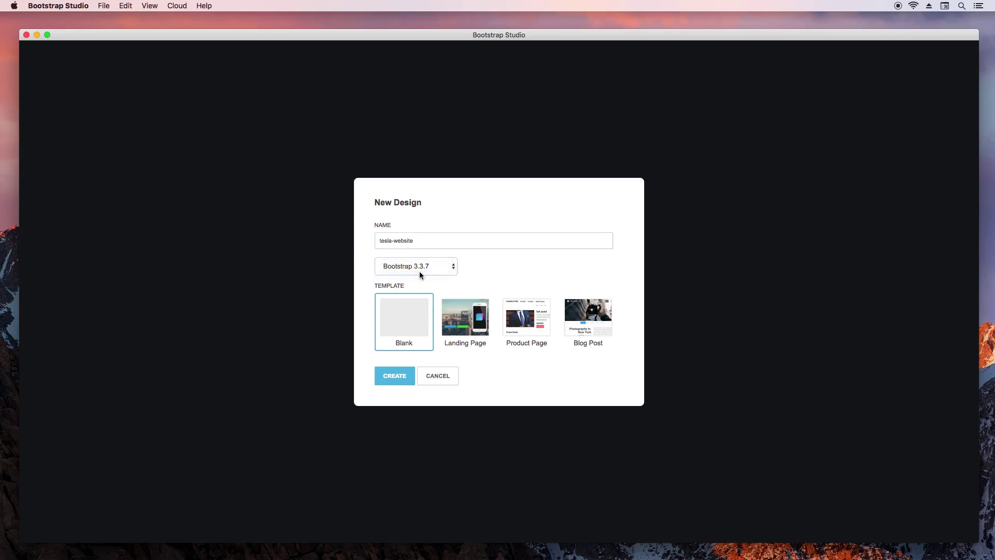
left_click(399, 338)
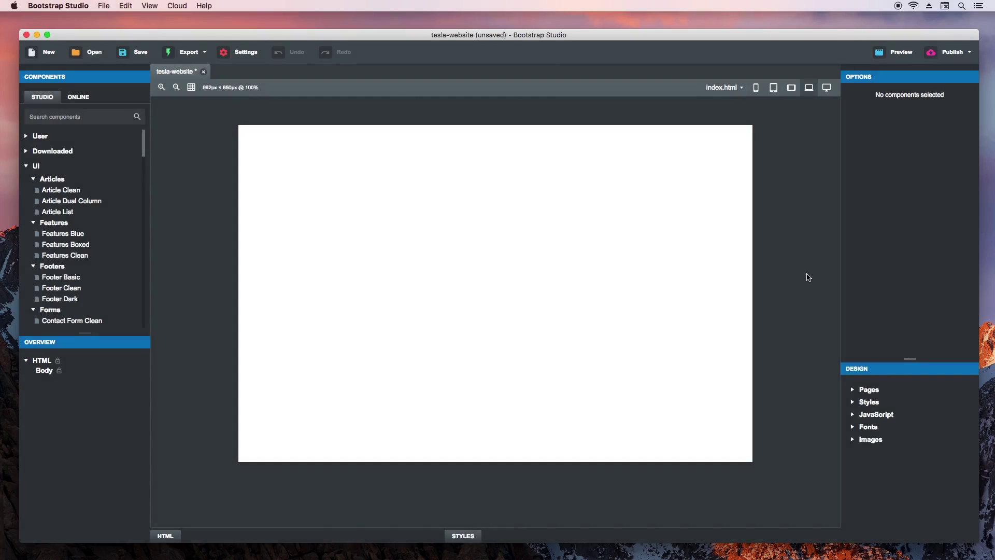
Step: Import all the files from the tesla-website images folder in Finder into the design, and put the Finder window away
left_click_drag(827, 42, 671, 52)
double_click(897, 98)
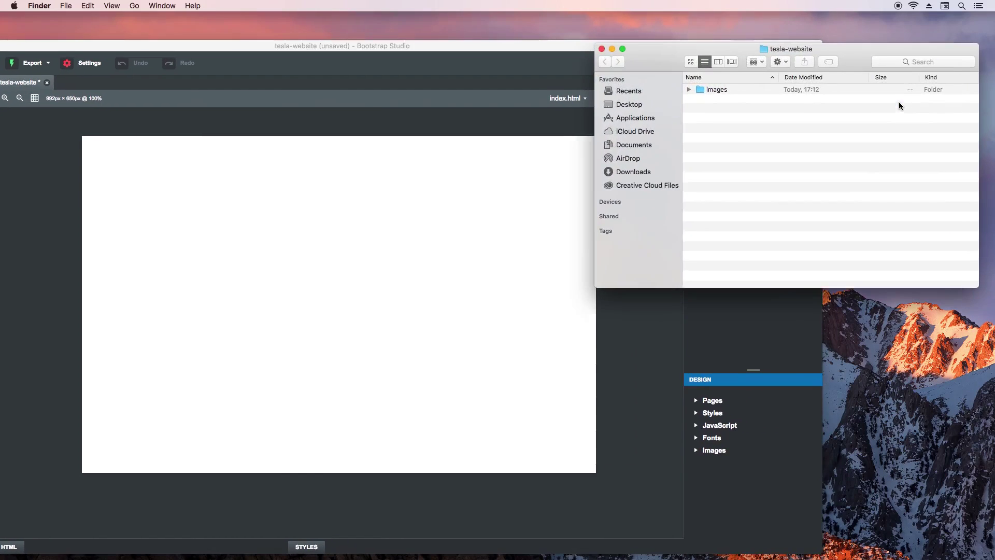
double_click(713, 91)
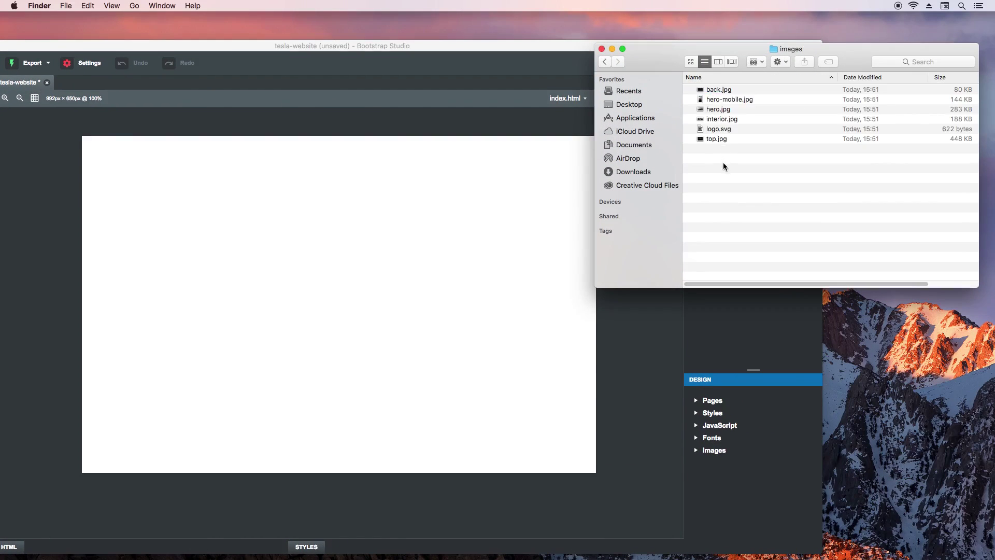
left_click_drag(722, 163, 522, 197)
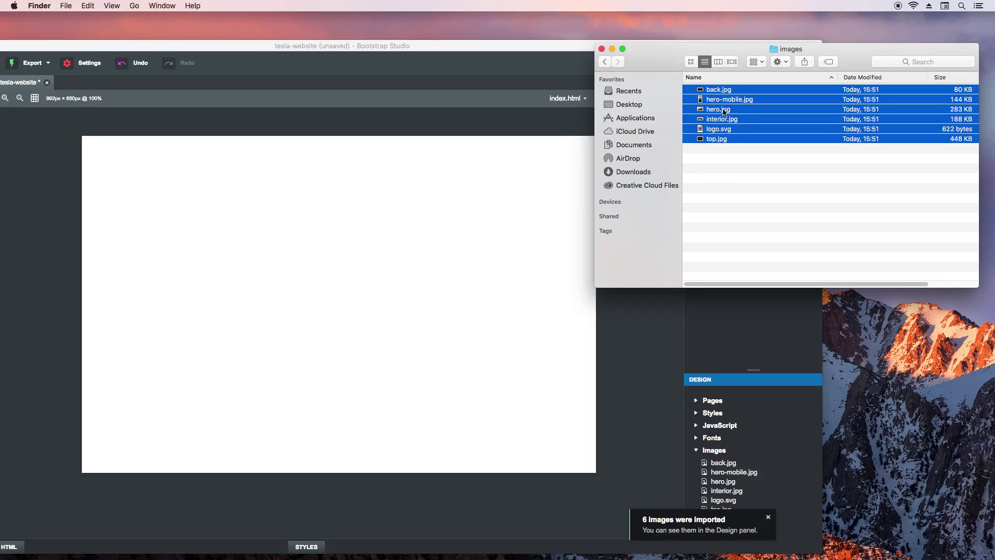
left_click_drag(694, 58, 694, 74)
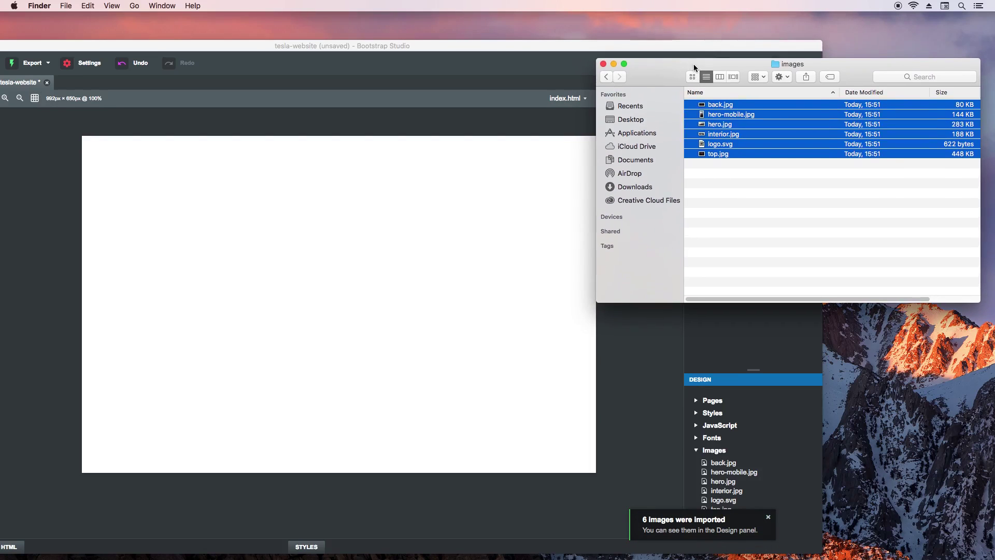
left_click(614, 63)
left_click_drag(614, 52, 773, 41)
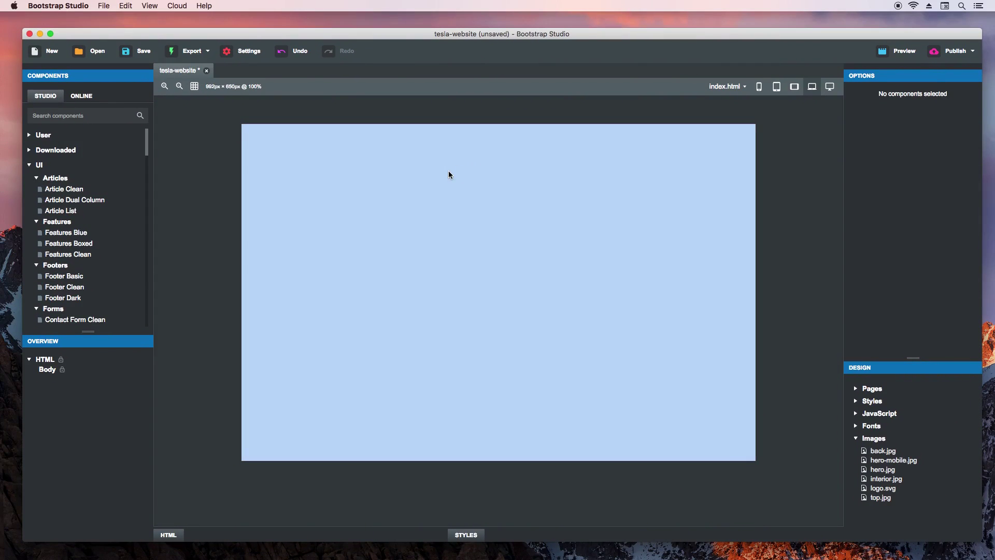
Step: Select the page body and create a body CSS block in styles.css as its styling target
left_click(441, 176)
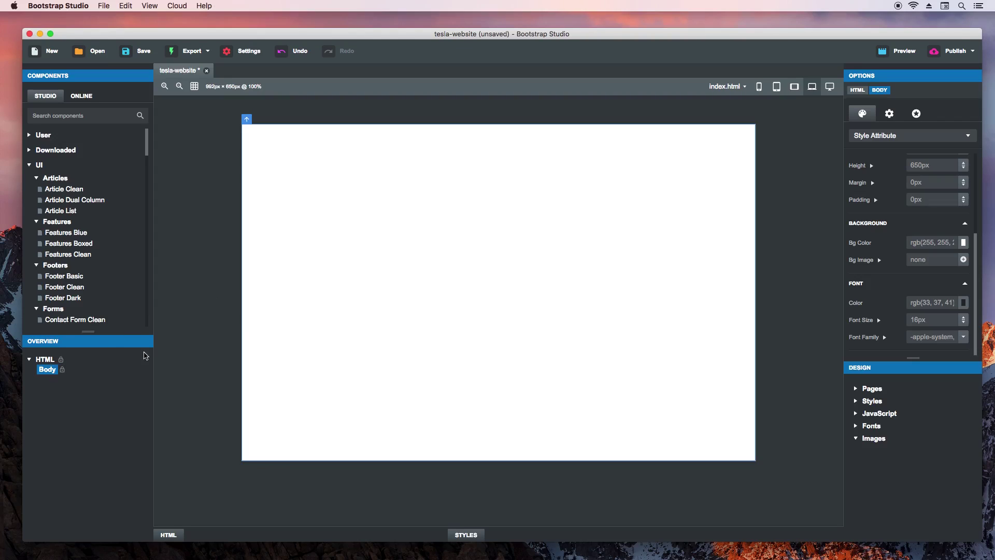
left_click(863, 138)
left_click(872, 164)
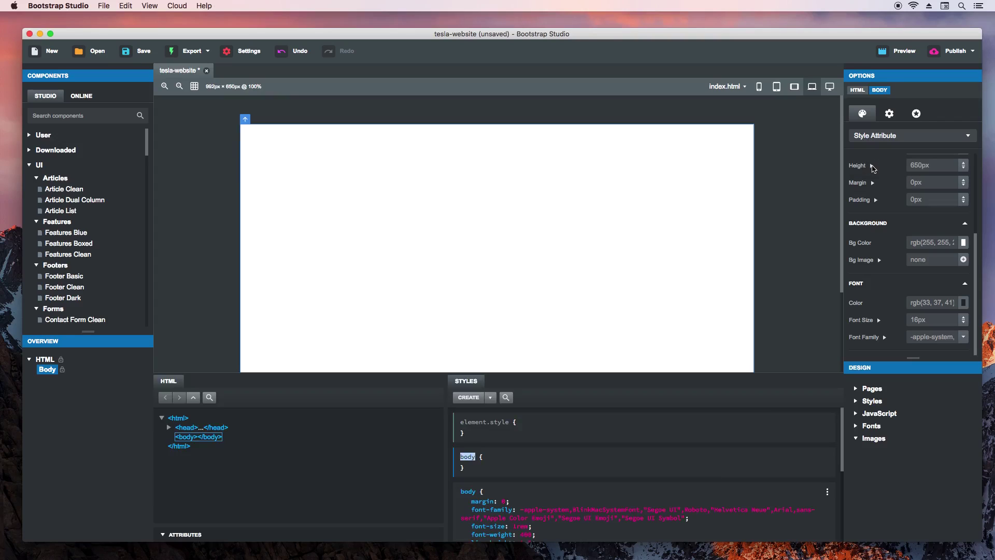
left_click(498, 461)
left_click(504, 463)
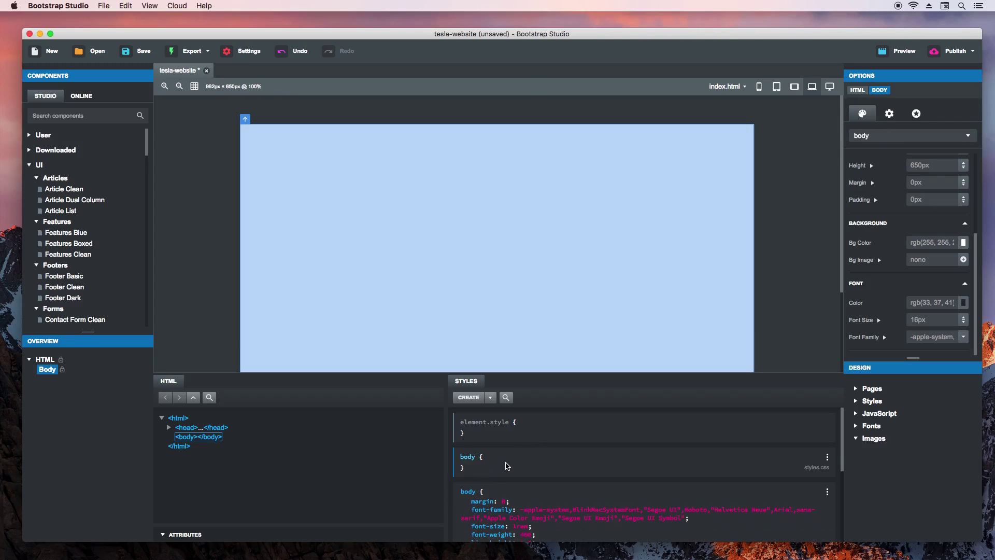
Step: Set the body's background color to rgb(0,0,0) and its font color to rgb(255,255,255)
left_click(963, 242)
triple_click(881, 402)
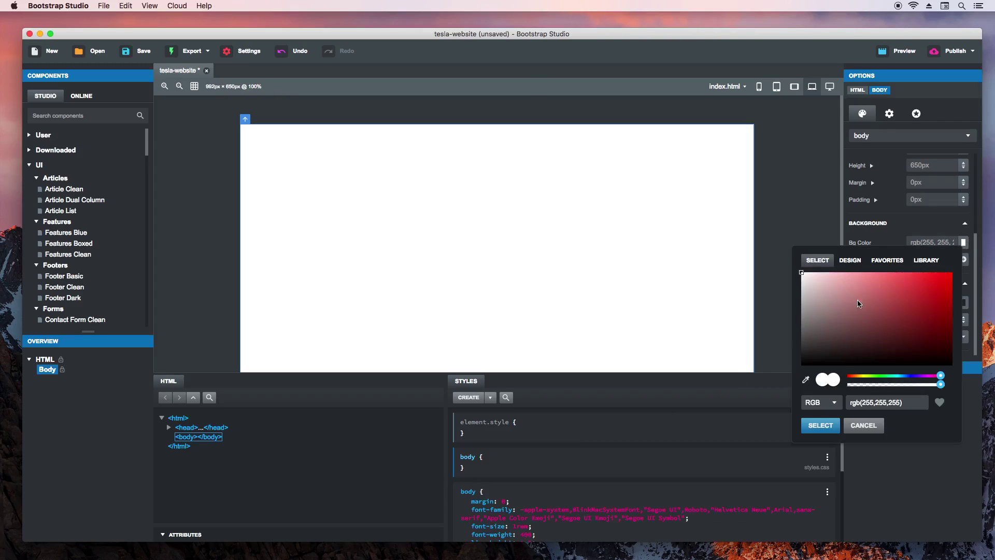
type("rgb(0,0,0)")
left_click(820, 425)
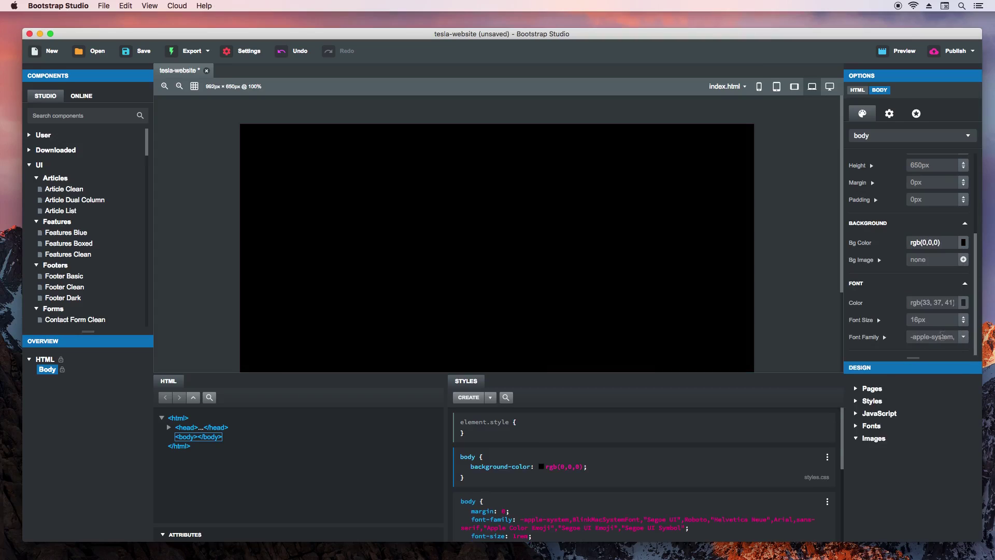
left_click(963, 304)
left_click_drag(866, 190, 771, 123)
left_click(813, 280)
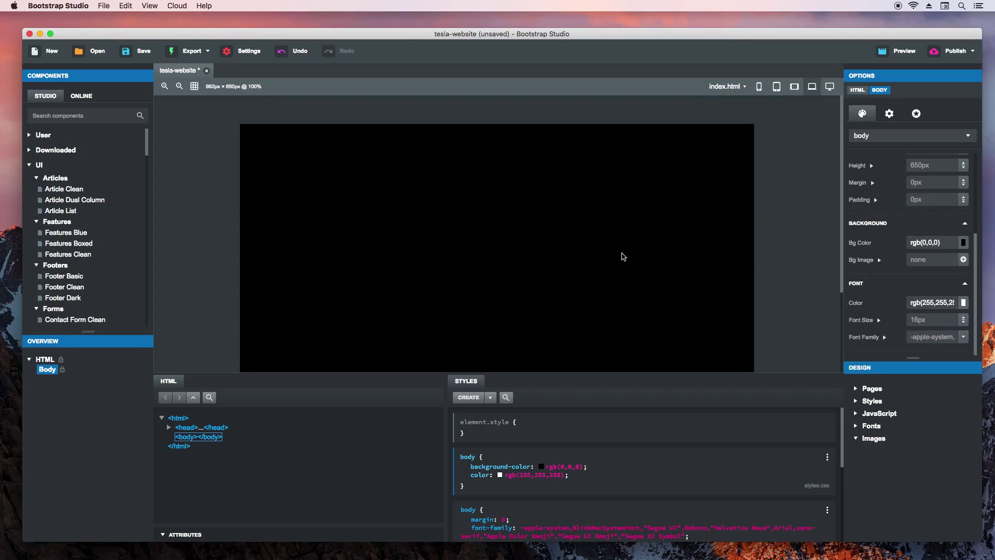
Step: Add a Section component inside the body and give it the ID hero
left_click(81, 115)
type("sec")
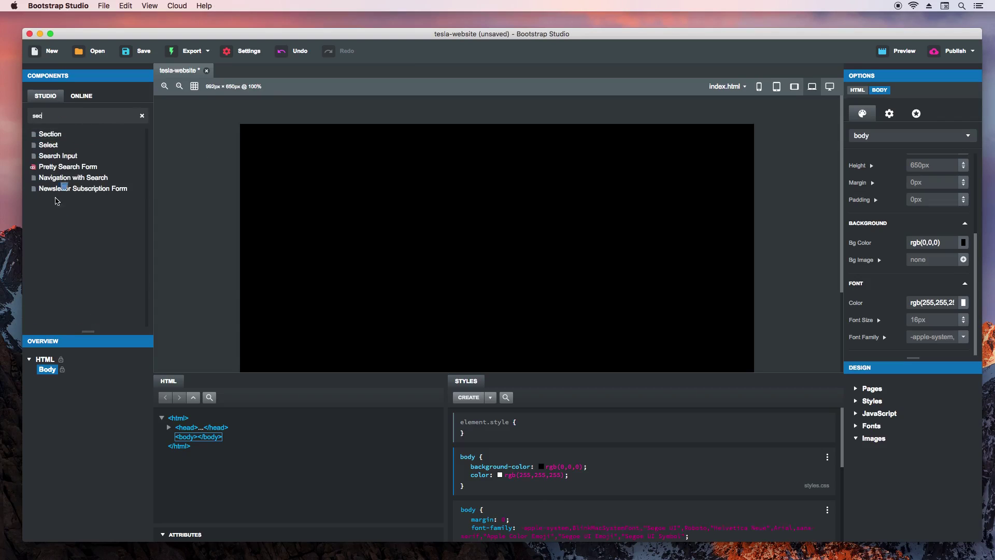
left_click_drag(47, 370, 53, 383)
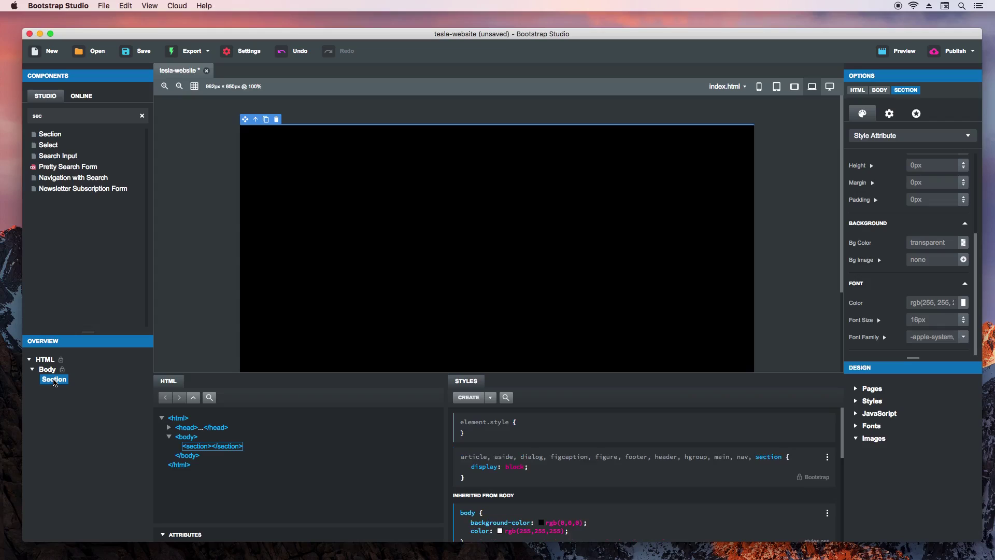
left_click(182, 537)
type("hero")
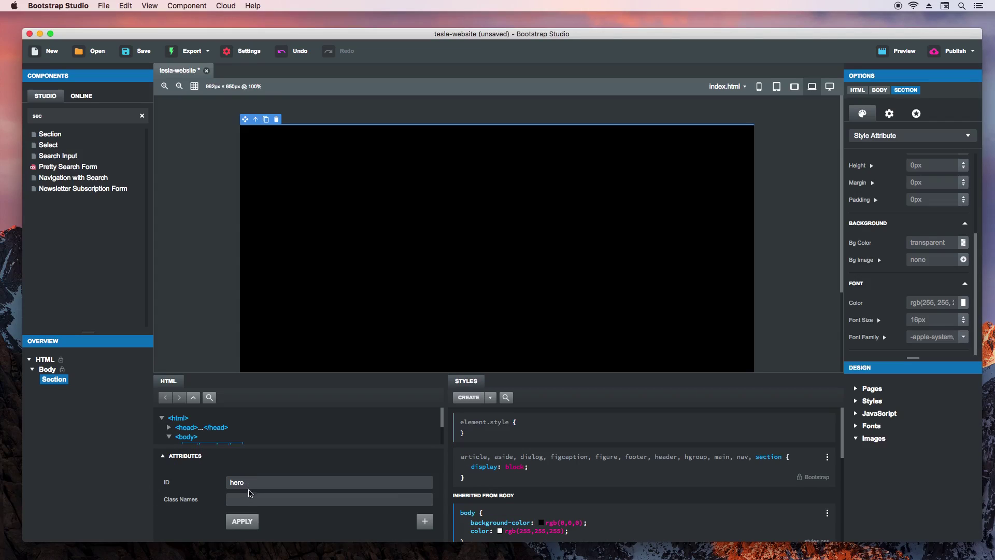
left_click(242, 521)
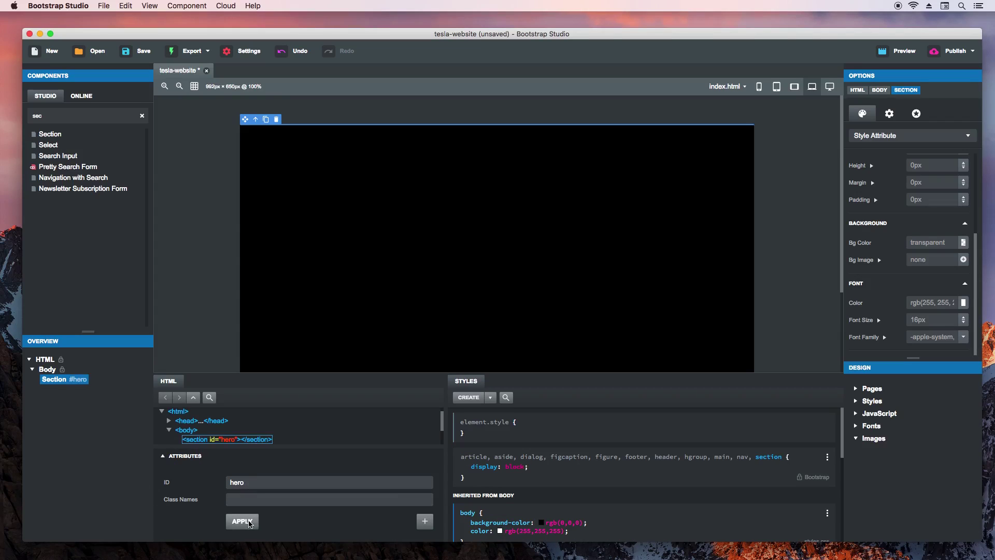
Step: Create a #hero CSS block in styles.css for the section and make it the styling target
left_click(466, 398)
left_click(504, 460)
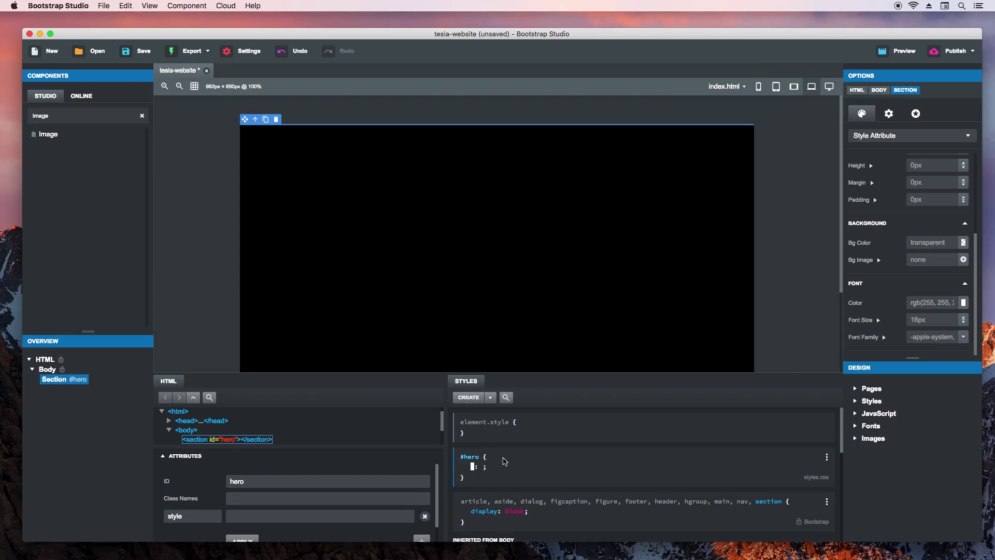
key("Escape")
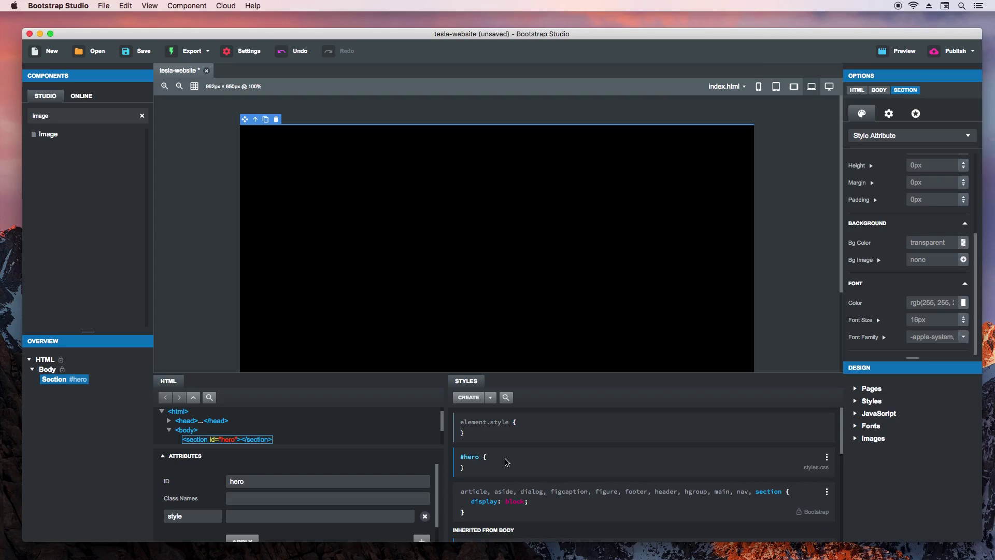
left_click(885, 138)
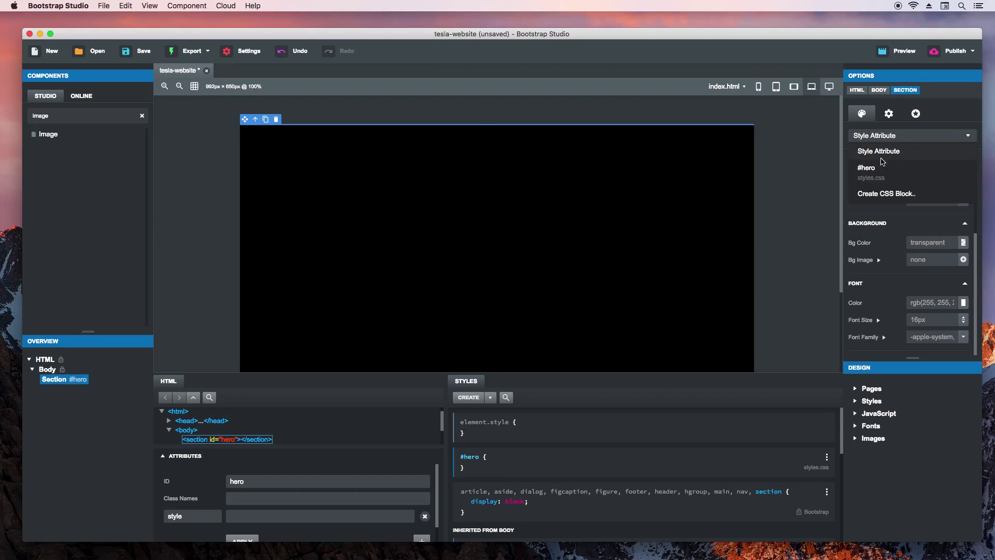
left_click(880, 177)
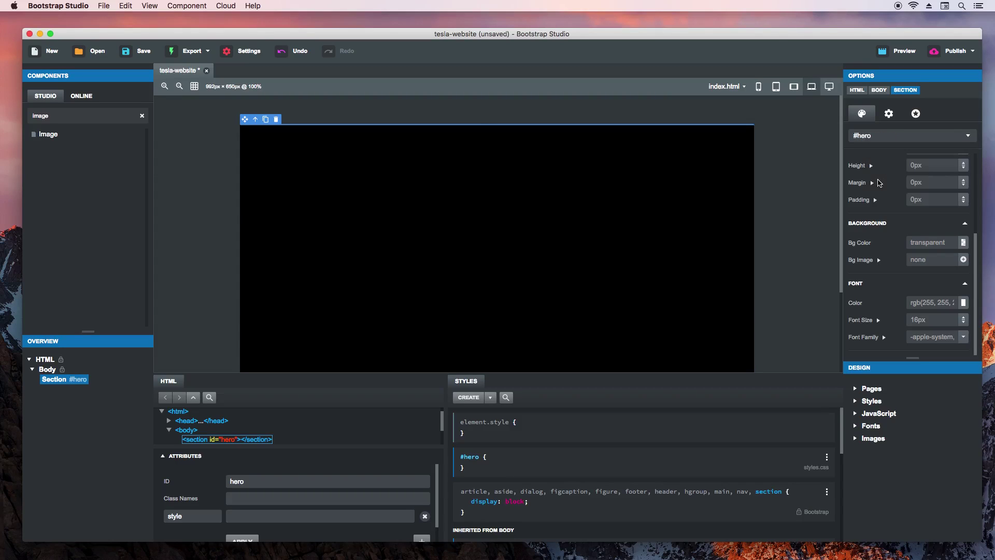
Step: Set the #hero block's width to 100% and its height to 100vh
scroll(925, 176, "up", 1)
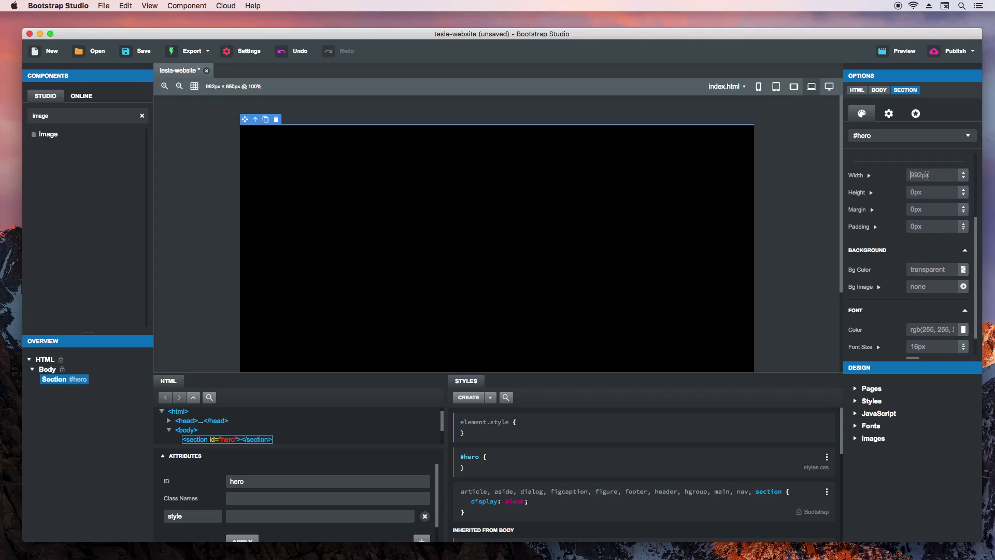
type("100%")
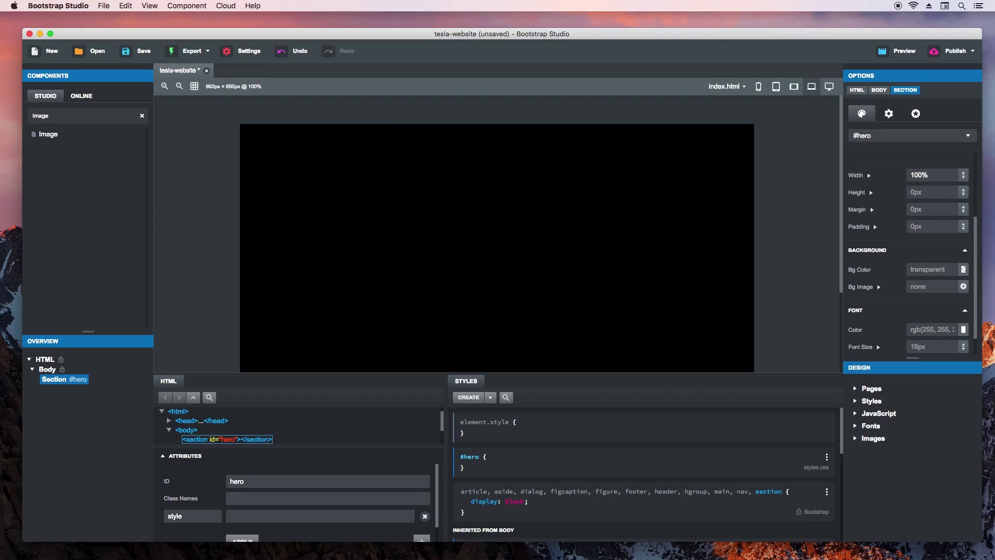
key("Return")
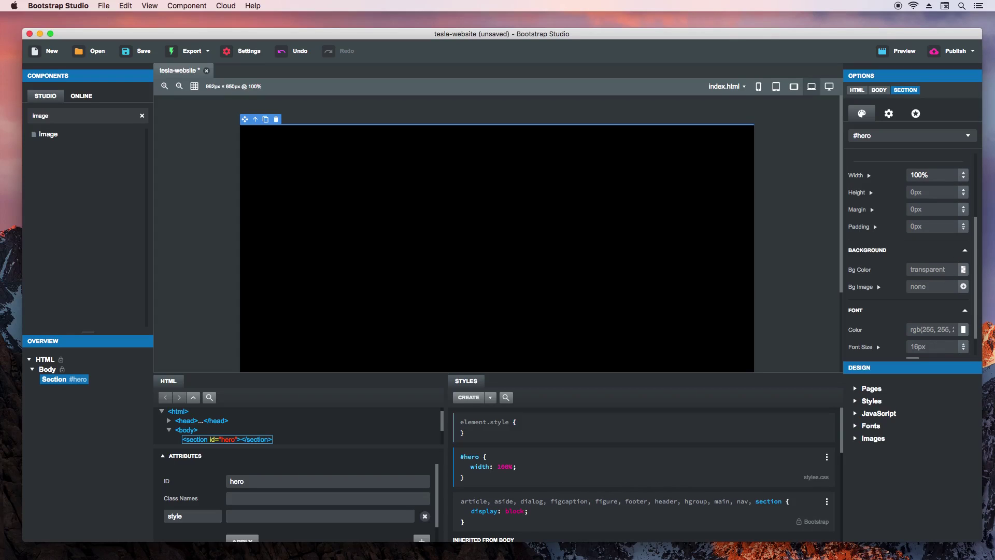
left_click(925, 192)
type("100vh")
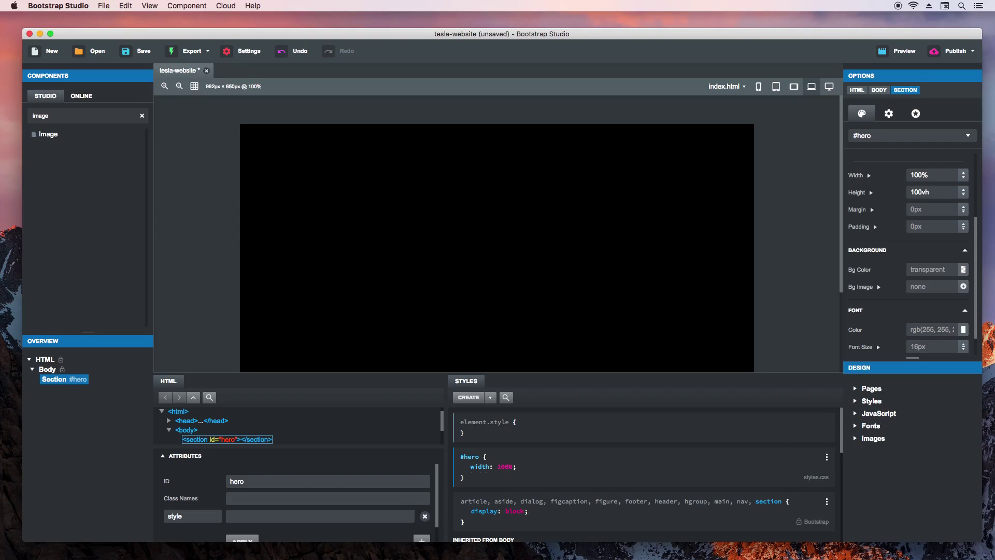
key("Return")
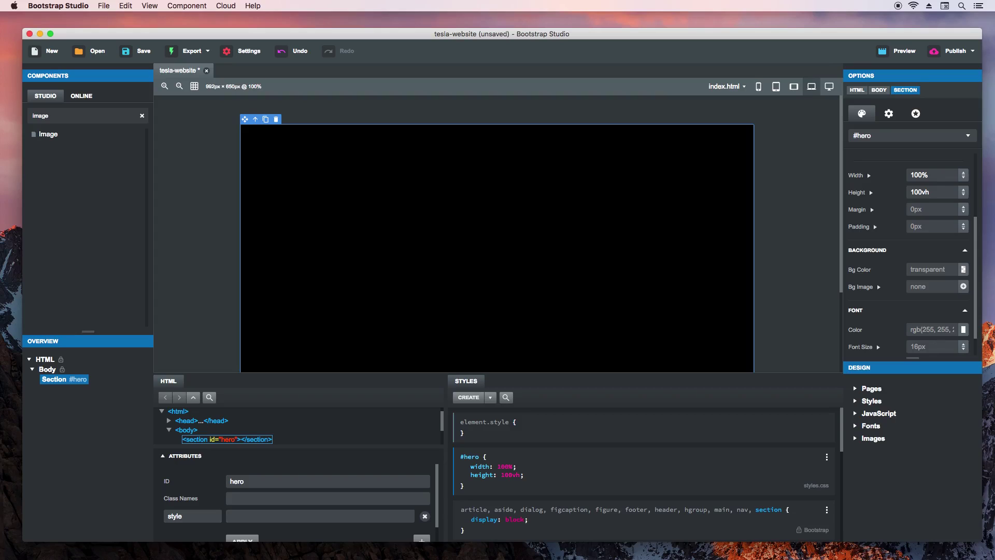
Step: Show the page at the 360px phone size, set hero-mobile.jpg as the #hero background image, and collapse the code editors to reveal the full canvas
left_click(759, 88)
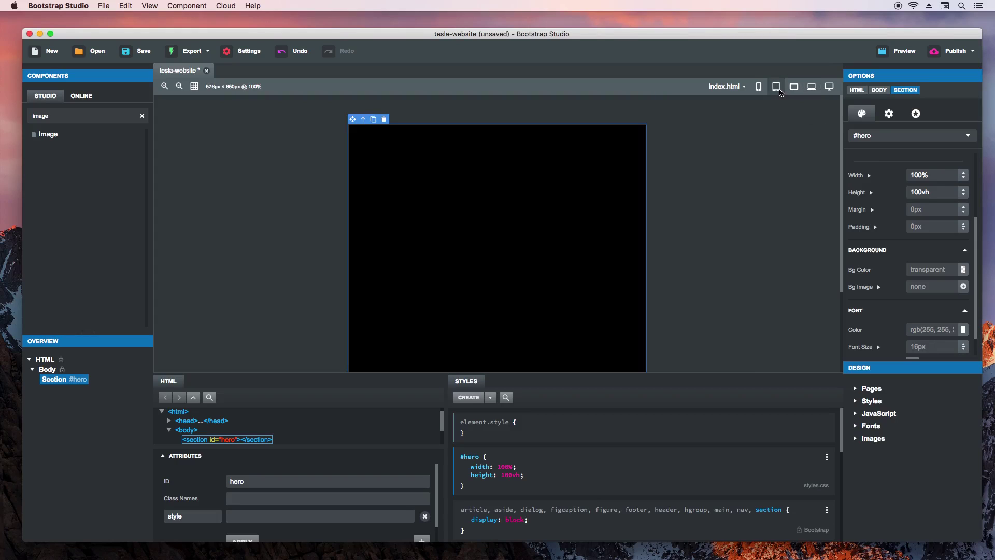
left_click(759, 90)
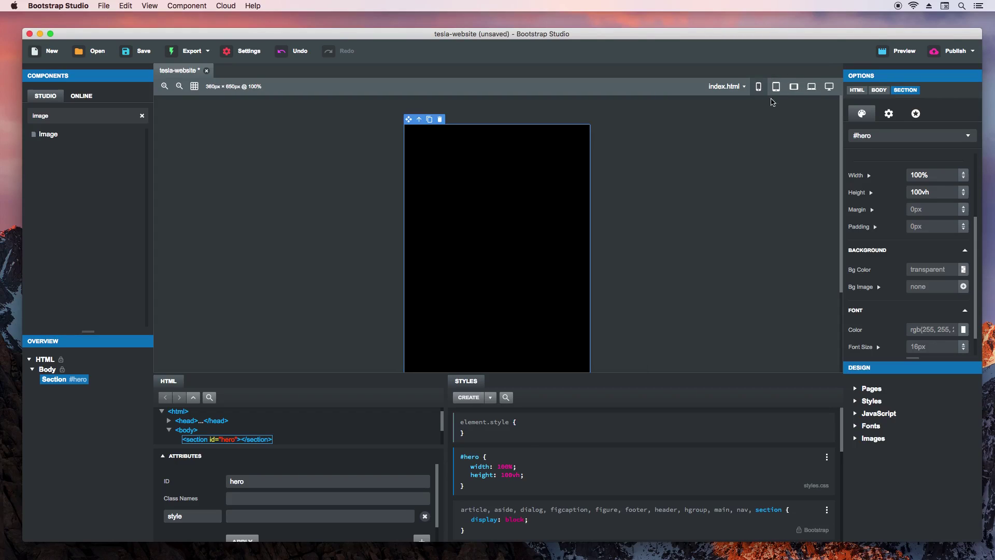
left_click(964, 287)
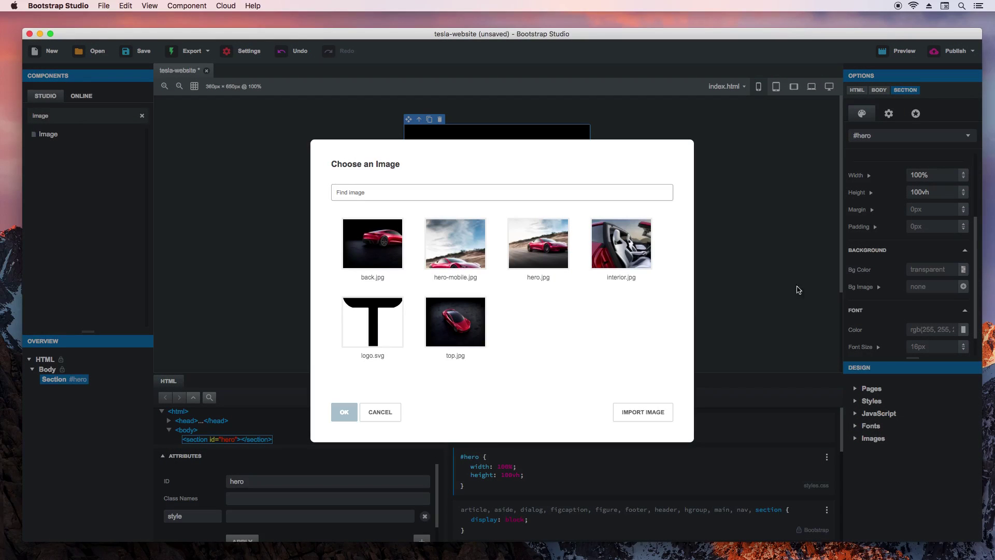
left_click(462, 253)
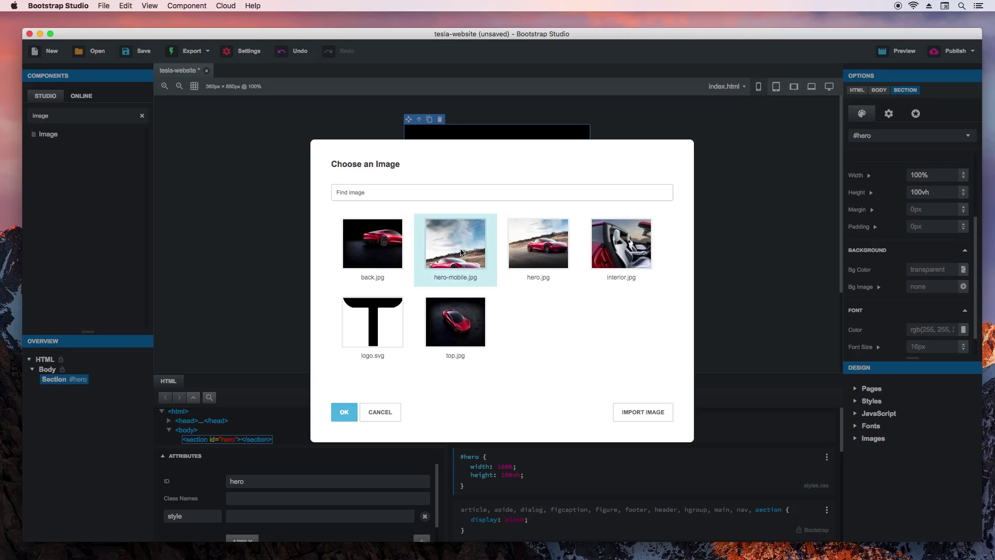
left_click(345, 412)
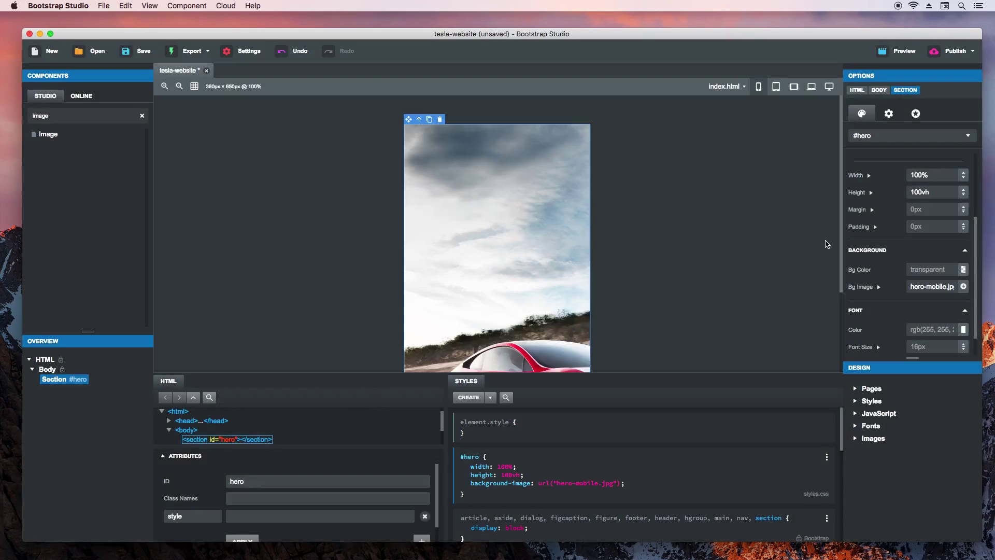
left_click(741, 383)
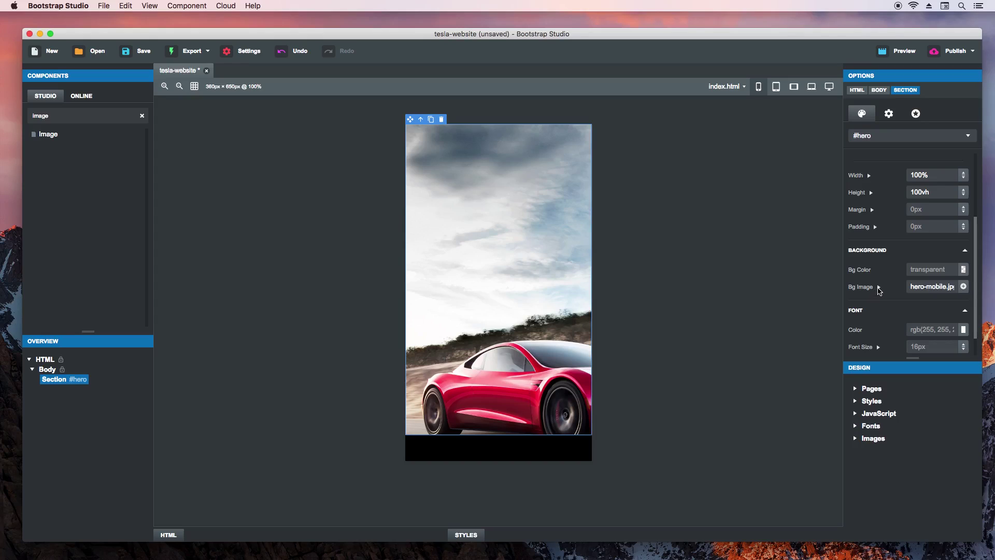
Step: Set the #hero background image's position to center, its size to cover and its repeat to no-repeat
left_click(878, 288)
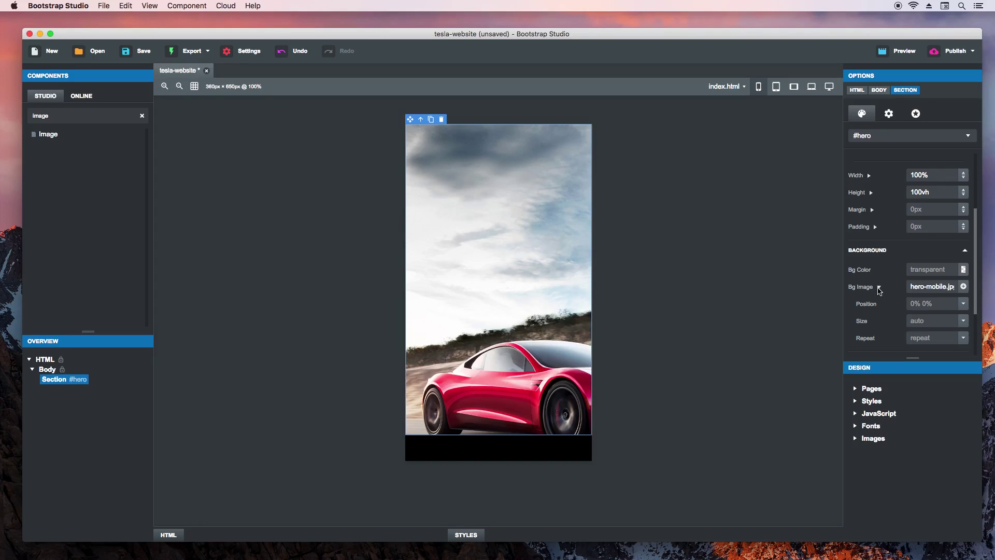
scroll(912, 302, "down", 1)
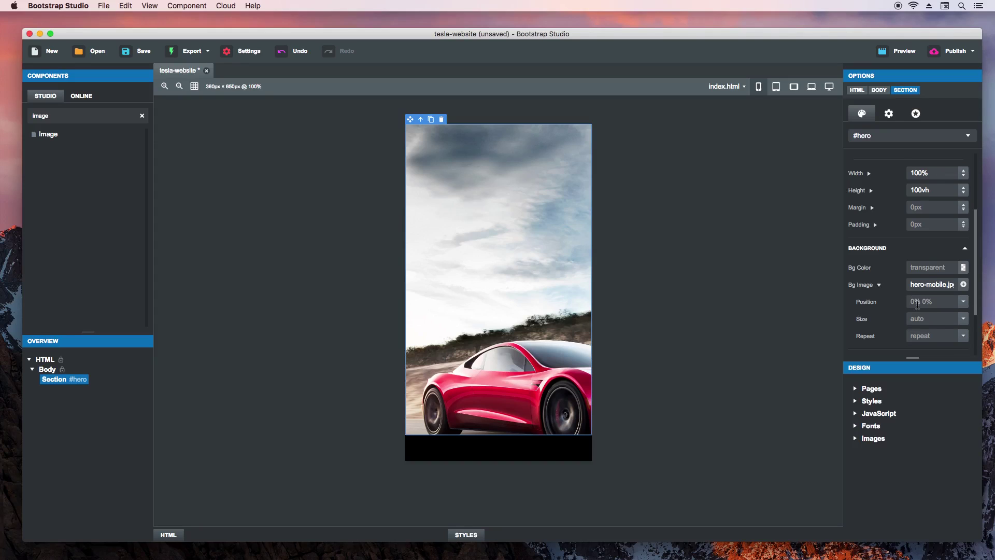
triple_click(935, 299)
type("center")
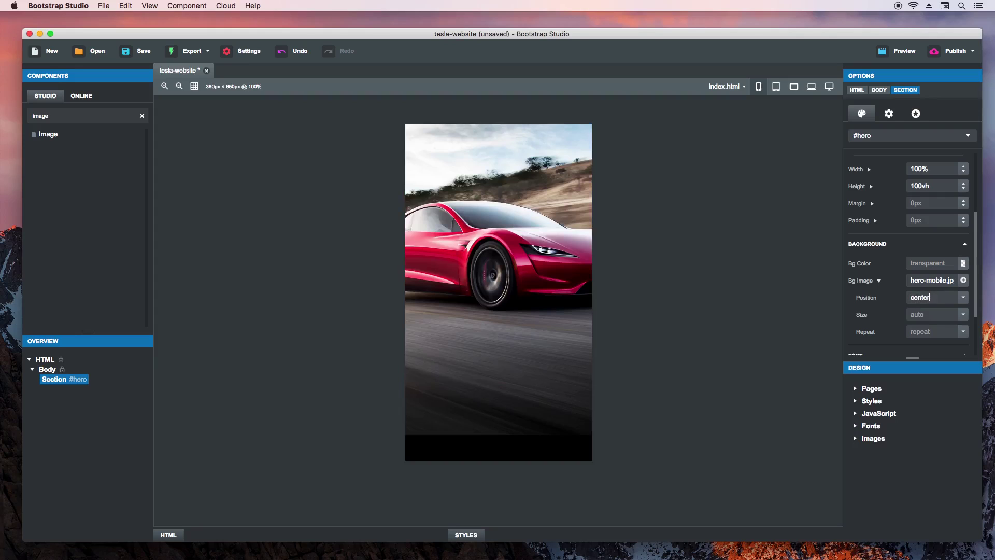
left_click(962, 314)
left_click(951, 355)
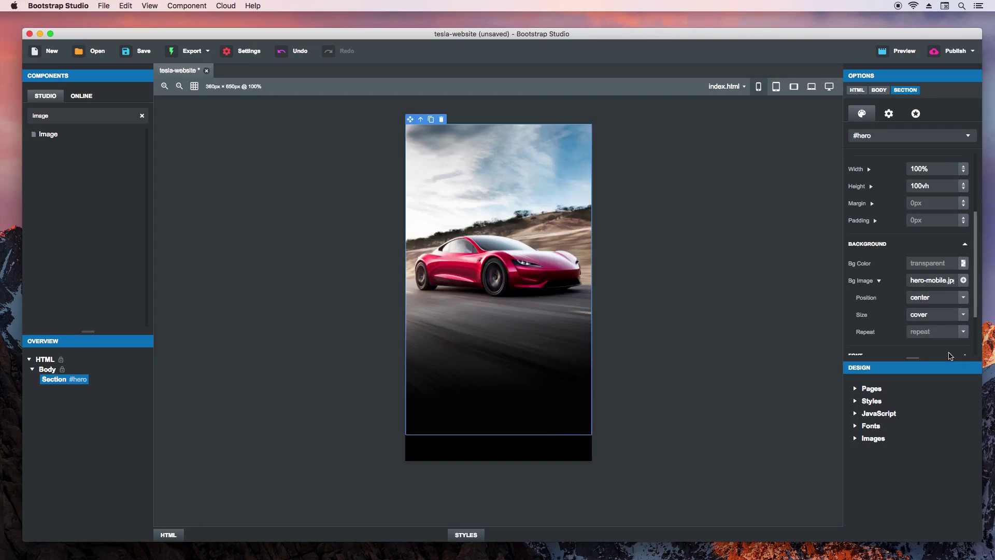
left_click(963, 332)
left_click(950, 413)
scroll(904, 326, "down", 1)
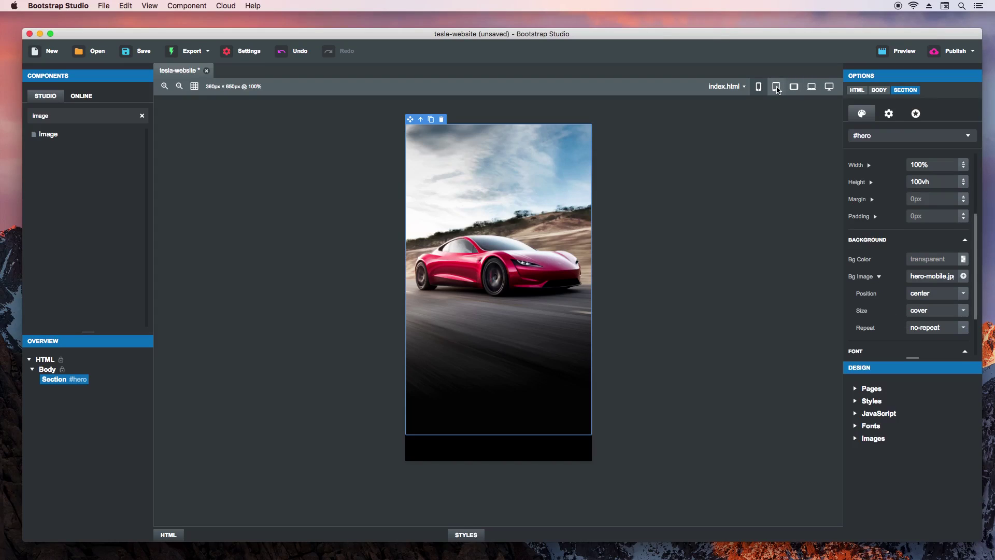
Step: Show the page at the 768px tablet size and open styles.css for editing
left_click(776, 87)
left_click(794, 87)
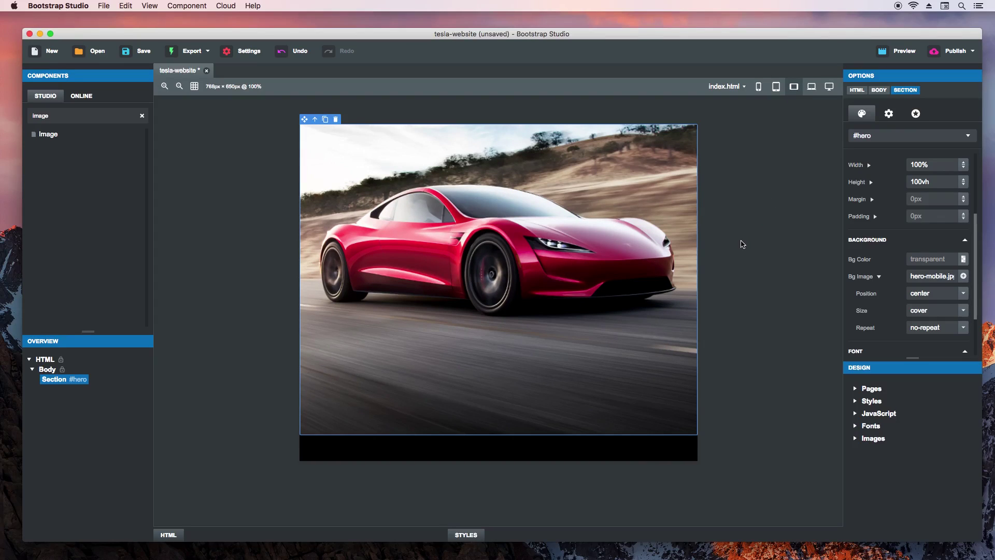
left_click(858, 402)
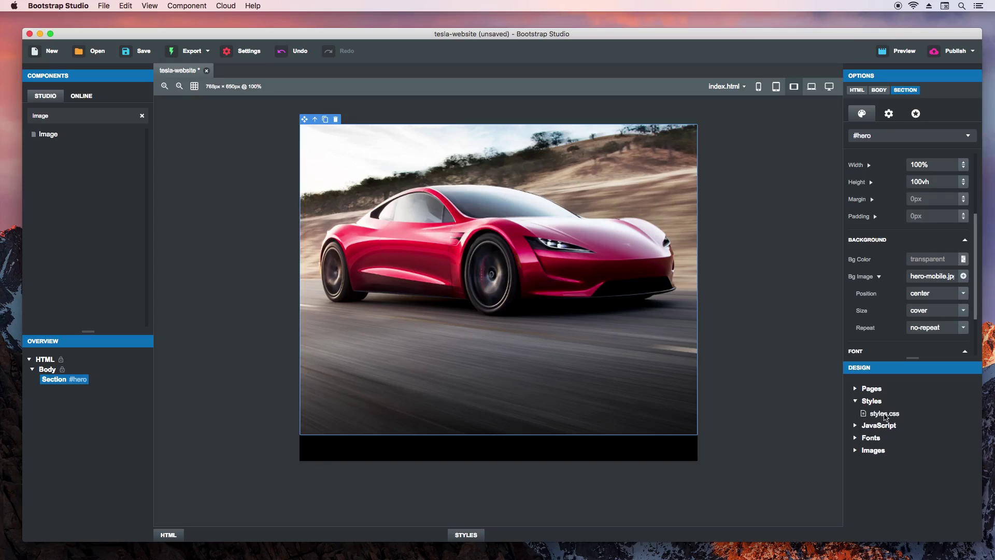
double_click(885, 414)
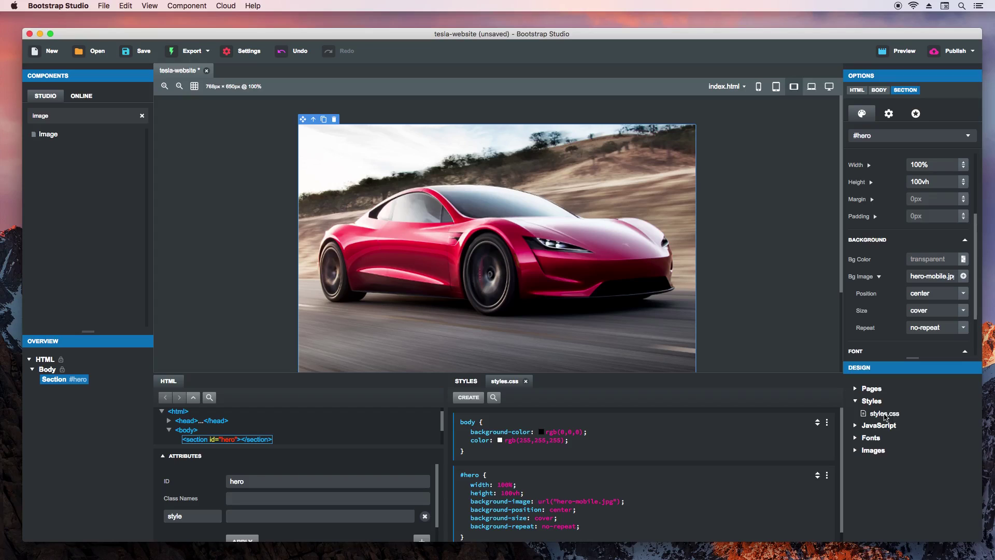
scroll(674, 464, "down", 1)
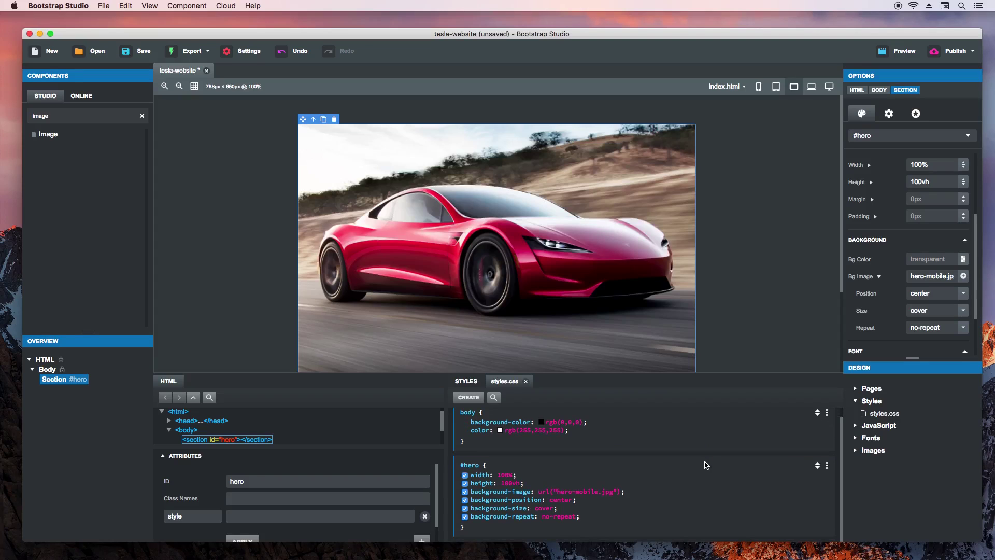
Step: Create a second #hero block in styles.css and add a min-width: 768px media query to it
left_click(472, 398)
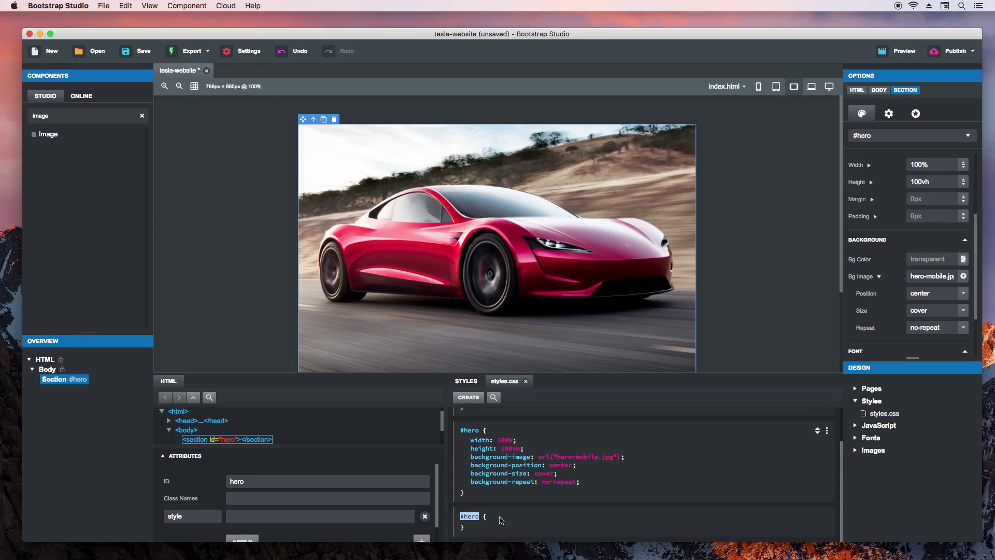
left_click(498, 517)
left_click(505, 520)
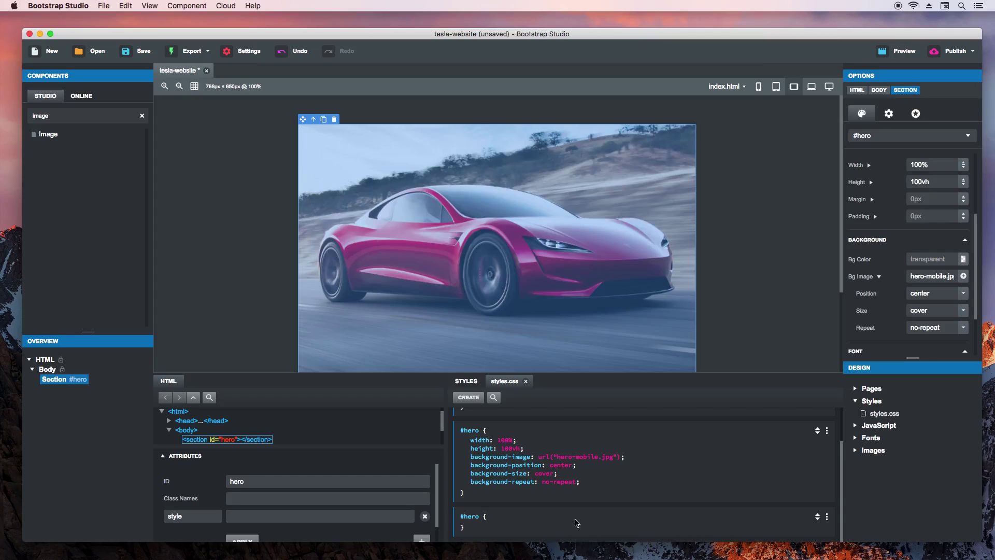
left_click(826, 517)
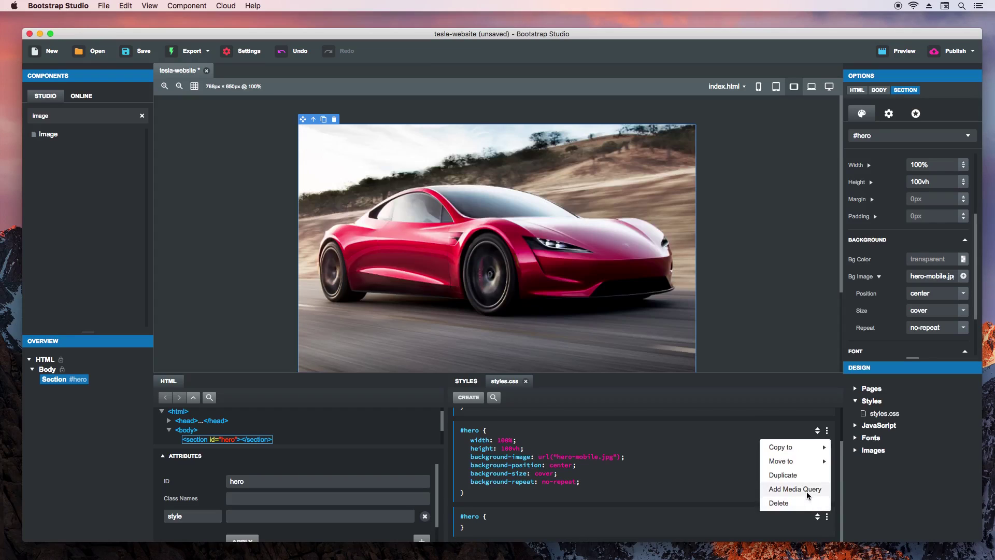
left_click(806, 491)
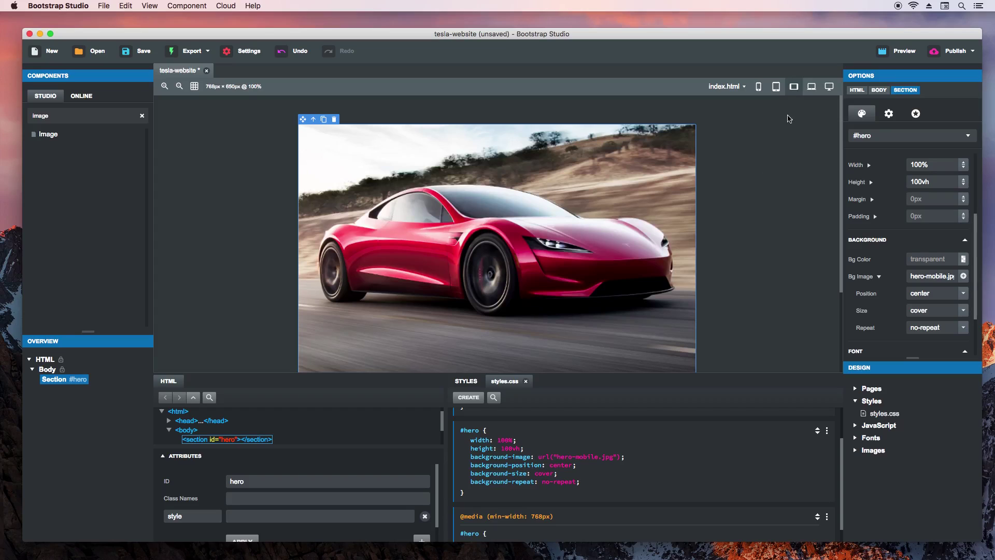
Step: Copy the background-image declaration for hero-mobile.jpg from the base #hero block into the #hero block under the media query
scroll(599, 480, "down", 1)
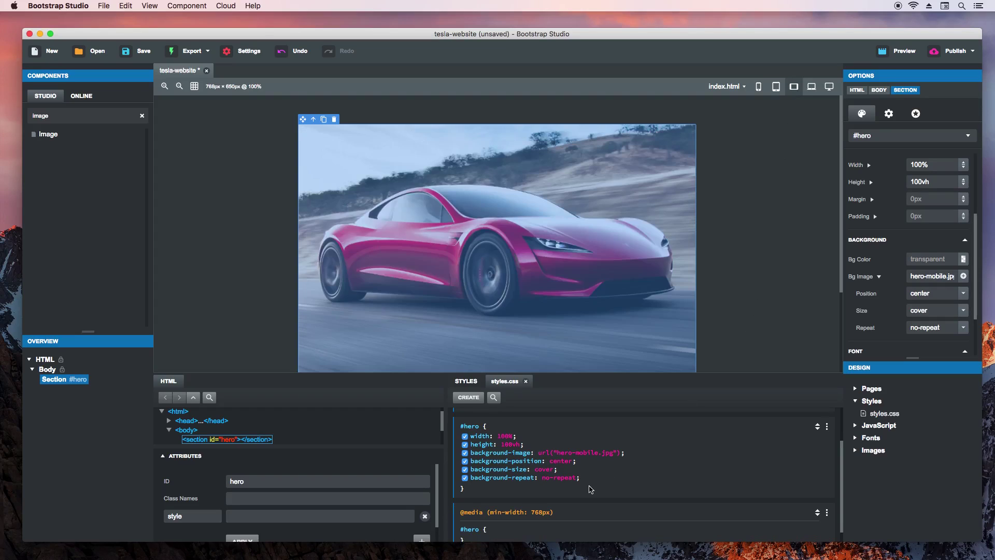
left_click_drag(625, 454, 474, 455)
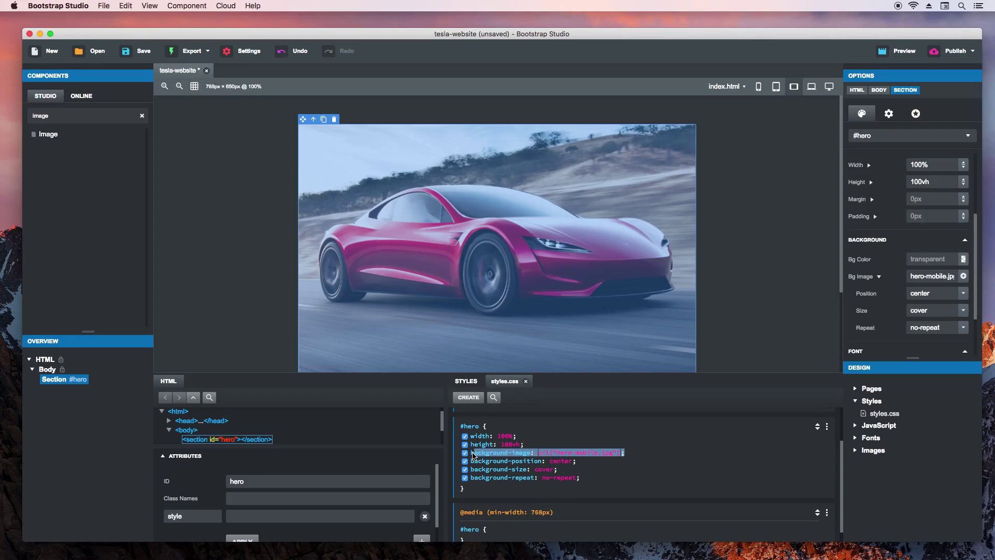
left_click(499, 531)
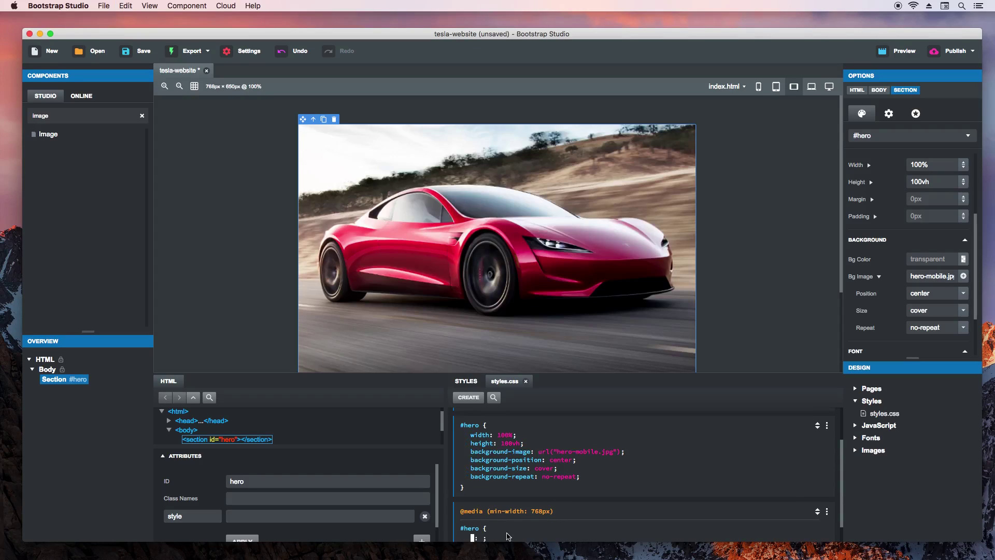
type("background-image: url(\"hero-mobile.jpg\");")
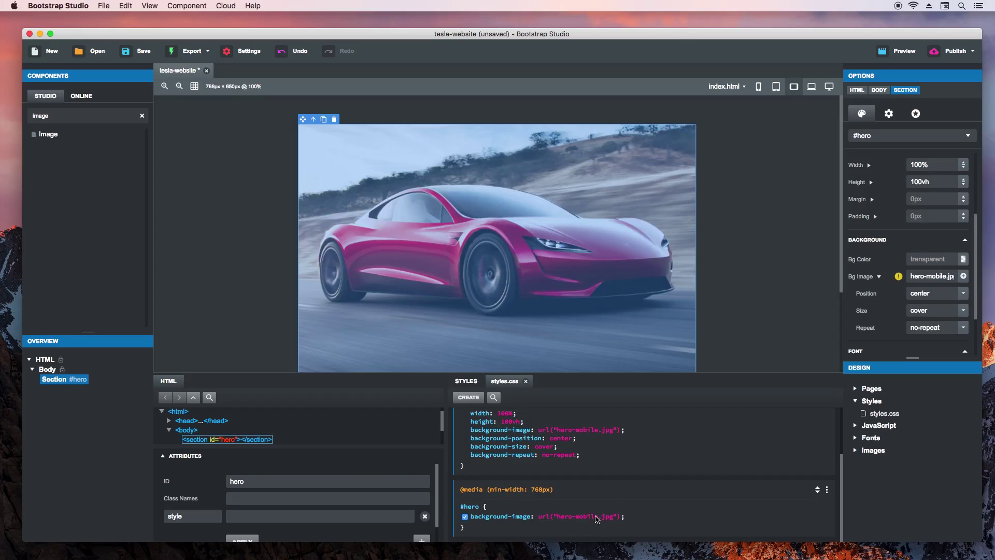
Step: Change the media query's #hero background image to hero.jpg and collapse the code editors
left_click(856, 451)
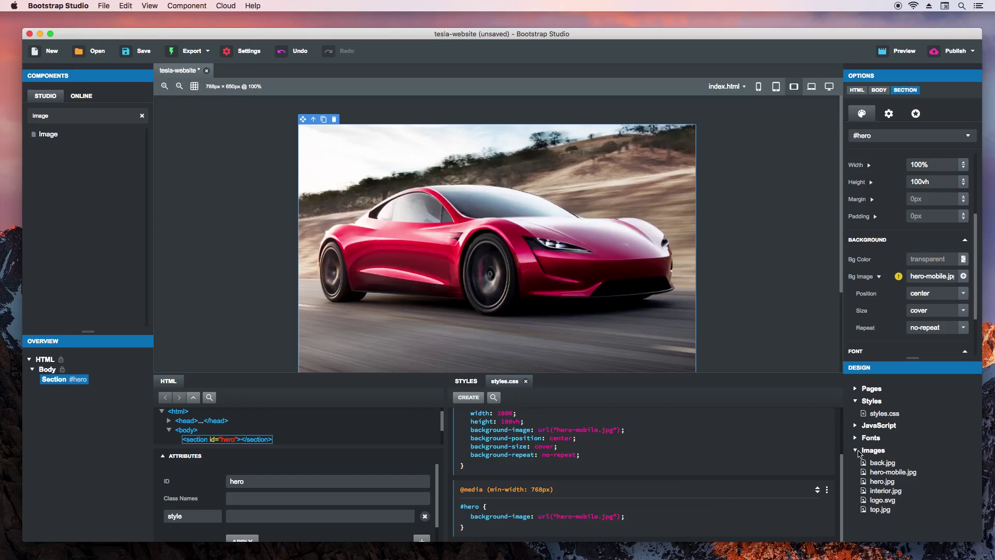
mouse_move(874, 472)
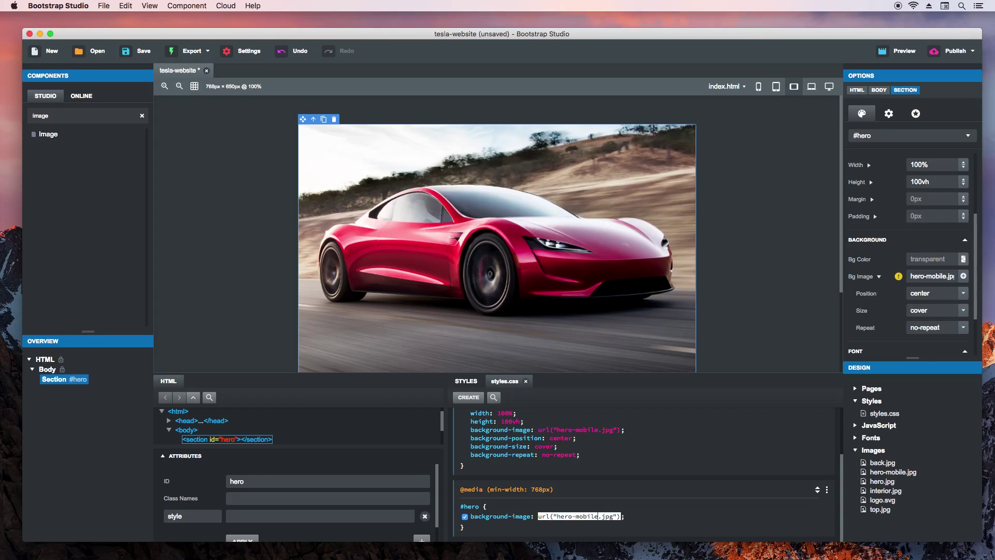
key("BackSpace")
key("BackSpace")
key("BackSpace")
key("BackSpace")
key("BackSpace")
key("BackSpace")
key("BackSpace")
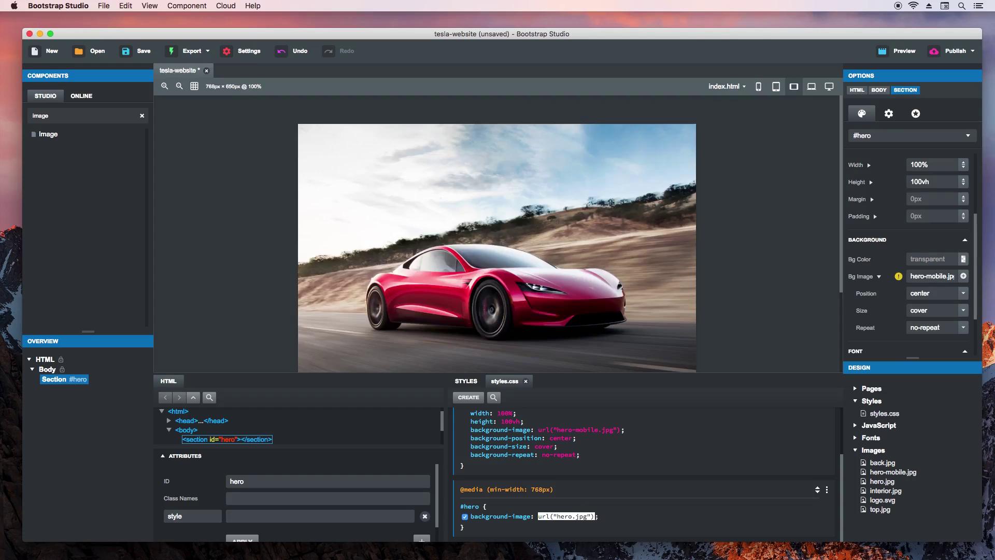
key("Return")
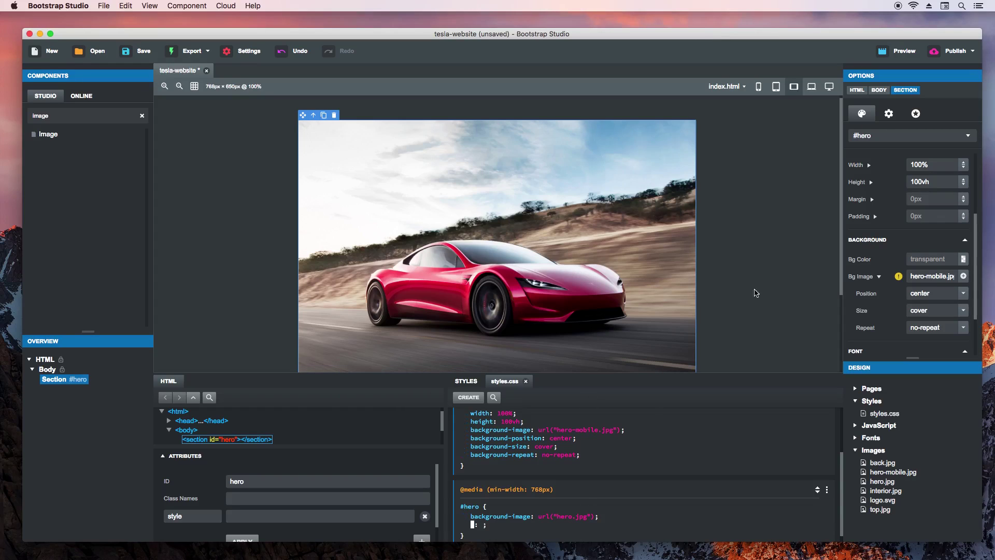
left_click(730, 383)
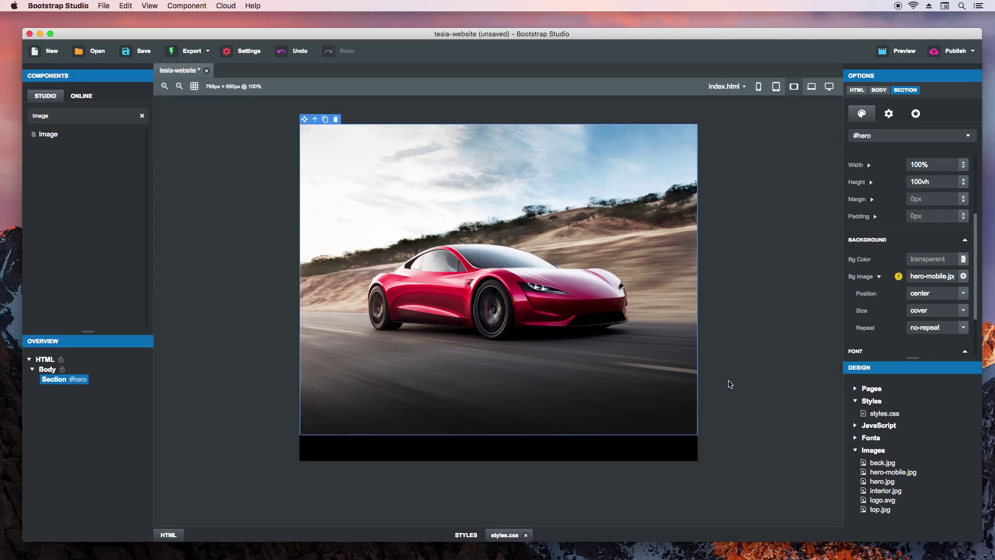
Step: Check the hero background at the desktop, phone, tablet and laptop sizes, ending at 992px
left_click(812, 88)
left_click(828, 89)
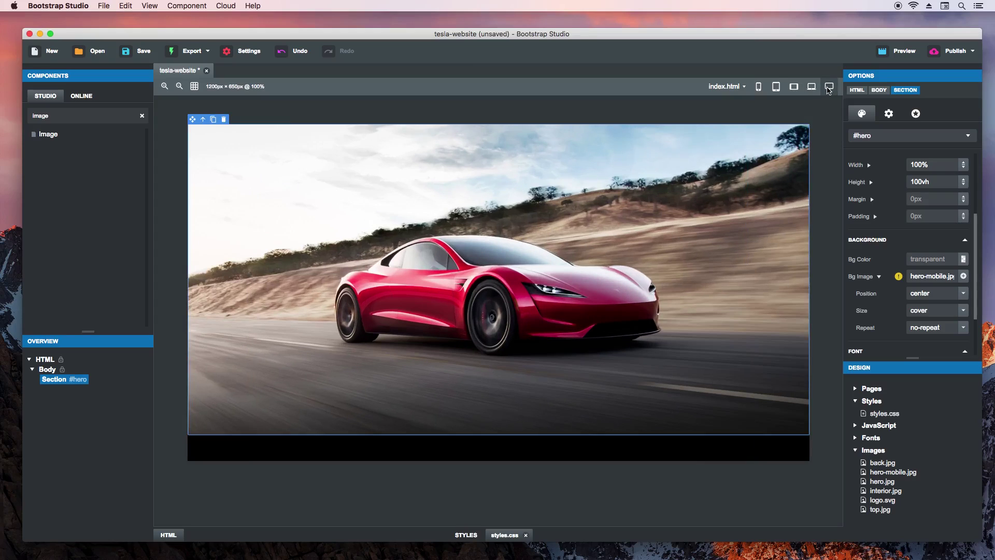
left_click(758, 88)
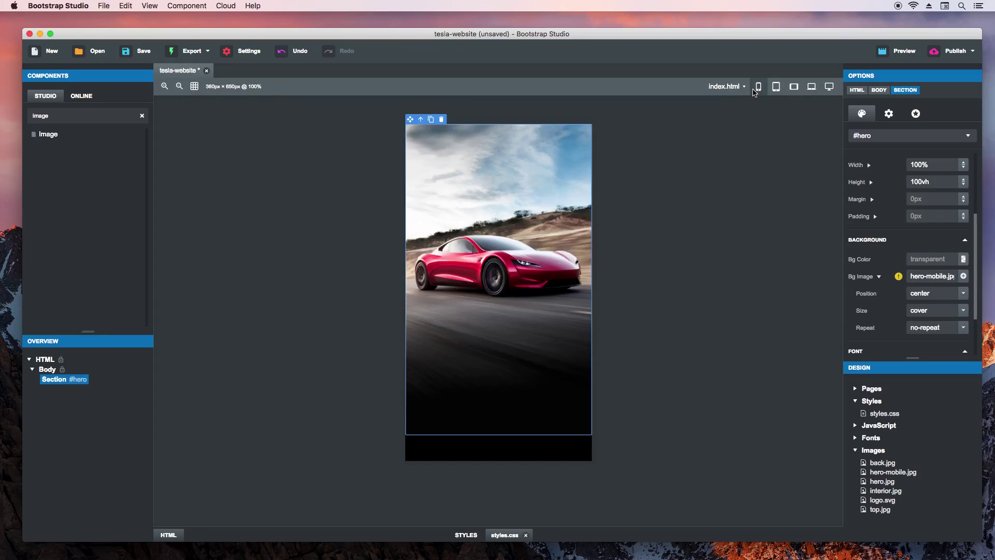
left_click(776, 88)
left_click(794, 88)
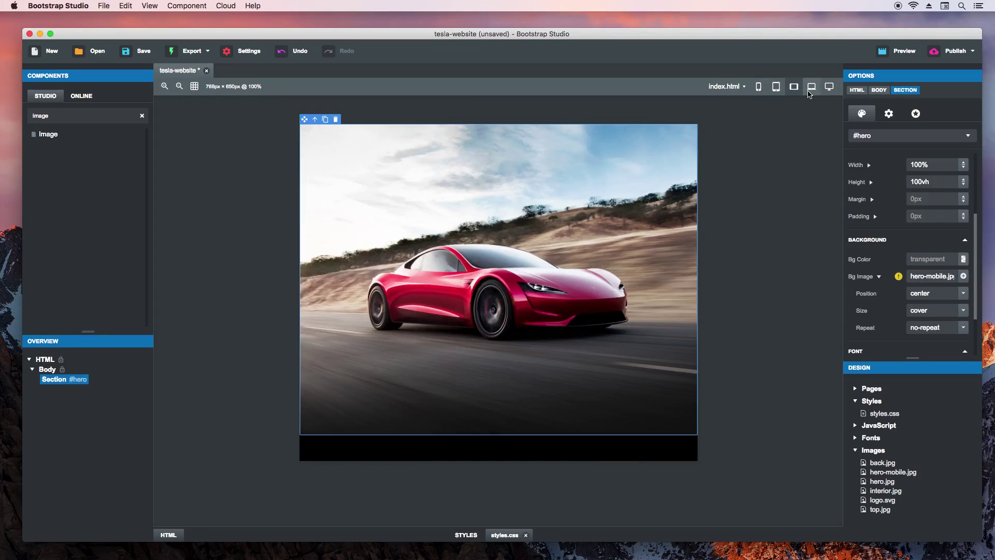
left_click(810, 89)
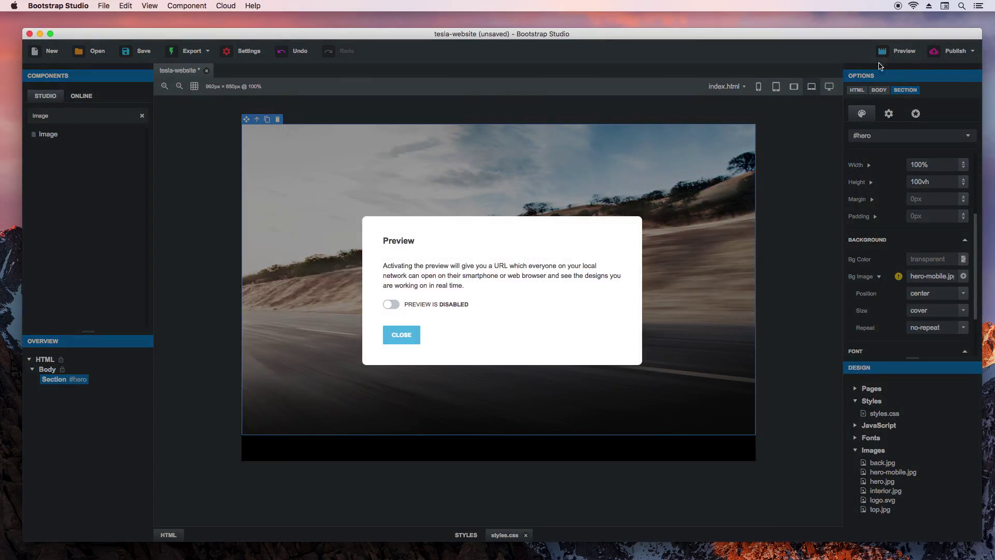
Step: Enable the live preview and open its 127.0.0.1 address in the browser
left_click(389, 304)
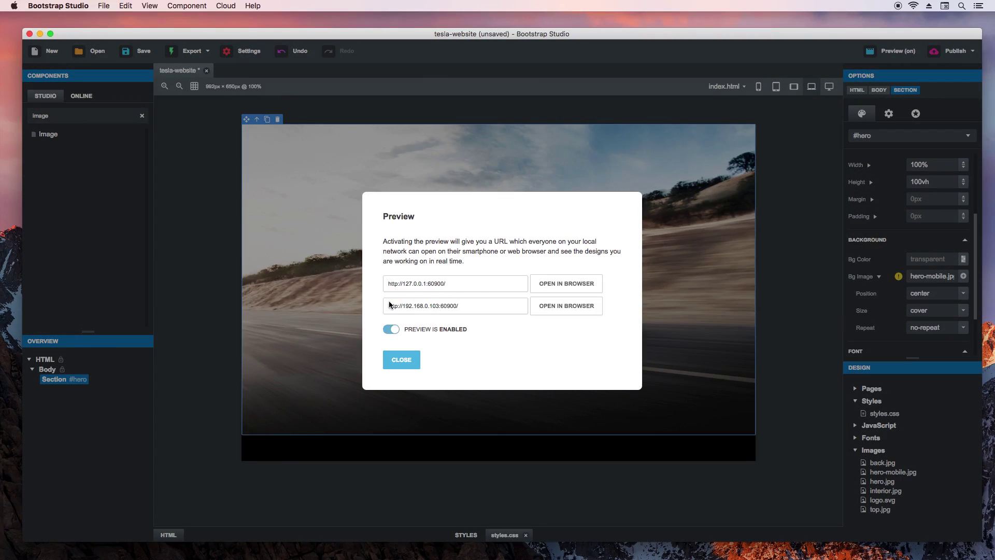
left_click(586, 283)
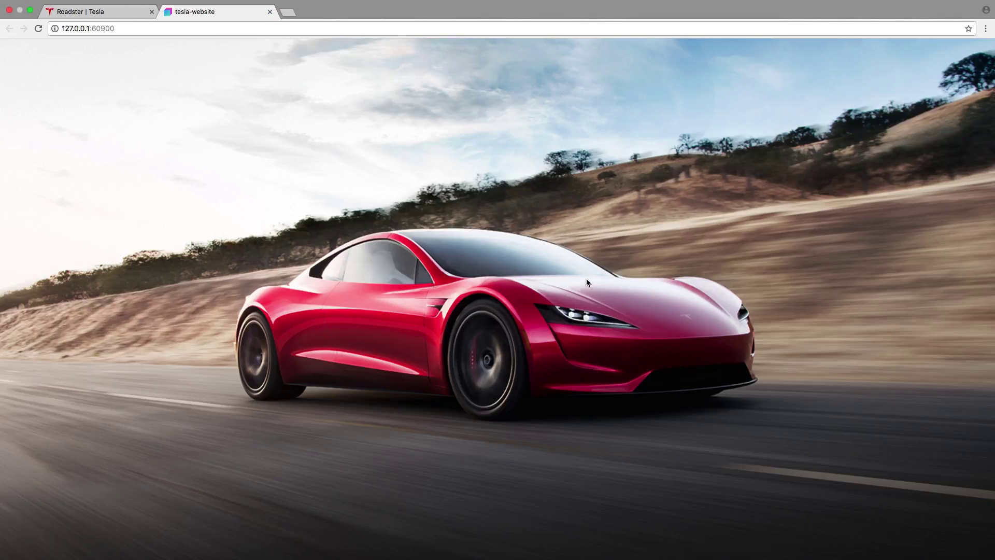
Step: Inspect the previewed page with the browser's developer tools and resize the page area to check how the hero background responds
right_click(655, 267)
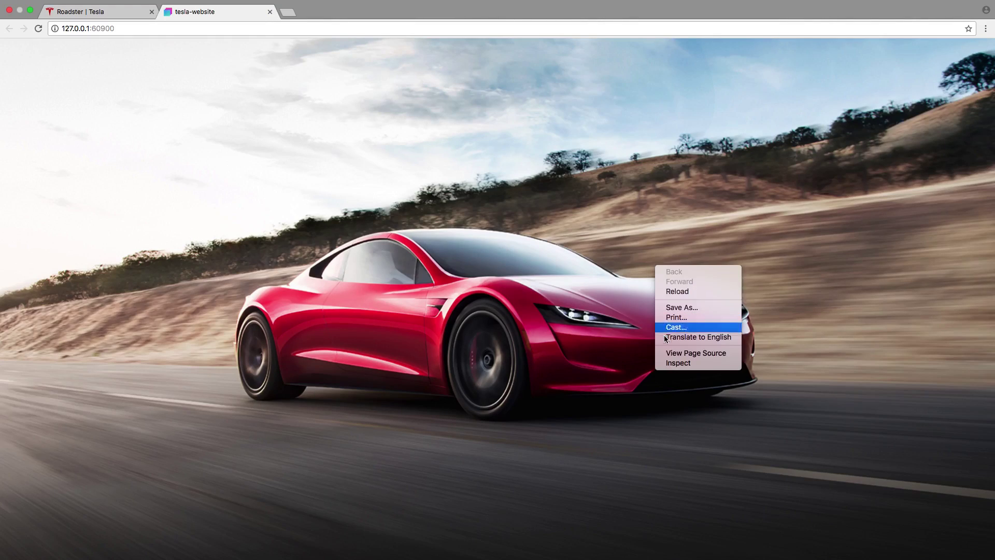
left_click(678, 363)
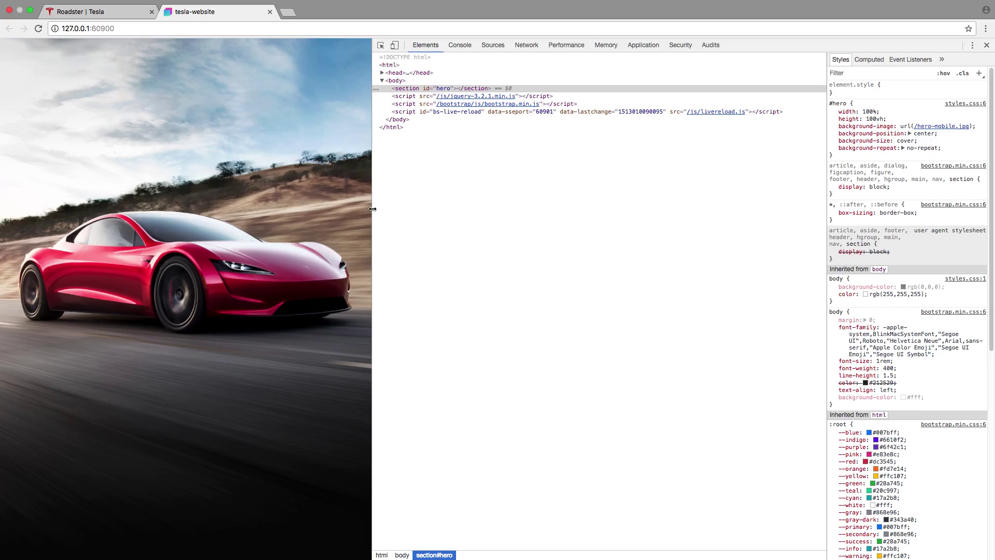
left_click_drag(371, 207, 786, 238)
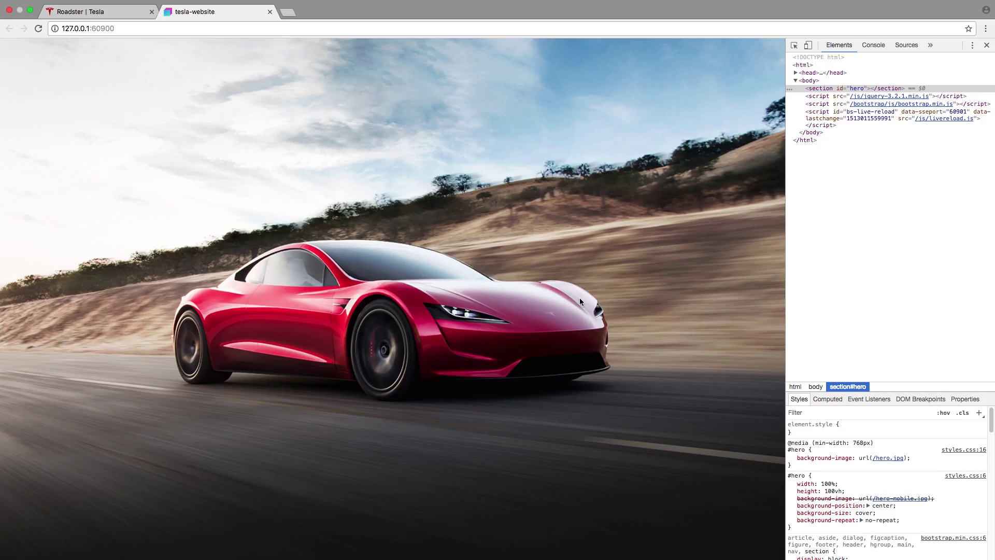
Step: Switch back to Bootstrap Studio, add a Navbar component inside the #hero section, and view it in the browser preview
key("super+Tab")
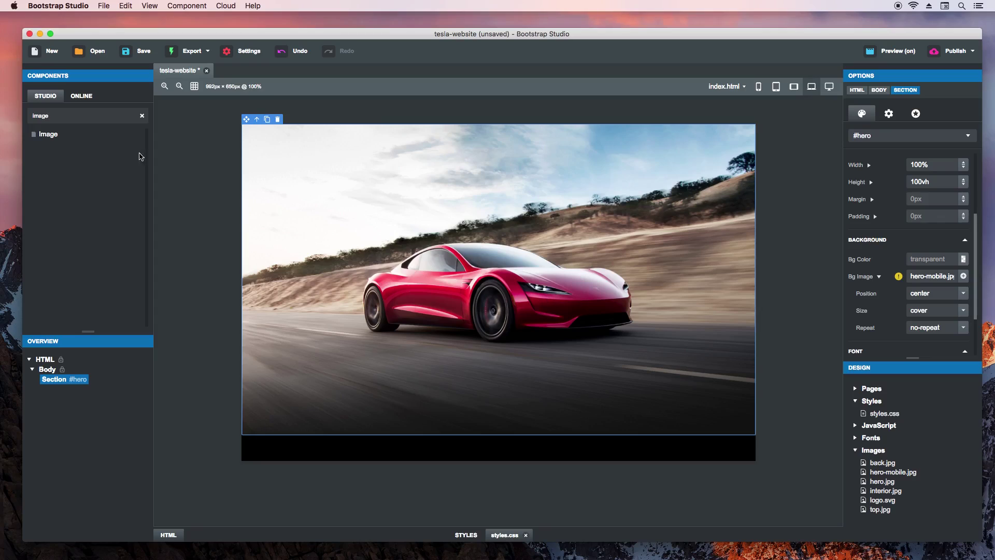
double_click(59, 118)
type("nav")
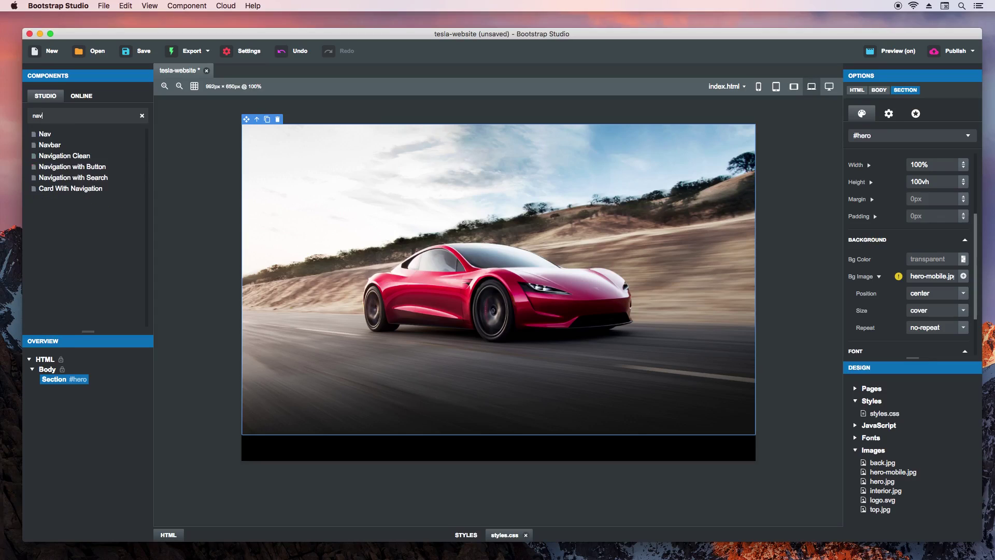
left_click_drag(56, 145, 72, 384)
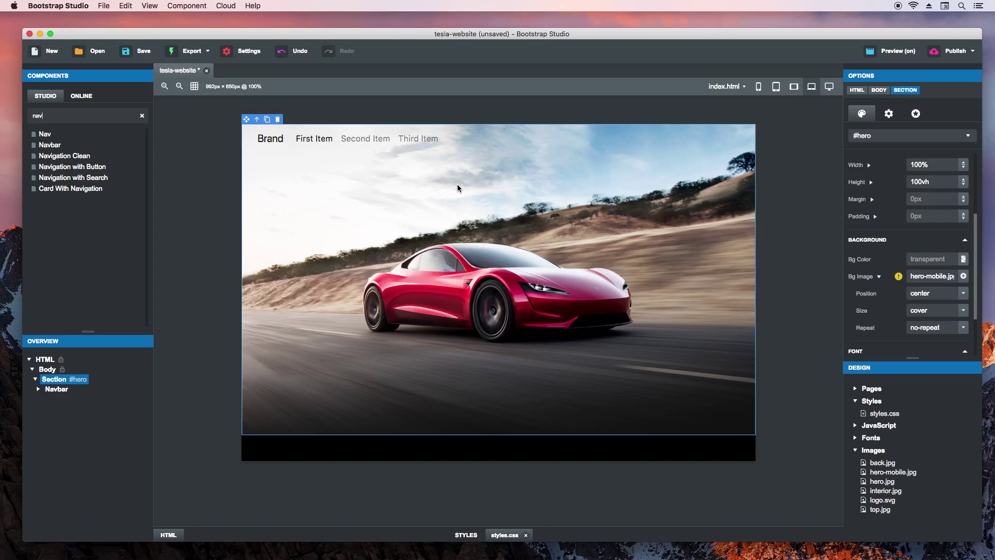
key("super+Tab")
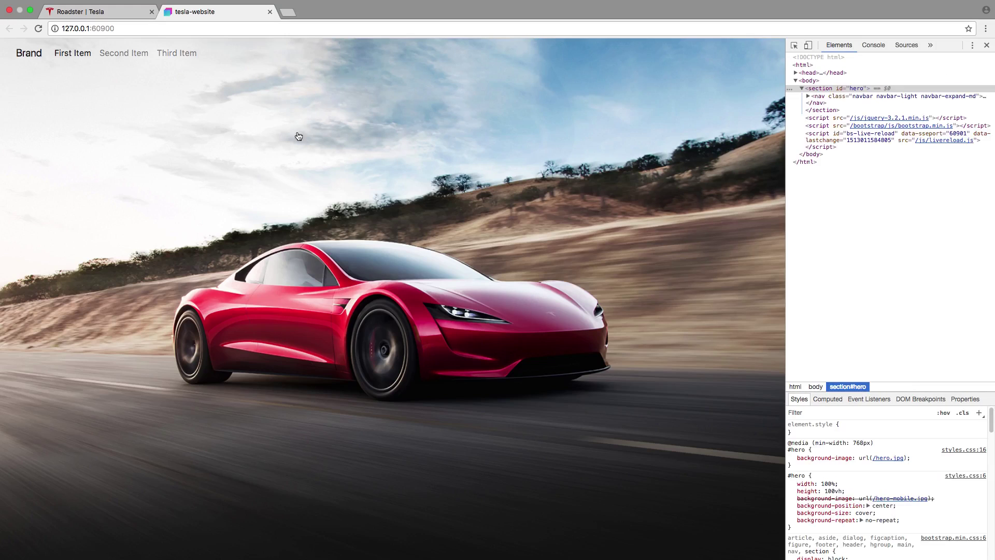
Step: View the Roadster | Tesla page, return to Bootstrap Studio, and create a .navbar-light .navbar-brand CSS block as the Navbar Brand's style target
left_click(85, 12)
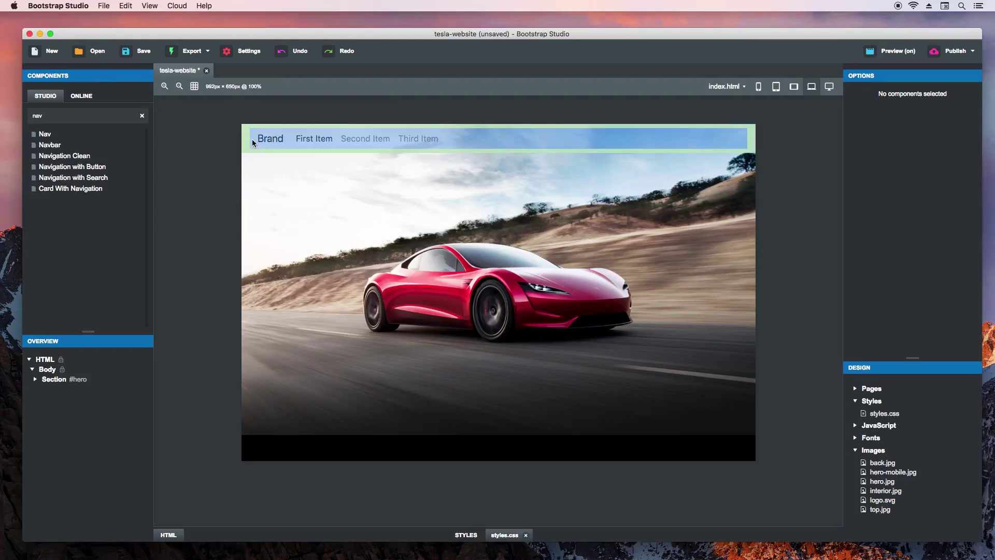
left_click(265, 144)
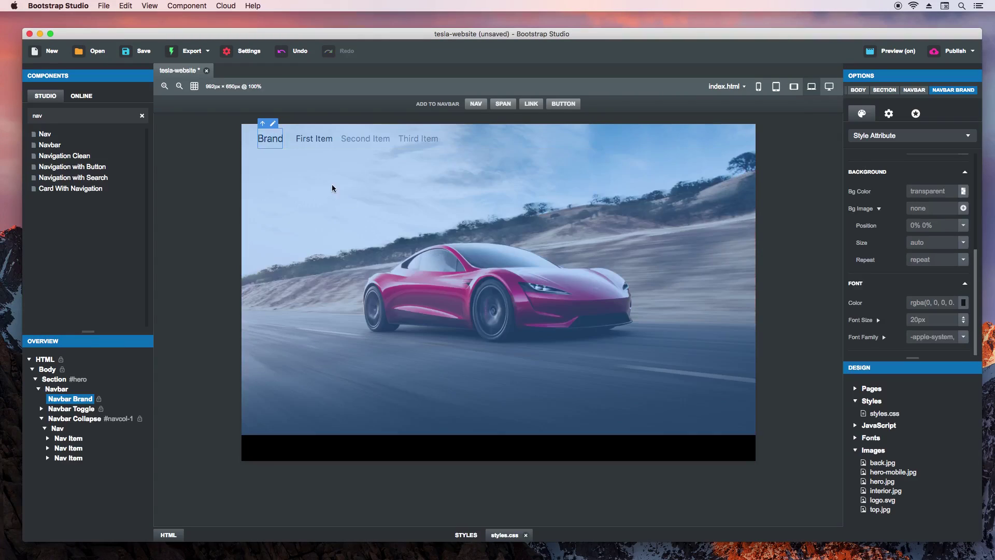
left_click(581, 535)
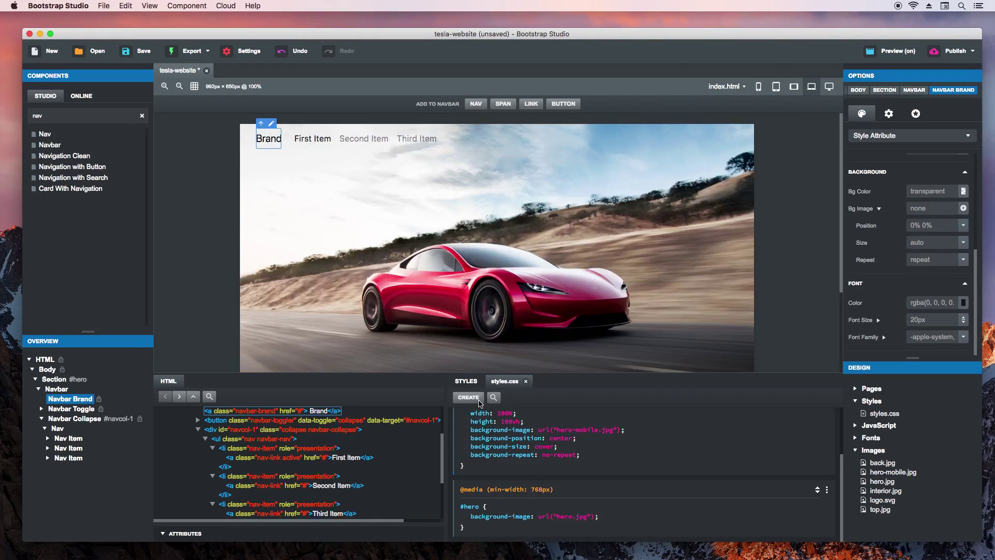
left_click(468, 397)
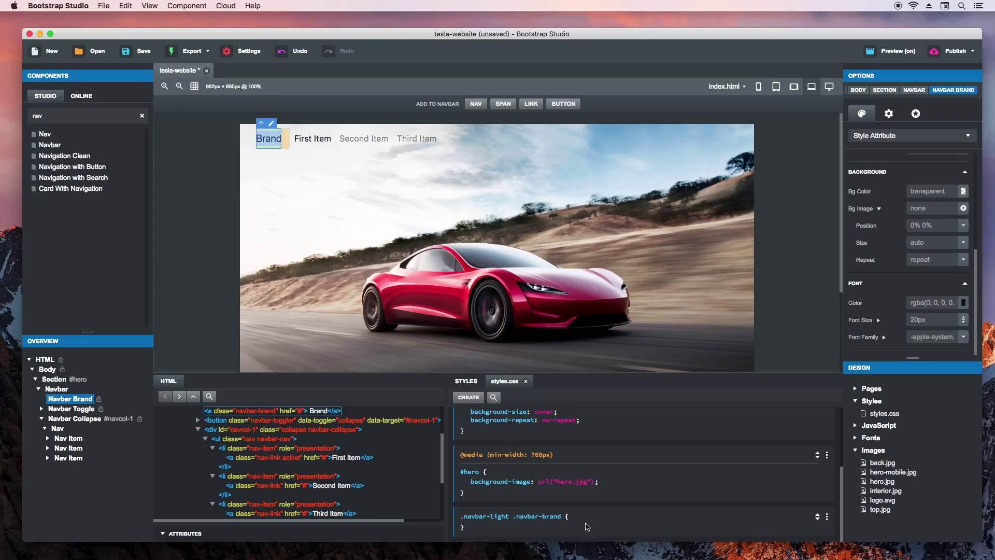
left_click(867, 137)
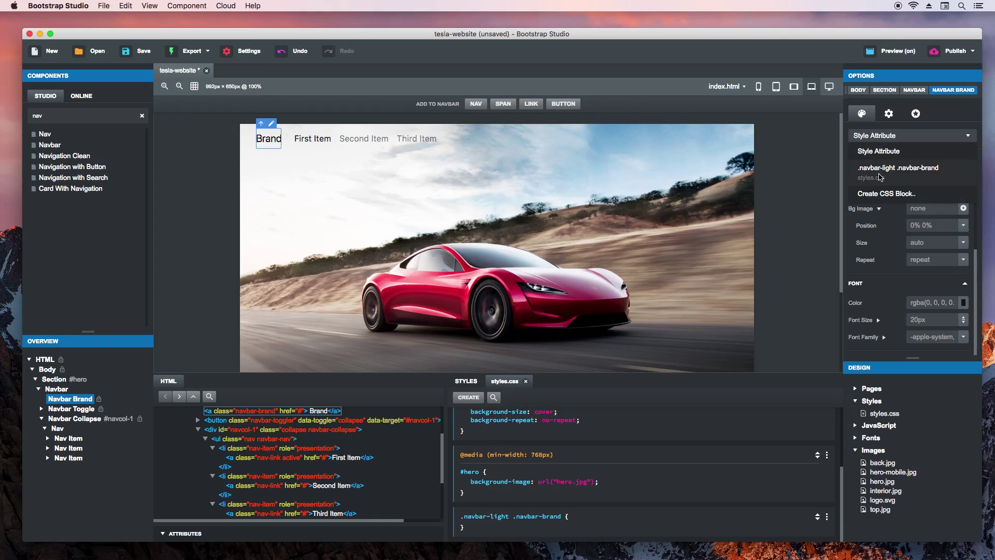
left_click(879, 175)
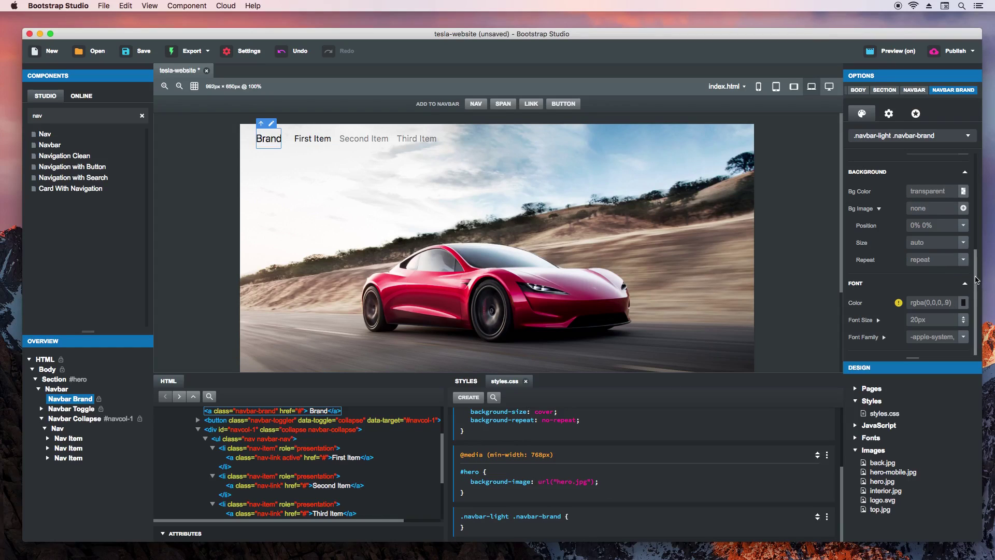
Step: Give the navbar brand the background image logo.svg and set its repeat to no-repeat
left_click(962, 208)
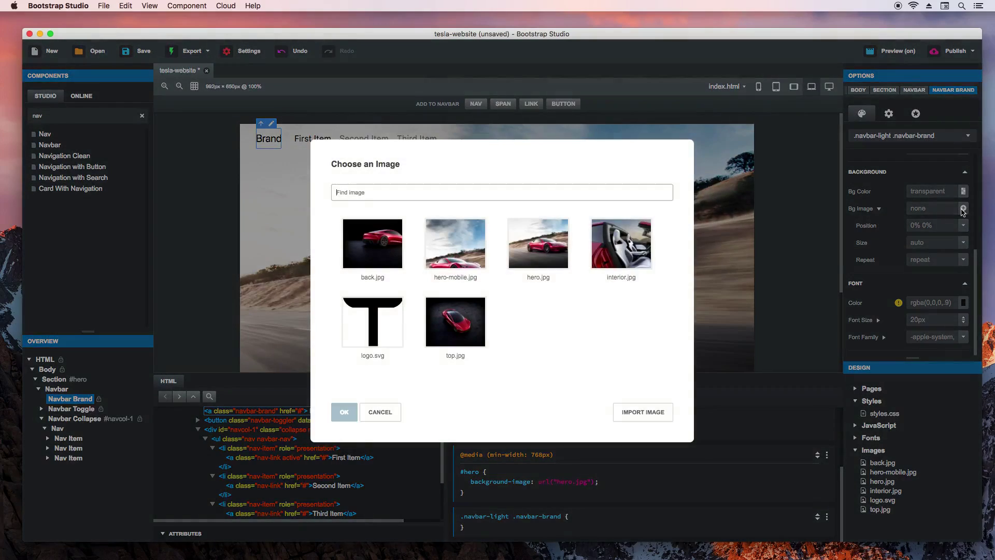
left_click(395, 341)
left_click(348, 411)
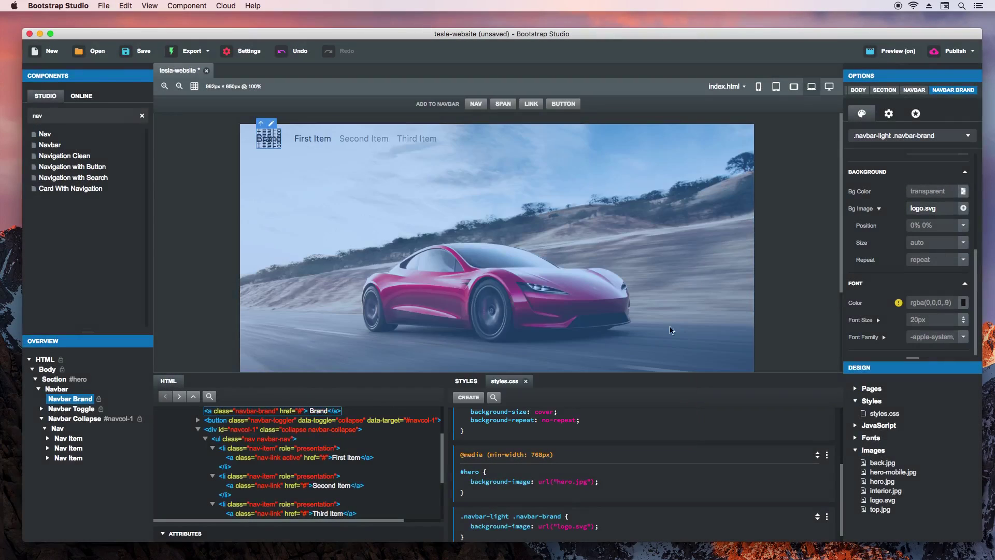
left_click(963, 260)
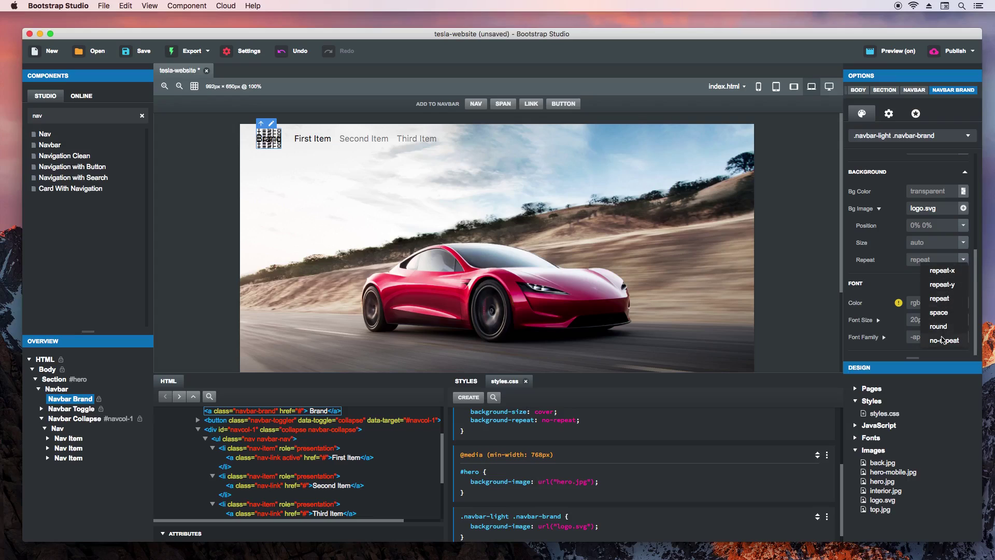
left_click(942, 340)
Step: Set the navbar brand's width to 150px and delete its Brand text
scroll(959, 233, "up", 5)
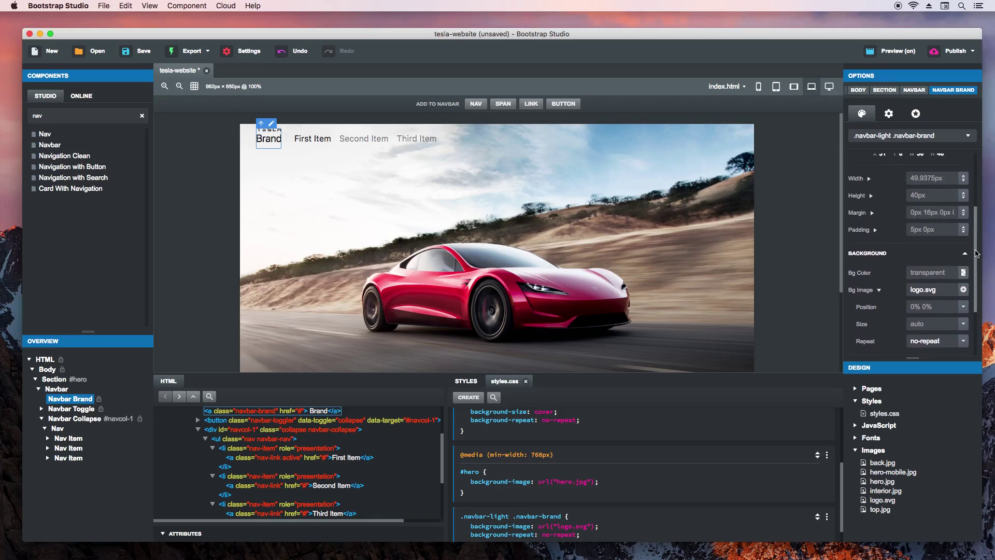
type("1")
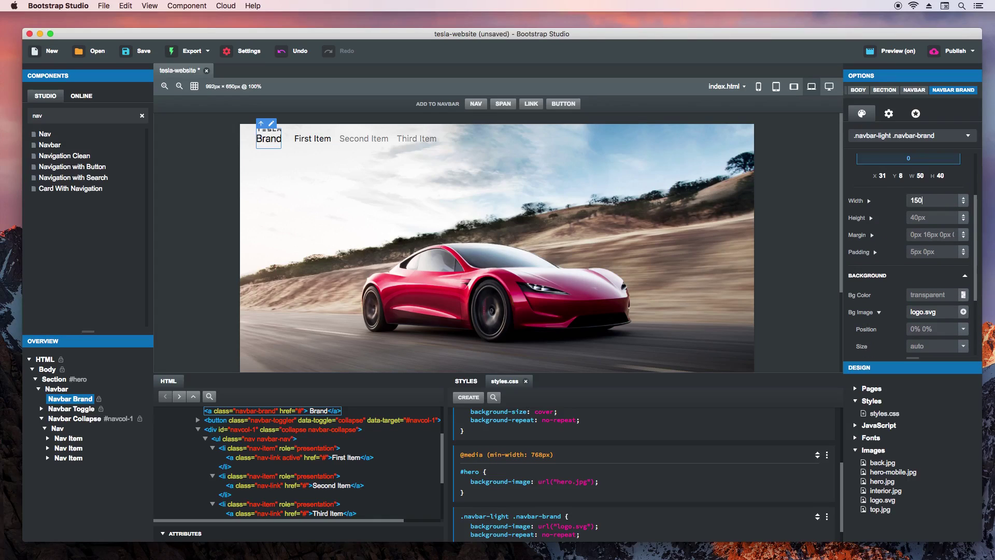
type("50")
key("Return")
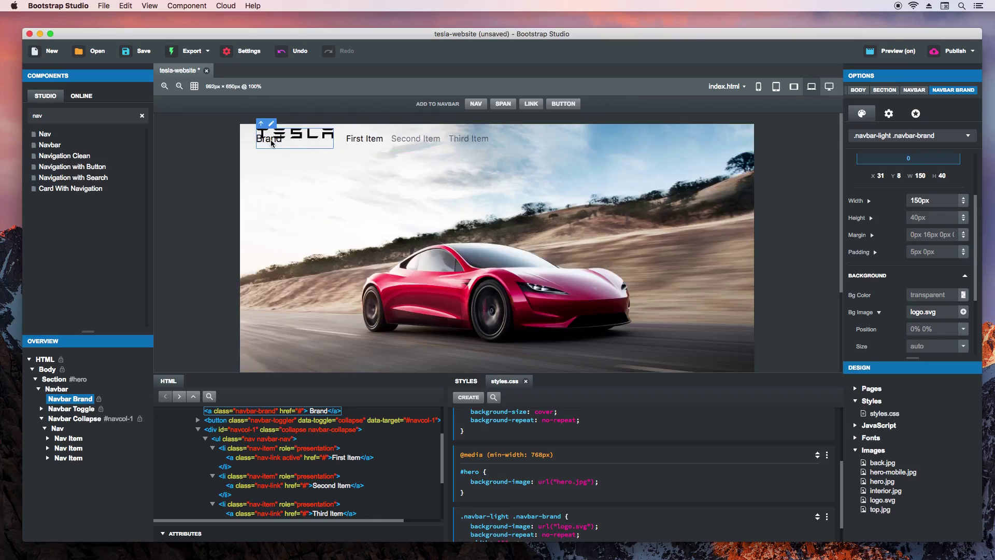
double_click(277, 142)
key("super+a")
key("BackSpace")
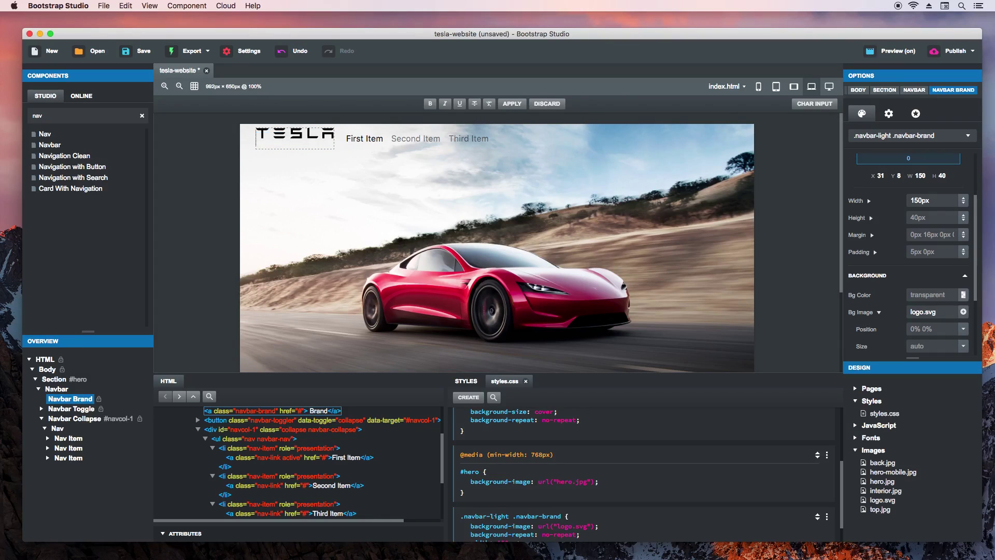
key("Escape")
Step: Set the navbar brand's background position to center and its background size to 80%
scroll(946, 278, "down", 4)
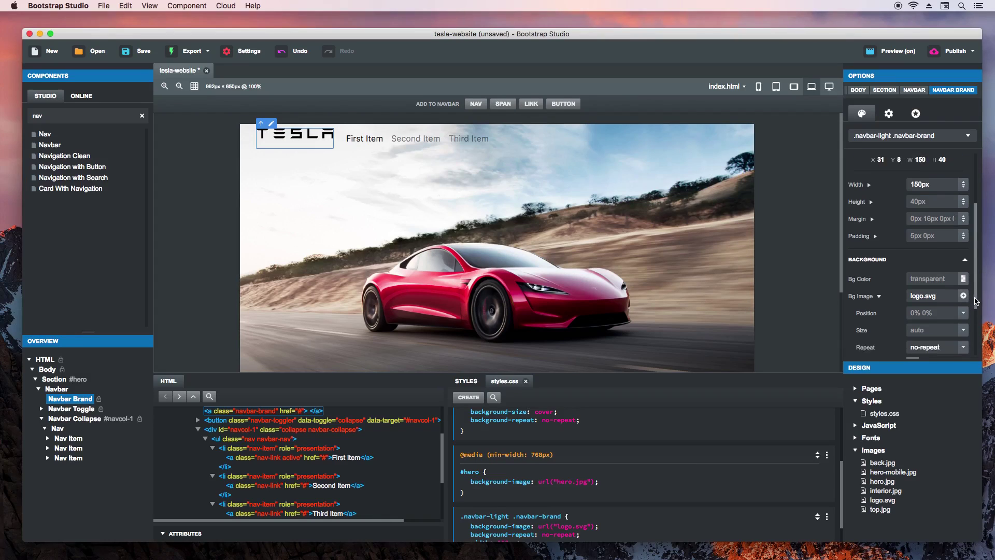
left_click(964, 265)
left_click(950, 327)
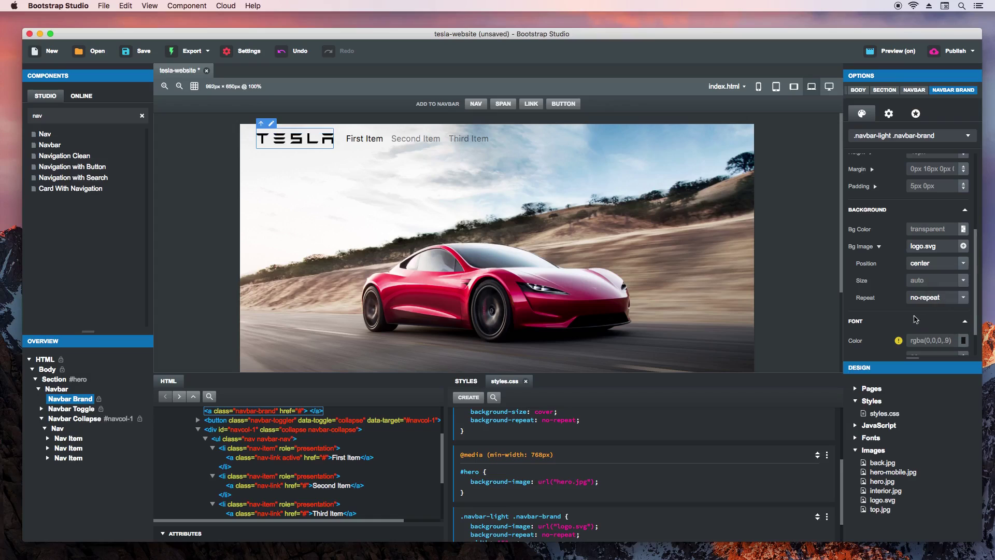
type("80%")
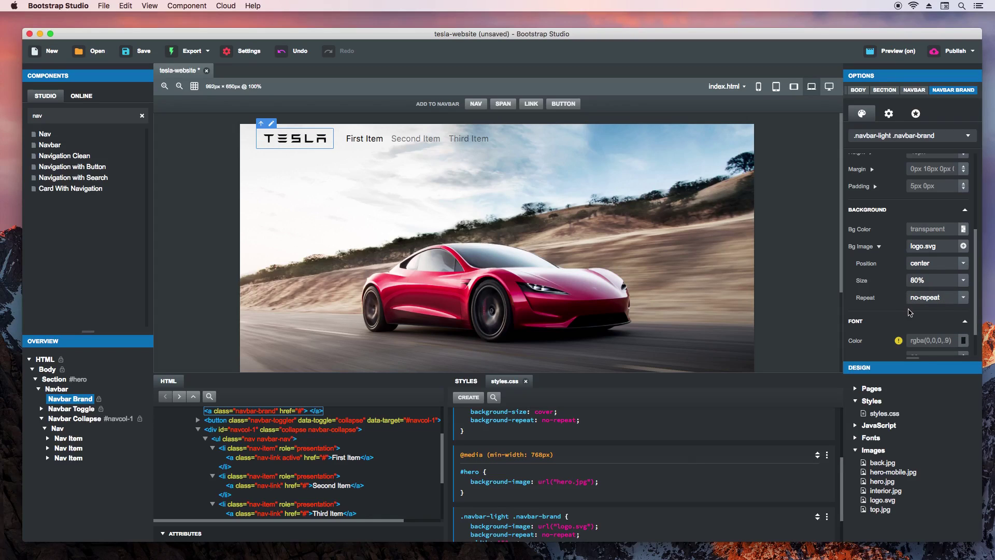
Step: Check the Tesla page's menu in the browser, return to Bootstrap Studio, and rename the three nav links Model S, Model X and Model 3
key("super+Tab")
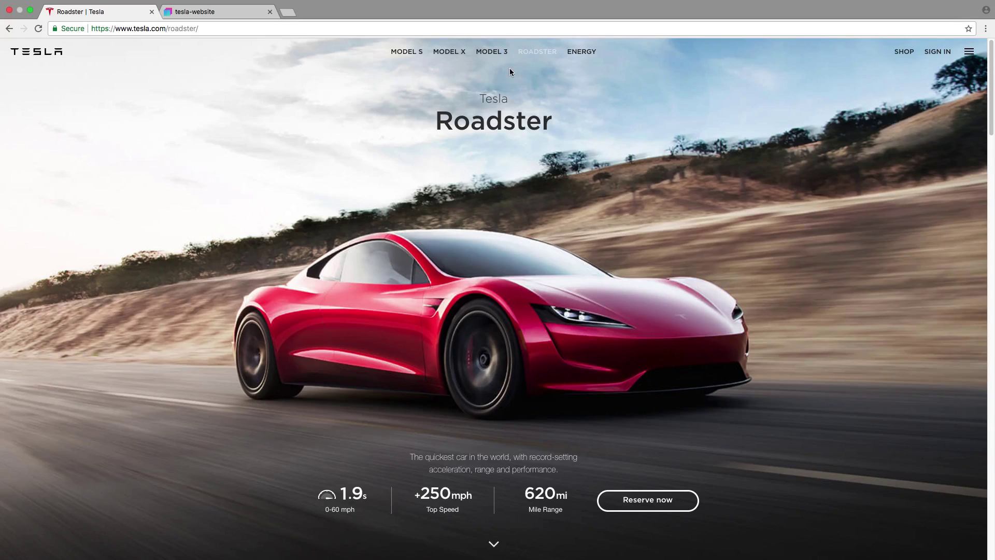
key("super+Tab")
left_click(371, 141)
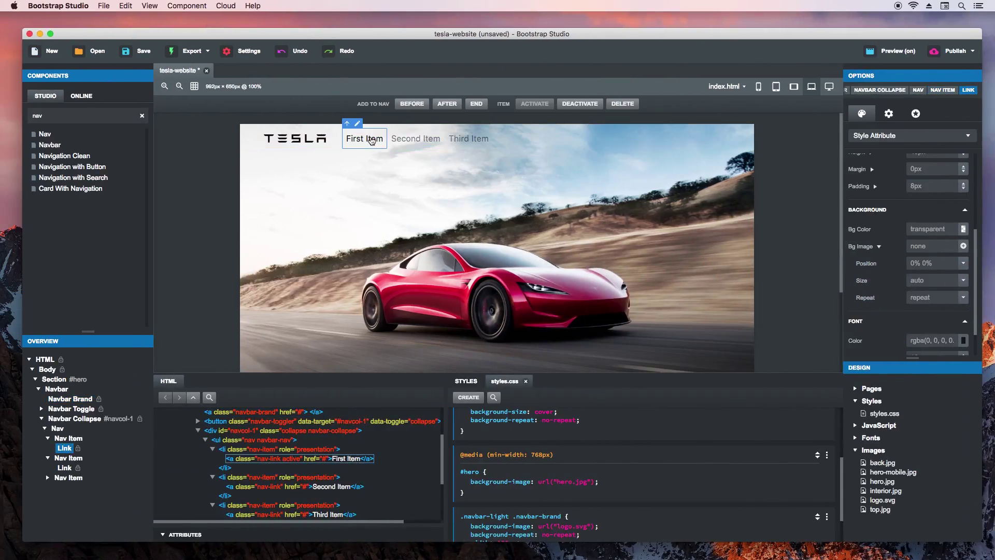
double_click(372, 141)
type("Model S")
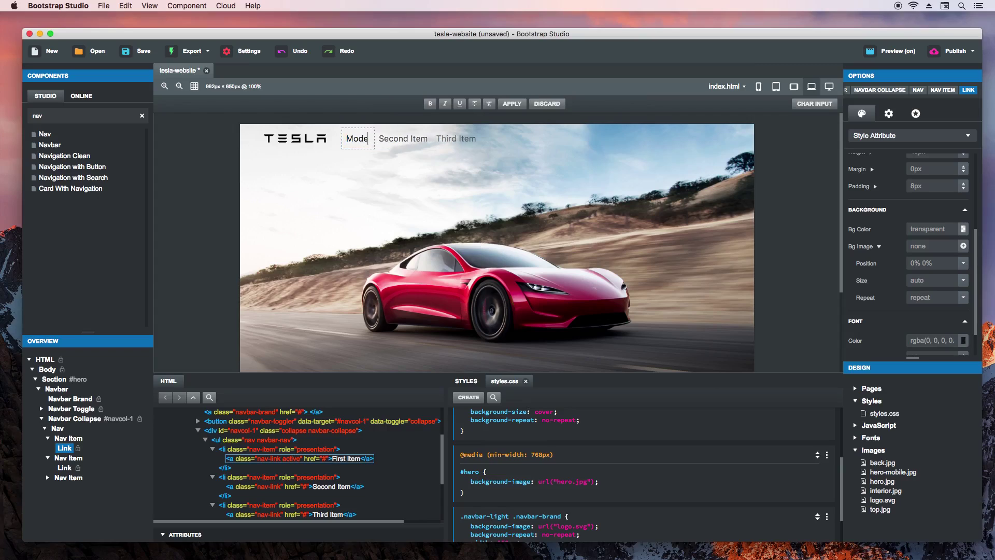
double_click(409, 139)
type("Model X")
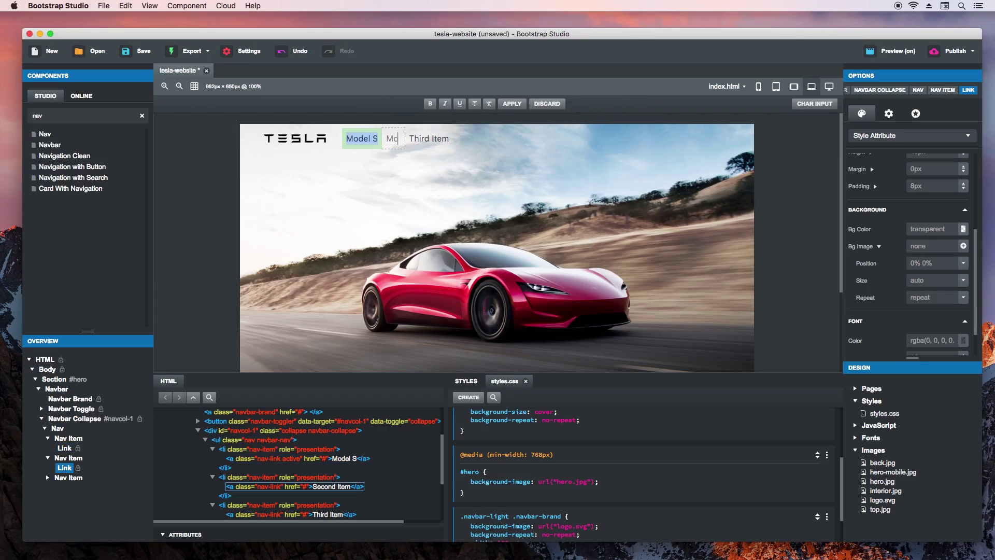
double_click(434, 139)
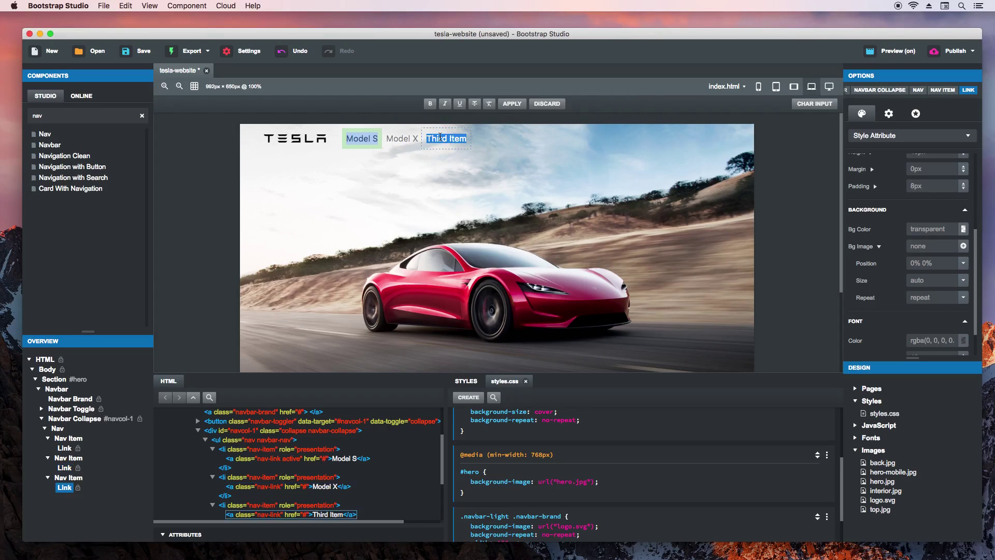
type("Model 3")
left_click(452, 154)
Step: Duplicate the Model 3 nav item and rename the copy's link Roadster
right_click(66, 478)
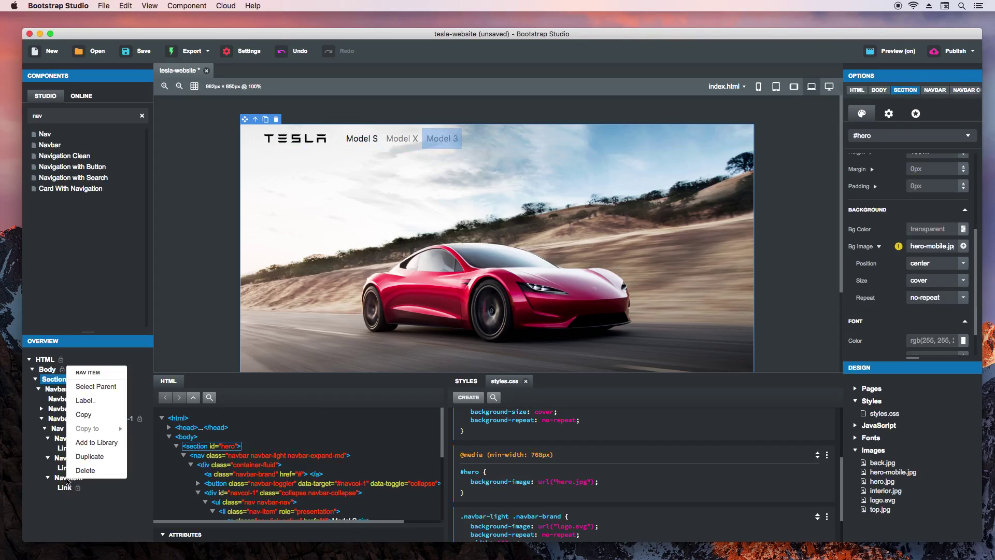
left_click(89, 456)
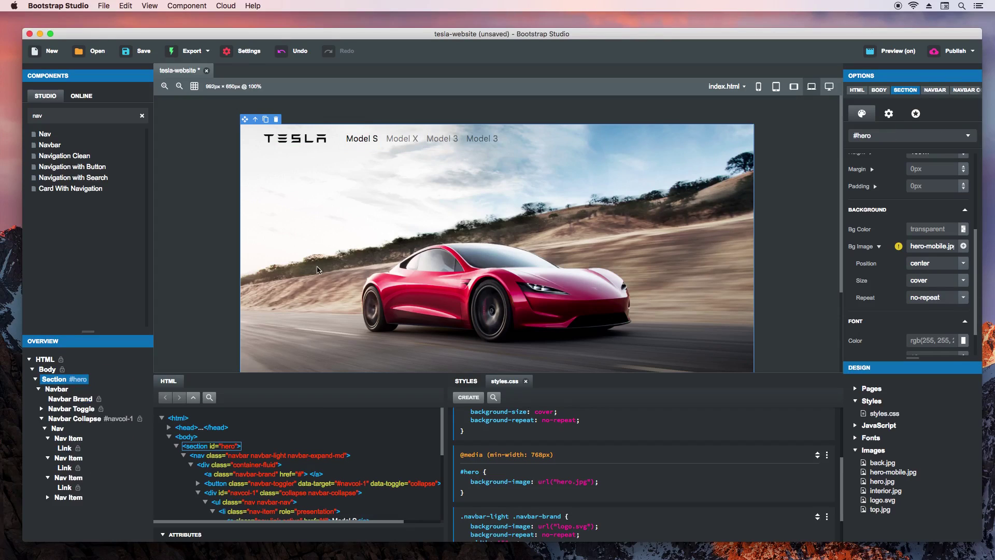
double_click(482, 141)
type("Roadster")
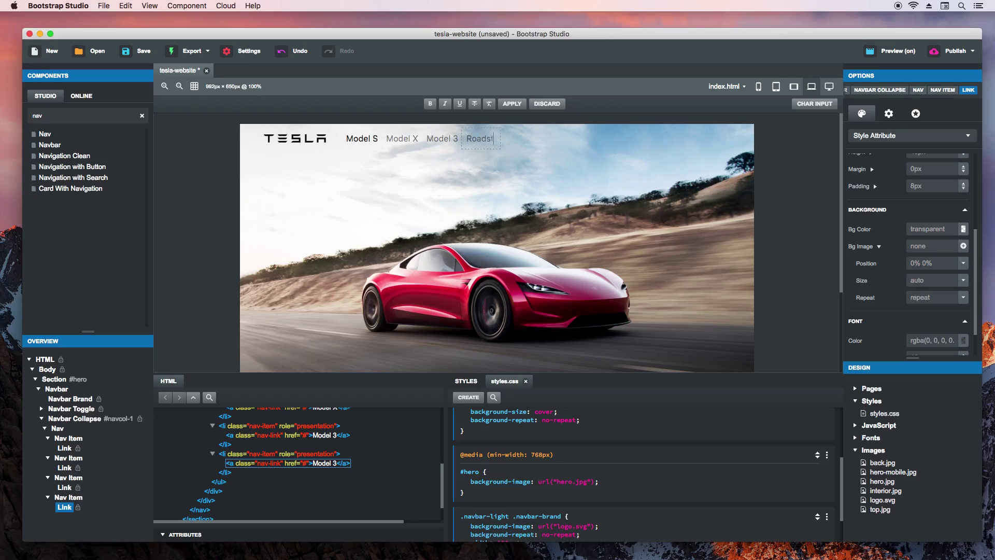
Step: Duplicate the Roadster nav item and rename the copy's link Energy
right_click(81, 499)
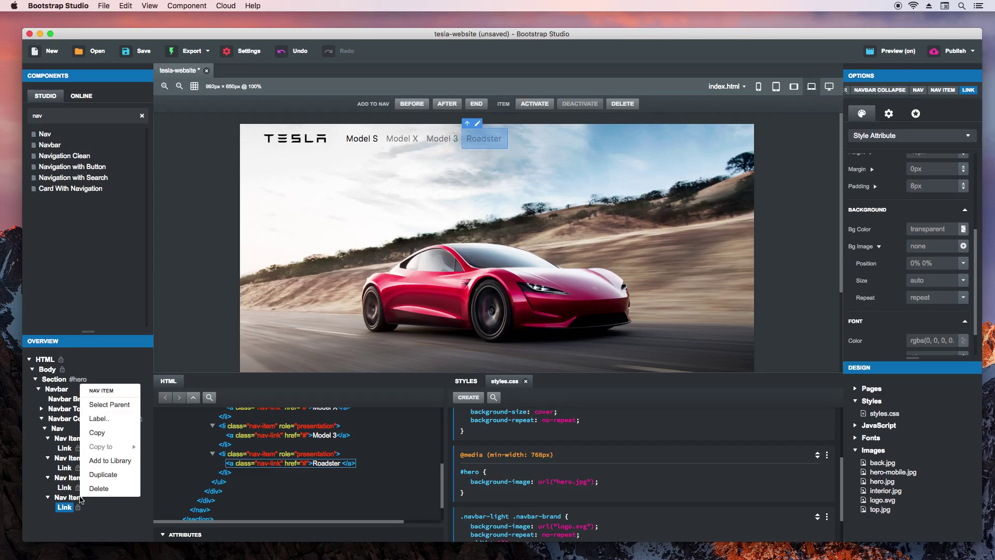
left_click(106, 475)
double_click(531, 139)
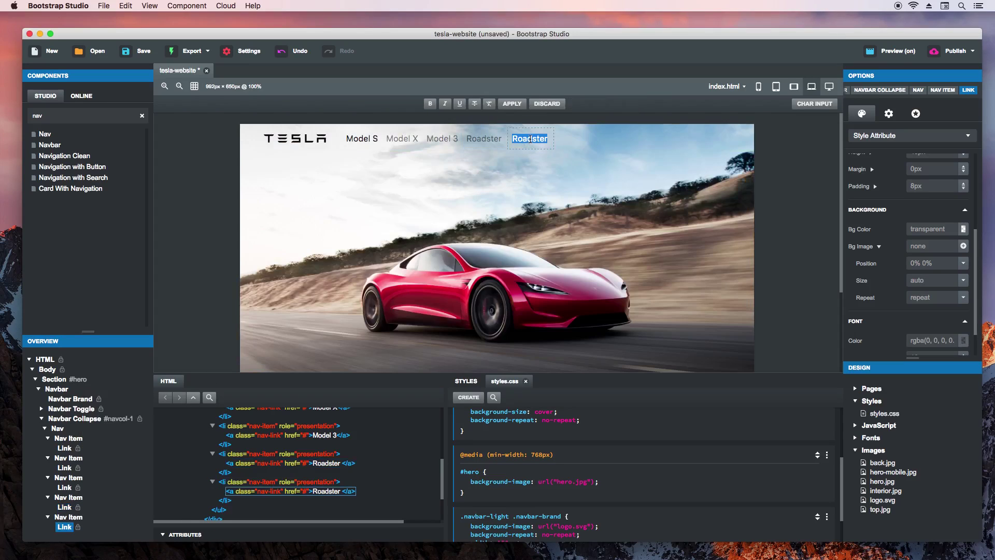
type("Energy")
key("Return")
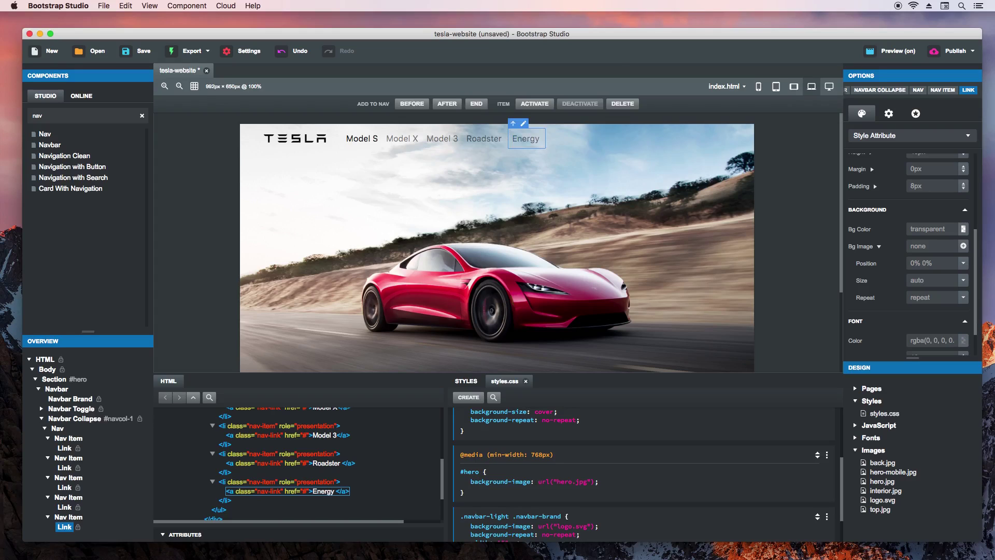
Step: Compare with the Tesla page in the browser, return to Bootstrap Studio, and duplicate the whole Nav inside Navbar Collapse
key("ctrl+Right")
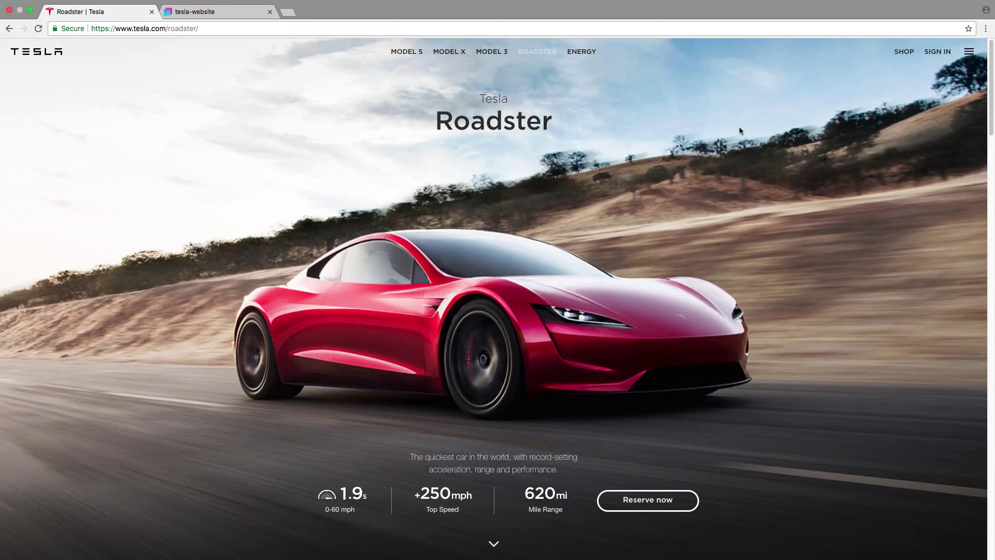
key("ctrl+Left")
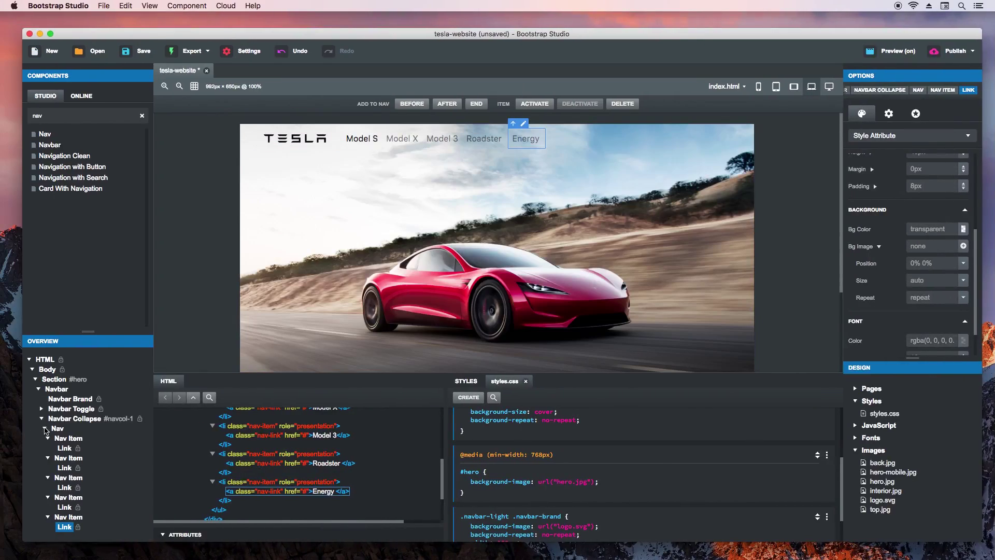
left_click(44, 428)
left_click(58, 429)
right_click(60, 430)
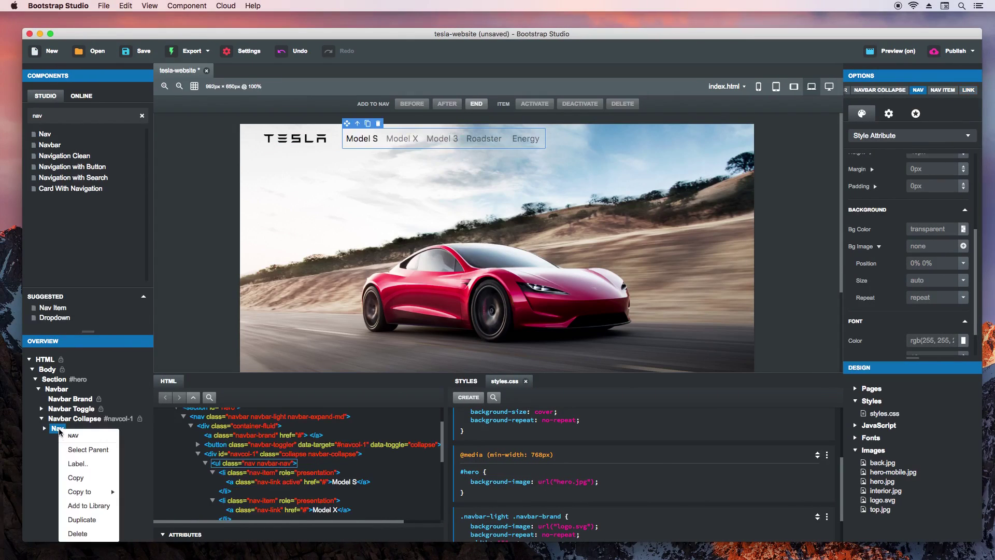
left_click(82, 519)
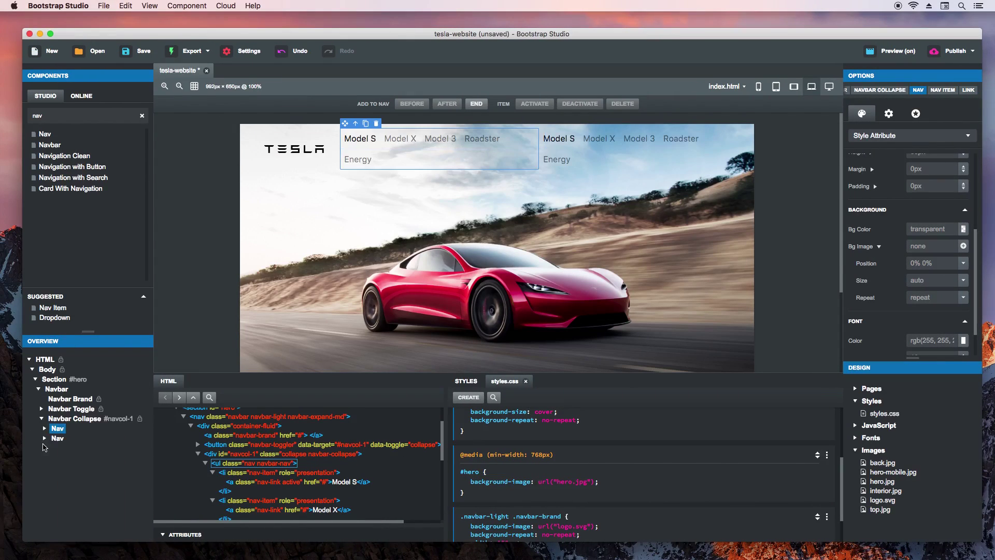
Step: Delete the Roadster, Model 3 and Energy nav items from the second Nav
left_click(44, 438)
left_click(66, 478)
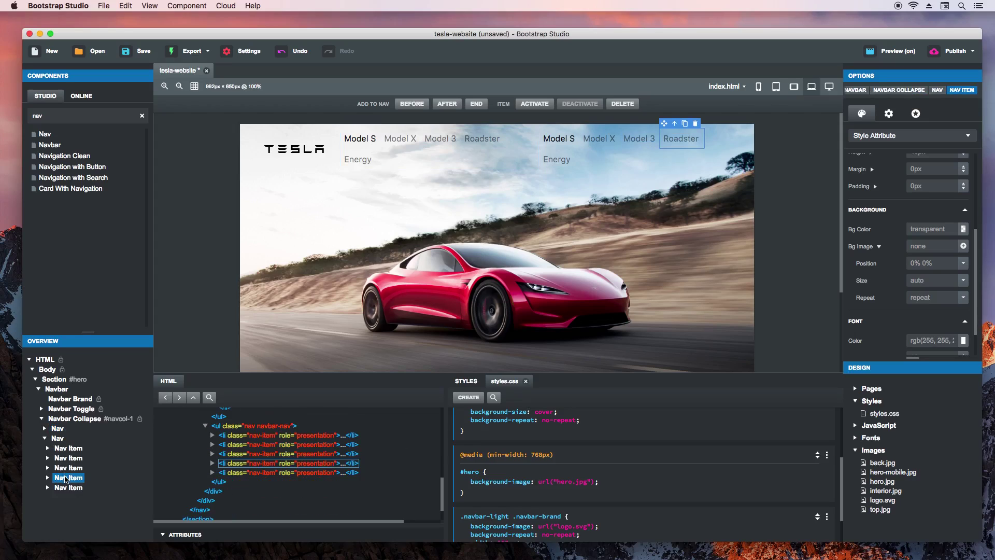
right_click(66, 477)
left_click(90, 474)
right_click(71, 468)
left_click(78, 468)
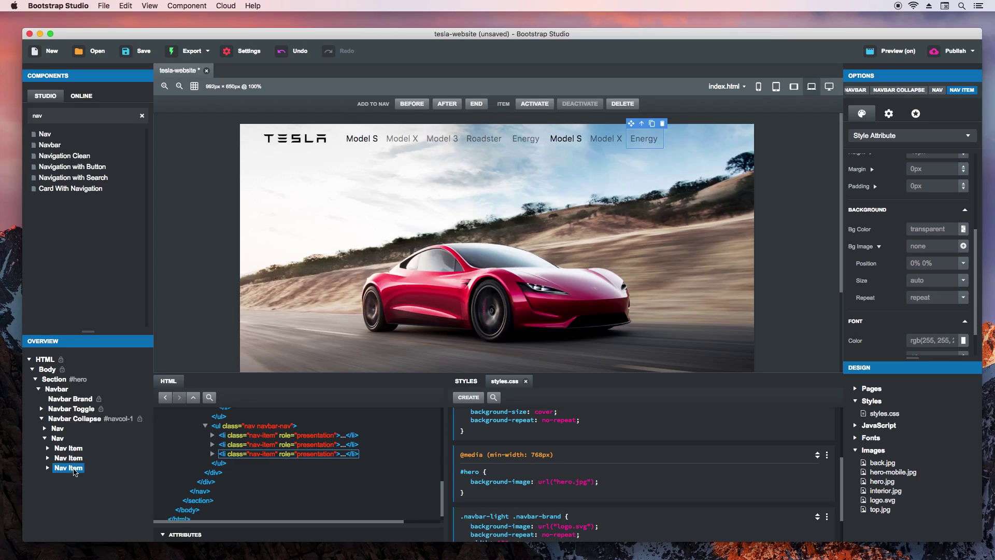
right_click(74, 472)
left_click(86, 468)
Step: Rename the second Nav's two remaining links Shop and Sign In
double_click(572, 139)
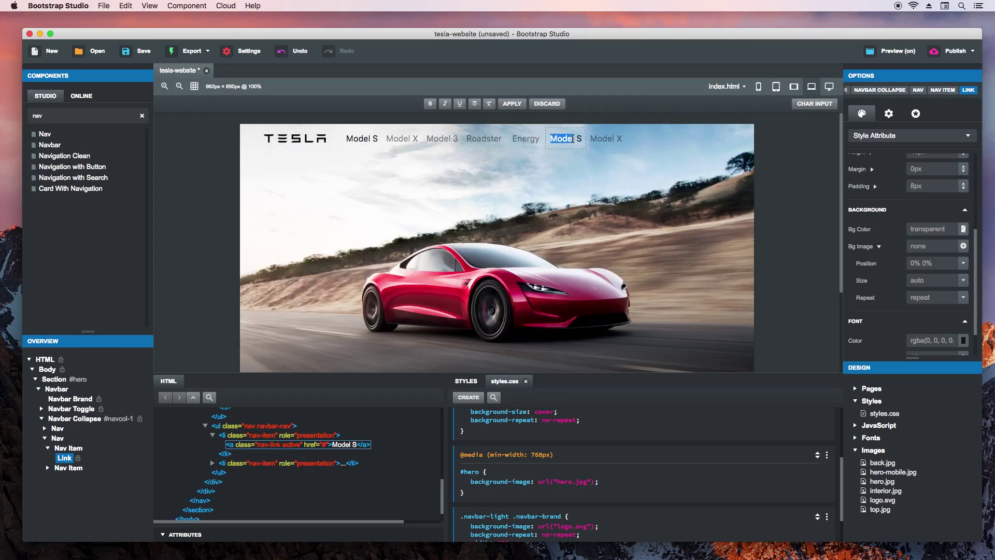
key("shift+End")
type("Shop")
double_click(599, 140)
key("shift+End")
type("Sign In")
key("Return")
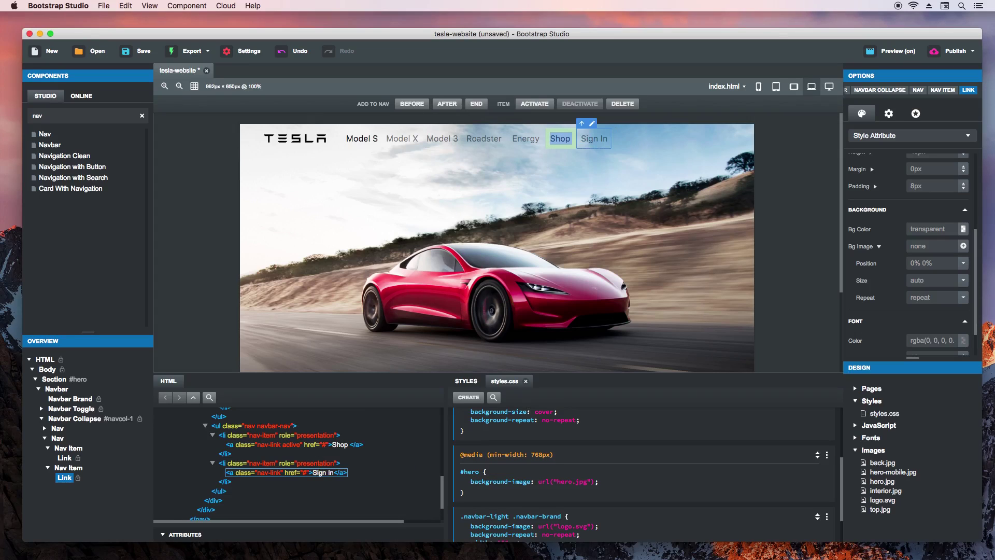
Step: Compare with the Tesla page in the browser, return to Bootstrap Studio, preview at 1200px width and set the first Nav's alignment to Center
key("ctrl+Right")
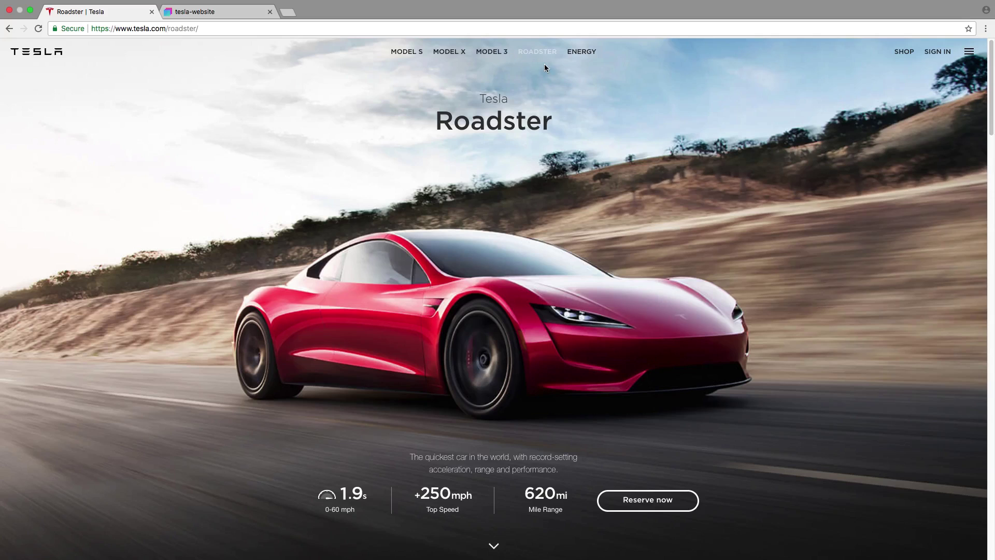
key("ctrl+Left")
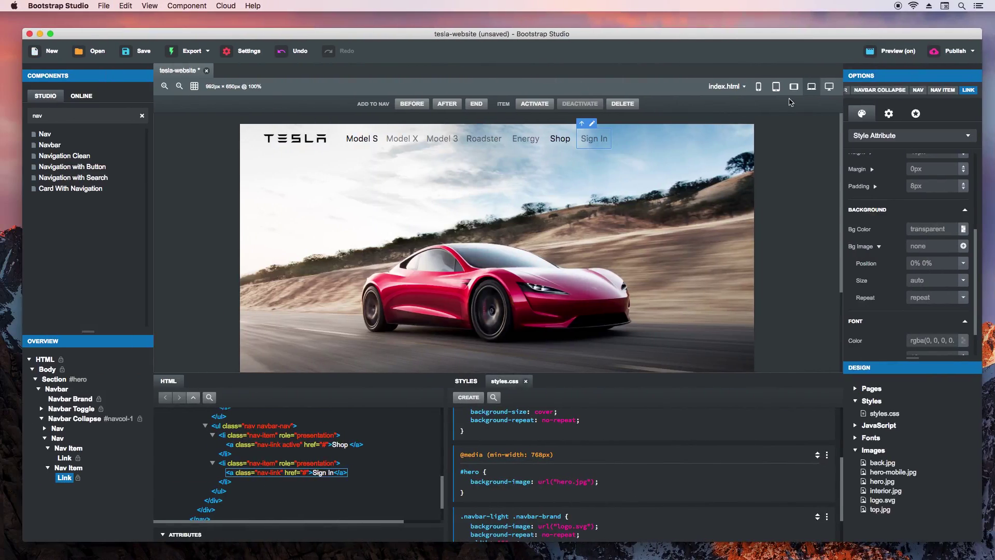
left_click(829, 86)
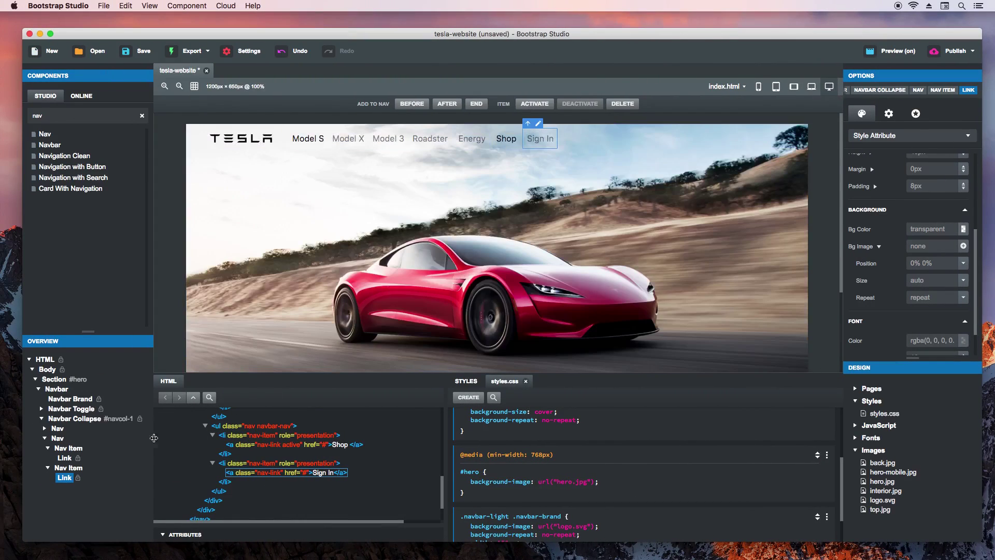
left_click(57, 429)
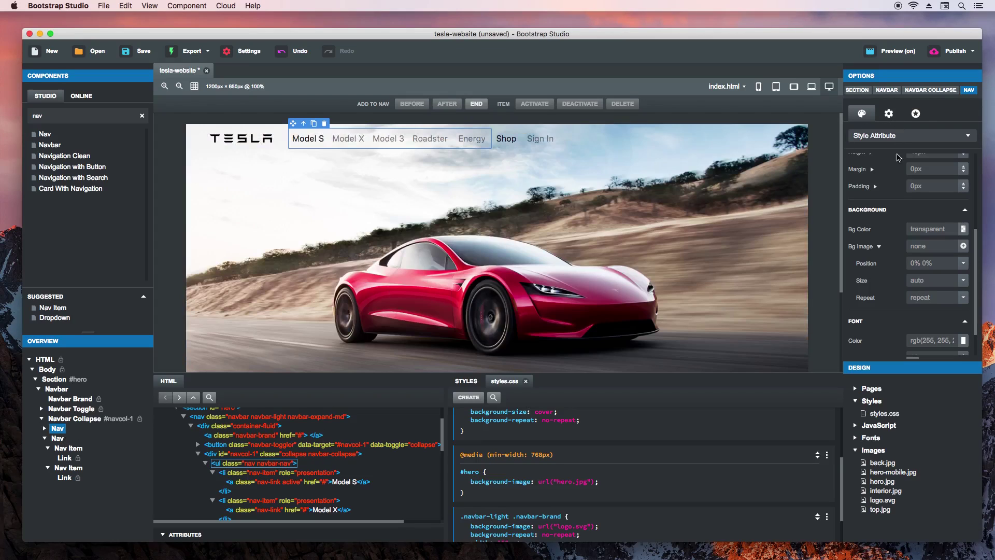
left_click(893, 115)
left_click(923, 153)
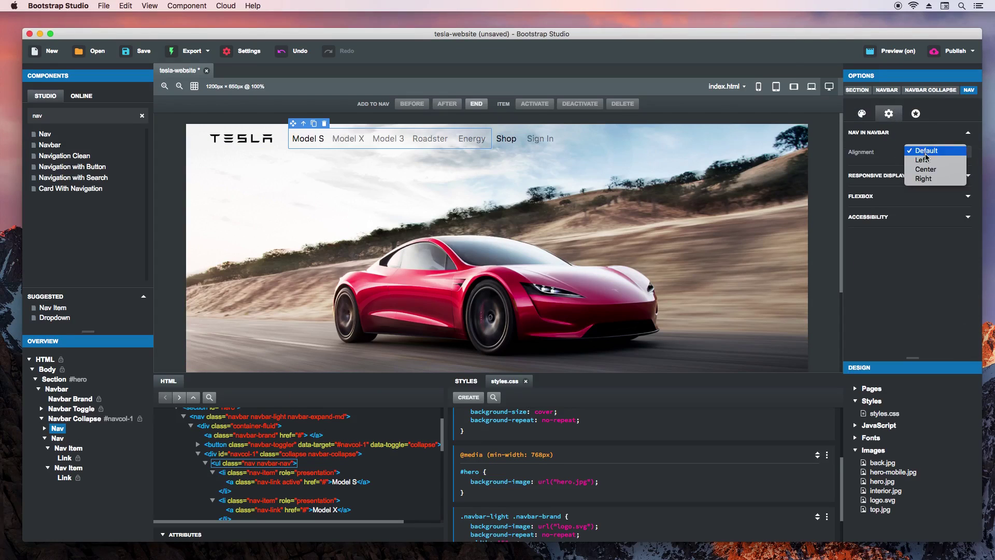
left_click(926, 170)
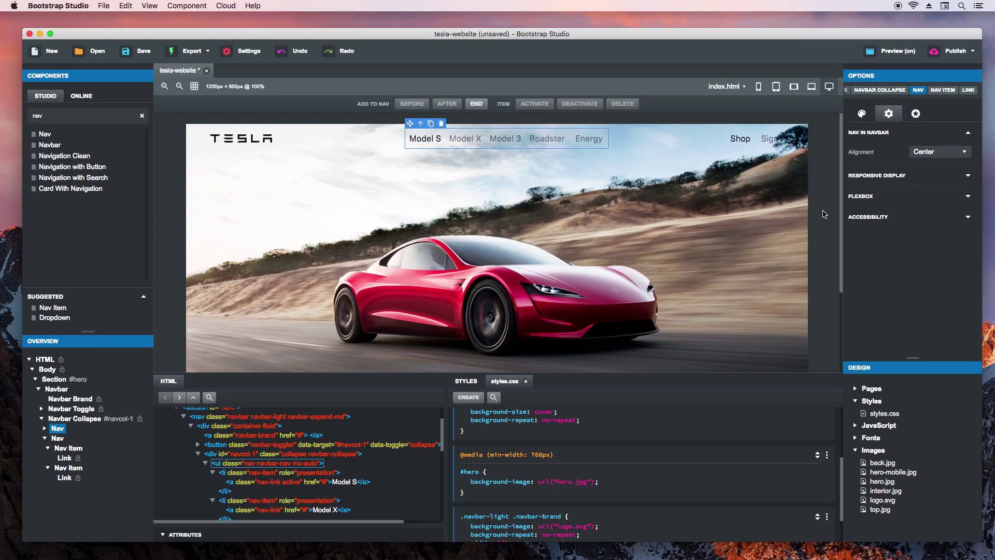
Step: Create a #navcol-1 style rule for the Navbar Collapse and set its font size to 13px
left_click(108, 419)
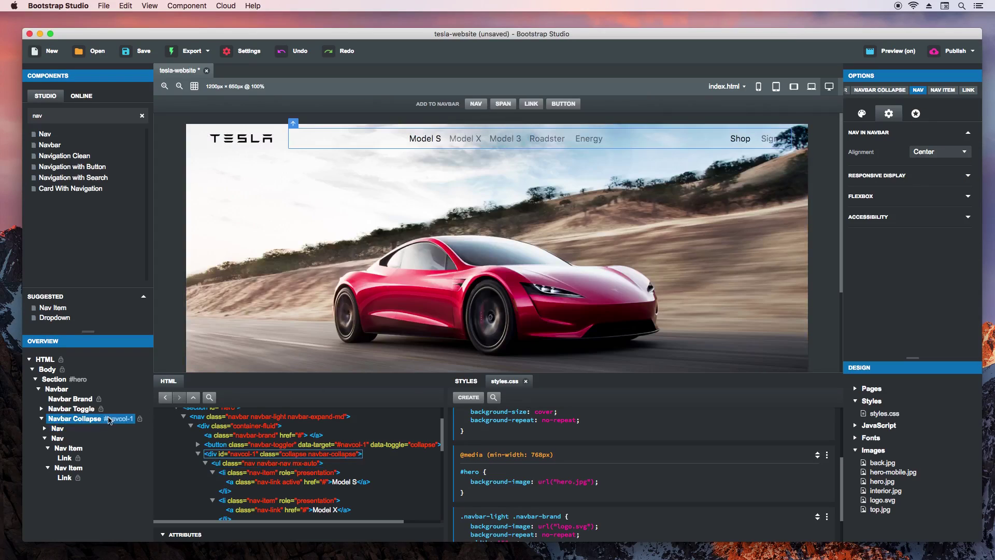
left_click(469, 397)
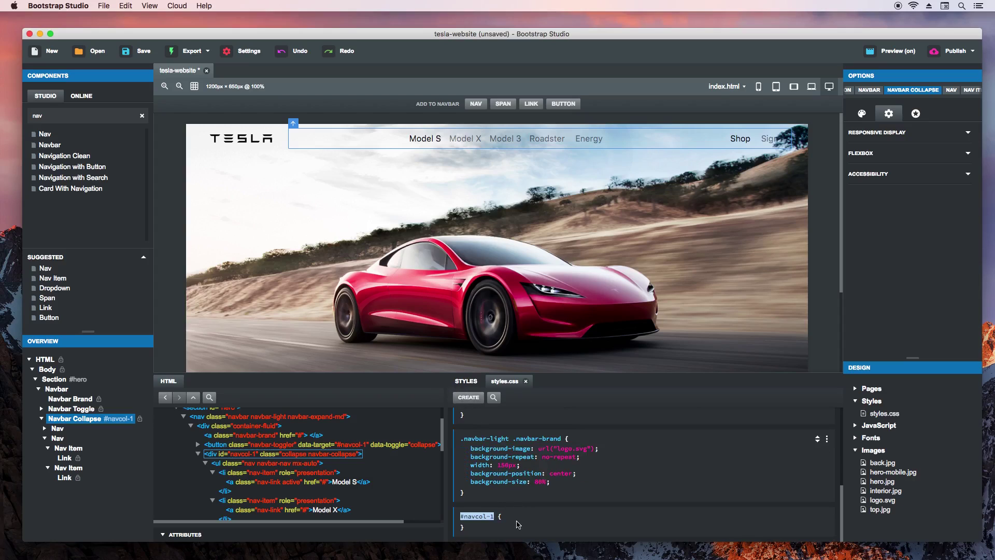
key("Return")
left_click(862, 114)
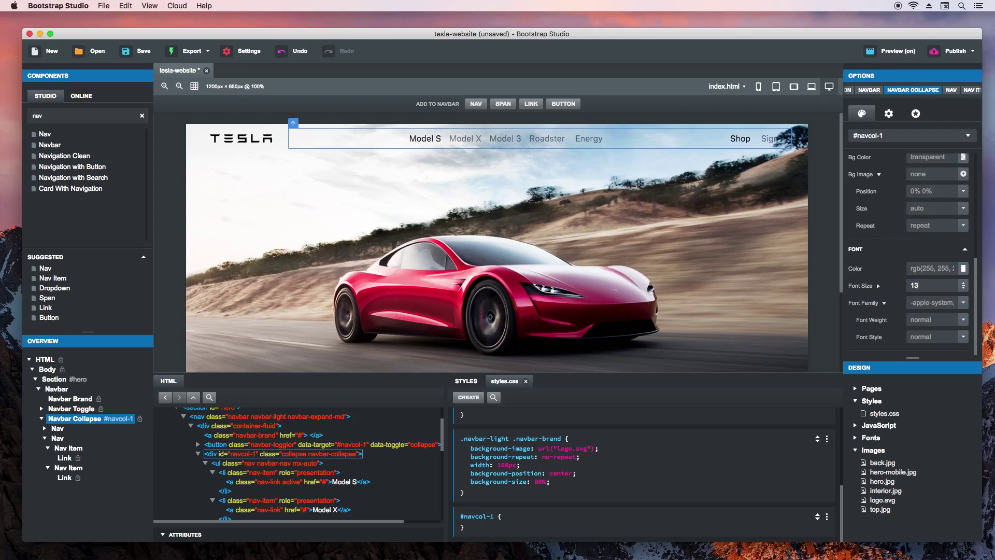
key("Return")
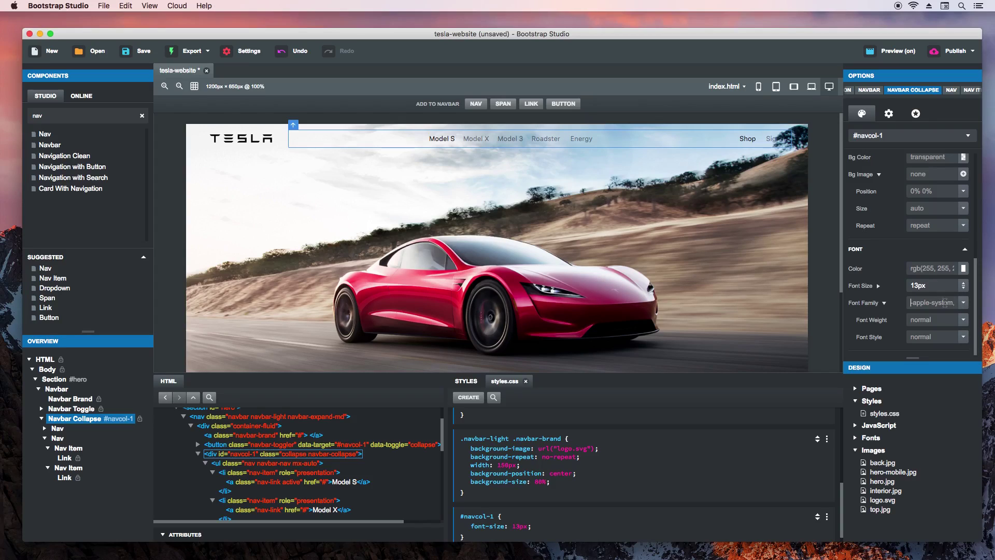
Step: Add the Google font Montserrat to the design with the light 300 and semi-bold 600 styles enabled
left_click(963, 304)
left_click(951, 314)
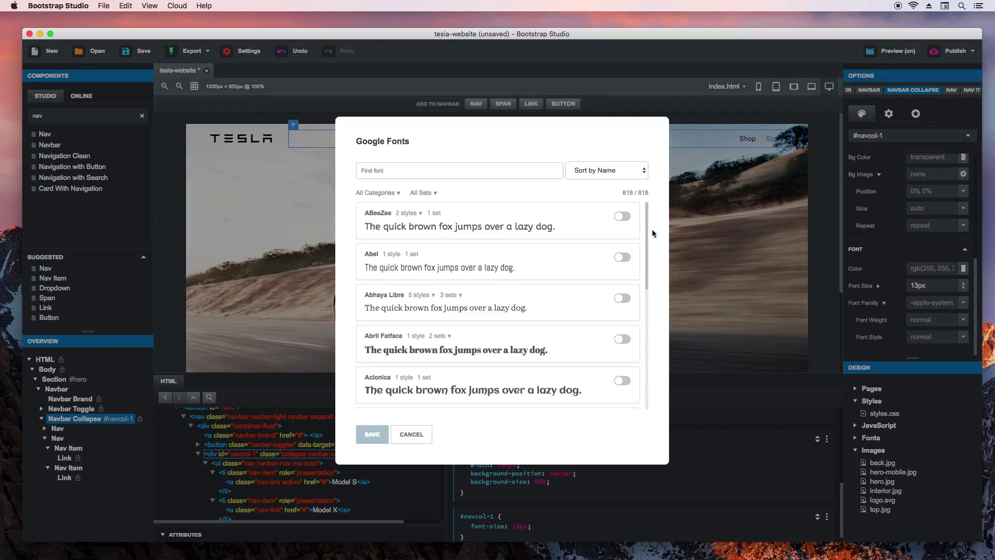
left_click(405, 171)
type("Motse")
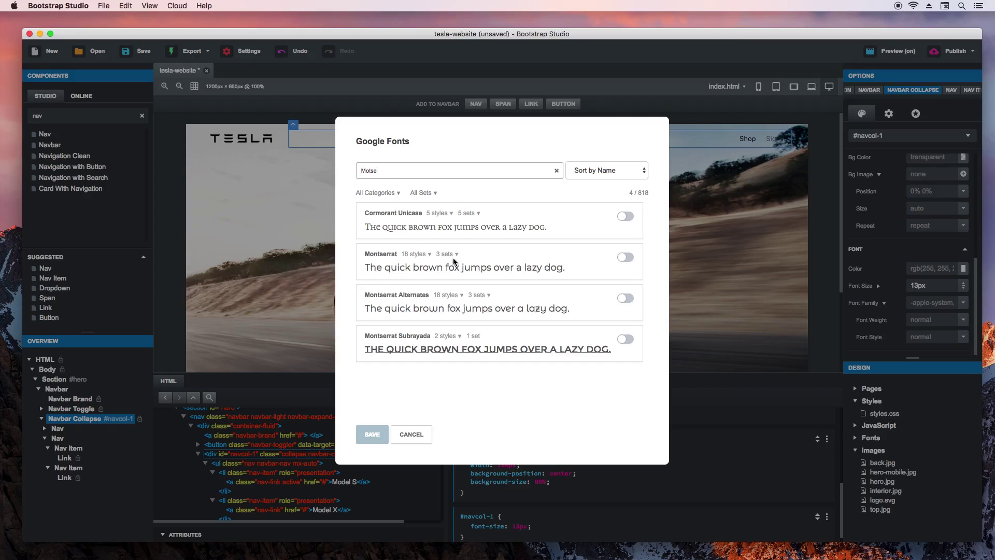
left_click(423, 253)
left_click(496, 335)
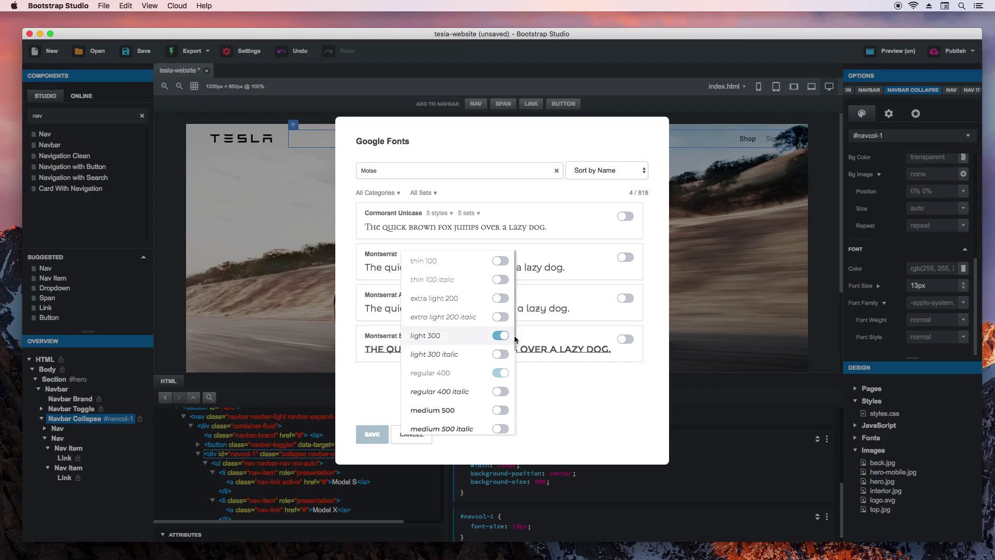
scroll(515, 380, "down", 3)
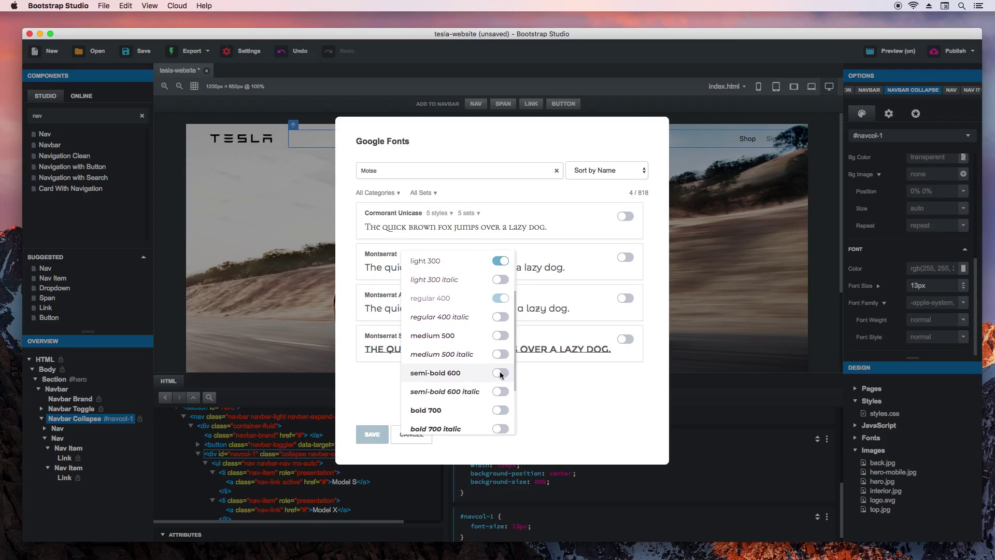
left_click(500, 373)
left_click(625, 258)
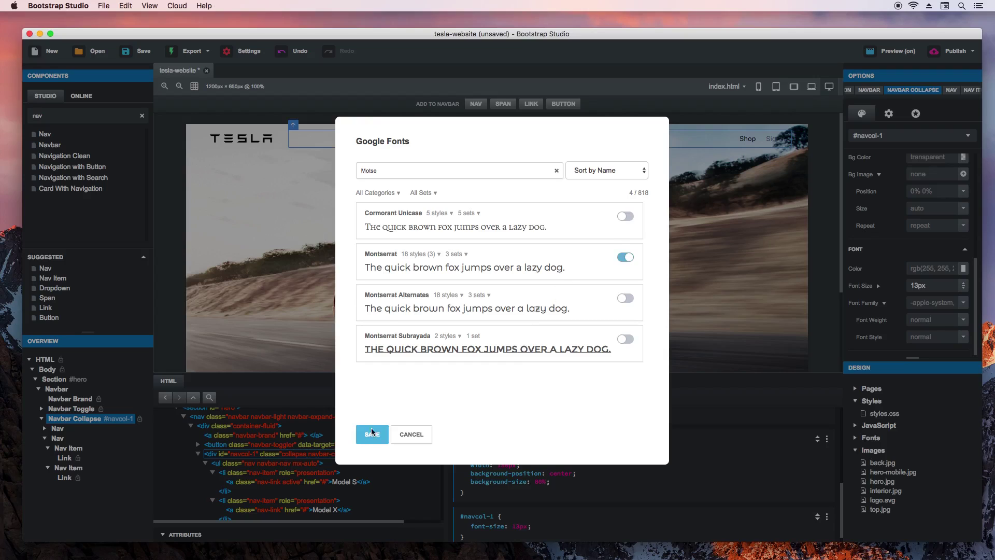
left_click(371, 435)
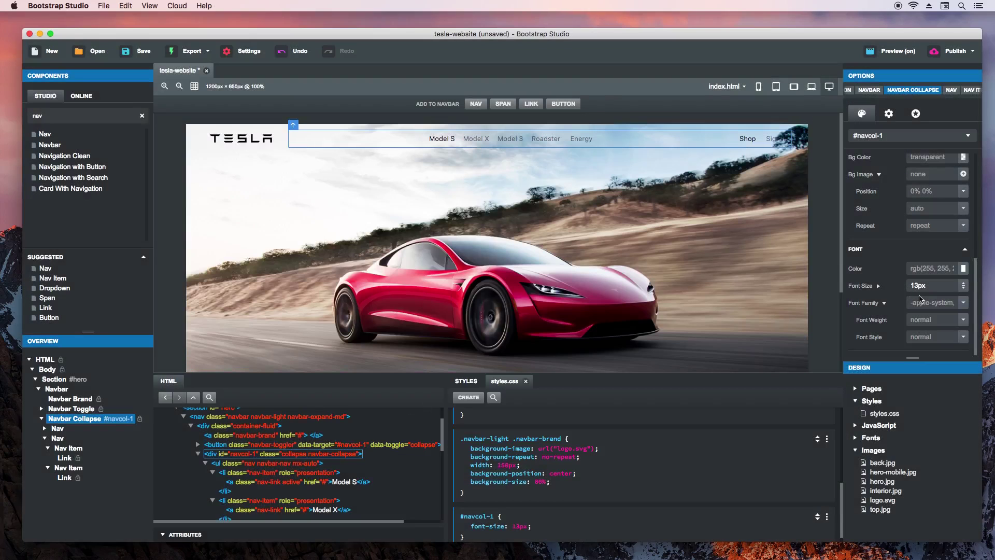
Step: Set the #navcol-1 rule's font family to Montserrat and its font weight to 600
left_click(966, 306)
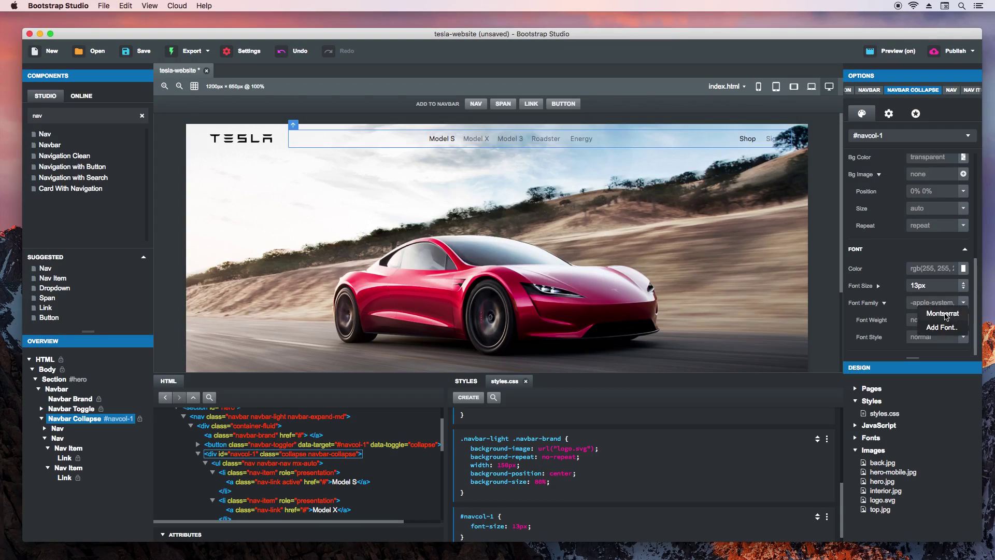
left_click(944, 313)
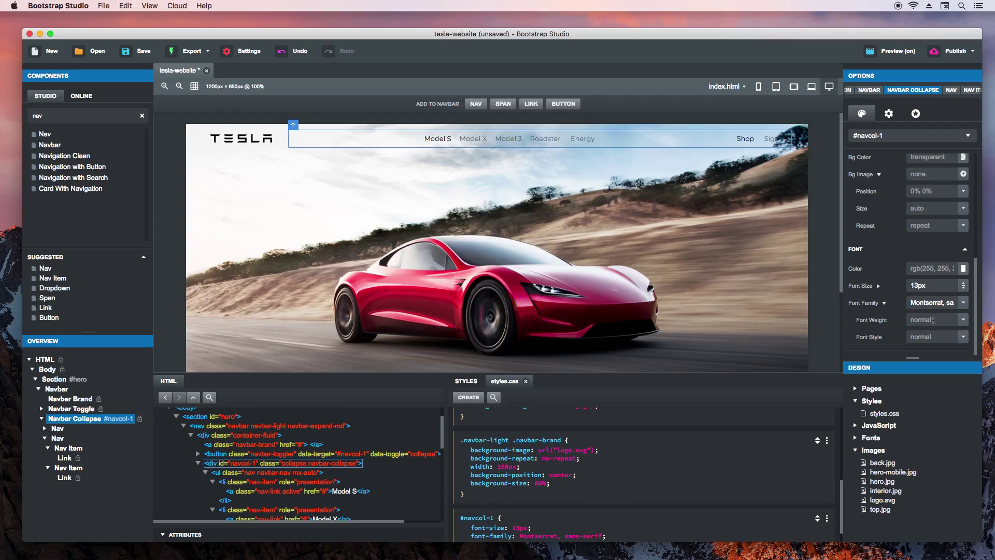
type("600")
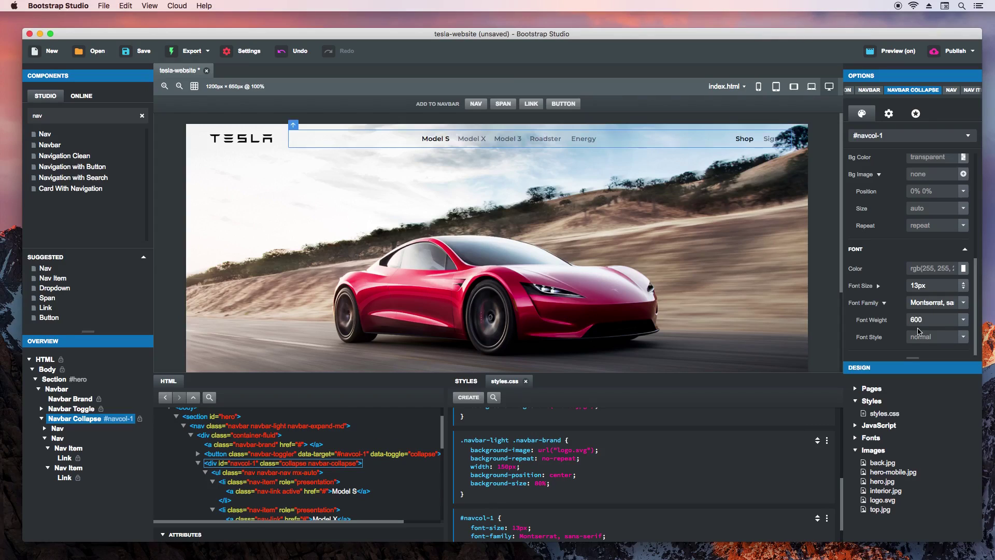
Step: Add a text-transform property with the value uppercase to the #navcol-1 rule
left_click_drag(840, 494, 840, 505)
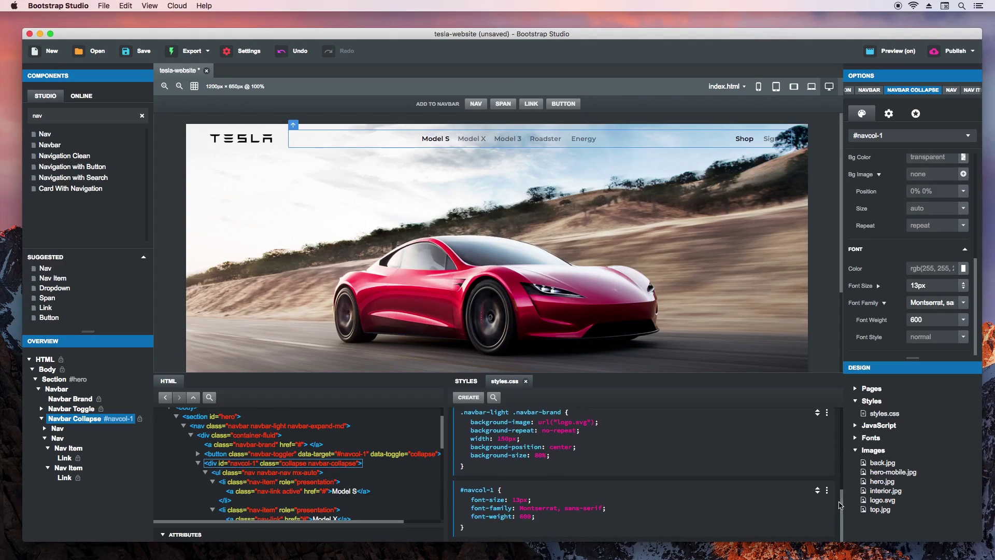
left_click(554, 520)
type("text-tr")
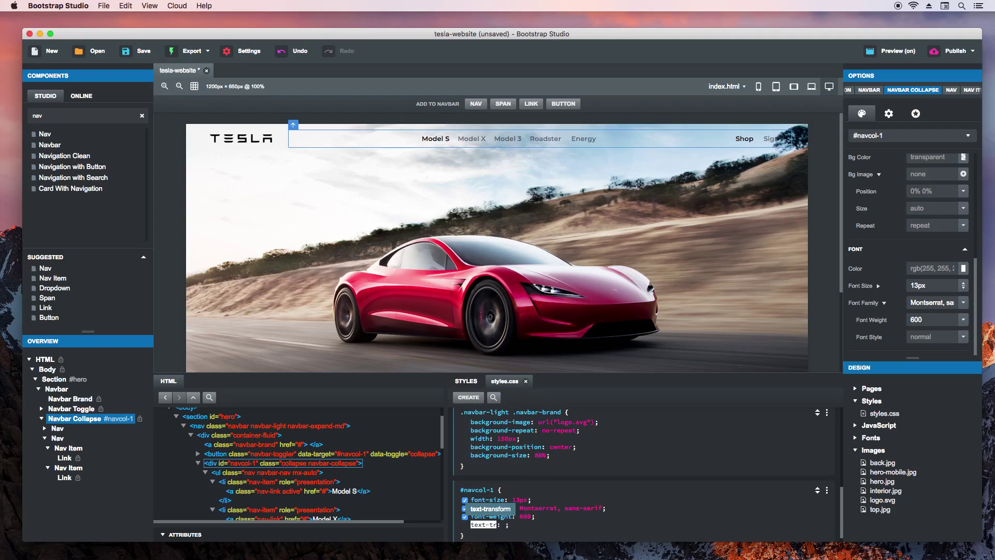
type("a")
key("Return")
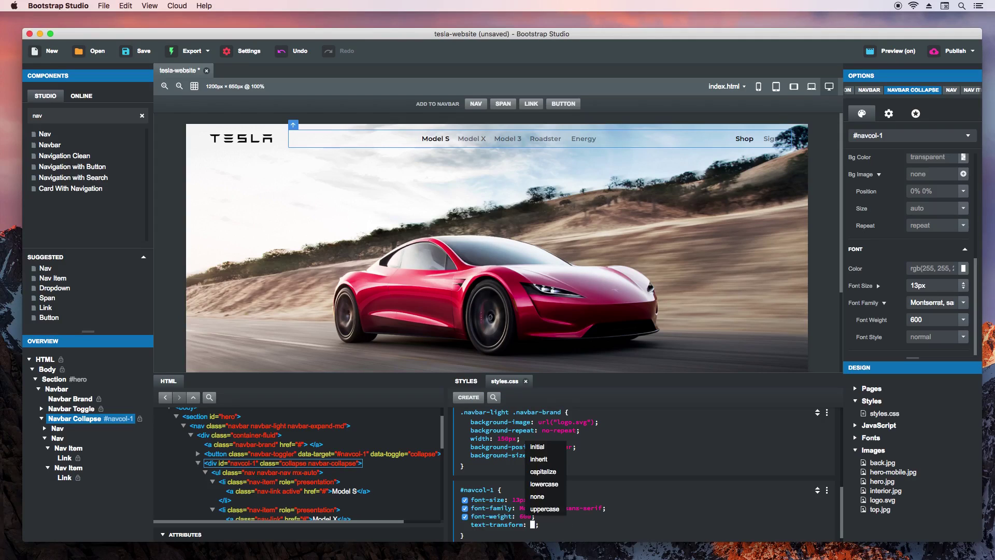
key("Down")
key("Down")
key("Down")
key("Down")
key("Down")
key("Down")
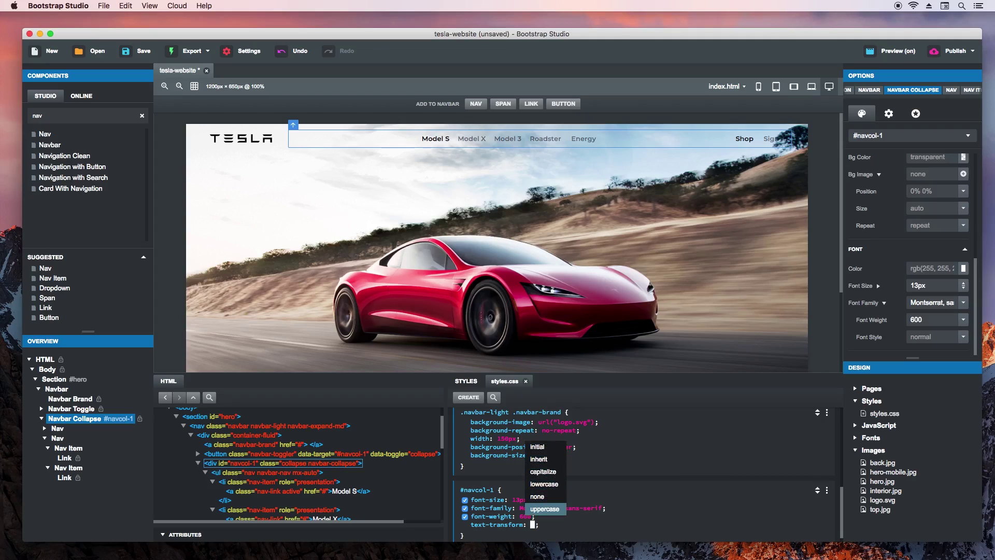
key("Return")
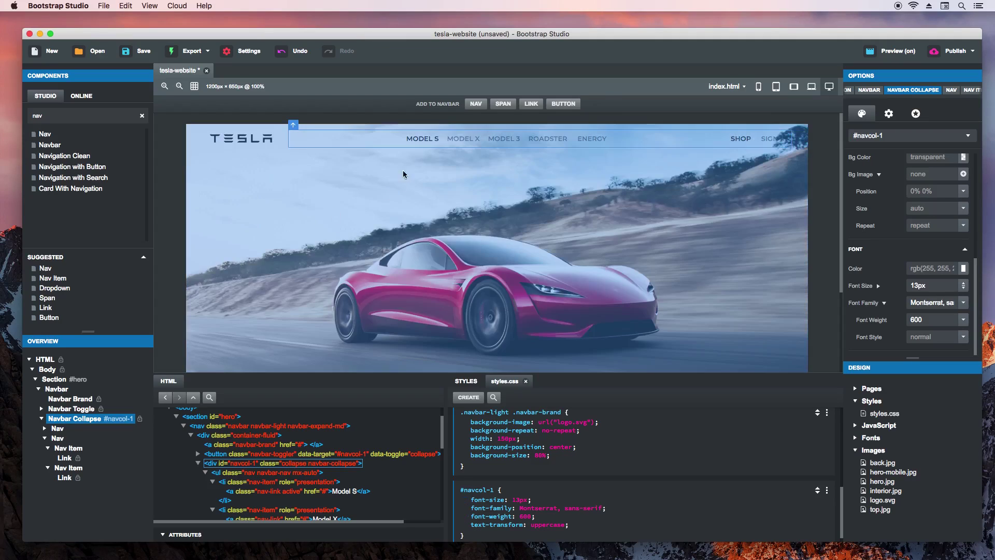
Step: Create a .navbar-light .navbar-nav .nav-link rule from the Model X link and set its font color to #222
left_click(462, 142)
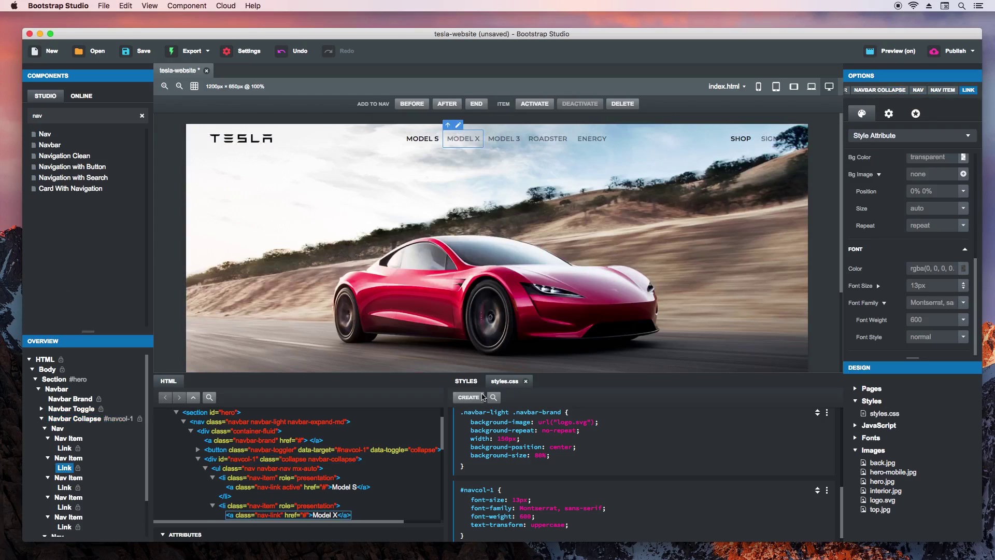
left_click(468, 397)
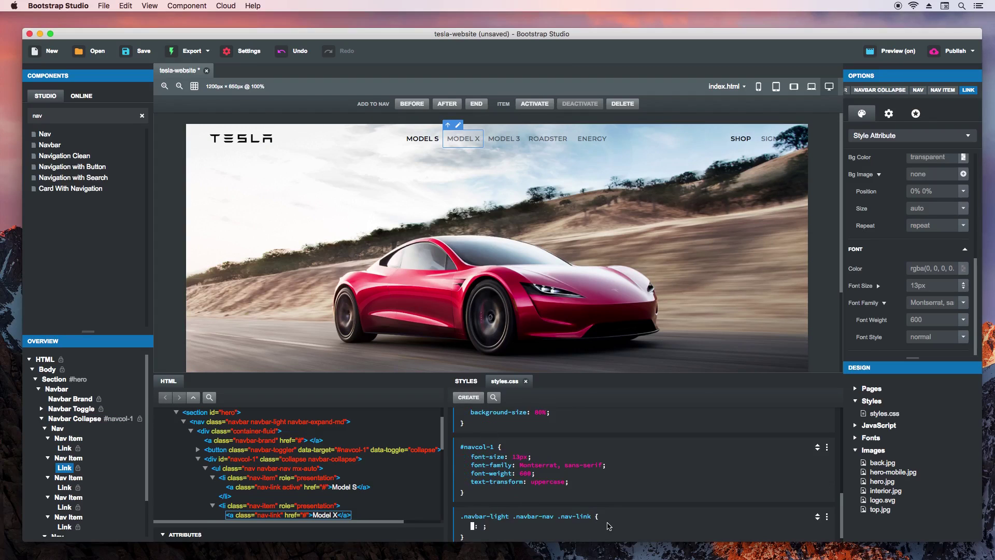
left_click(886, 136)
left_click(889, 175)
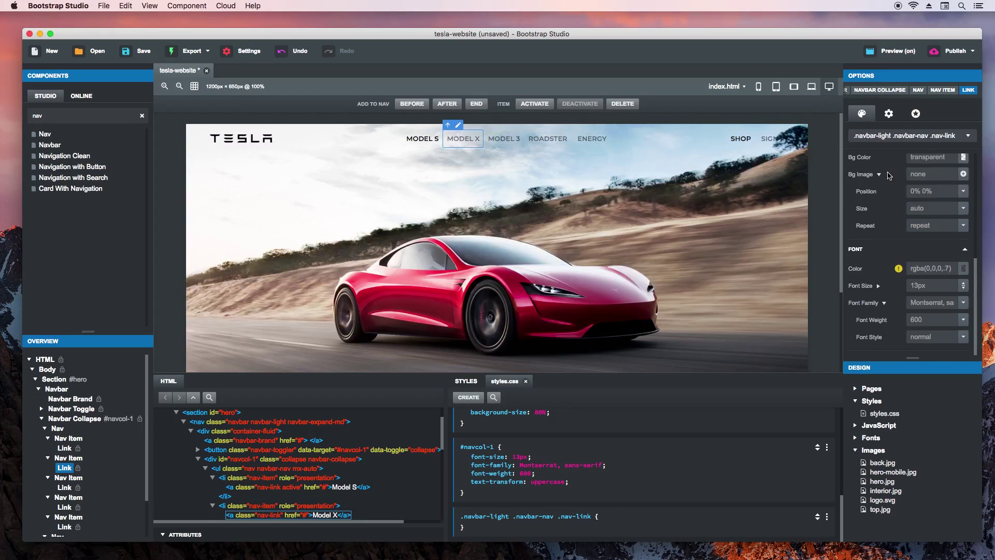
left_click(963, 268)
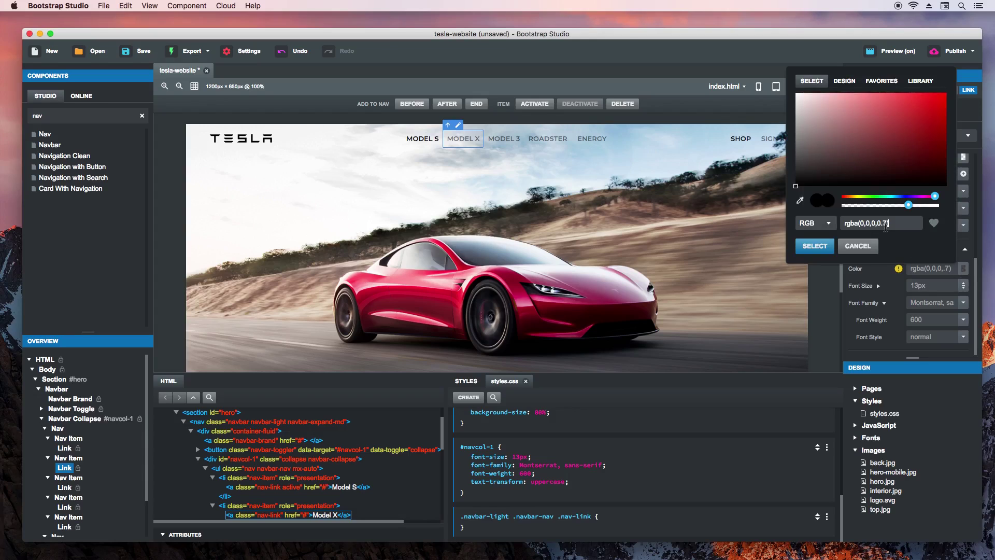
triple_click(885, 224)
type("#222")
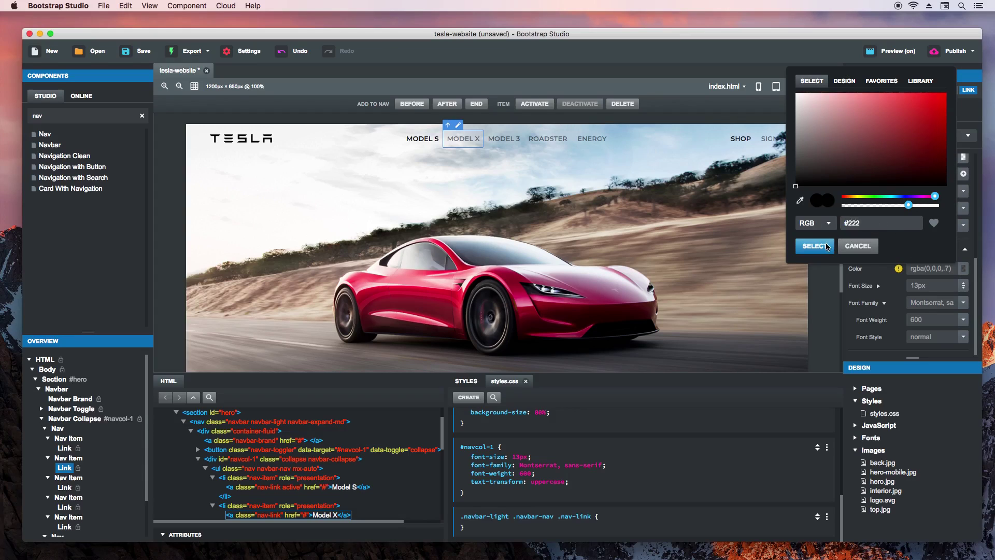
left_click(814, 246)
Step: Switch to the tesla-website preview in the browser, narrow the page to about 748px with the developer tools and expand the collapsed menu
key("super+Tab")
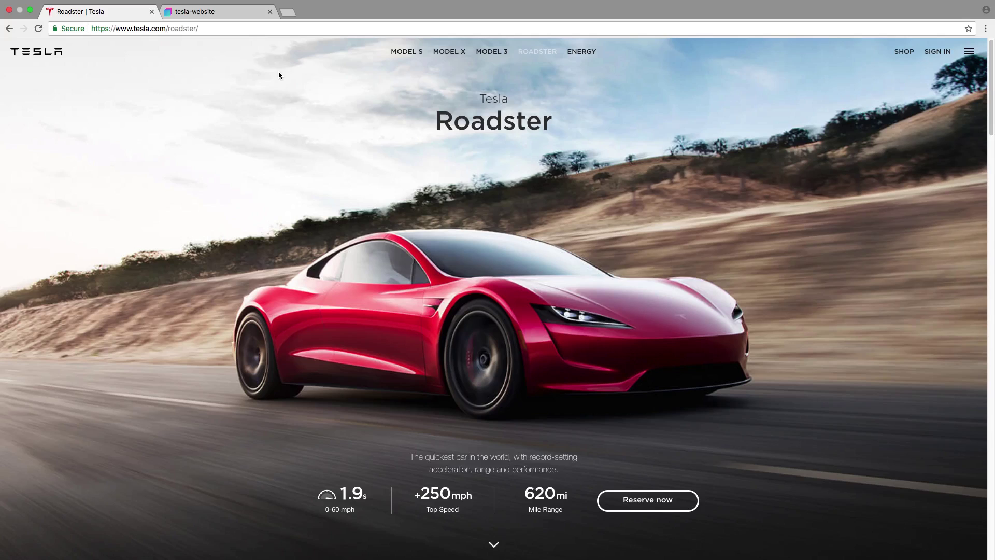
left_click(247, 12)
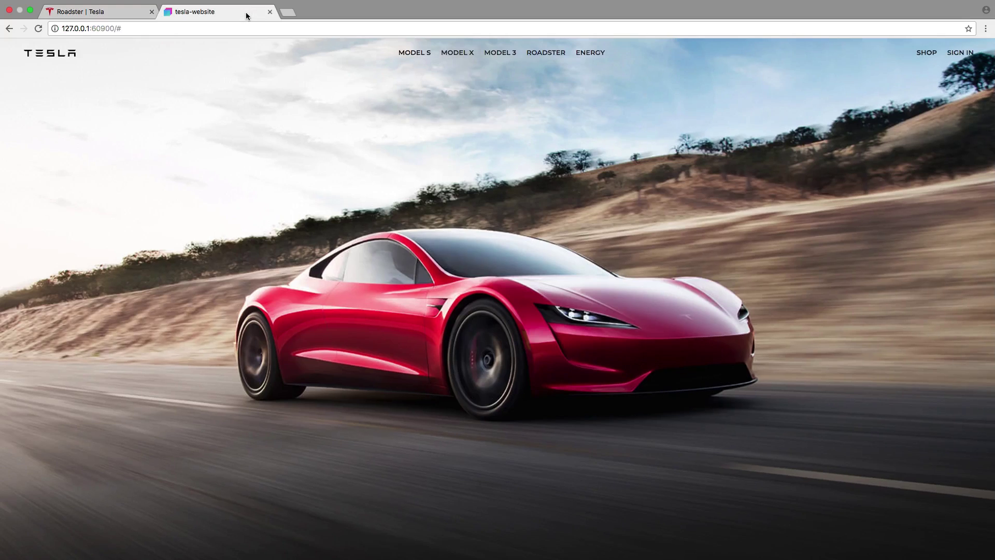
right_click(283, 100)
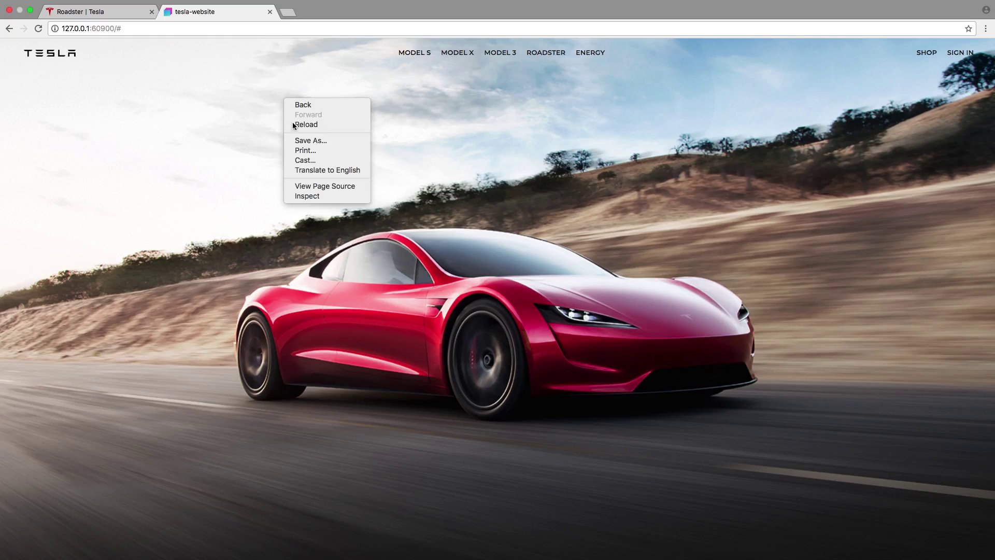
left_click(304, 197)
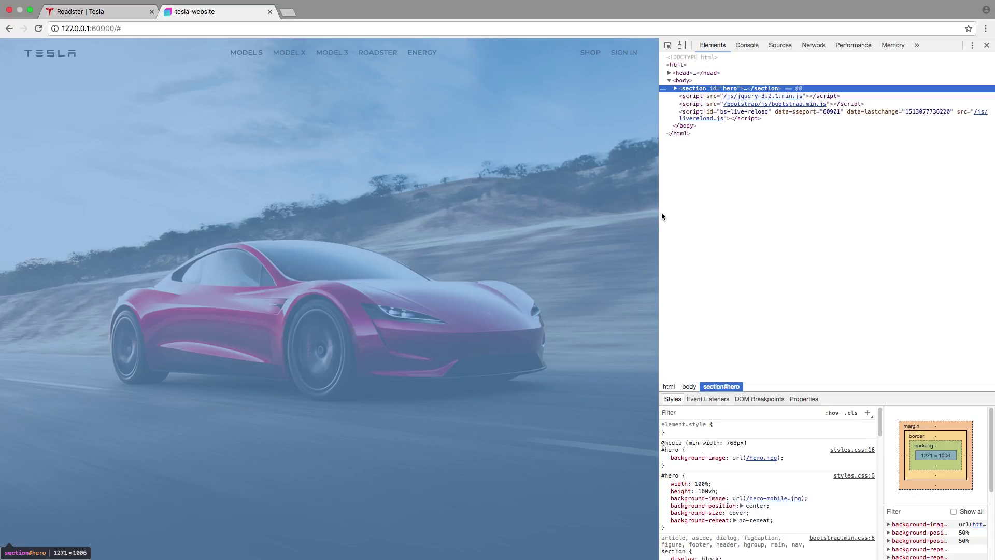
left_click_drag(658, 215, 389, 201)
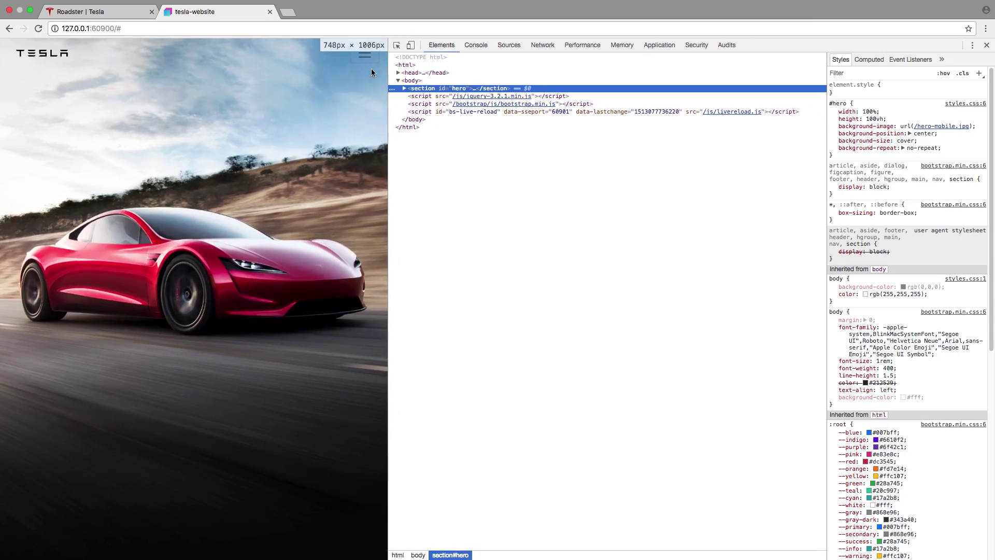
left_click(365, 56)
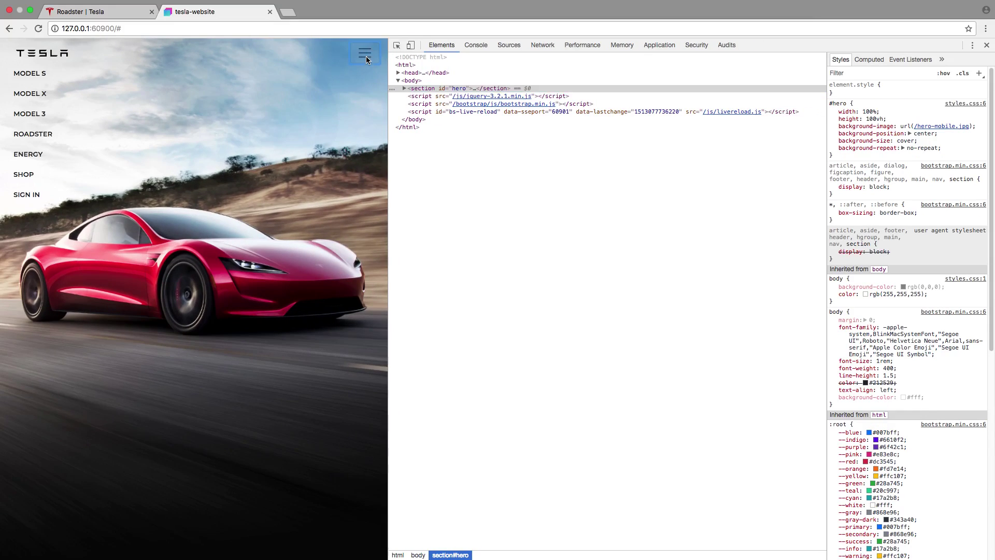
Step: Collapse the preview's mobile menu and bring up the original Tesla Roadster page to examine its headings
left_click(366, 56)
left_click(129, 16)
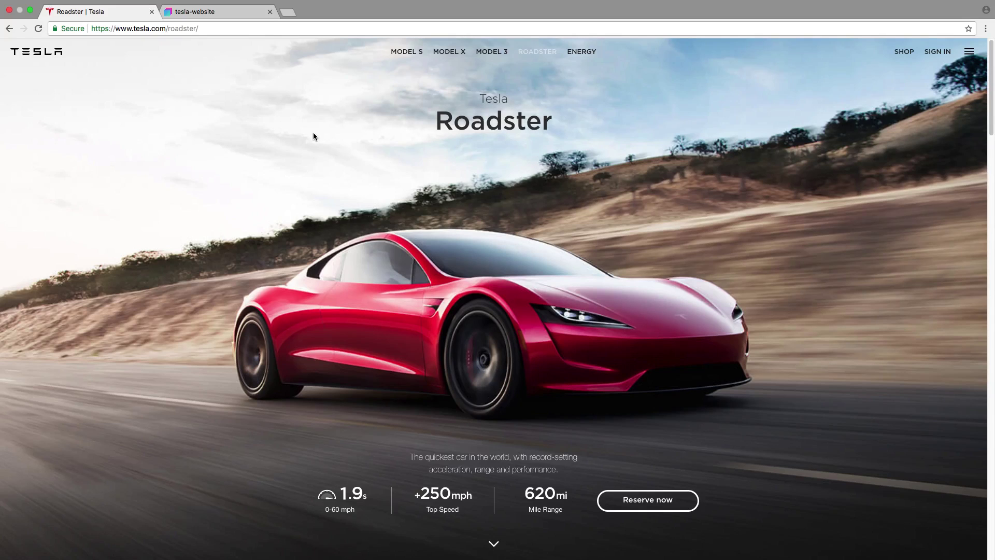
Step: Switch to Bootstrap Studio, find the Heading component and add it to the #hero section below the navbar
key("super+Tab")
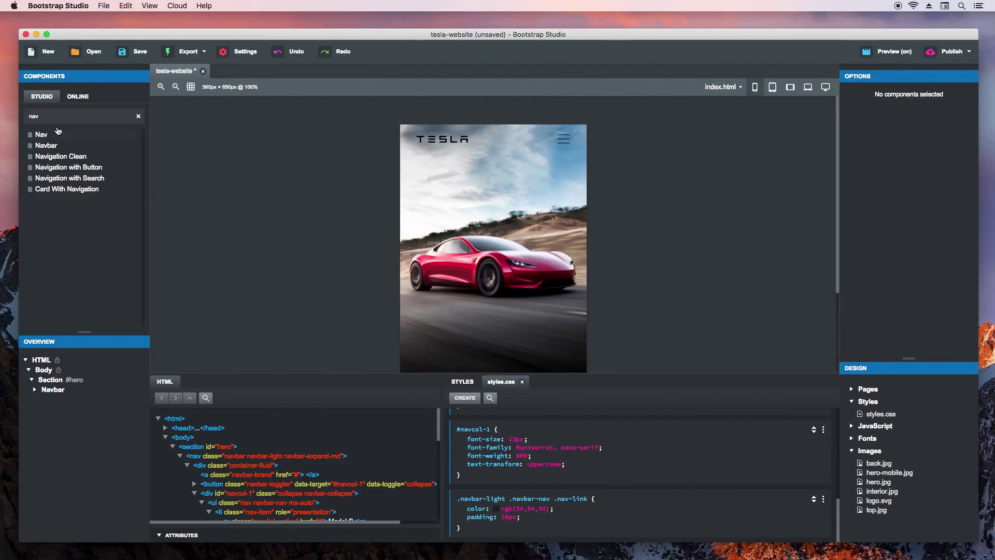
double_click(55, 116)
type("head")
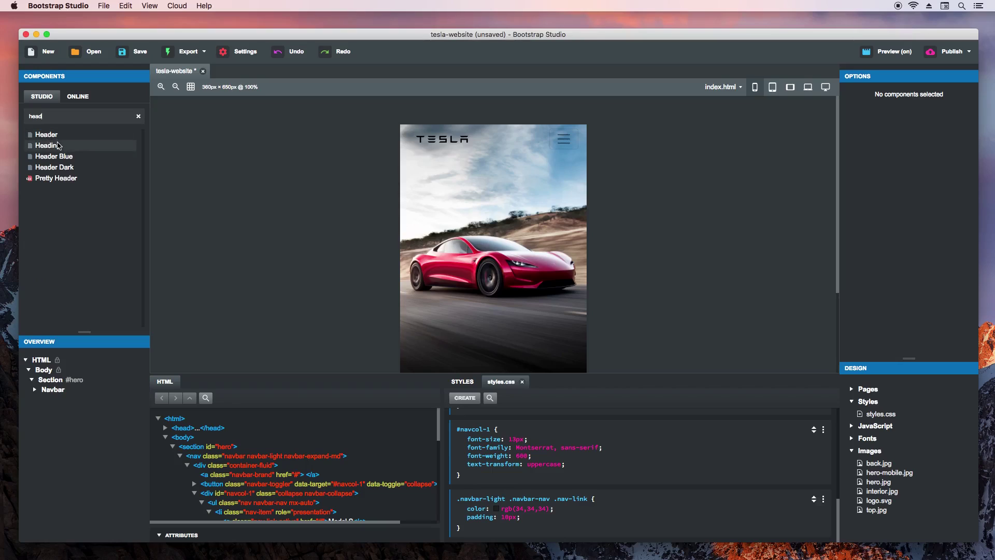
left_click_drag(58, 146, 62, 382)
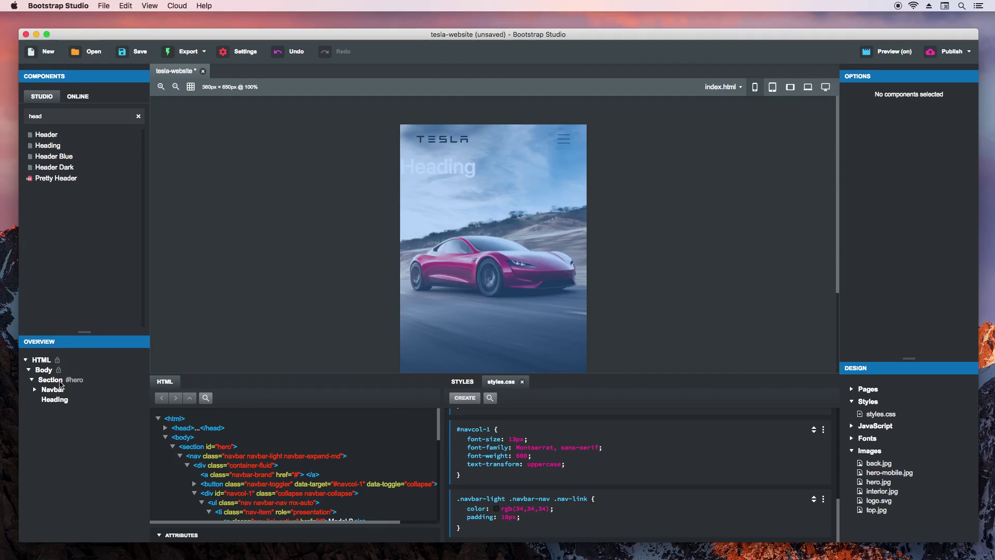
Step: Add a color property with the value #333 to the base #hero rule in styles.css
left_click(52, 379)
left_click_drag(838, 515, 838, 441)
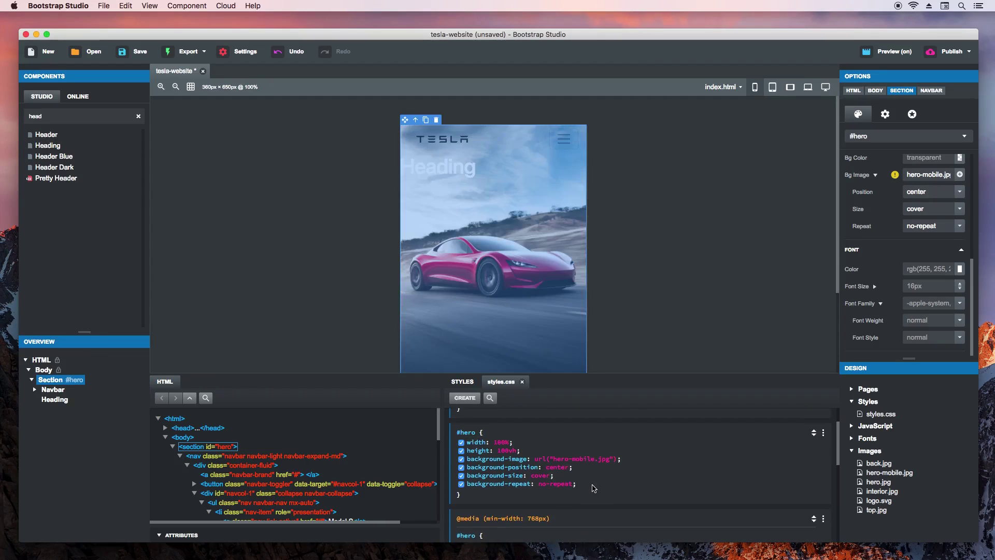
left_click(592, 484)
type("color")
key("Tab")
type("#333")
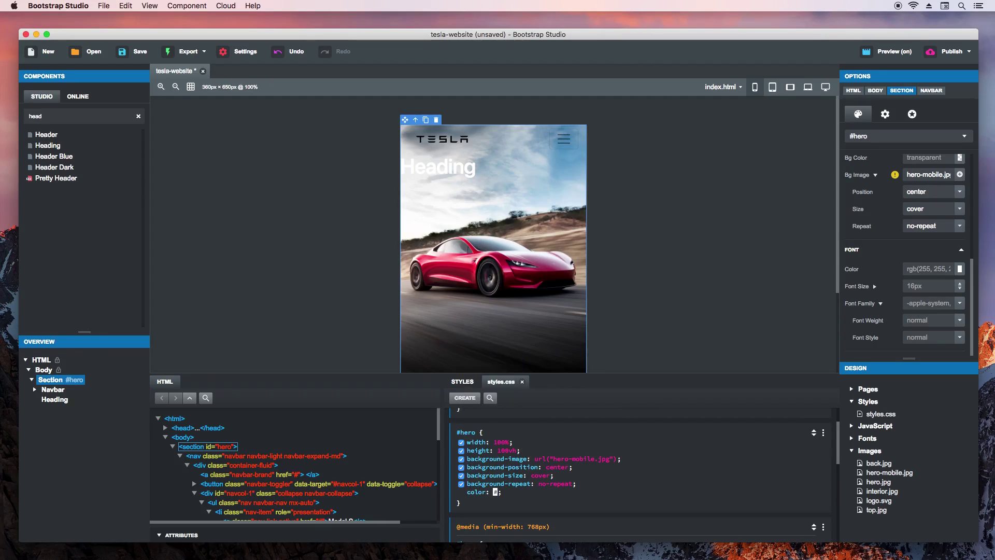
key("Return")
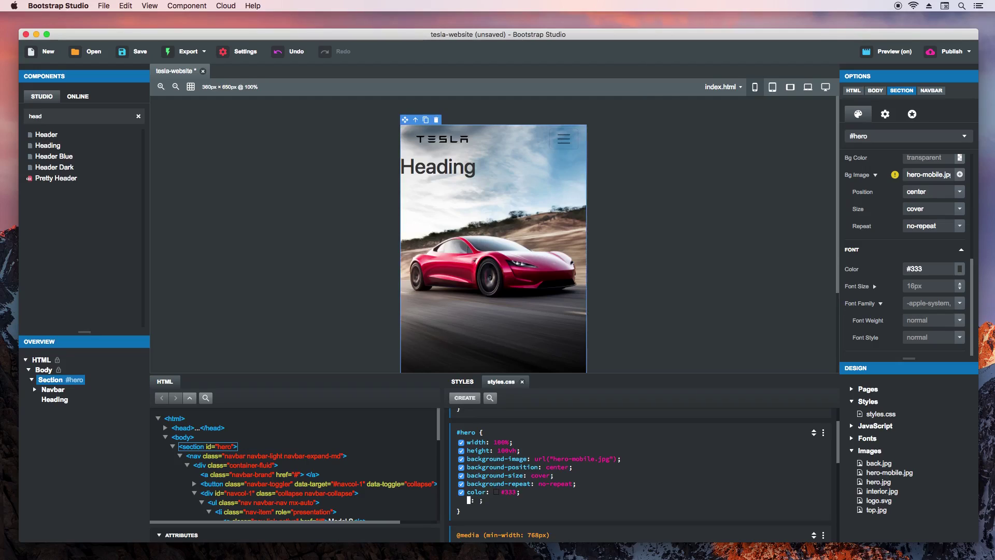
key("Escape")
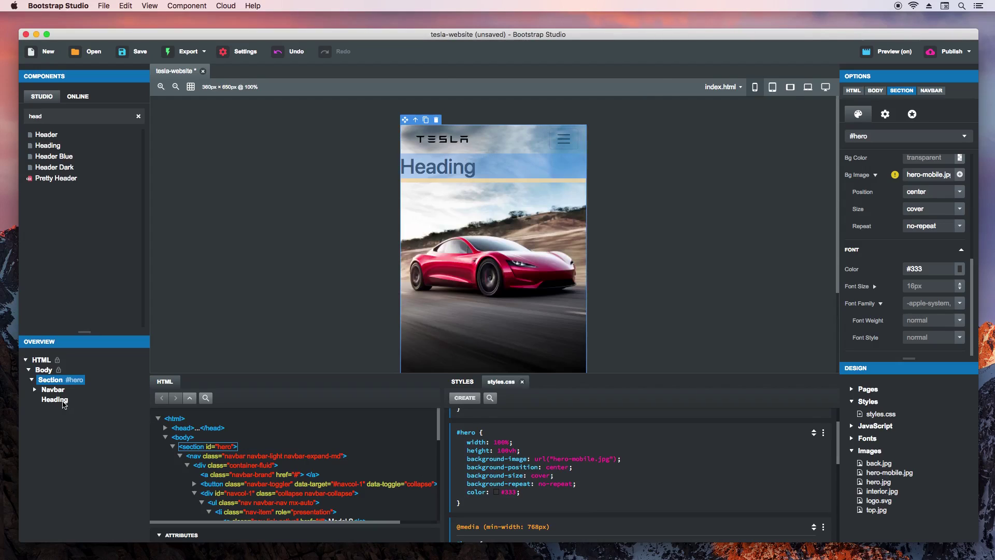
Step: Duplicate the heading and change the text of the two headings to "Tesla" and "Roadster"
left_click(61, 400)
right_click(63, 402)
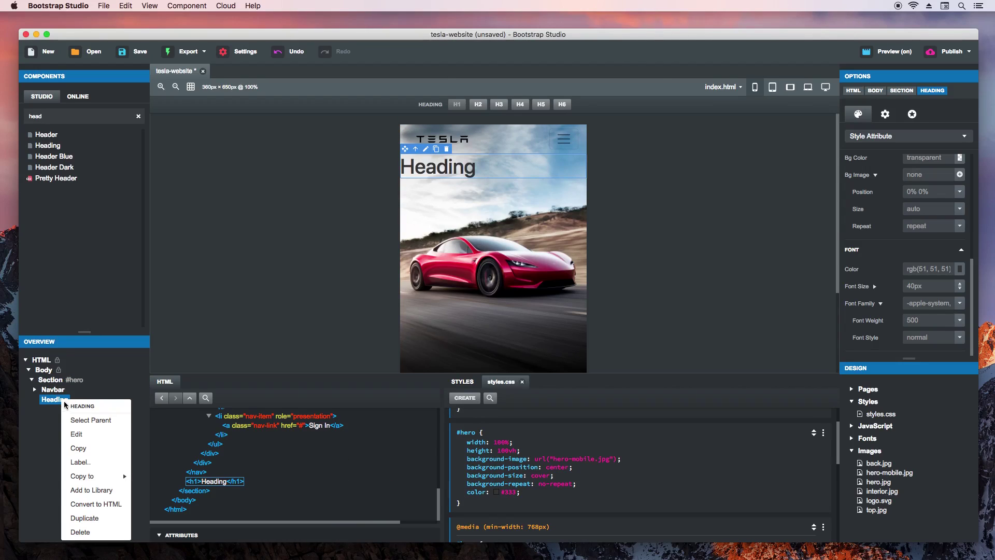
left_click(85, 518)
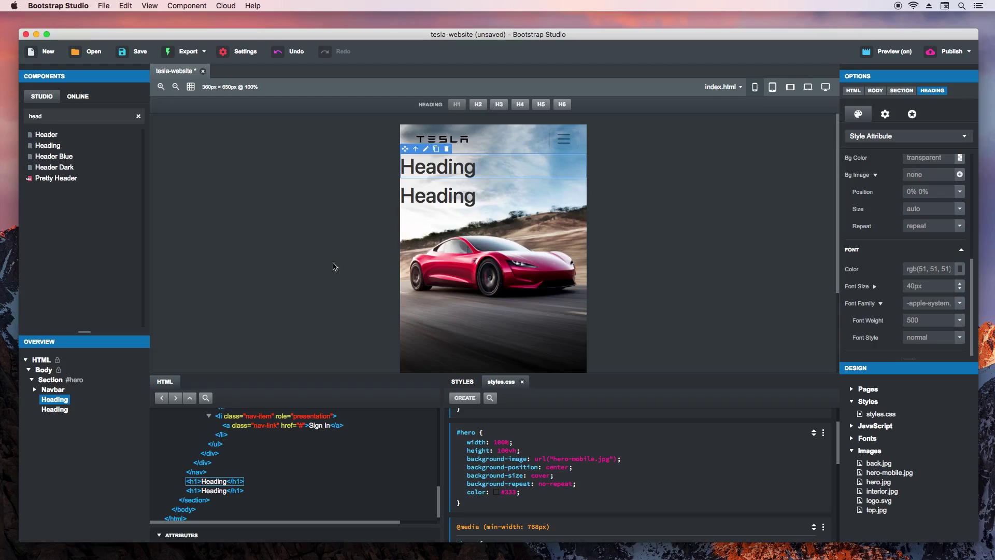
double_click(450, 173)
type("Tesla")
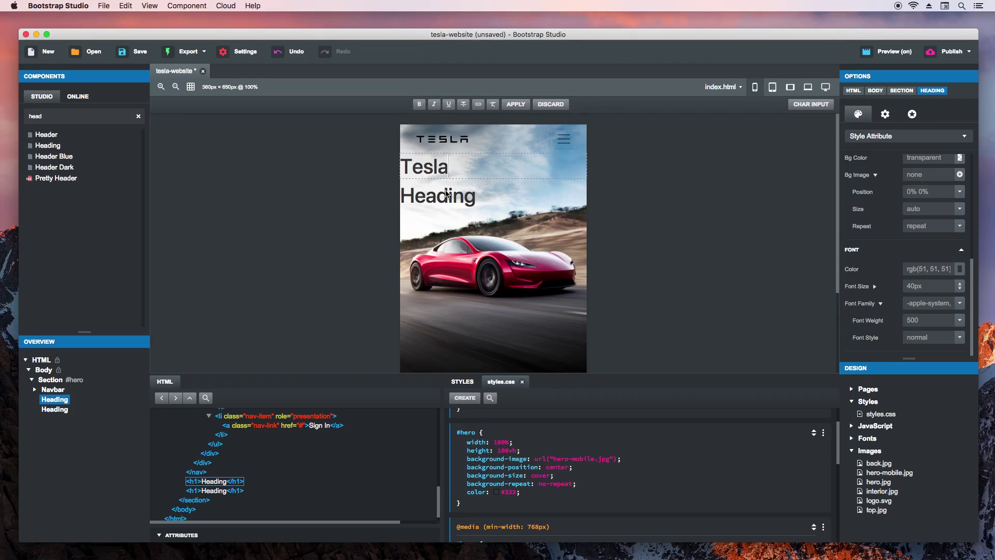
double_click(446, 195)
type("Roadster")
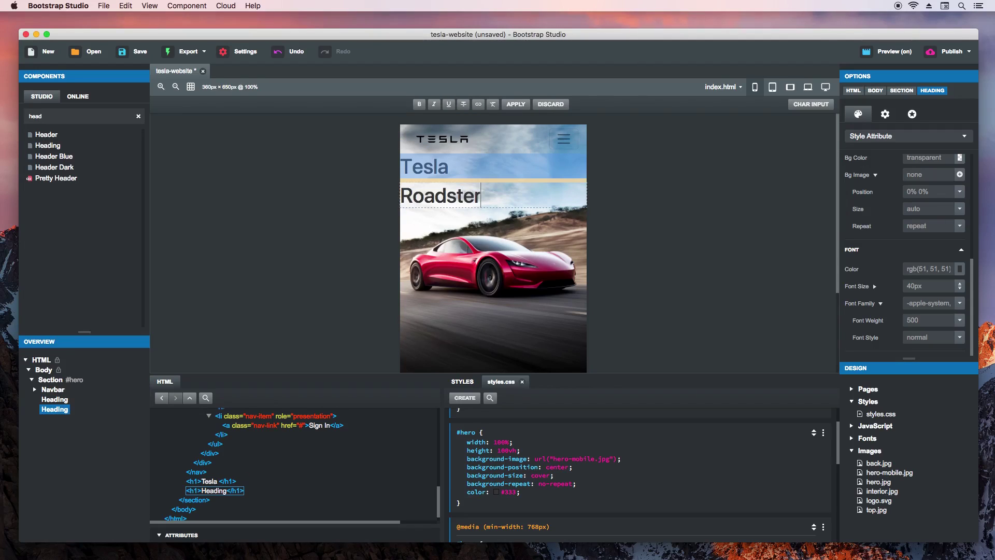
key("Return")
Step: Assign the ID title to the Tesla heading and the ID subtitle to the Roadster heading
left_click(477, 169)
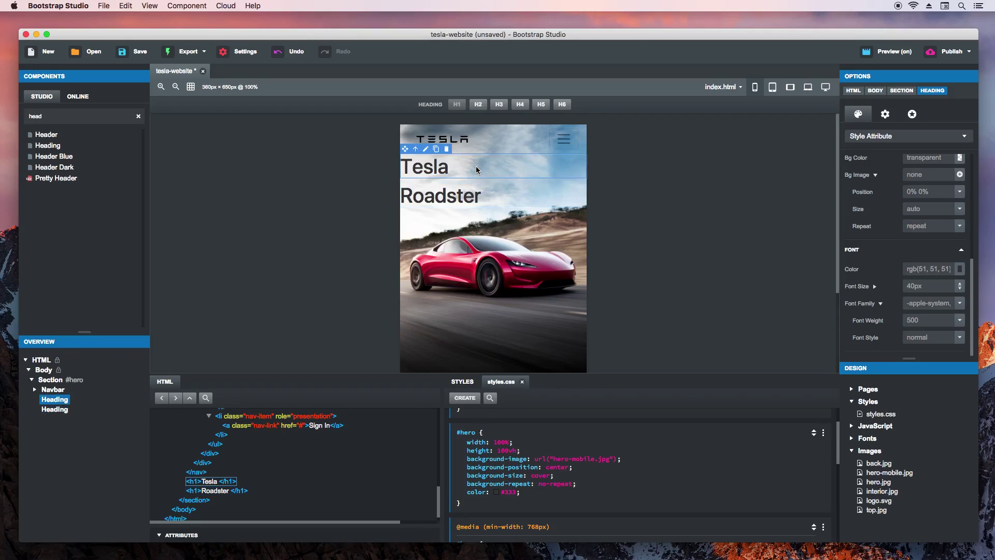
left_click(201, 538)
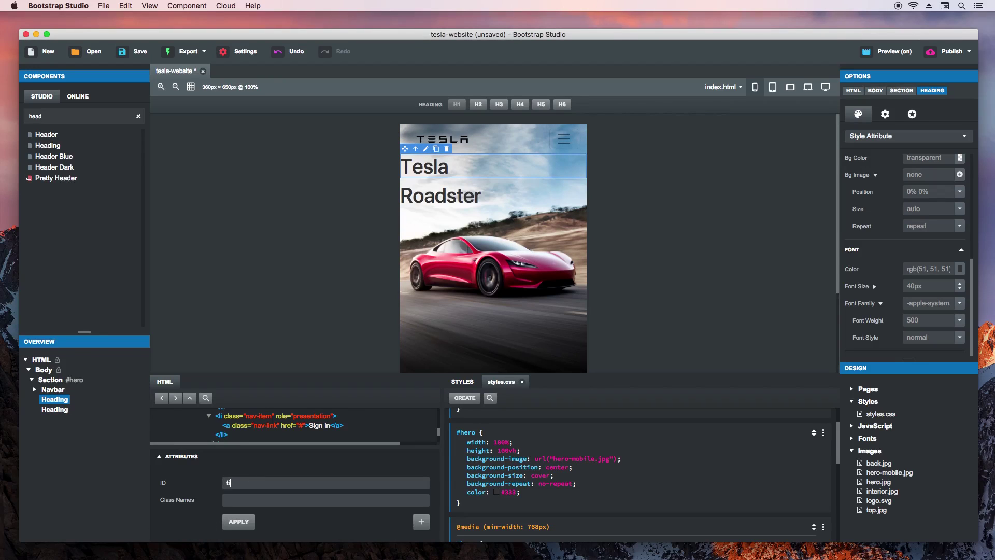
key("Return")
left_click(56, 410)
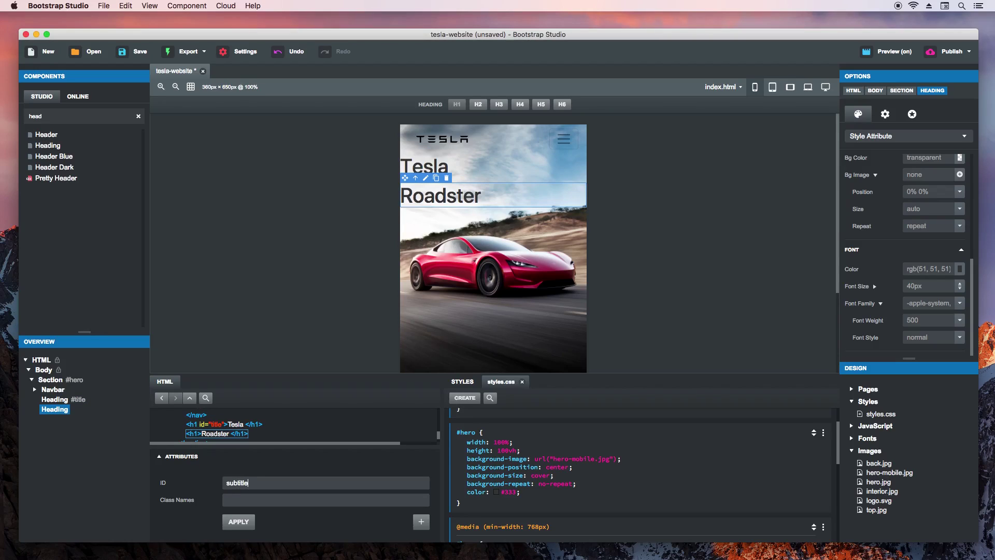
key("Return")
Step: Create a #title rule in styles.css for the Tesla heading and set its font family to Montserrat
left_click(228, 424)
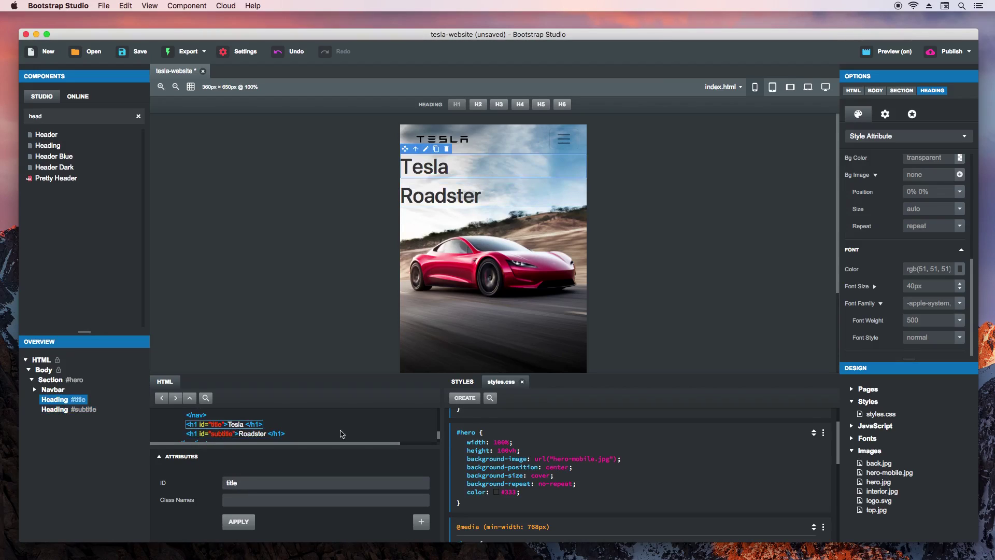
left_click(465, 398)
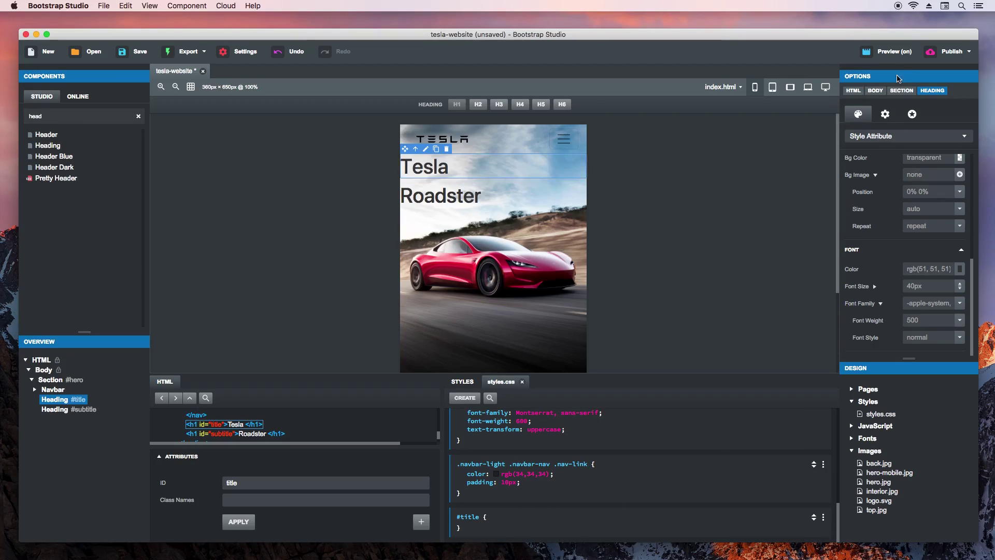
left_click(879, 137)
left_click(873, 172)
left_click(959, 304)
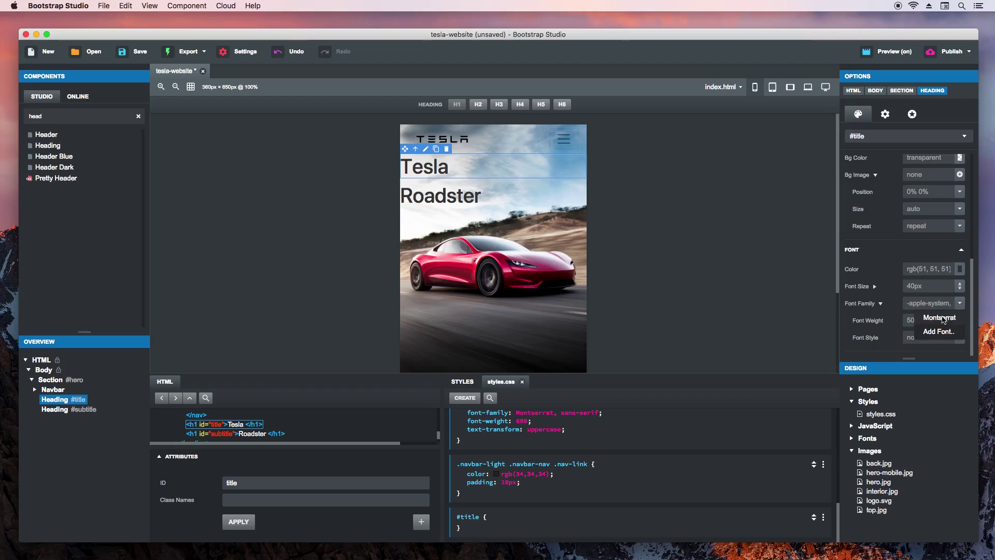
left_click(940, 318)
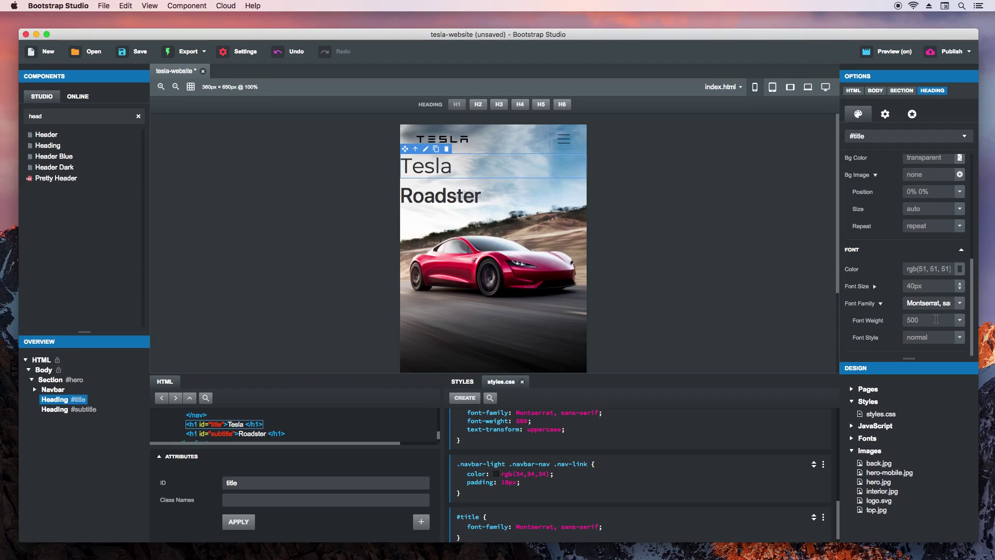
Step: Set the #title rule's font weight to 300 and its font size to 32px
left_click(936, 318)
type("300")
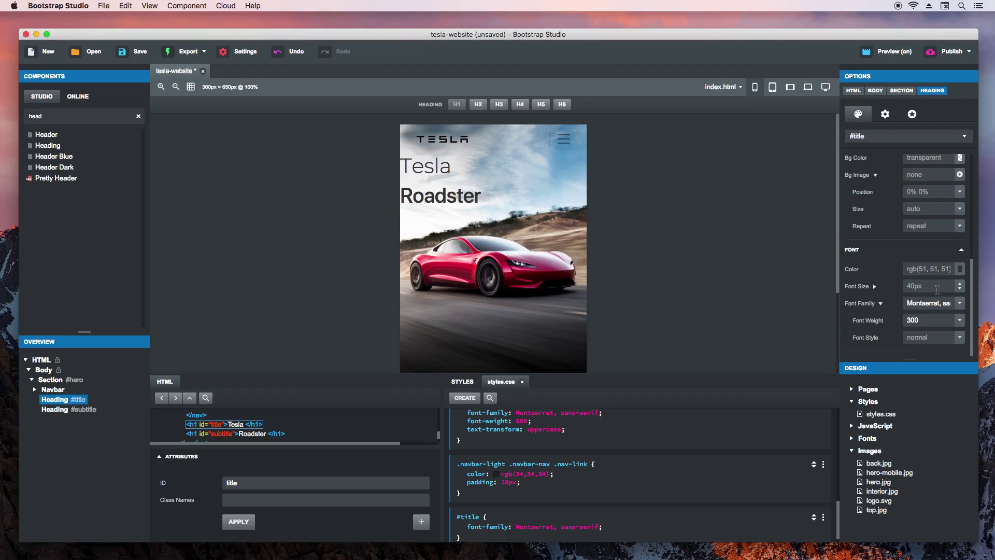
left_click(937, 286)
type("32px")
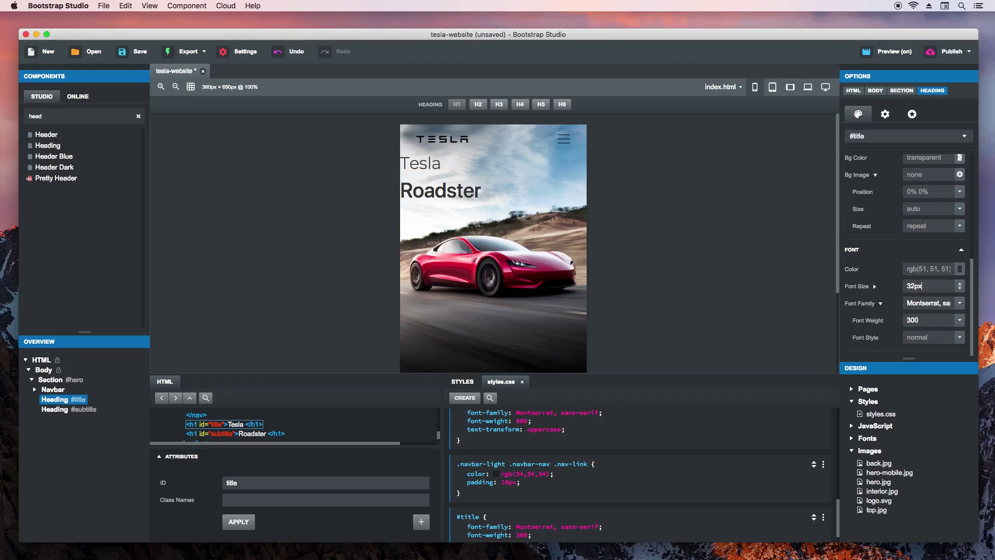
key("Return")
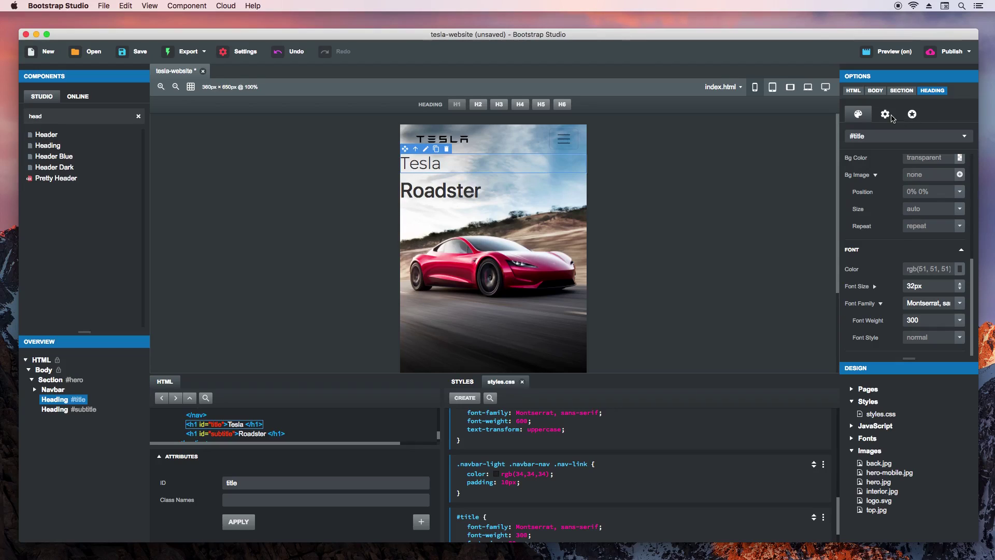
Step: Set the Tesla heading's text alignment to Center
left_click(890, 117)
left_click(936, 196)
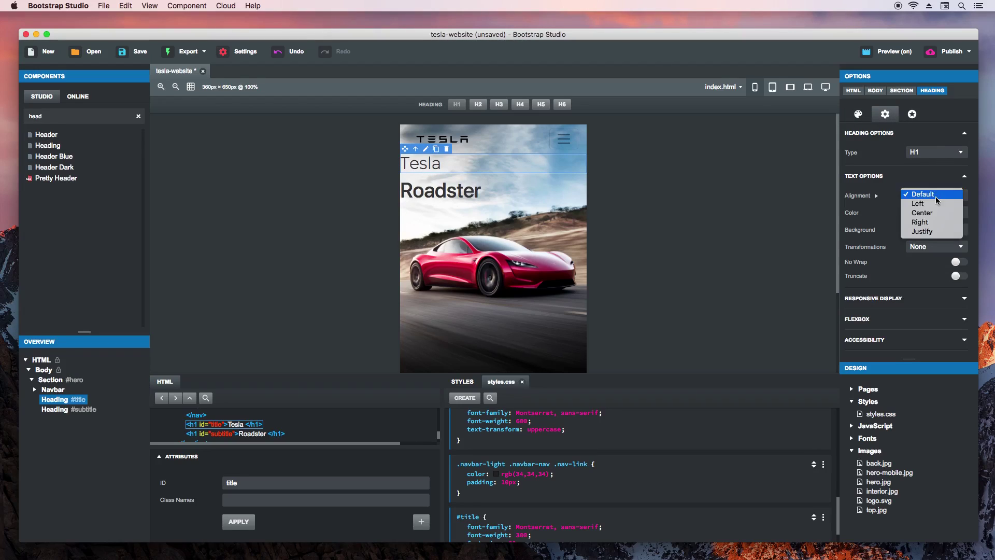
left_click(938, 213)
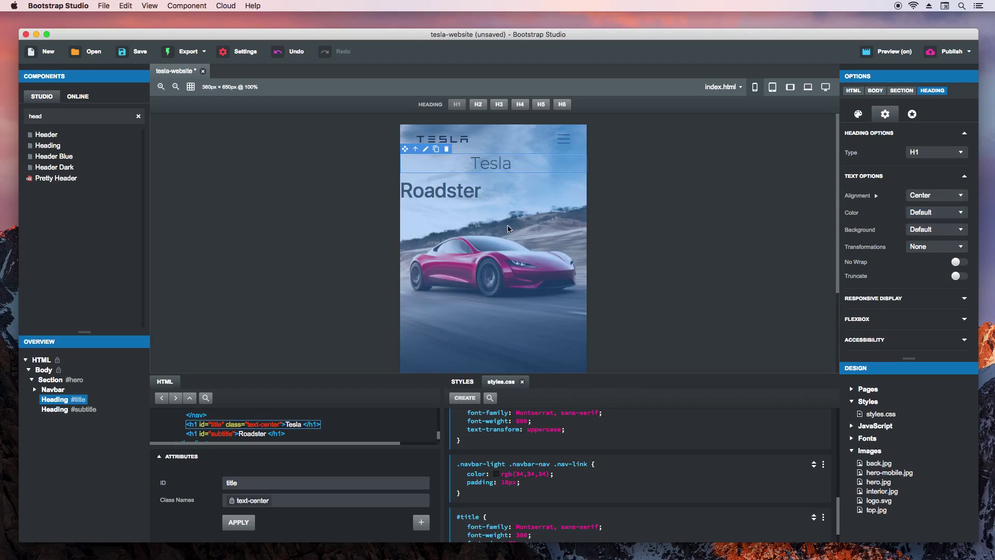
Step: Change the Roadster heading's type to H2 and set its text alignment to Center
left_click(468, 190)
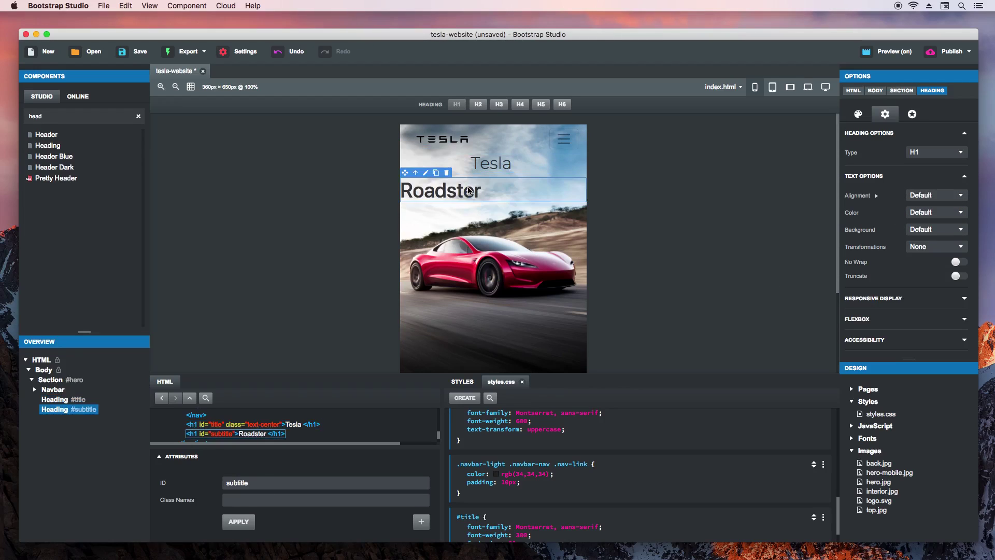
left_click(931, 153)
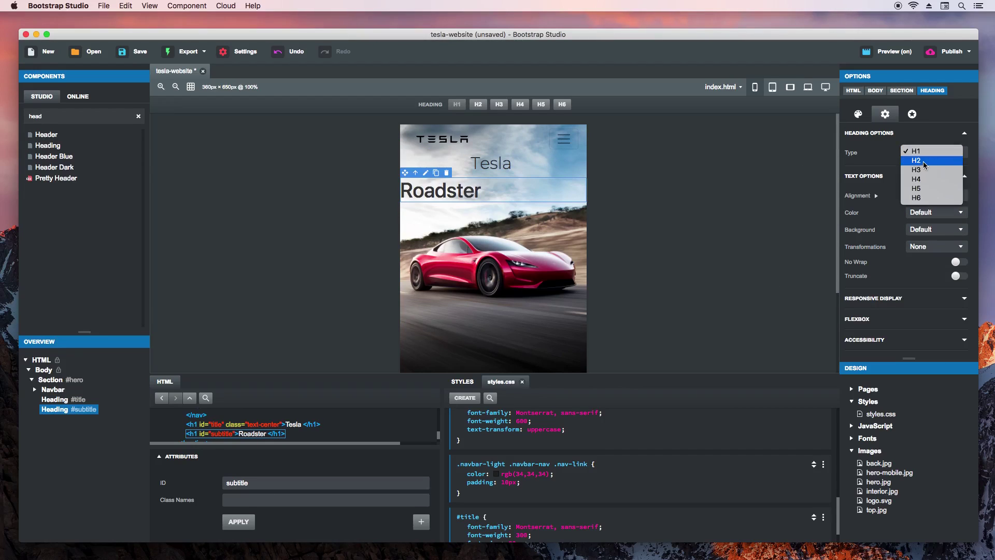
left_click(925, 163)
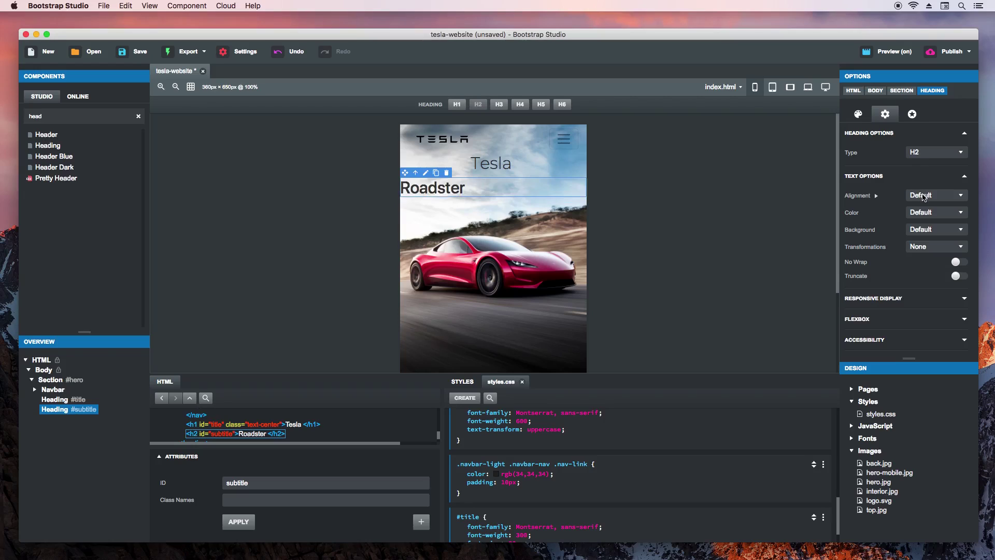
left_click(924, 195)
left_click(922, 212)
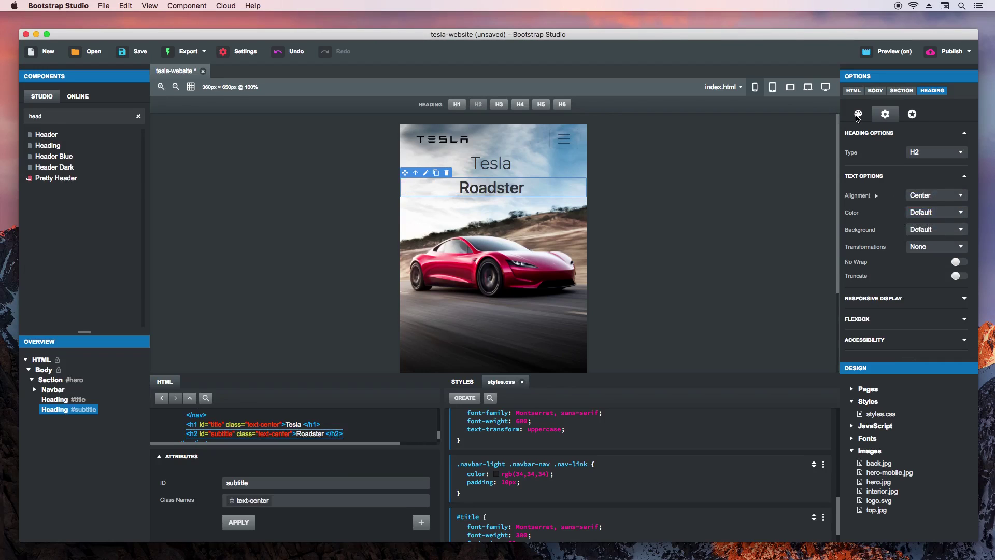
Step: Create a #subtitle rule for the Roadster heading and set its font size to 40px
left_click(858, 114)
left_click(877, 135)
left_click(875, 167)
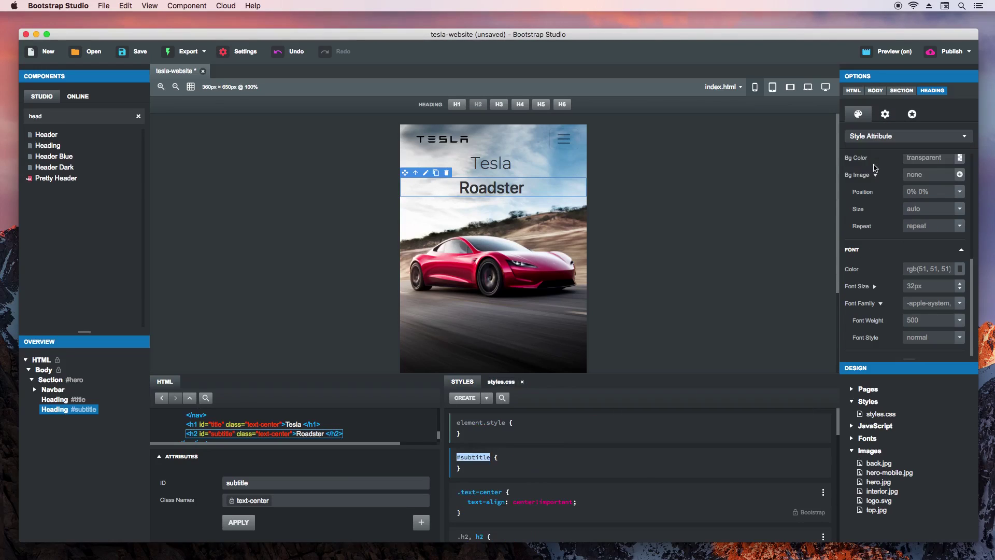
left_click(555, 452)
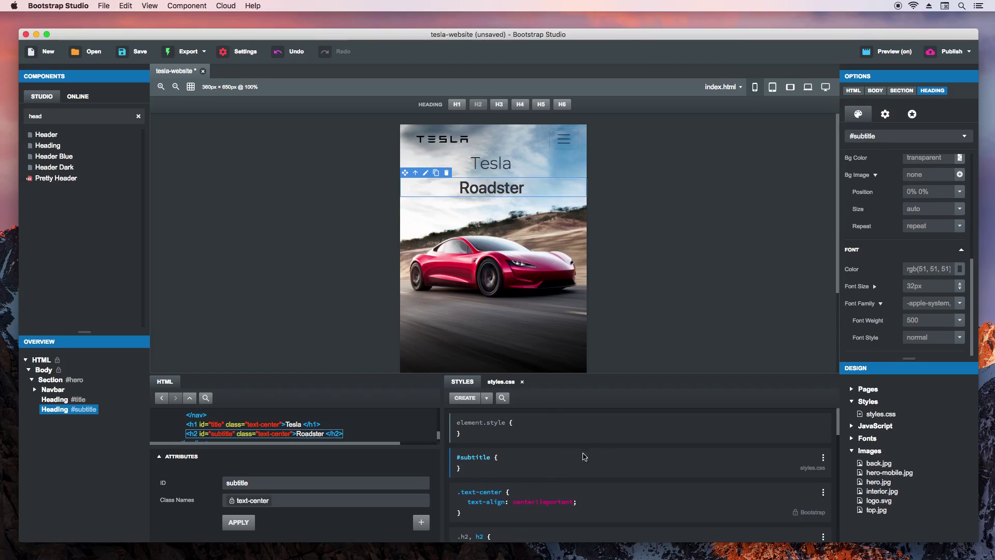
left_click(928, 282)
type("40px")
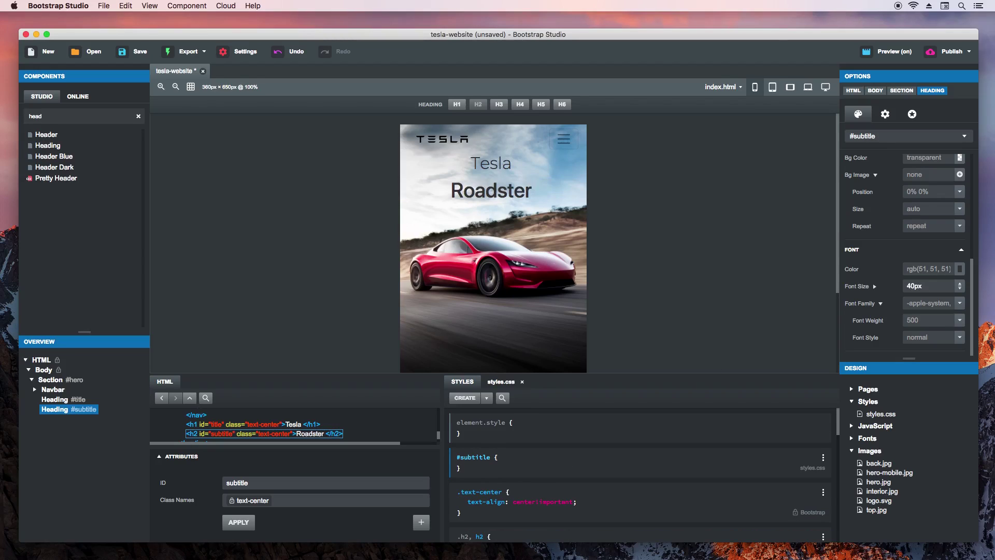
key("Return")
Step: Set the #subtitle rule's font family to Montserrat and its font weight to bold
left_click(959, 303)
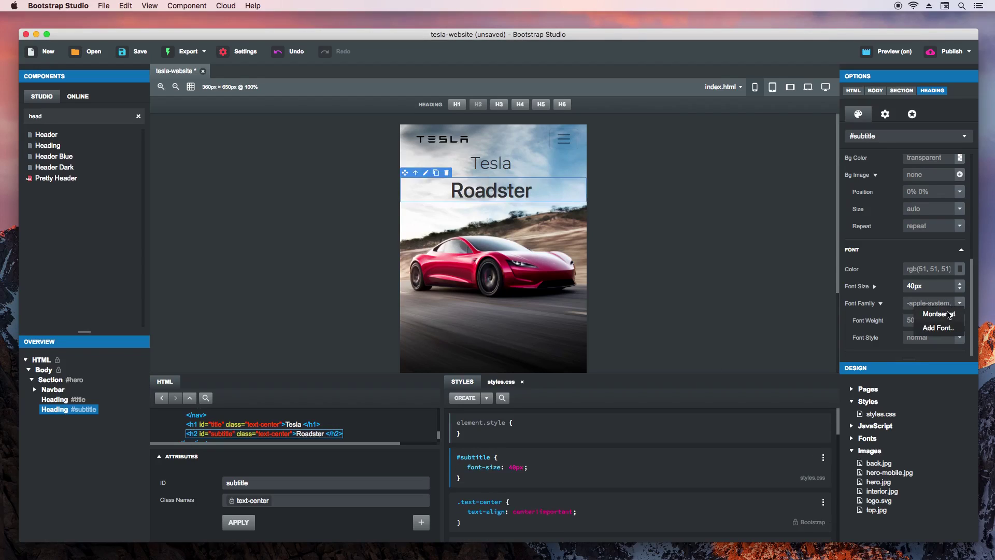
left_click(948, 314)
left_click(959, 320)
left_click(947, 348)
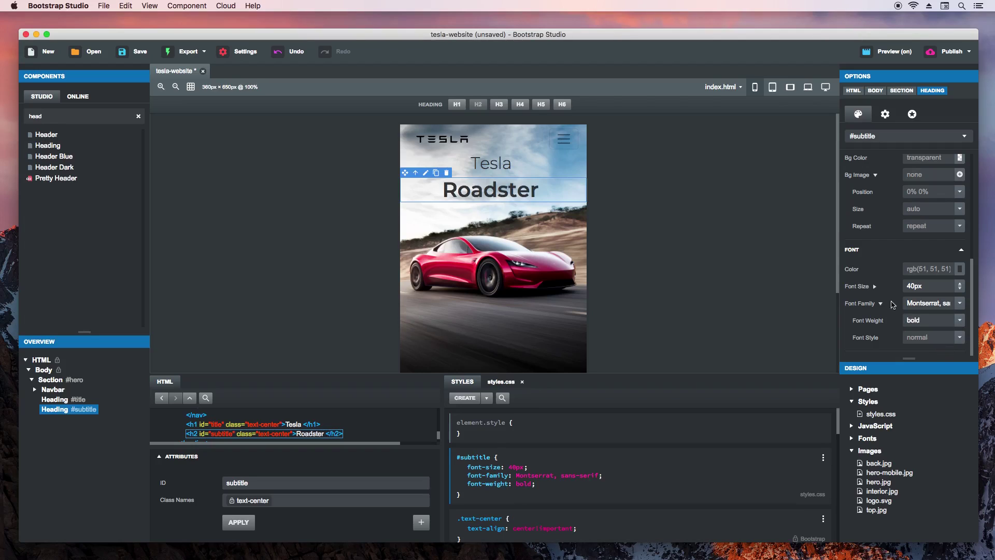
Step: Deselect the heading and switch to the browser to compare it with the original Tesla Roadster page
left_click(777, 213)
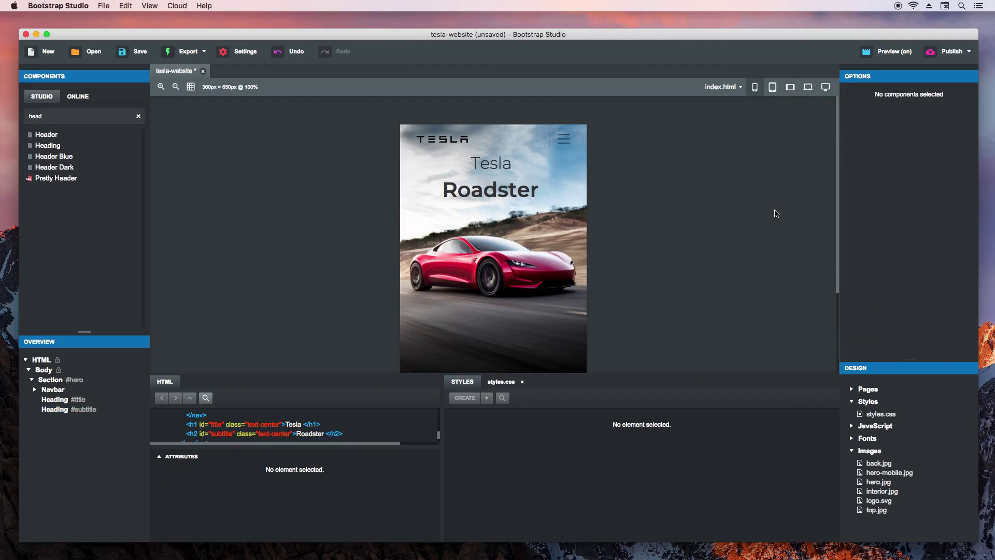
key("super+Tab")
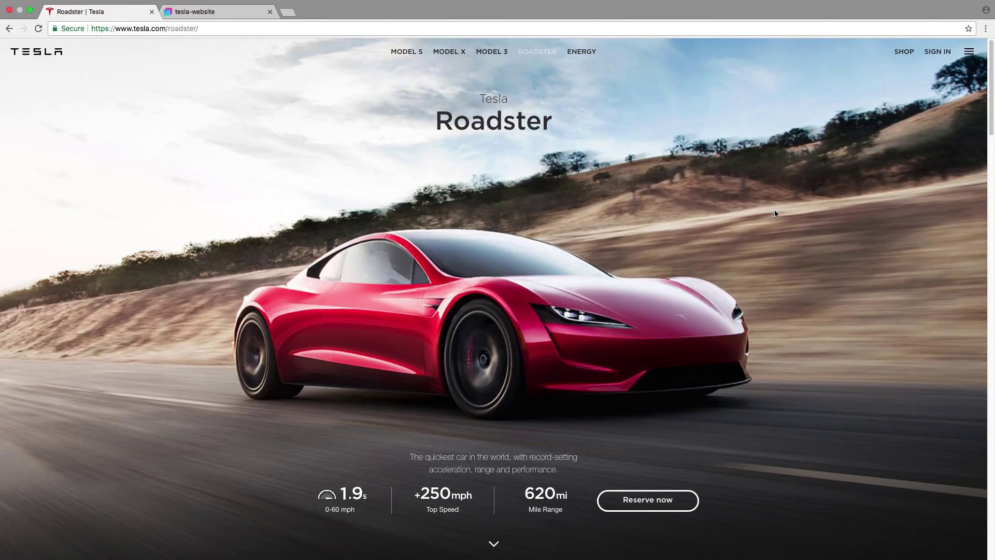
Step: Switch to the tesla-website preview and toggle the collapsed navbar menu open and closed to check its default behaviour
left_click(213, 12)
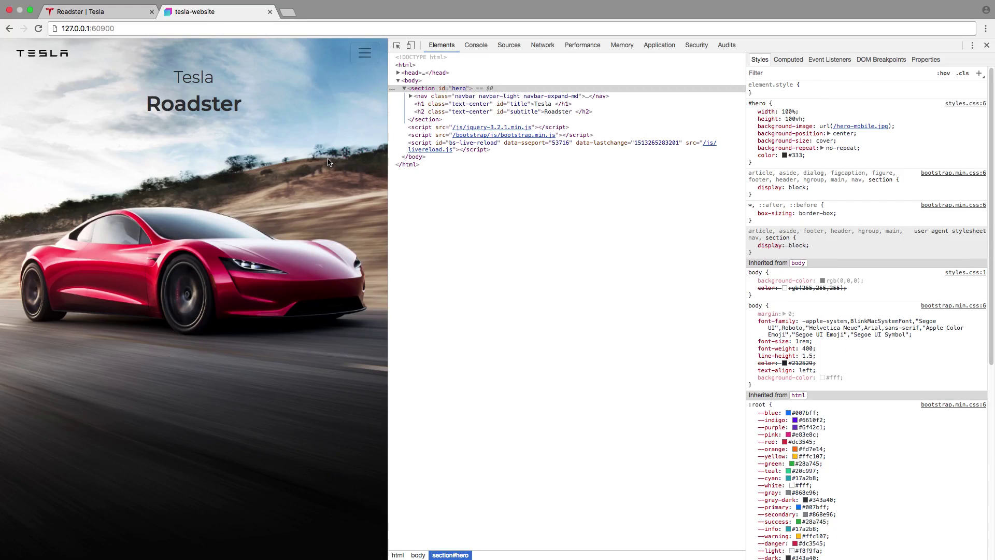
left_click(364, 53)
left_click(365, 54)
left_click(367, 57)
left_click(366, 57)
Step: Open the bookmarked Bootstrap Better Nav GitHub page in a new browser tab and find the Usage section of its README
left_click(288, 13)
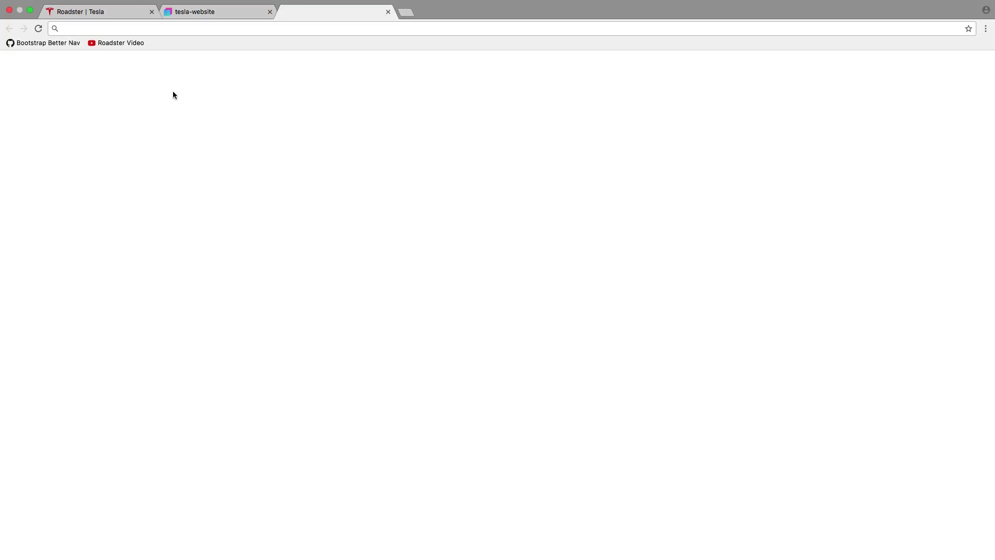
left_click(68, 45)
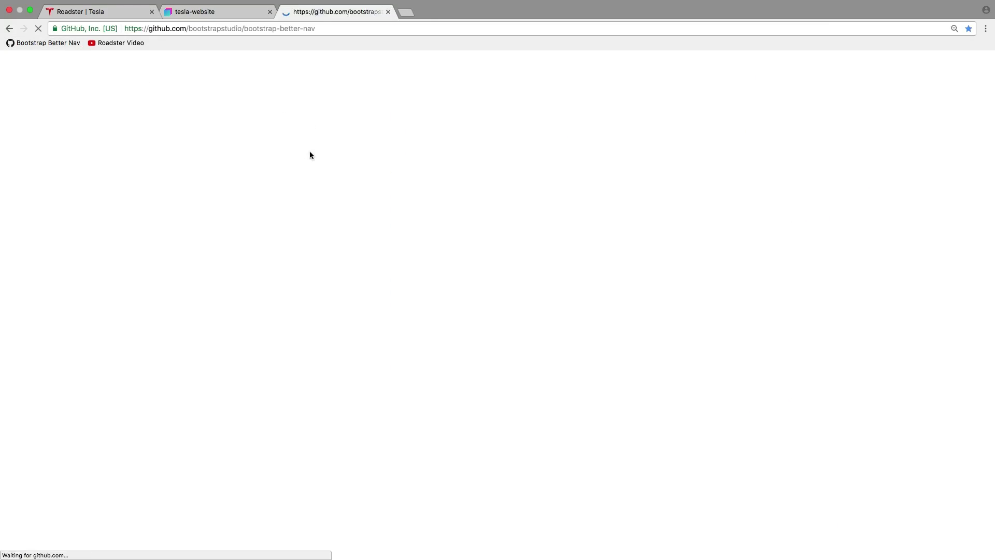
scroll(975, 207, "down", 5)
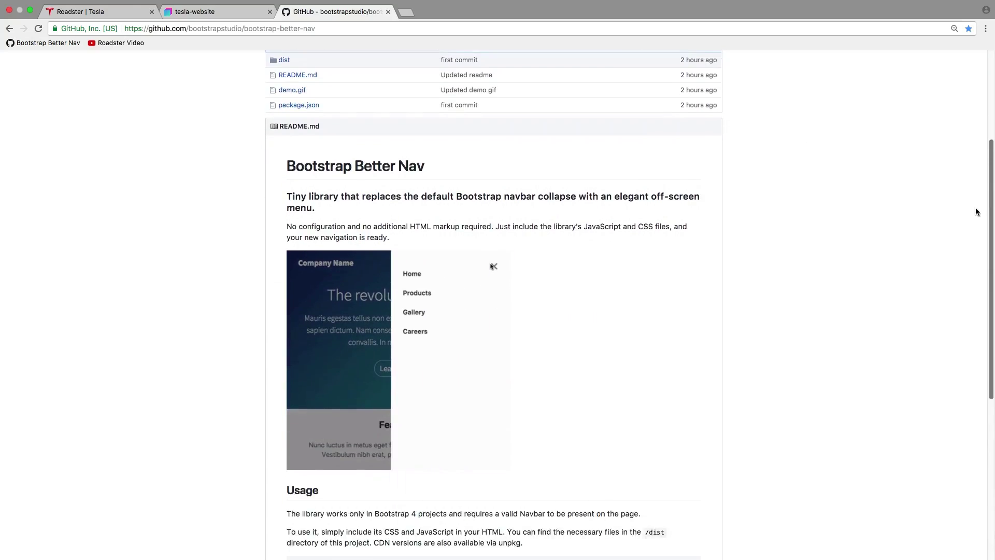
scroll(963, 275, "down", 2)
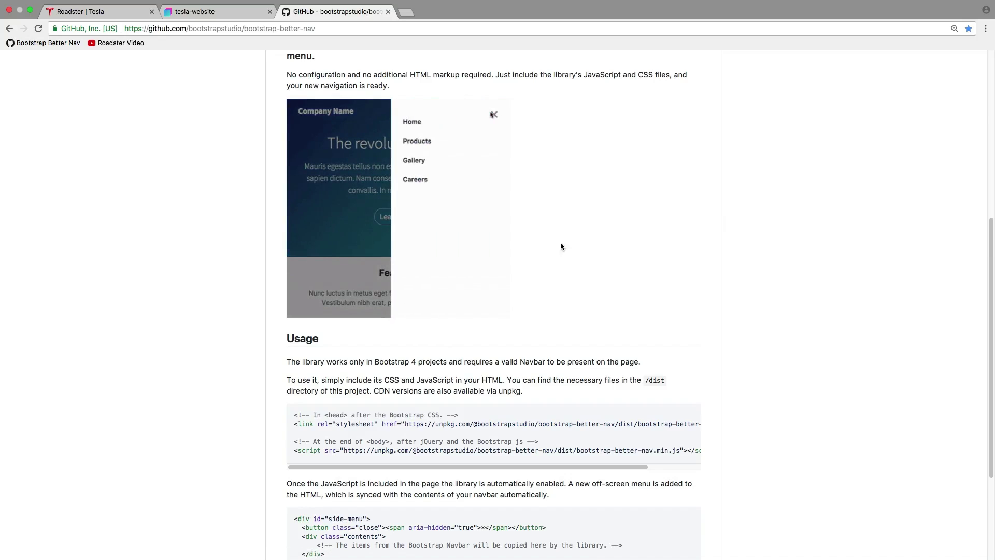
Step: Copy the bootstrap-better-nav.min.css URL from the README and link it as external CSS in the Bootstrap Studio design
left_click_drag(405, 423, 702, 430)
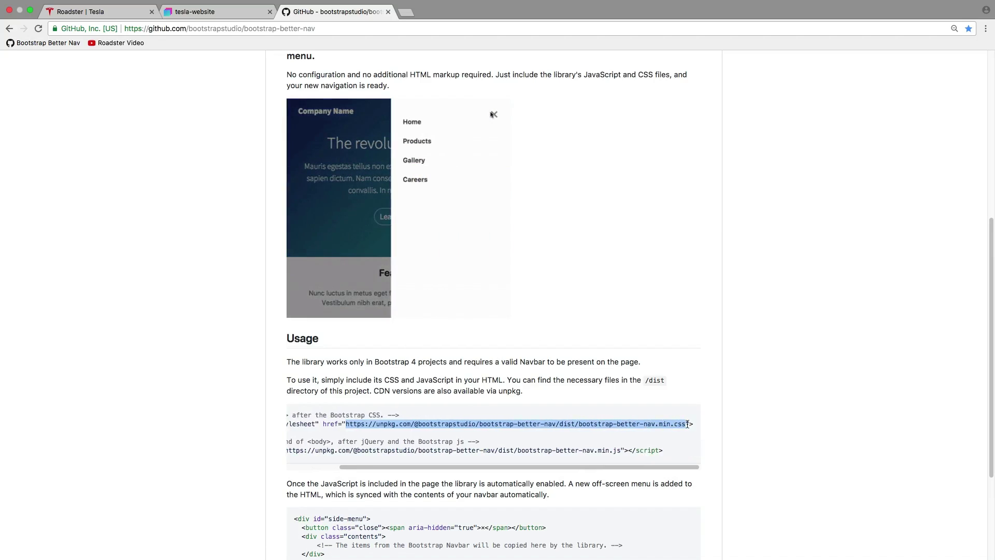
key("super+Tab")
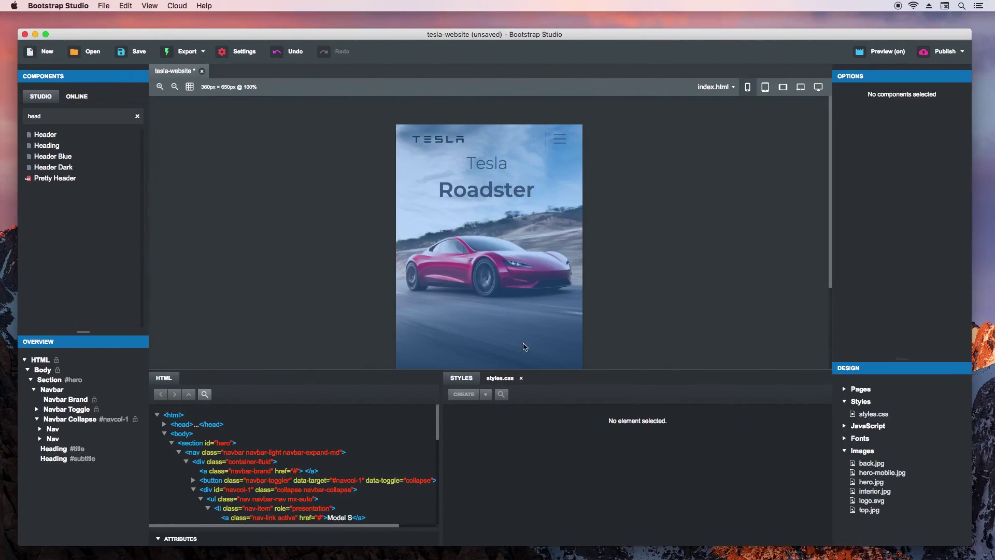
right_click(861, 406)
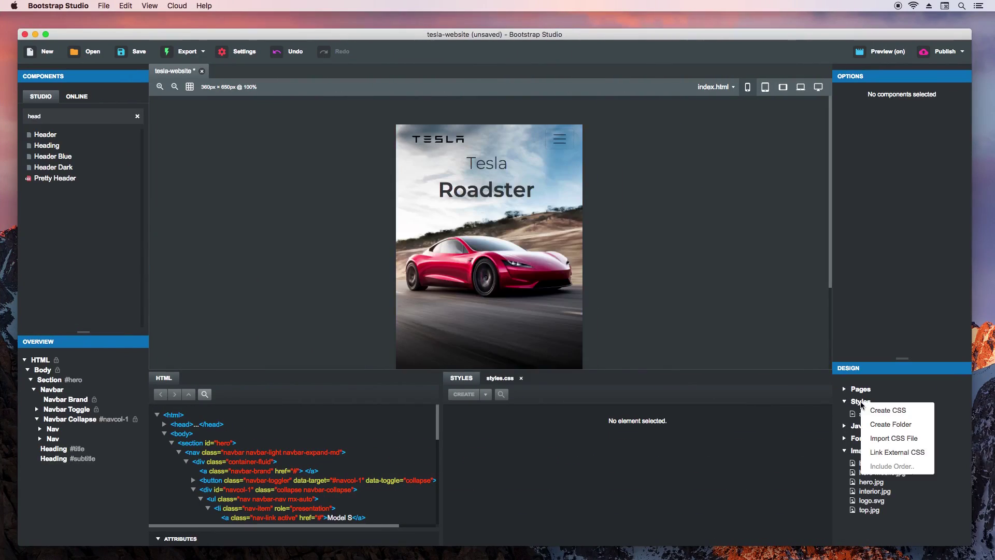
left_click(878, 456)
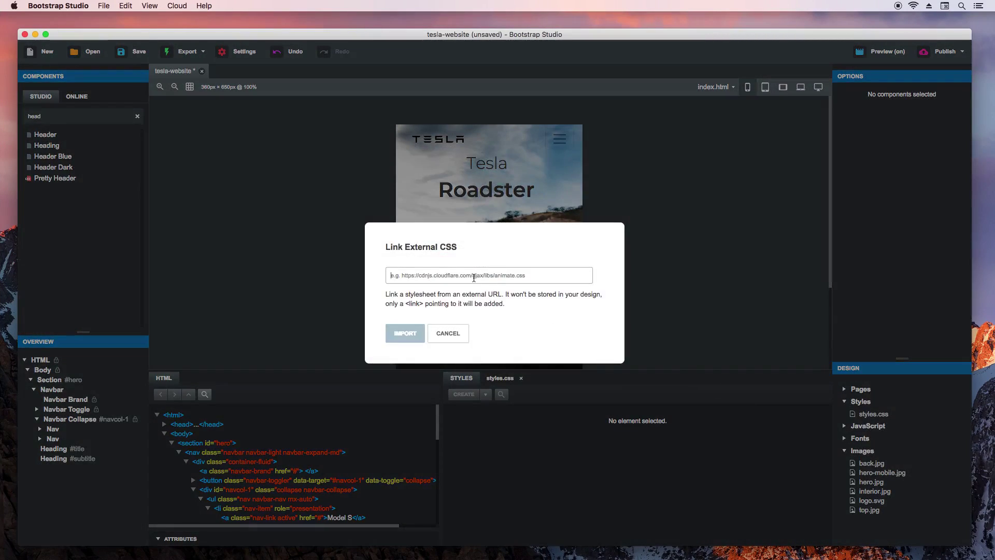
key("super+v")
left_click(406, 333)
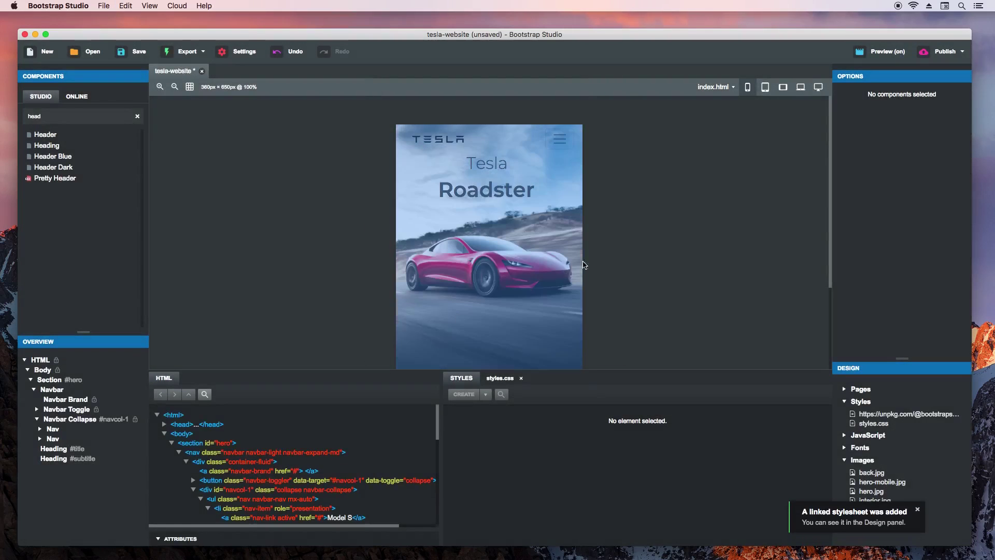
Step: Copy the bootstrap-better-nav.min.js URL from the README and link it as external JavaScript in the Bootstrap Studio design
key("super+Tab")
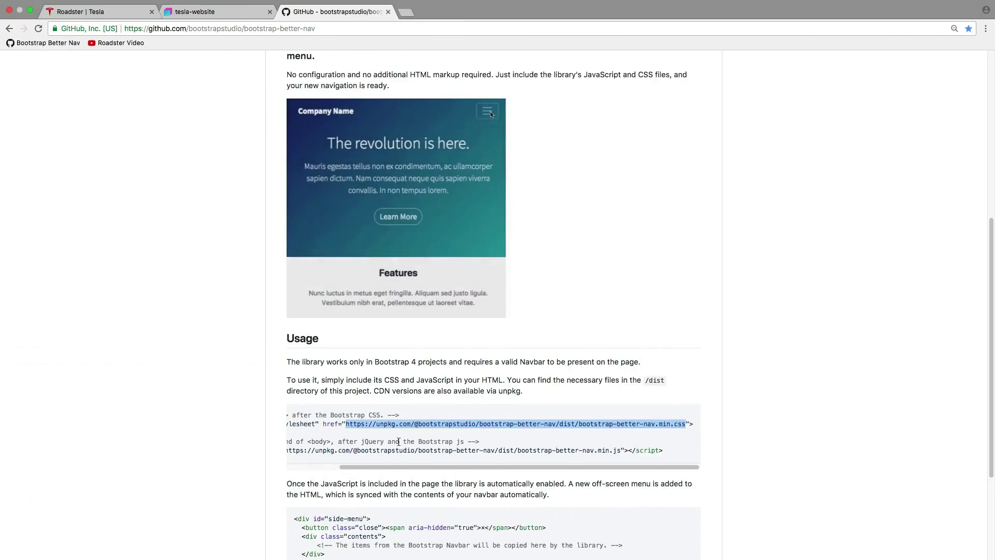
left_click_drag(384, 464, 657, 453)
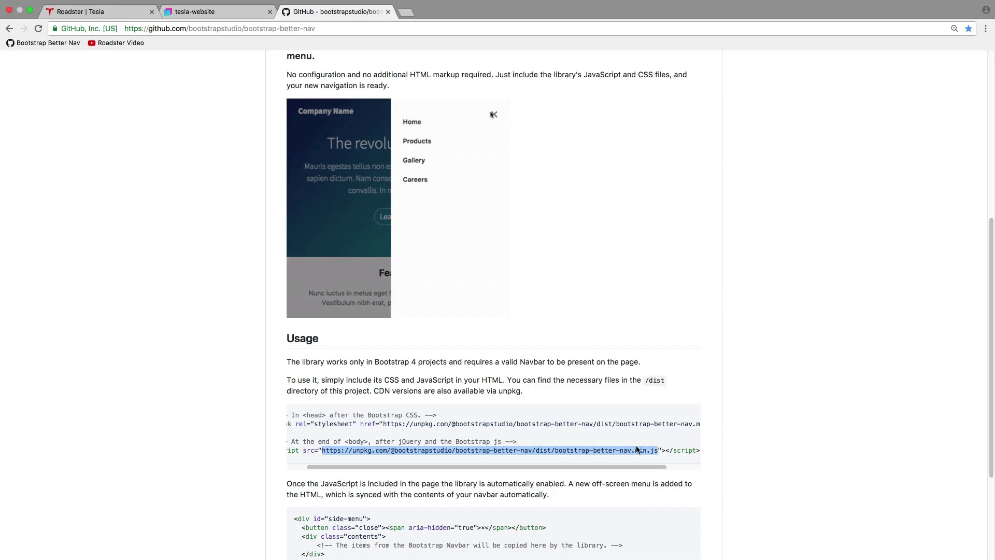
key("super+Tab")
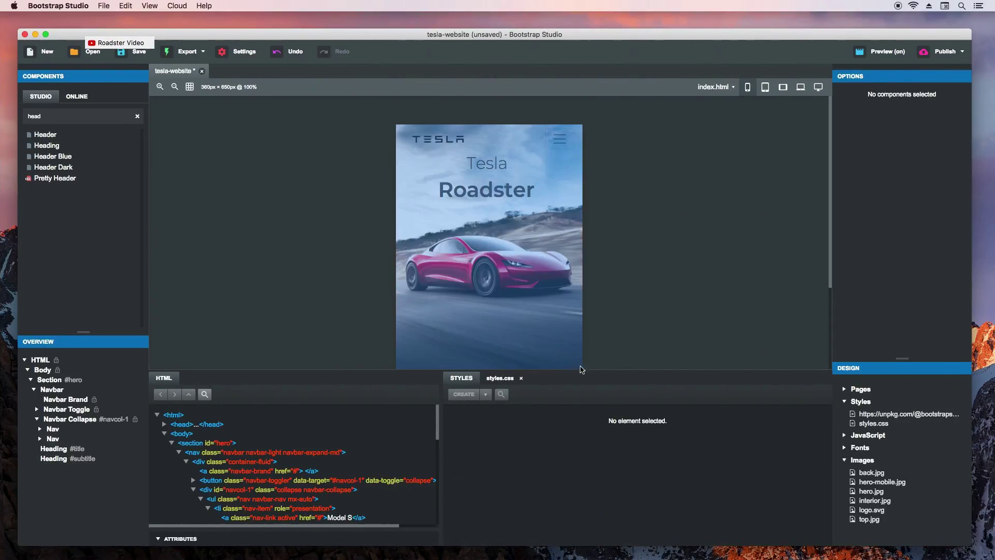
left_click(844, 435)
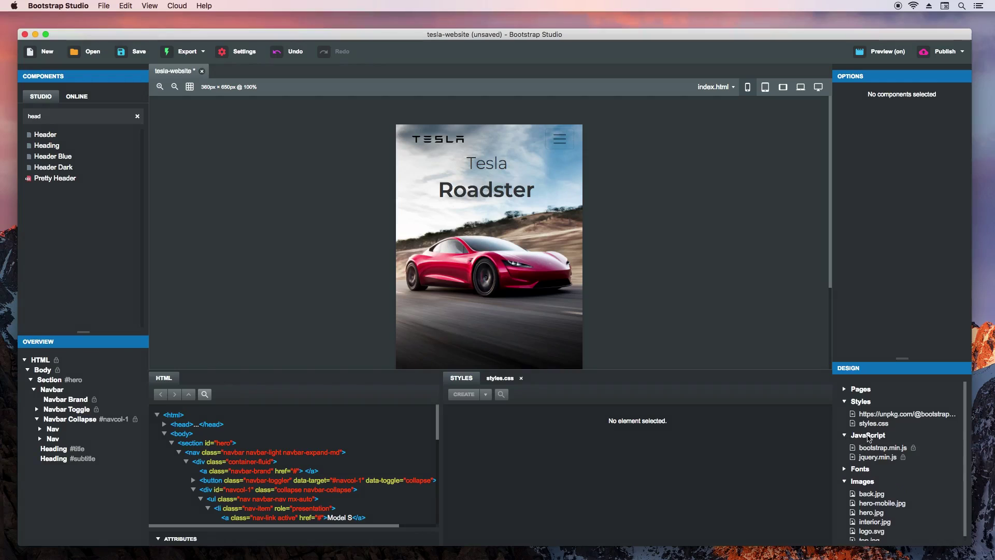
right_click(868, 437)
left_click(886, 487)
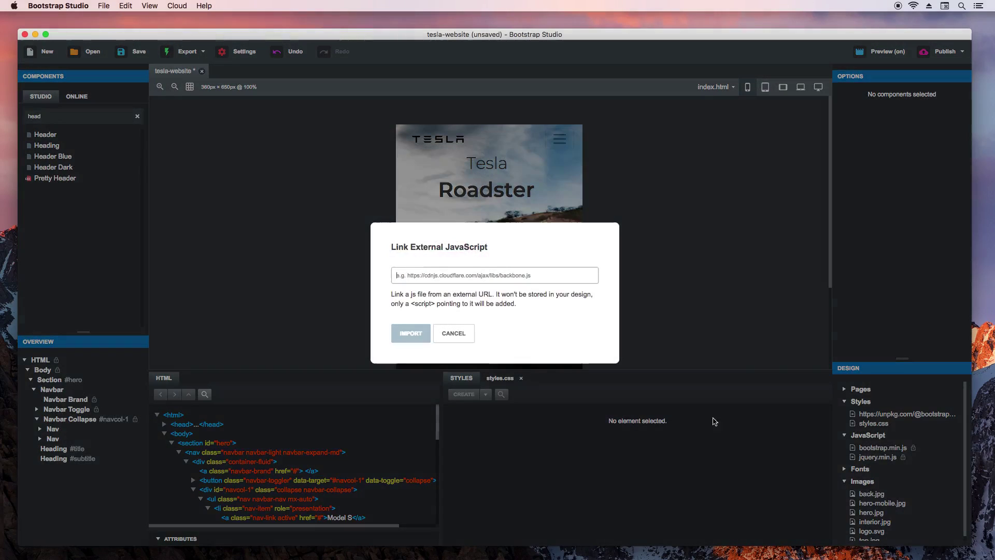
type("https://unpkg.com/@bootstrapstudio/bootstrap-better-nav/dist/bootstrap-better-nav.min.js")
left_click(419, 334)
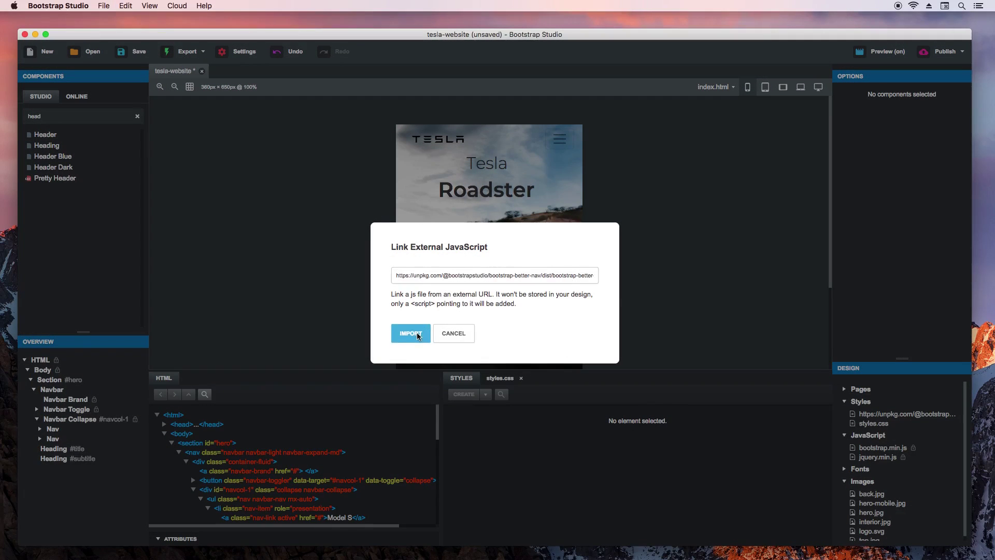
Step: Test opening and closing the off-screen menu in the browser preview, and view the original Tesla Roadster page for comparison
key("super+Tab")
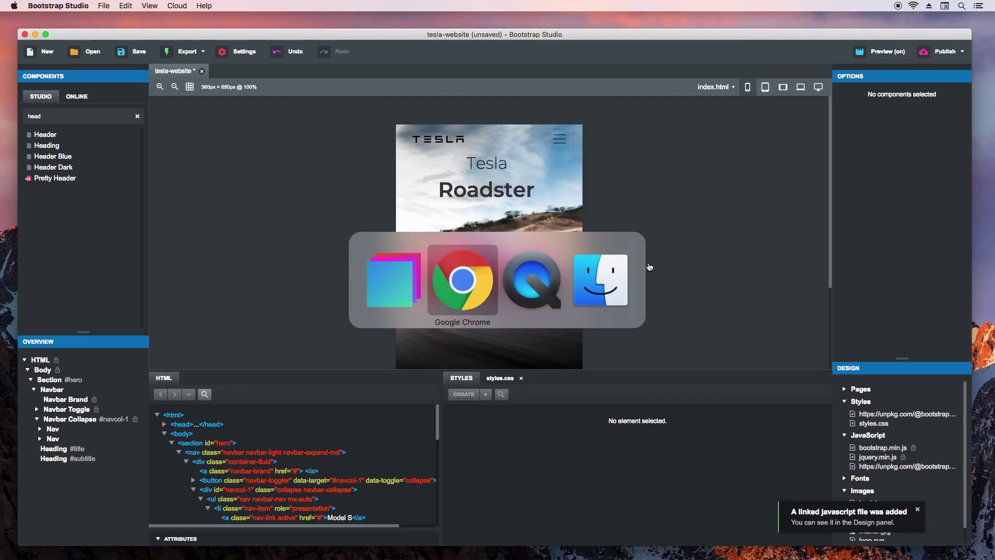
left_click(199, 11)
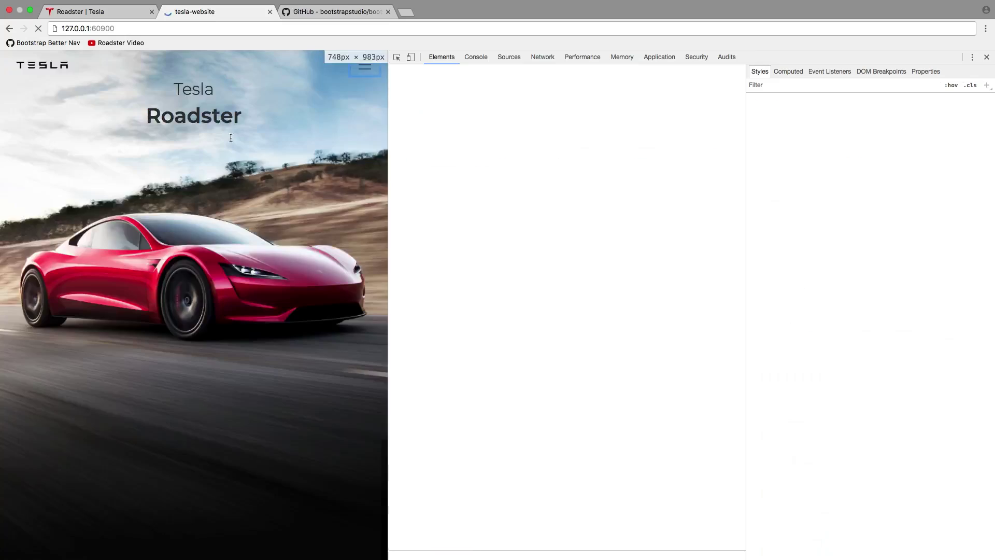
left_click(368, 66)
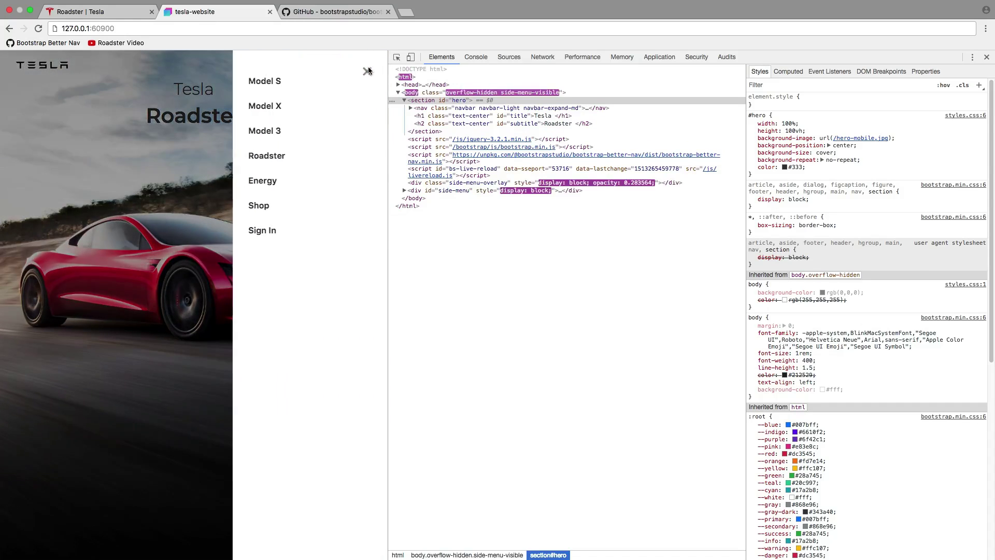
left_click(367, 73)
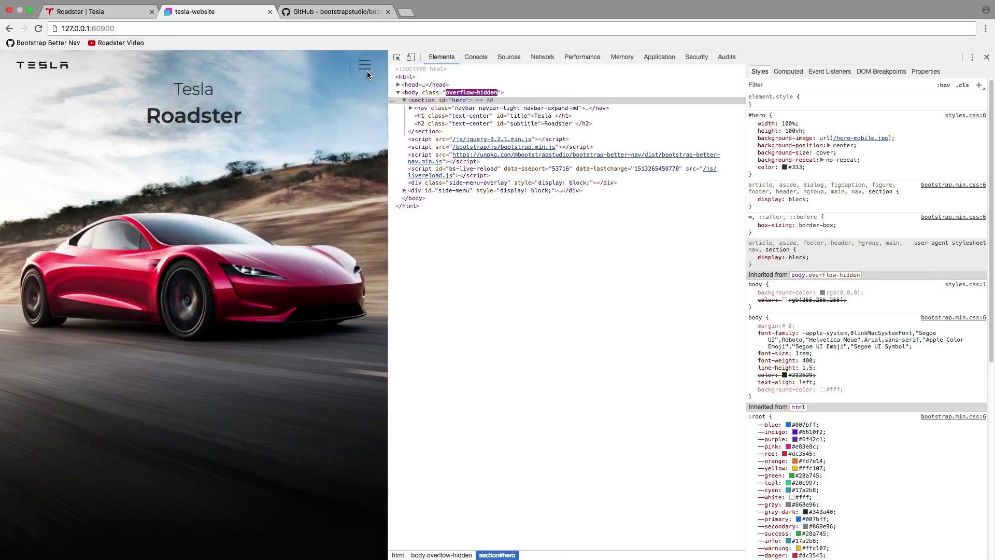
left_click(366, 73)
left_click(367, 72)
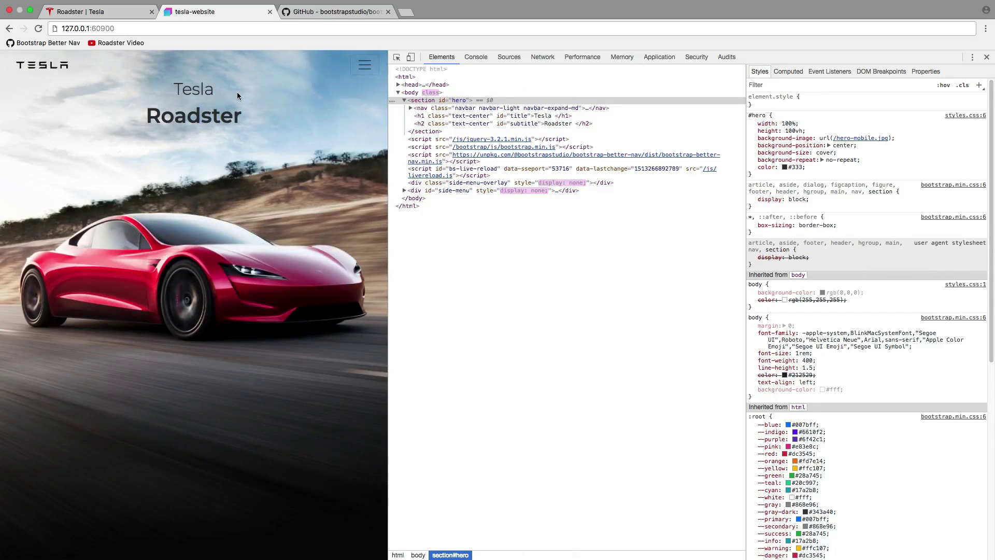
left_click(105, 14)
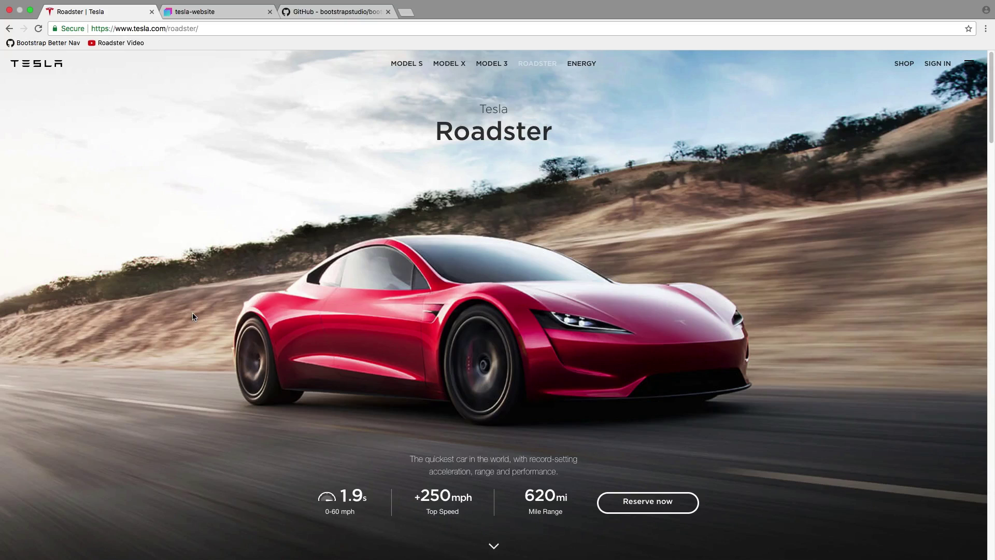
Step: Return to Bootstrap Studio and add two Divs to the #hero section, one above the navbar and one below the #subtitle heading
key("super+Tab")
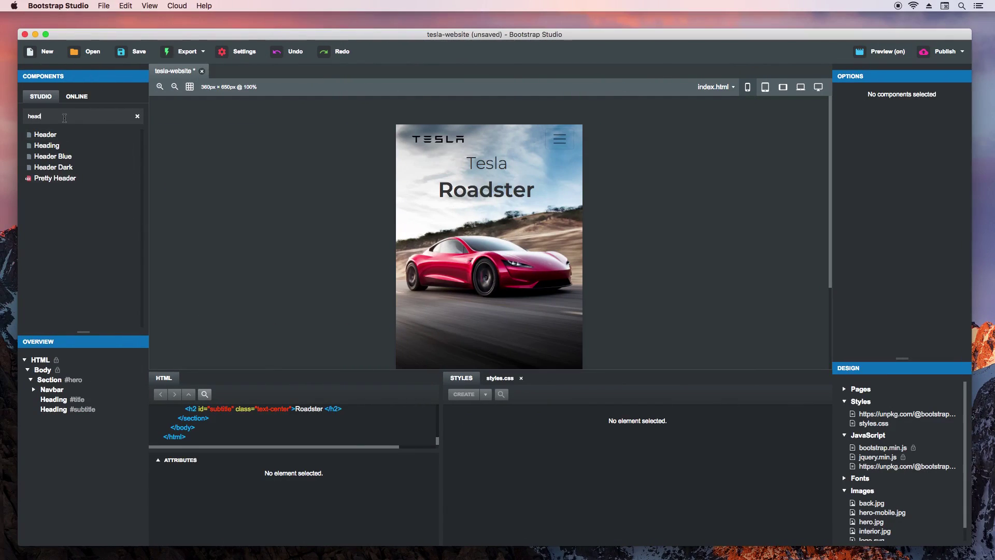
double_click(64, 118)
type("div")
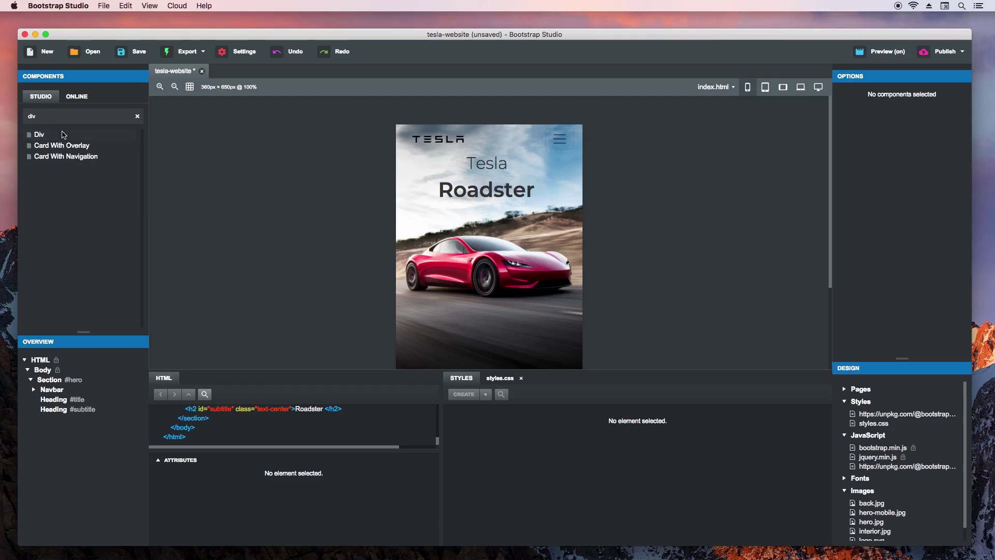
left_click_drag(62, 135, 62, 387)
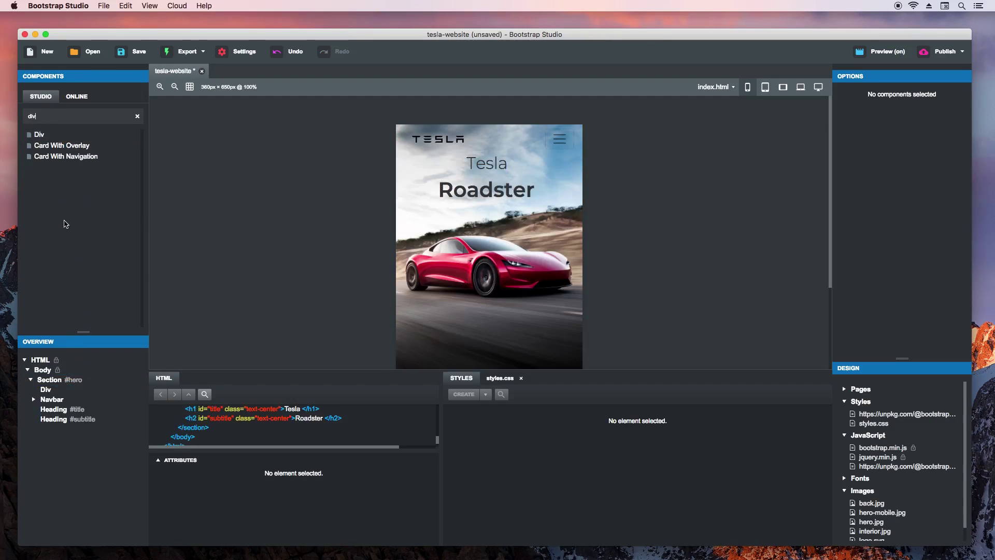
left_click_drag(41, 135, 69, 427)
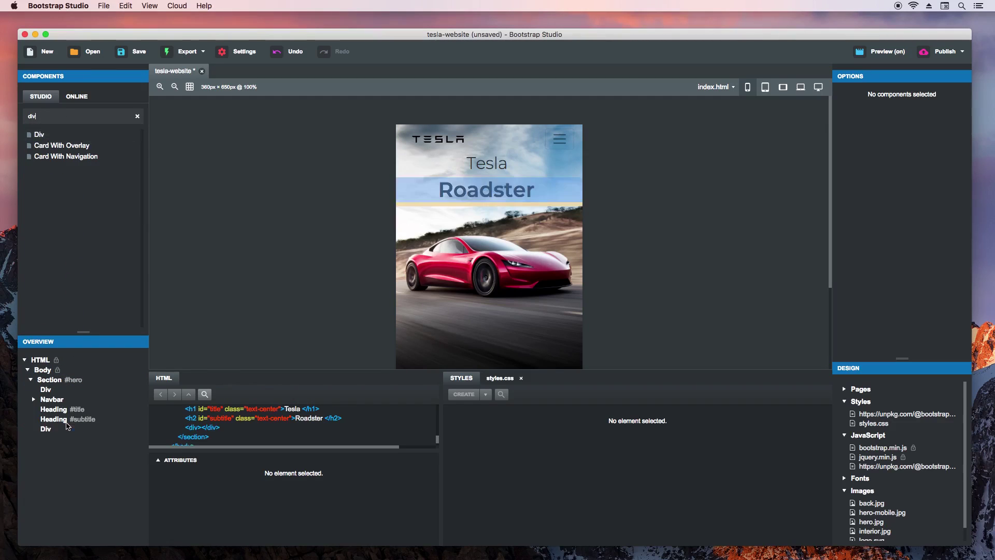
Step: Give the upper Div the ID hero-top and the lower Div the ID hero-bottom
left_click(45, 389)
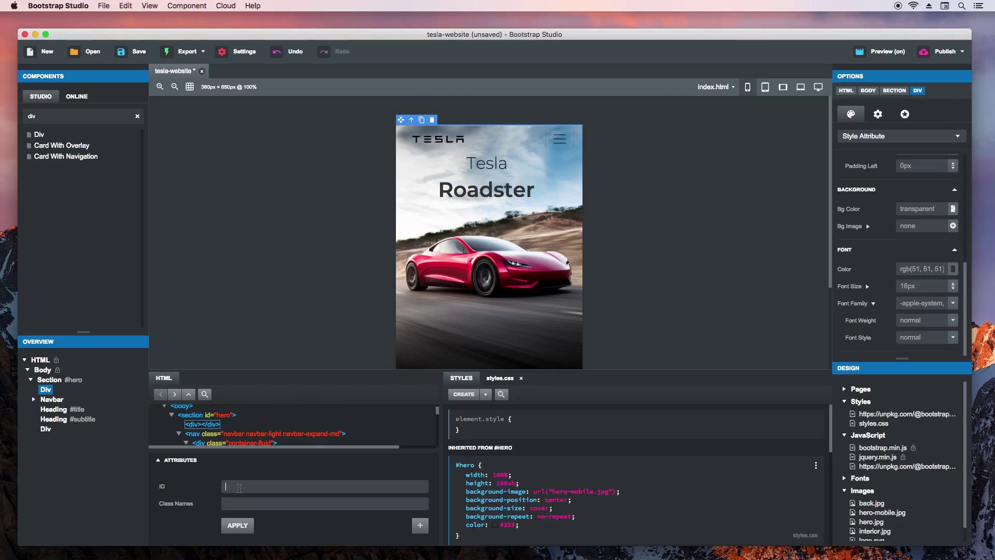
type("hero-top")
key("Return")
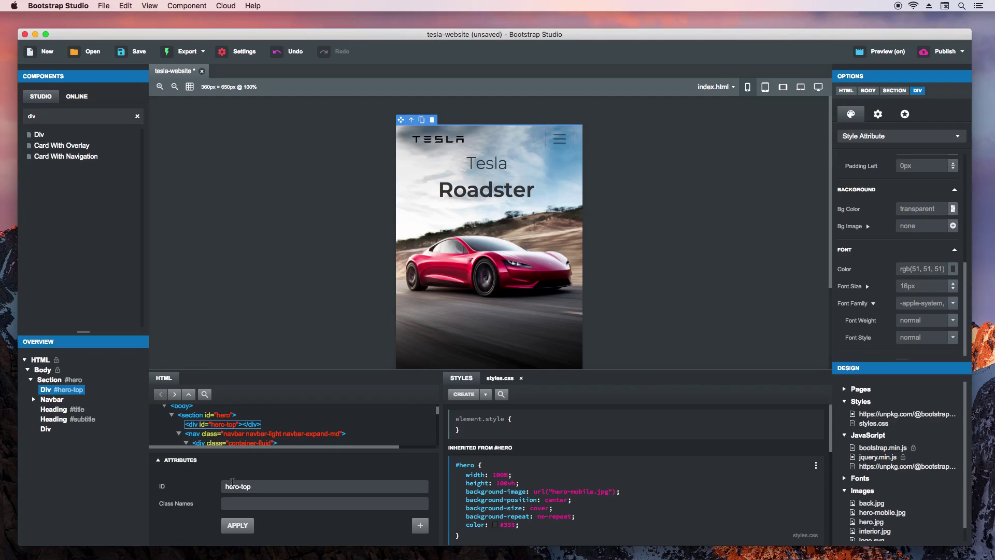
left_click(46, 431)
type("hero")
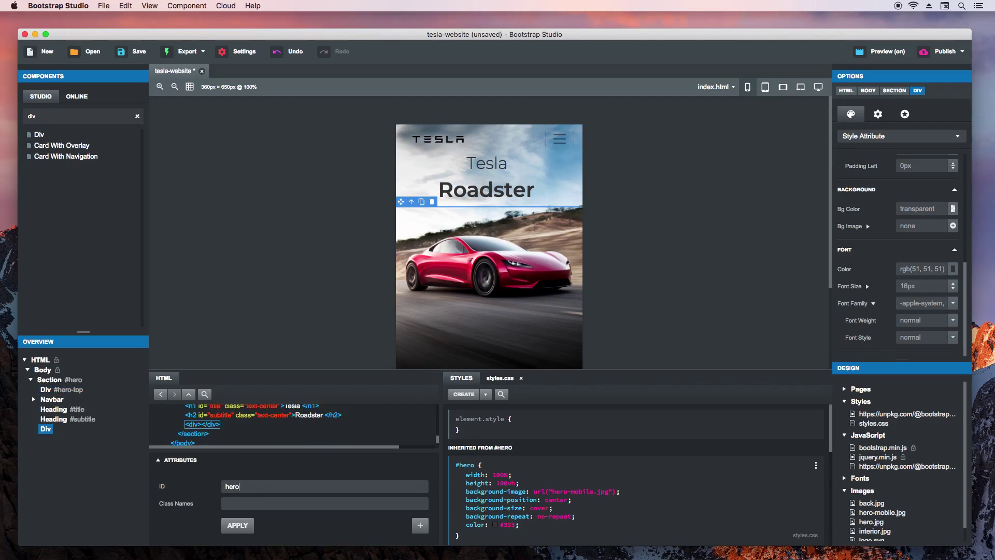
type("-bottom")
key("Return")
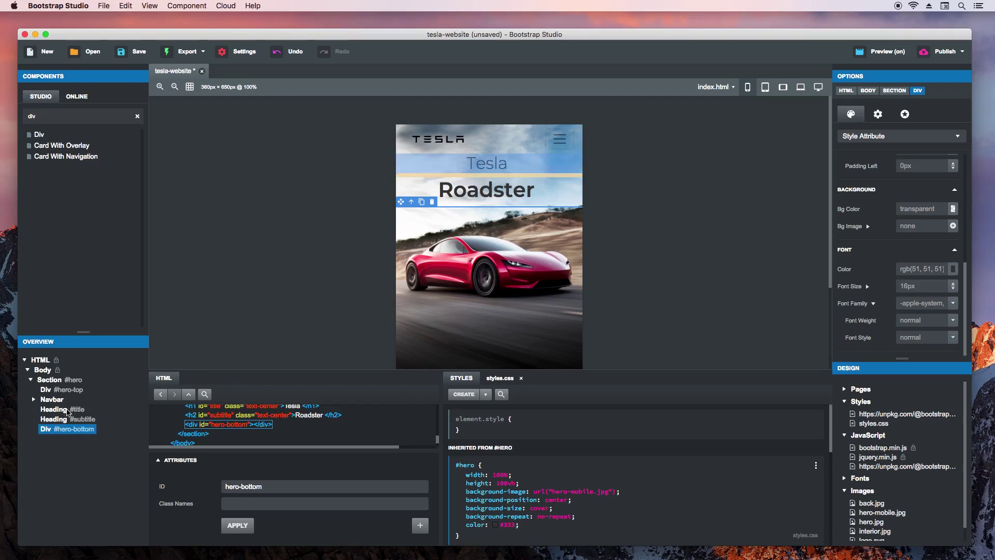
Step: Move the navbar and both headings into the #hero-top Div and add a Container inside the #hero-bottom Div
left_click_drag(52, 399, 60, 396)
left_click_drag(61, 394, 63, 393)
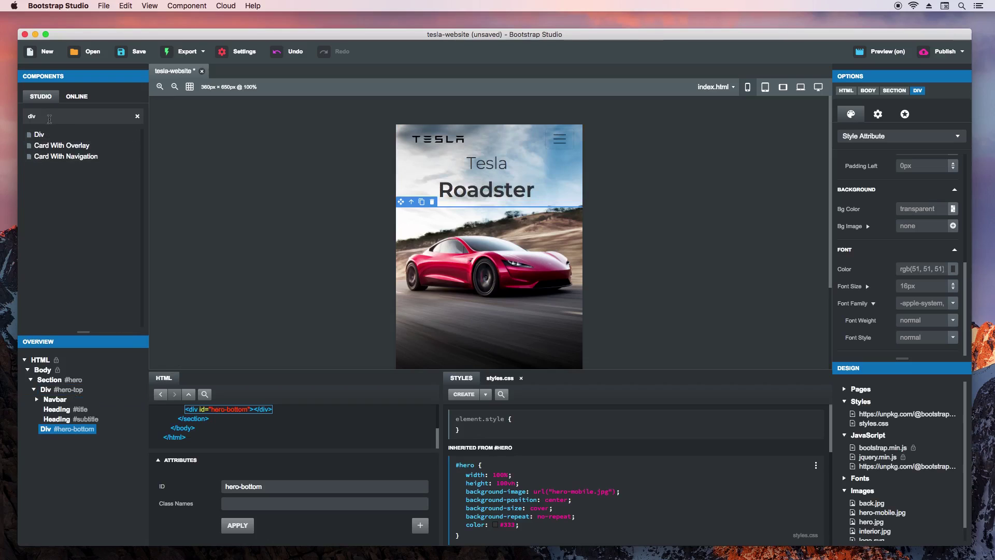
type("contain")
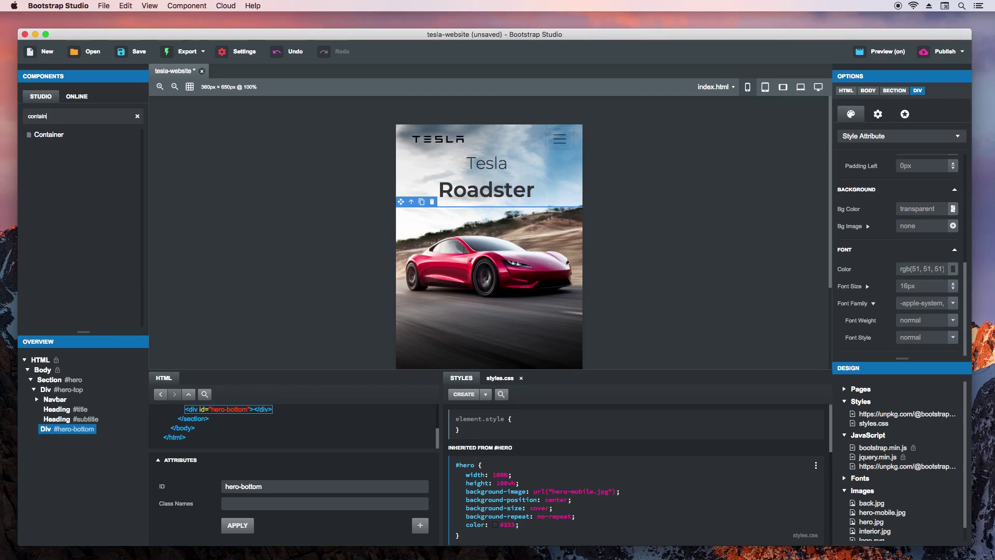
left_click_drag(57, 131, 73, 438)
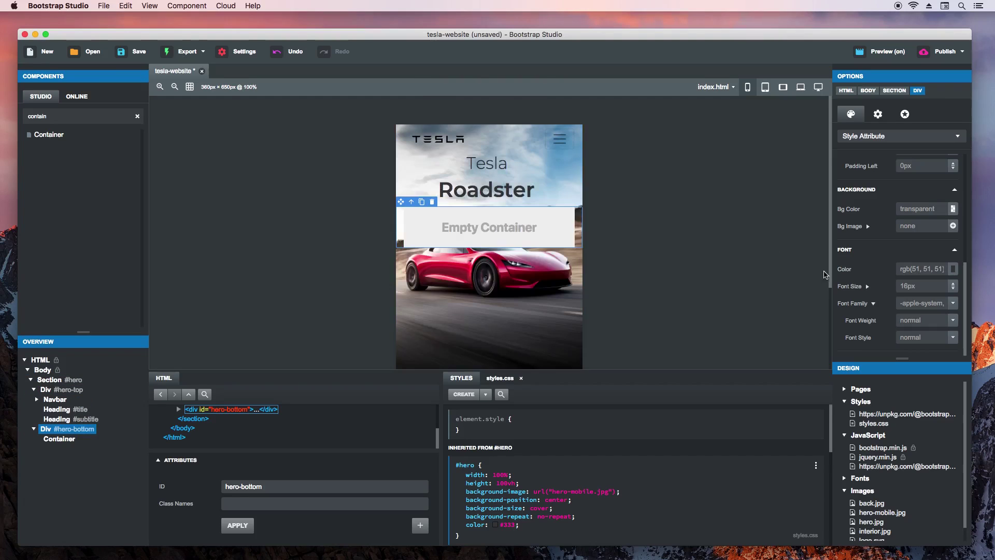
Step: Collapse the HTML and styles editors so the whole mobile page fits in the canvas
scroll(830, 279, "down", 1)
left_click_drag(830, 278, 827, 287)
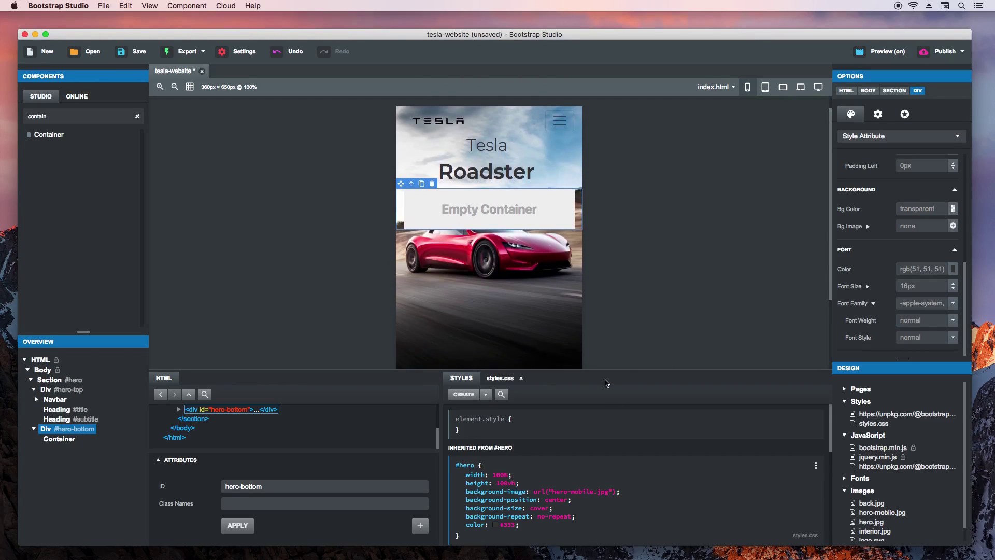
left_click(606, 382)
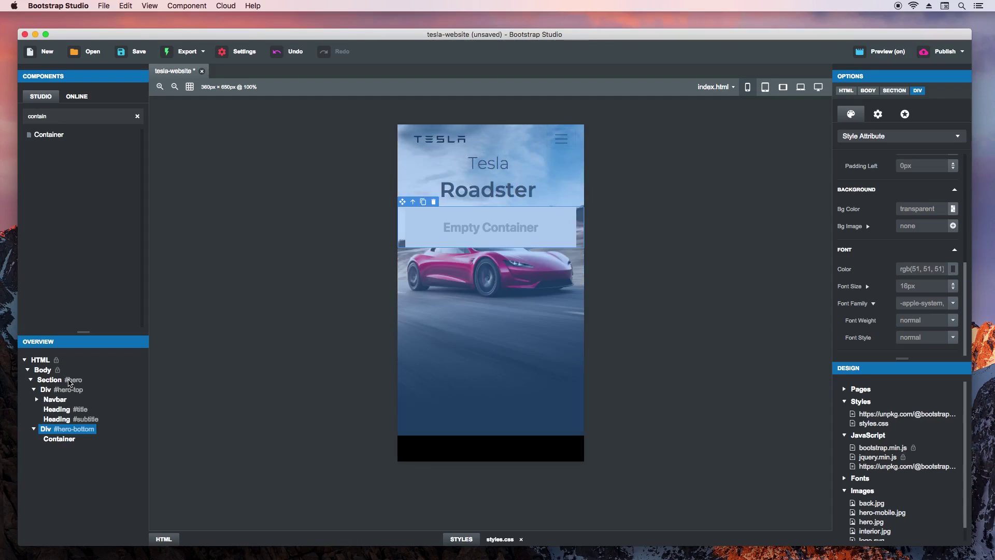
Step: Make the #hero section a Flex container with Column direction and Between content justification
left_click(69, 382)
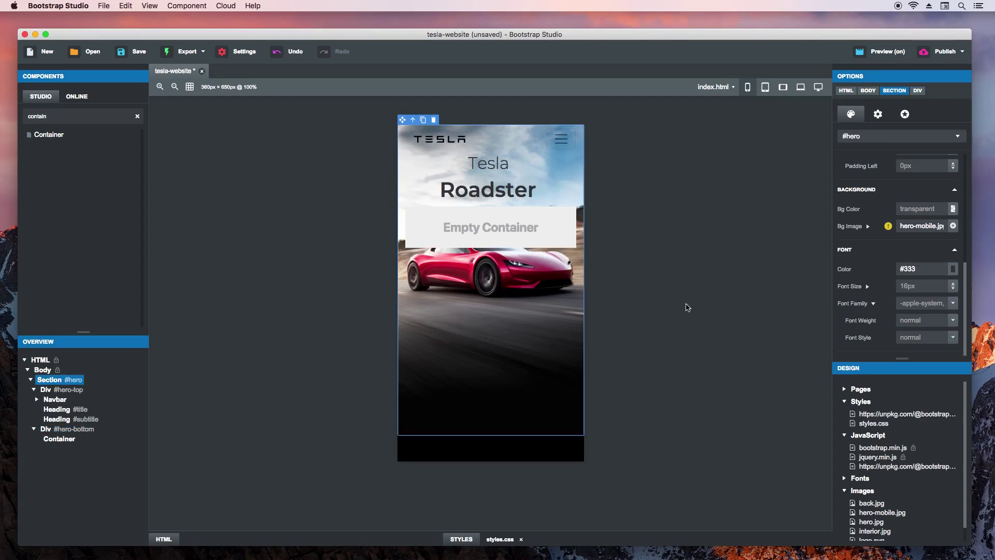
left_click(877, 115)
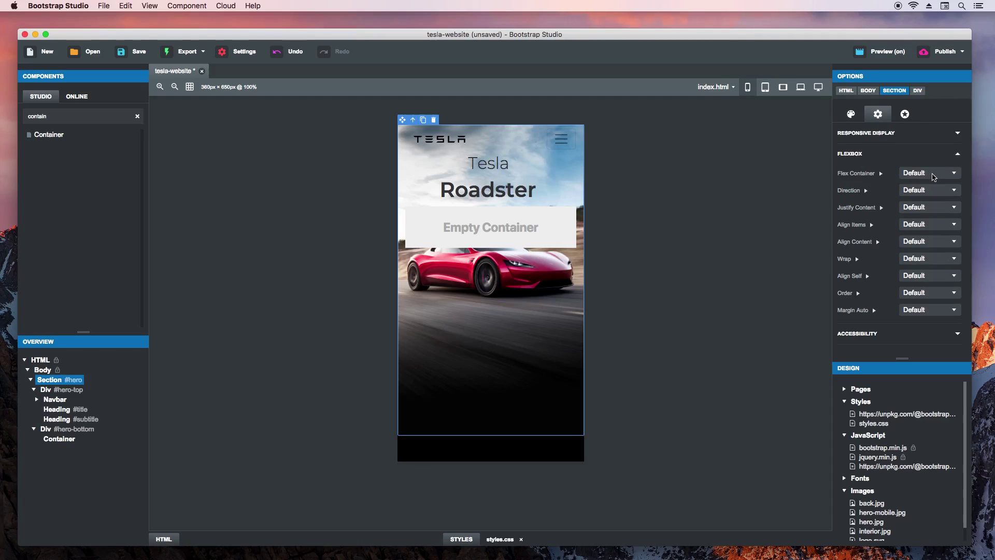
left_click(933, 176)
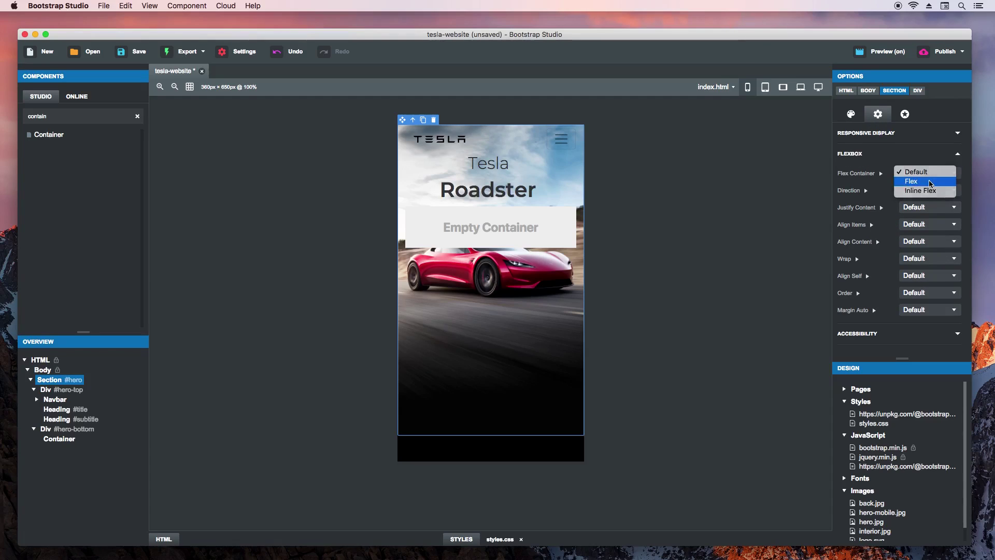
left_click(930, 181)
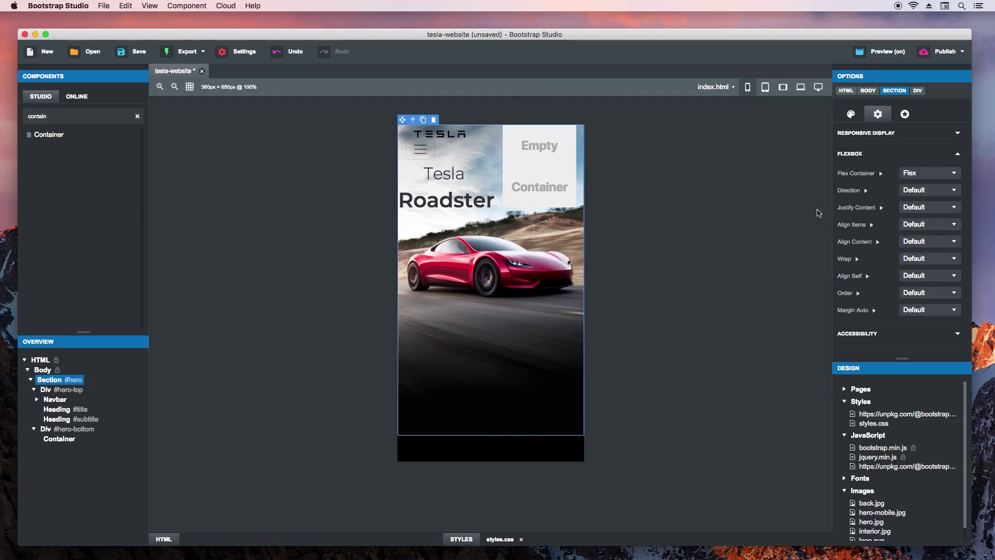
left_click(927, 191)
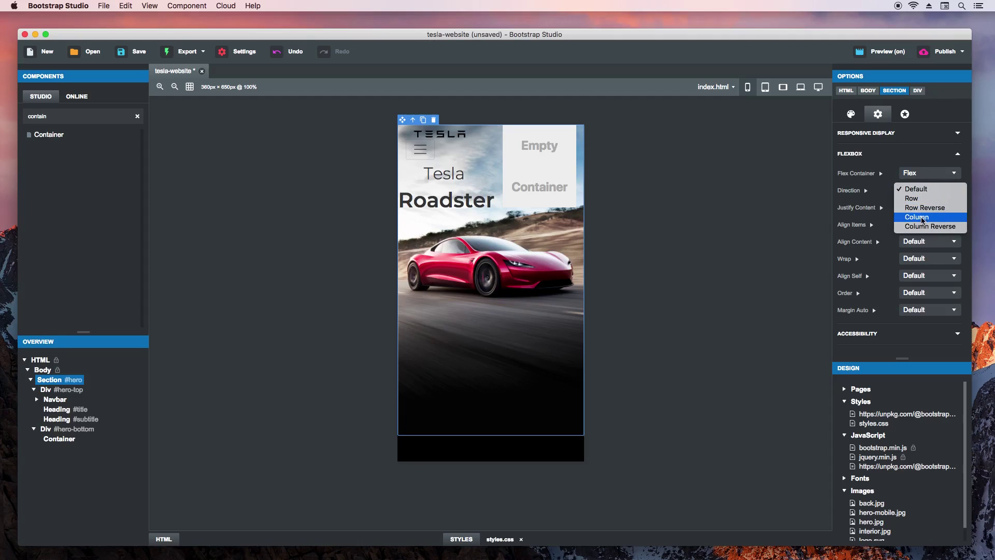
left_click(922, 217)
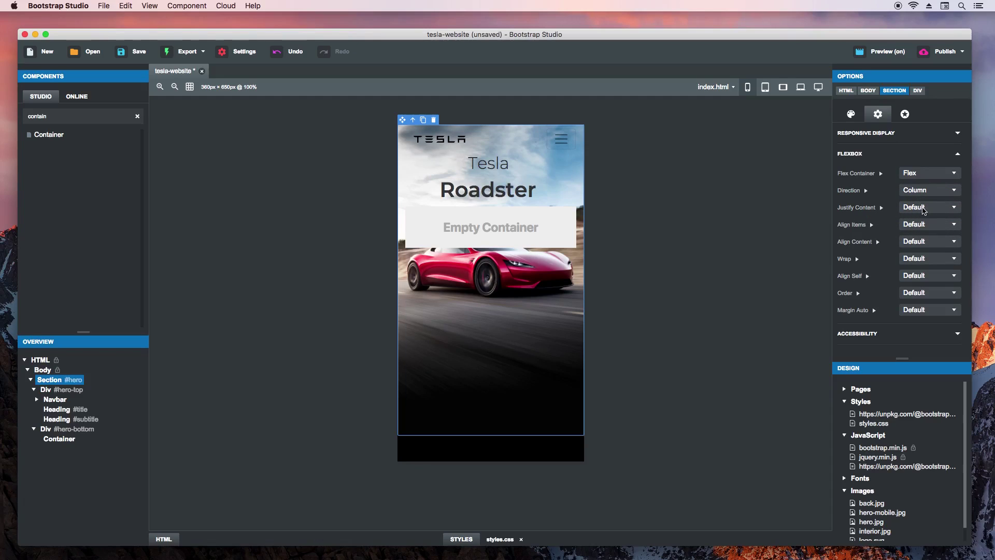
left_click(923, 209)
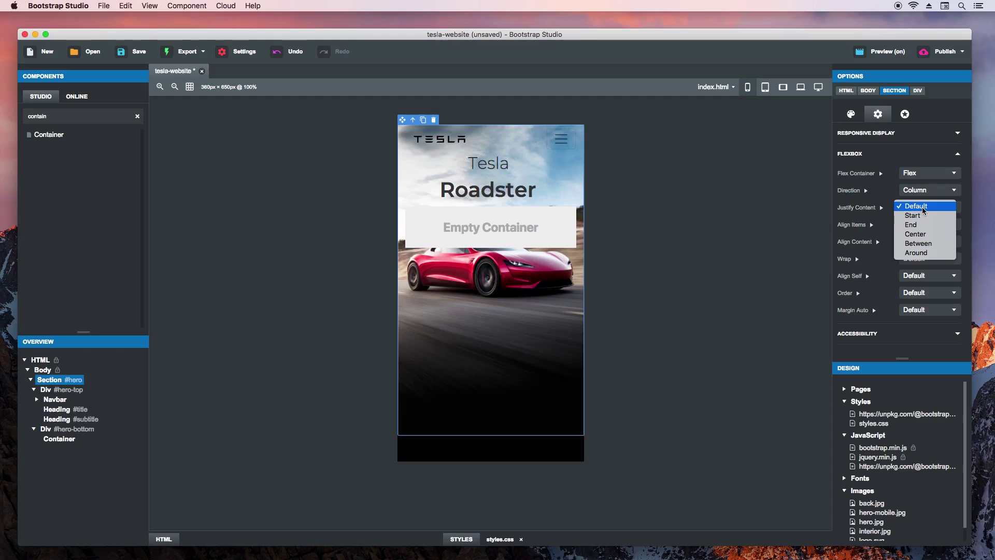
left_click(920, 244)
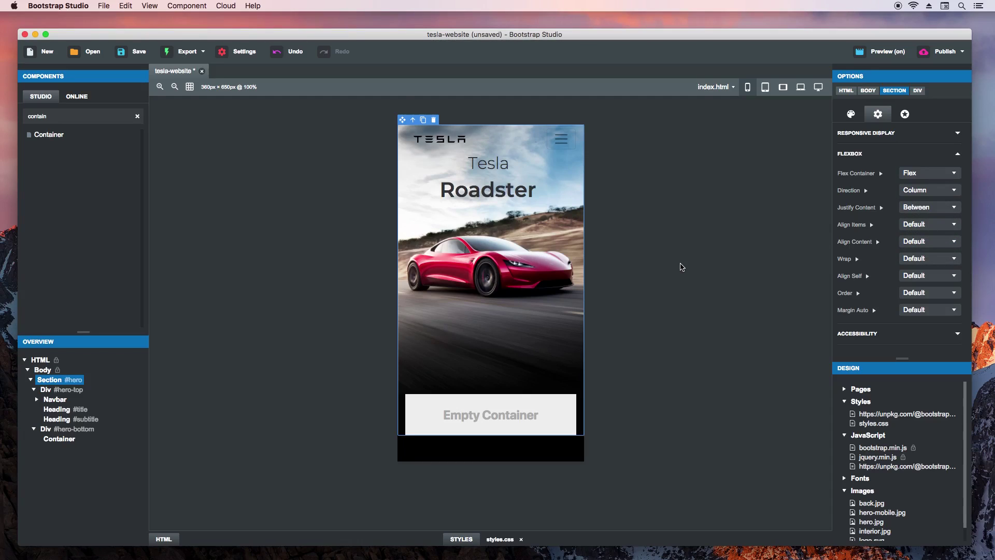
Step: Switch to the Tesla Roadster page in the browser, copy the tagline above the statistics, and return to Bootstrap Studio
key("super+Tab")
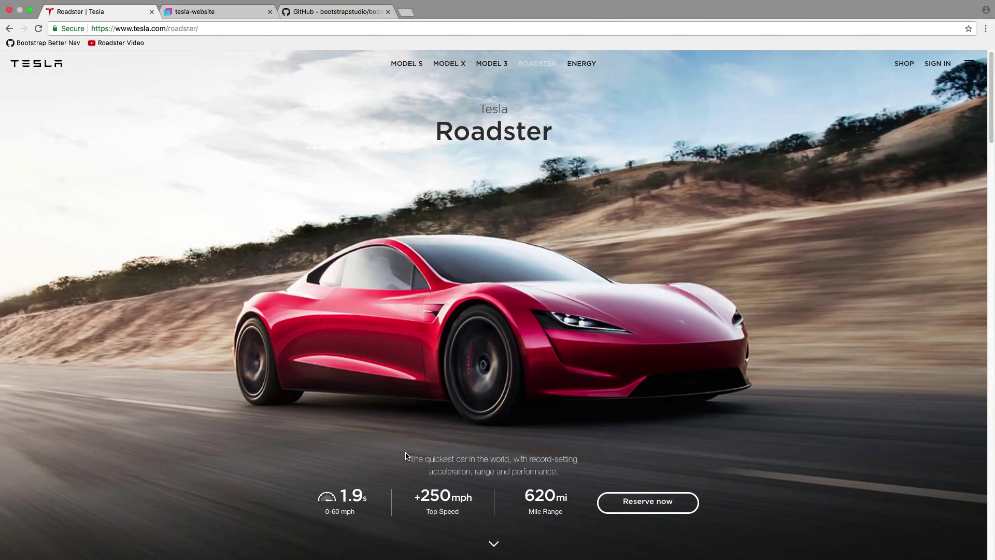
left_click_drag(406, 456, 563, 475)
key("super+c")
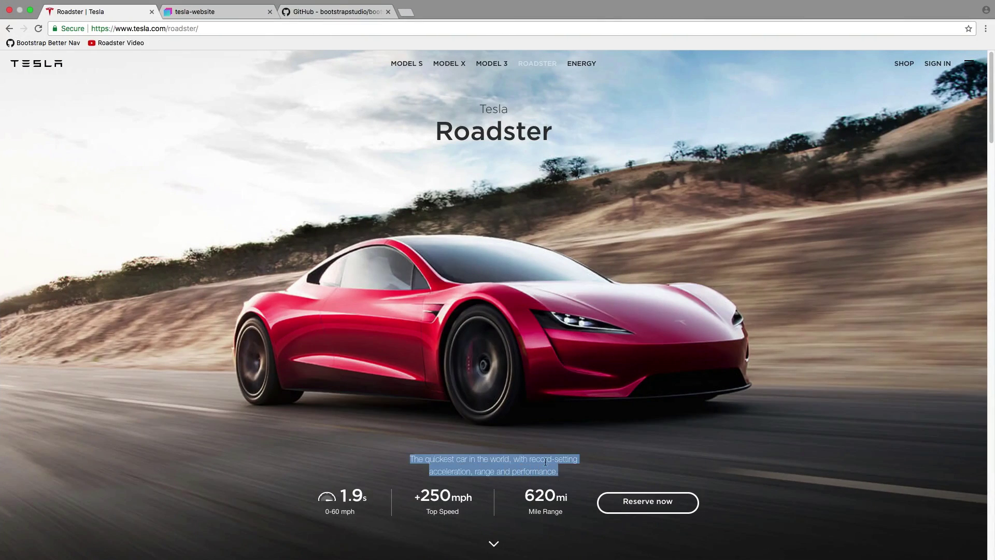
left_click(459, 411)
key("super+Tab")
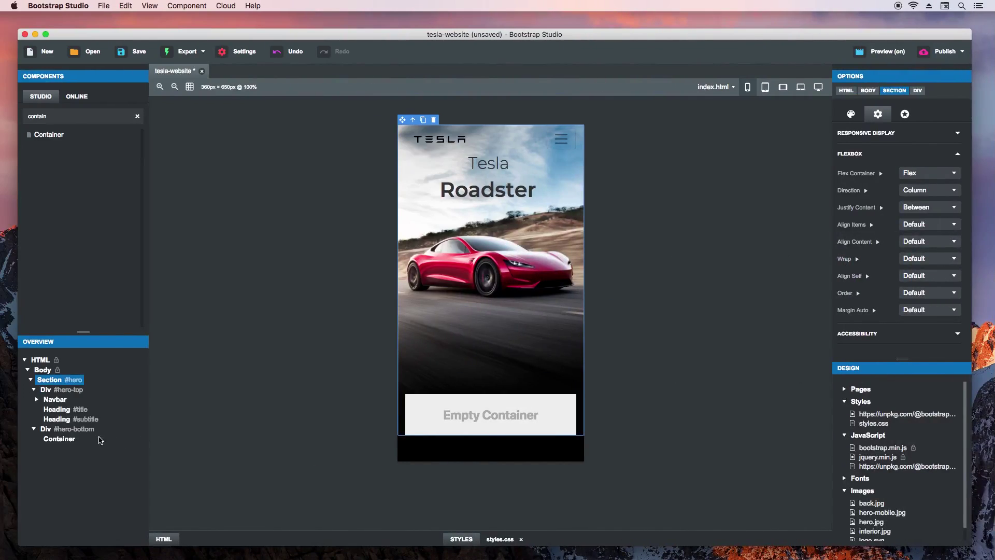
Step: Add a Row to the #hero-bottom Container and put a Column inside it
left_click(57, 440)
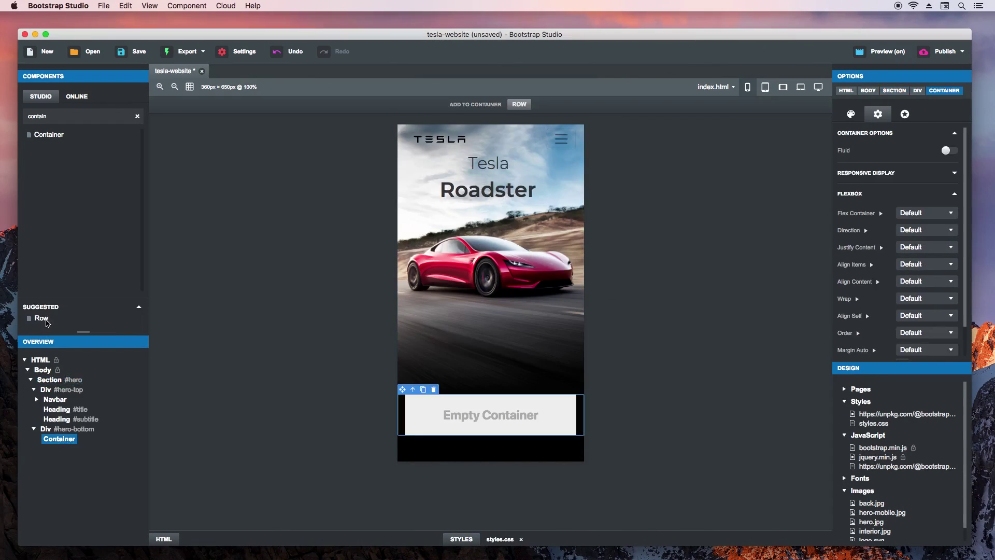
left_click_drag(41, 318, 65, 440)
left_click(54, 448)
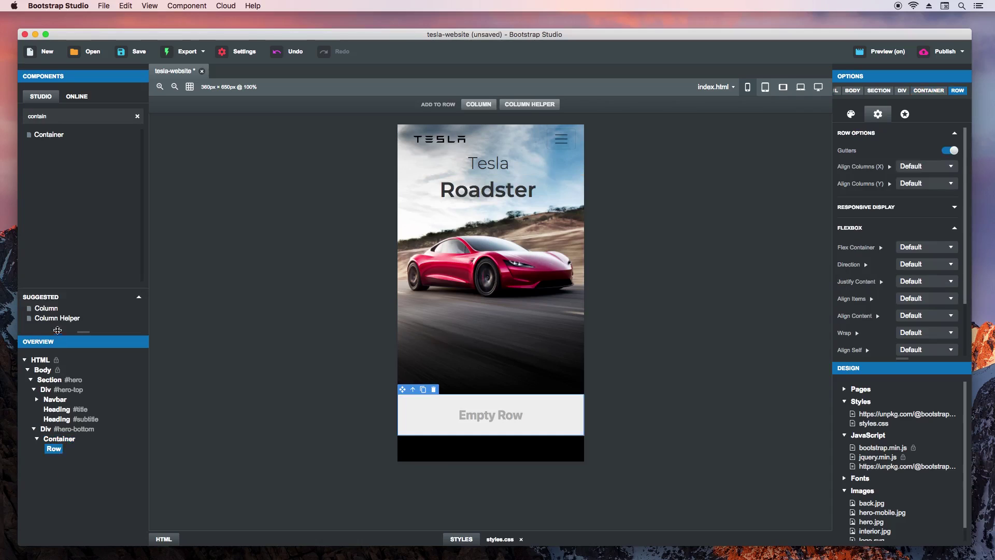
left_click_drag(45, 308, 58, 451)
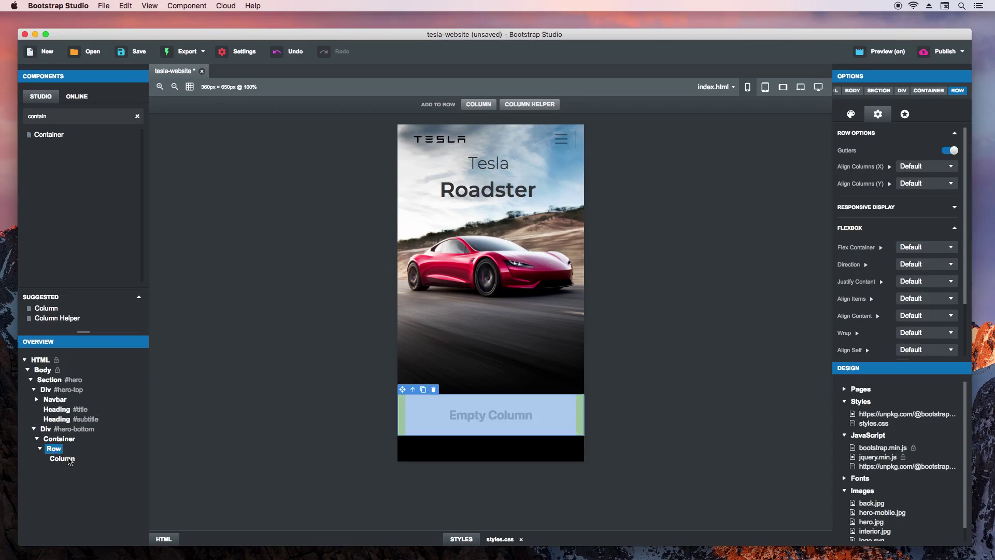
Step: Add a Paragraph to the column reading "The quickest car in the world, with record-setting acceleration, range and performance."
left_click(70, 459)
double_click(63, 123)
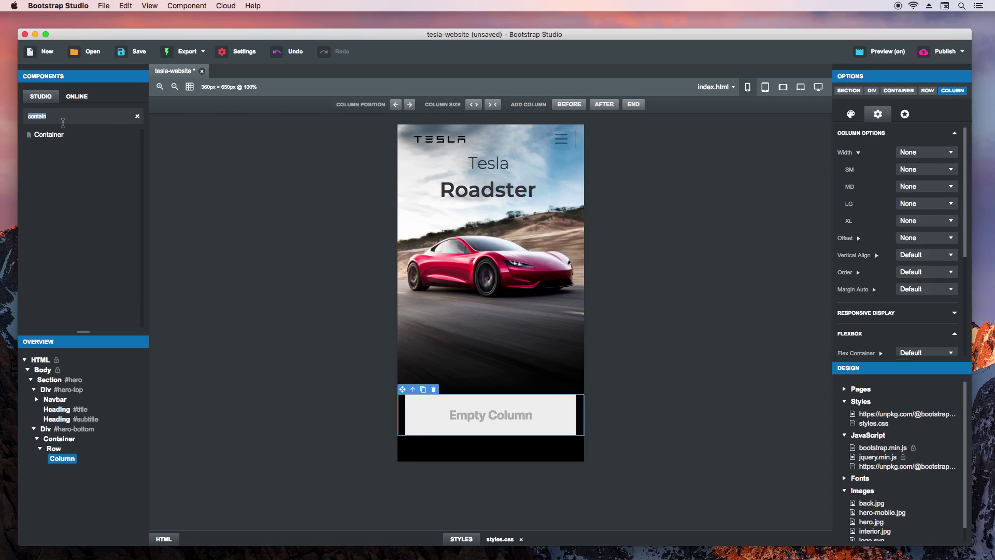
type("para")
left_click_drag(52, 134, 62, 463)
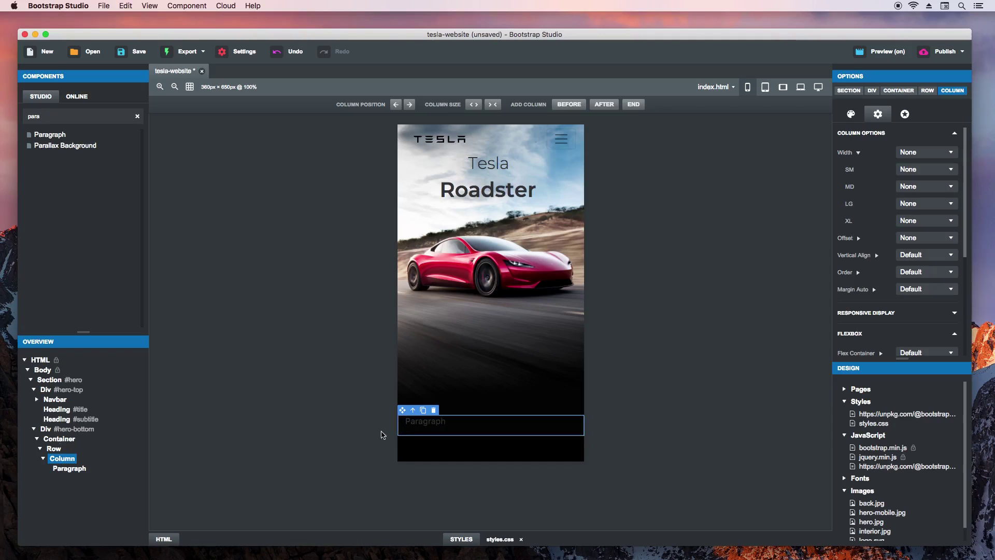
left_click(437, 421)
double_click(431, 418)
key("super+a")
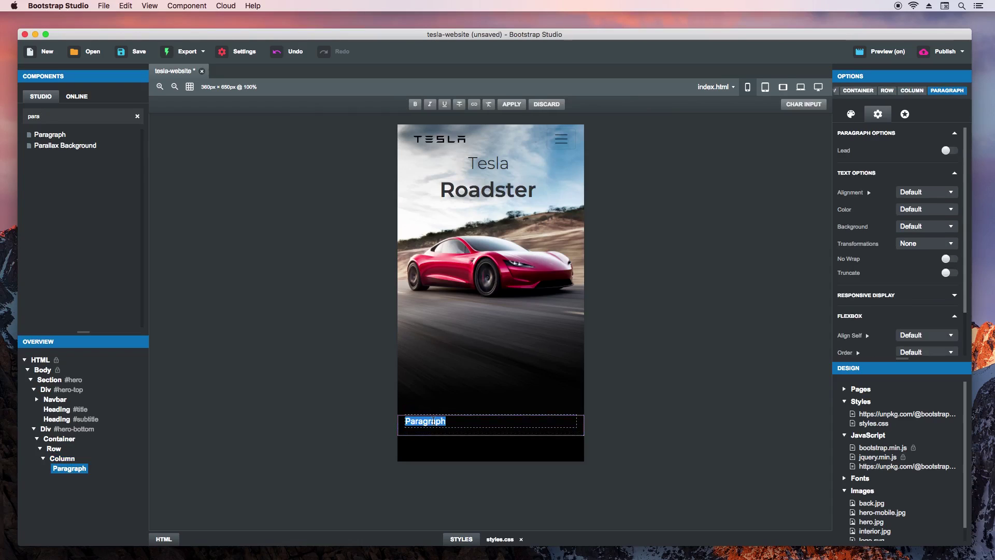
key("super+v")
type(".")
key("Escape")
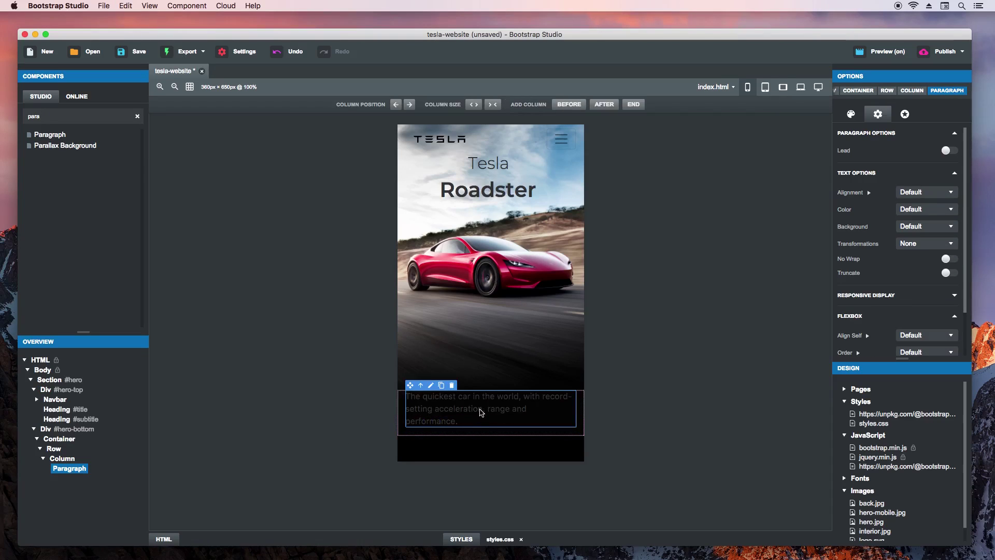
Step: Create a #hero-bottom style rule with color #fff, and collapse the HTML and styles editors
left_click(87, 430)
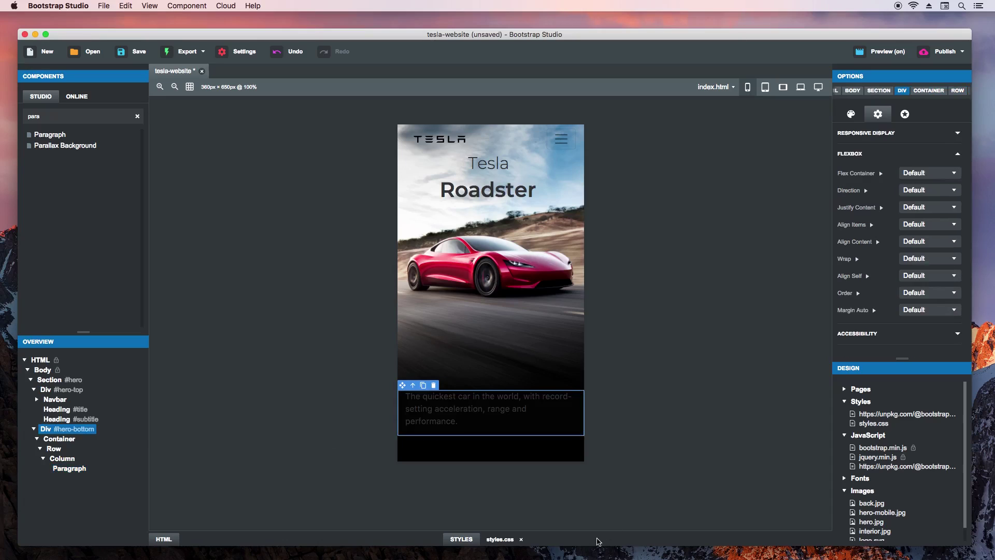
left_click(598, 541)
left_click(463, 394)
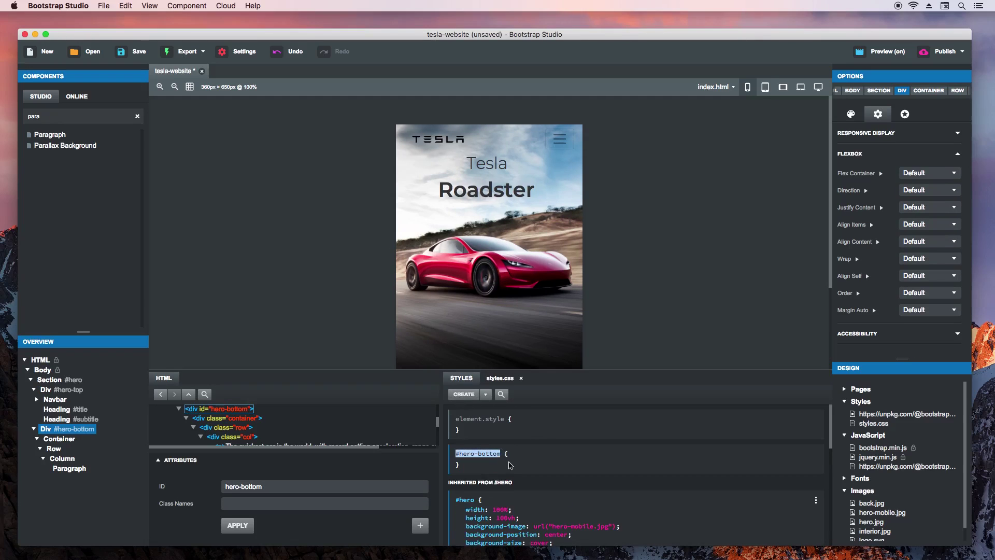
type("color")
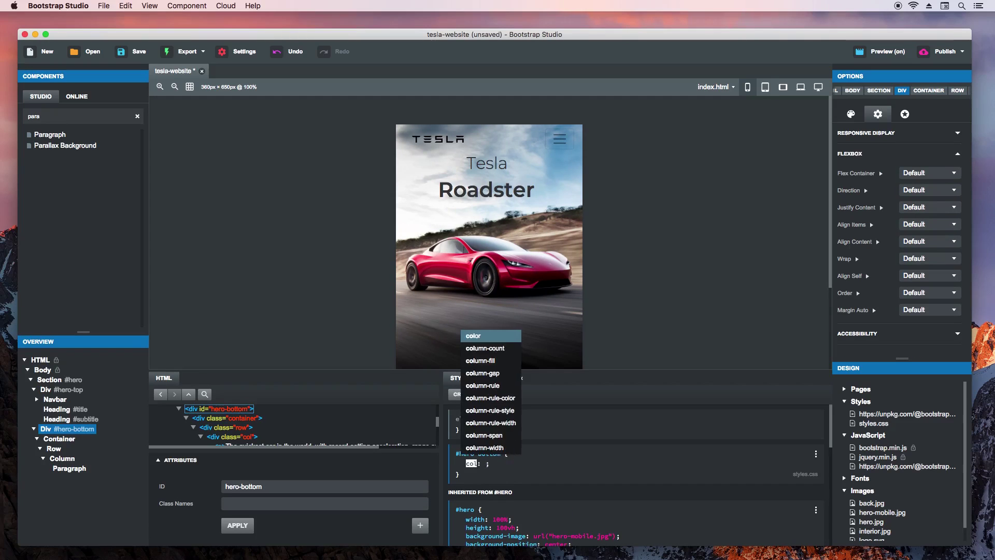
key("Tab")
type("#")
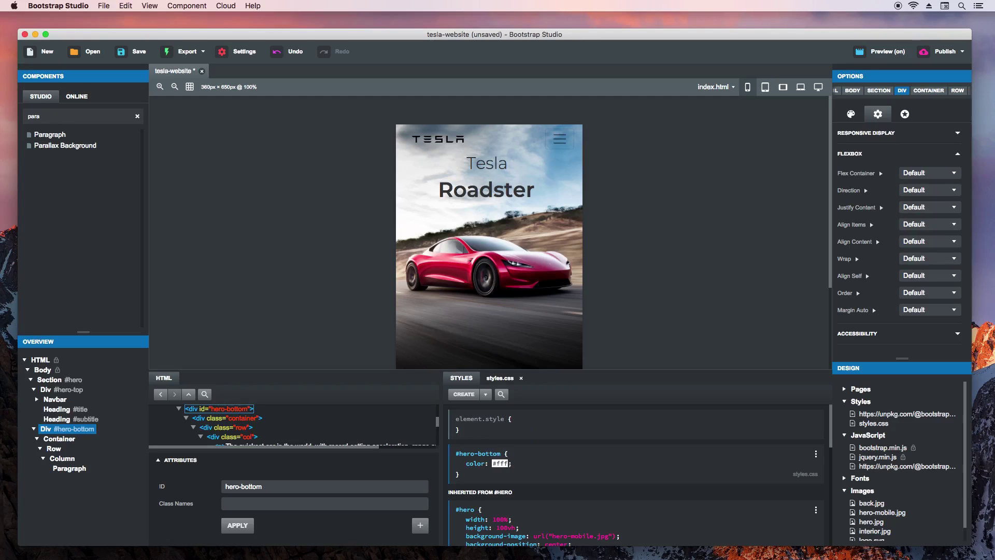
type("fff")
key("Return")
left_click(281, 295)
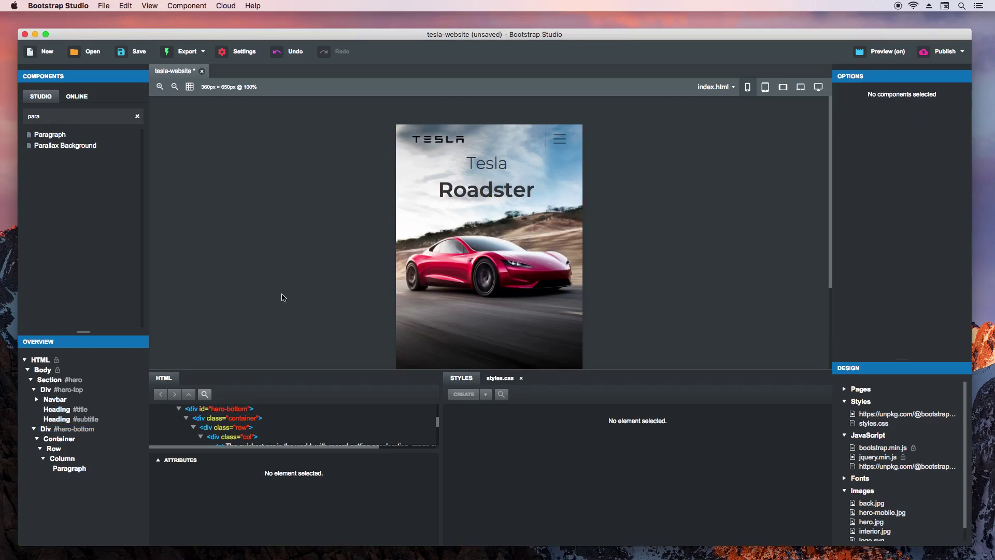
left_click(601, 382)
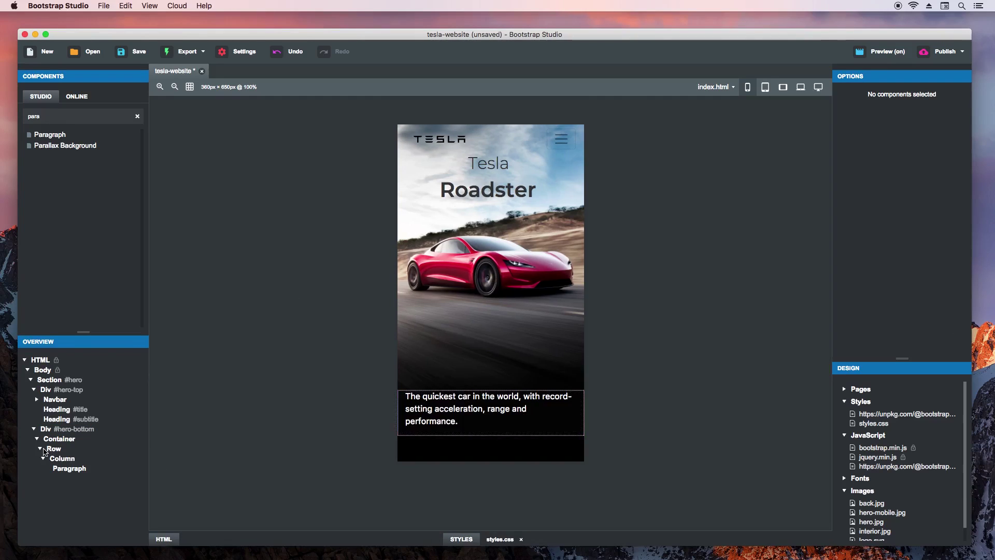
Step: Add a second Row to the #hero-bottom Container below the tagline row, checking the Tesla page layout in the browser
left_click(41, 450)
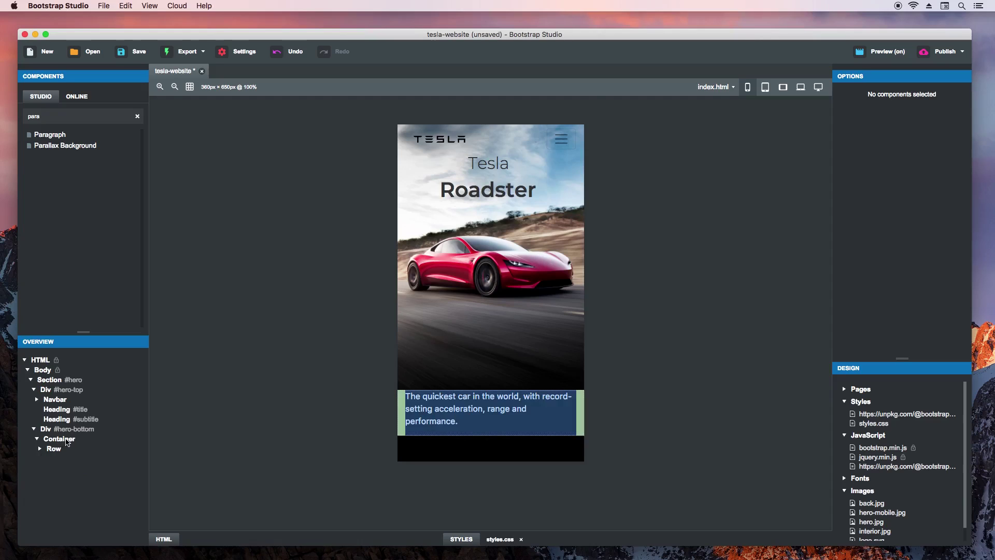
left_click(67, 441)
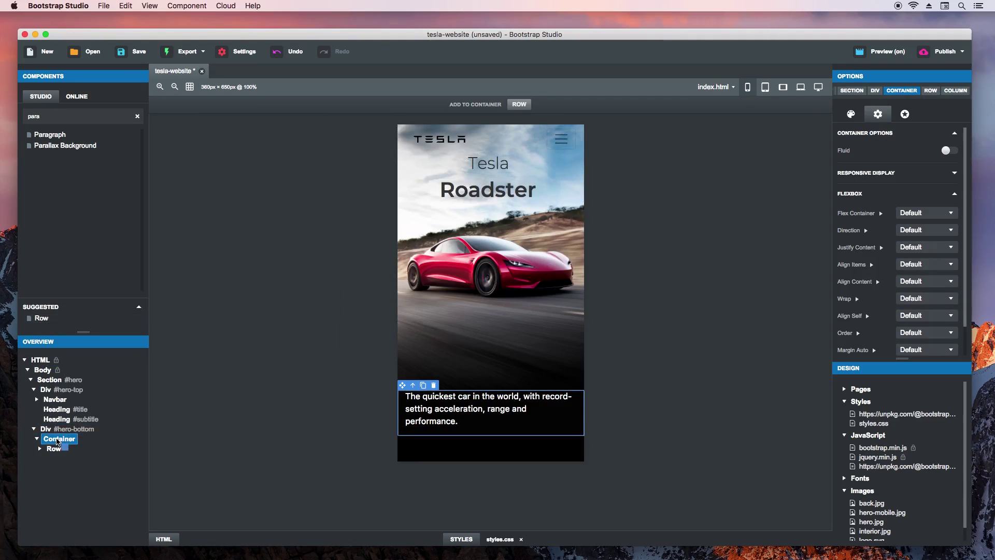
left_click_drag(58, 441, 58, 459)
key("super+Tab")
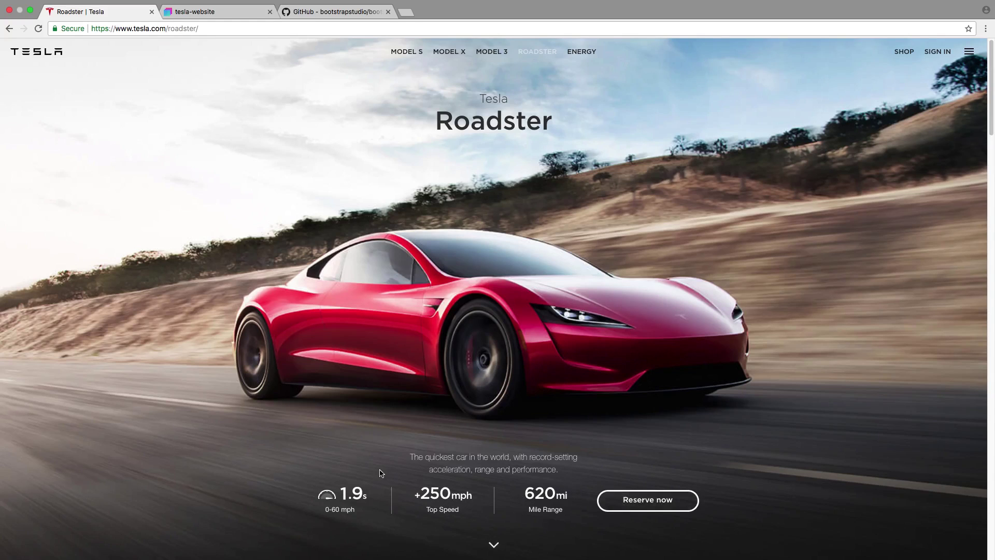
key("super+Tab")
left_click(55, 458)
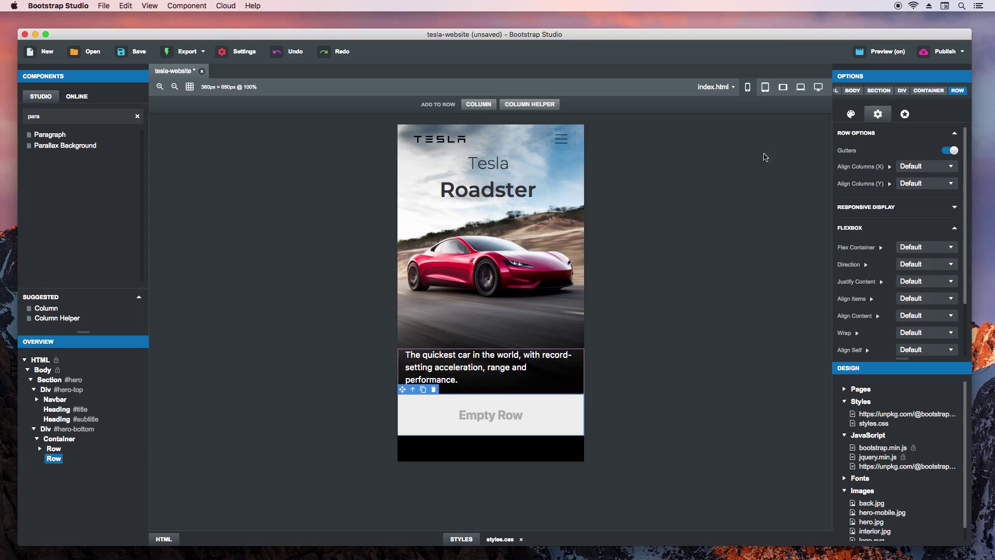
Step: Preview the page at 992px width and add four Columns to the second row
left_click(803, 88)
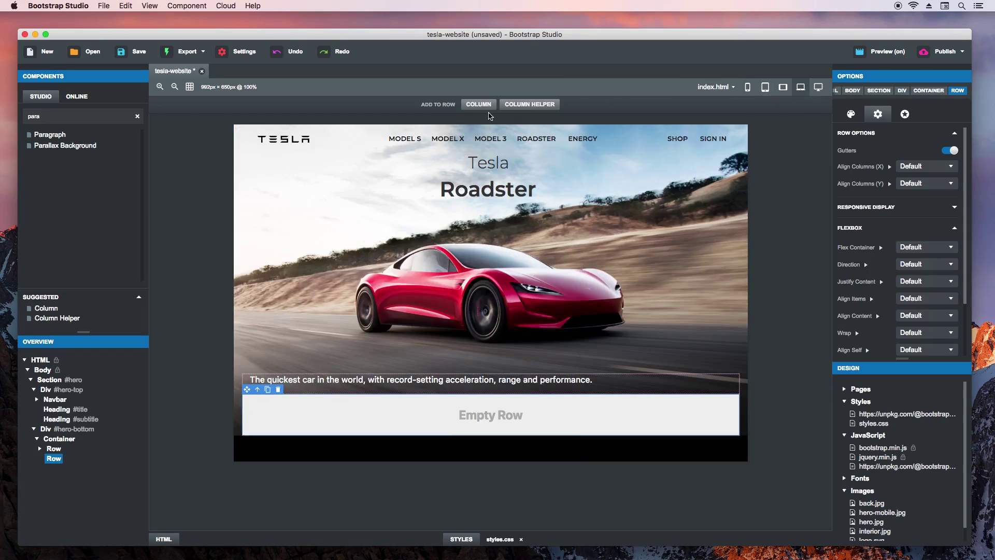
left_click(484, 106)
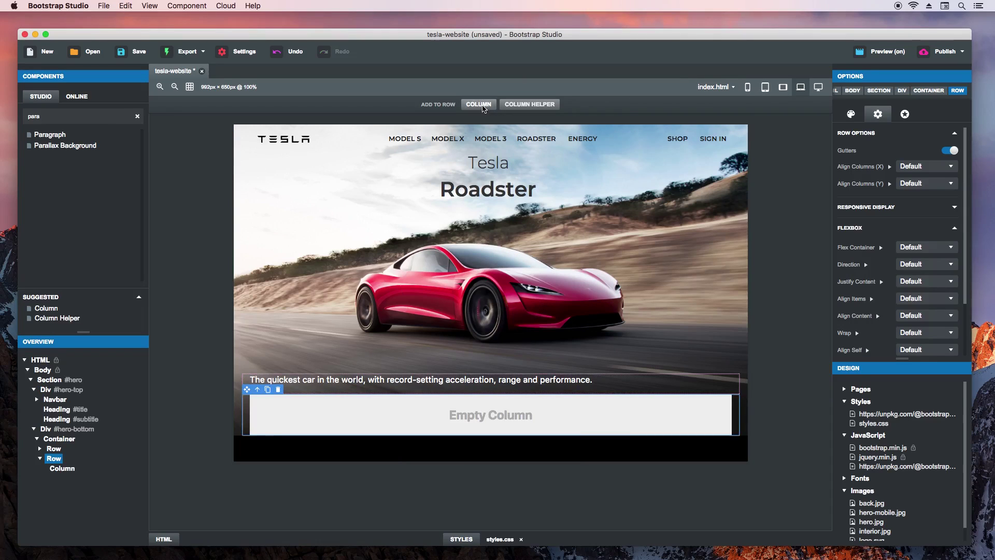
left_click(478, 105)
left_click(480, 105)
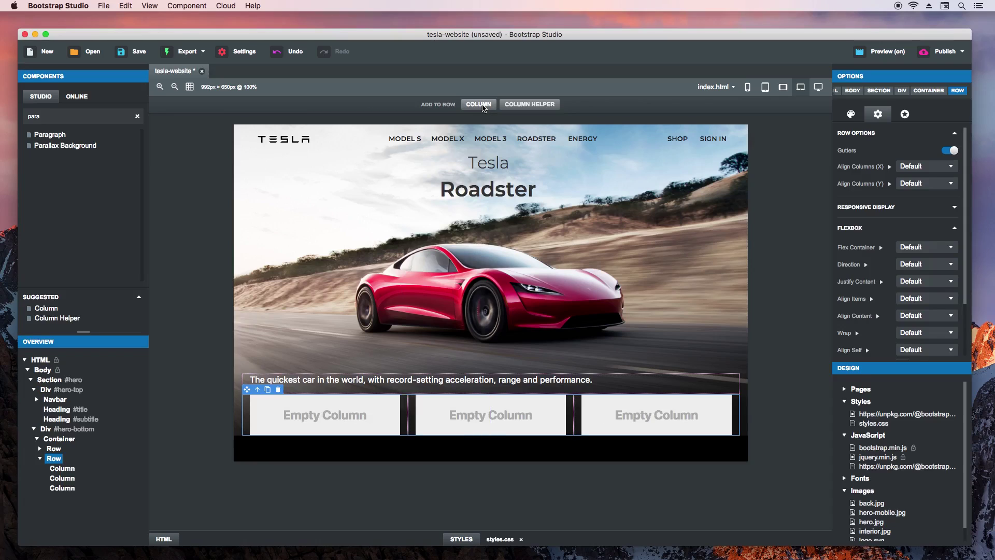
left_click(479, 105)
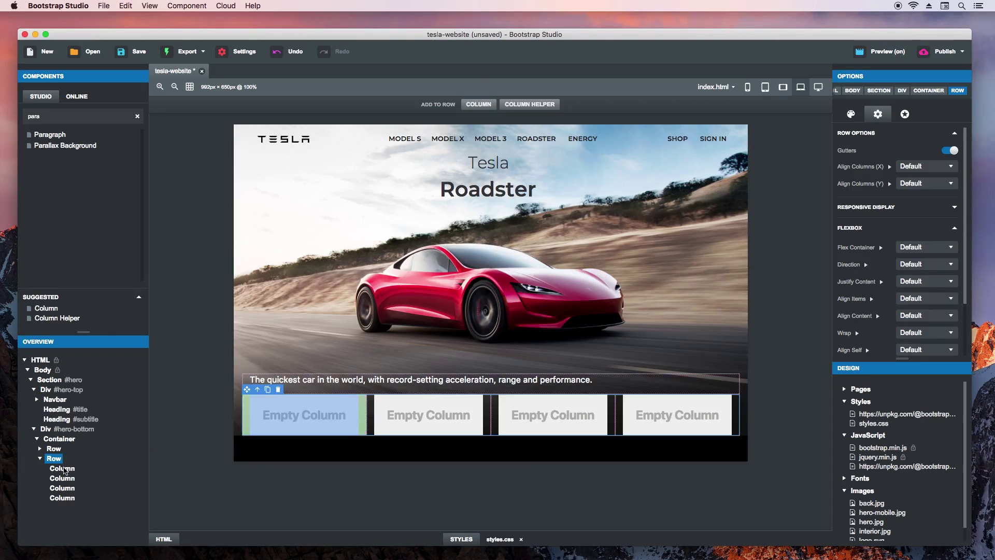
Step: Check the statistics on the Tesla page in the browser and add a Paragraph to the second row's first column in Bootstrap Studio
left_click(62, 469)
key("super+Tab")
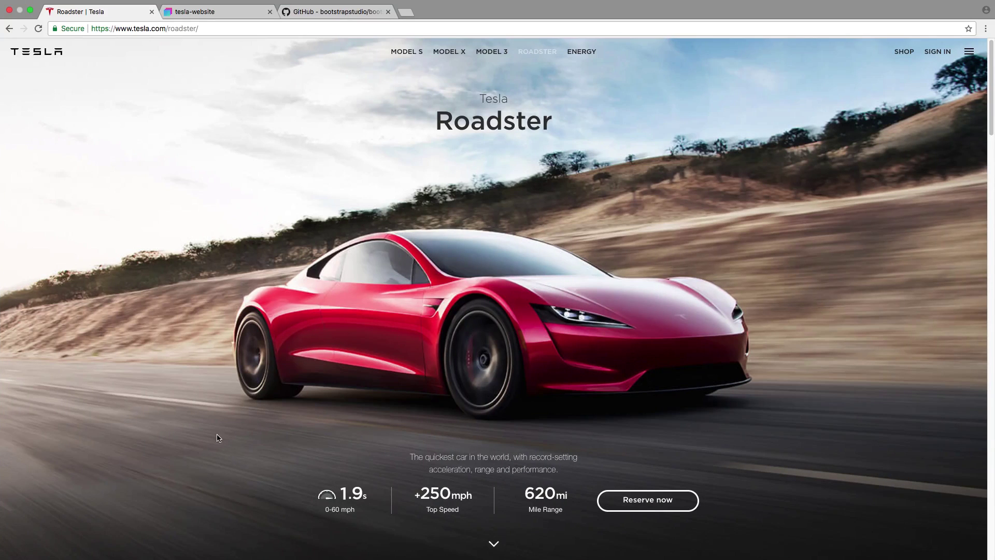
key("super+Tab")
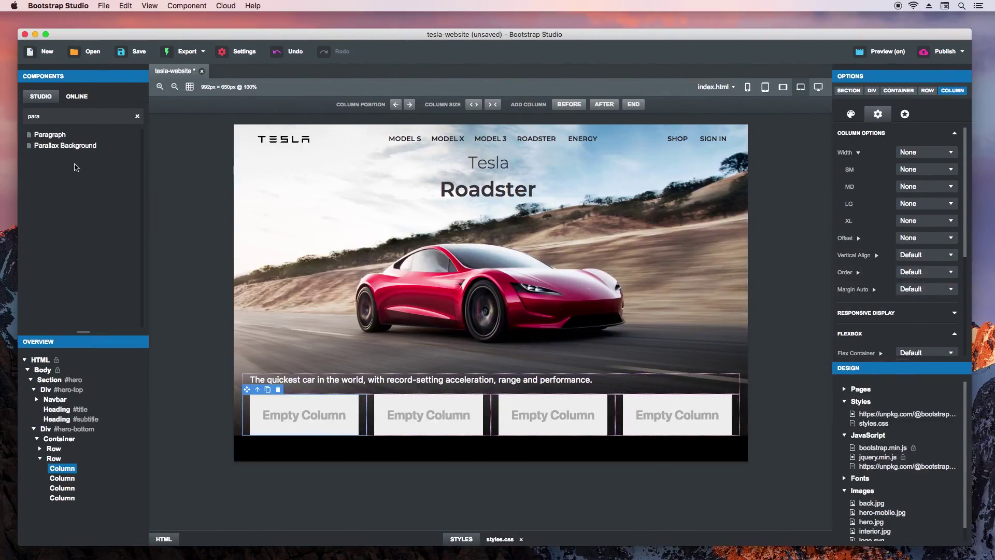
left_click_drag(52, 134, 71, 472)
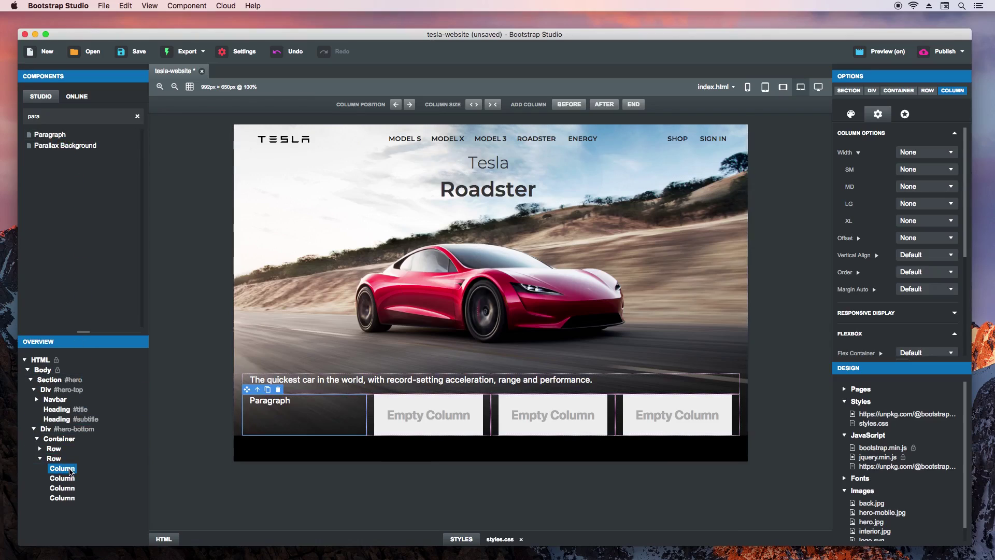
Step: Duplicate the Paragraph in the second row's first column, and give the upper paragraph class p-top and the lower one p-bot
left_click(275, 403)
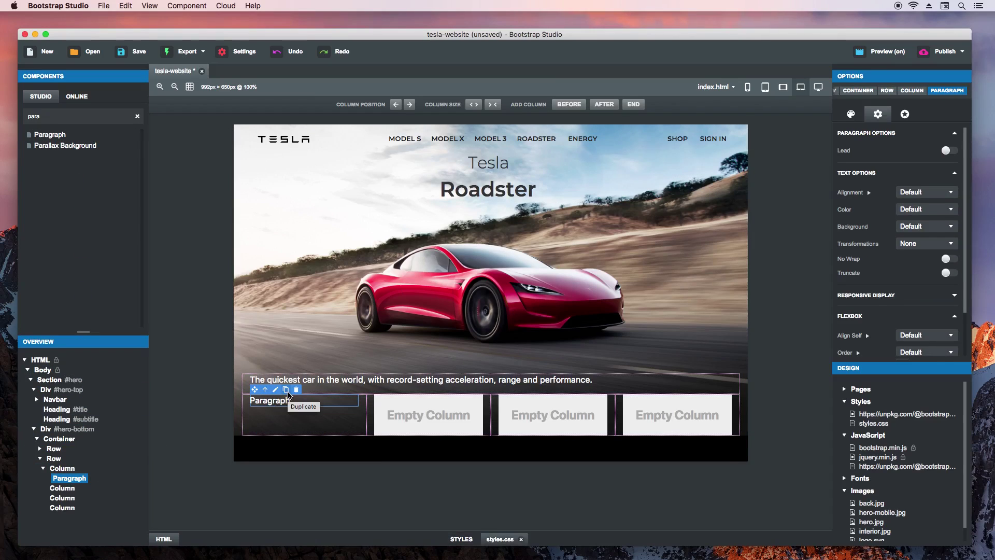
left_click(287, 393)
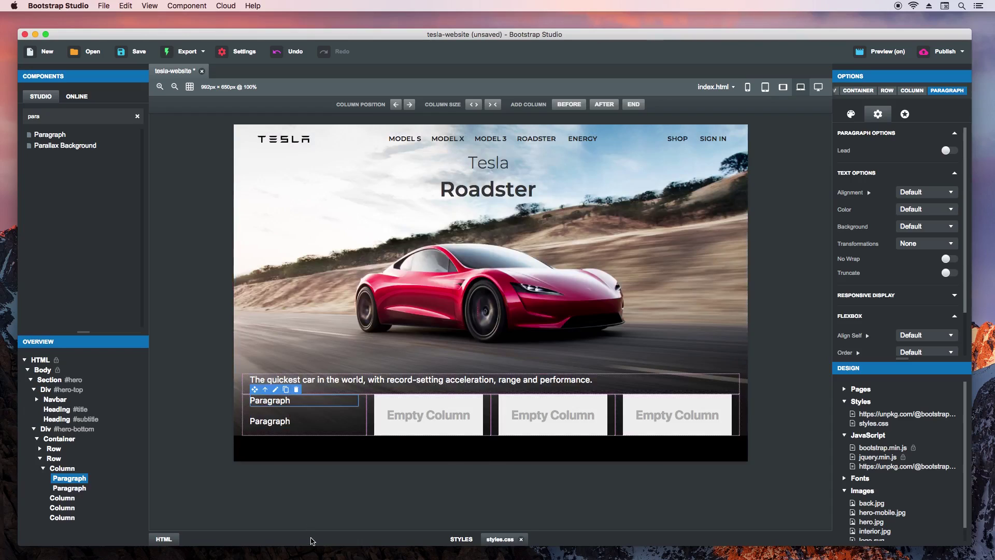
left_click(312, 540)
scroll(525, 306, "down", 3)
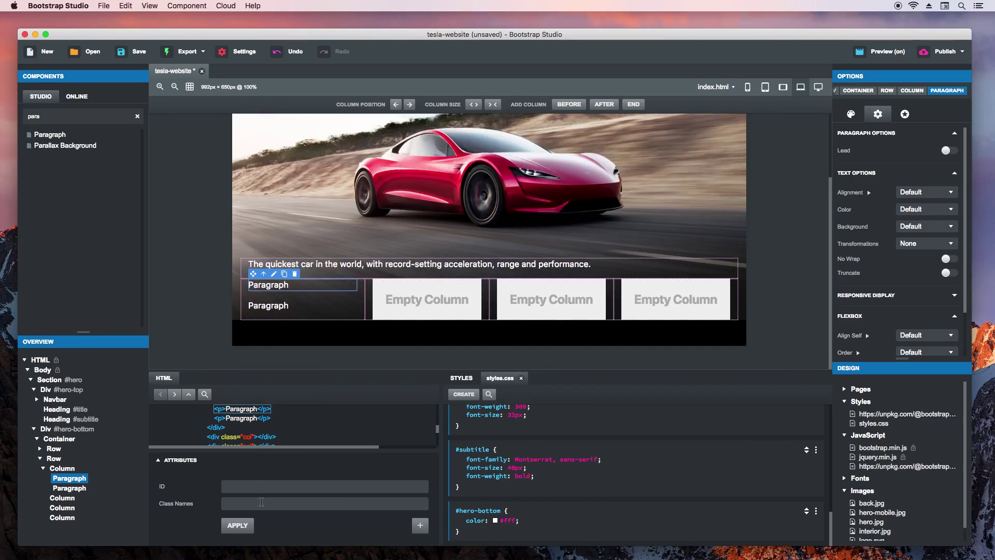
key("Return")
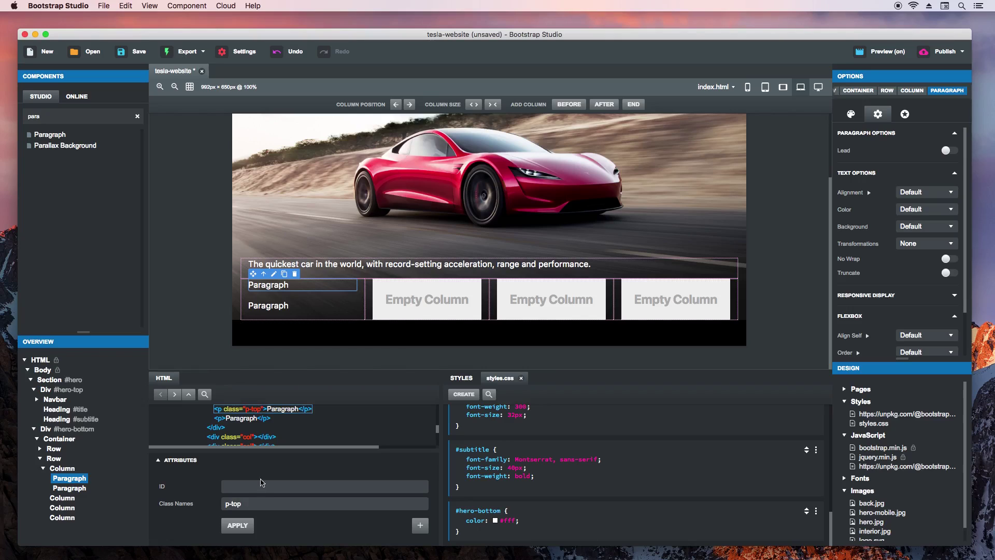
left_click(279, 305)
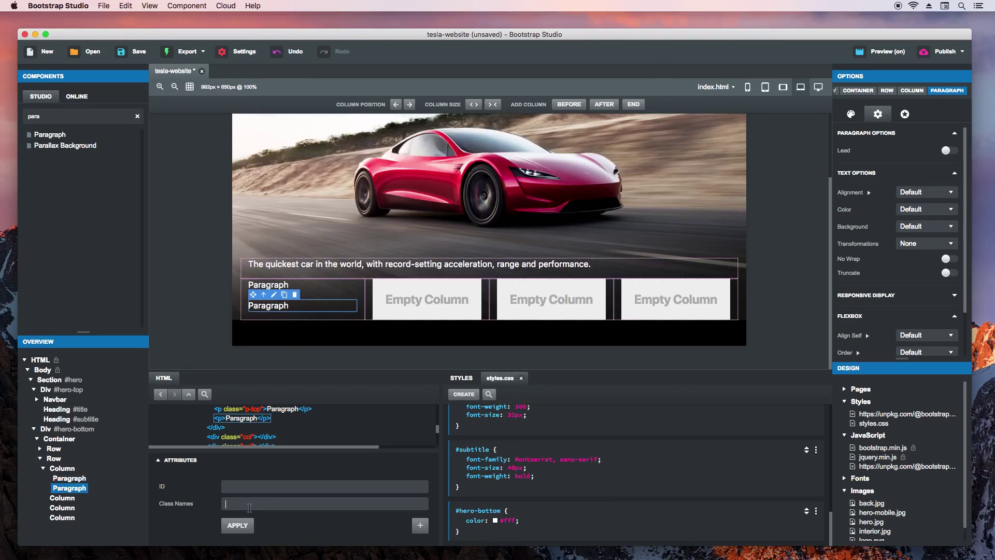
type("p-bot")
key("Return")
Step: Change the first column's upper paragraph text to "1.9s" and its lower paragraph text to "0-60 mph"
left_click(270, 286)
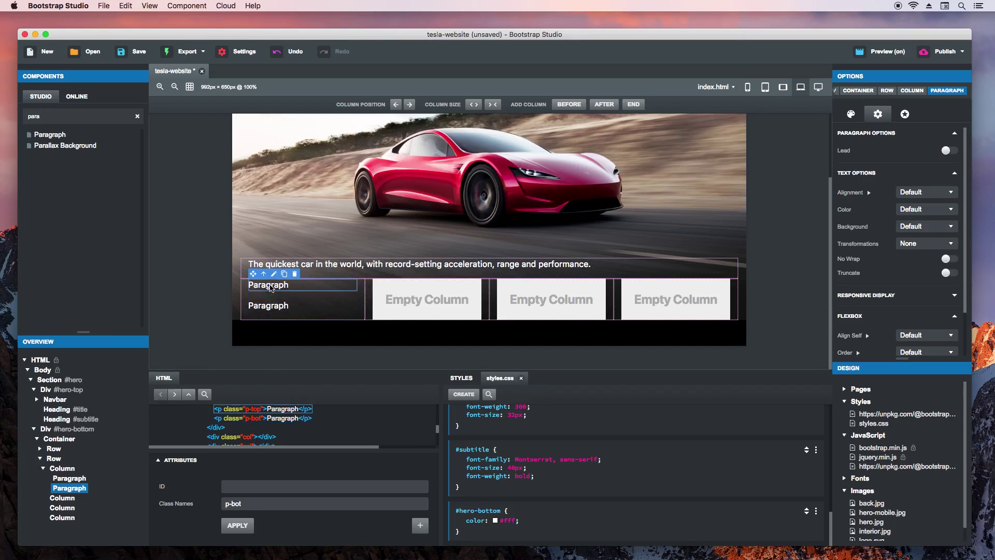
double_click(270, 286)
key("BackSpace")
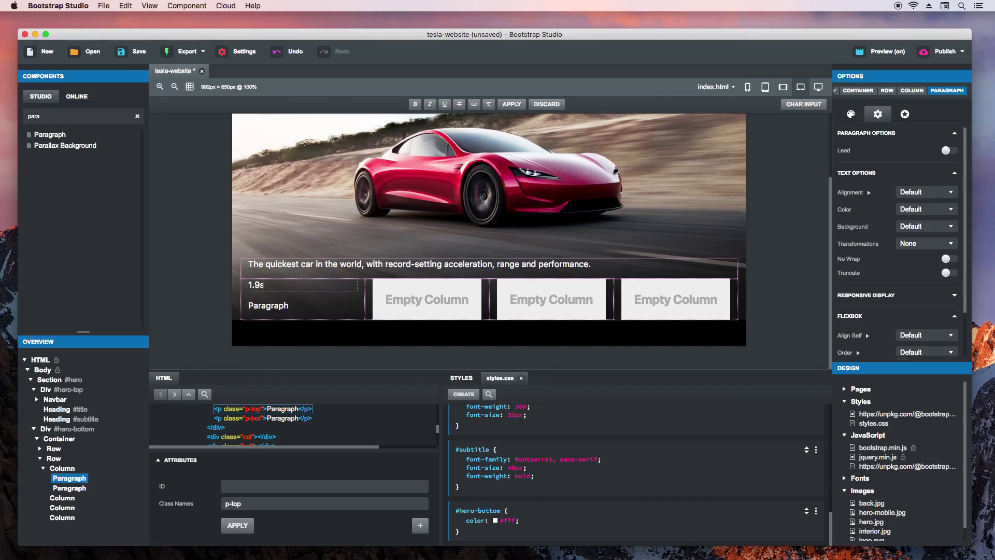
type("1.9s")
left_click(270, 306)
double_click(270, 306)
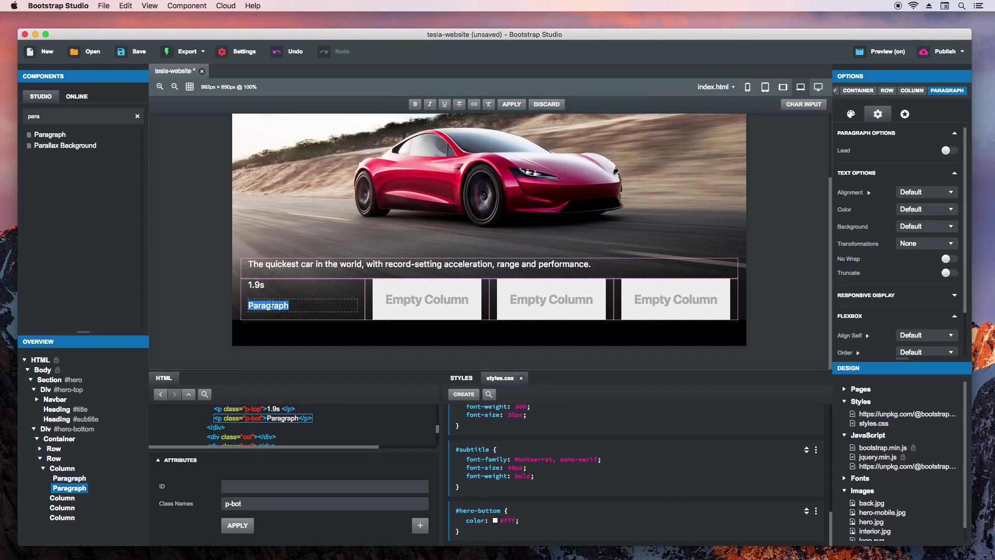
type("0-60 mph")
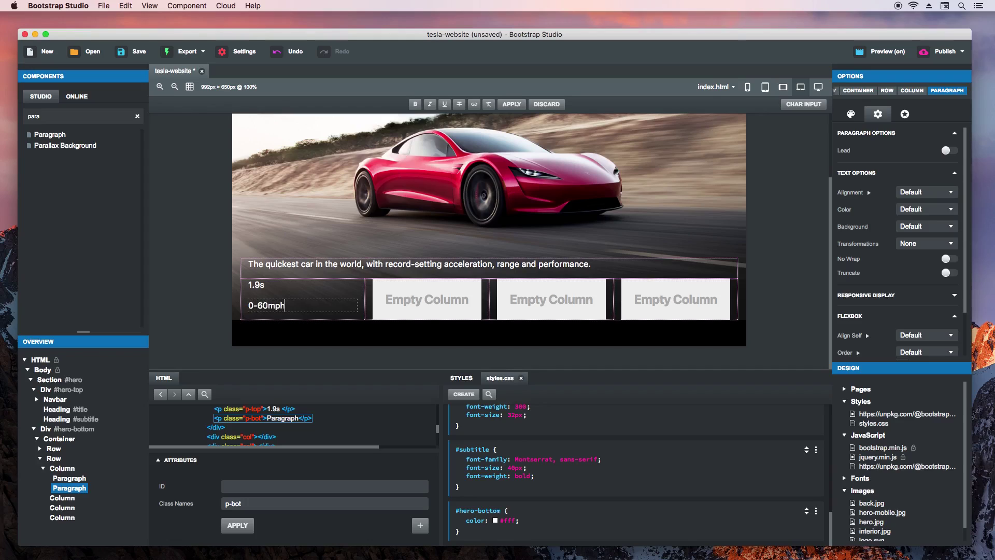
key("Left")
key("Left")
key("Left")
left_click(208, 319)
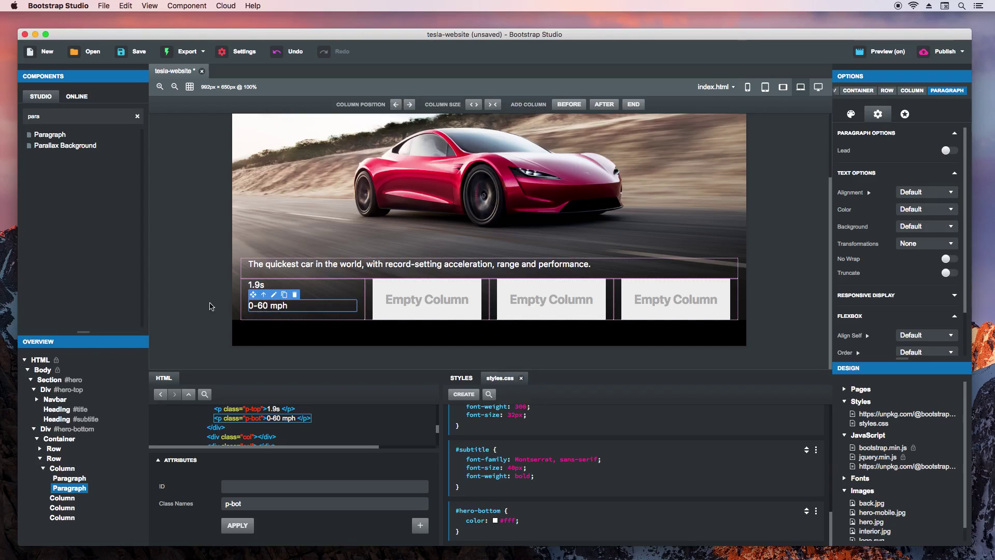
Step: Check the statistics' appearance on the Tesla page in the browser and create a .p-top style rule in Bootstrap Studio
left_click(317, 286)
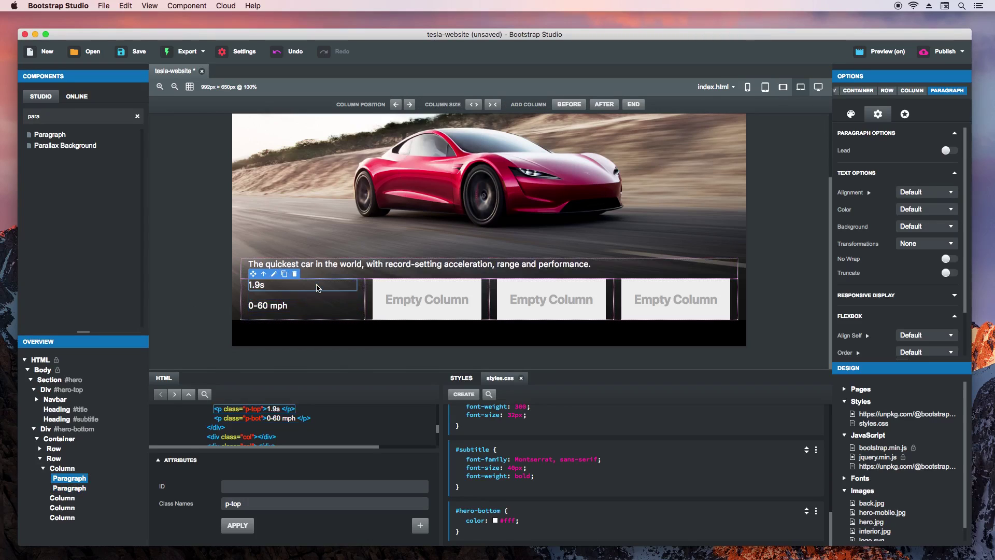
key("super+Tab")
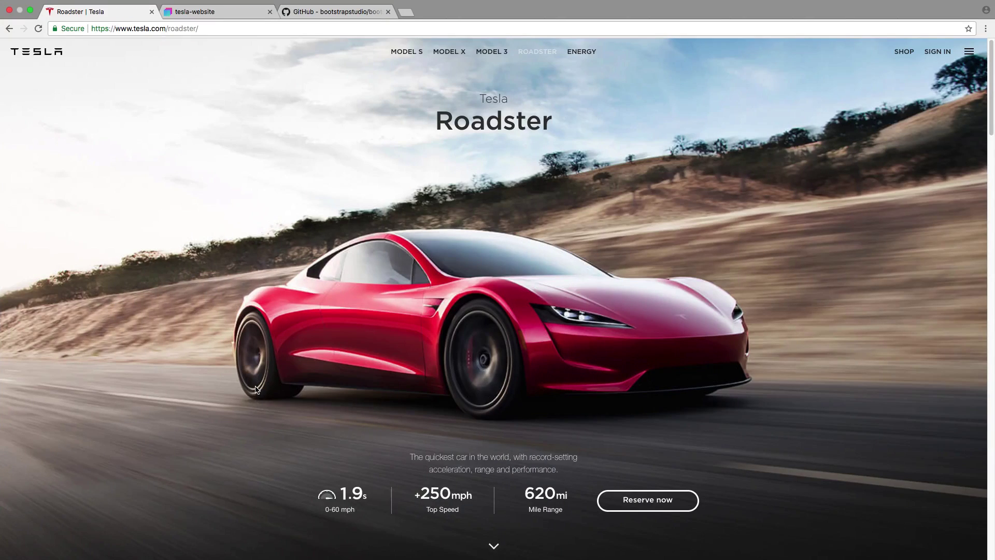
key("super+Tab")
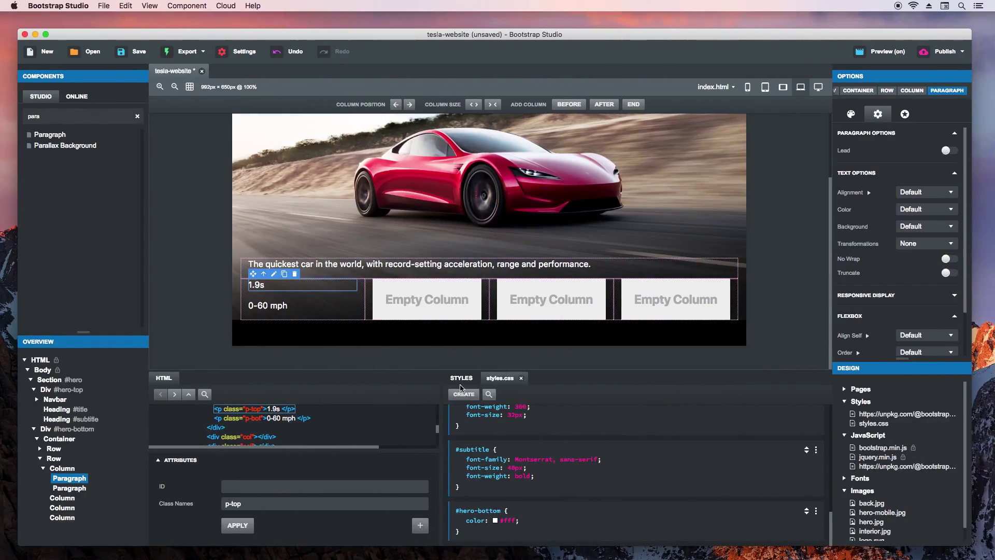
left_click(465, 395)
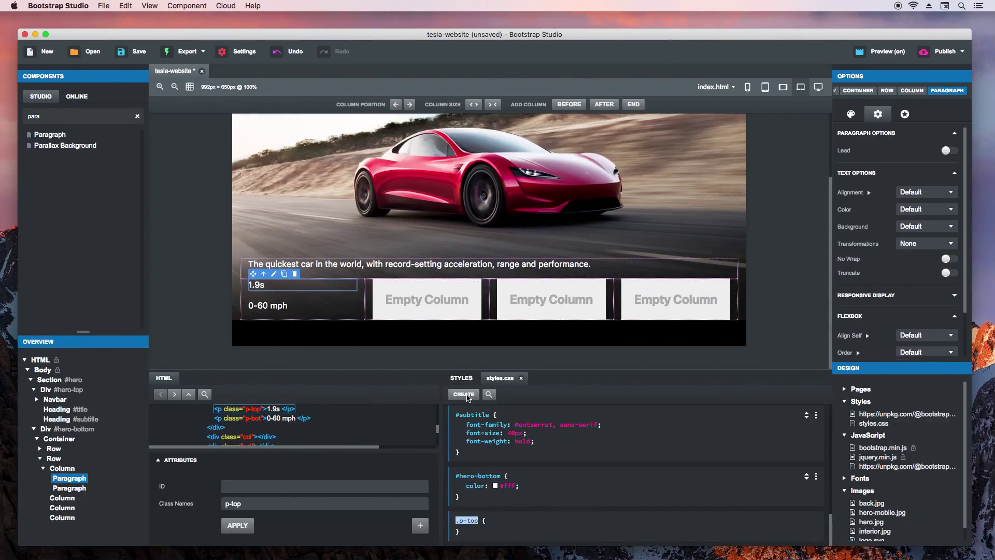
left_click(501, 526)
Step: Set the .p-top rule's font size to 26px, font family to Montserrat, sans-serif and font weight to bold
left_click_drag(966, 317, 966, 367)
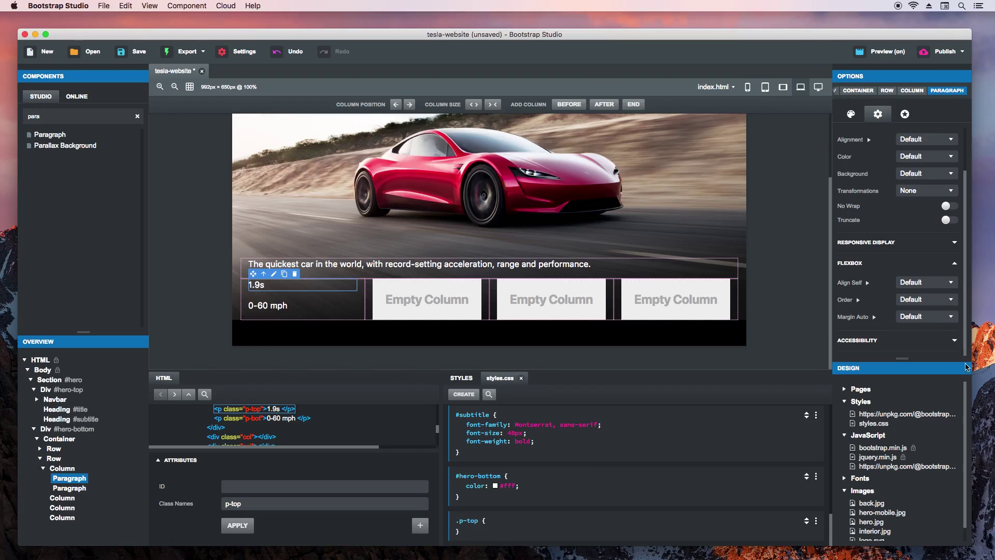
left_click(857, 116)
left_click(868, 139)
left_click(870, 178)
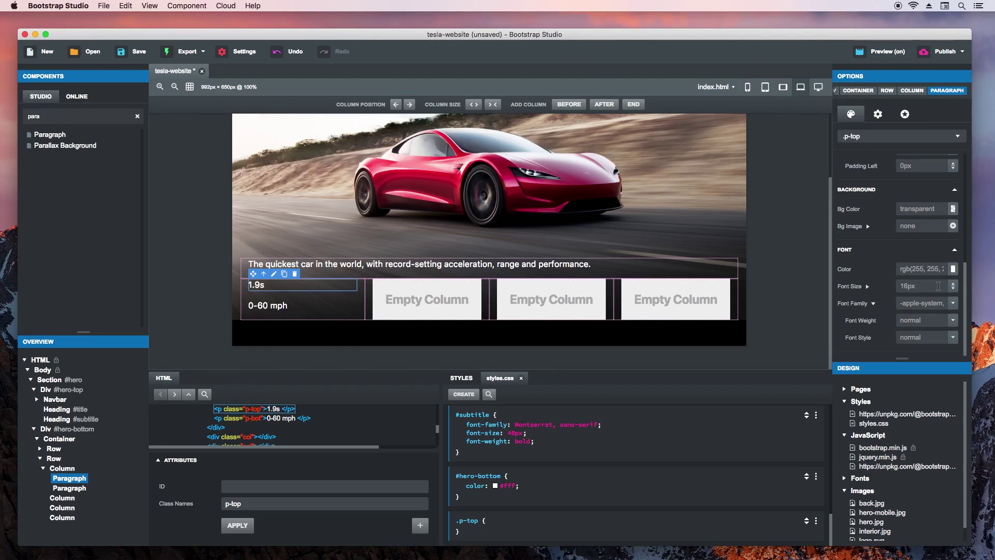
key("Return")
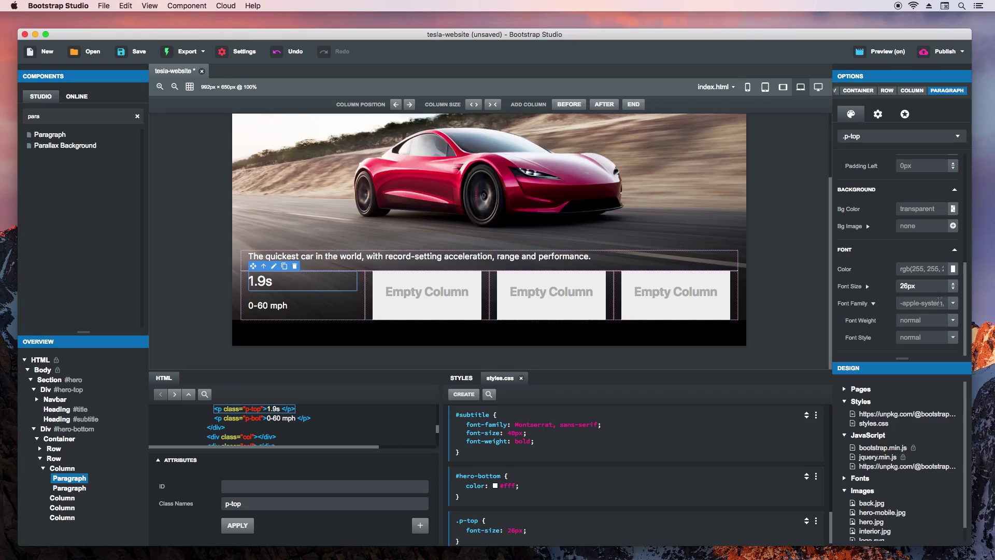
left_click(939, 302)
left_click(938, 314)
left_click(956, 324)
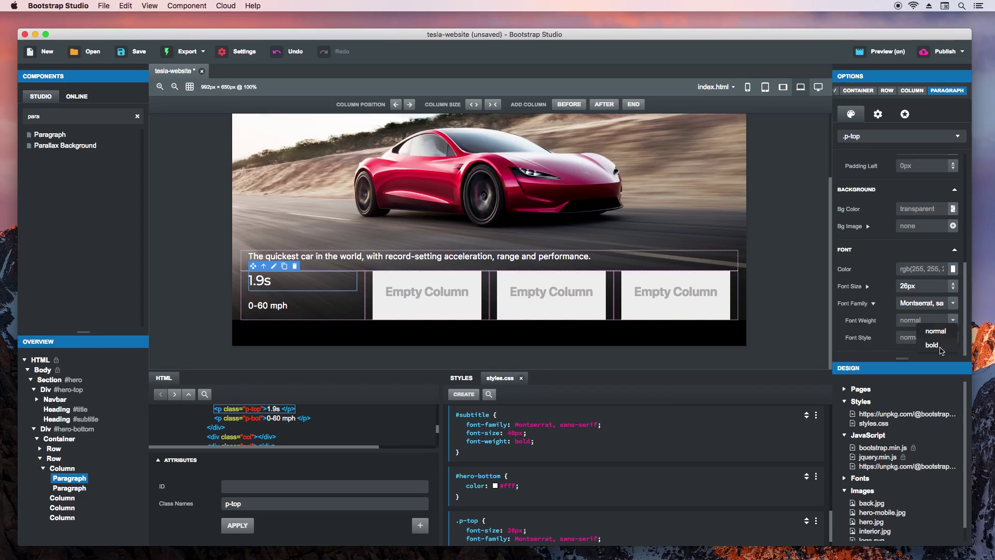
left_click(942, 350)
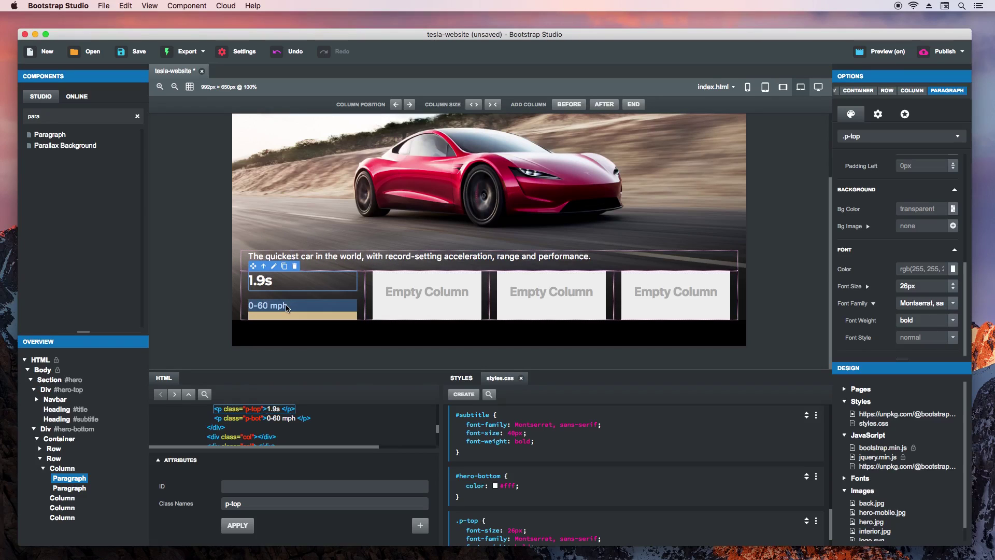
Step: Create a .p-bot style rule for the "0-60 mph" paragraph and set its font size to 13px
left_click(289, 307)
left_click(463, 393)
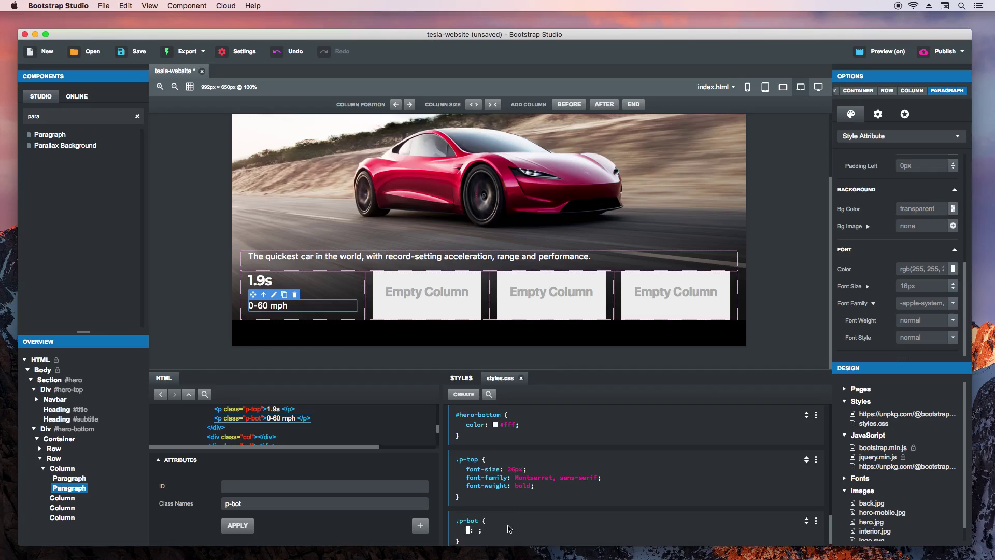
left_click(875, 138)
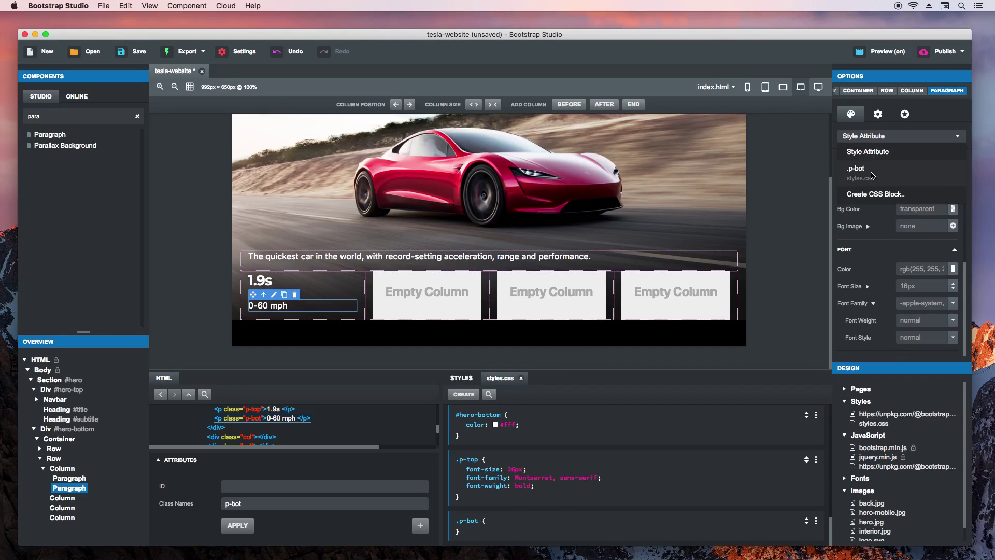
left_click(873, 175)
type("13px")
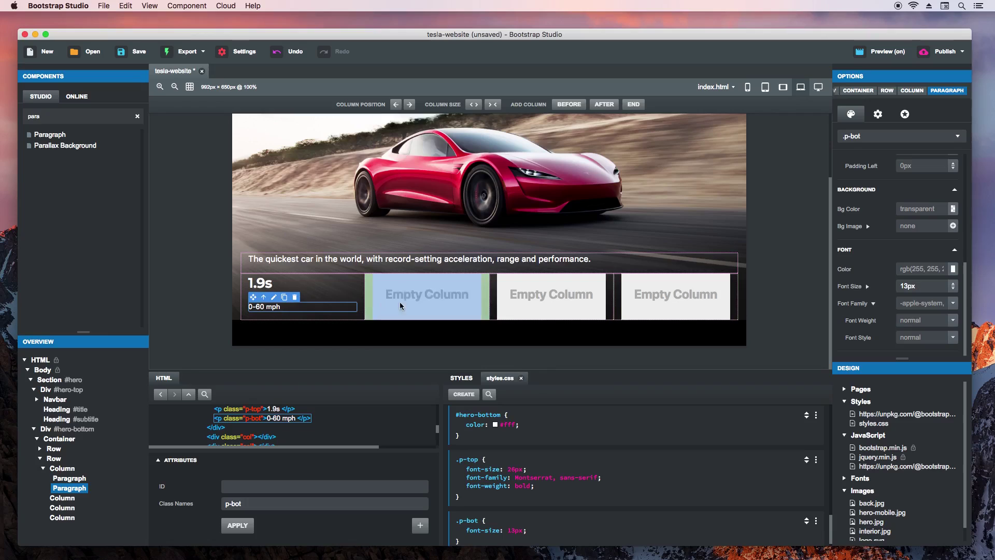
Step: Set the bottom margin of the .p-top rule to 0
left_click(313, 286)
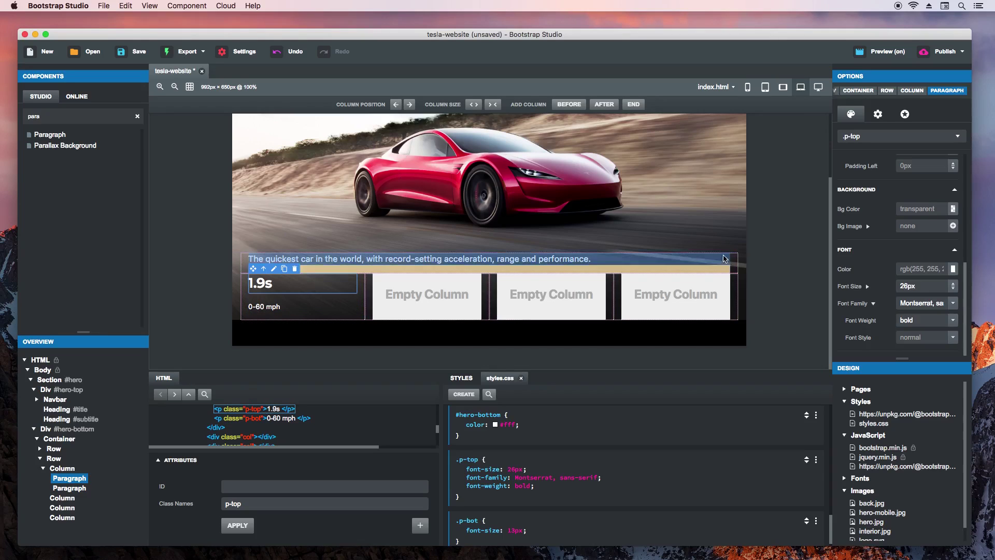
scroll(887, 262, "up", 5)
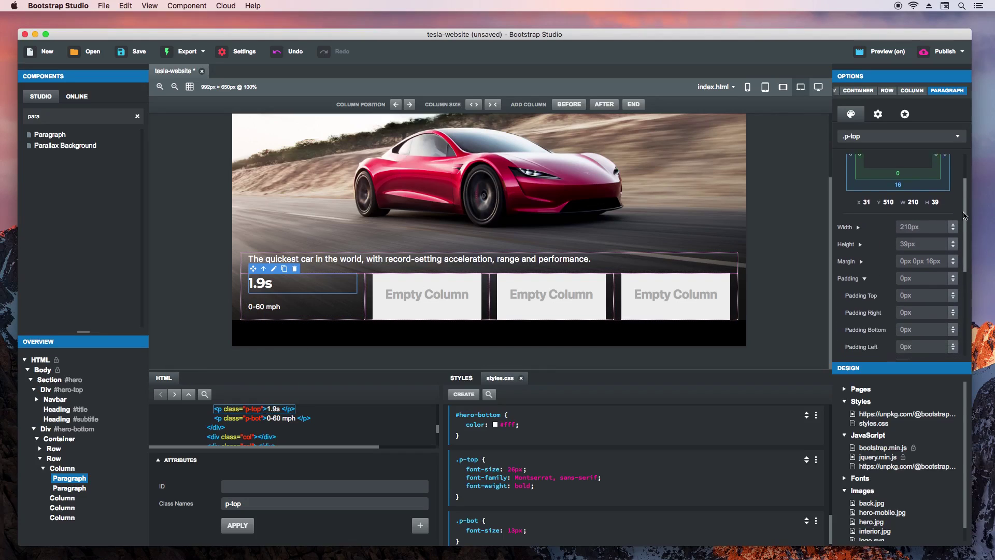
left_click(865, 270)
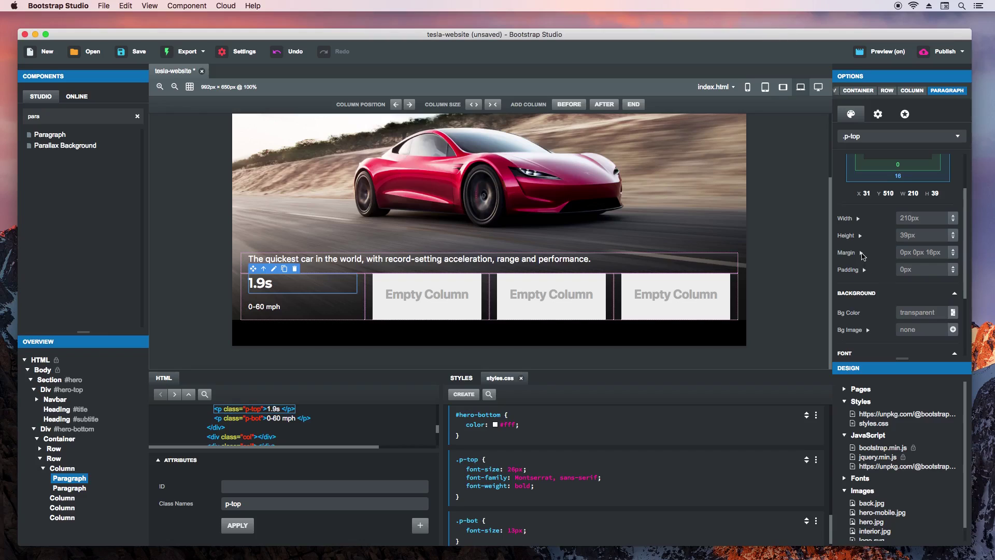
left_click(862, 254)
left_click(911, 302)
type("0")
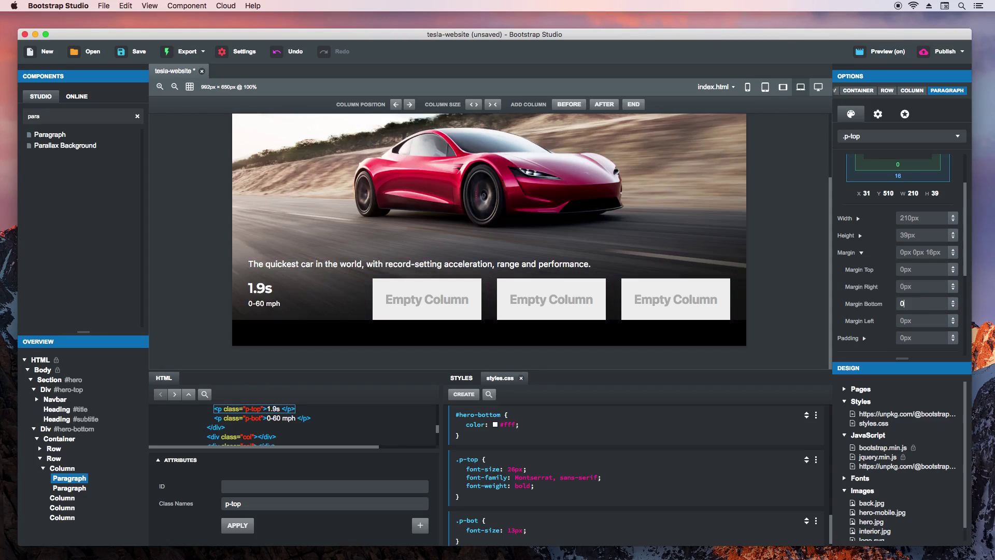
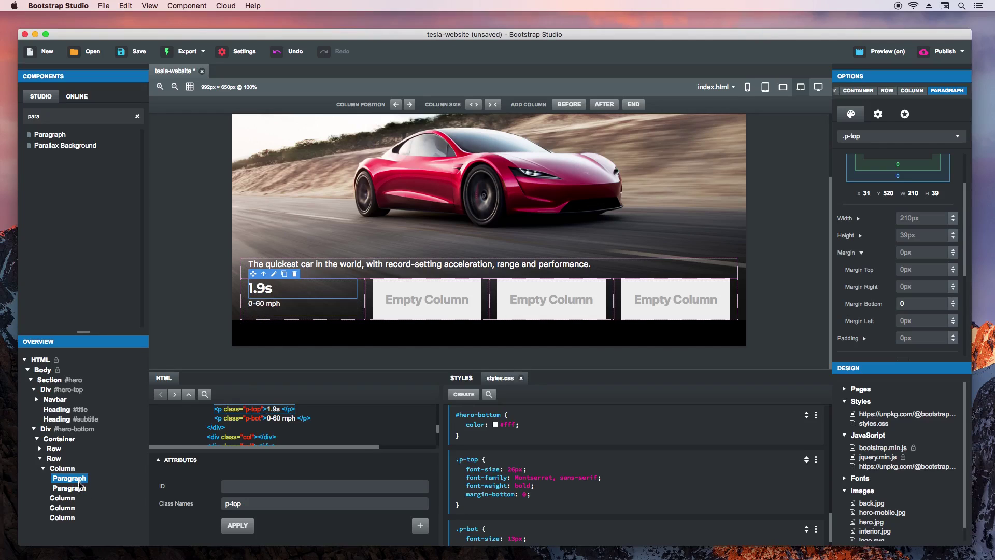
Step: Copy the "1.9s" paragraph into the second and third columns of the statistics row
left_click(69, 500)
key("super+v")
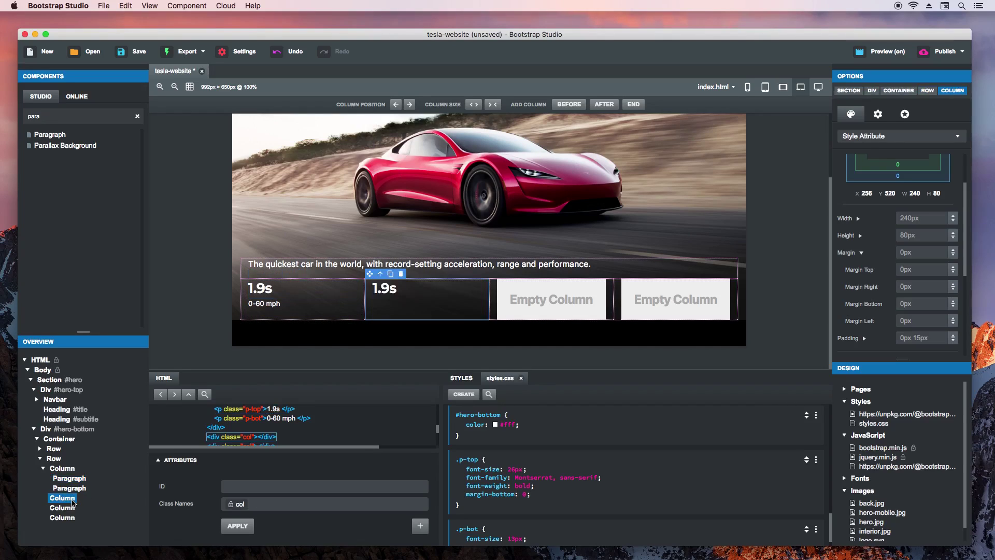
left_click(70, 509)
key("super+v")
Step: Copy the "0-60 mph" paragraph into the second and third columns of the statistics row and save the design
left_click(71, 488)
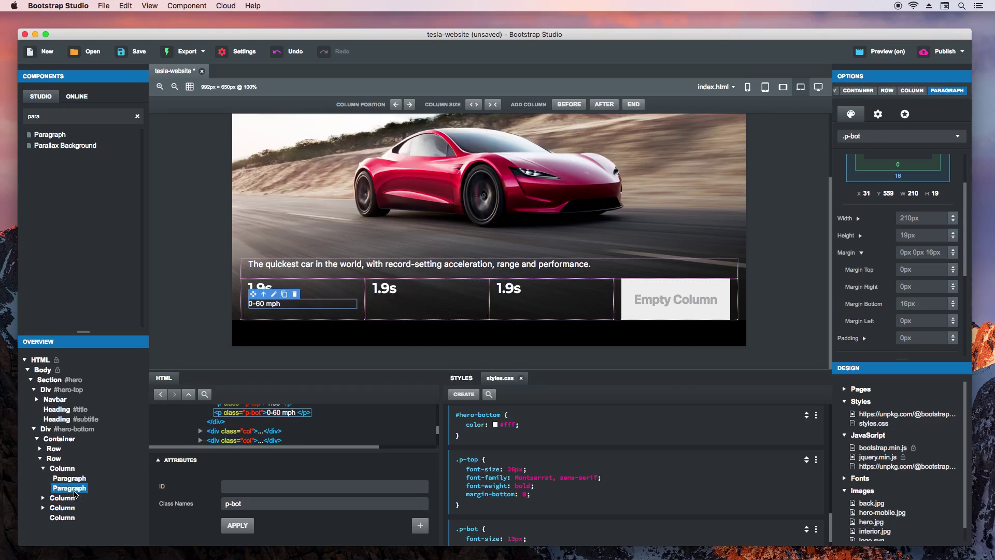
left_click(70, 498)
key("super+v")
left_click(69, 507)
key("super+v")
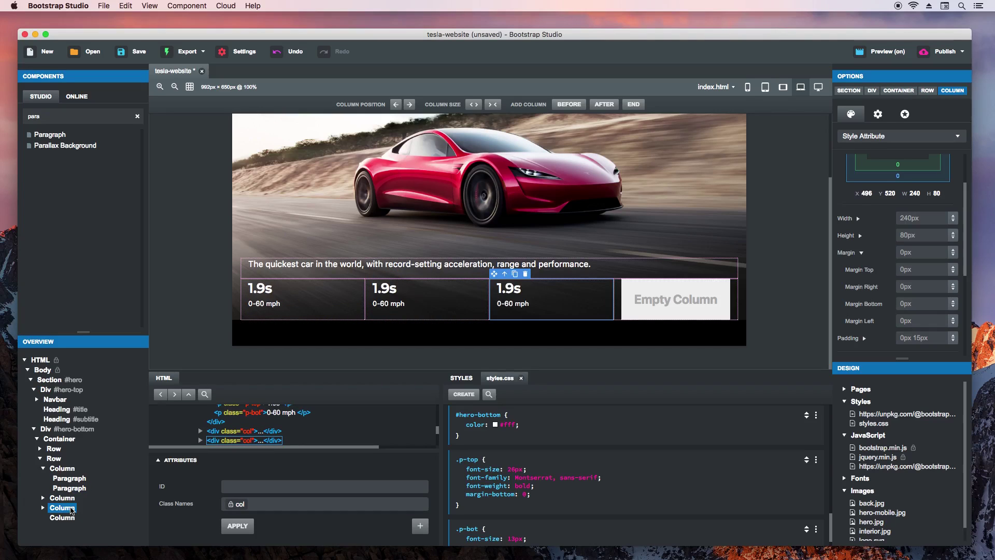
key("super+s")
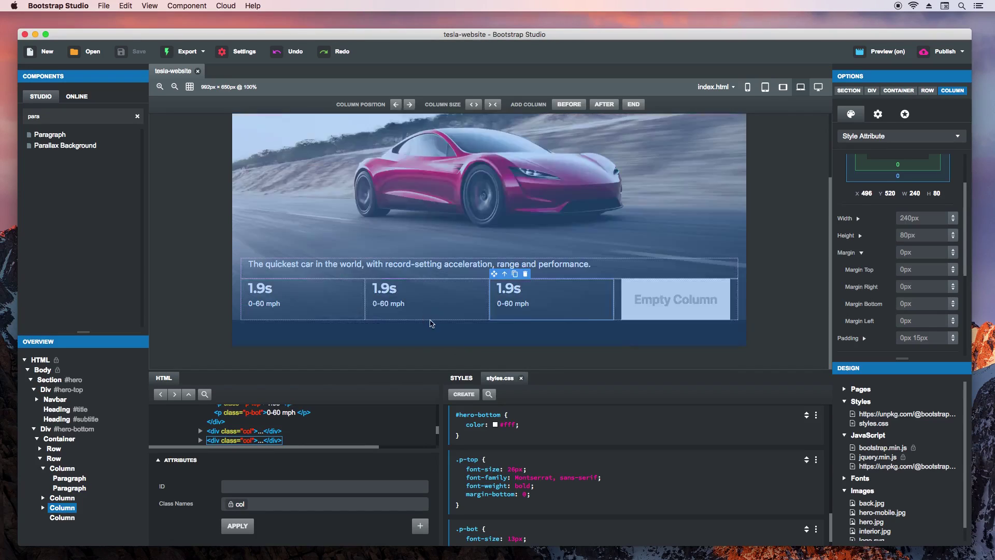
Step: Change the second column's paragraph texts to "+250mph" and "Top Speed"
double_click(383, 289)
type("+250mph")
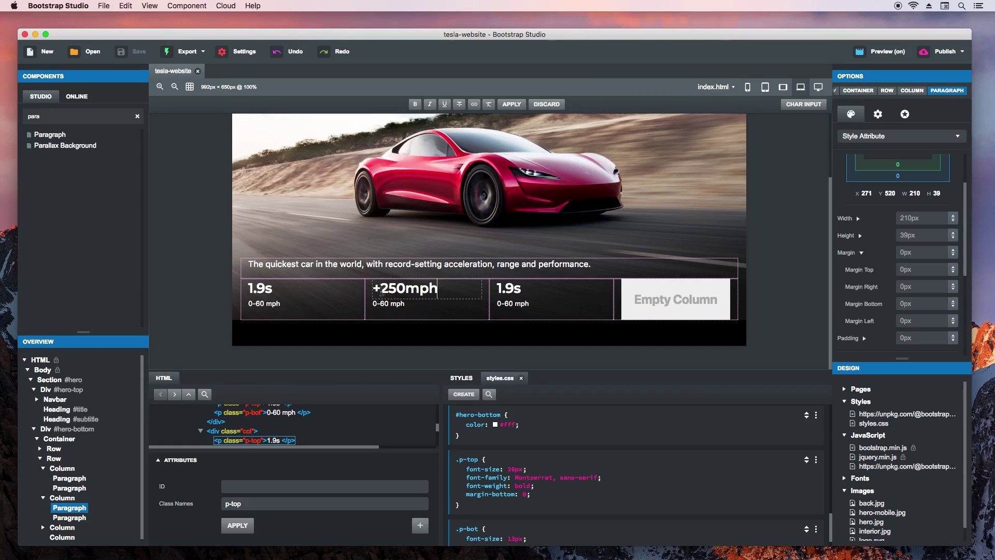
double_click(383, 303)
type("Top Speed")
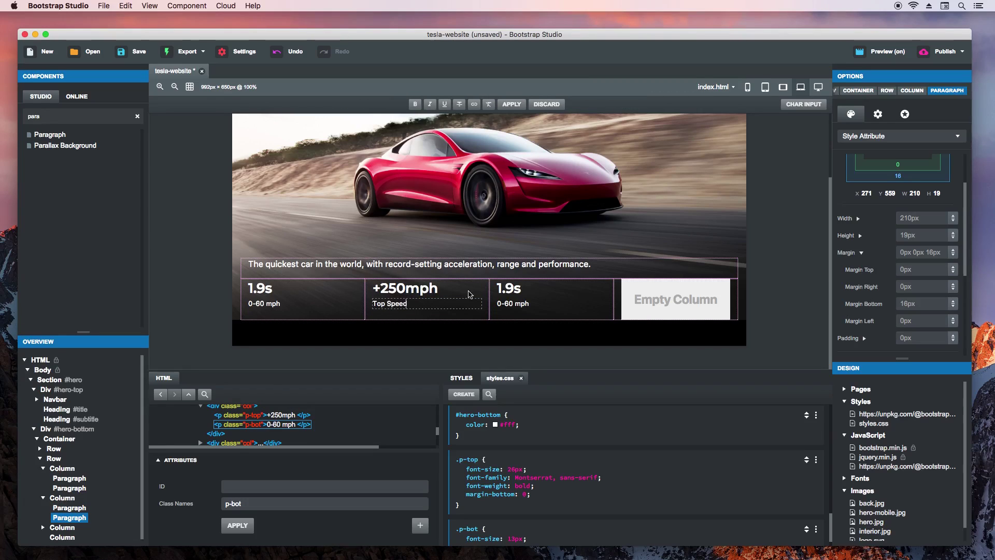
Step: Change the third column's paragraph texts to "620mi" and "Mile Range"
left_click(510, 288)
double_click(513, 288)
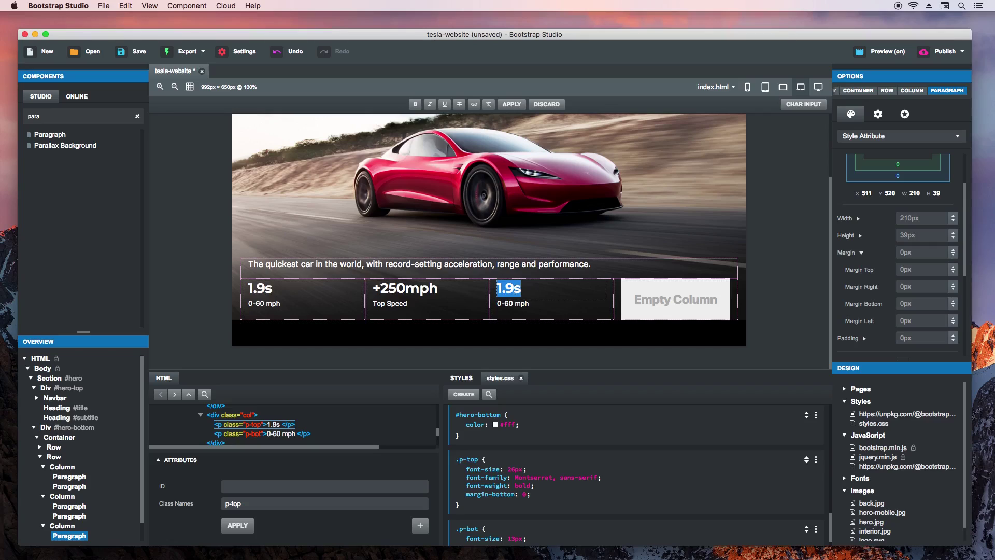
type("620mi")
left_click(513, 303)
double_click(513, 303)
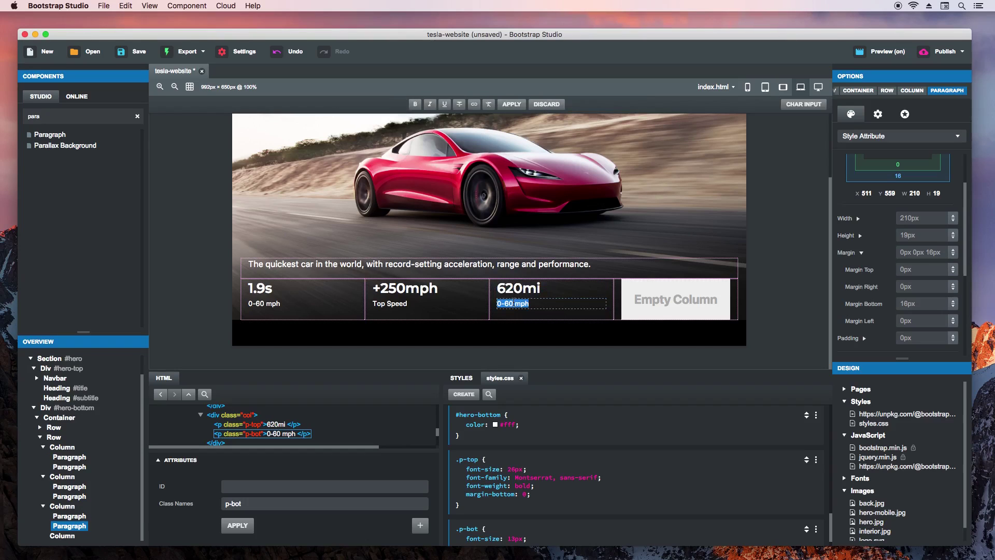
type("Mile Range")
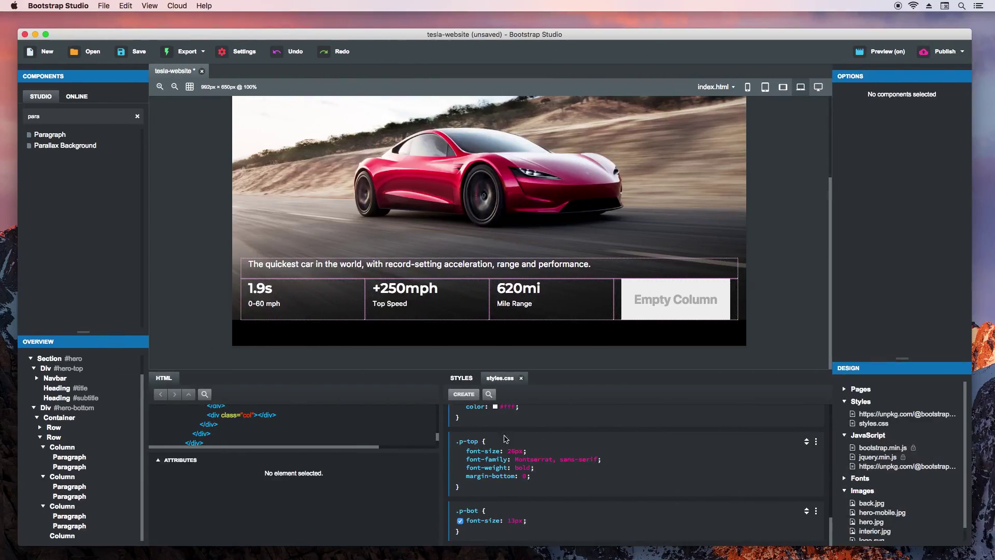
Step: Insert a Button component into the empty fourth column and give it the class name reserve-button
type("button")
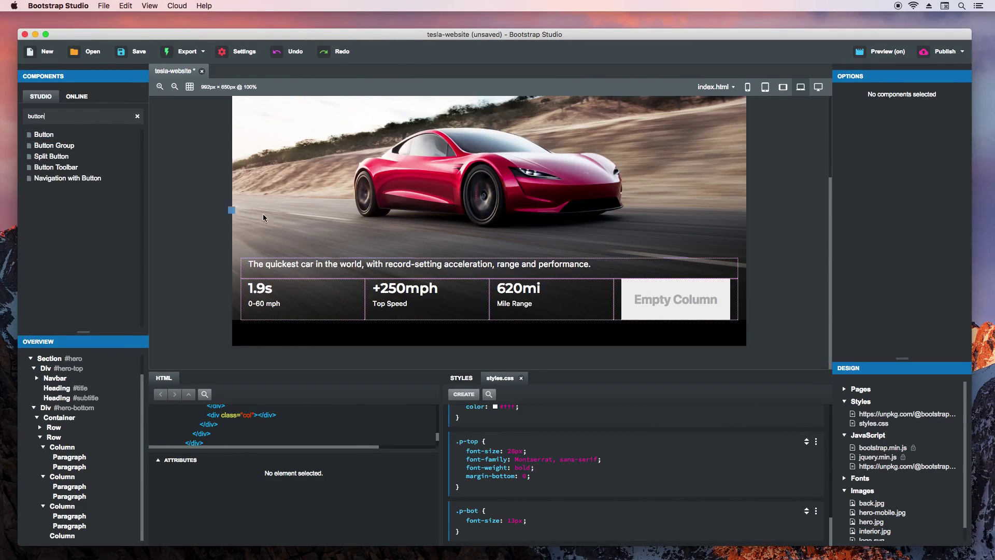
left_click_drag(263, 217, 668, 300)
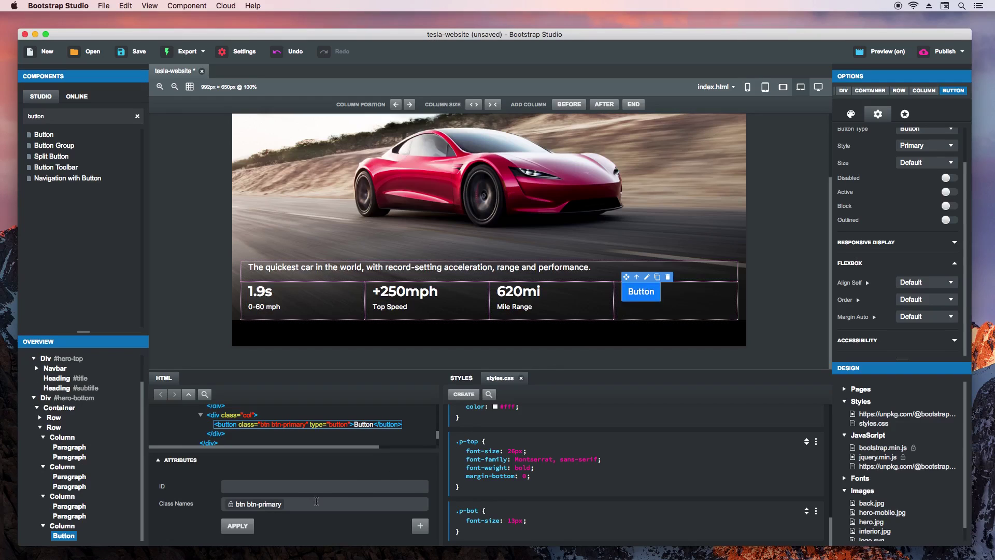
type("reserve-button")
key("Return")
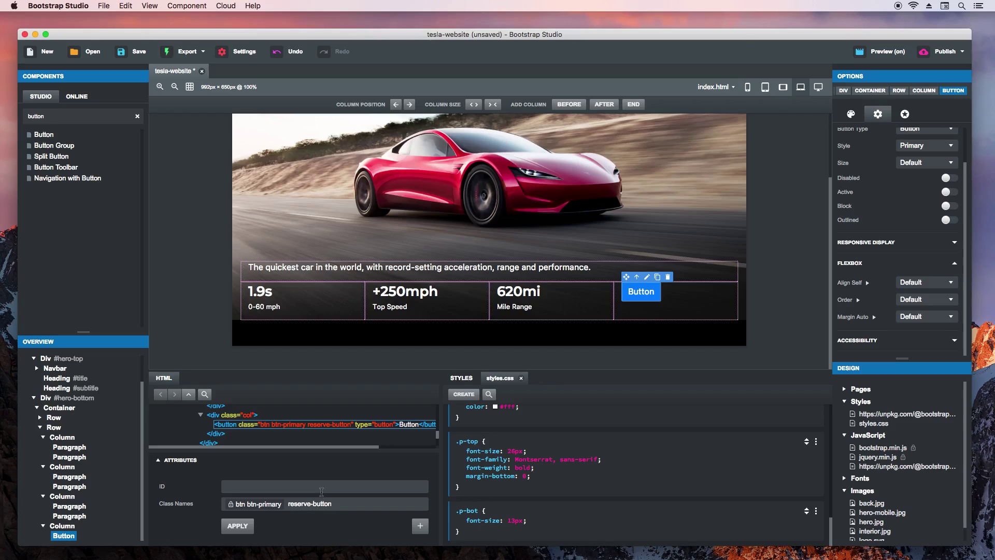
Step: Create a .reserve-button rule in styles.css and choose it as the style target for the button
left_click(463, 394)
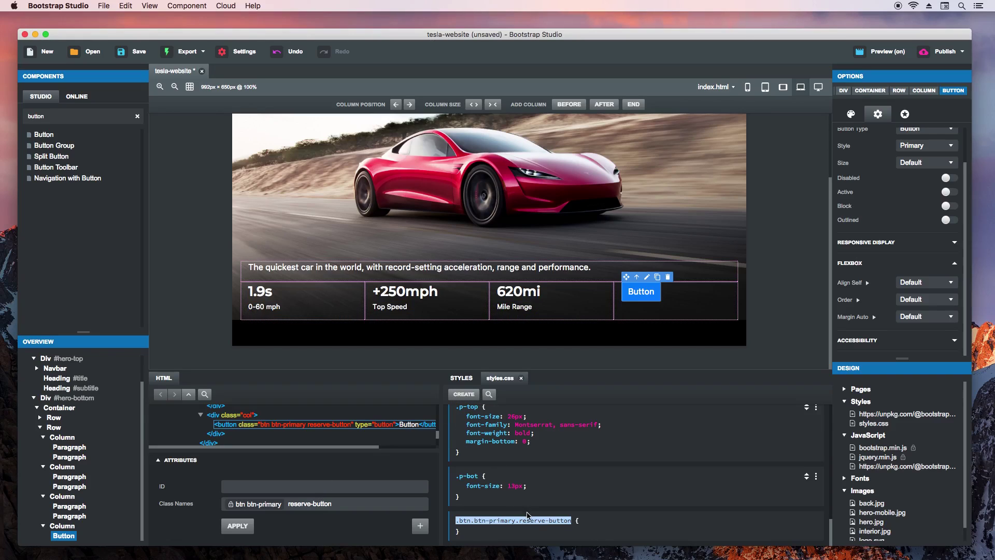
key("Left")
key("super+shift+Left")
key("BackSpace")
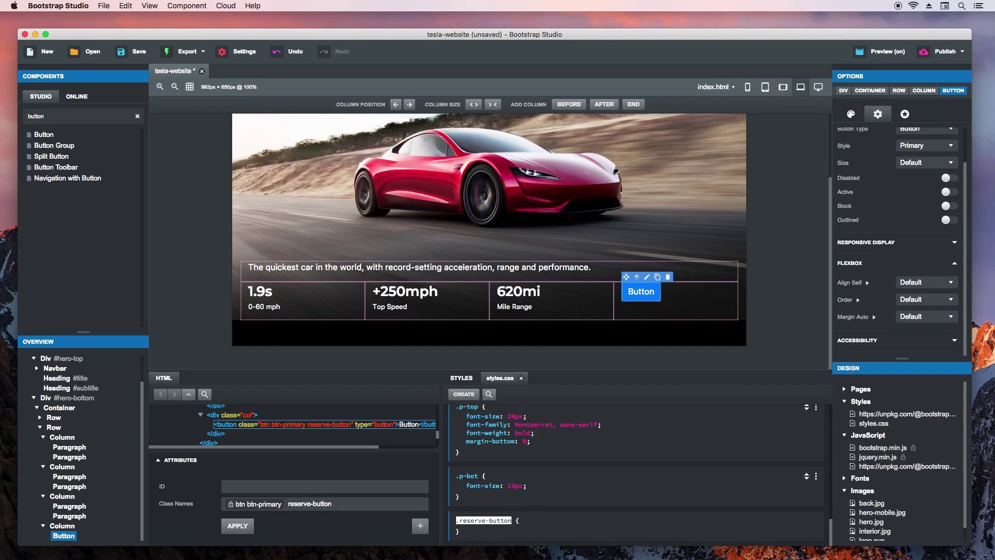
key("Return")
key("Escape")
left_click(850, 114)
left_click(861, 136)
left_click(869, 172)
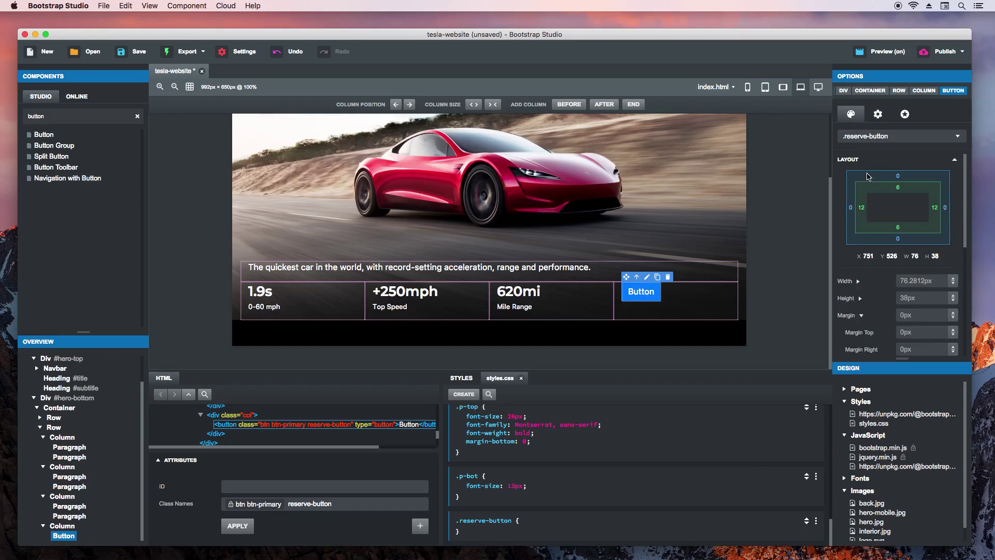
Step: Enable the Block option on the fourth column's button so it fills the column width
left_click(877, 115)
scroll(961, 181, "up", 2)
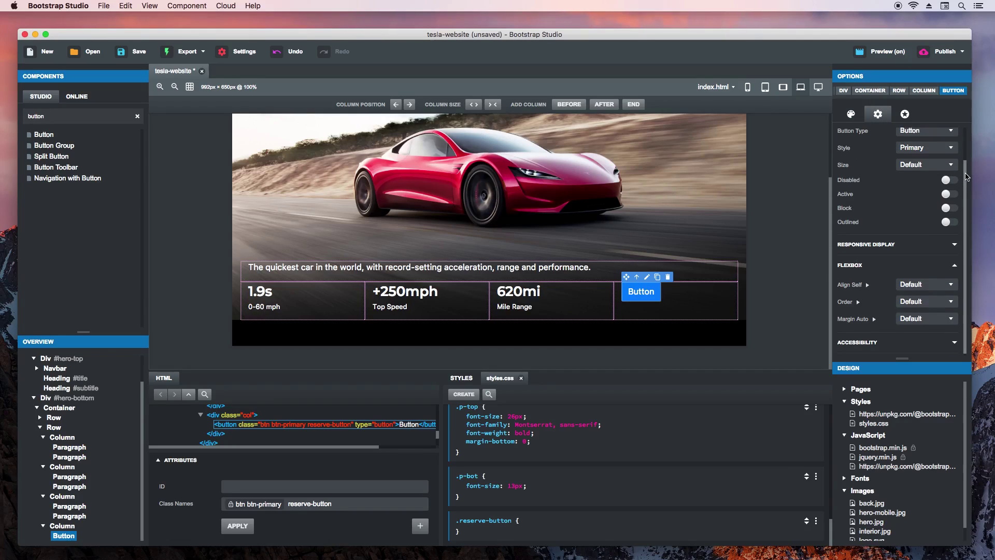
left_click(947, 220)
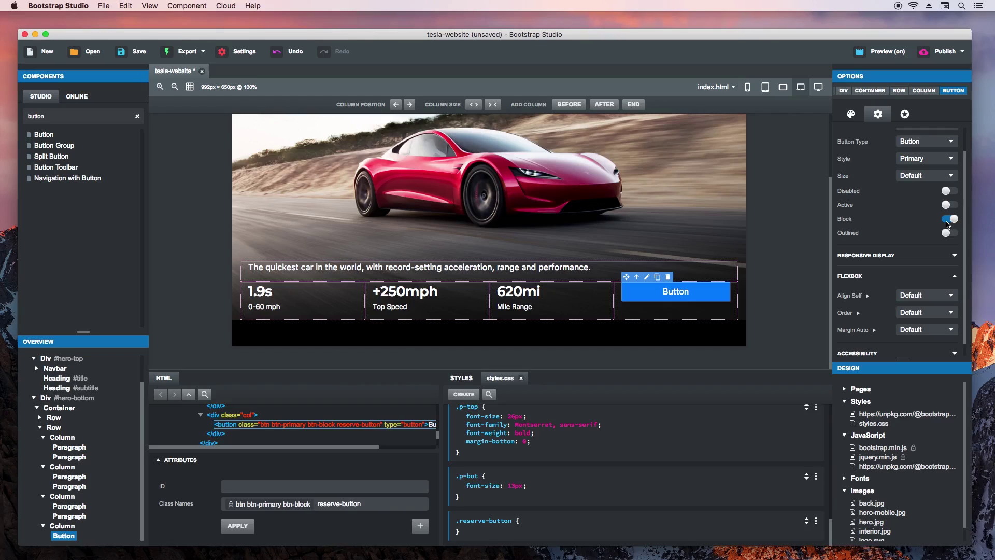
Step: Set the .reserve-button background color to fully transparent, rgba(0,98,204,0)
left_click(851, 115)
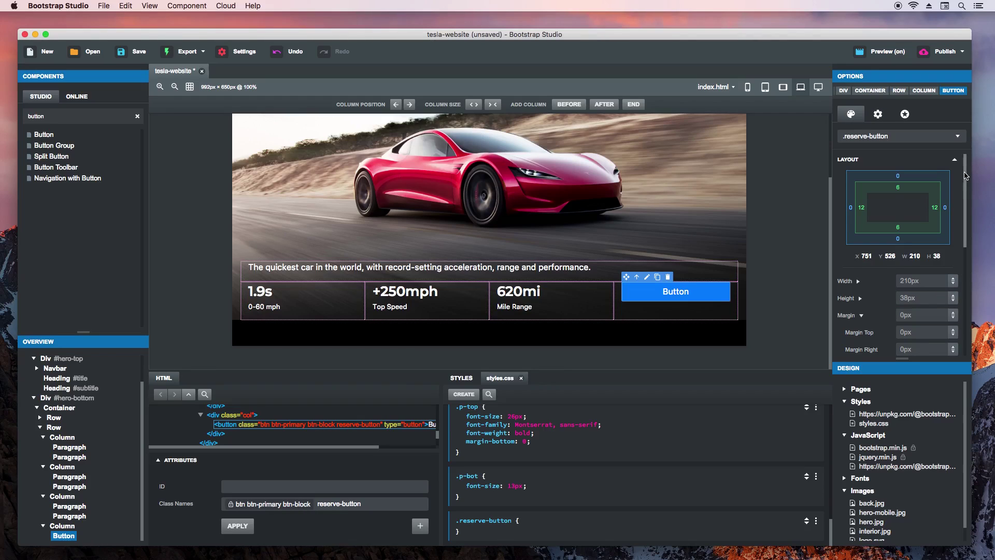
scroll(959, 264, "down", 4)
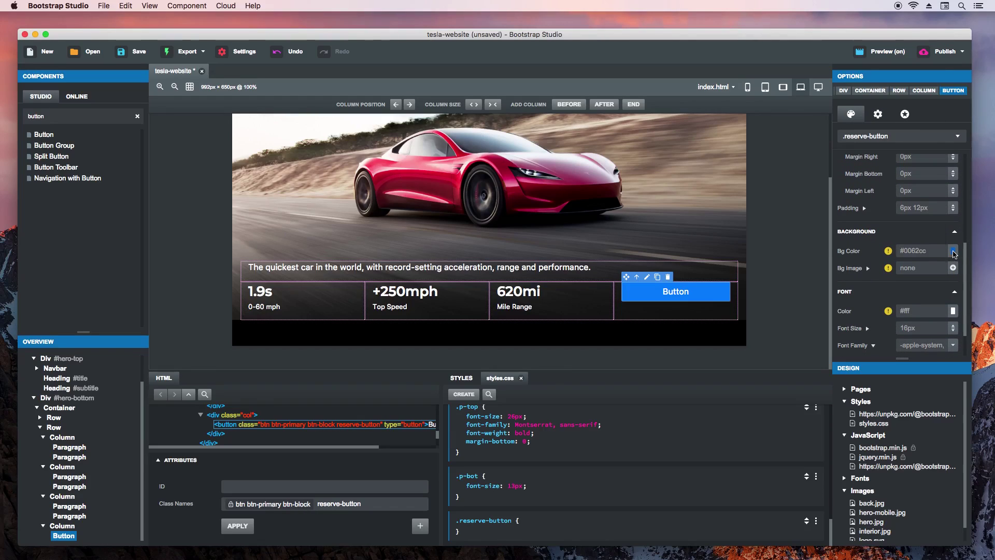
left_click(953, 251)
left_click_drag(925, 189, 827, 193)
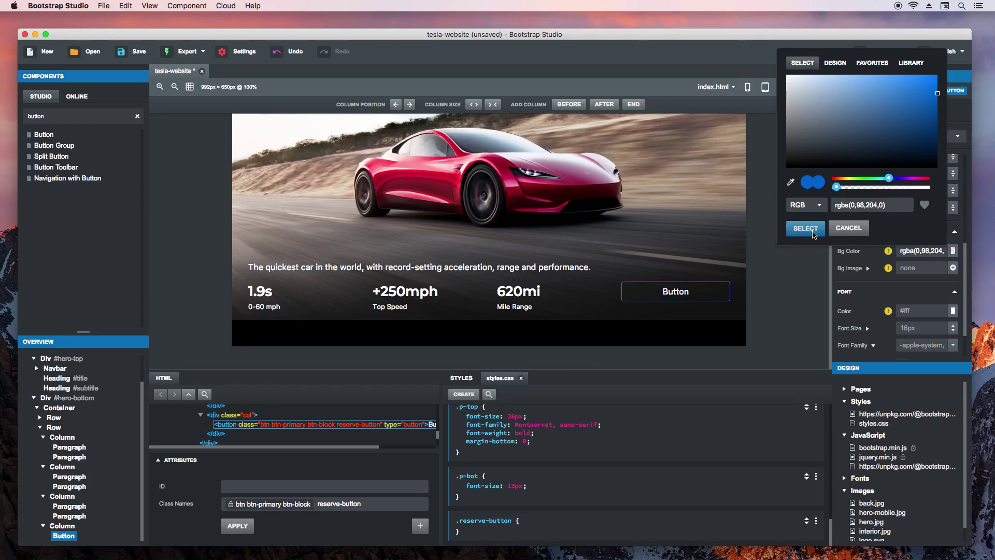
left_click(805, 228)
Step: Add the border property 3px solid #fff to the .reserve-button rule
scroll(830, 532, "down", 1)
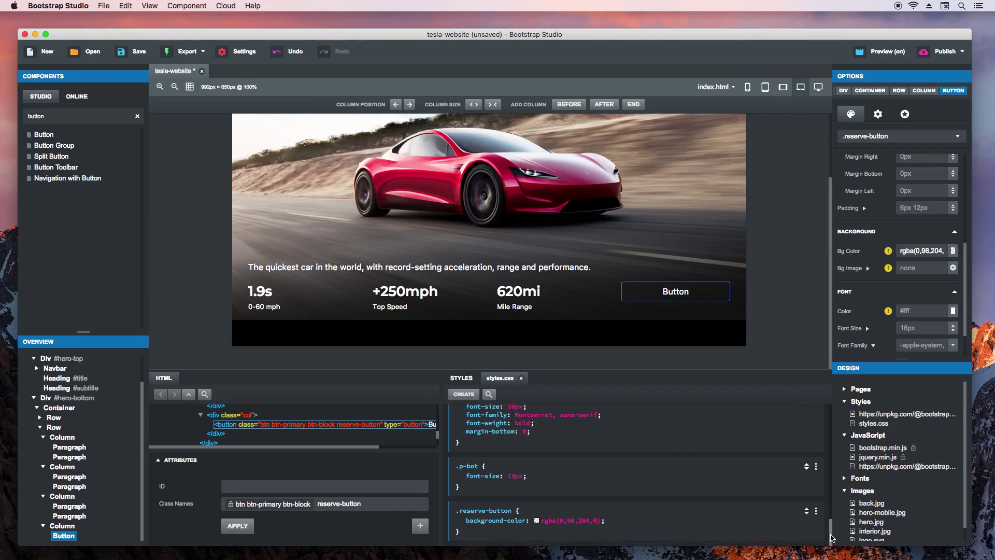
left_click(632, 527)
type("border: ;")
key("Tab")
type("3px")
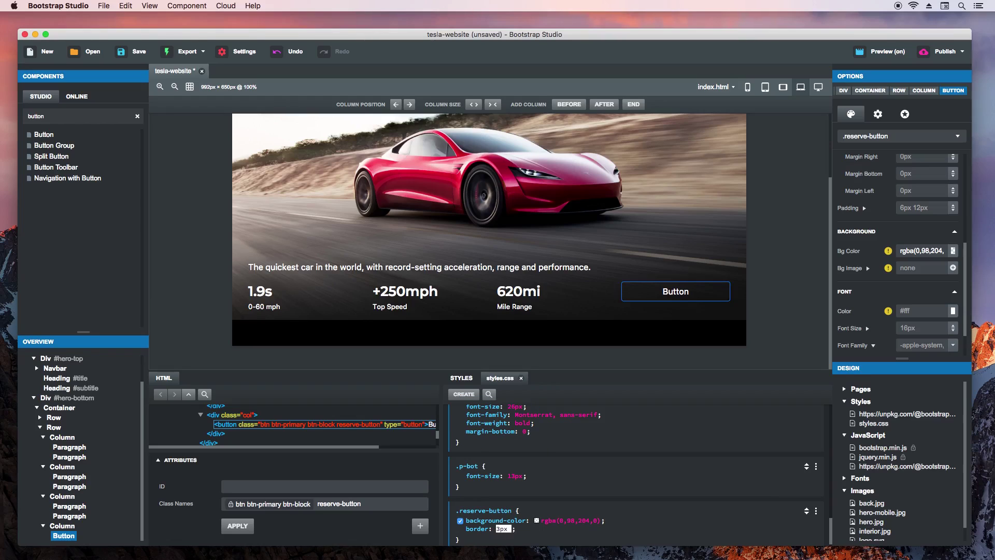
type(" solid #fff")
key("Return")
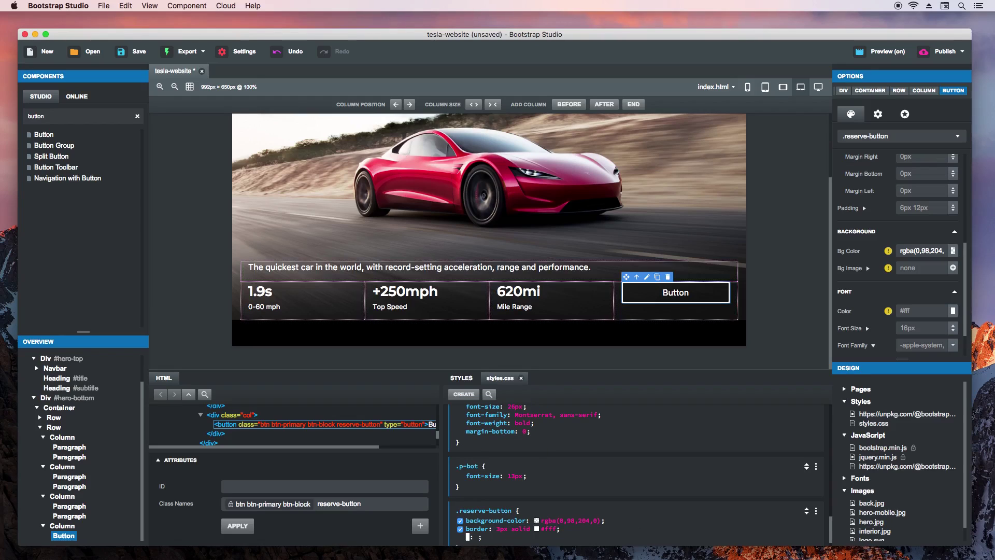
Step: Add a border-radius of 30px to the .reserve-button rule
type("border-radius")
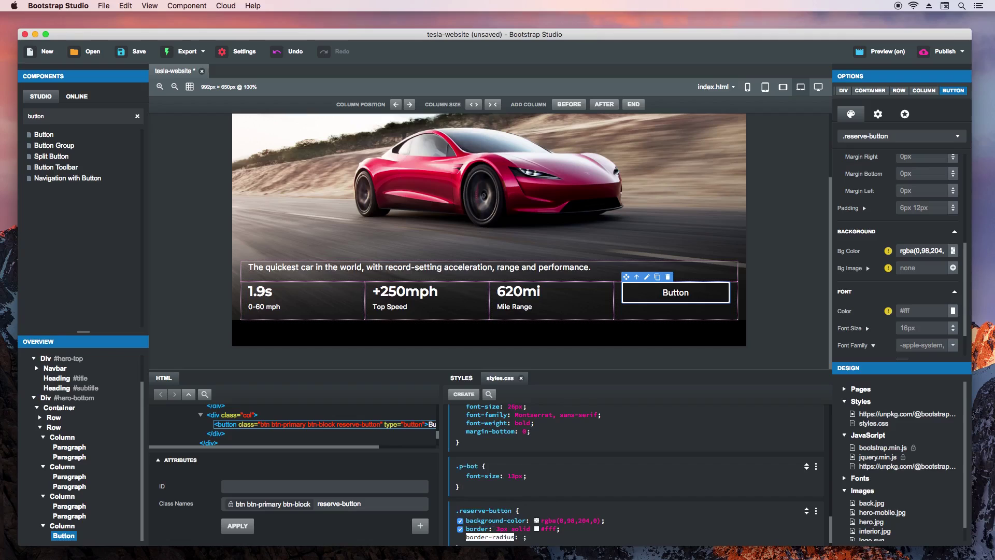
key("Tab")
type("30px")
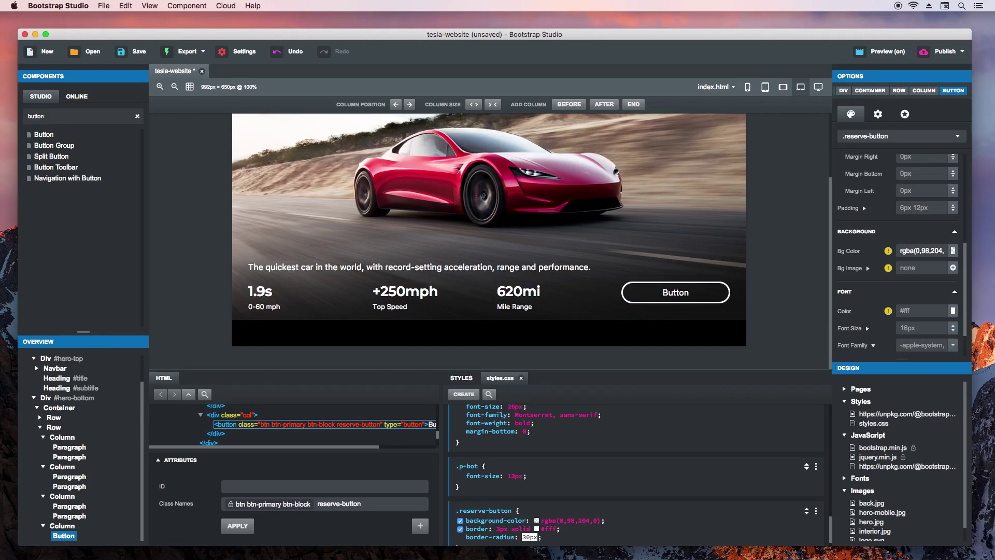
key("Return")
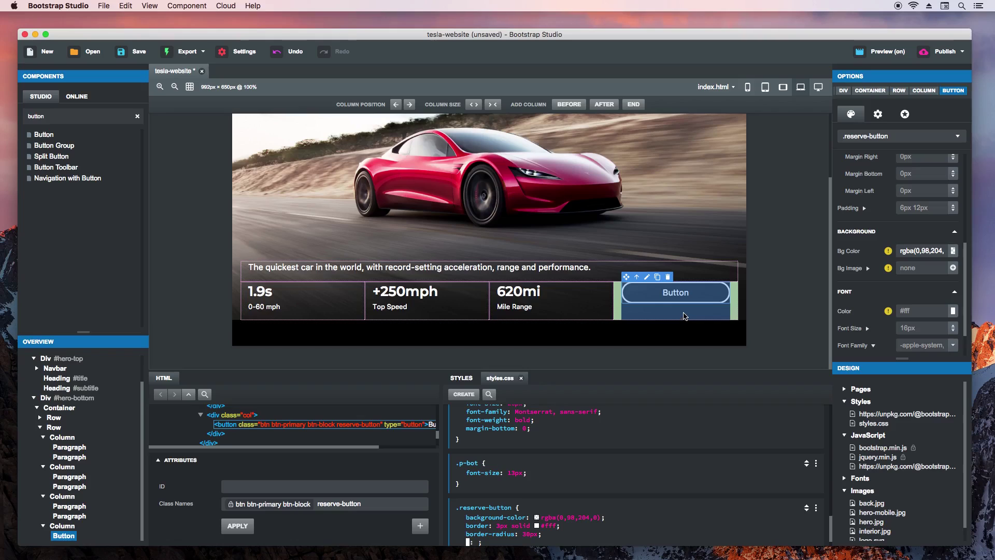
Step: Set the vertical alignment of the column containing the button to Center
left_click(685, 316)
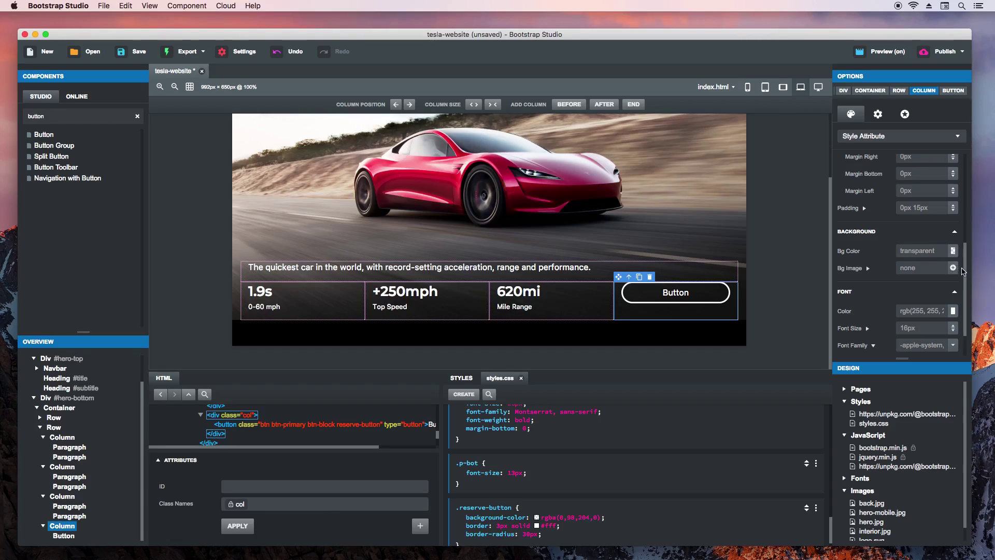
scroll(961, 269, "up", 5)
left_click(885, 118)
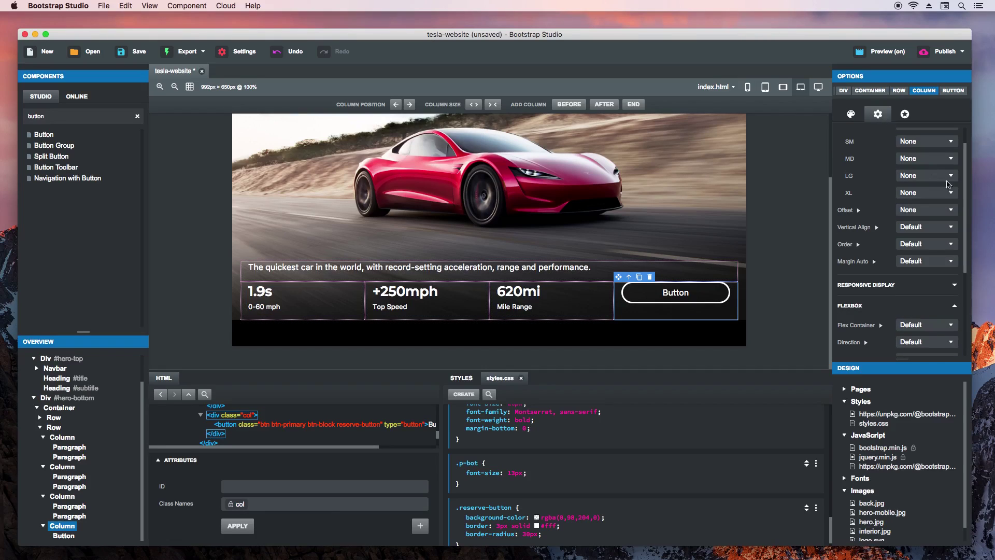
left_click(912, 230)
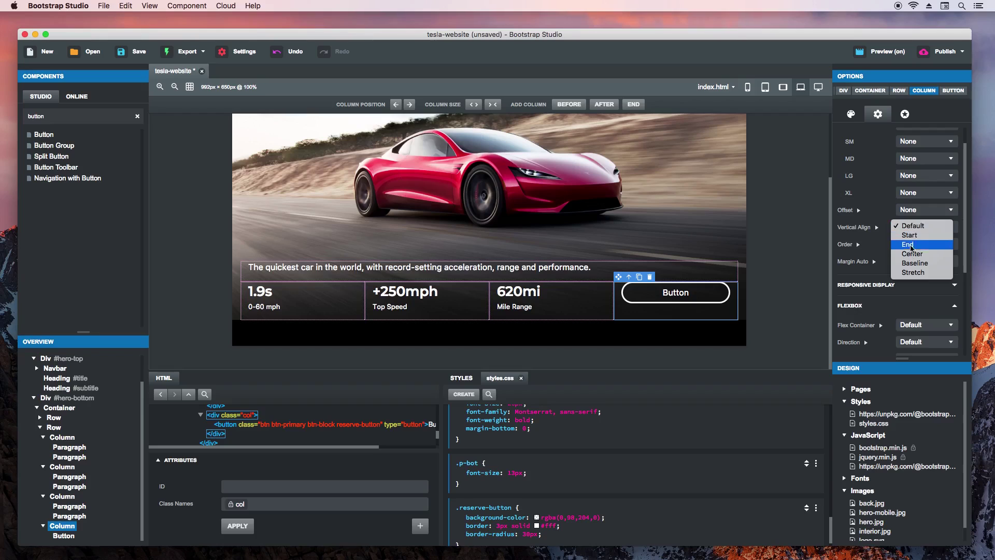
left_click(912, 256)
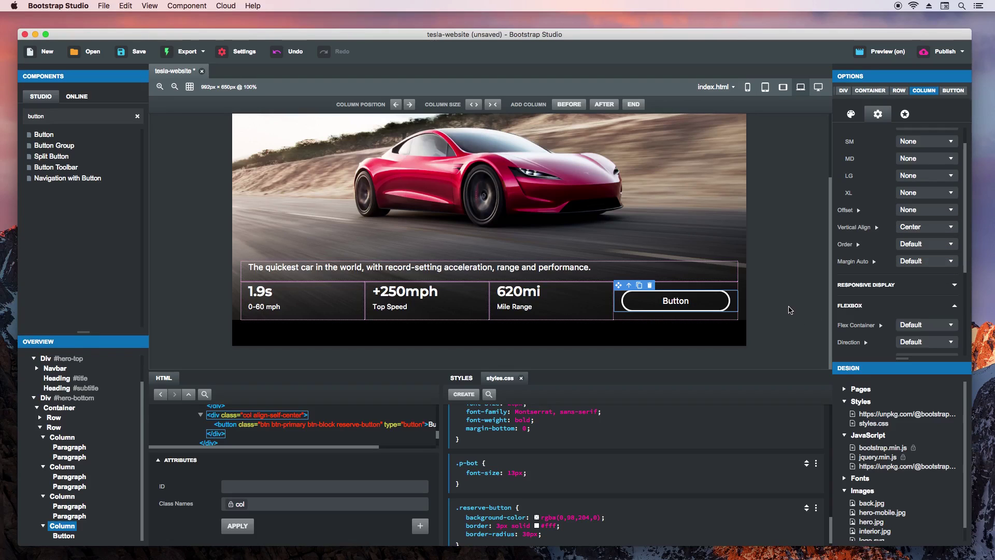
Step: Check the Tesla reference page, then insert an Icon component before the first column's "1.9s" text, separated by a space
key("super+Tab")
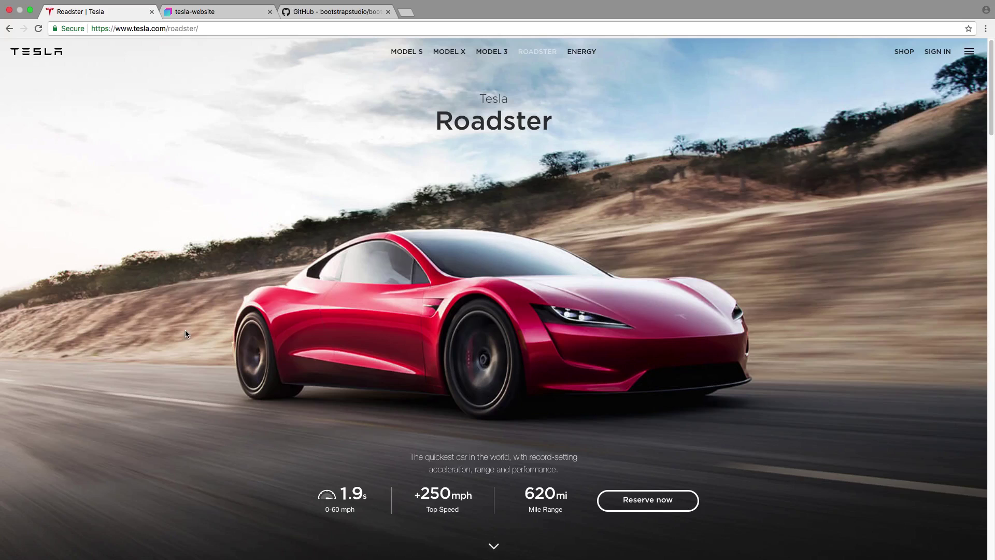
key("super+Tab")
double_click(72, 117)
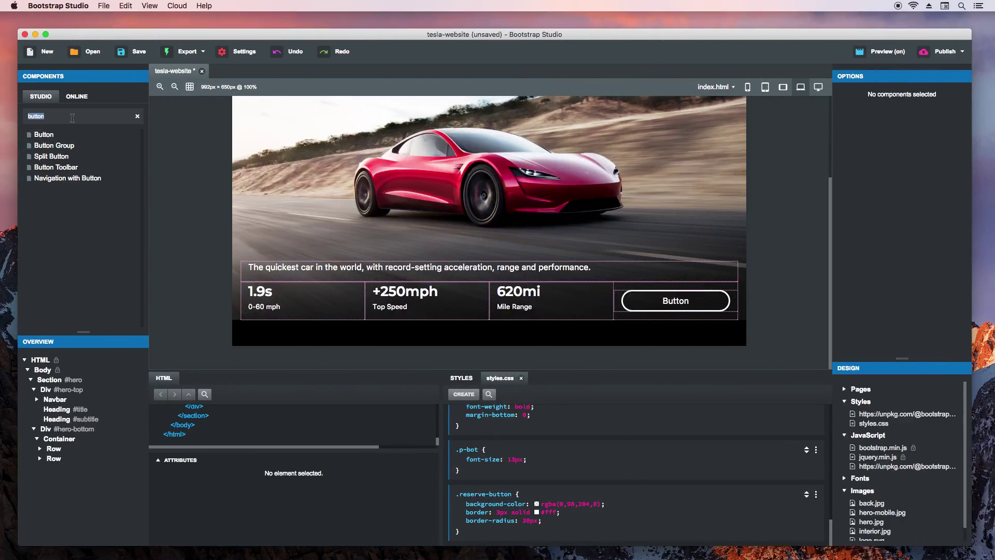
type("icon")
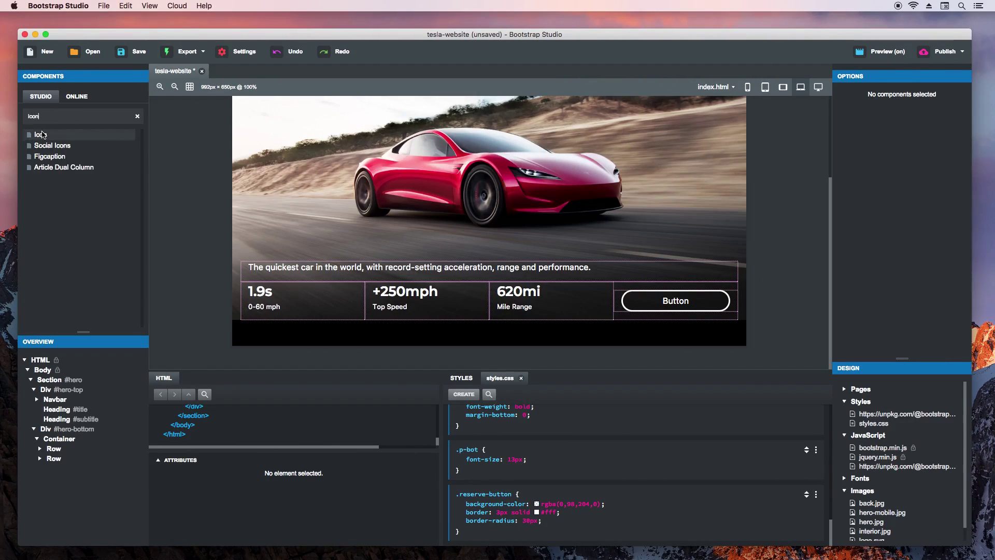
left_click_drag(251, 294, 254, 293)
double_click(276, 291)
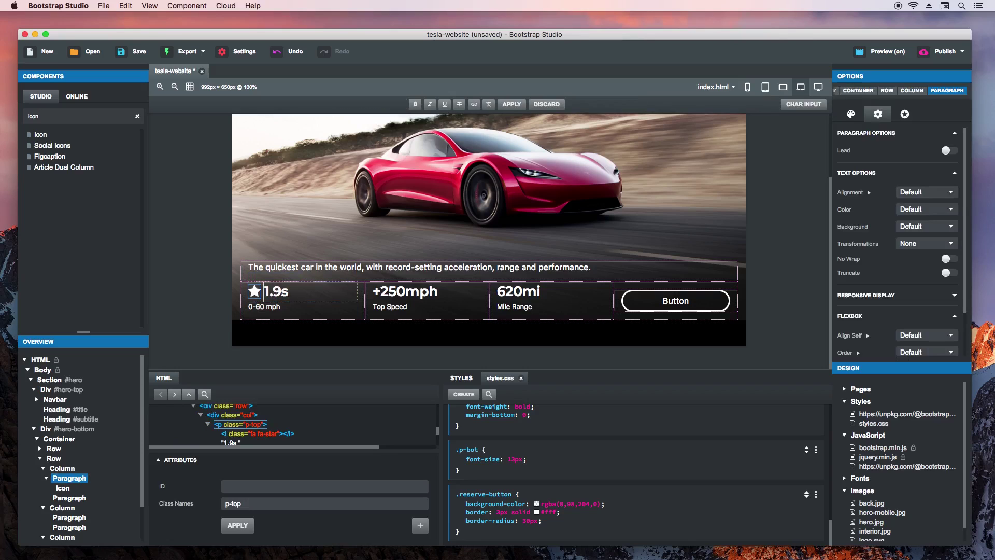
left_click(275, 291)
Step: Open the icon chooser for the star beside "1.9s" and search the Ionicons set for "speed"
left_click(255, 295)
double_click(255, 294)
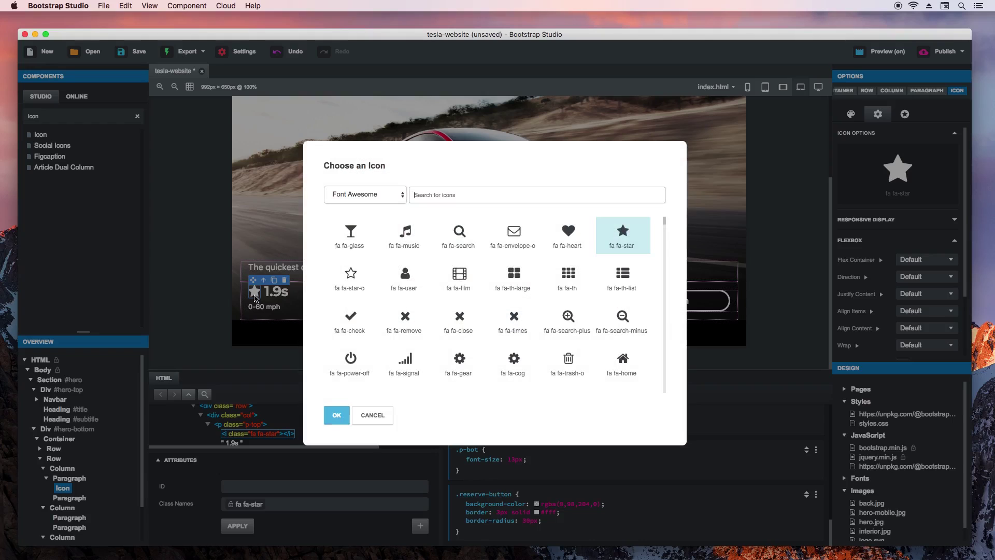
left_click_drag(664, 224, 666, 267)
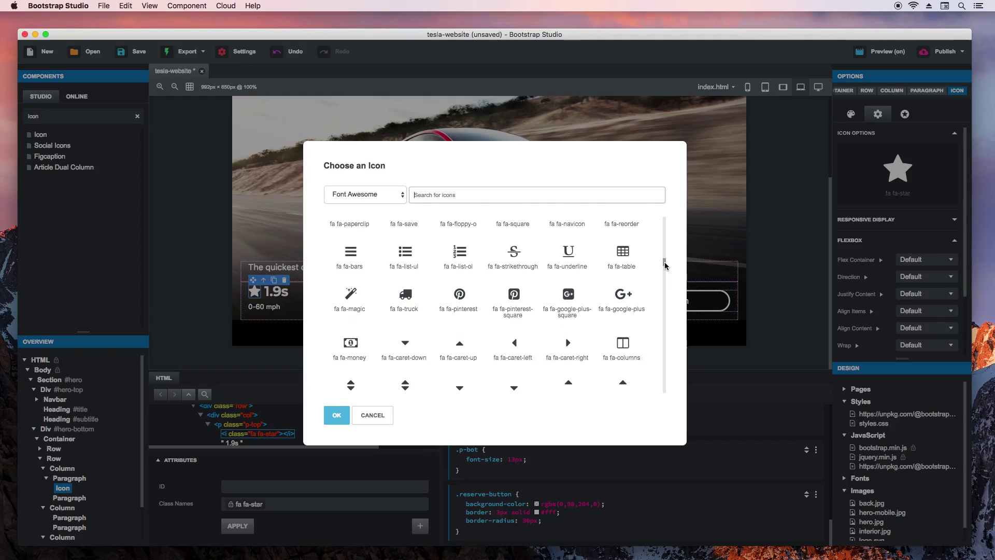
left_click(380, 194)
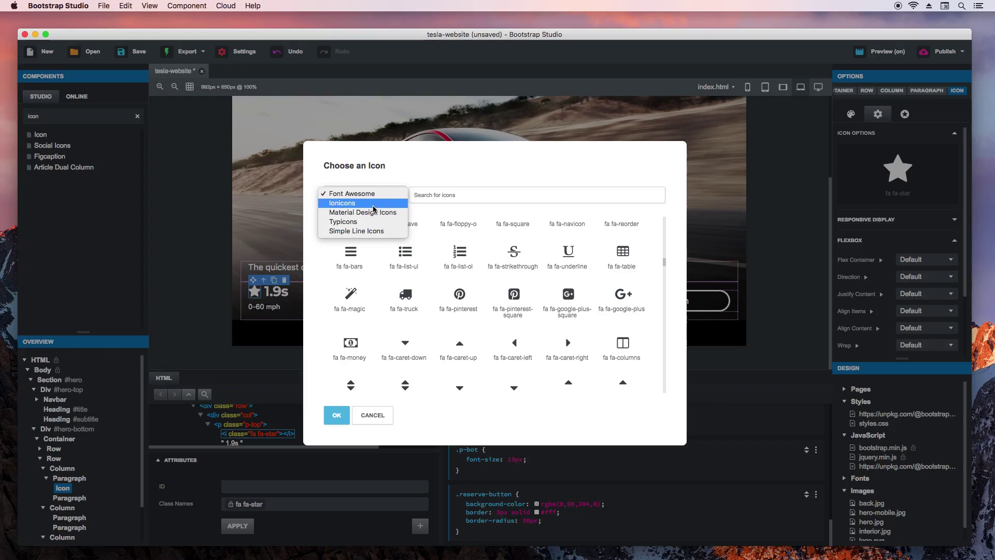
left_click(373, 204)
left_click(449, 195)
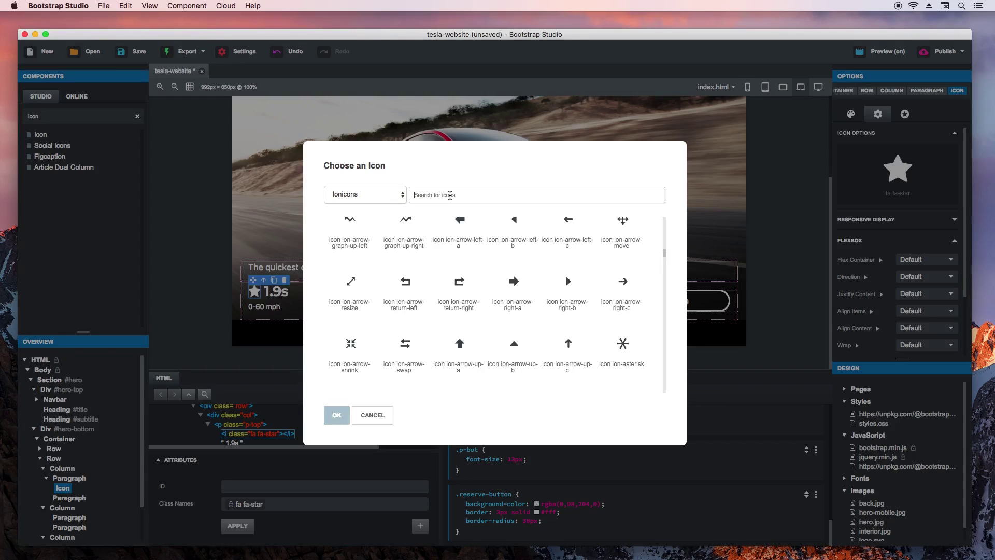
type("speed")
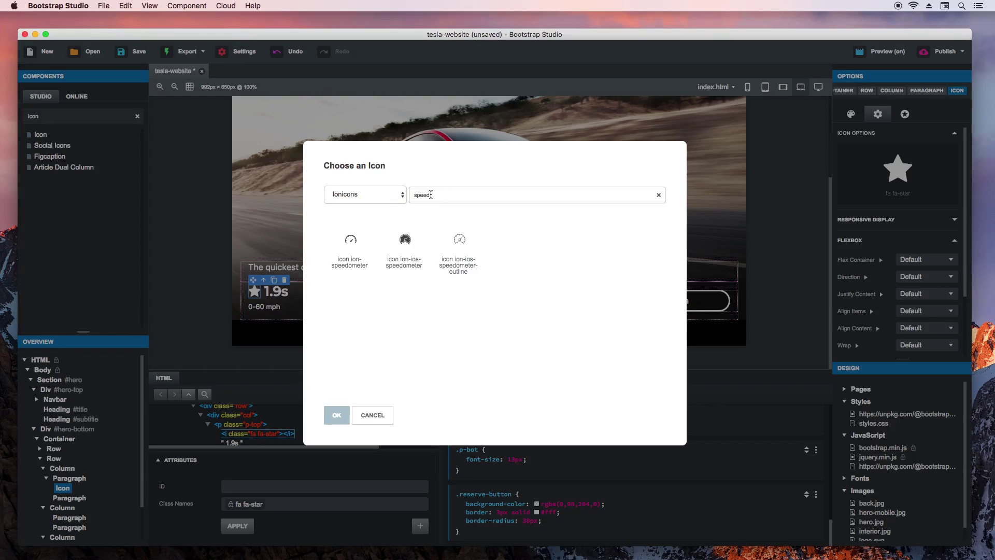
Step: Set the icon beside 1.9s to the Ionicons ion-speedometer and compare the section with the original Tesla Roadster page in the browser
left_click(351, 250)
left_click(337, 415)
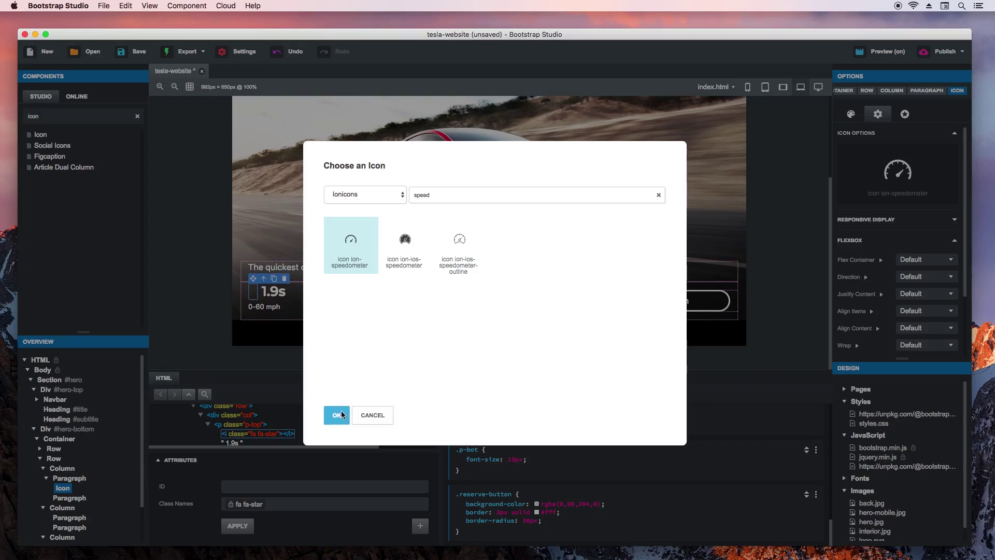
left_click(773, 326)
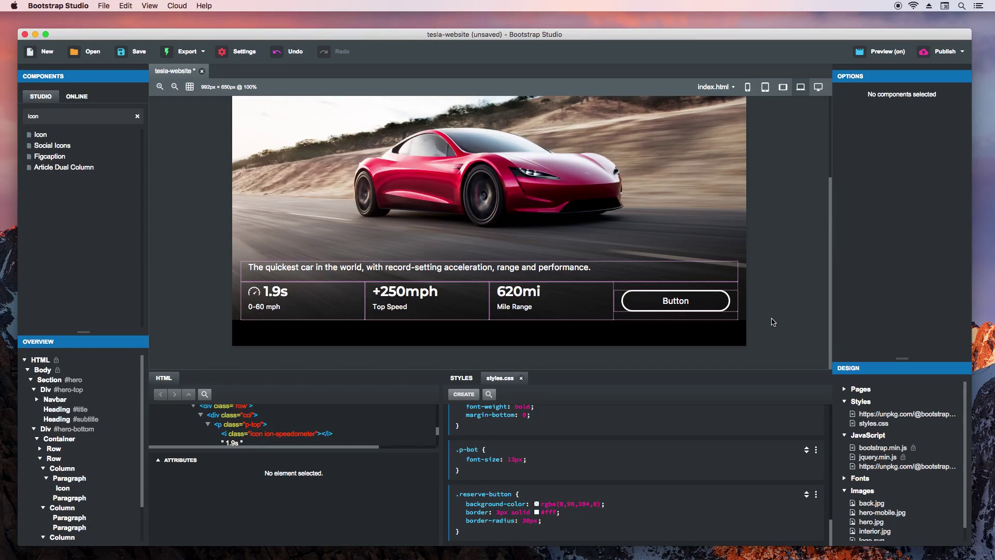
key("ctrl+Right")
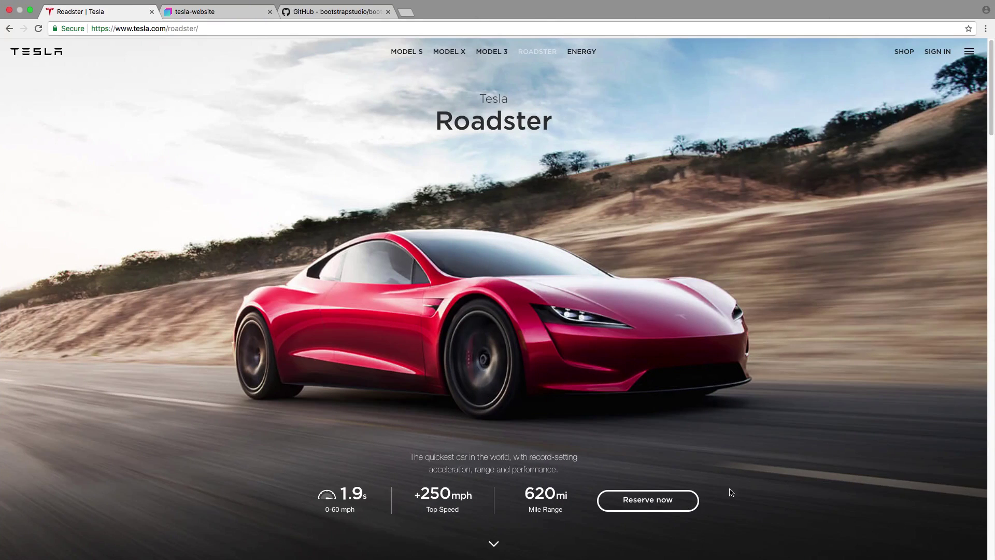
key("ctrl+Left")
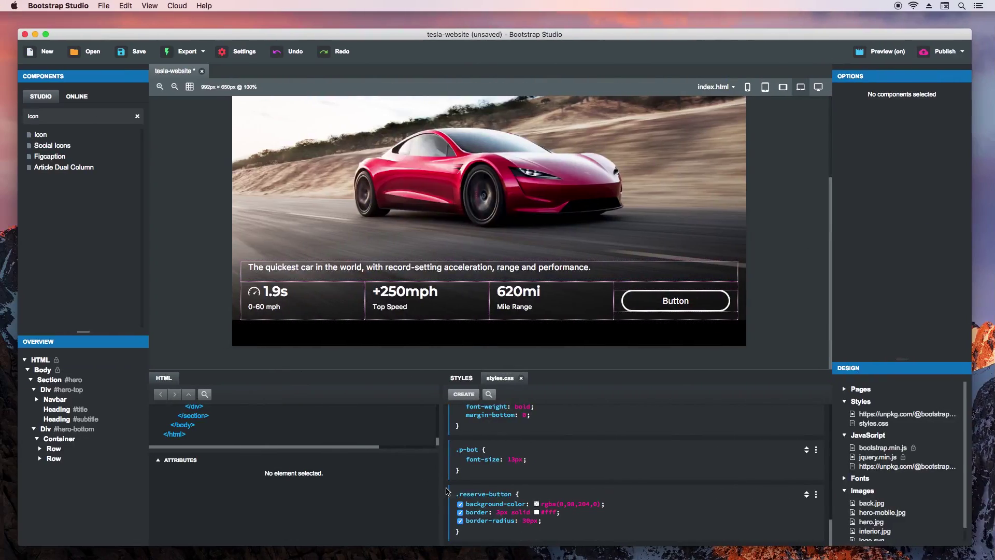
Step: Add a third row containing a single column to the container inside the hero-bottom div
left_click(58, 440)
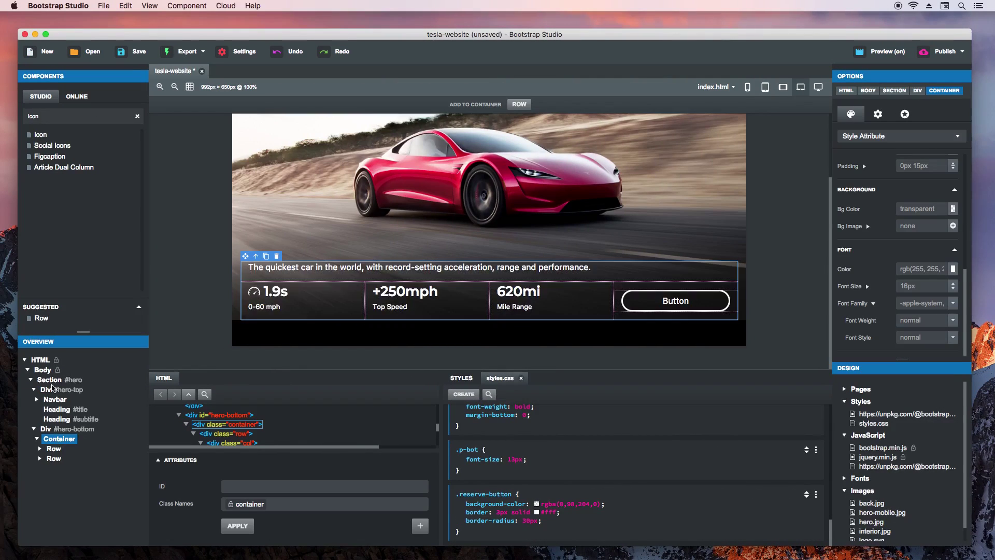
left_click(51, 317)
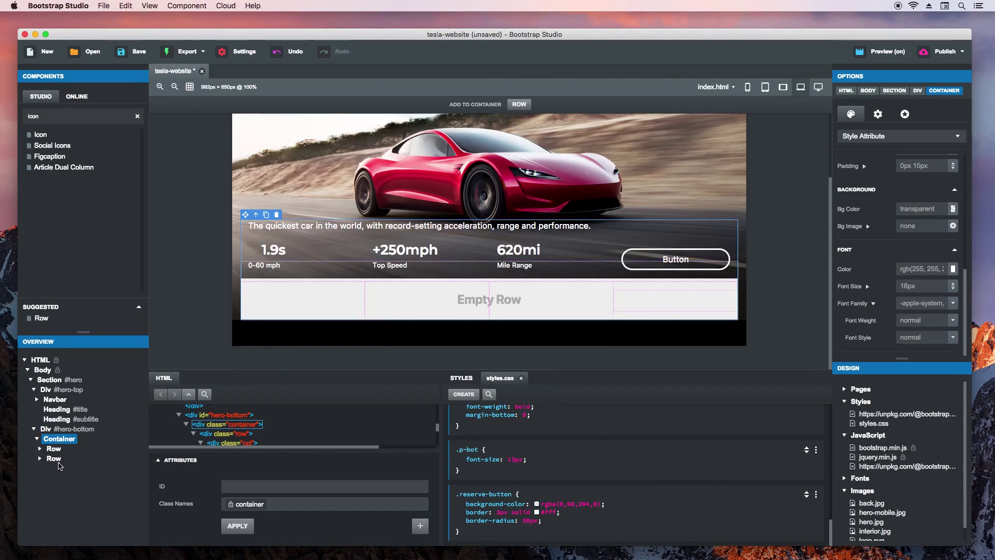
left_click(46, 308)
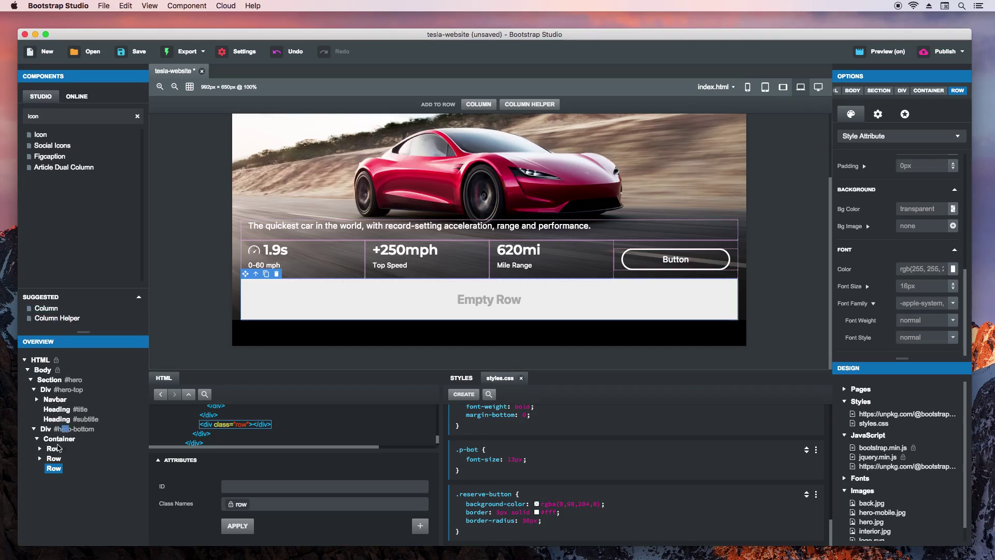
left_click(62, 478)
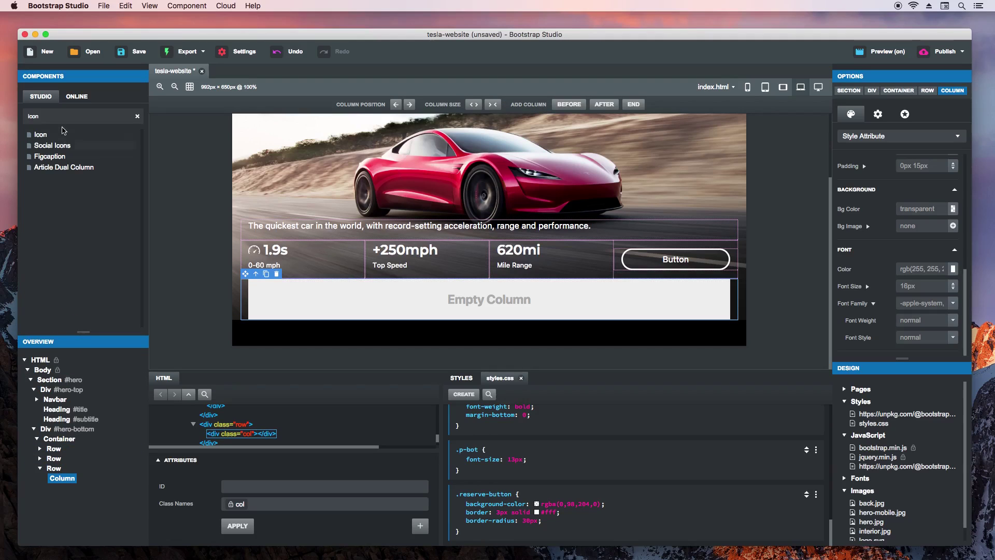
Step: Insert a Button component into the new column and give it the class name arrow-button
type("button")
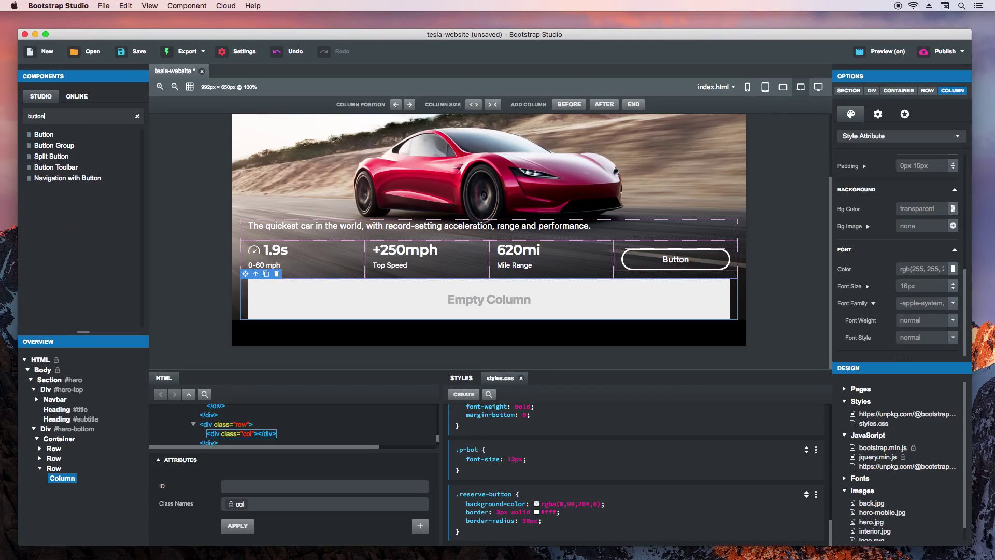
left_click_drag(44, 134, 68, 487)
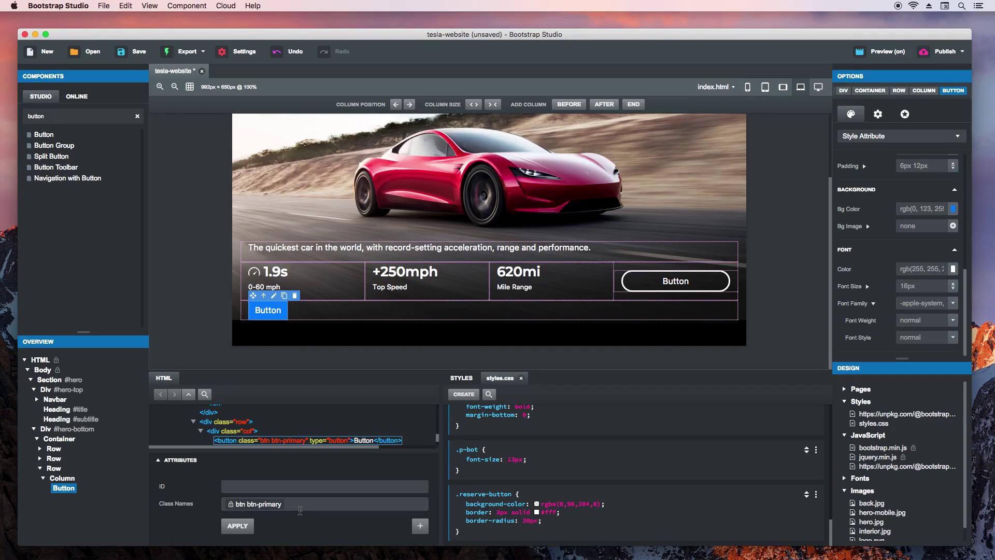
type("arrow-button")
key("Return")
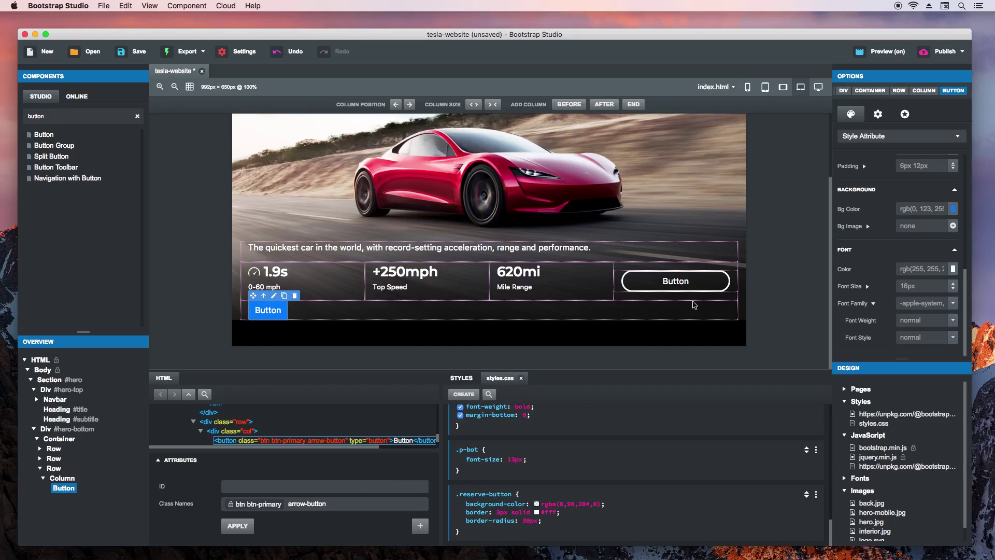
Step: Set the new button's style to Link and make it a block button
left_click(878, 116)
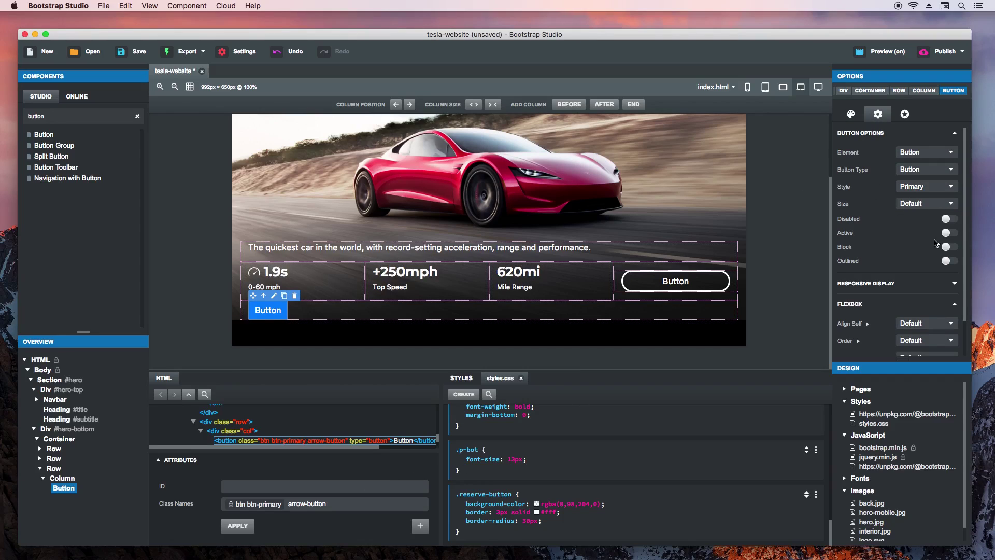
left_click(926, 187)
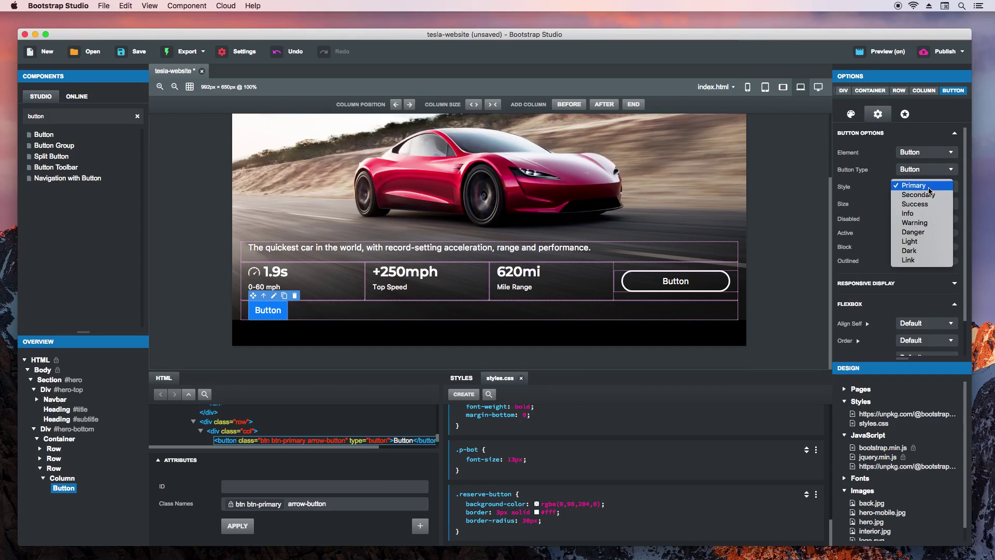
left_click(918, 260)
left_click(946, 247)
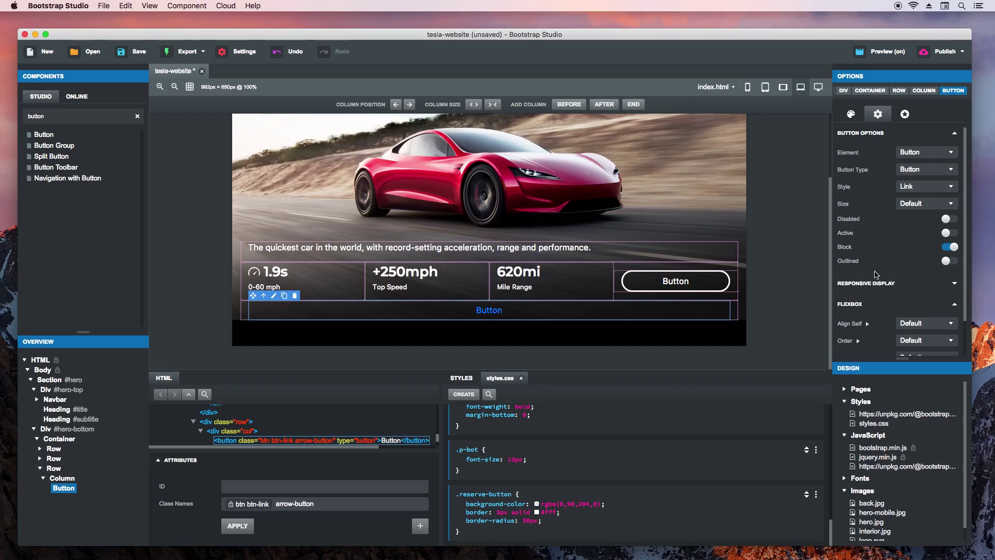
Step: Create a .btn.btn-link.btn-block.arrow-button rule in styles.css and set its font color to rgb(255,255,255)
left_click(463, 394)
left_click(609, 527)
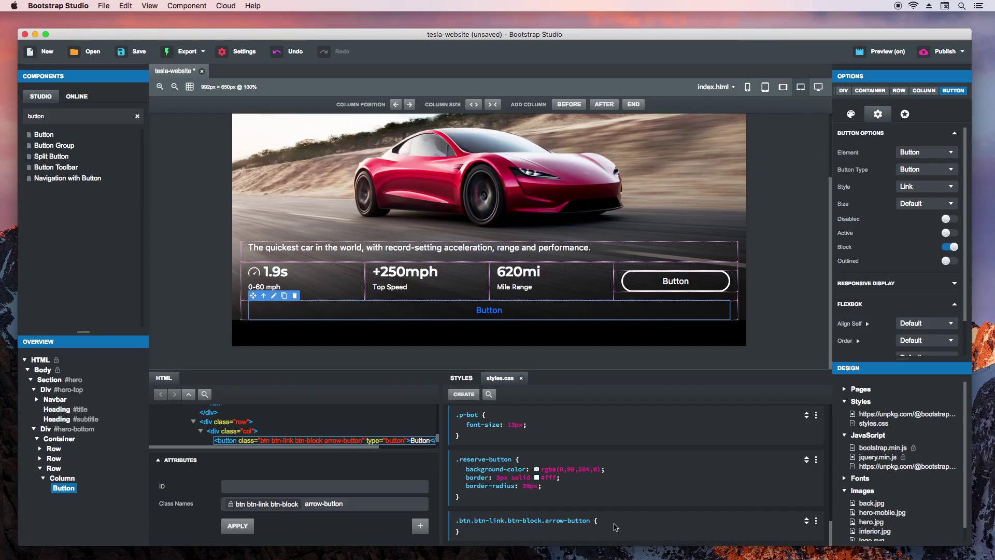
left_click(851, 114)
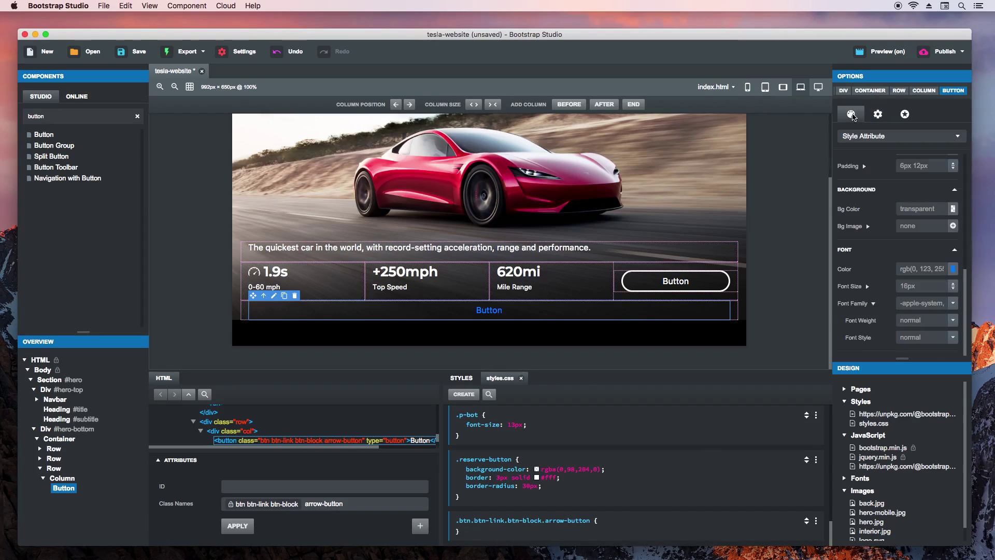
left_click(862, 139)
left_click(862, 168)
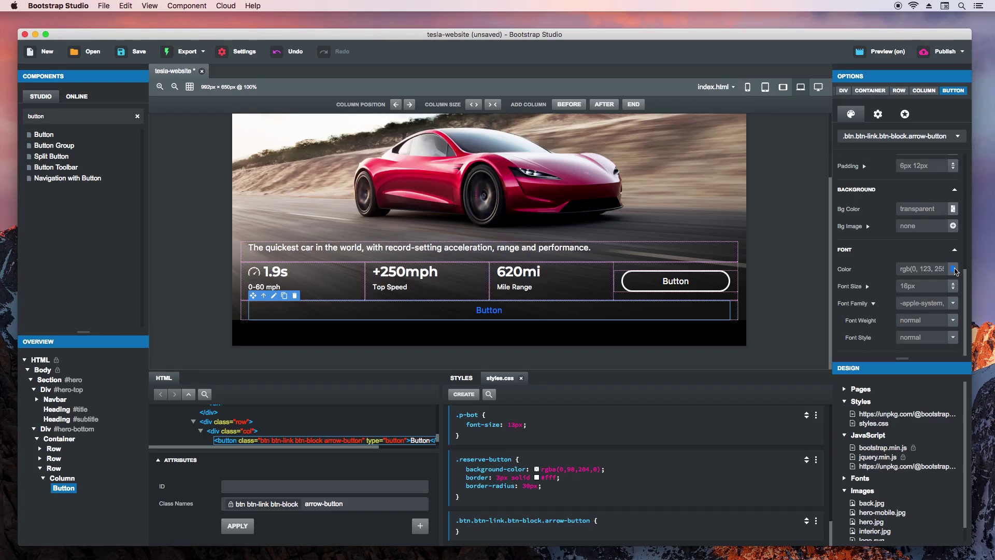
left_click(954, 268)
left_click(788, 95)
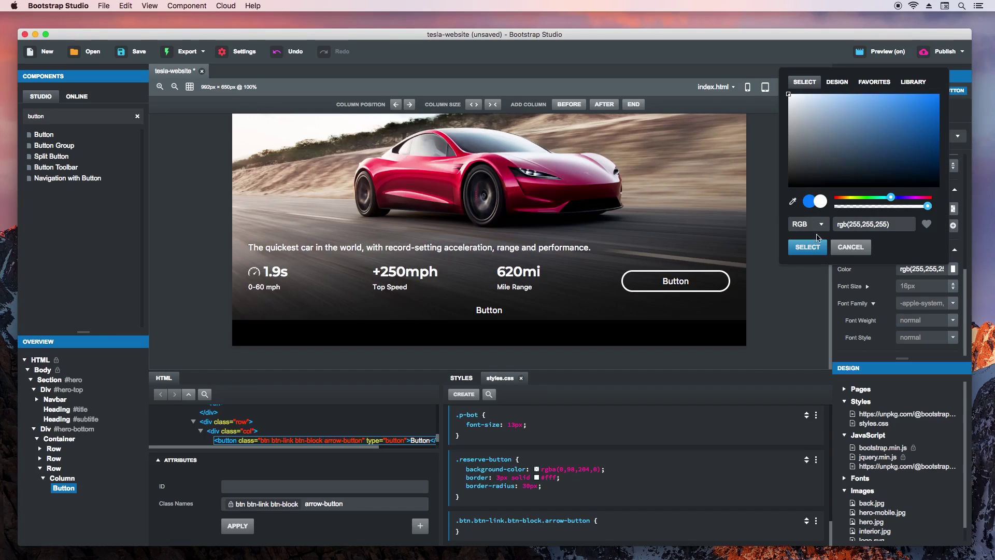
left_click(807, 246)
left_click(639, 530)
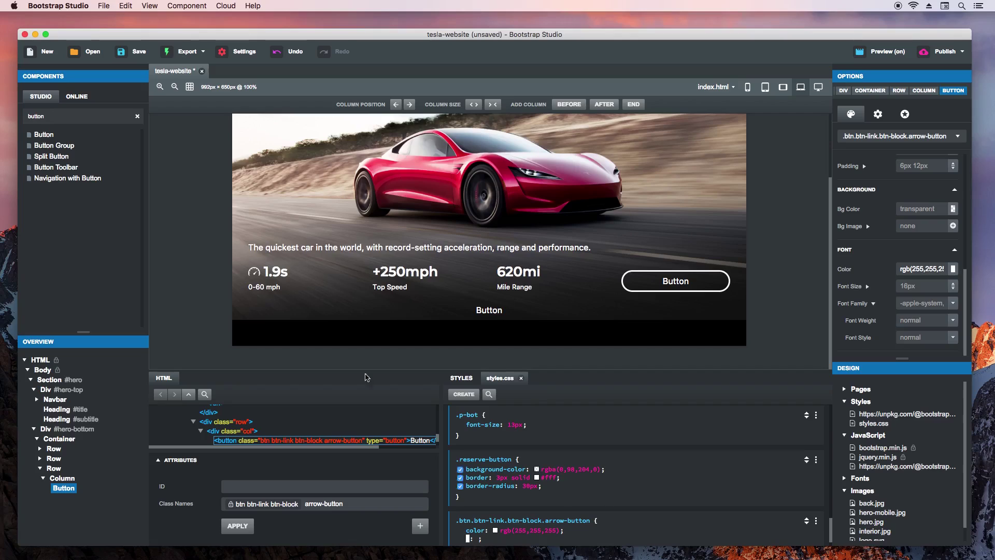
Step: Insert an Icon component into the arrow button and delete the button's text label
double_click(61, 121)
type("icon")
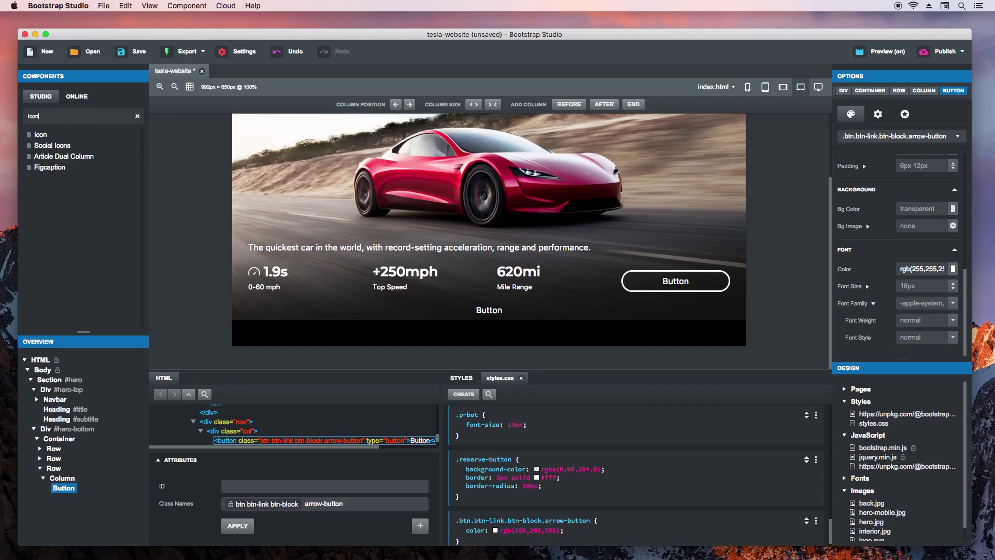
left_click_drag(132, 181, 494, 313)
double_click(499, 313)
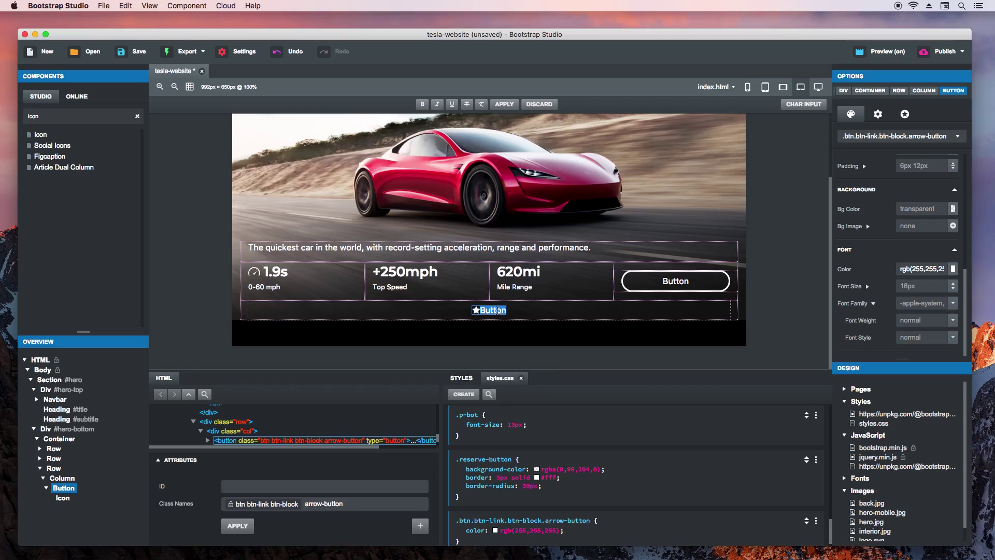
key("BackSpace")
Step: Replace the button's star icon with the Ionicons ion-ios-arrow-down icon, searching for "arrow down"
double_click(497, 310)
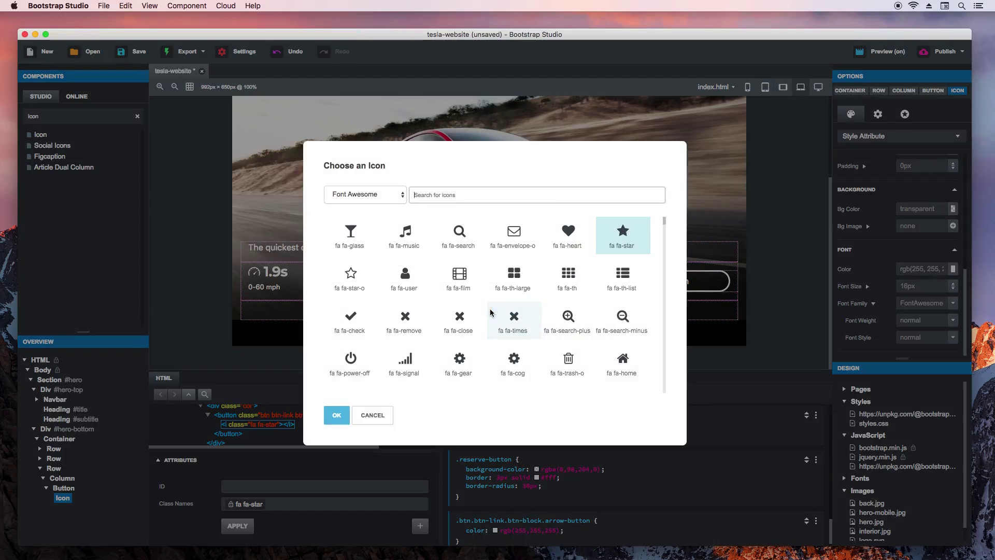
left_click(354, 196)
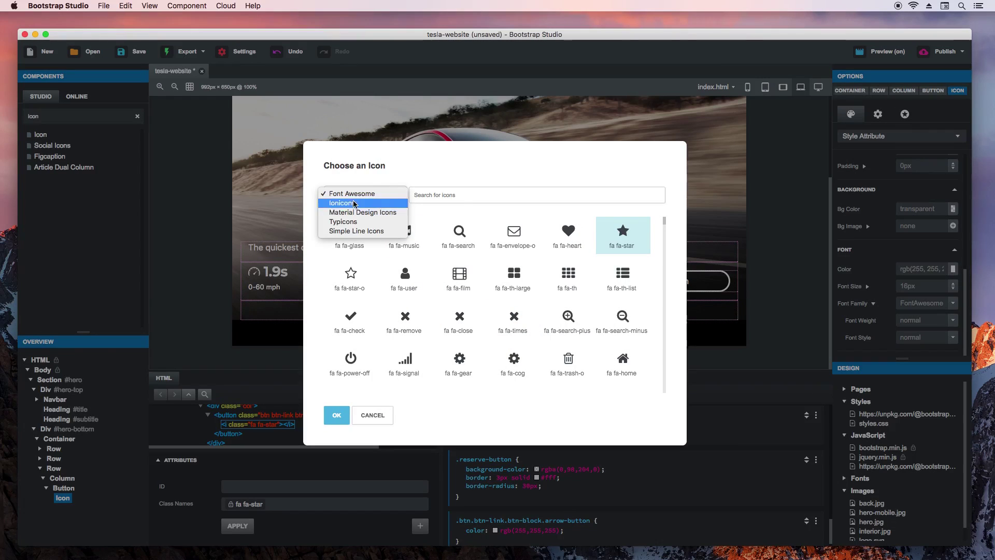
left_click(355, 204)
left_click(460, 194)
type("ar")
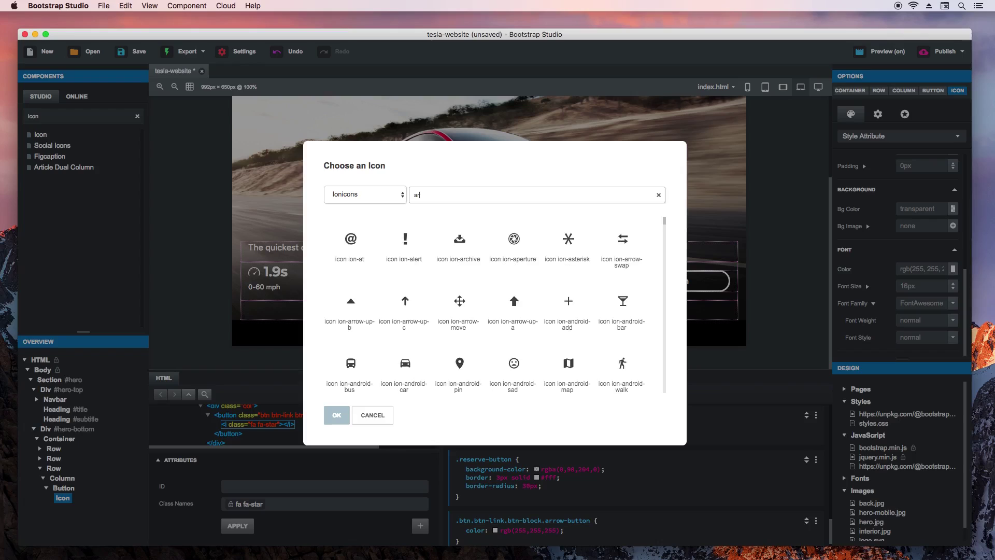
type("row down")
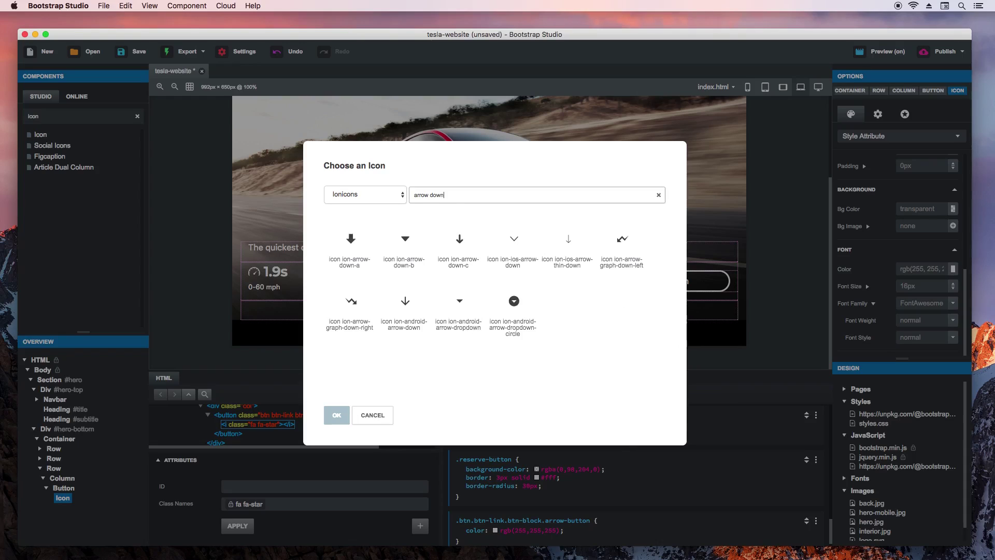
left_click(515, 244)
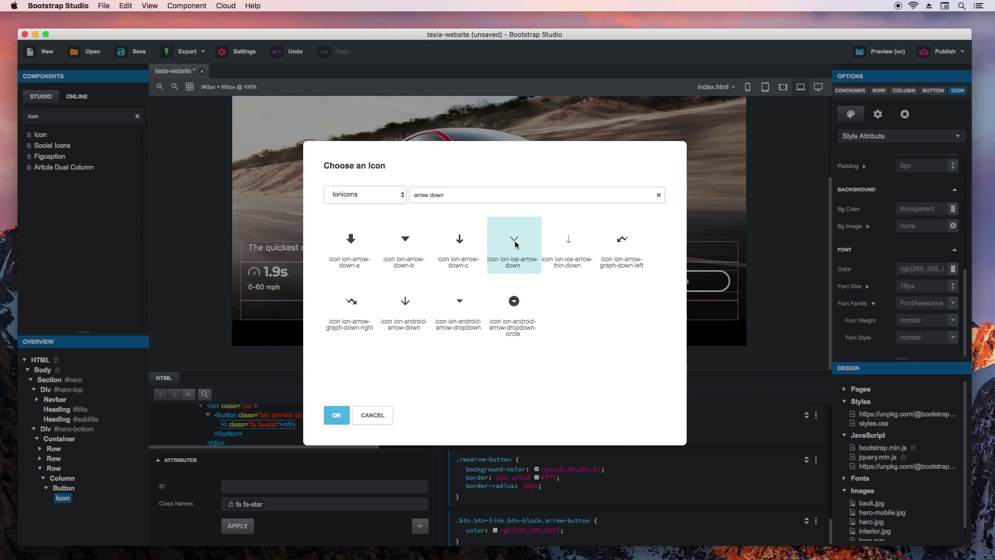
left_click(335, 416)
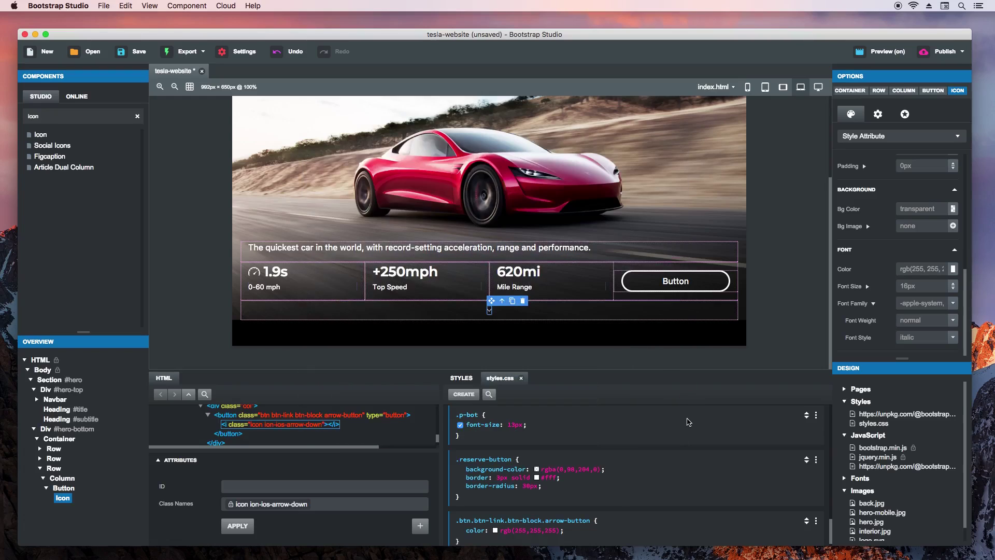
Step: Set the arrow button rule's font size to 32px and compare the browser preview with the original Tesla Roadster page
left_click(106, 487)
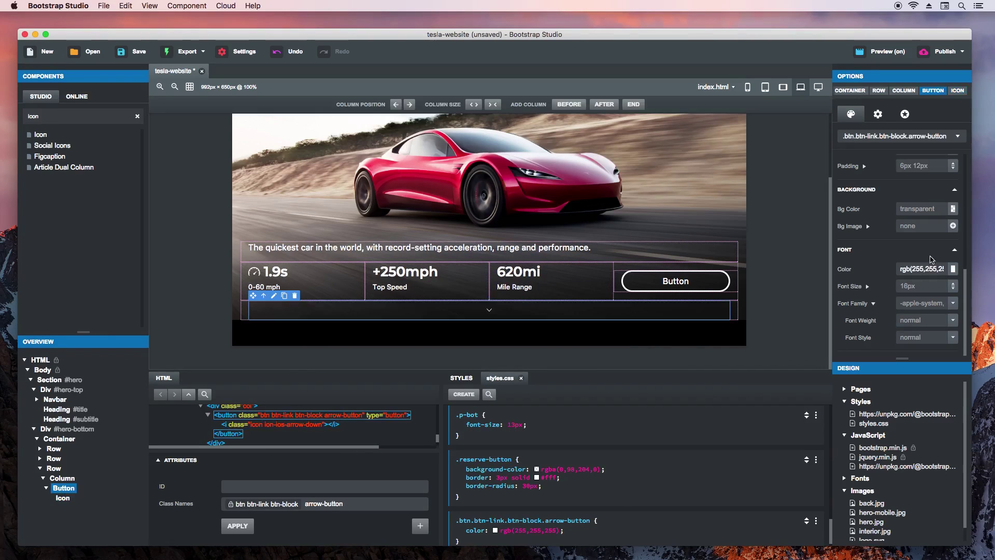
type("32px")
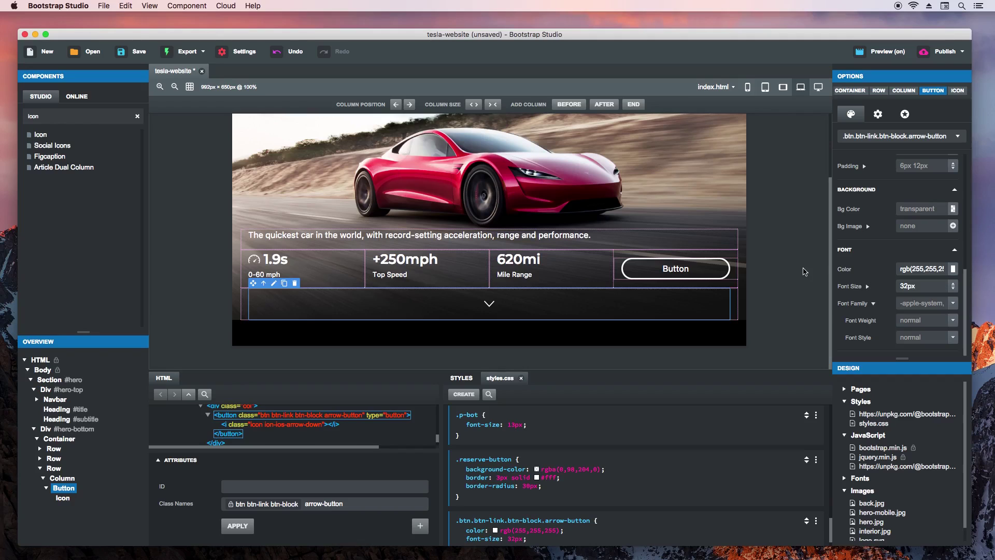
left_click(801, 272)
key("super+Tab")
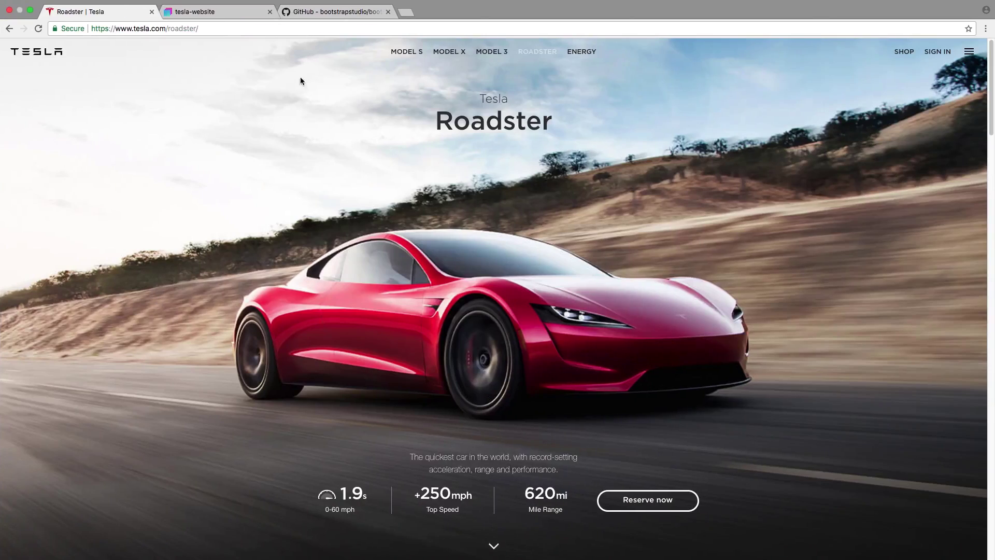
left_click(197, 11)
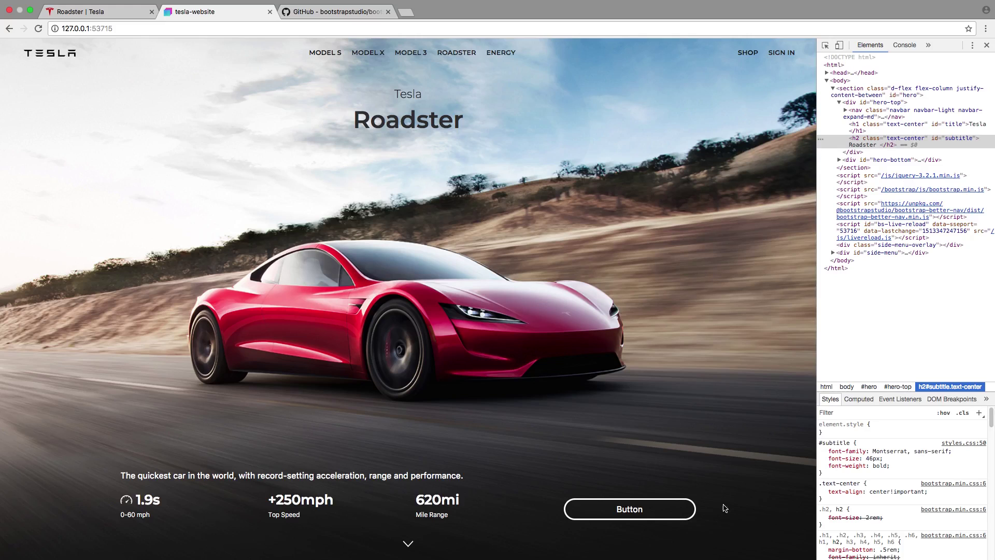
left_click(98, 11)
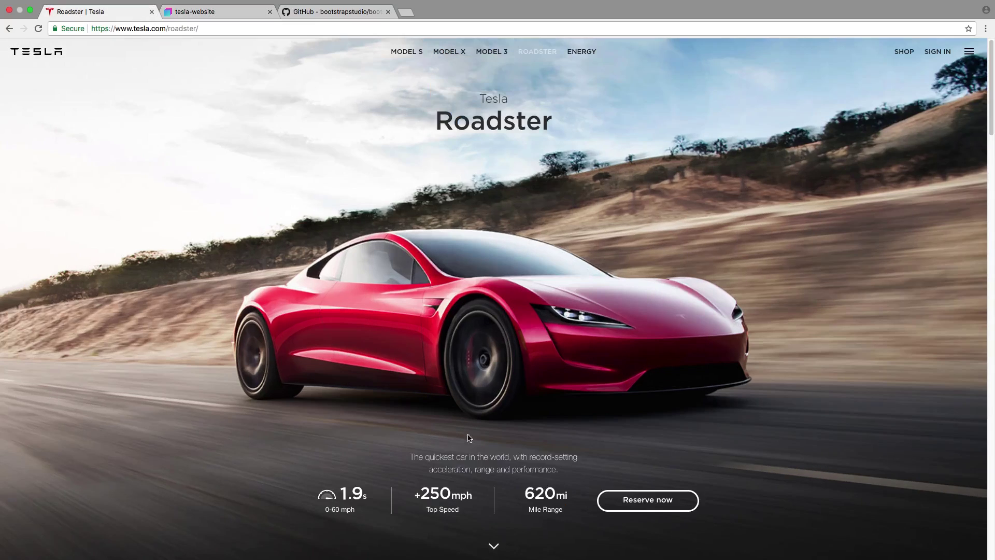
key("super+Tab")
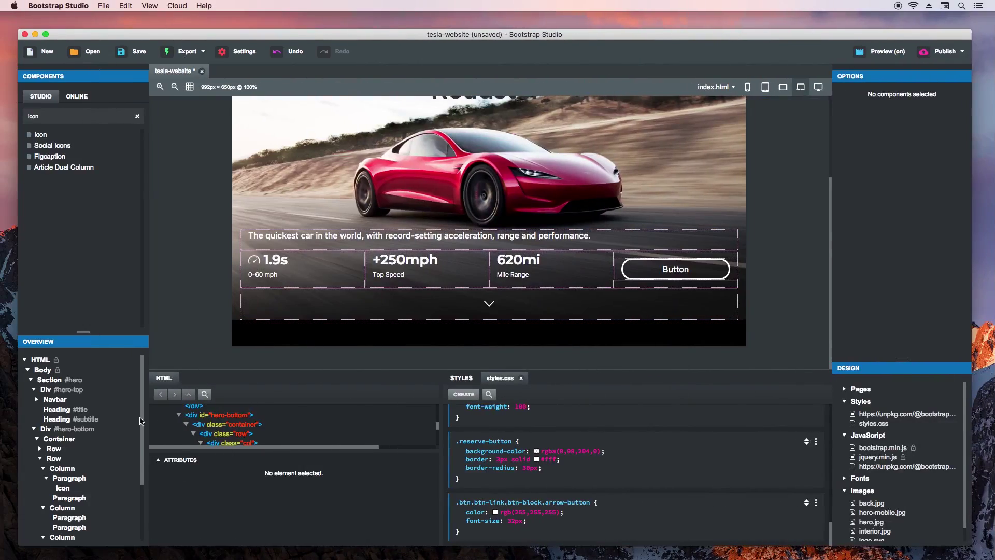
Step: Create a #hero-bottom .container rule in styles.css for the container inside the hero's bottom div
left_click(66, 440)
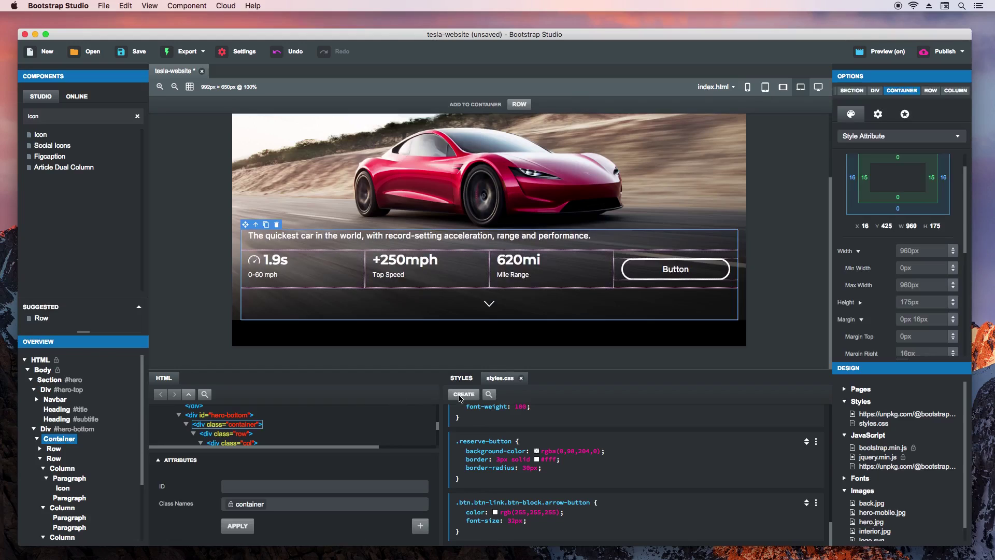
left_click(464, 394)
left_click(470, 519)
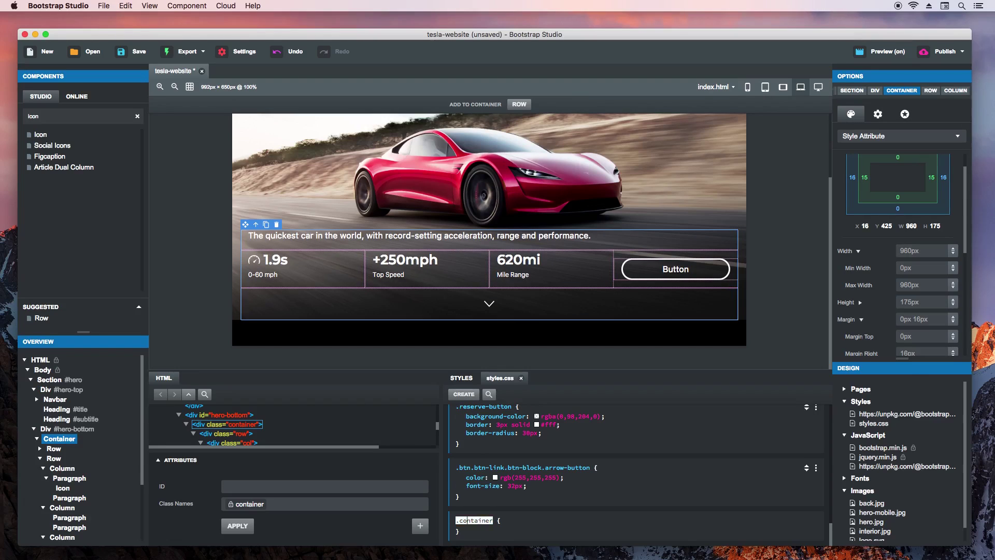
type("#hero-bottom")
key("Return")
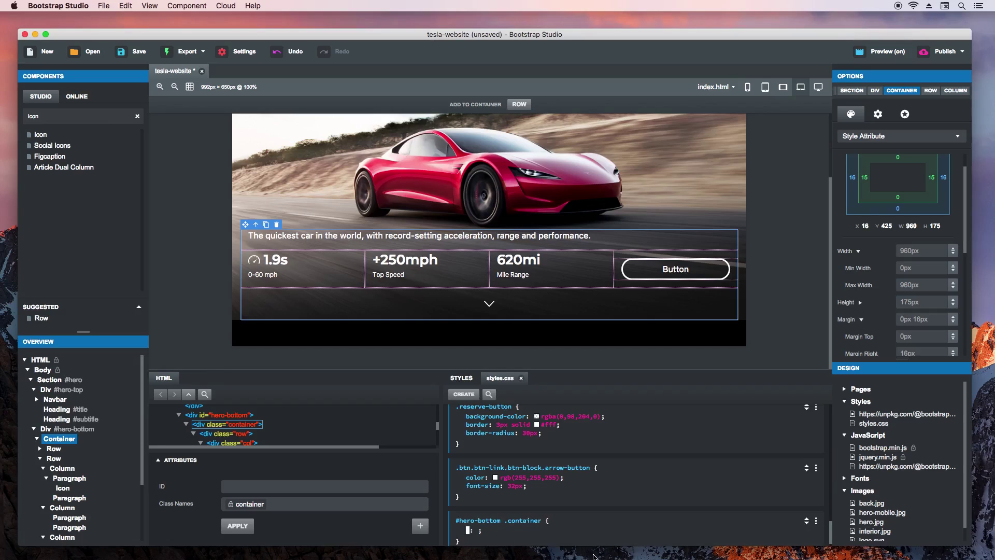
Step: Set the #hero-bottom .container rule's max width to 700px and check the result in the browser preview
left_click(855, 137)
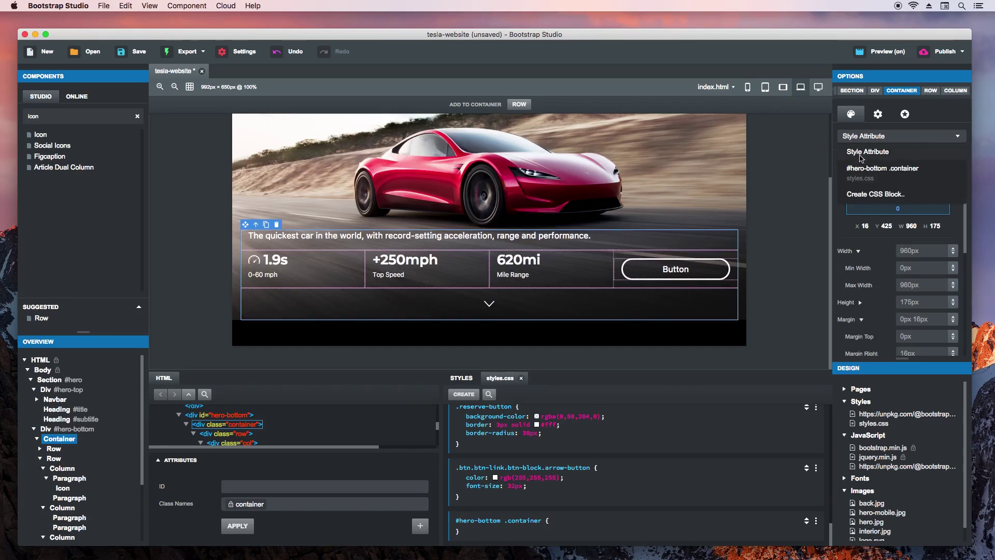
left_click(865, 174)
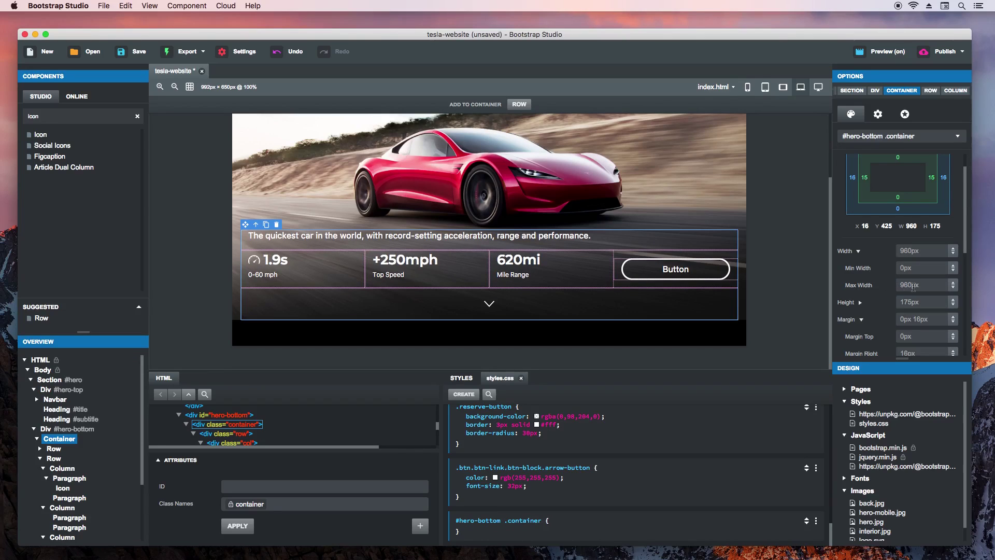
type("700px")
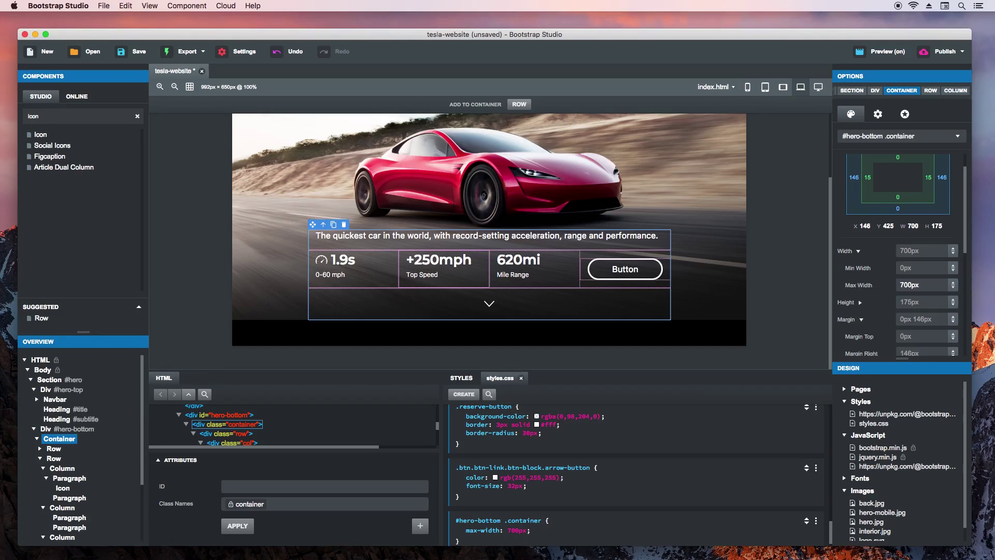
key("super+Tab")
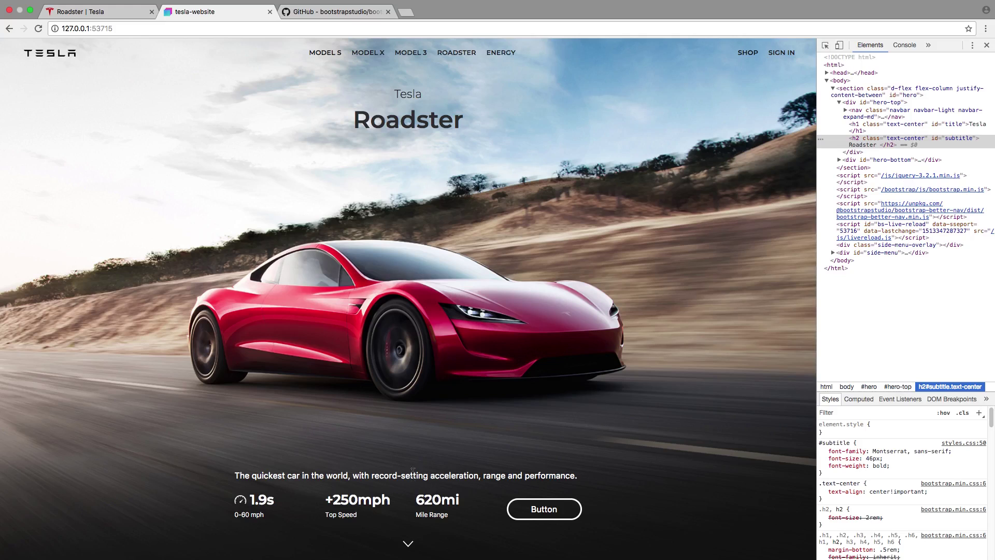
key("super+Tab")
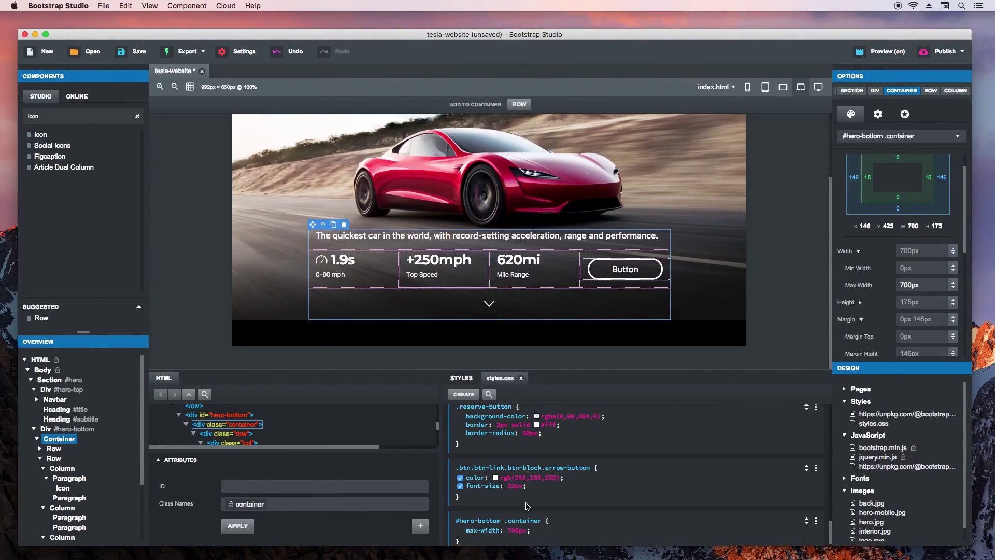
Step: Add text-align: center to the #hero-bottom .container rule and compare the browser preview with the original Tesla Roadster page
left_click(537, 532)
type("text-align")
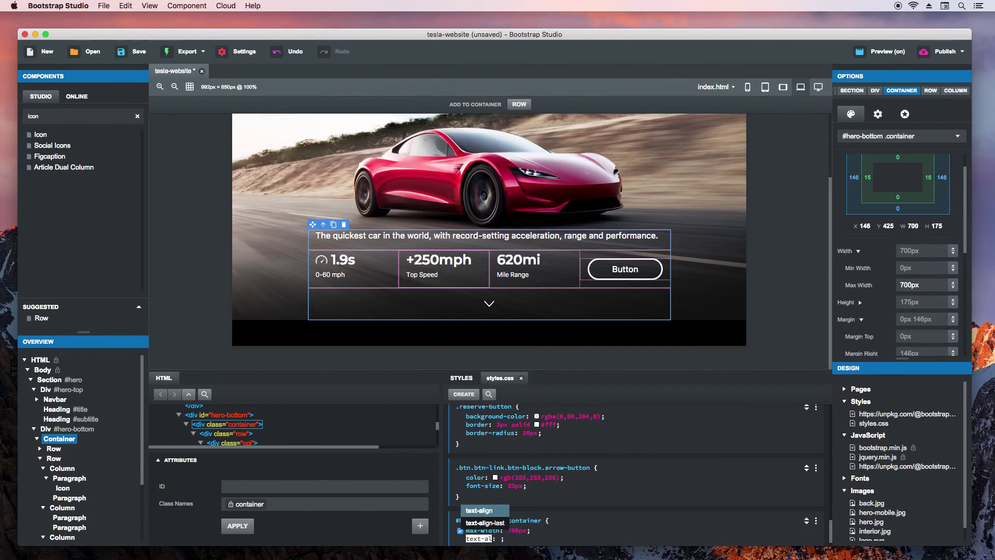
key("Tab")
type("cente")
key("super+Tab")
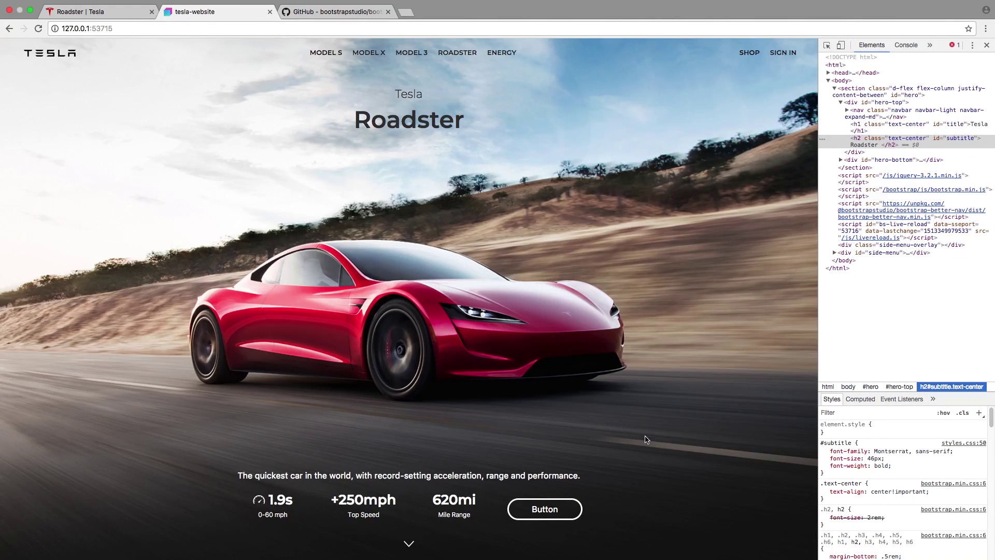
left_click(70, 12)
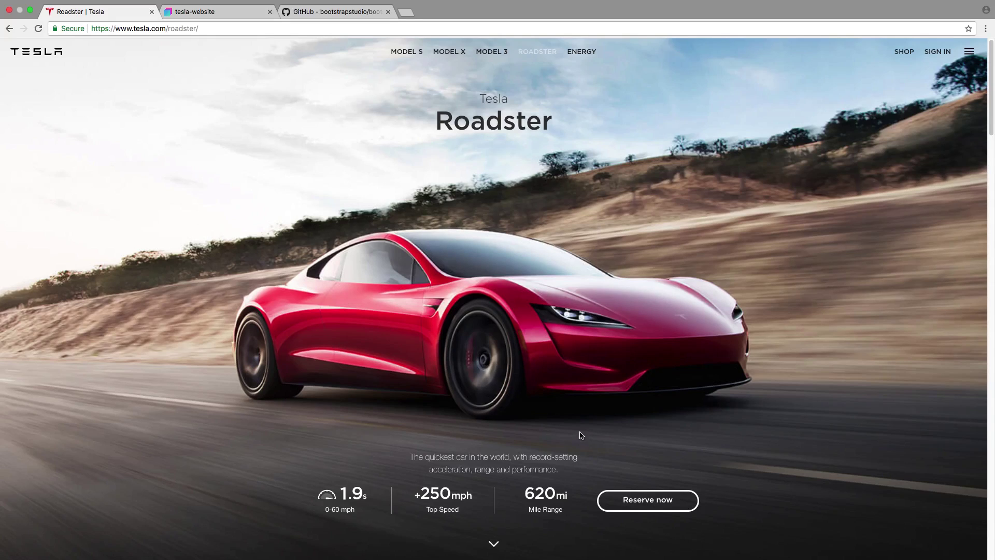
key("super+Tab")
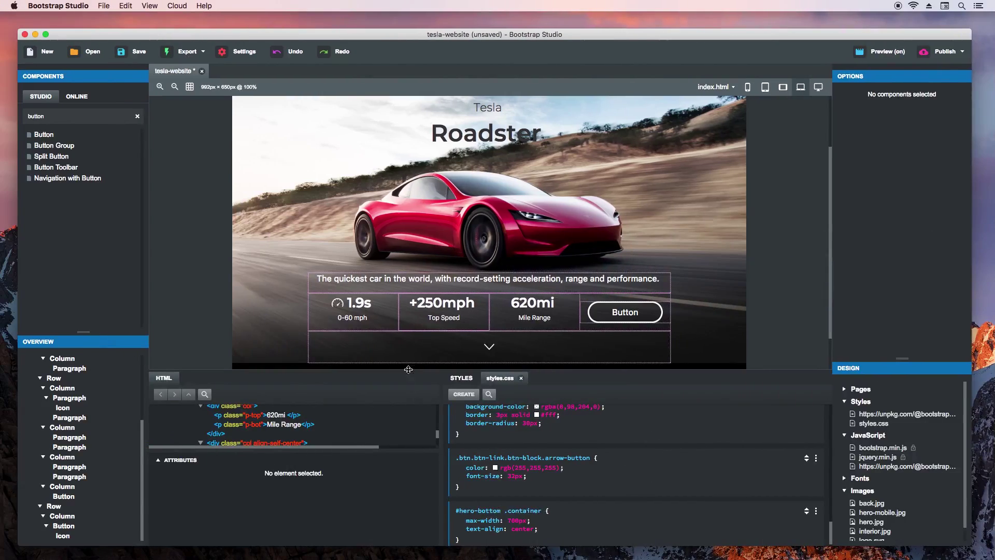
Step: Set the description paragraph's column to width 8 and offset 2, and compare the browser preview with the original page
left_click(432, 293)
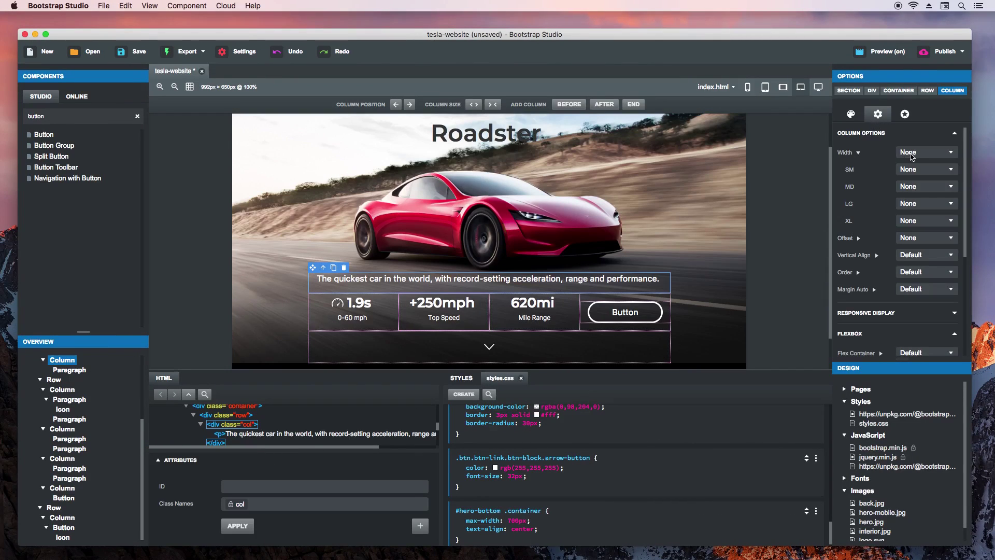
left_click(911, 156)
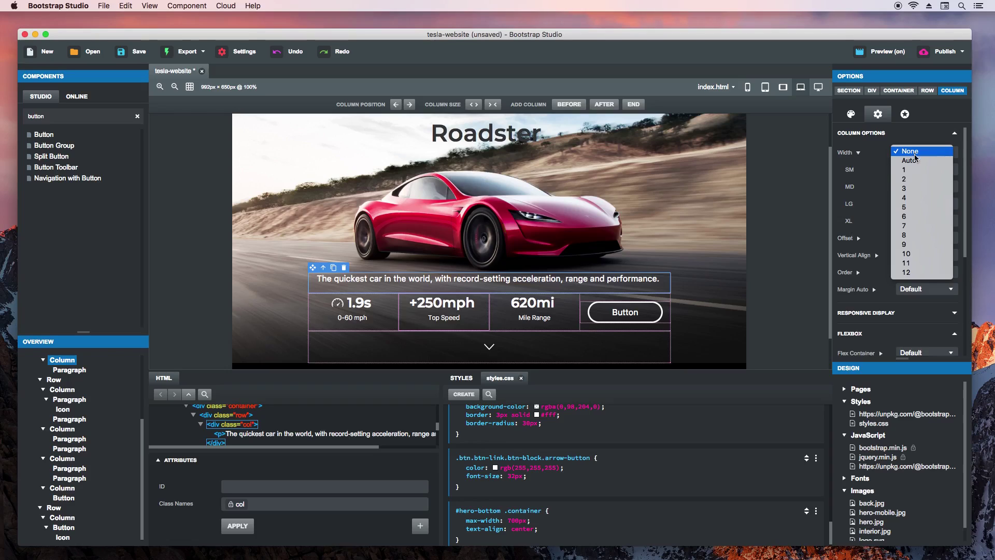
left_click(913, 236)
left_click(915, 237)
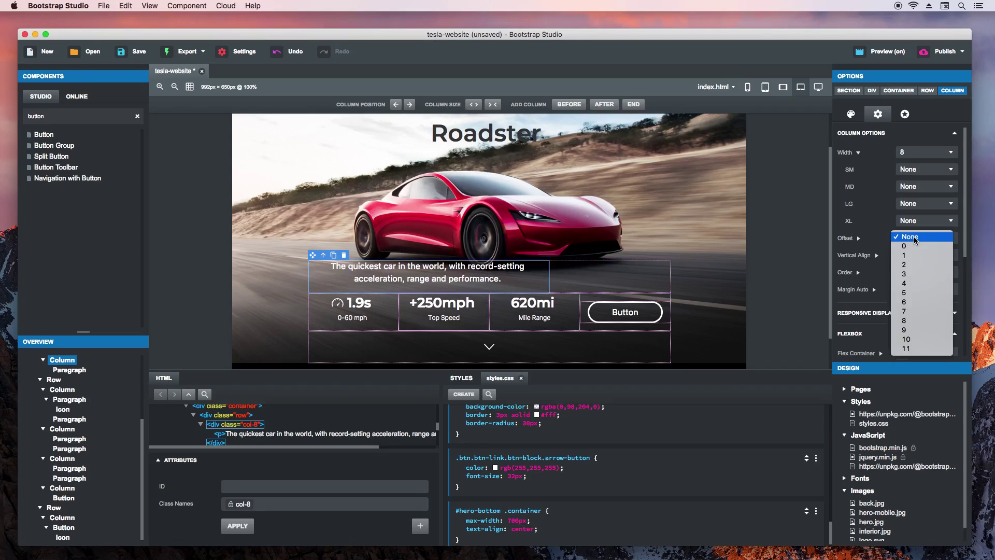
key("Escape")
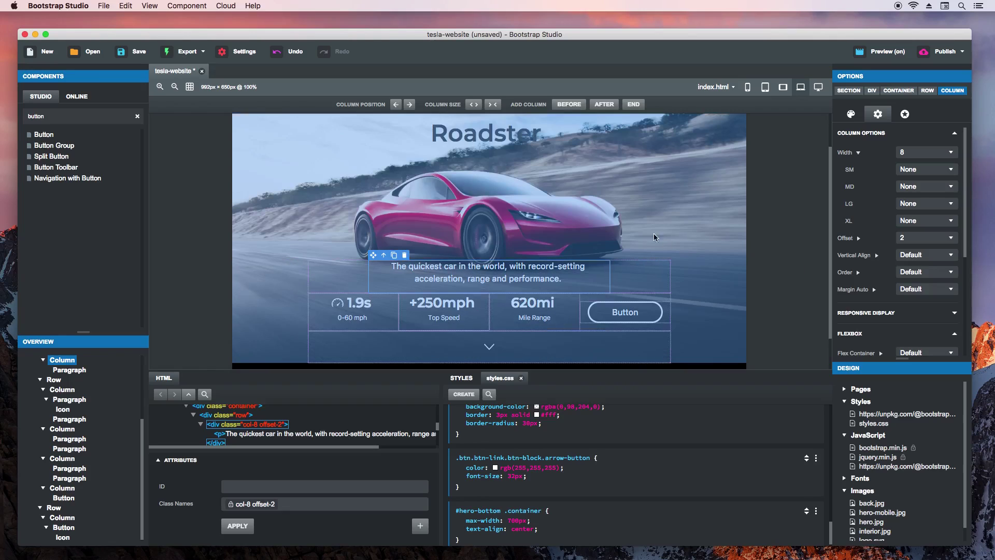
key("super+Tab")
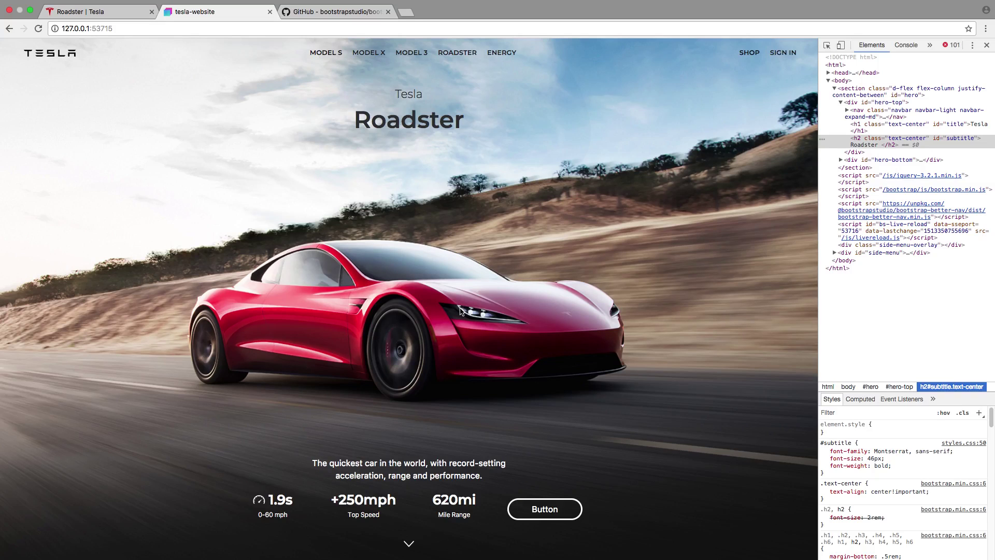
left_click(130, 15)
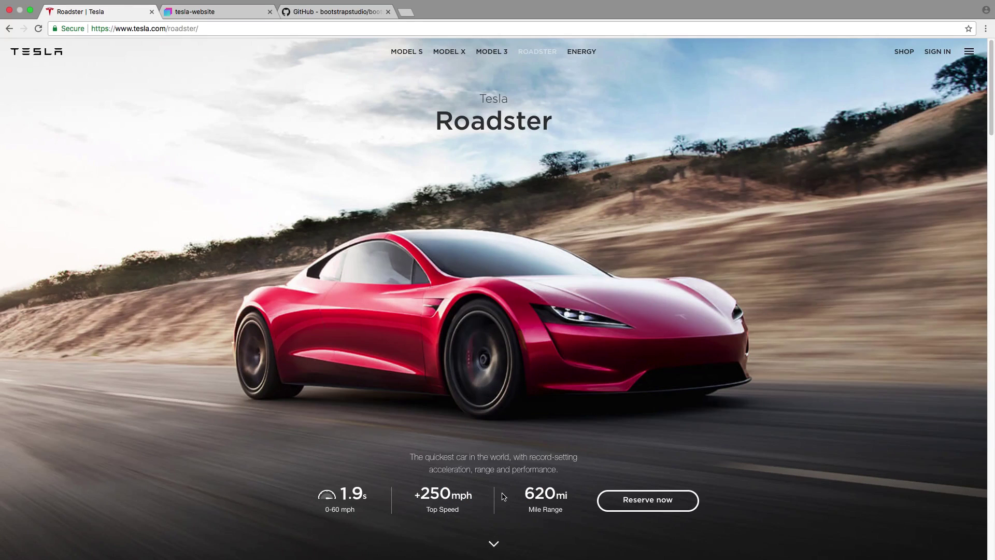
key("super+Tab")
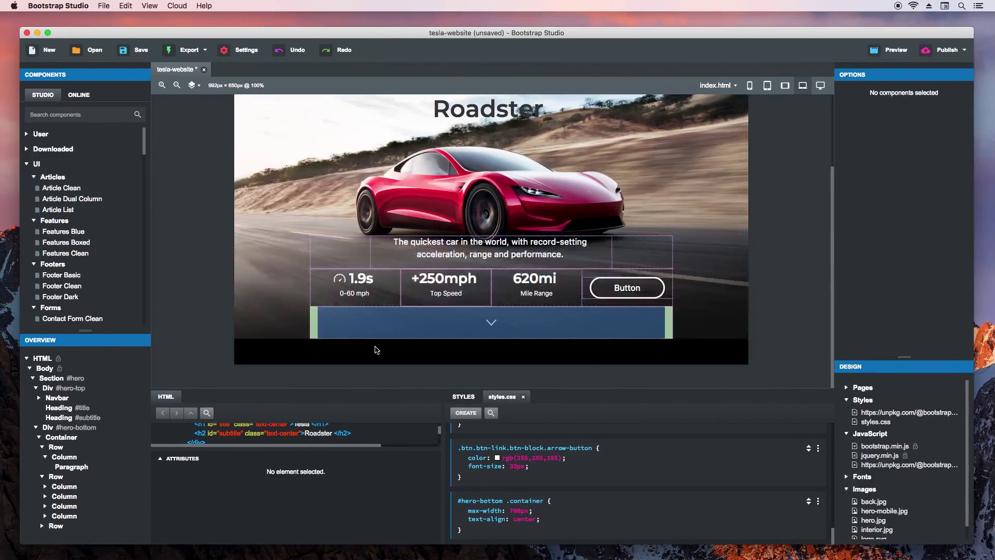
Step: Add the class with-borders to the Top Speed column and create a .col.with-borders rule in styles.css
left_click(446, 297)
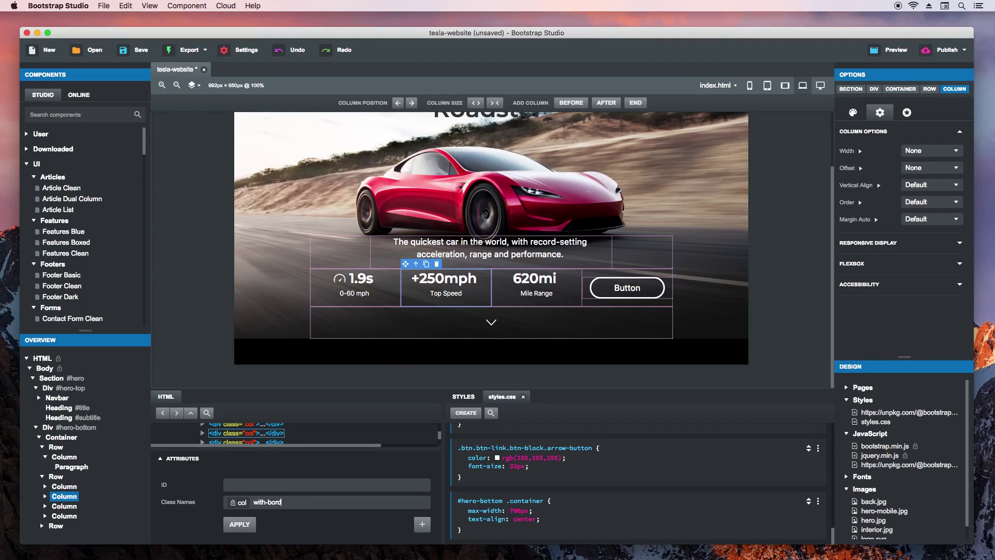
left_click(239, 523)
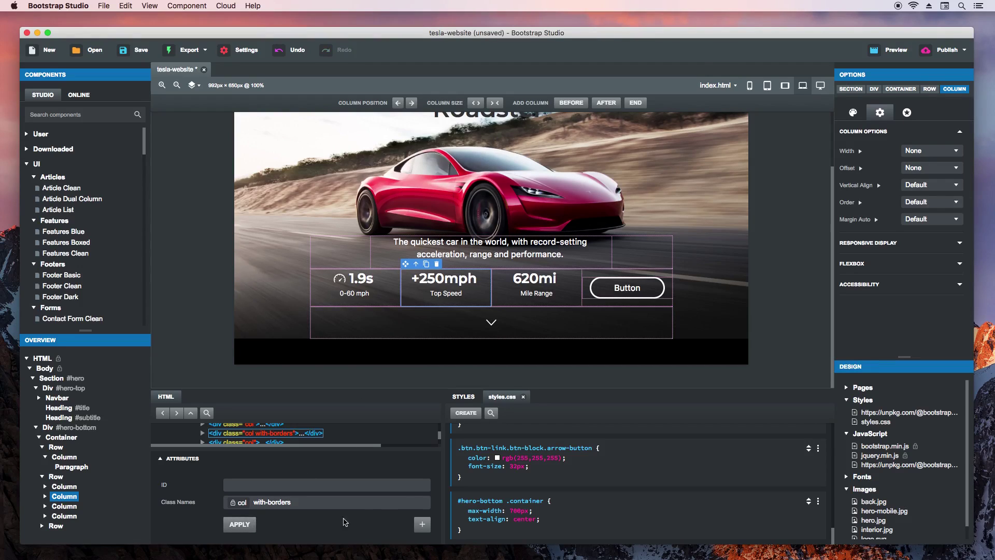
left_click(471, 413)
left_click(540, 528)
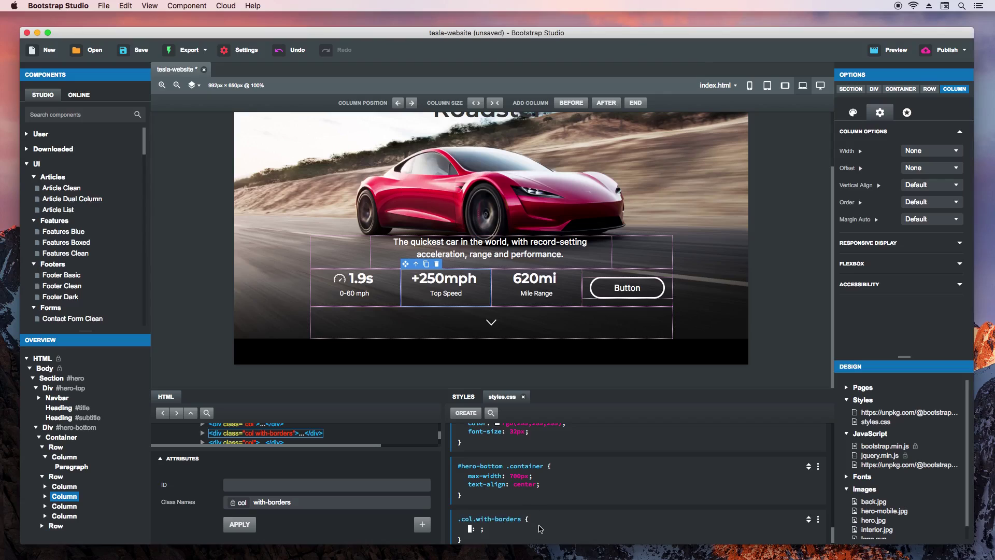
Step: Give the .col.with-borders rule a border of 1px solid white
type("border")
key("Tab")
type("1px solid white")
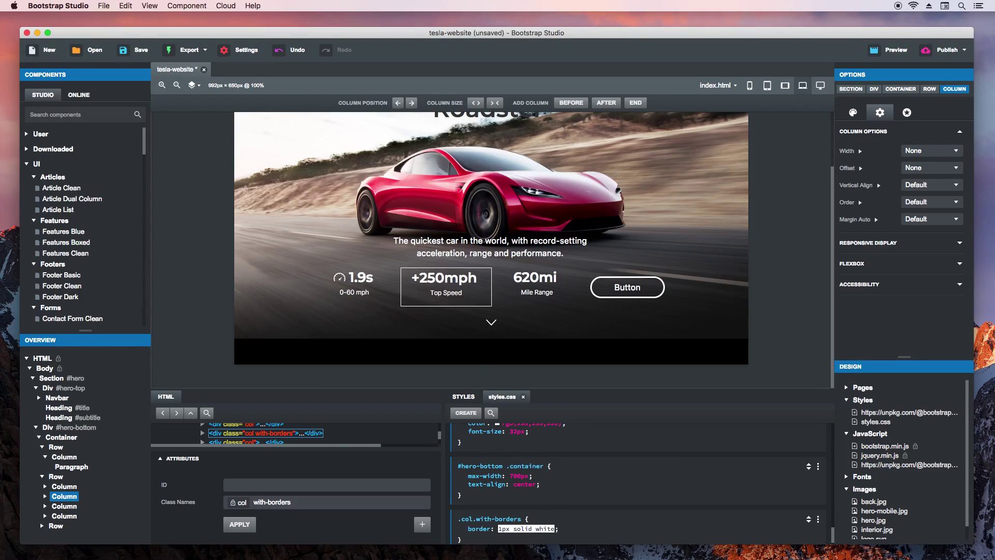
key("Return")
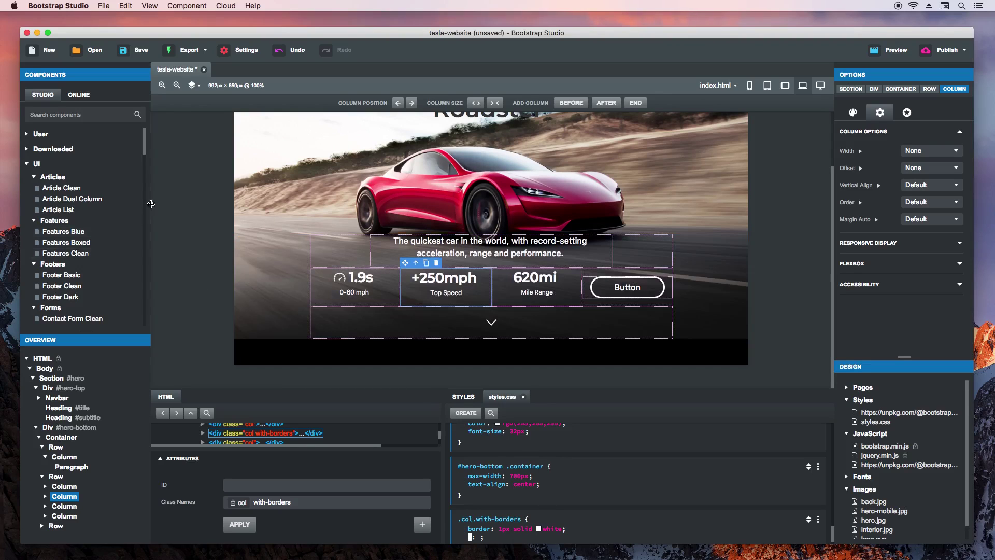
Step: Turn off the Bootstrap grid overlay on the canvas and deselect the Top Speed column
left_click(193, 85)
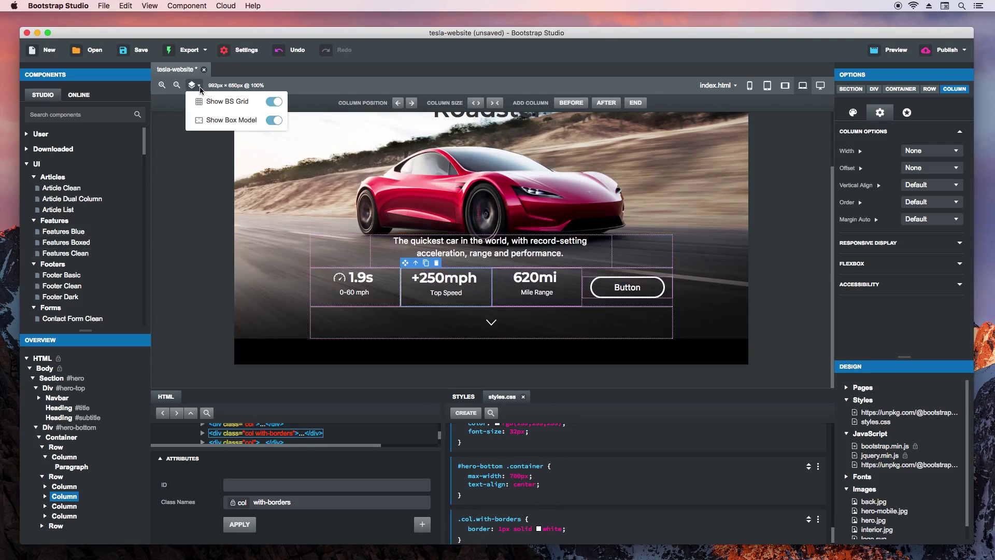
left_click(276, 103)
left_click(275, 103)
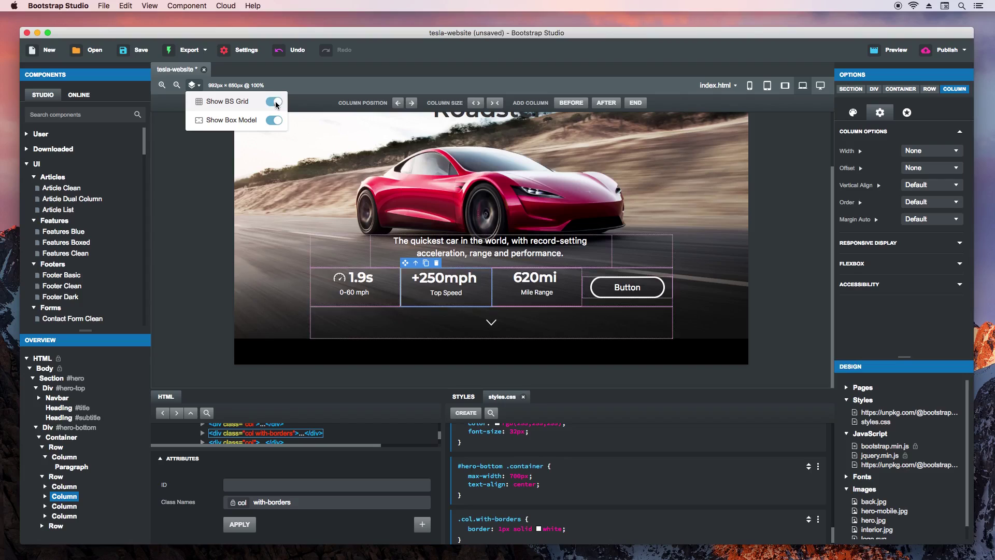
left_click(276, 104)
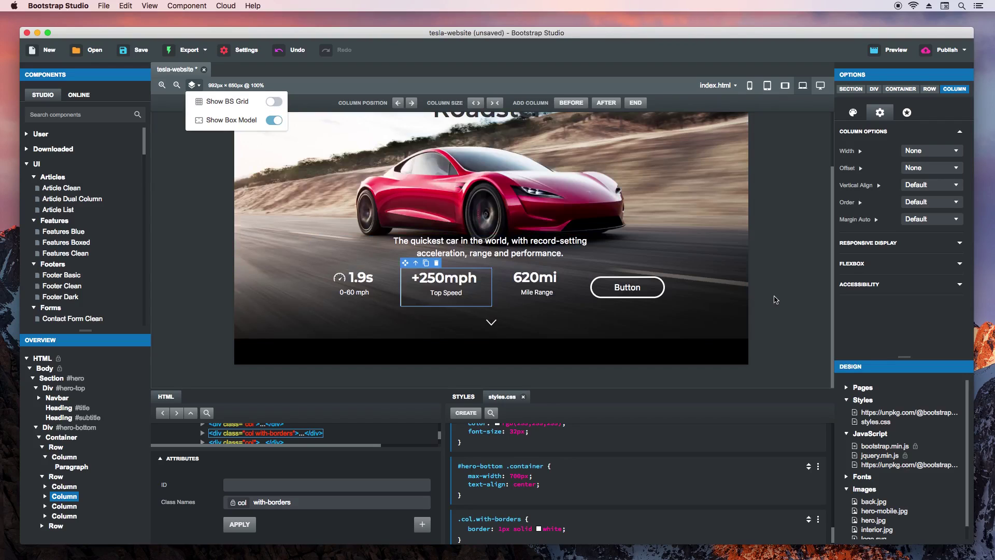
left_click(775, 300)
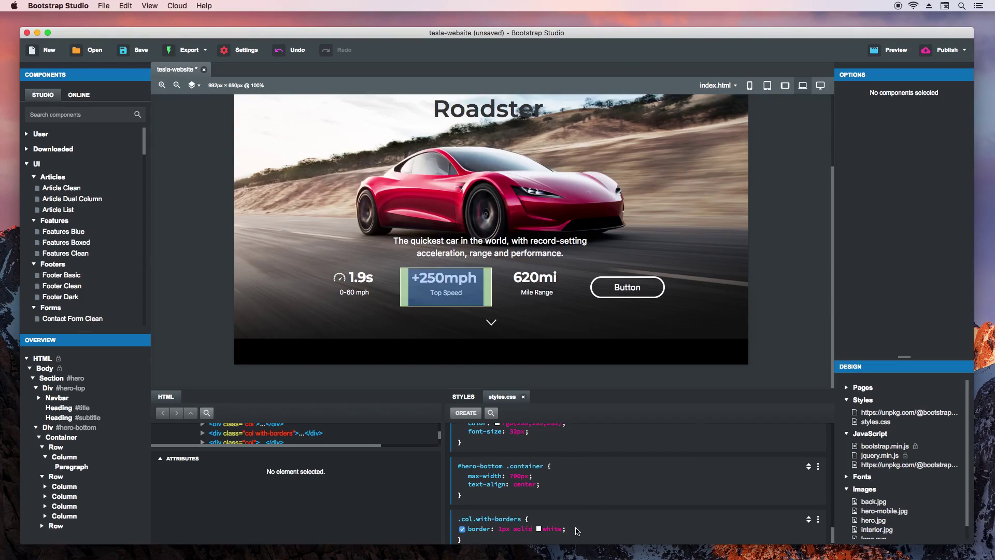
Step: Add border-top: 0 and border-bottom: 0 to the .col.with-borders rule
left_click(469, 538)
type("border-top")
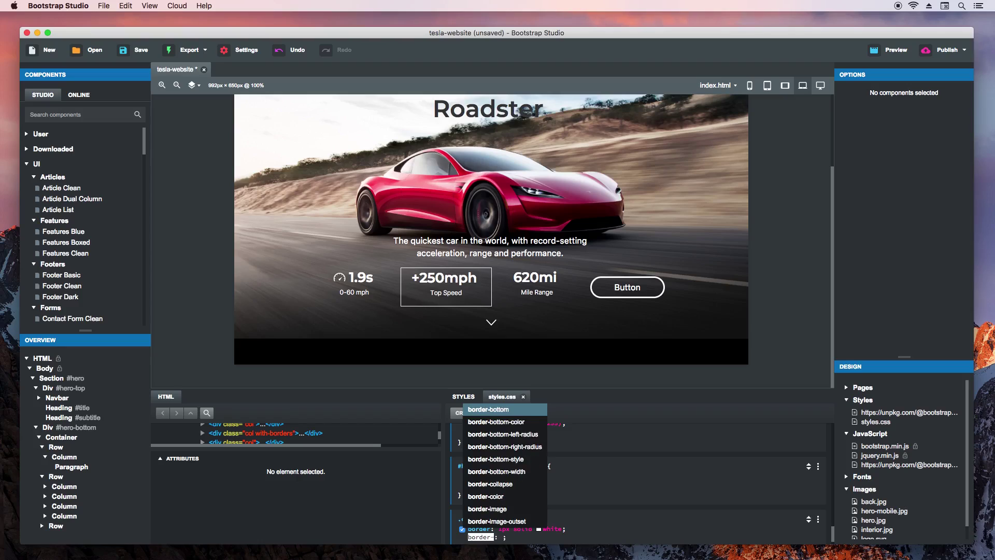
key("Return")
type("0")
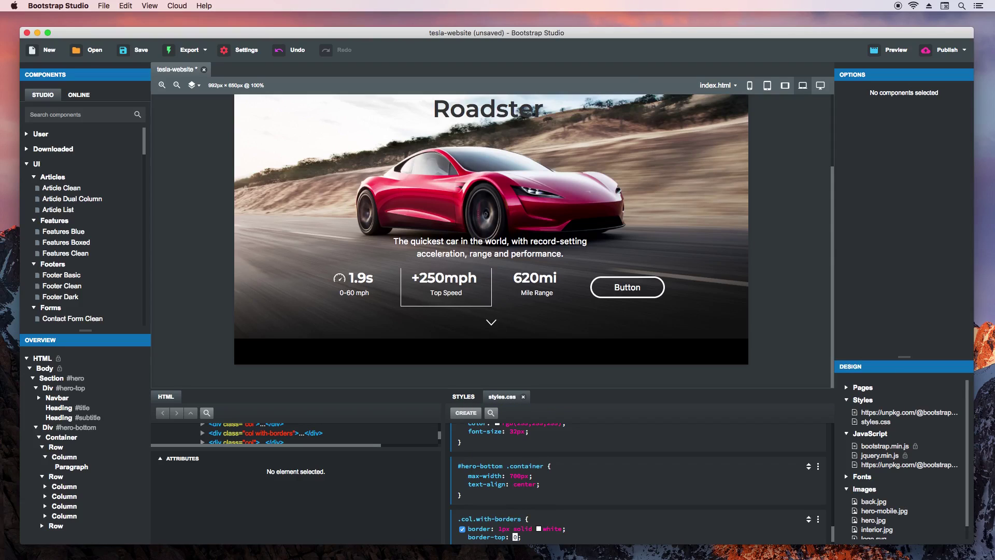
key("Return")
type("border-bottom: ;")
key("Return")
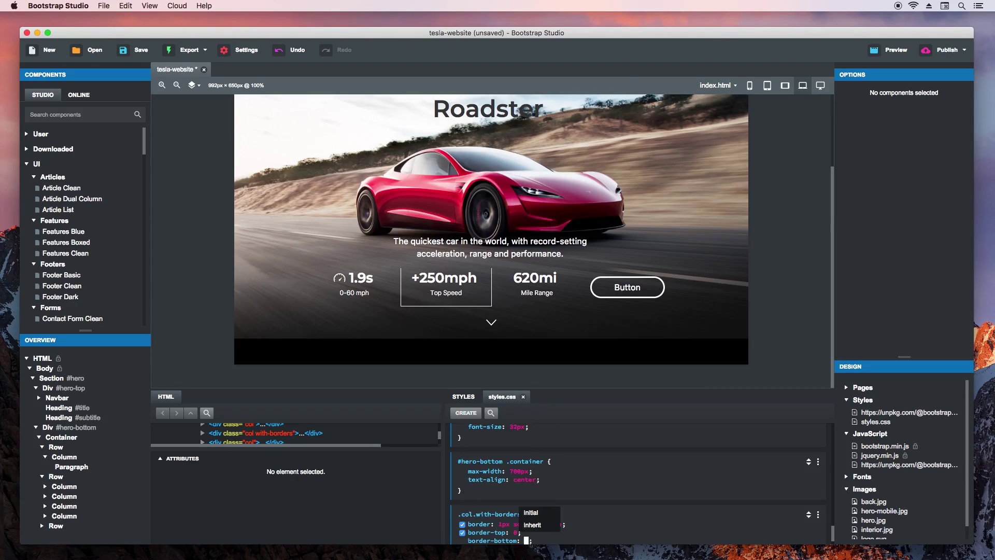
type("0")
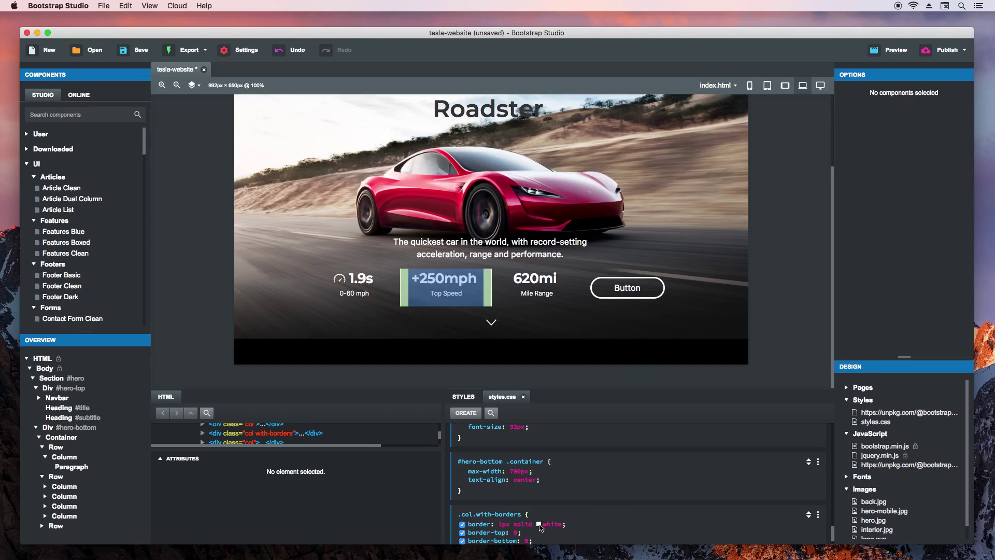
Step: Change the .col.with-borders rule's border color to rgba(255,255,255,0.2) and save the project
left_click(538, 524)
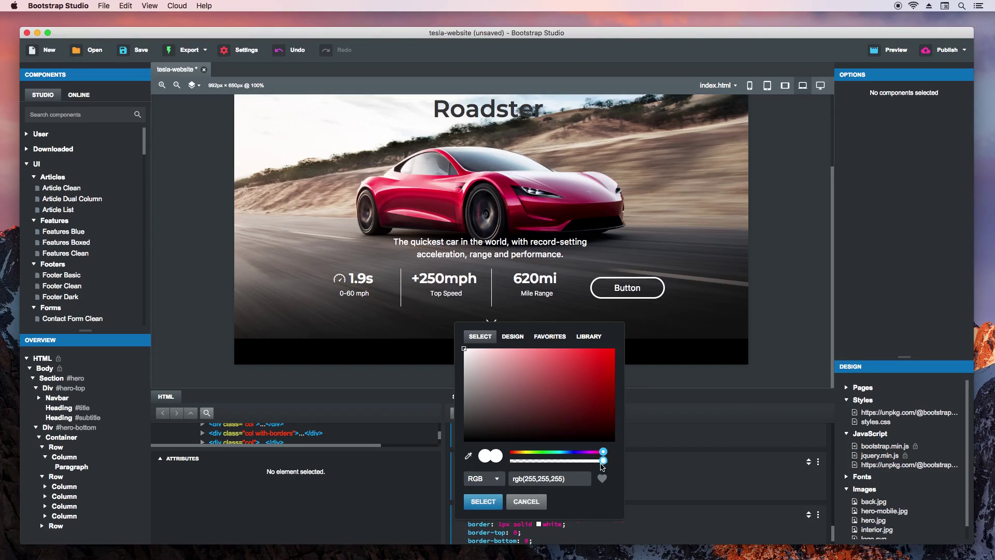
left_click_drag(604, 462, 534, 470)
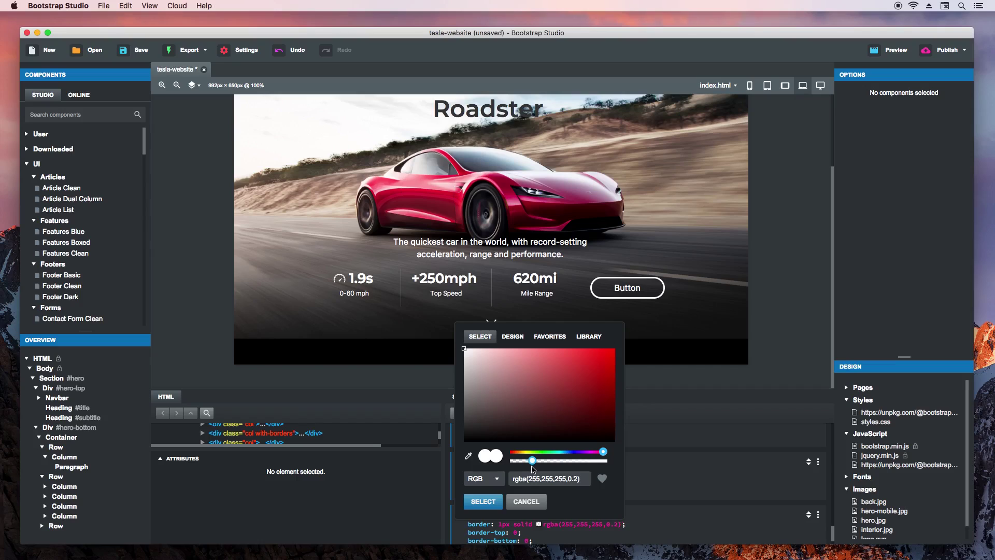
left_click(483, 501)
key("super+s")
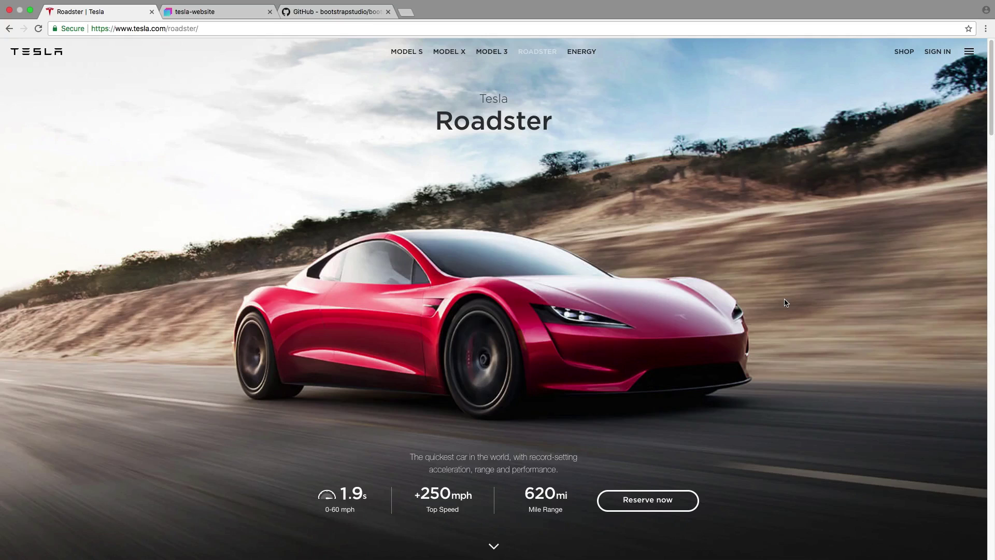
Step: Check the local tesla-website preview in the browser's device emulation as iPhone X and iPad, and return to the desktop view
left_click(241, 12)
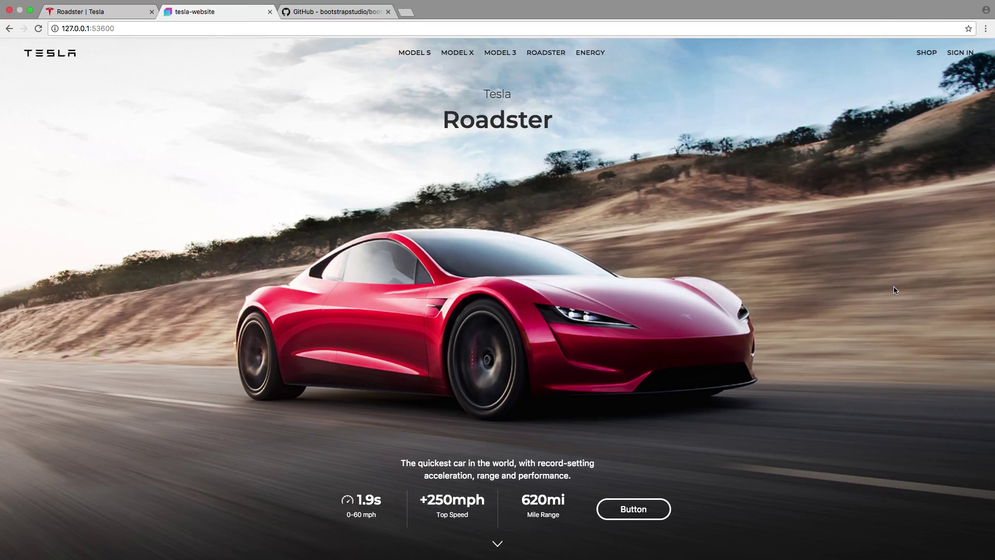
right_click(836, 284)
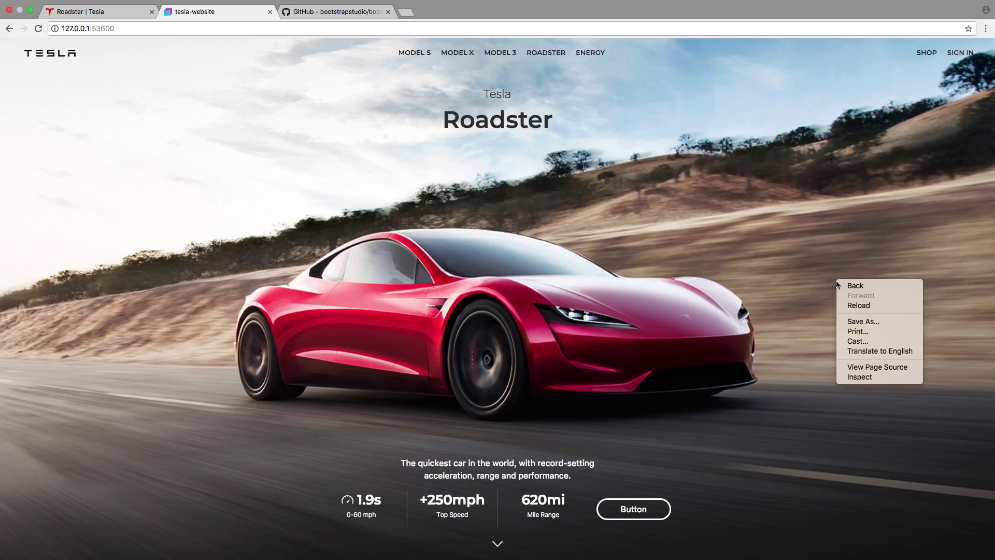
left_click(846, 379)
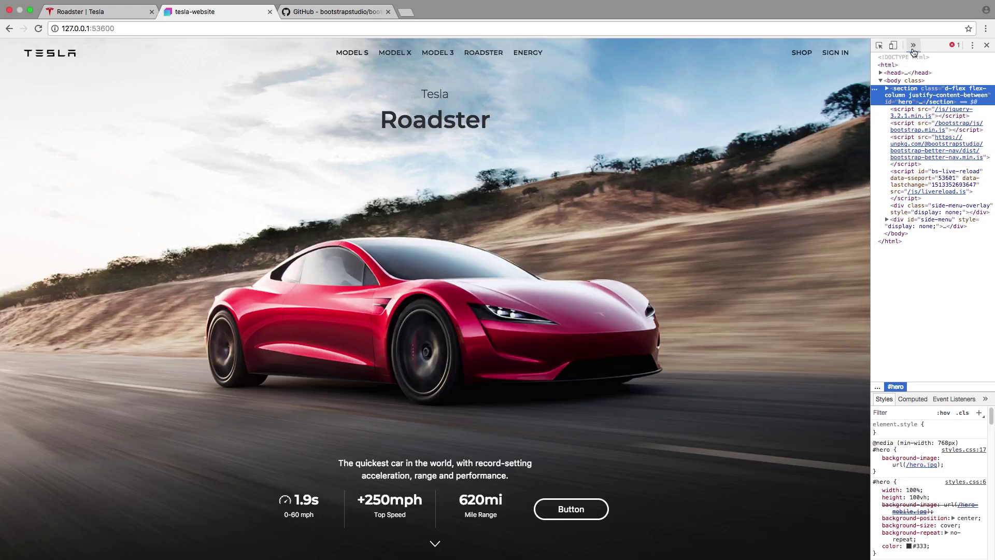
left_click(894, 46)
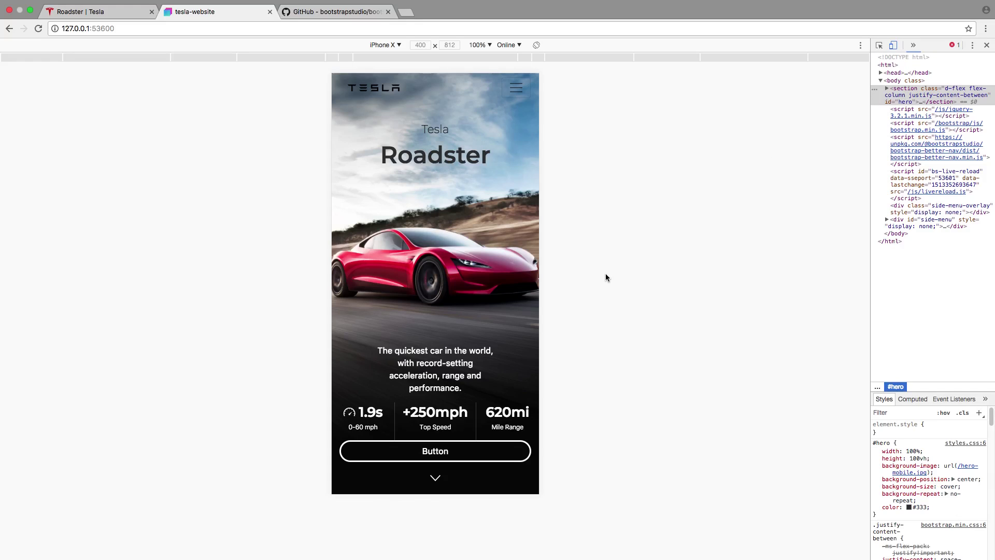
left_click(384, 47)
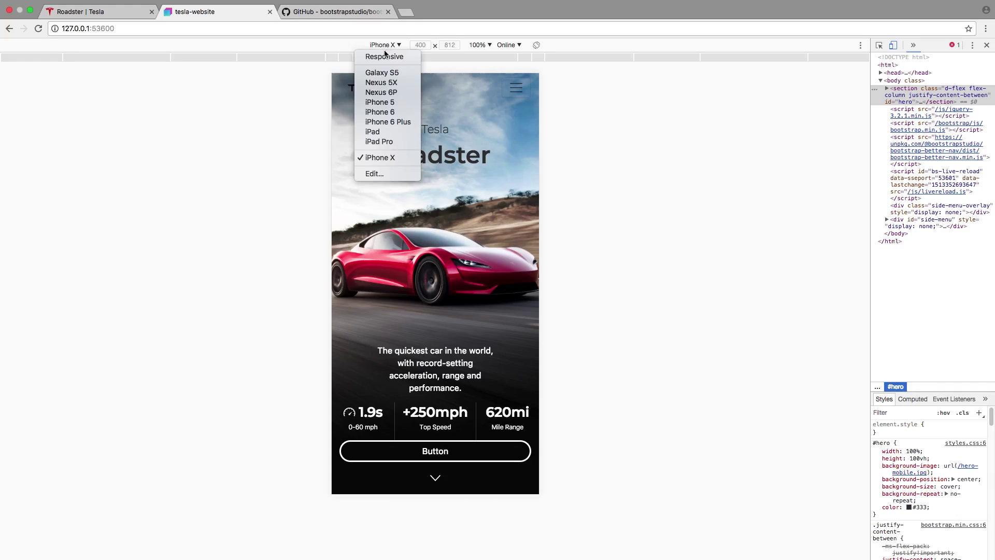
left_click(383, 129)
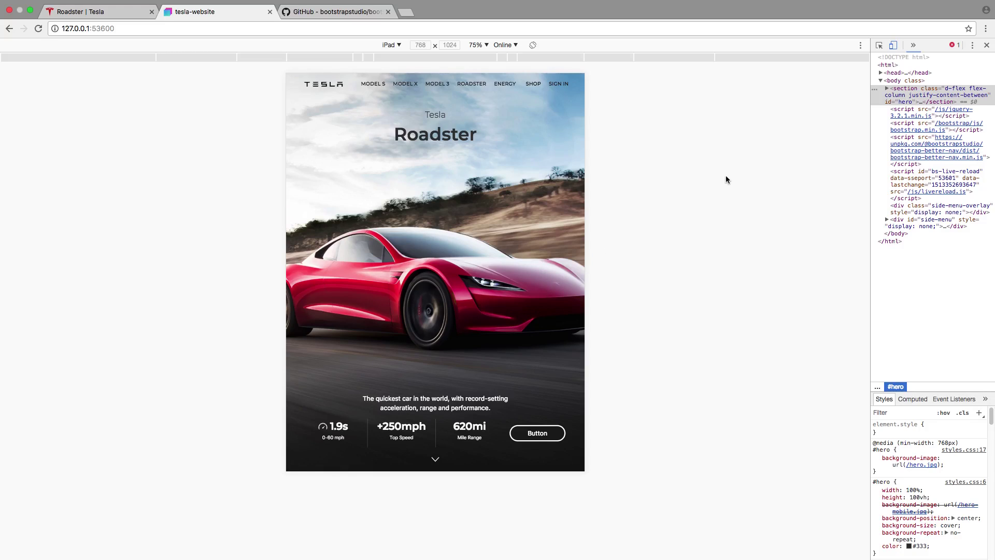
left_click(893, 45)
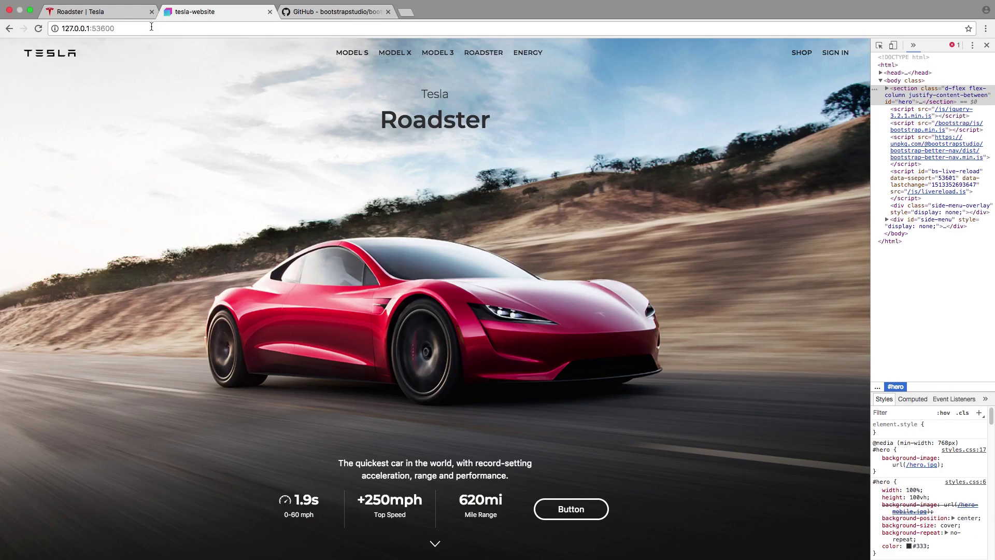
Step: Examine the sections below the hero on the original Tesla Roadster page
left_click(131, 13)
scroll(993, 126, "down", 2)
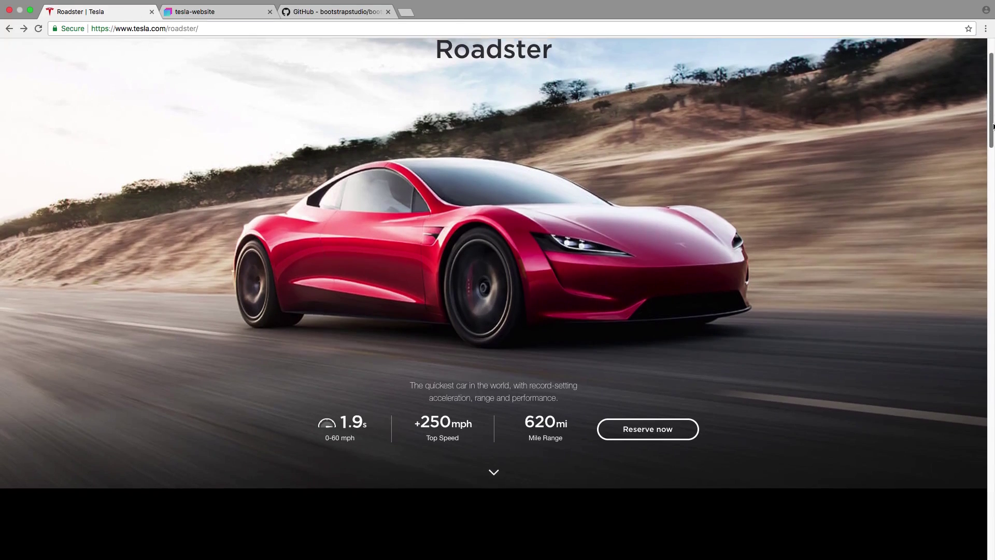
left_click_drag(992, 126, 985, 256)
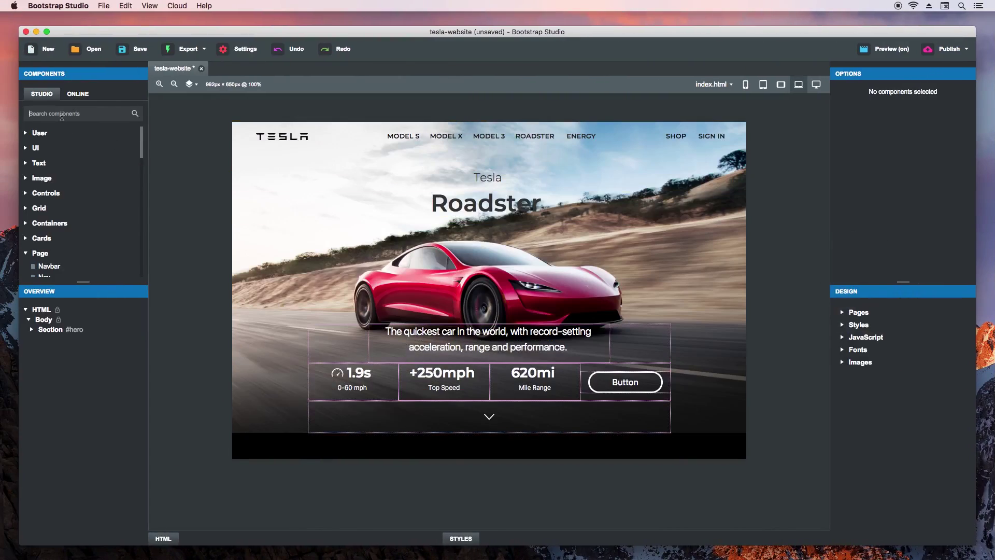
Step: Switch to Bootstrap Studio, add a Section component below the #hero section and give it the ID video-and-stats
type("sec")
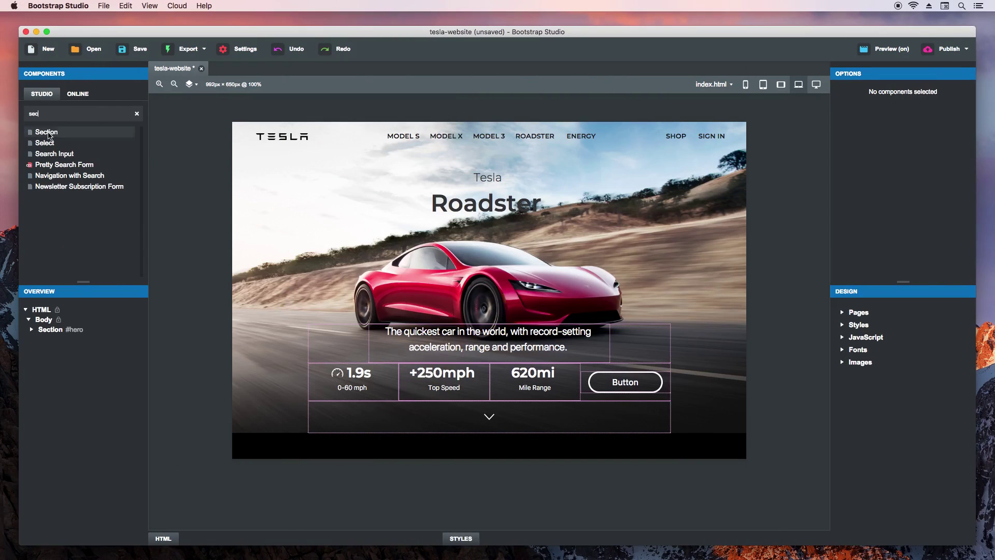
left_click_drag(52, 134, 50, 339)
left_click(49, 339)
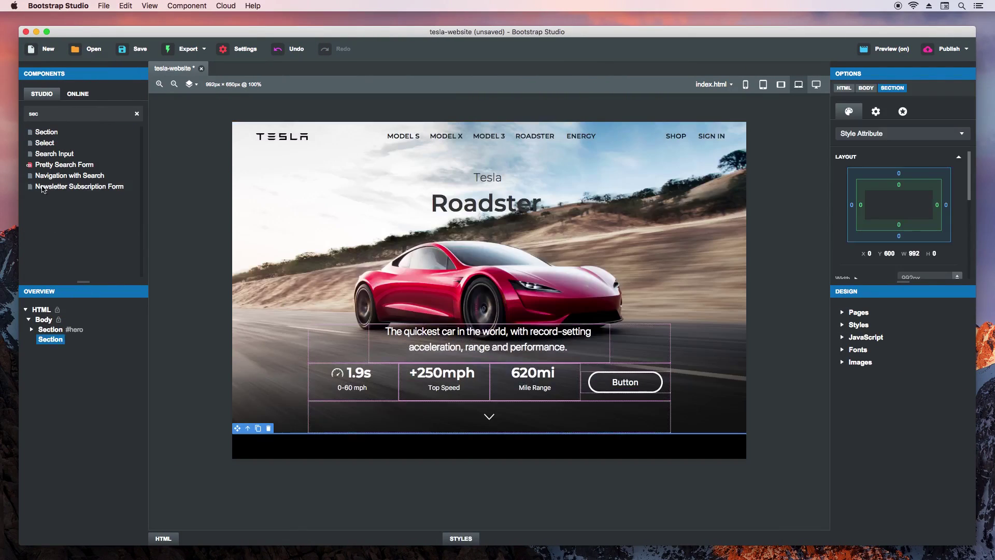
left_click(218, 543)
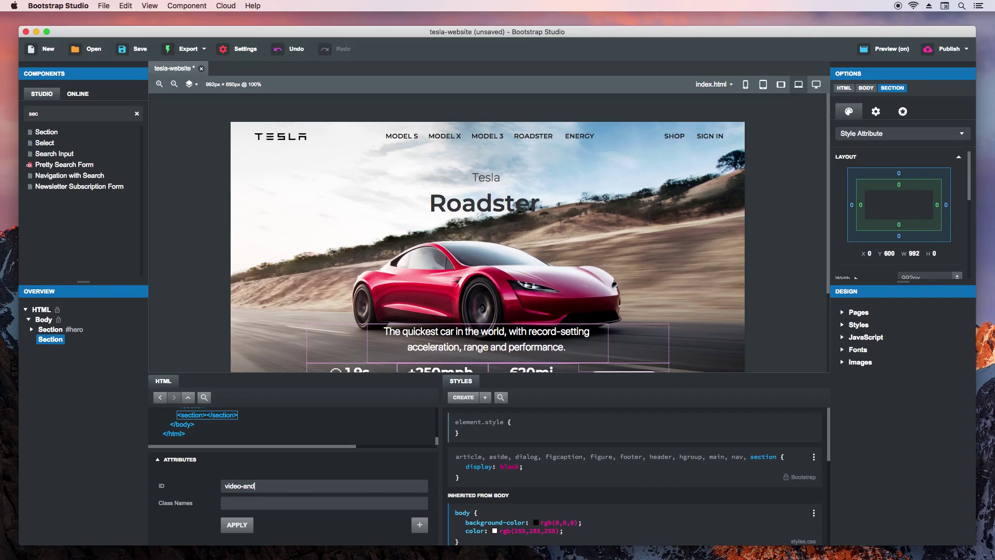
left_click(247, 521)
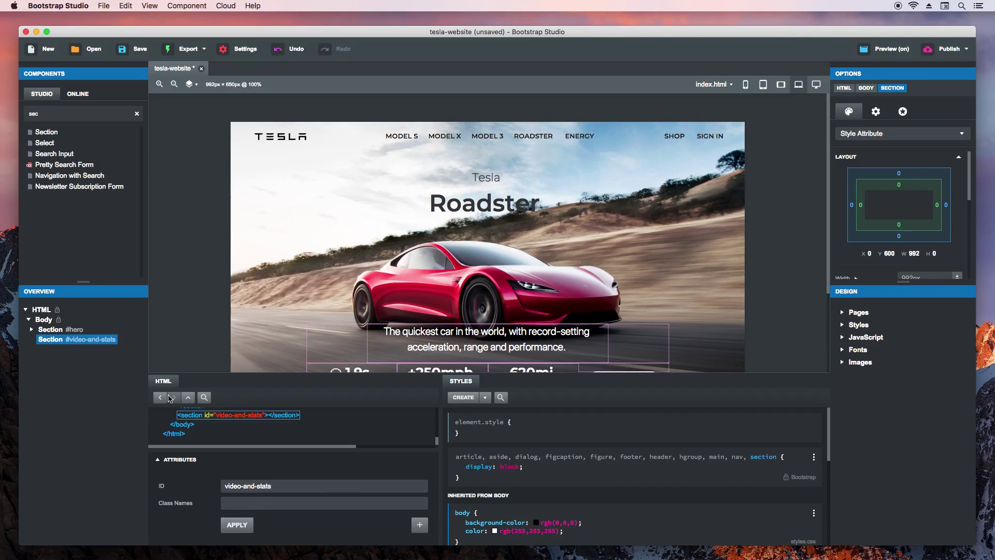
Step: Find the Video component and place it inside the #video-and-stats section
double_click(76, 117)
type("video")
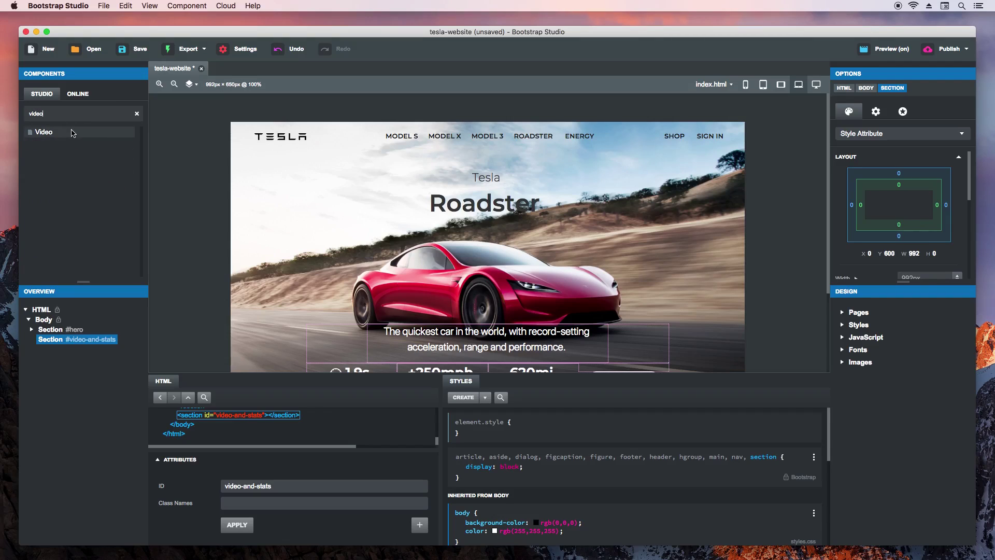
left_click_drag(73, 132, 75, 346)
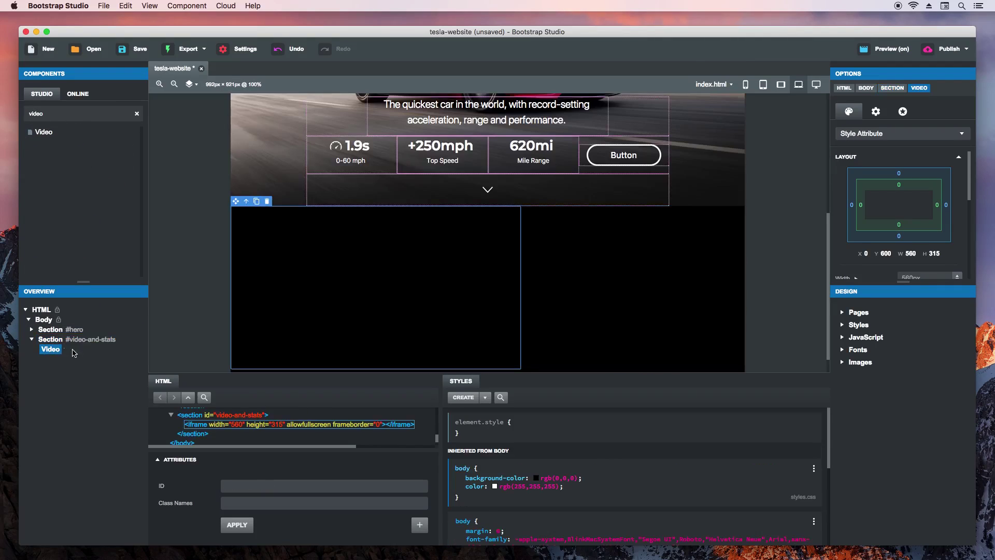
Step: Collapse the code editors and choose YouTube as the type in the Video component's options
double_click(227, 381)
left_click(48, 351)
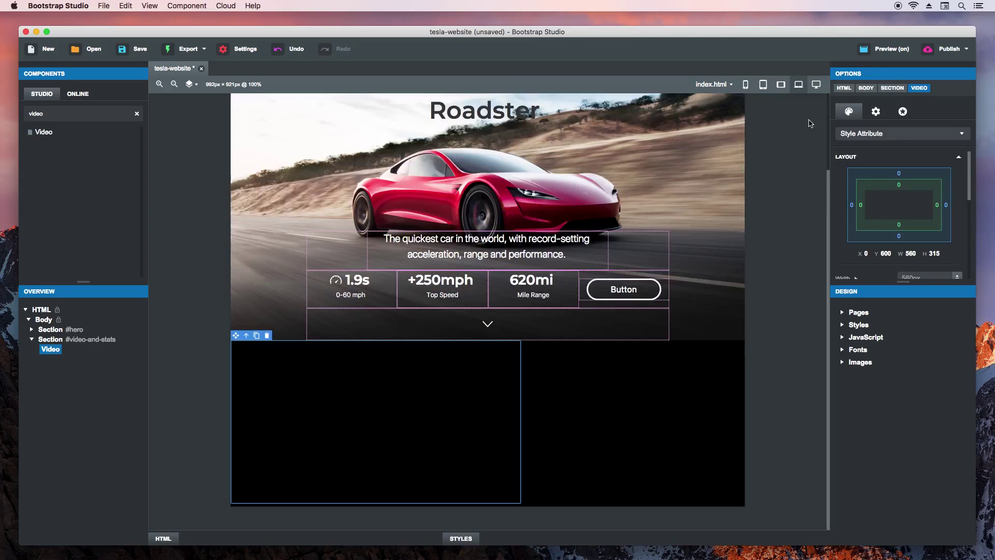
left_click(875, 112)
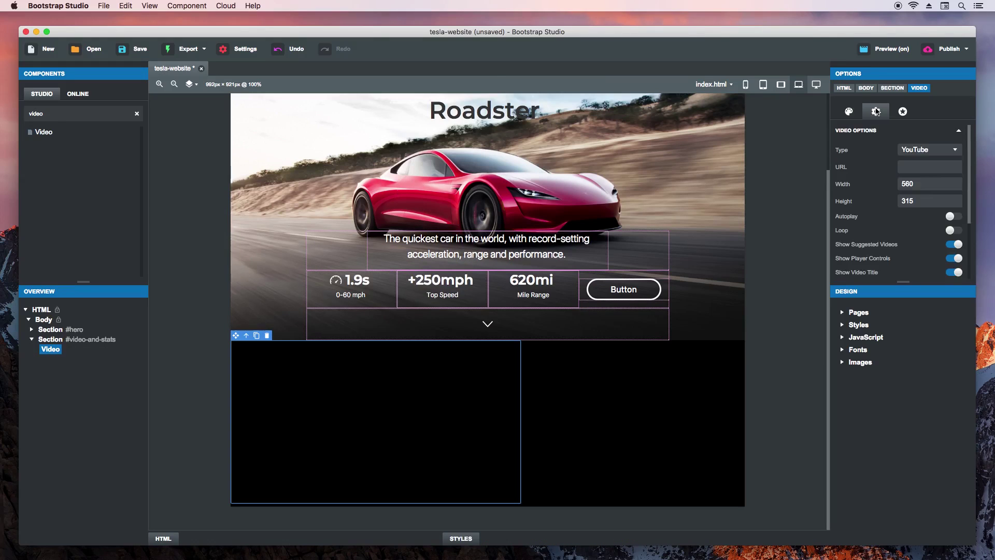
left_click(934, 149)
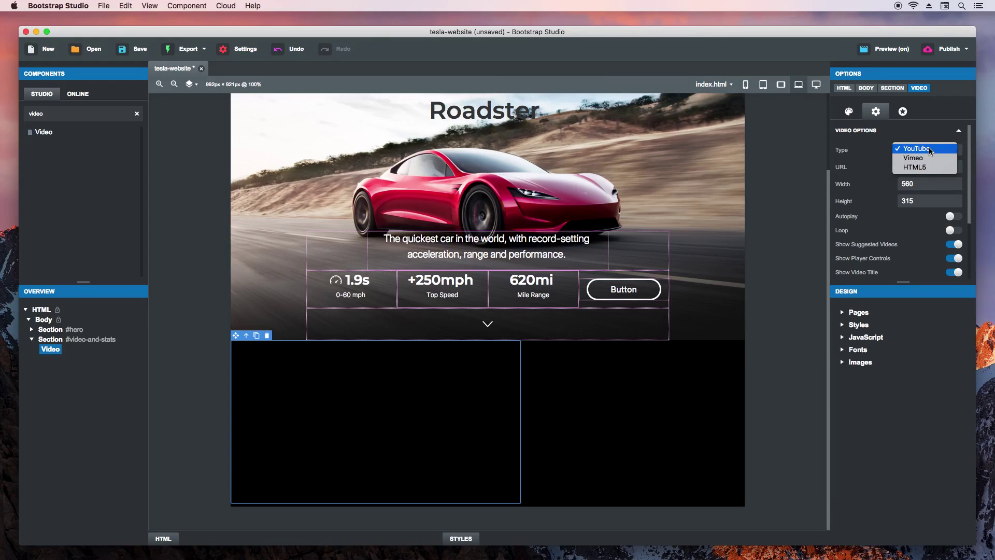
left_click(925, 149)
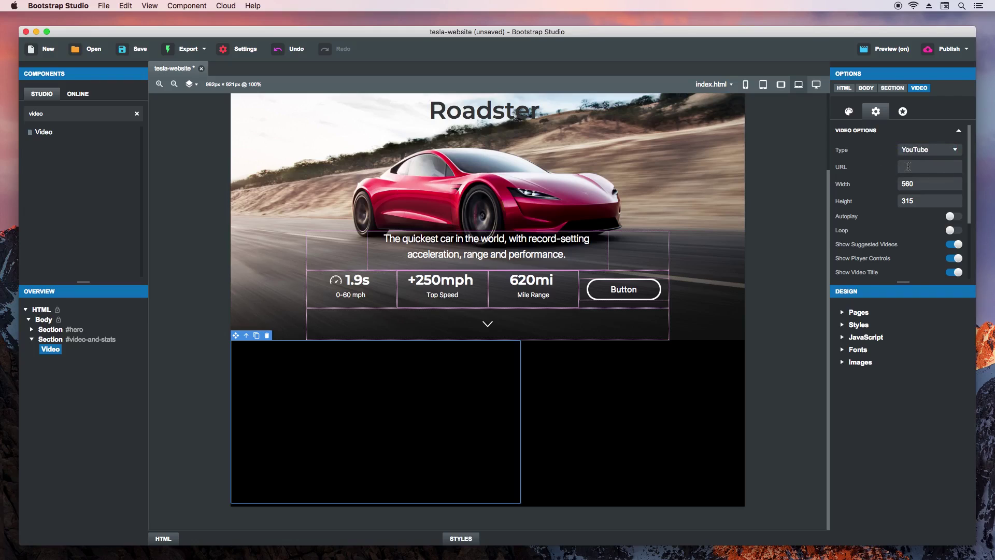
Step: Switch to Chrome, open the bookmarked Roadster Video in a new tab and copy its YouTube URL
key("super+Tab")
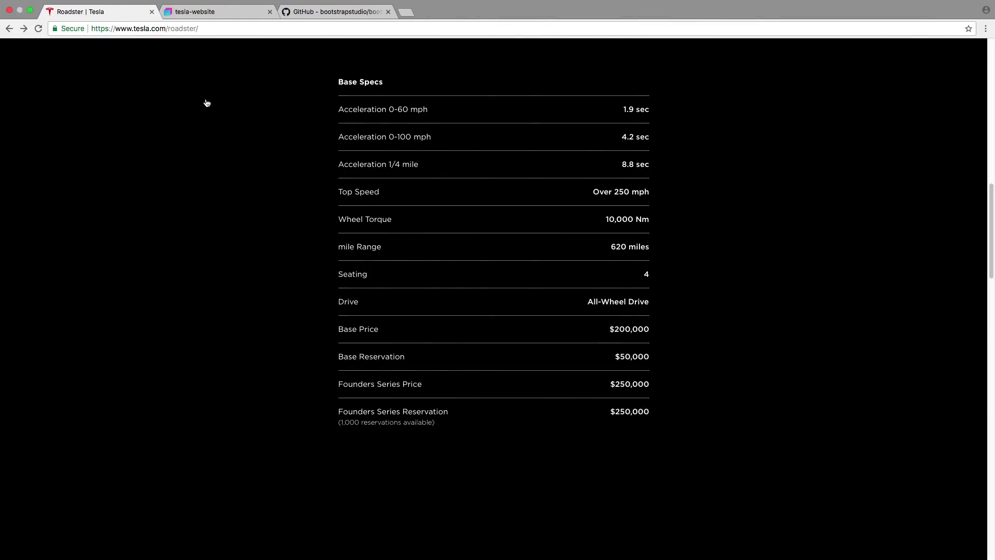
key("super+shift+b")
right_click(136, 43)
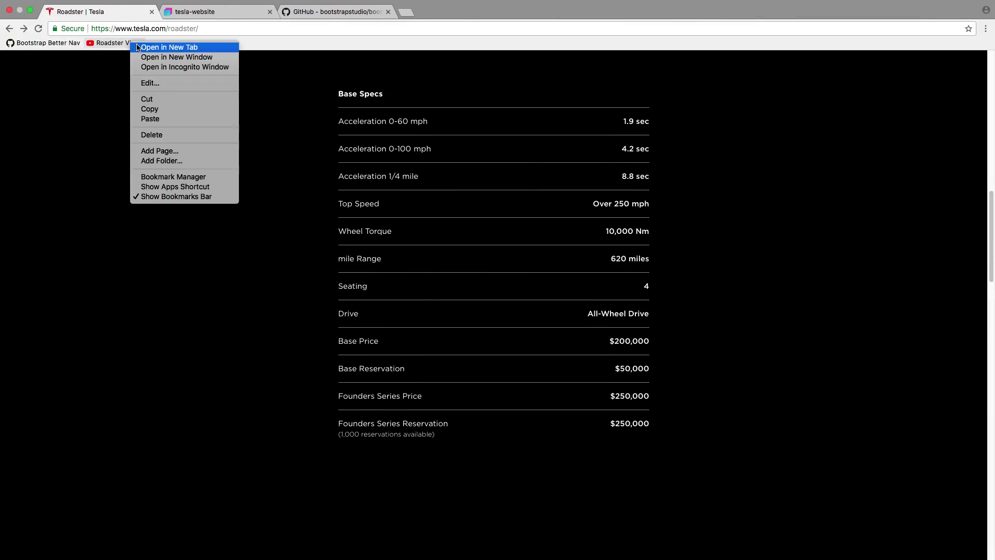
left_click(137, 47)
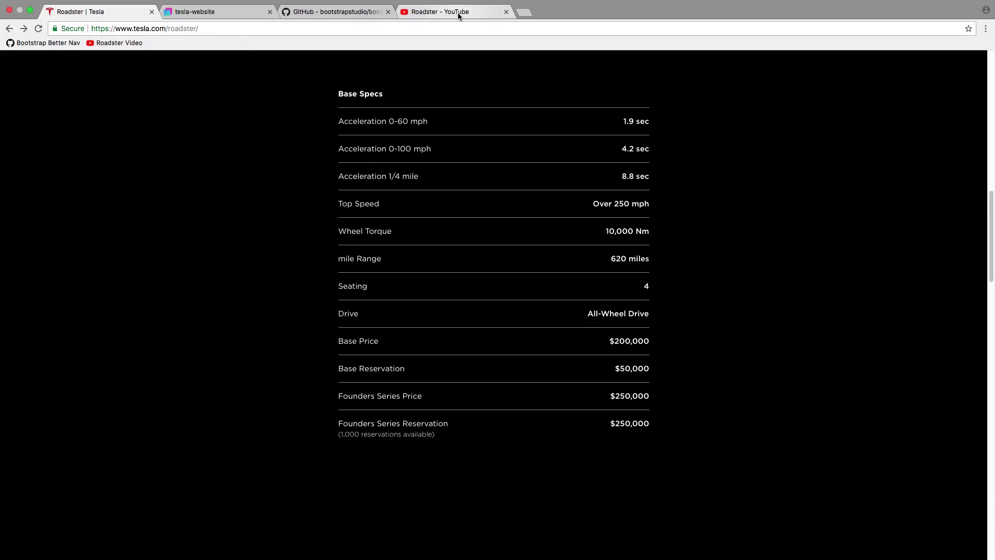
left_click(458, 15)
left_click(325, 29)
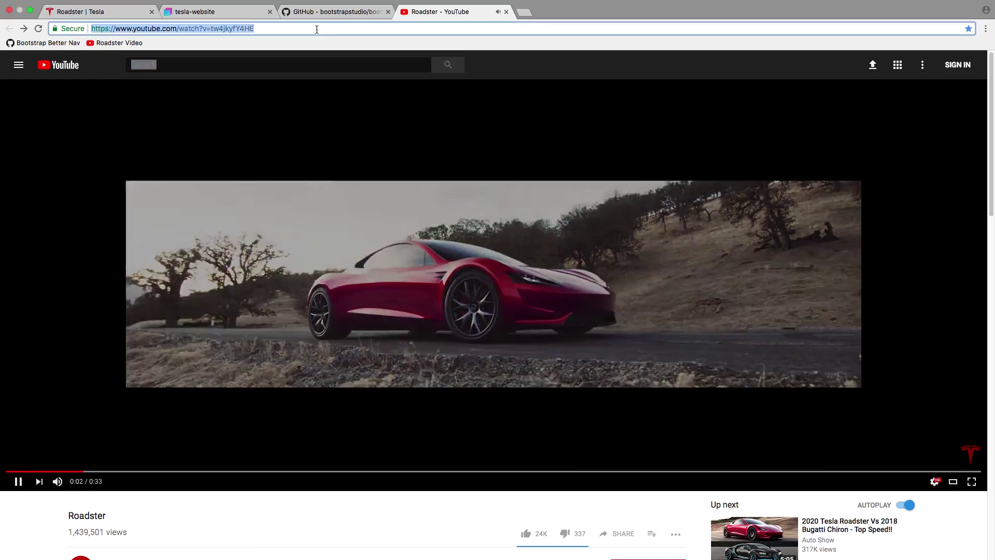
right_click(245, 29)
left_click(251, 42)
key("super+Tab")
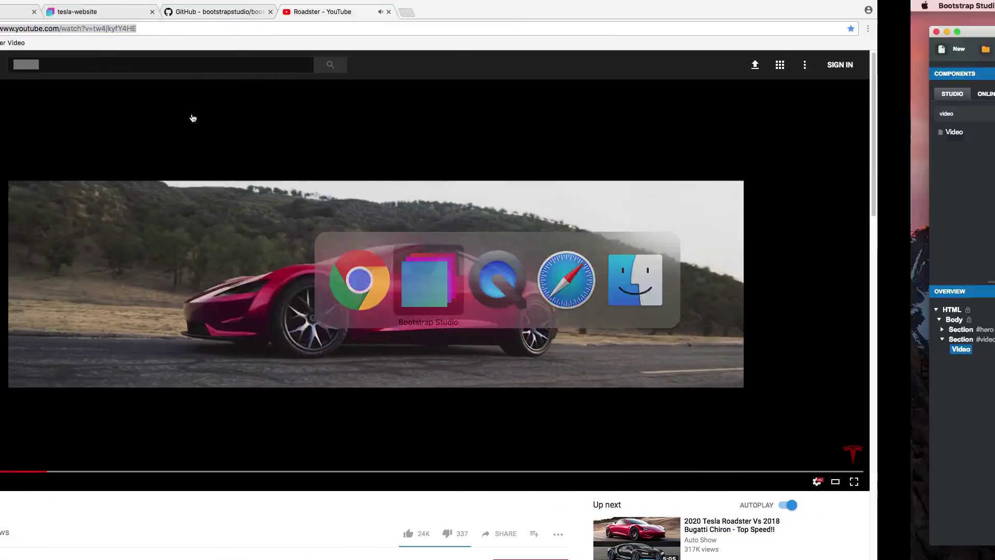
left_click(896, 173)
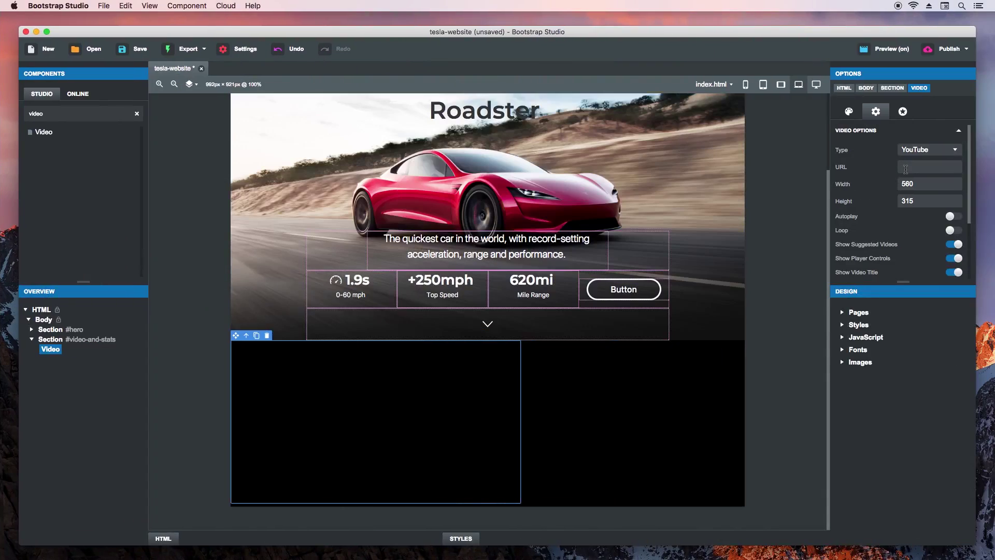
key("super+v")
key("Return")
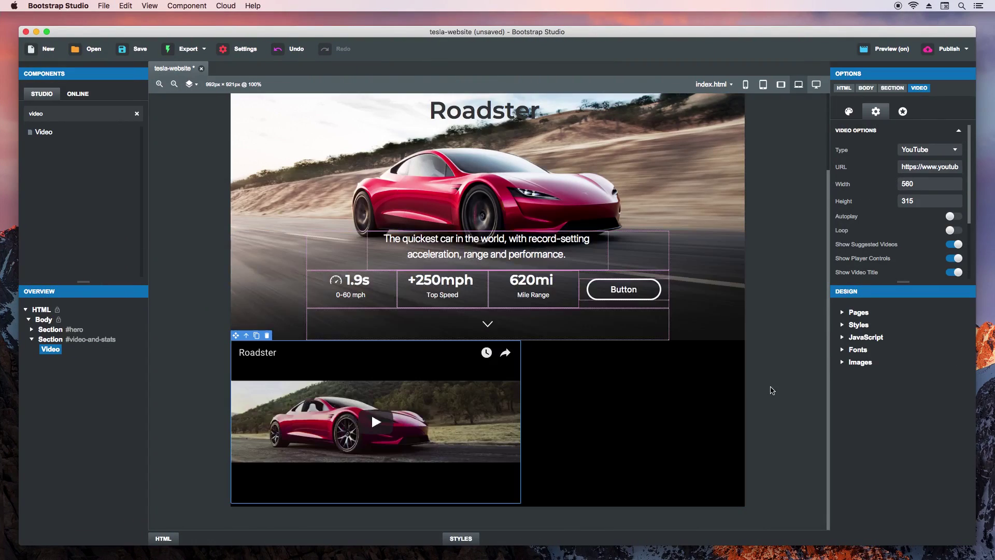
Step: Enable Autoplay and Loop for the video and disable Show Suggested Videos, Show Player Controls and Show Video Title
left_click_drag(969, 219, 968, 248)
left_click(952, 168)
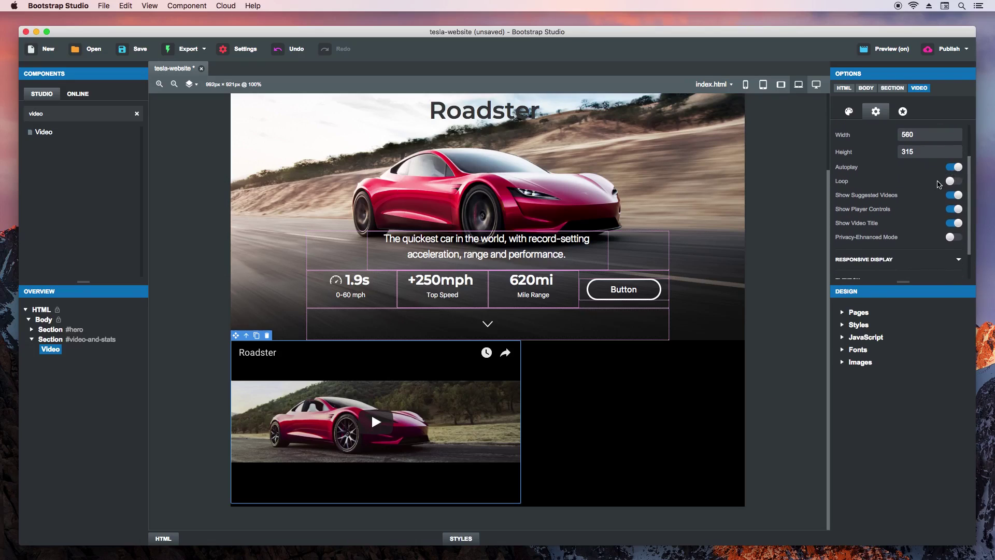
left_click(953, 181)
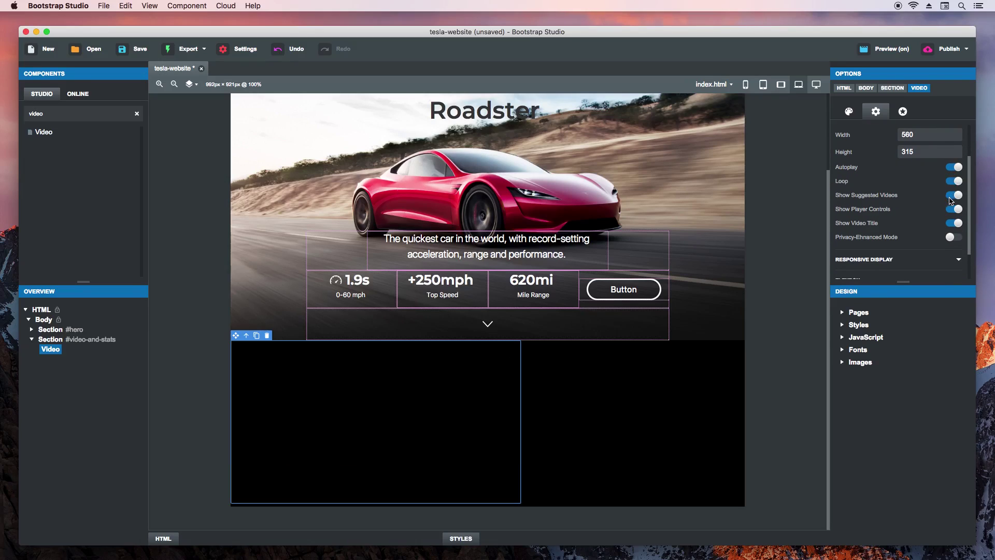
left_click(953, 194)
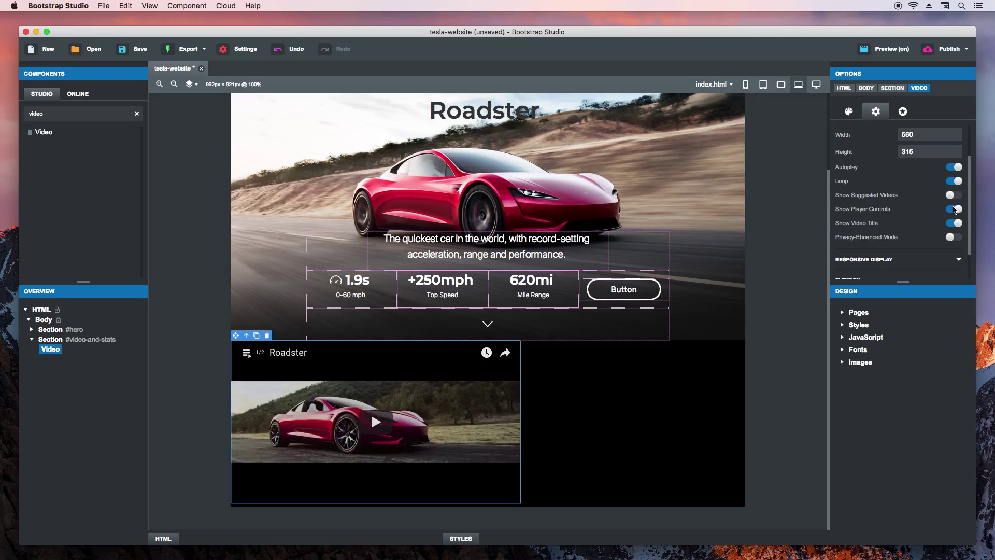
left_click(955, 209)
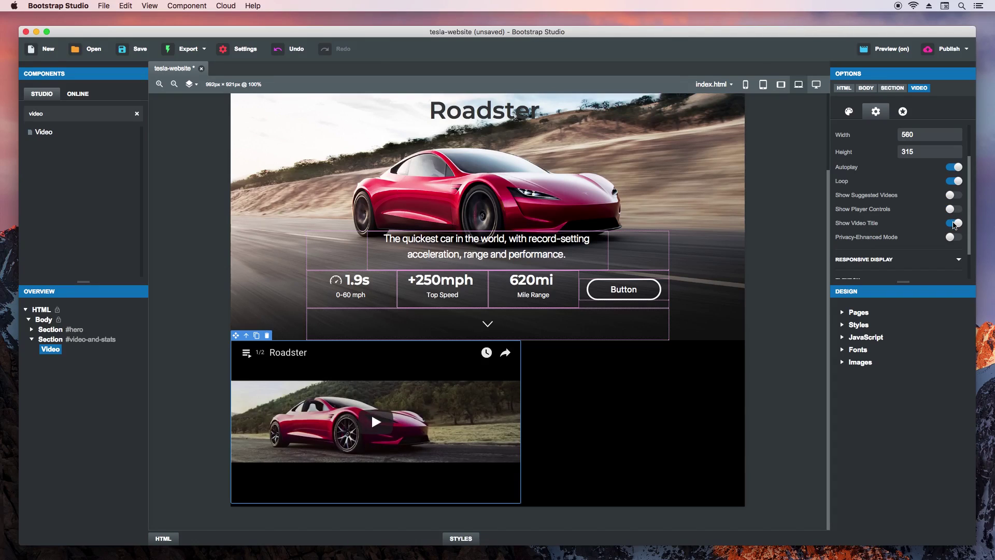
left_click(953, 223)
Step: Switch to Chrome and check the embedded video below the hero in the tesla-website preview
key("super+Tab")
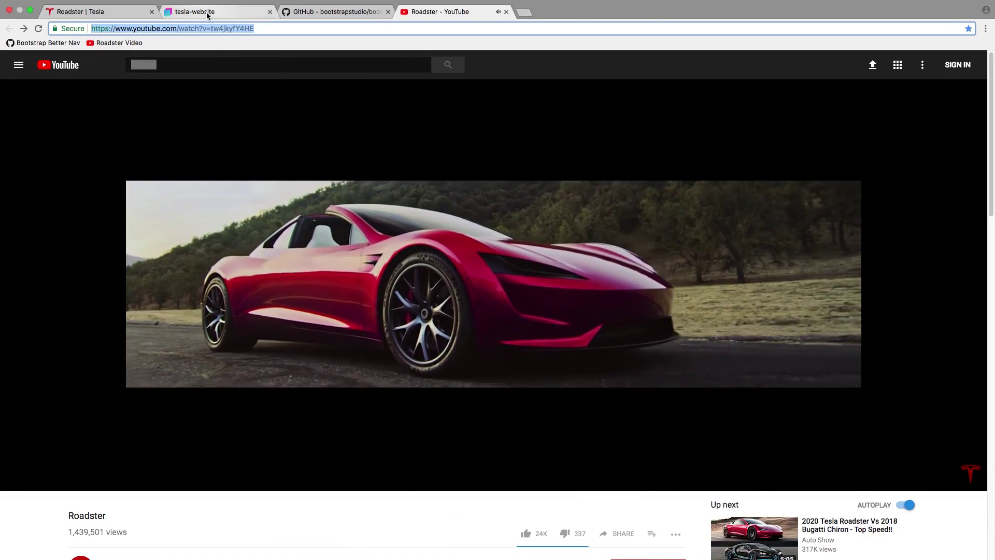
left_click(208, 13)
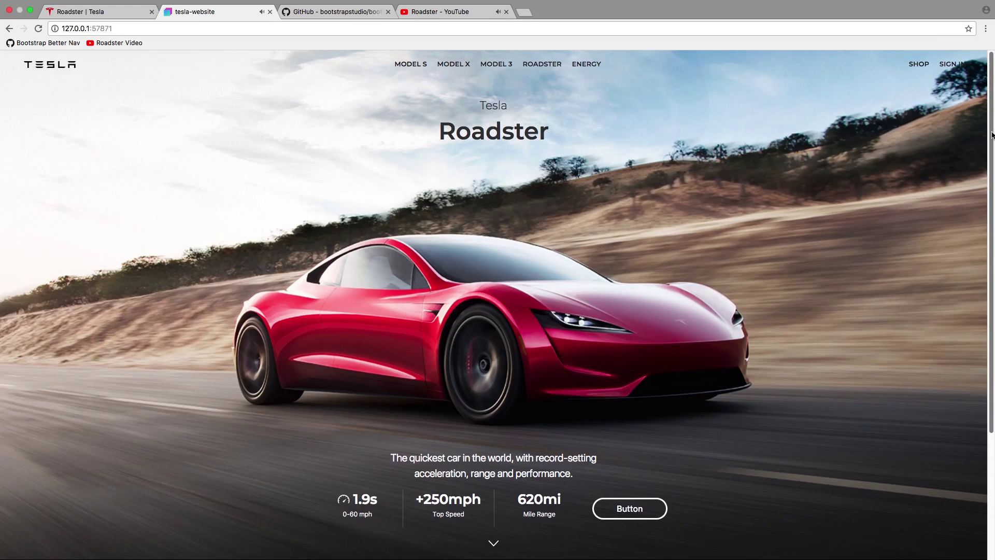
scroll(964, 290, "down", 3)
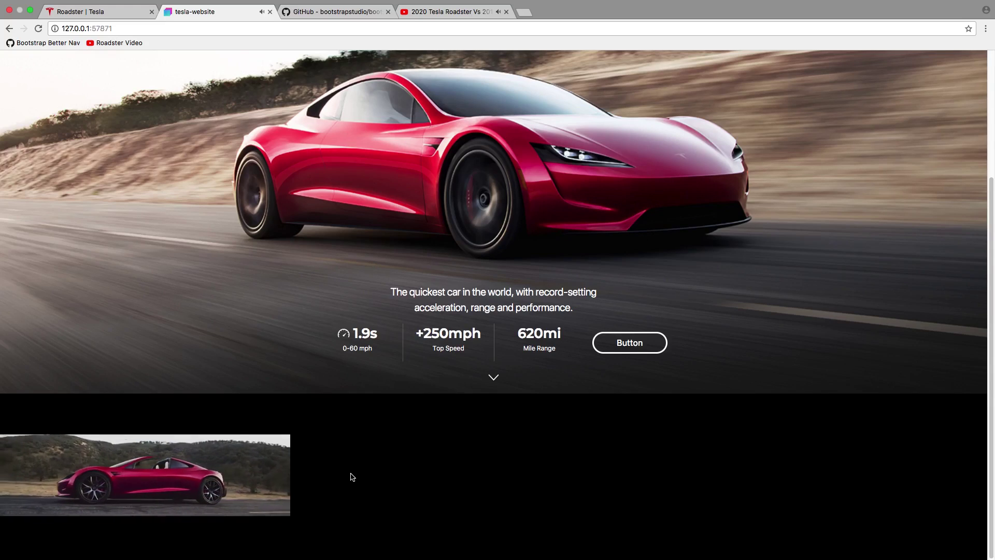
Step: Switch to Bootstrap Studio and add text-align: center to the #video-and-stats section's style rule
key("super+Tab")
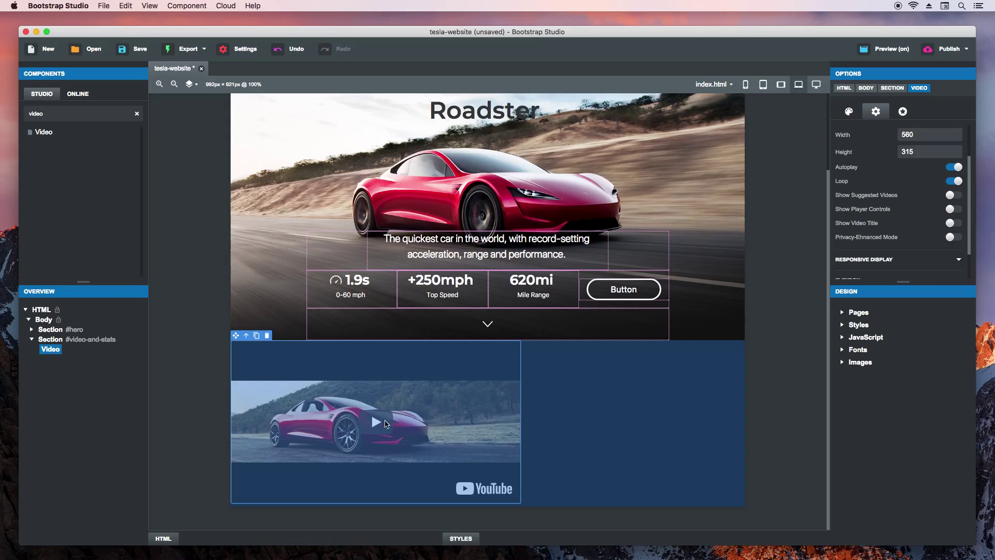
left_click(88, 340)
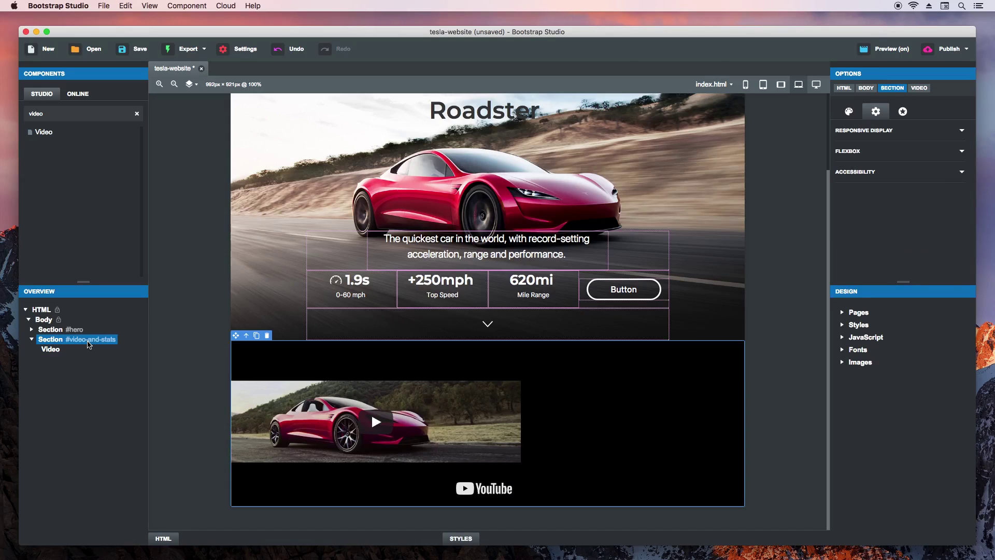
left_click(540, 535)
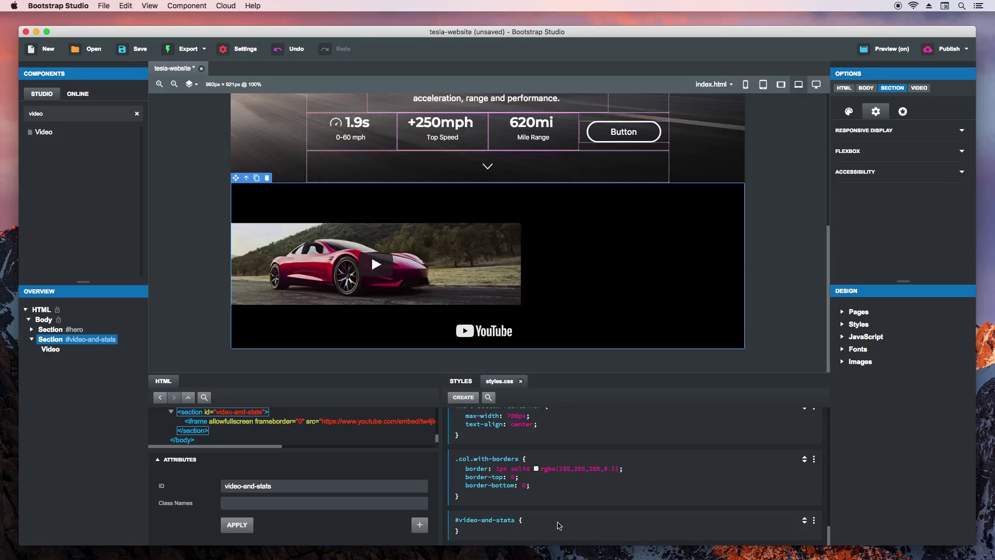
type("text-align: ;")
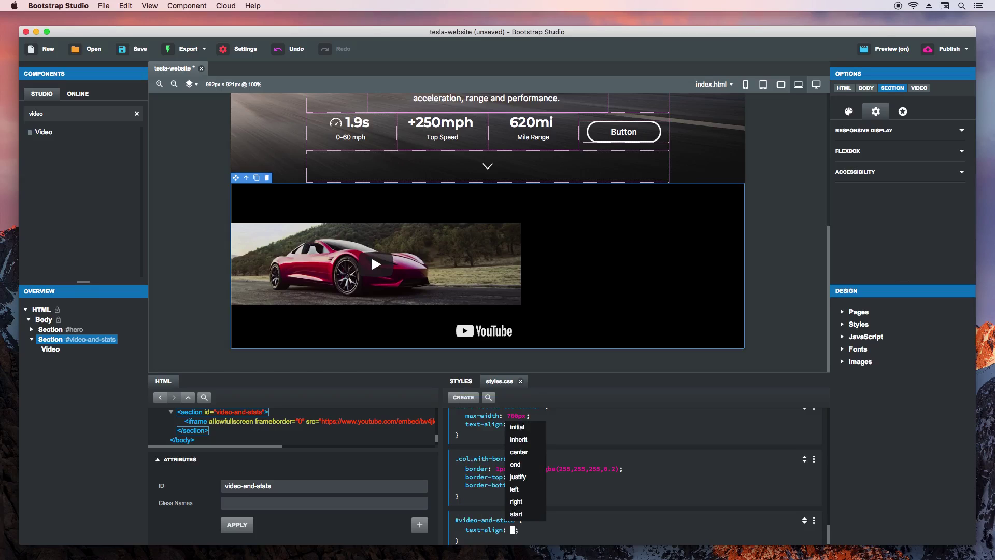
key("Return")
type("center")
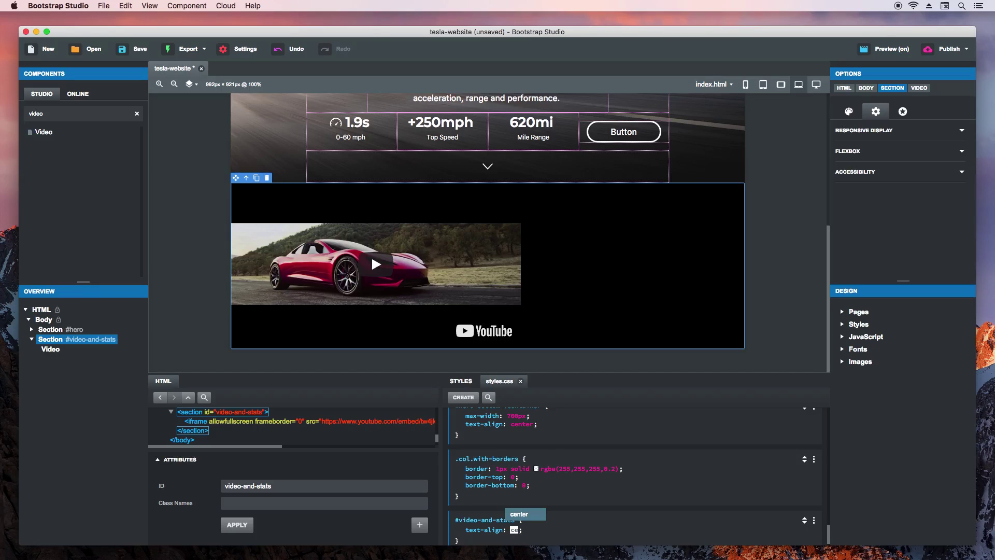
key("Return")
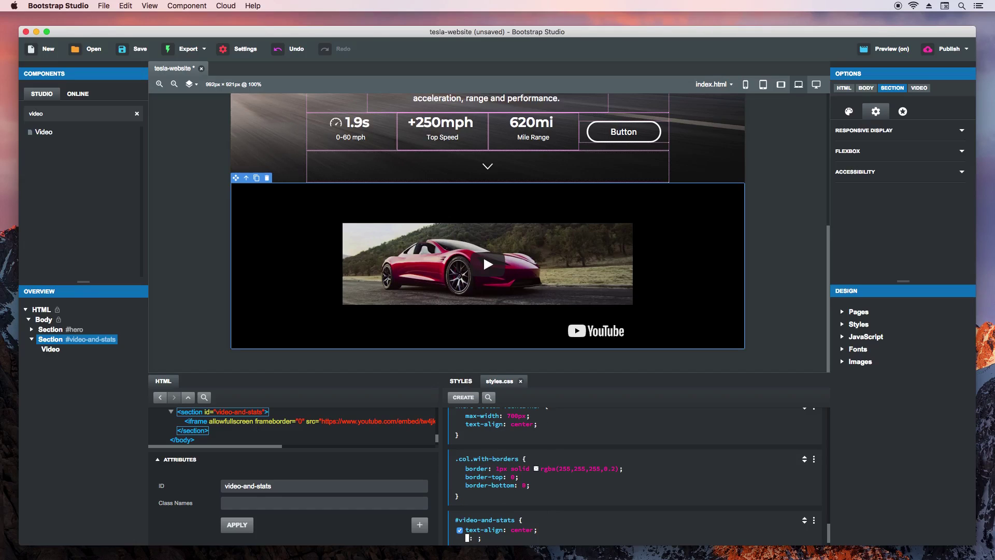
left_click(574, 534)
Step: Create a style rule for the video with the selector #video-and-stats iframe
left_click(51, 349)
left_click(463, 397)
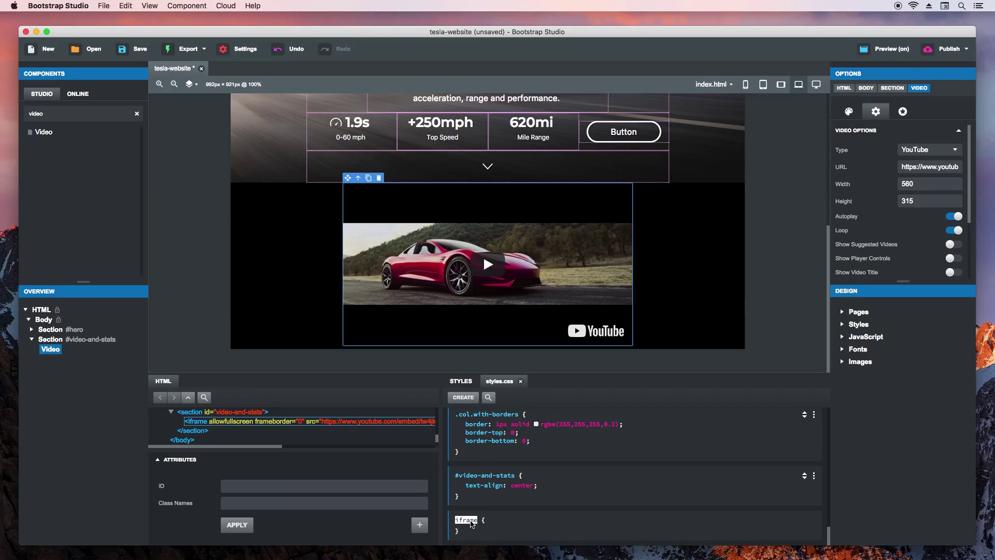
key("Left")
type("#vi")
type("and-stats")
key("Return")
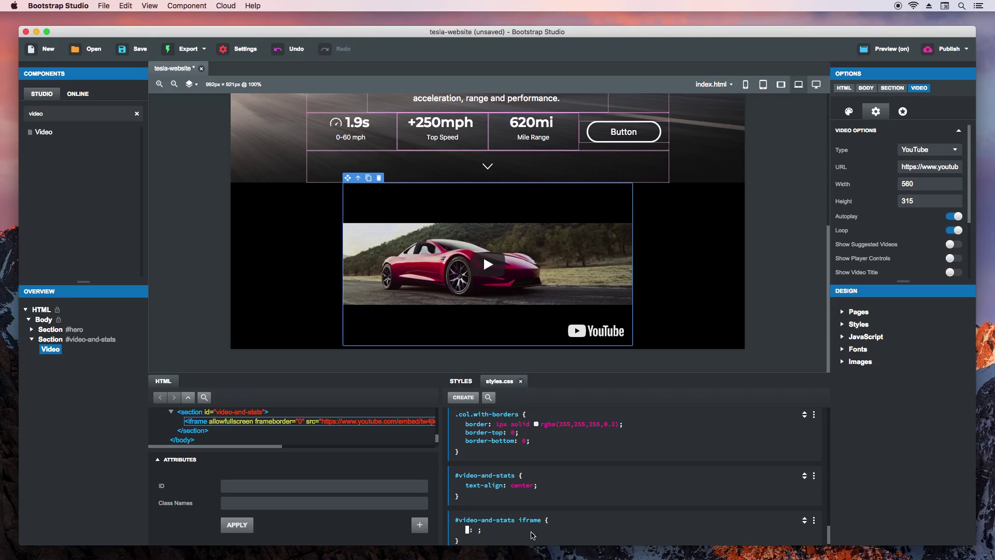
key("Escape")
Step: Set the video's width to 900px and height to 500px in the #video-and-stats iframe rule
left_click(849, 112)
left_click(857, 135)
left_click(864, 172)
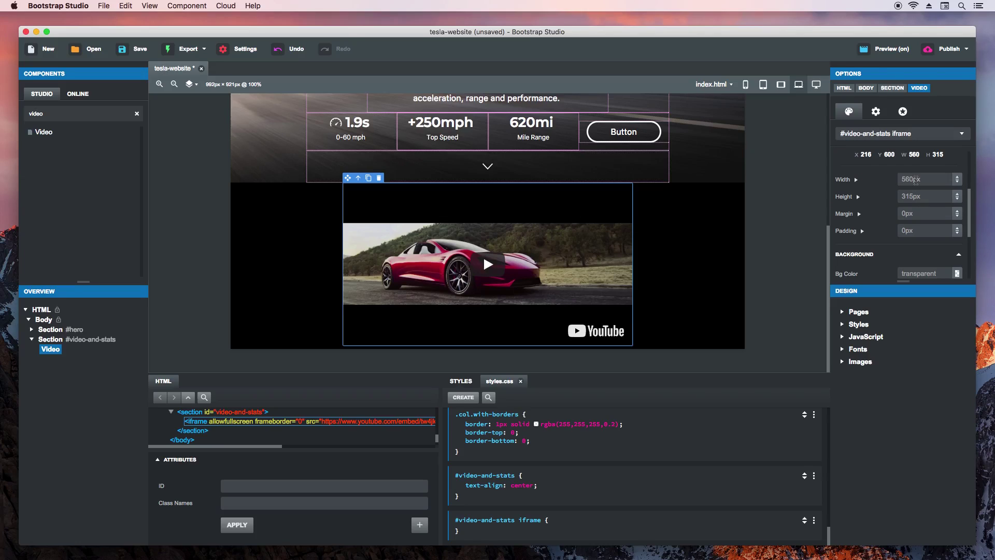
double_click(915, 180)
type("900px")
key("Return")
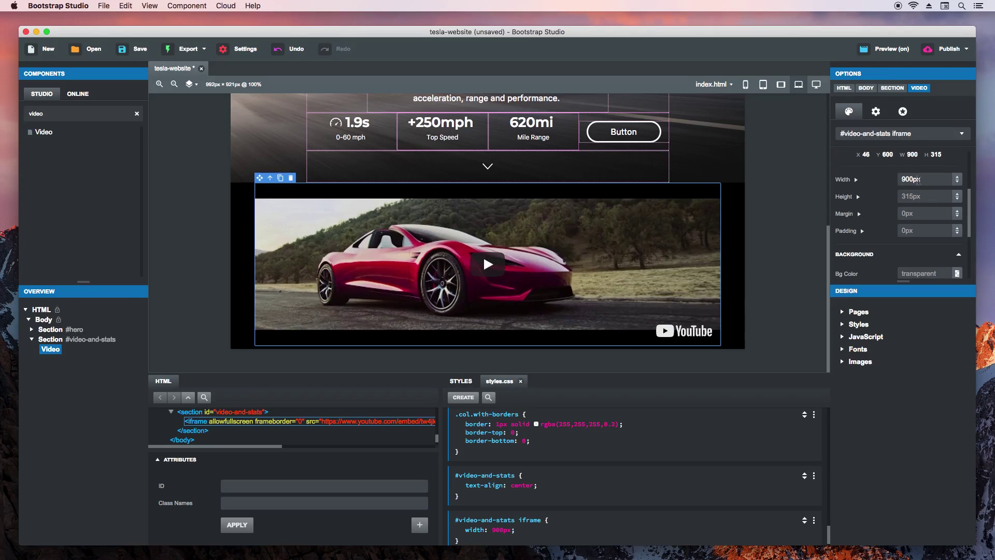
type("500px")
key("Return")
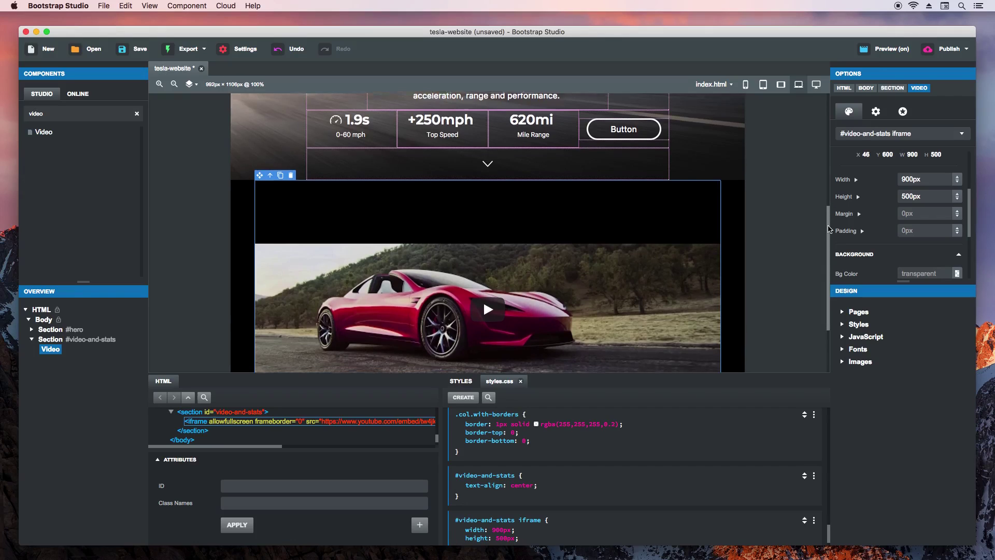
Step: Check the video at narrower screen sizes, then duplicate the #video-and-stats iframe rule and give the copy a min-width: 992px media query
left_click_drag(826, 226, 825, 265)
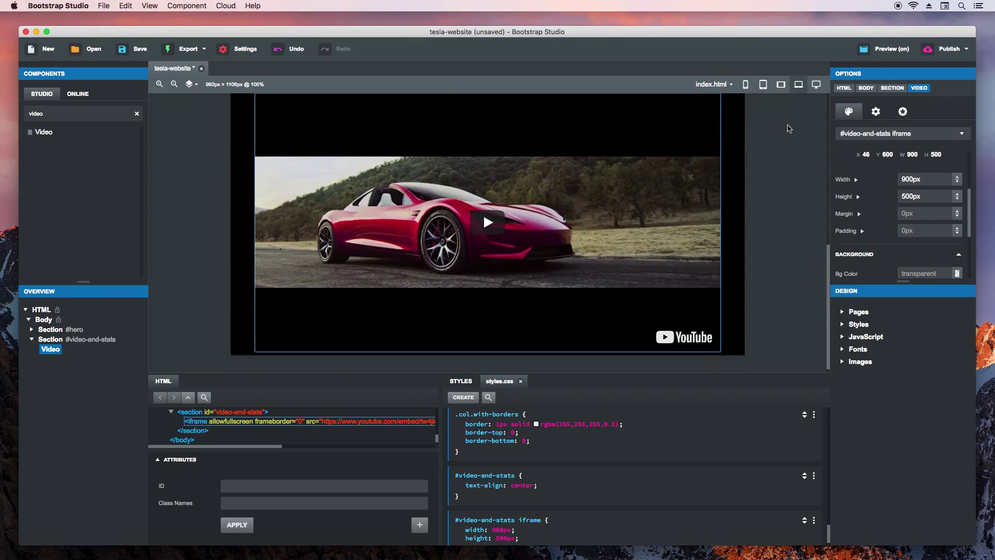
left_click(782, 87)
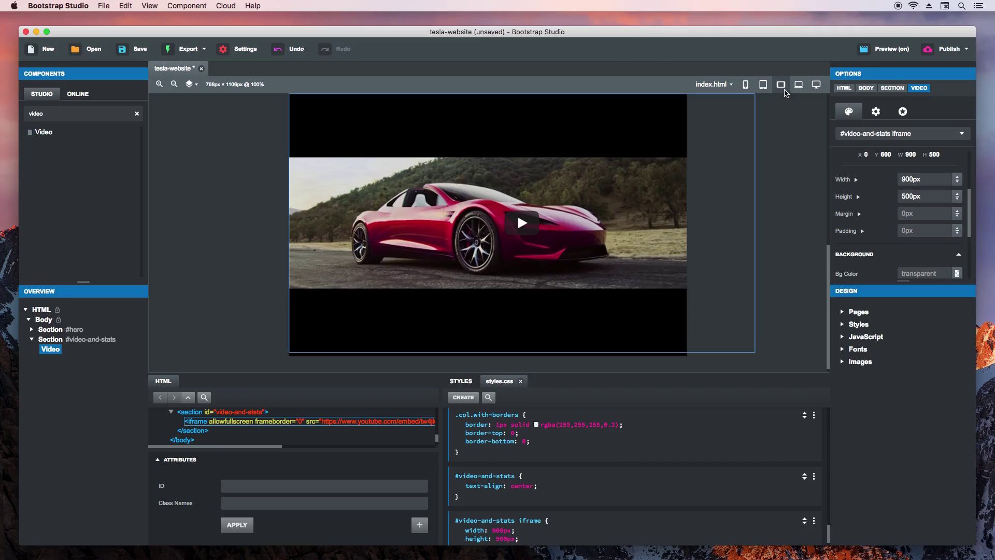
left_click(763, 86)
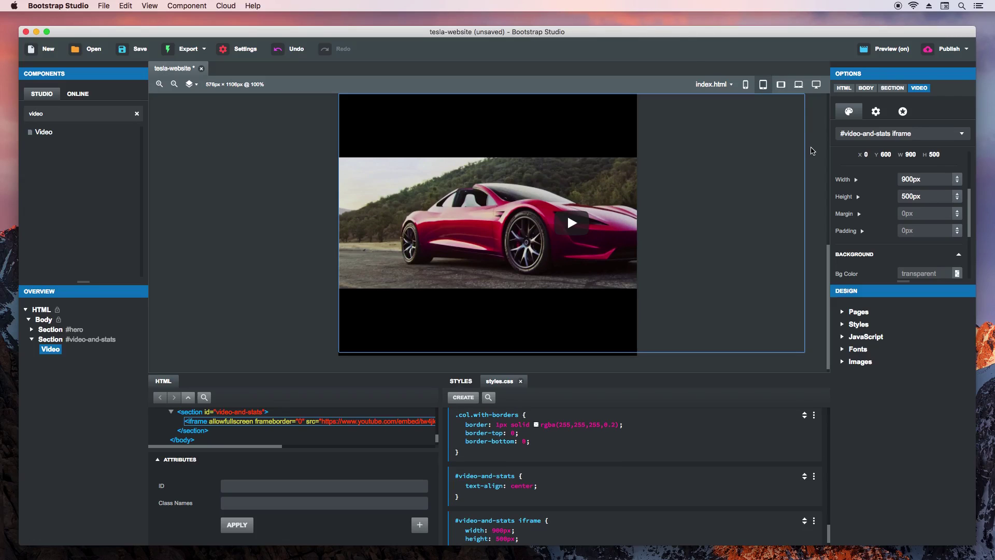
left_click(798, 86)
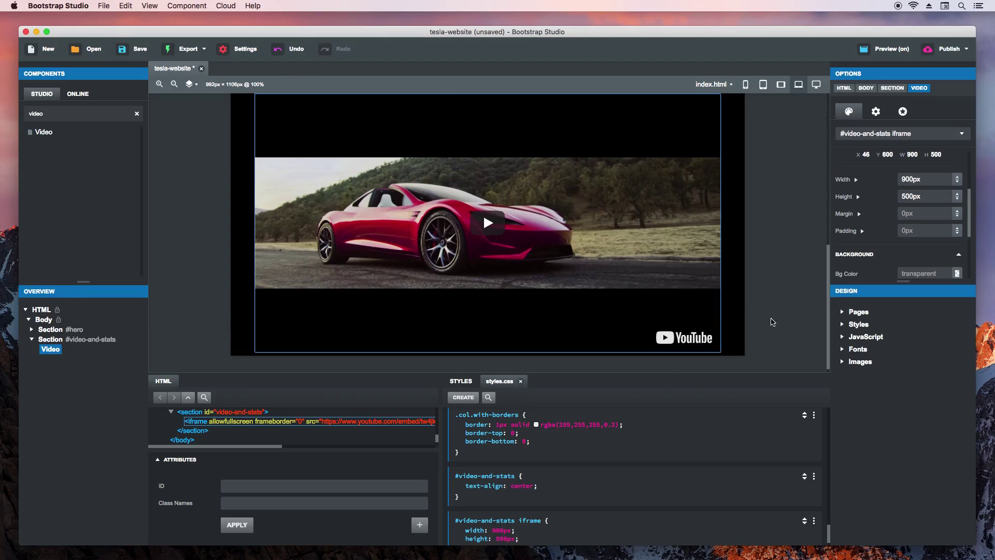
scroll(830, 536, "down", 1)
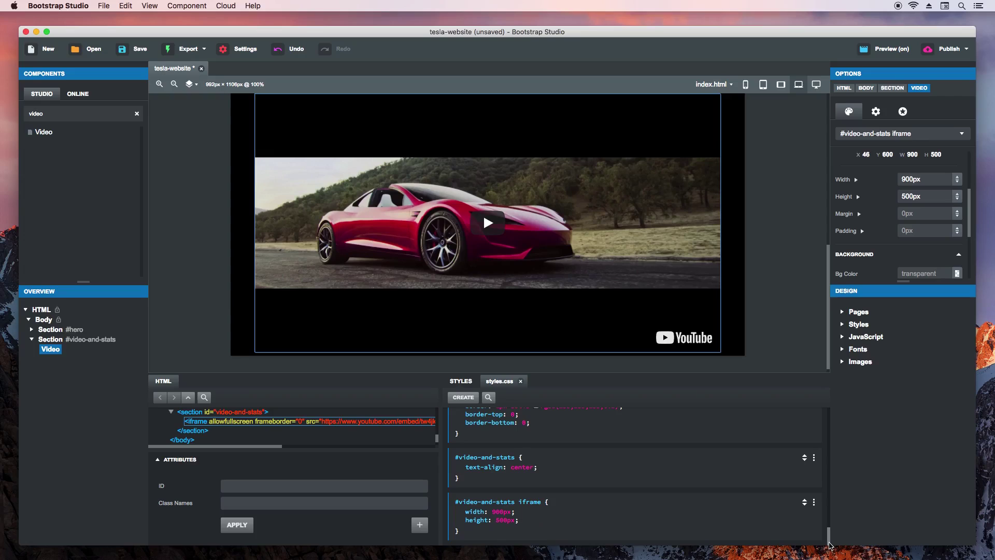
left_click(813, 501)
left_click(787, 462)
scroll(823, 528, "down", 3)
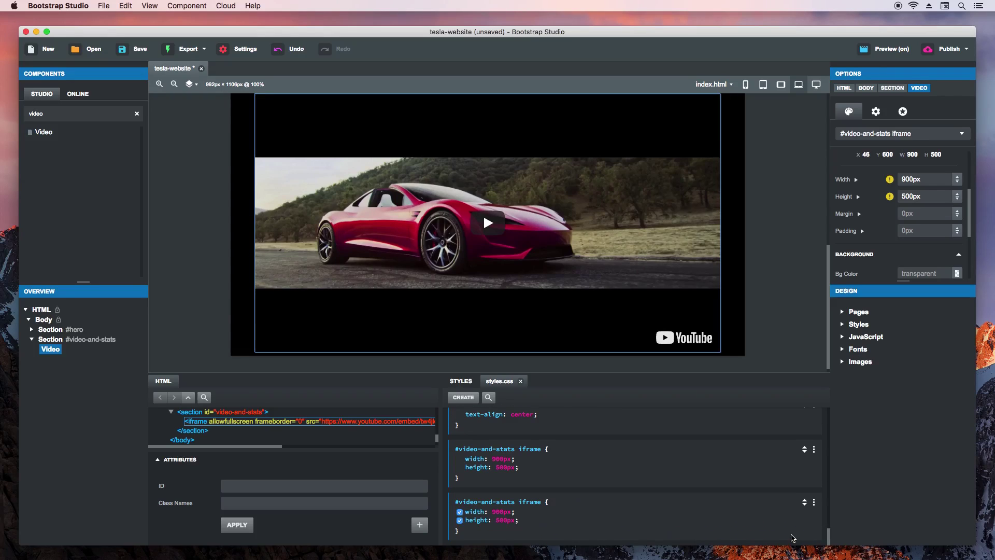
left_click(813, 502)
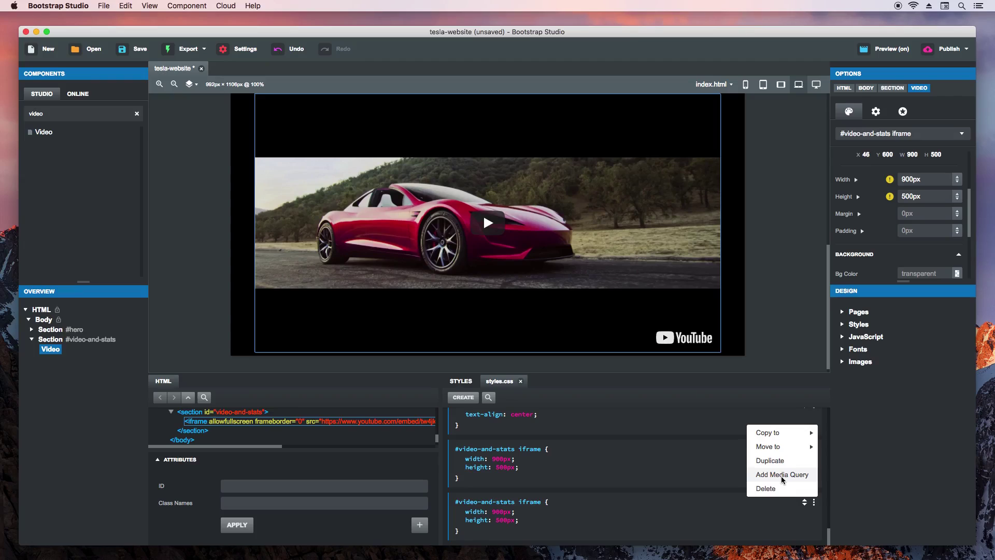
left_click(782, 474)
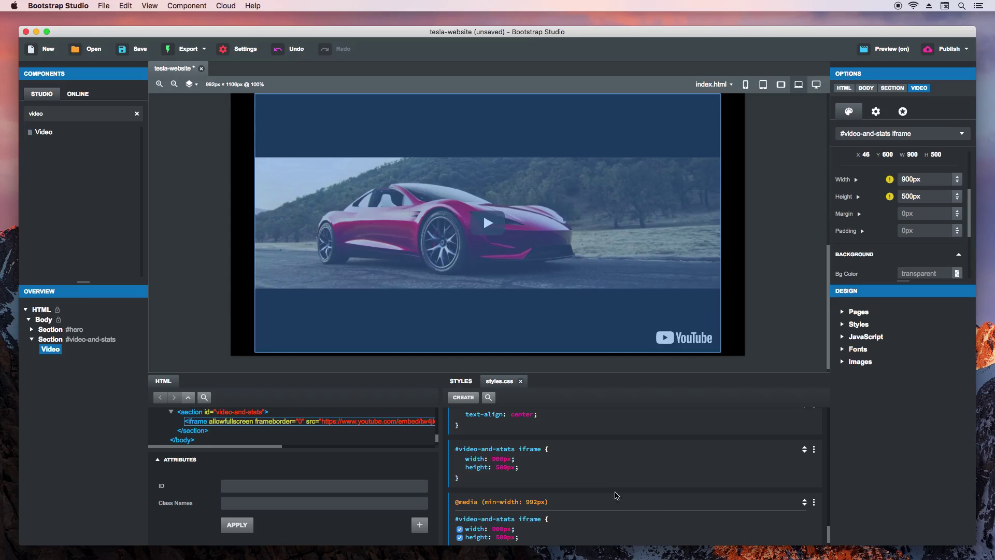
Step: Set the base #video-and-stats iframe rule to width 90% and height 400px, and check the video at every screen size
left_click(501, 459)
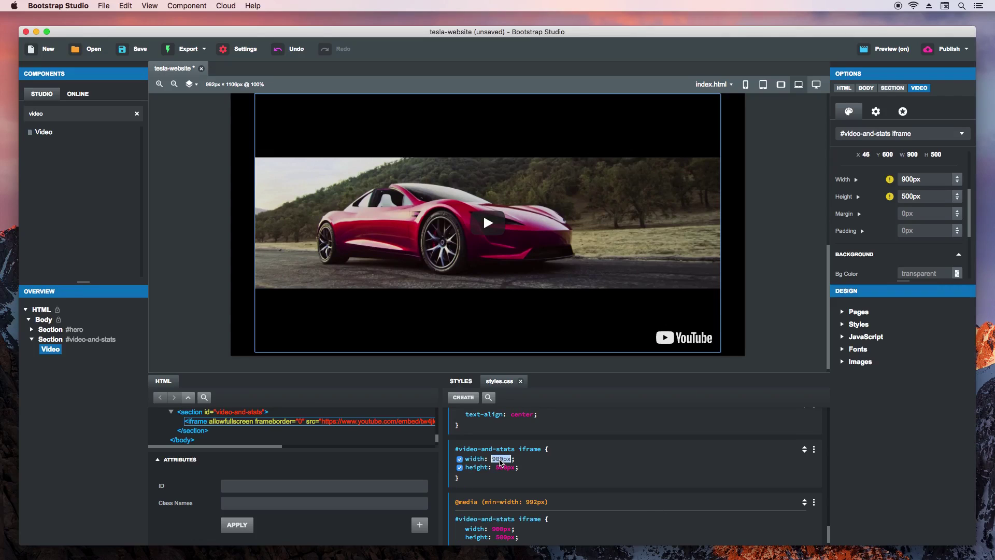
type("90%")
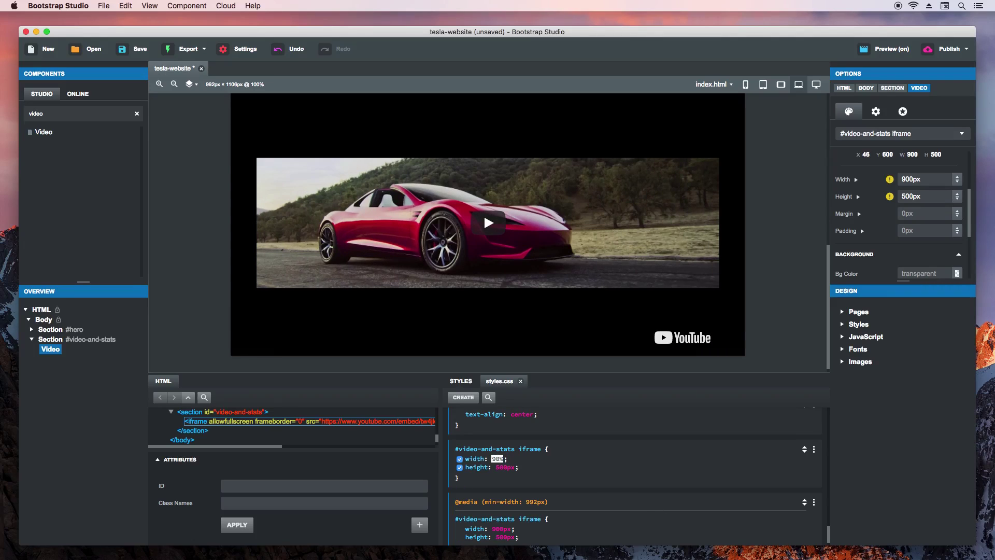
left_click(505, 467)
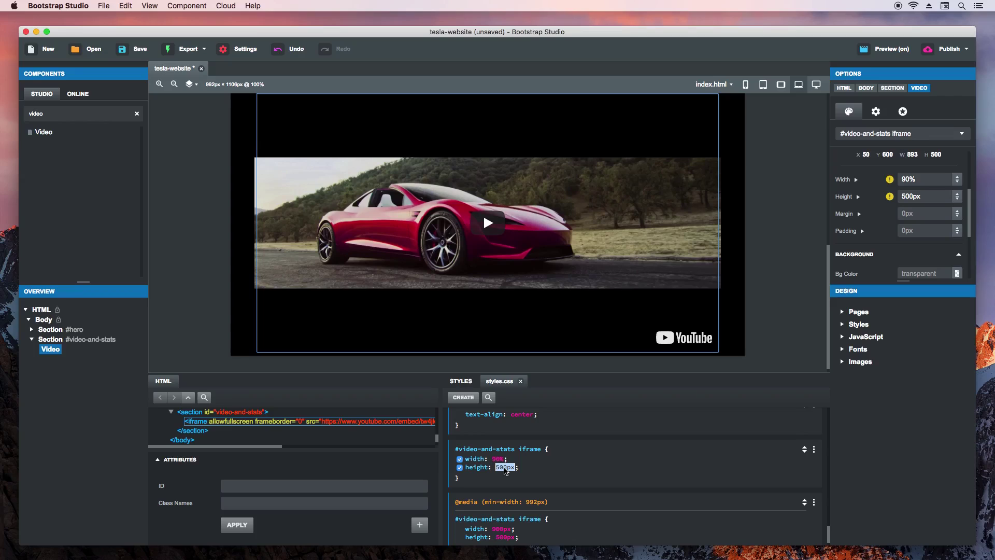
type("400px")
key("Return")
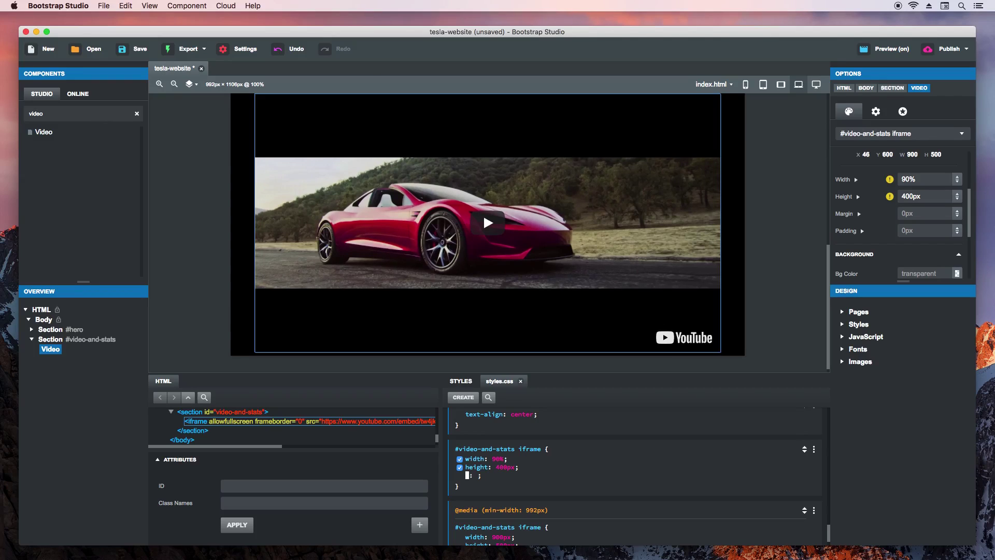
left_click(781, 84)
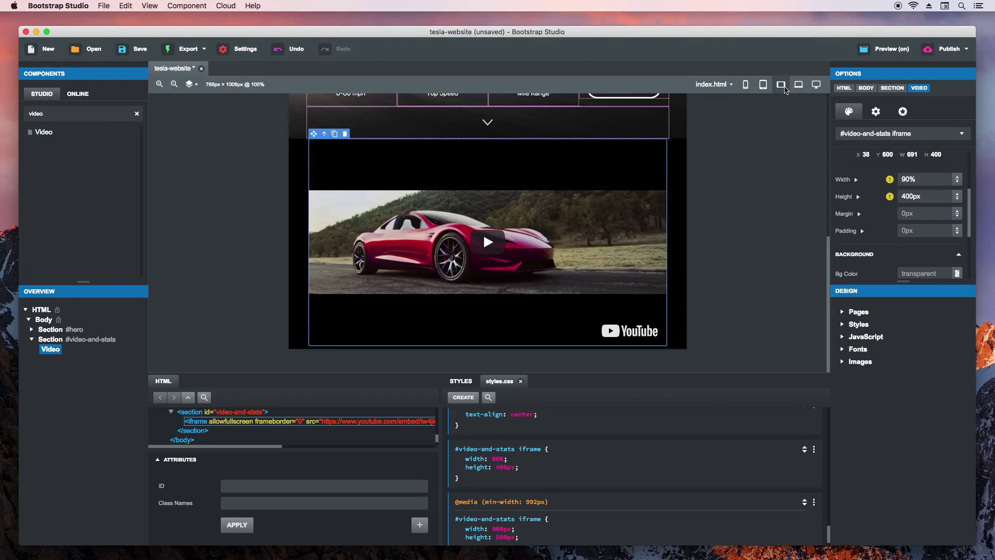
left_click(763, 84)
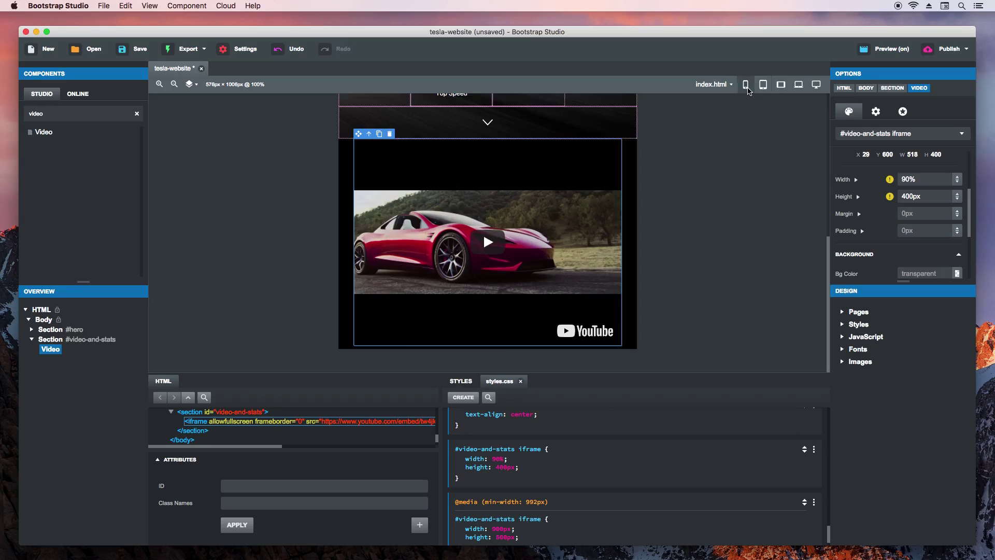
left_click(745, 84)
left_click(798, 85)
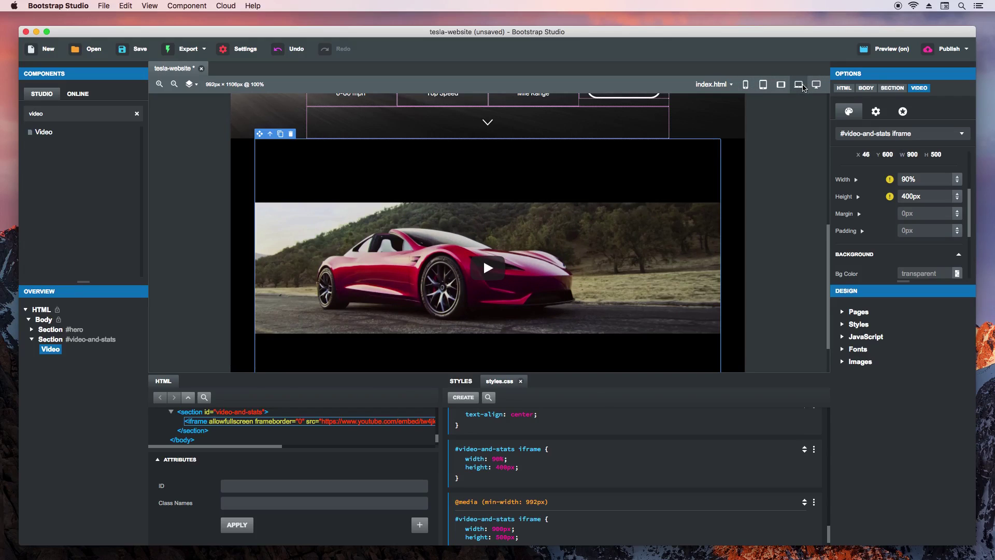
left_click(816, 85)
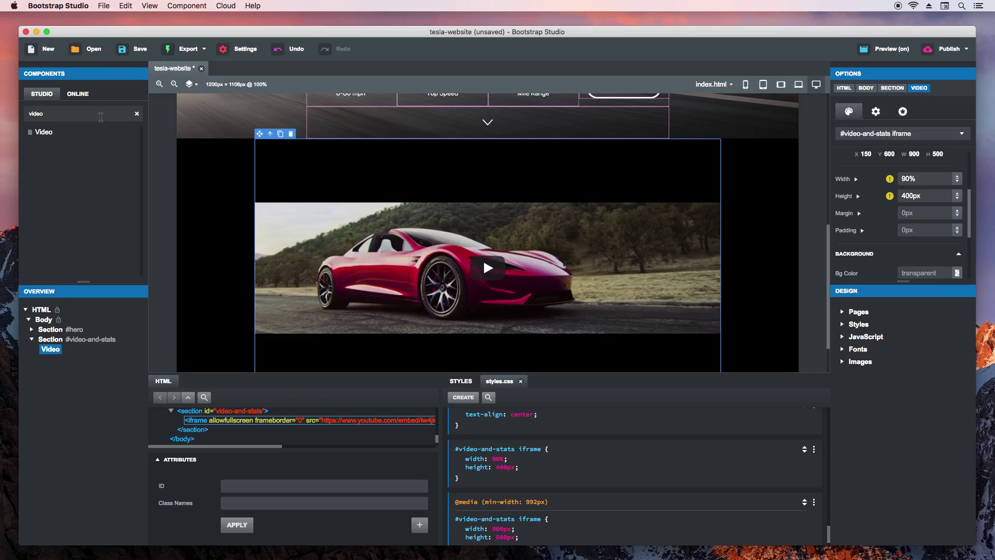
Step: Add a Table component below the video in the #video-and-stats section and give it the ID stats
double_click(100, 117)
type("table")
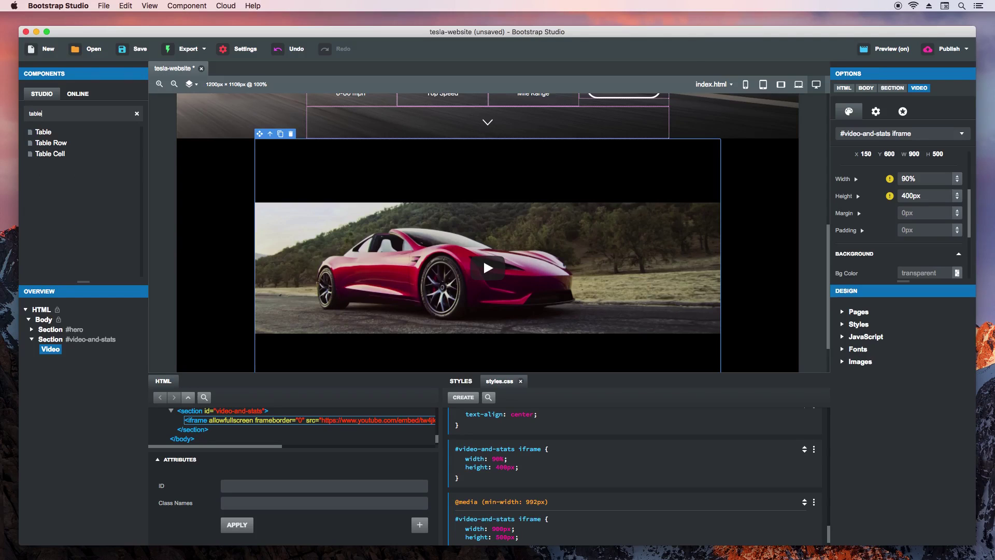
left_click_drag(75, 133, 56, 356)
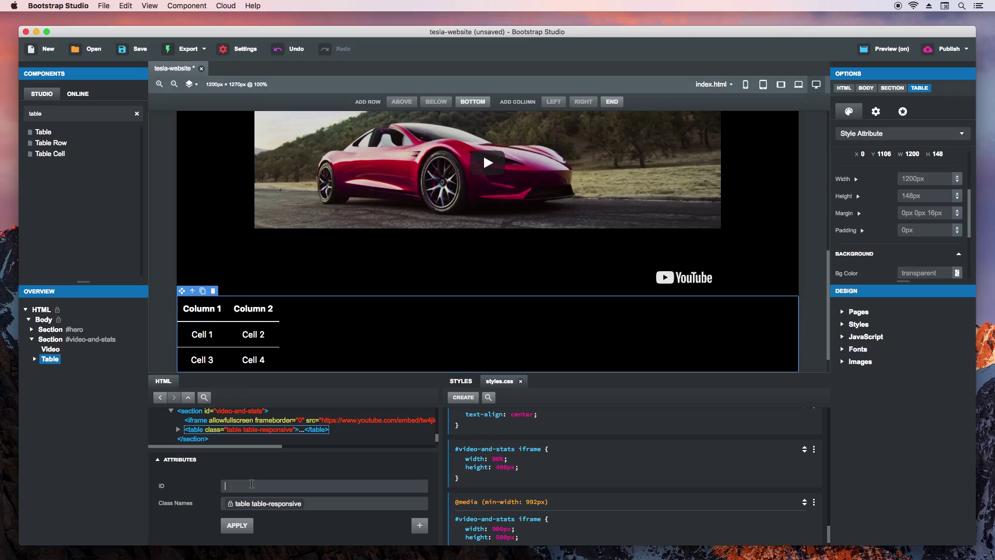
left_click(237, 525)
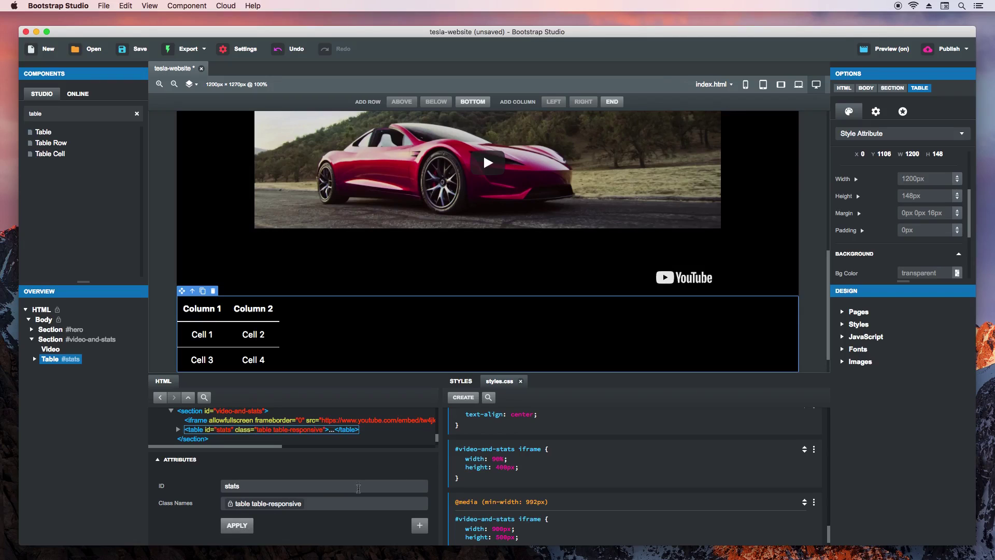
Step: Create a #stats style rule for the table and choose it as the target for visual style edits
left_click(462, 396)
left_click(509, 530)
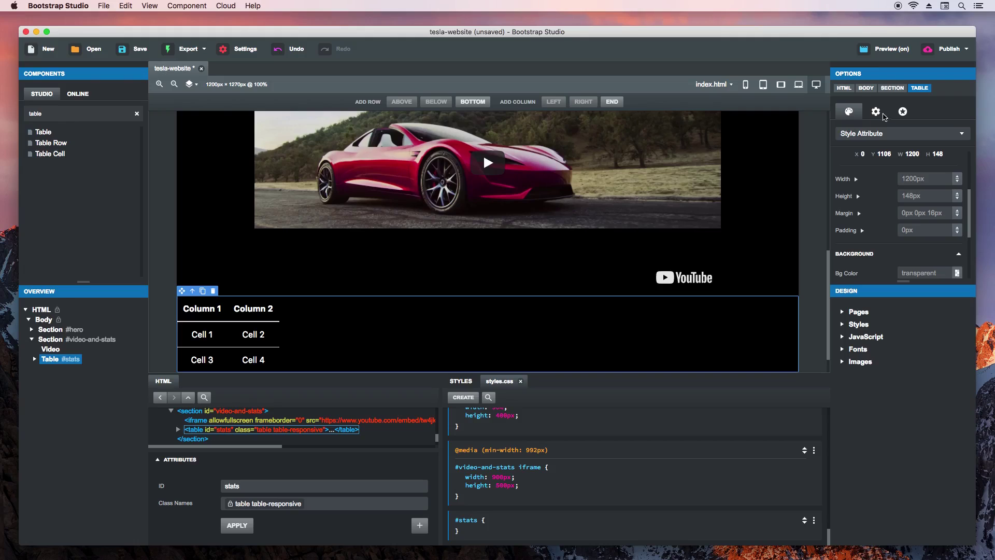
left_click(881, 133)
left_click(869, 175)
Step: Set the table's Responsive option to No and its width in the #stats rule to 600px
left_click(876, 112)
left_click(927, 155)
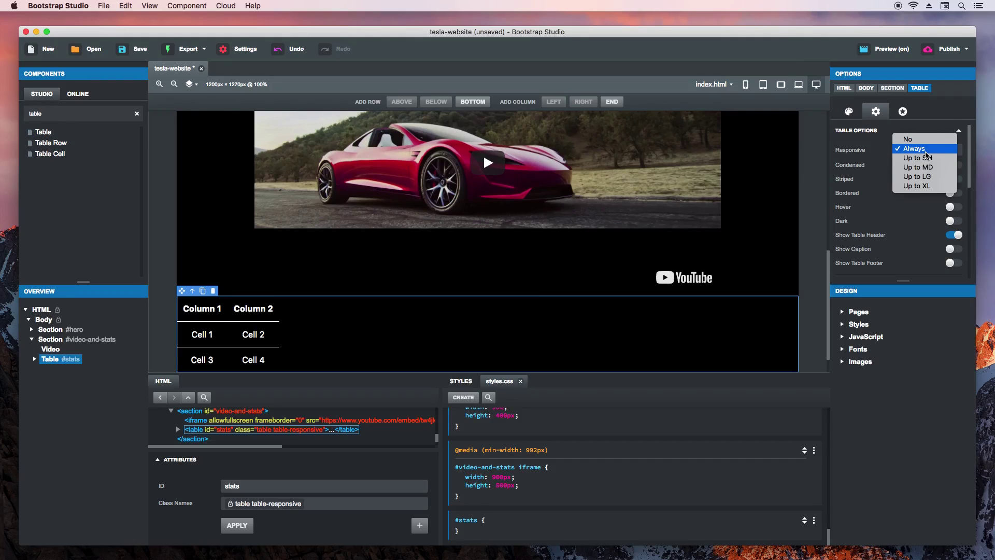
left_click(926, 141)
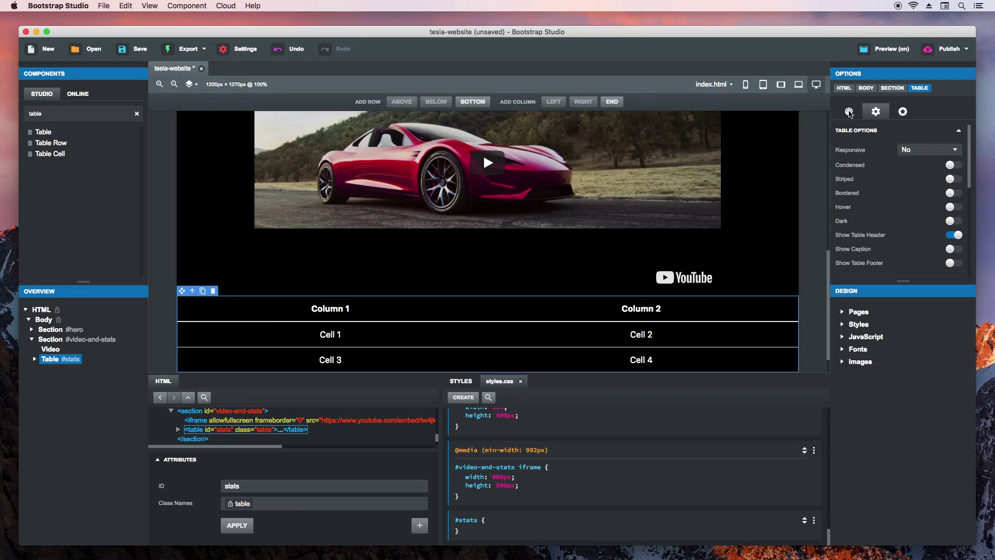
left_click(849, 112)
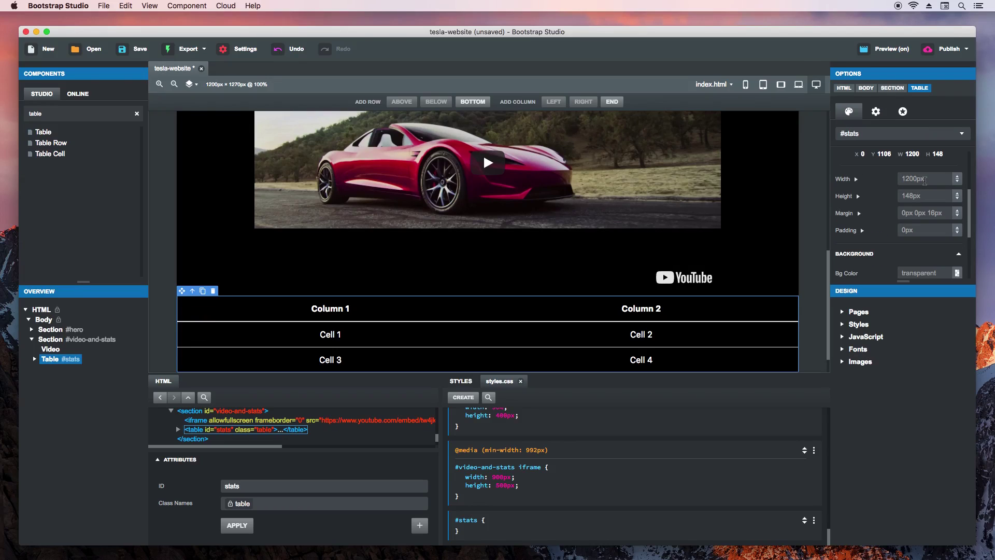
type("600p")
key("Return")
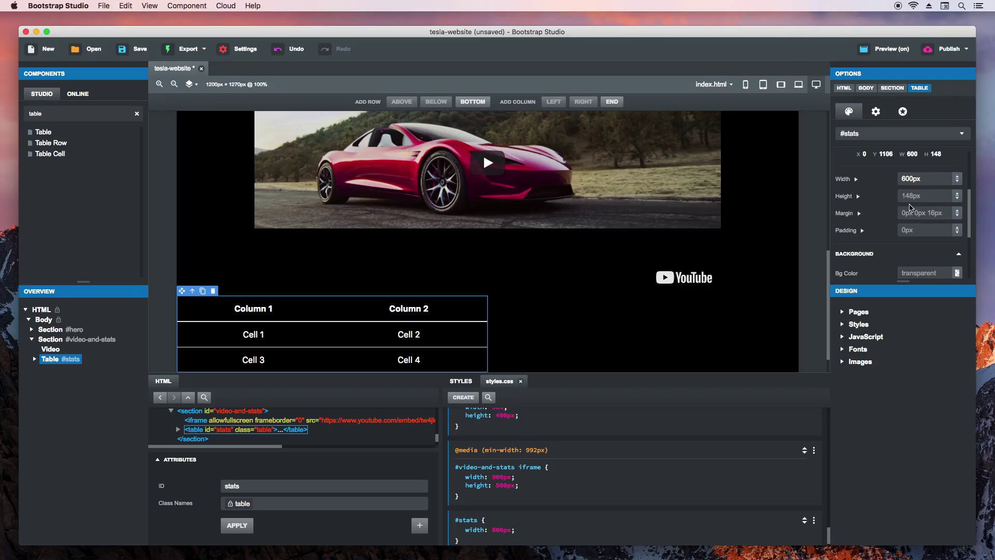
Step: Center the stats table by setting the #stats rule's margin to 0 auto
left_click(910, 208)
type("0 auto")
key("Return")
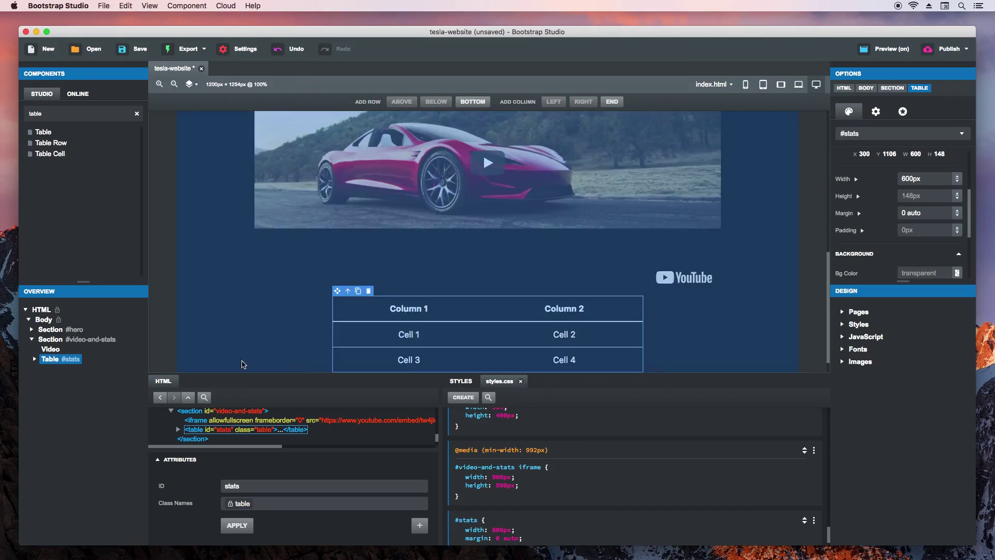
Step: Using the Tesla page's specs table in the browser as reference, delete the second header cell and set the remaining header cell's Colspan to 2
left_click(34, 359)
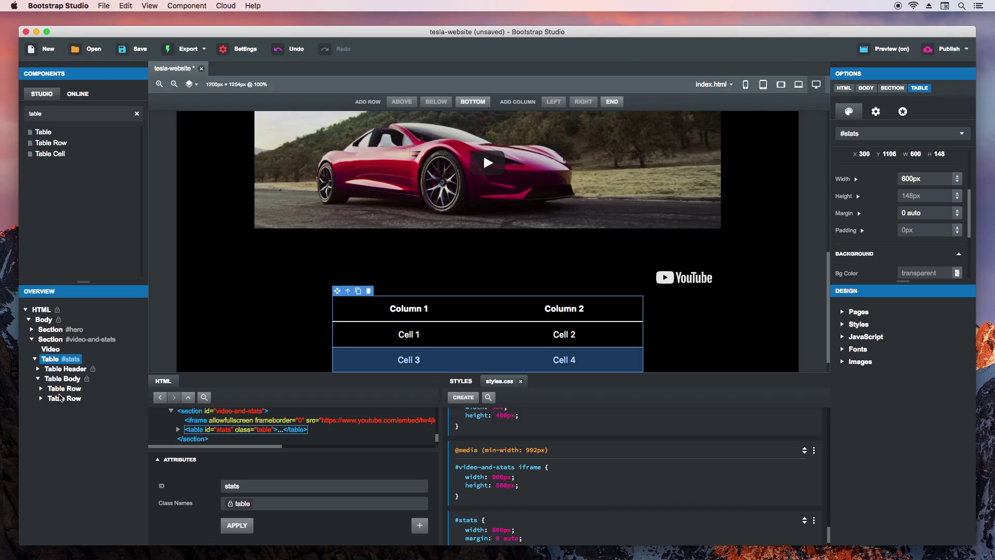
key("super+Tab")
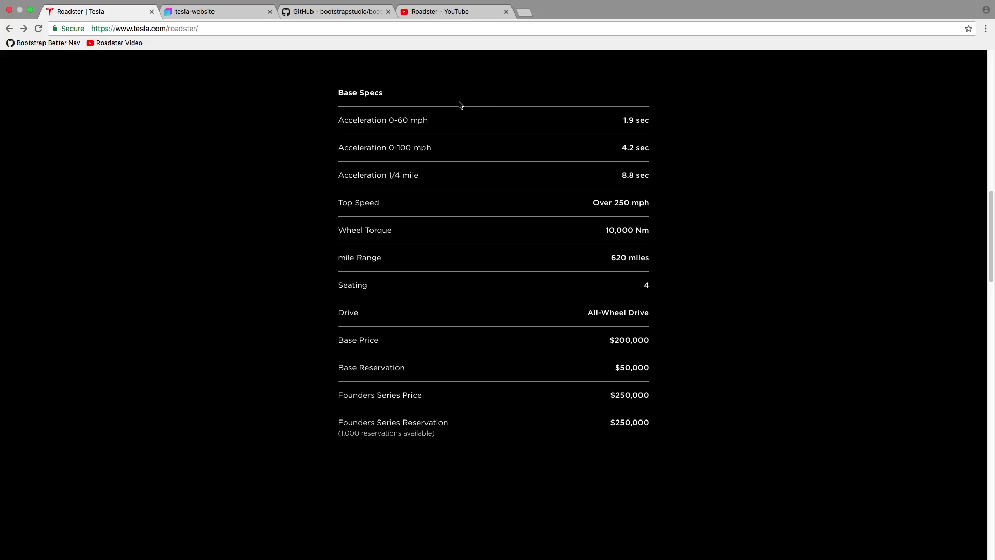
key("super+Tab")
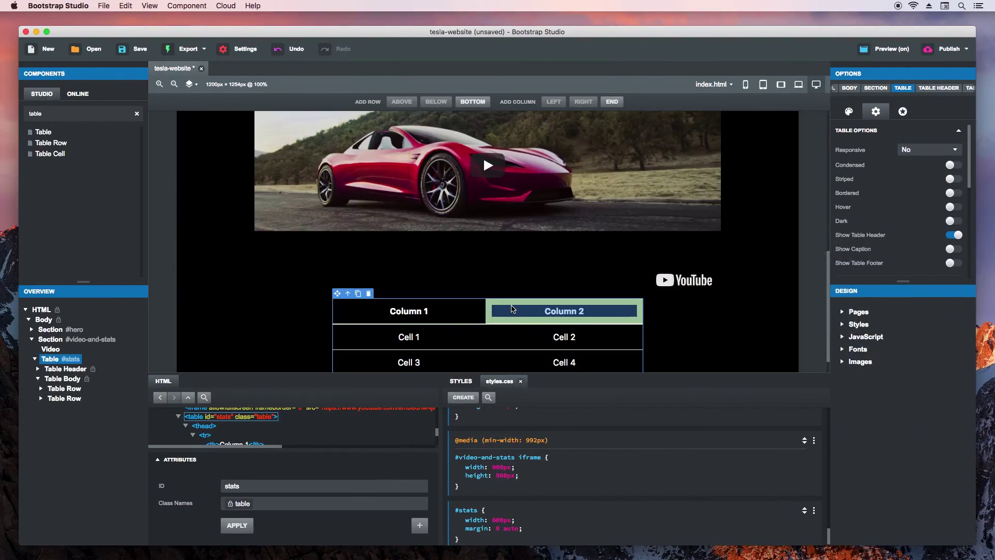
left_click(38, 369)
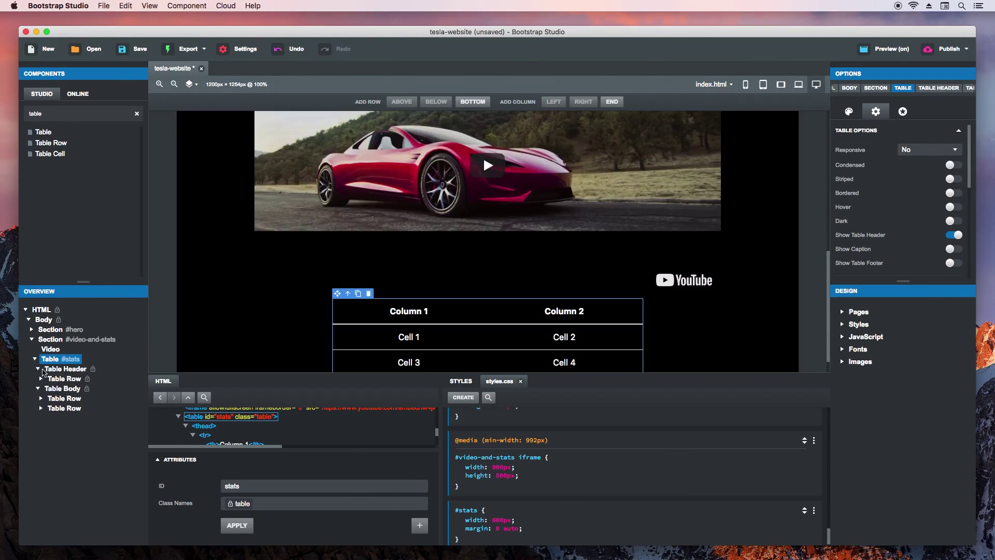
left_click(41, 378)
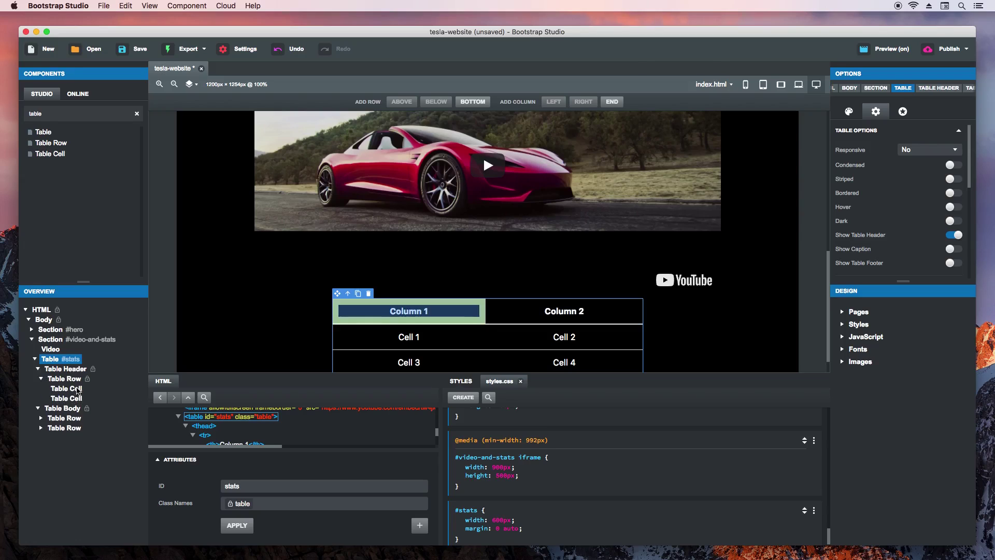
left_click(76, 398)
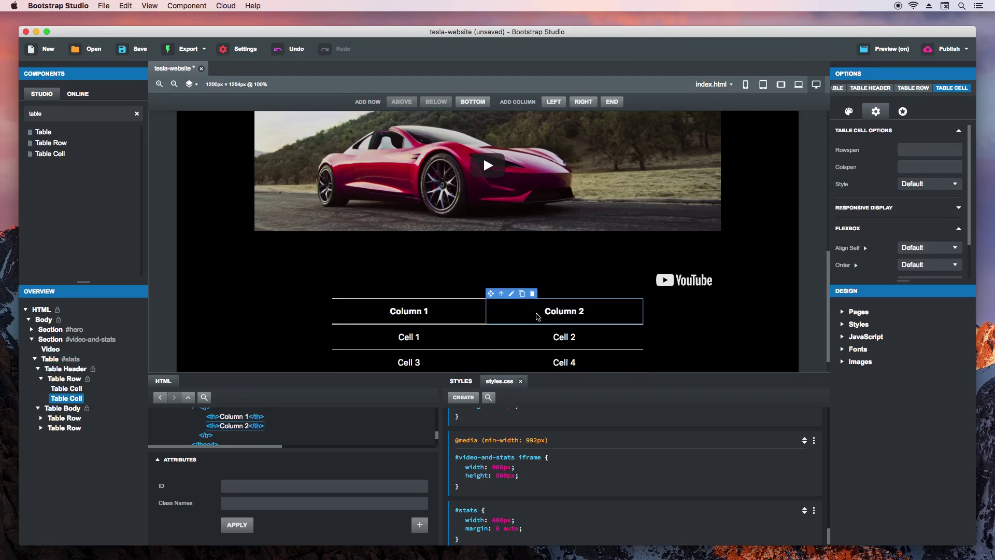
key("Delete")
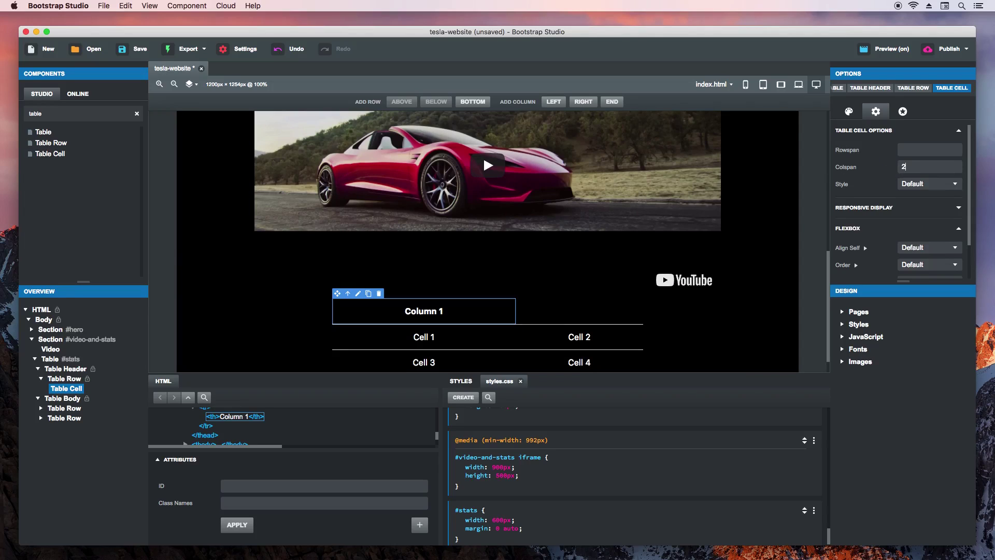
key("Return")
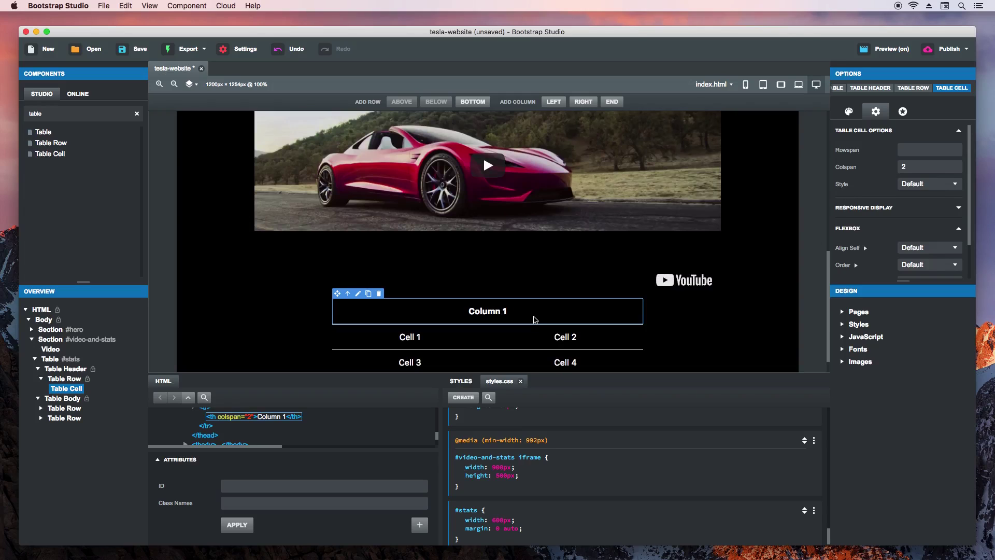
Step: Change the stats table's header cell text to Base Specs
double_click(508, 317)
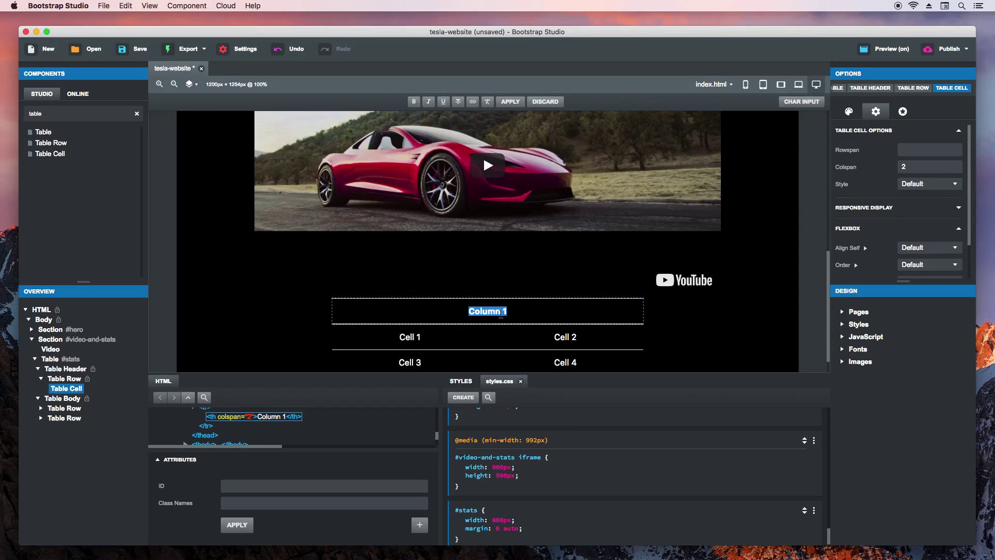
type("Base Specs")
key("Escape")
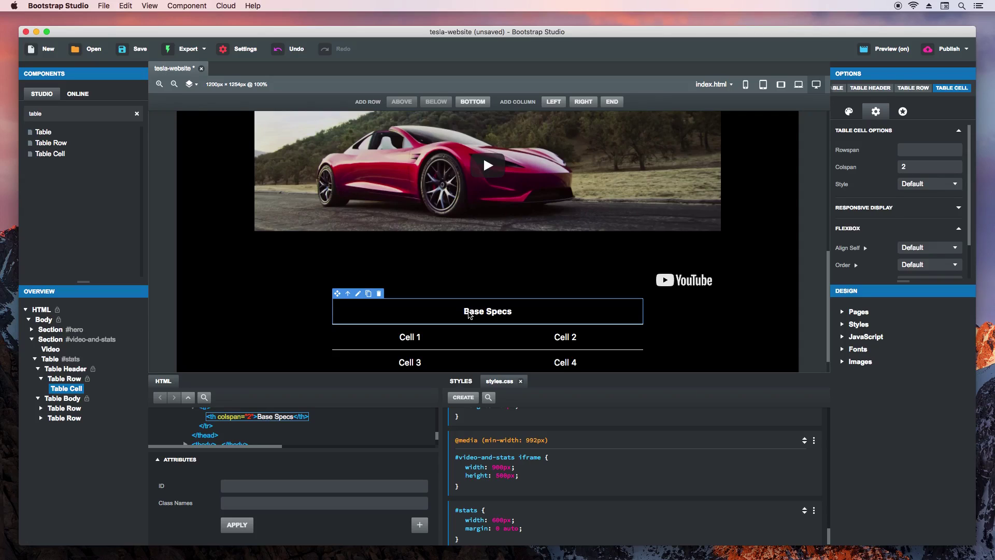
Step: Create a #stats.table thead th style rule that sets text-align to left for the header cell
left_click(463, 397)
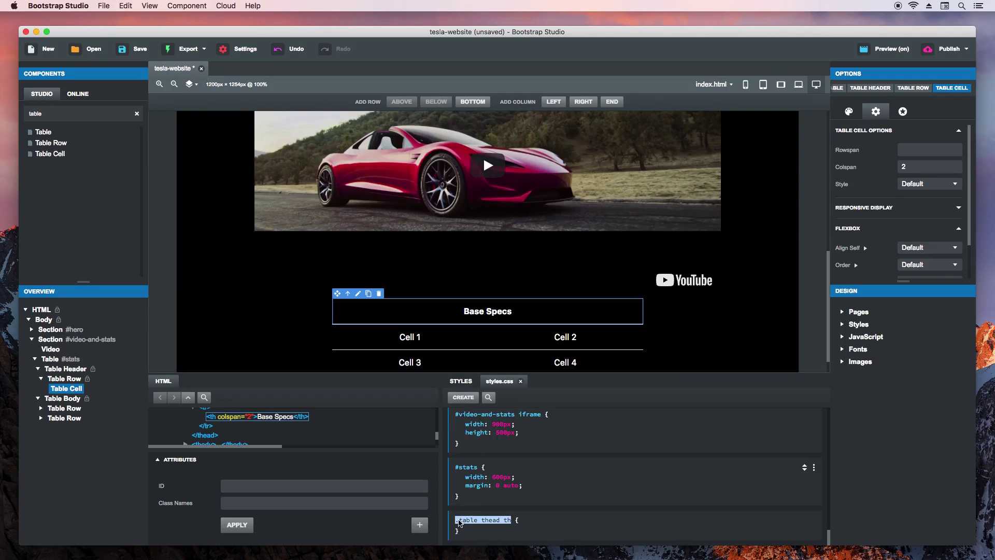
left_click(458, 521)
type("#stats.")
key("Return")
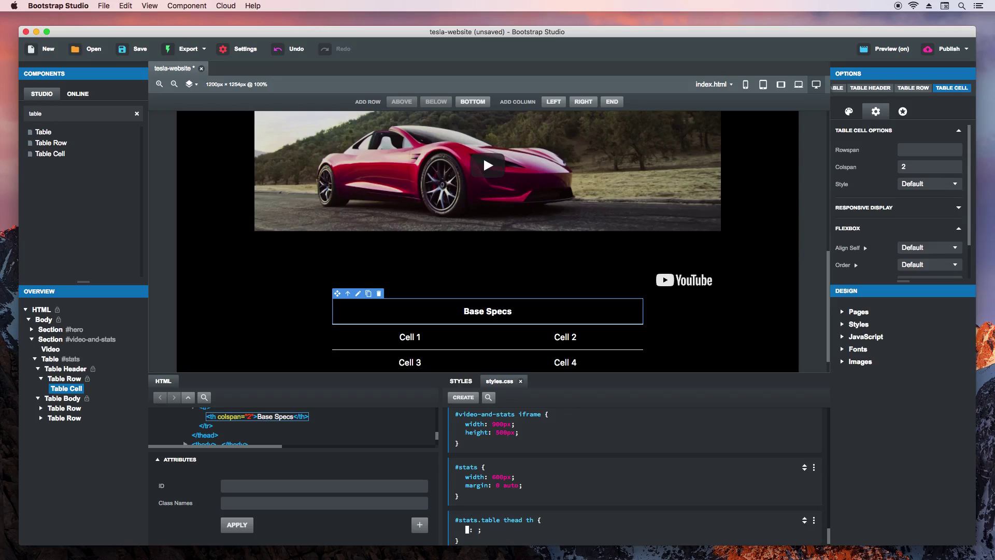
type("text-align")
key("Return")
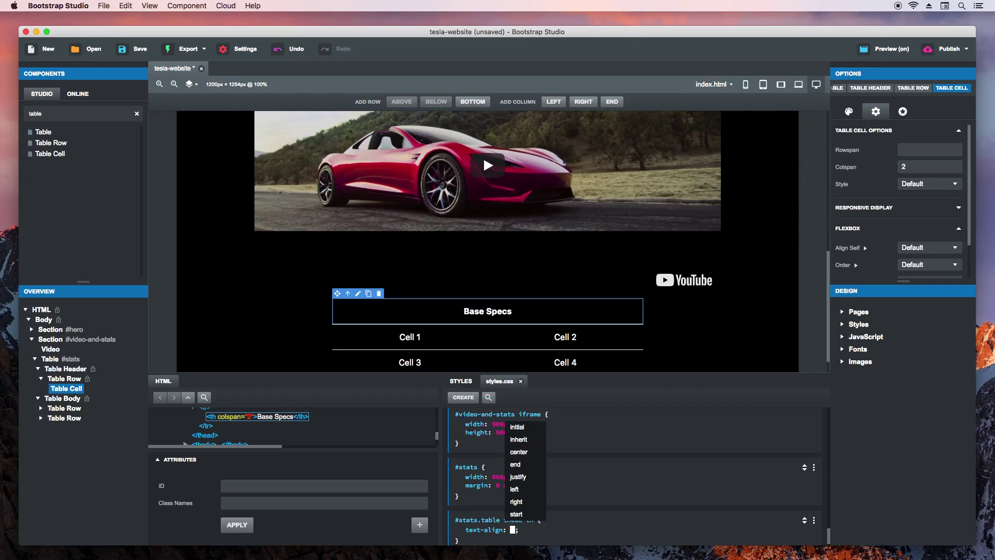
type("left")
key("Return")
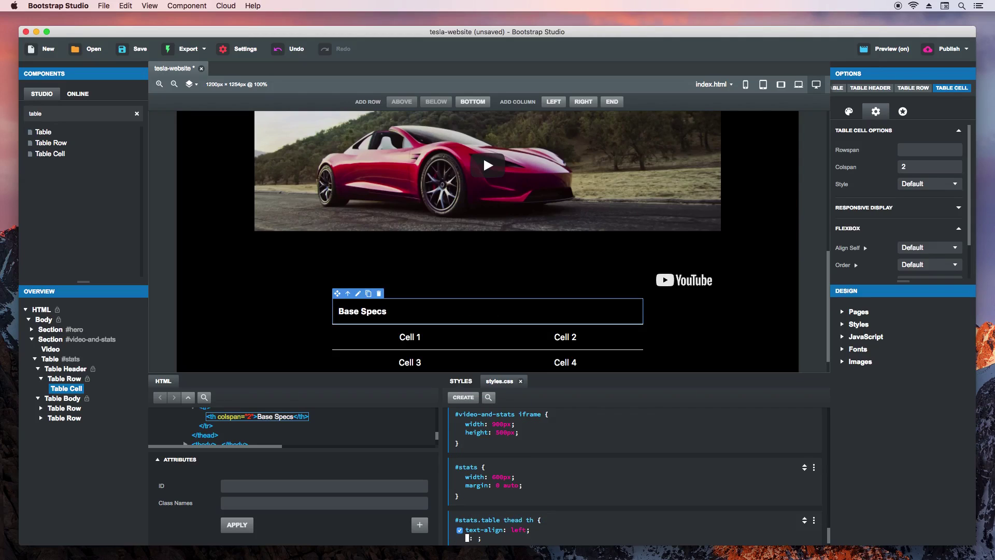
left_click(587, 520)
Step: Compare with the specs table on the Tesla page in the browser and delete the second row of the stats table's body
scroll(824, 301, "down", 1)
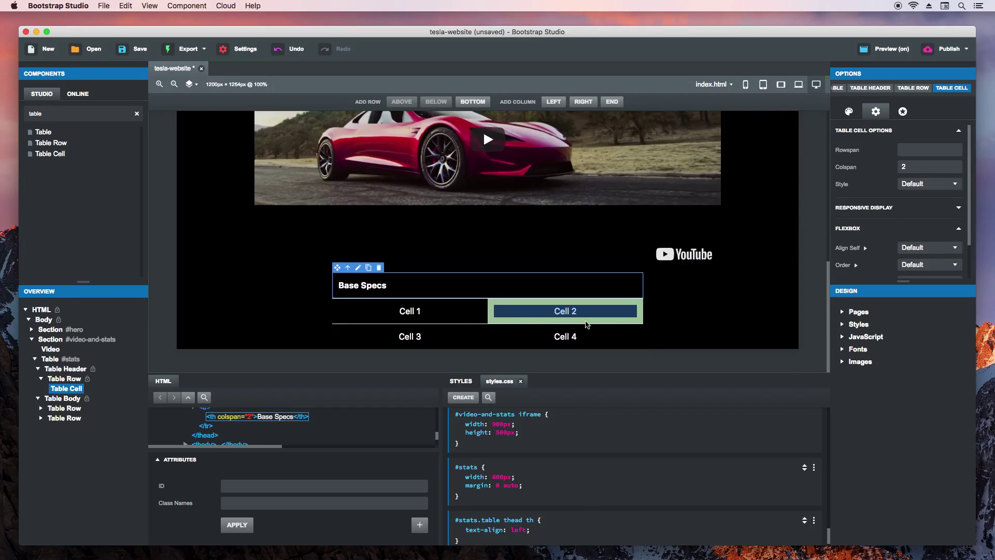
key("super+Tab")
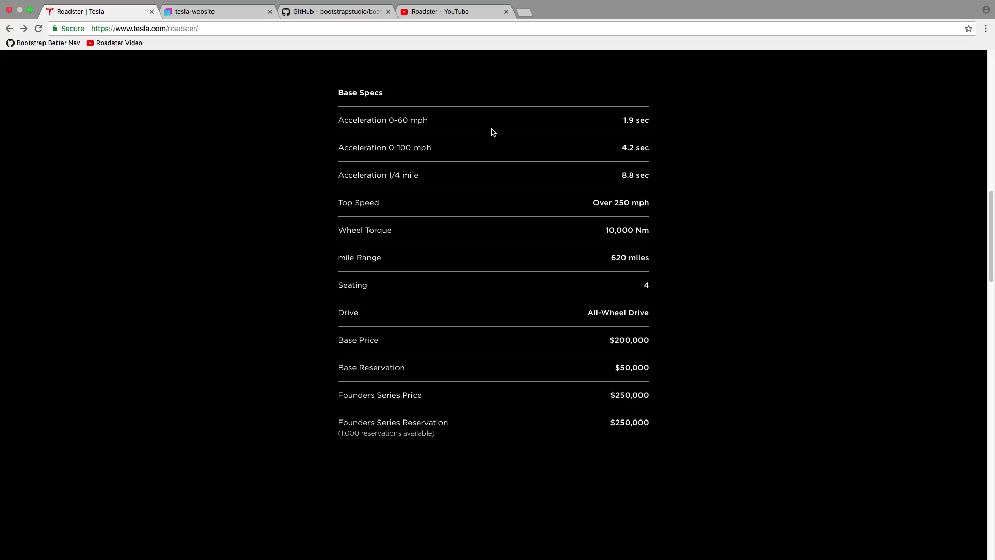
key("super+Tab")
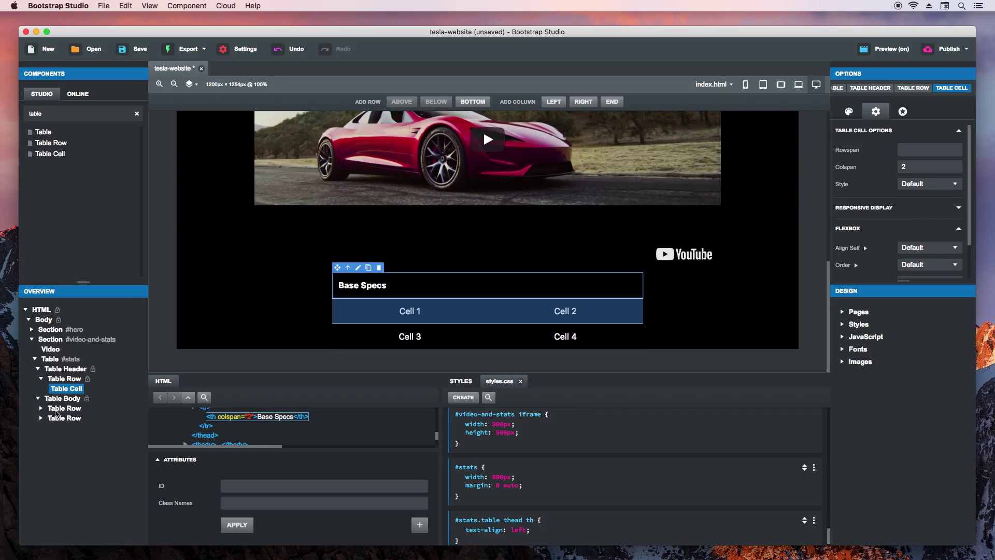
left_click(57, 418)
right_click(57, 418)
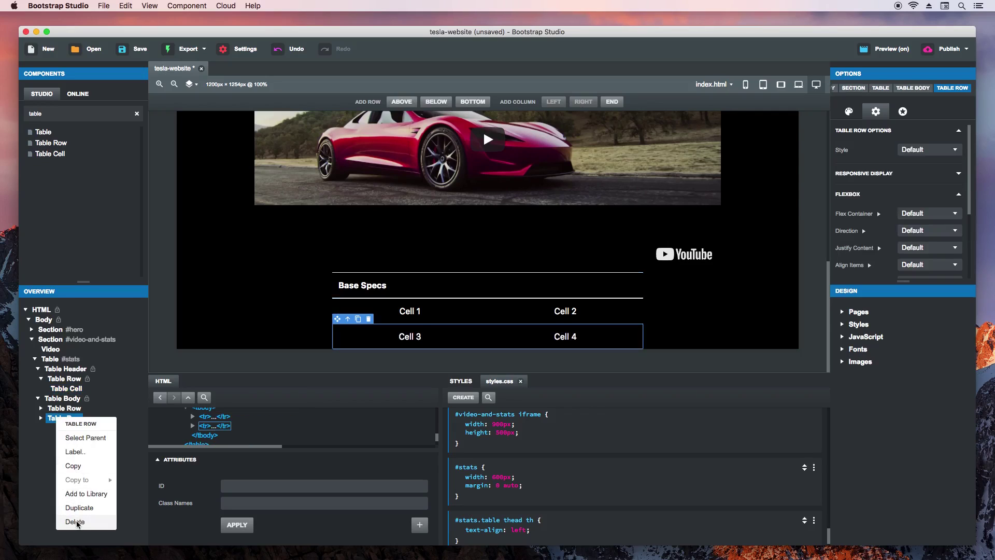
left_click(78, 522)
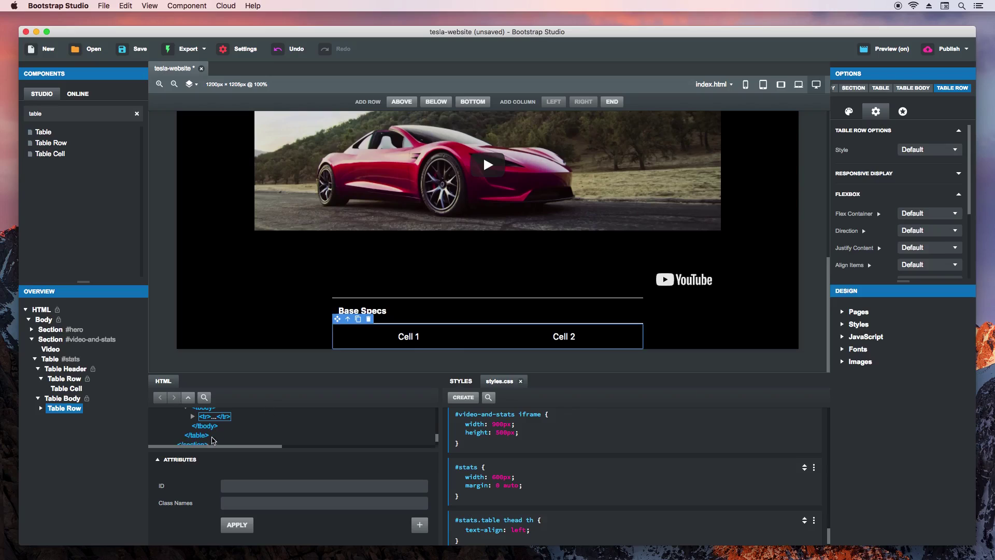
Step: Assign the class cell-left to the body row's first cell and cell-right to its second cell
left_click(42, 409)
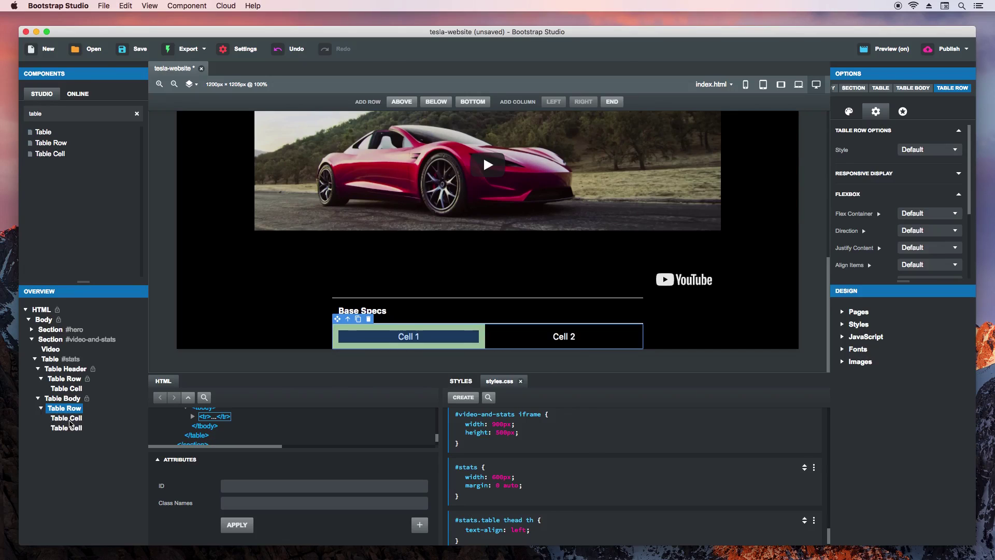
left_click(69, 420)
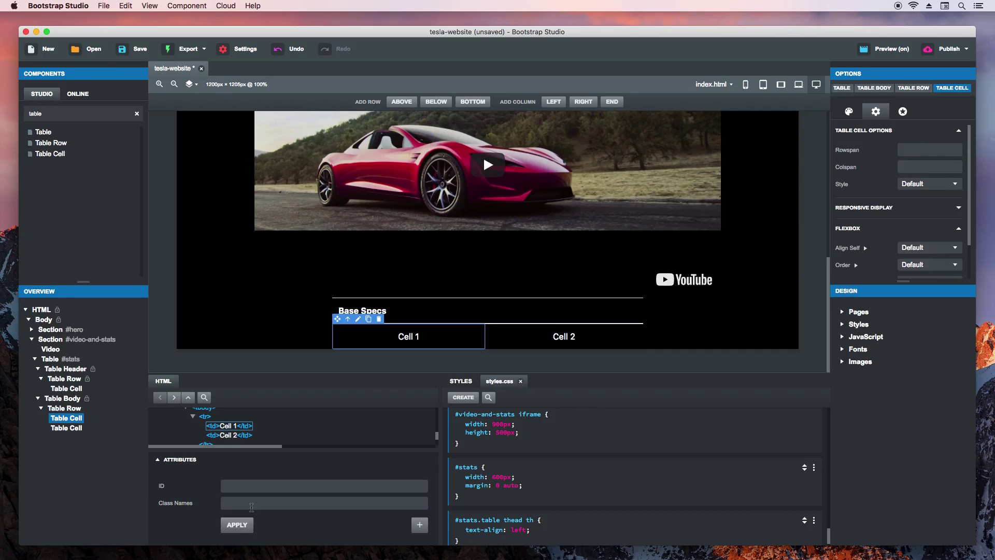
type("cell-left")
key("Return")
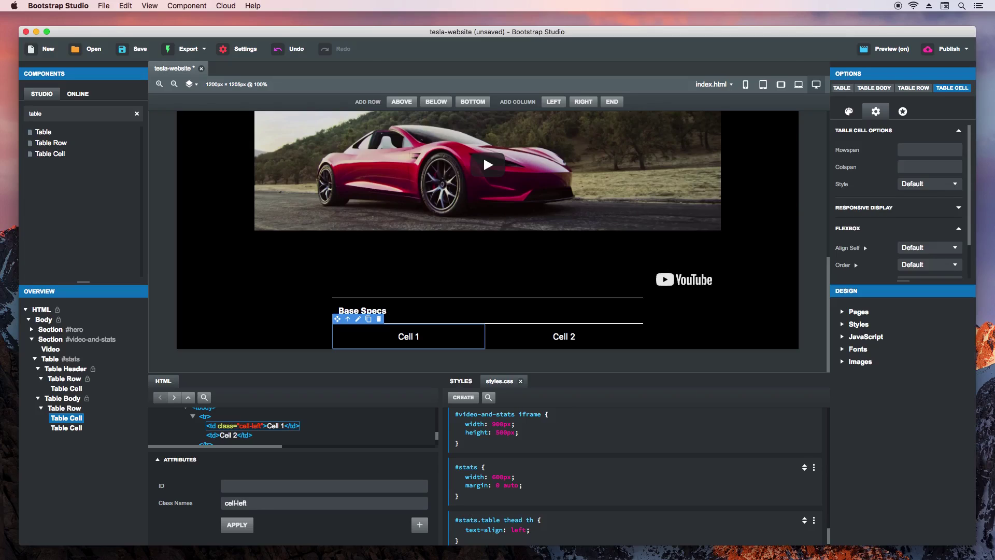
left_click(236, 435)
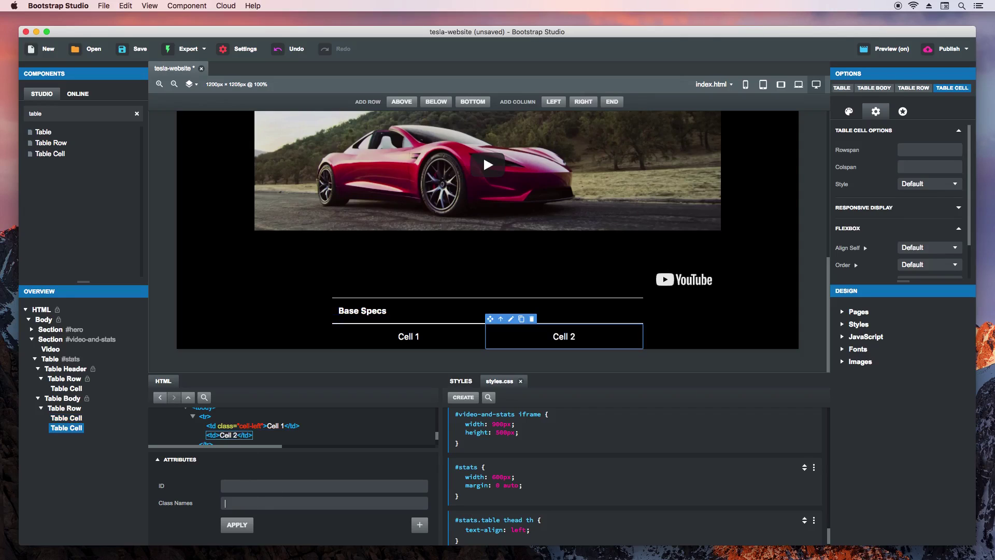
type("cell-right")
key("Return")
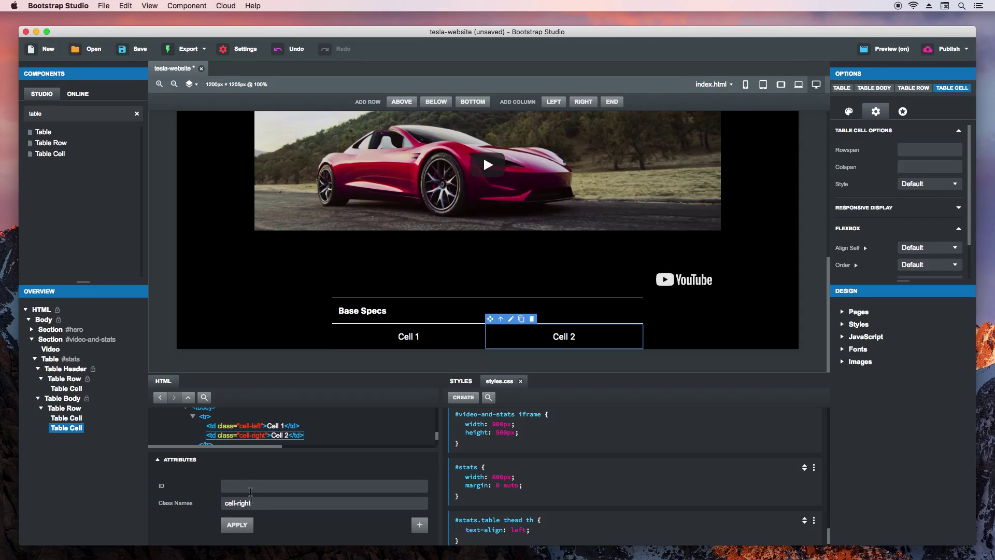
Step: Create a #stats .cell-left style rule with text-align left for the row's first cell
left_click(272, 426)
left_click(463, 397)
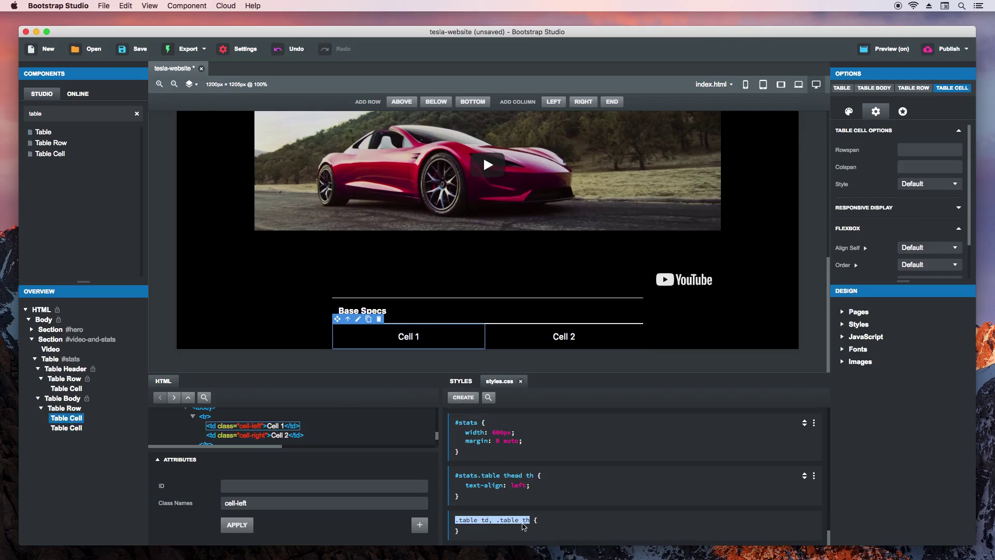
type("#stats")
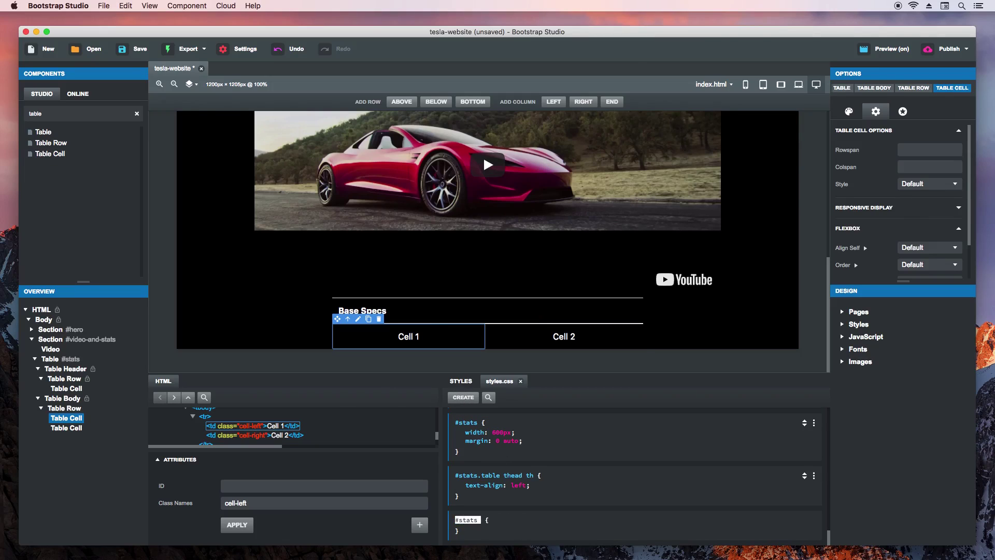
type(" .cell-left")
key("Return")
type("text-align")
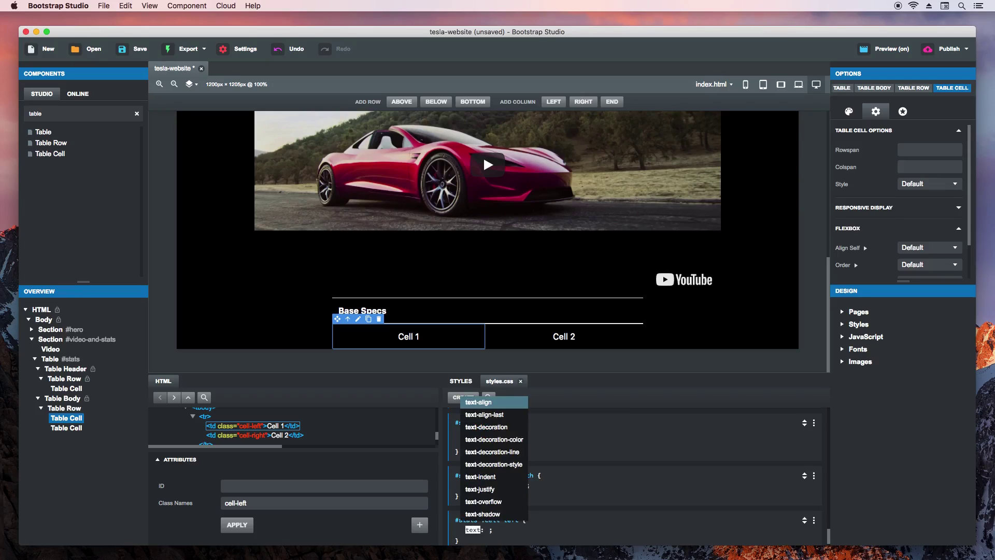
key("Return")
type("left")
key("Return")
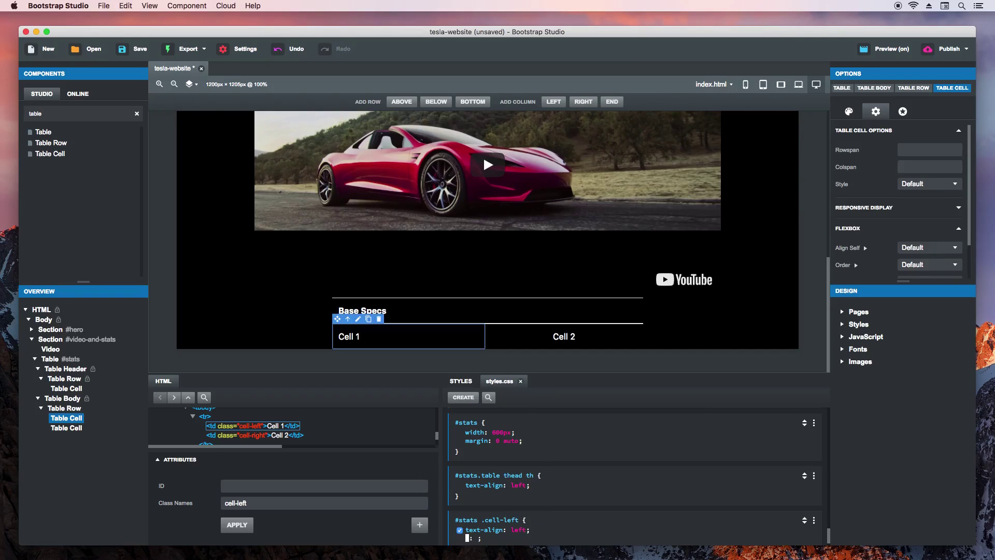
key("Escape")
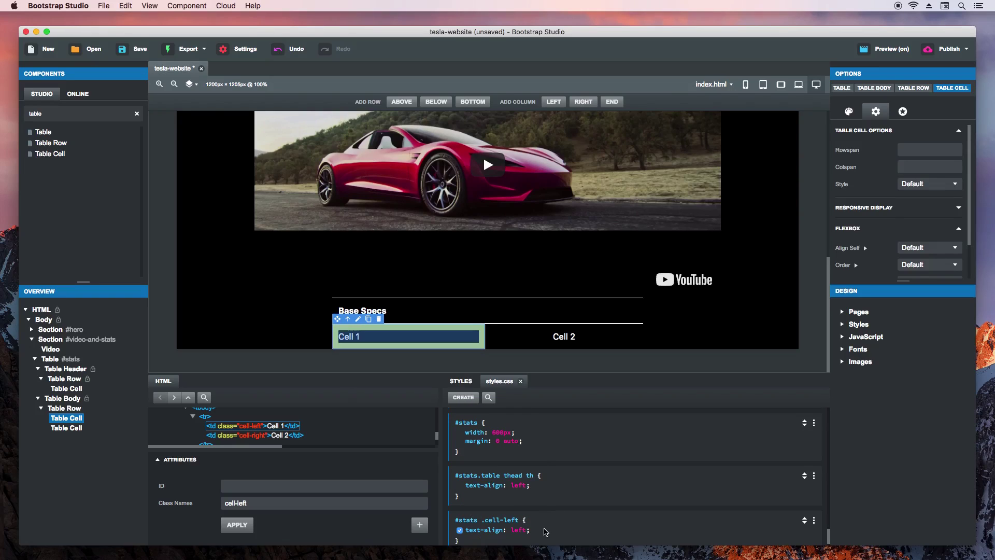
Step: Create a #stats .cell-right style rule with text-align right for the row's second cell
left_click(623, 336)
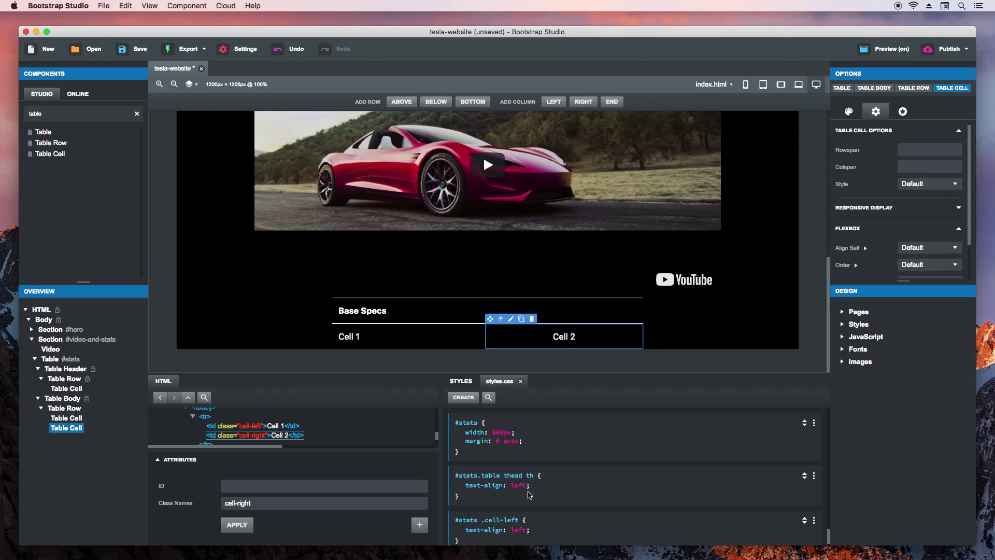
left_click(463, 397)
key("BackSpace")
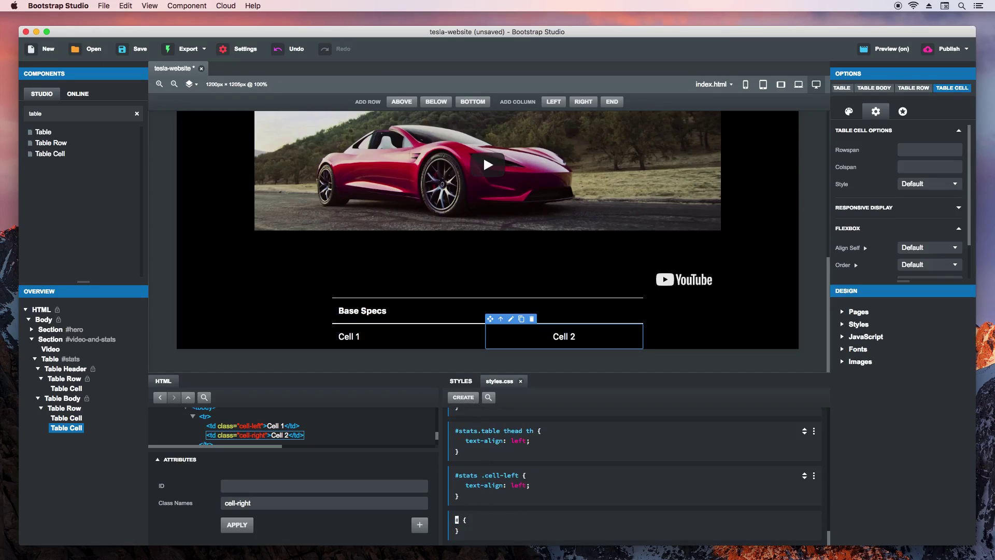
type("#stats")
type(" .cell-rigt")
type("ht")
key("Return")
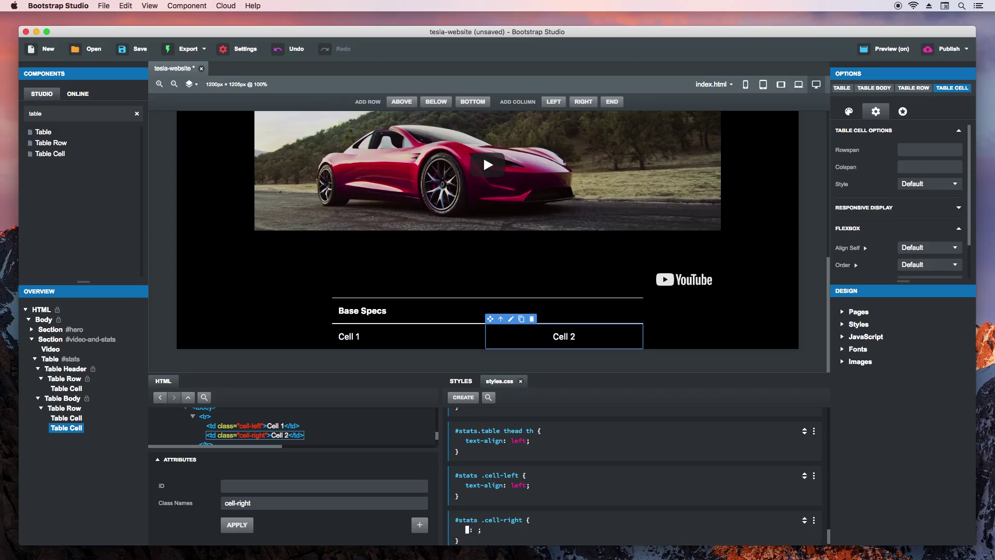
type("text-al")
key("Return")
type("ri")
key("Return")
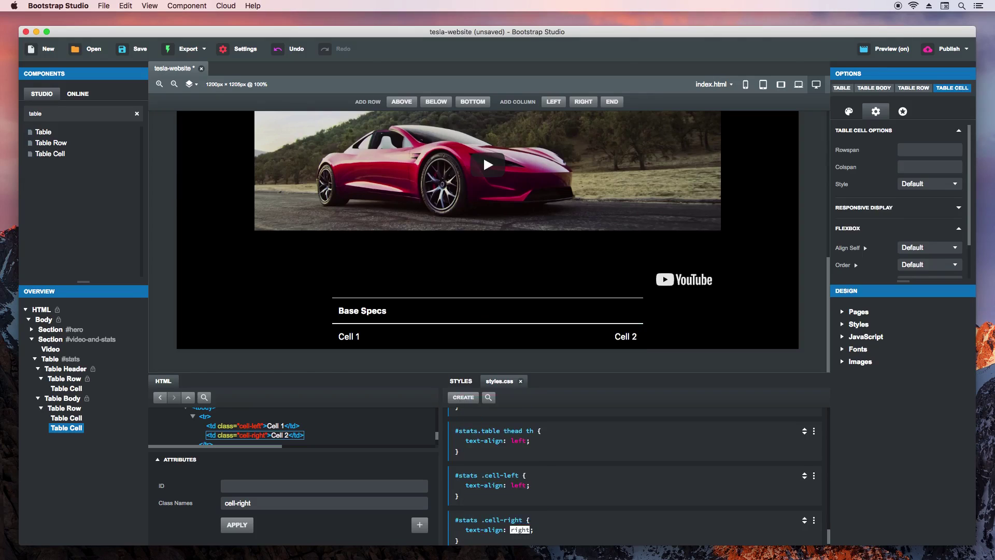
Step: Add font-weight bold to the #stats .cell-right rule
type("font-w")
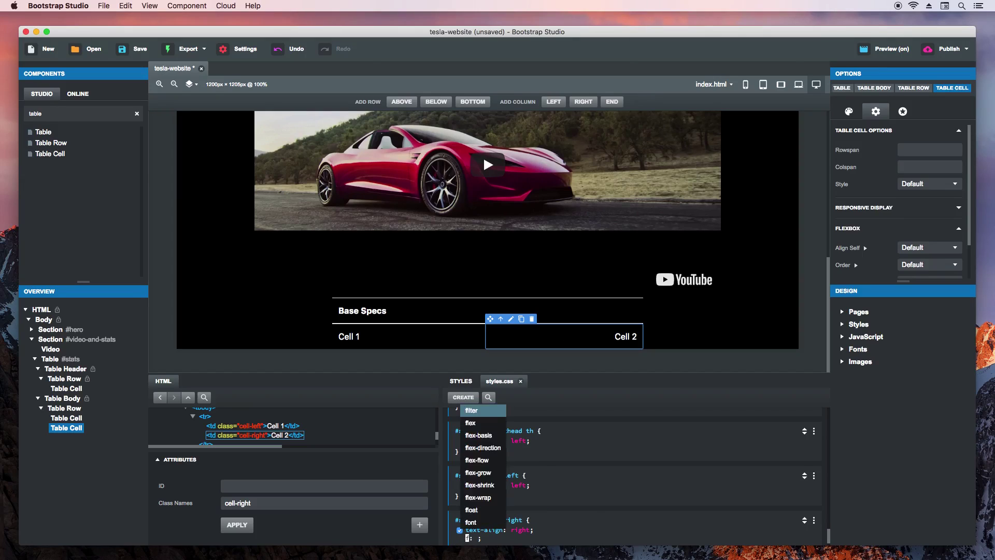
key("Return")
type("bold")
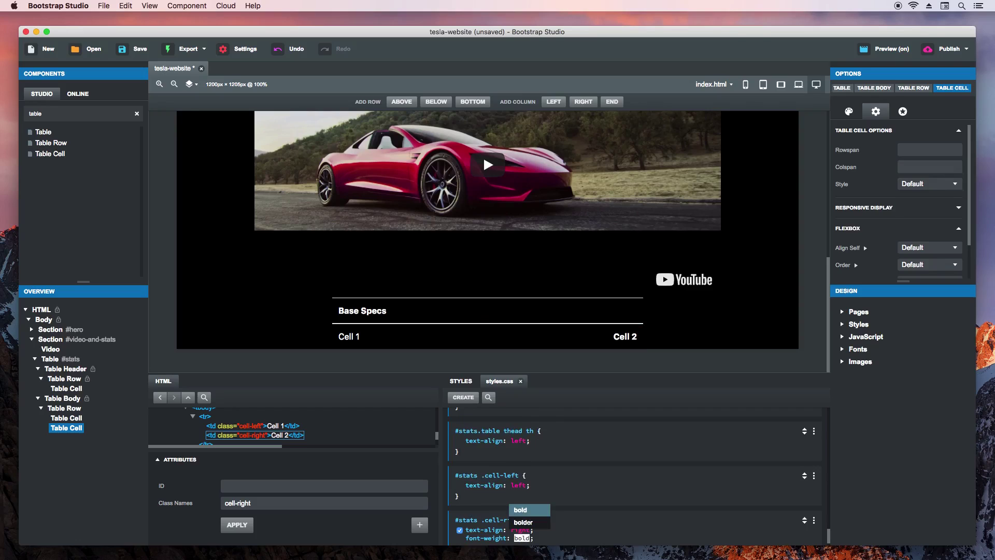
key("Return")
Step: Replace the text of the body row's first cell with "Acceleration 0-60 mph"
left_click(369, 338)
double_click(368, 339)
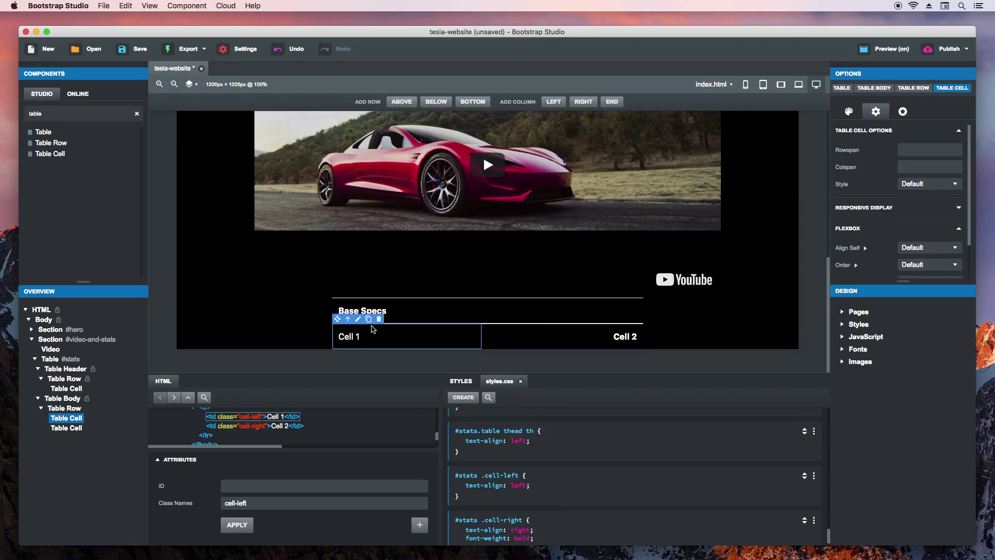
type("Ce")
key("BackSpace")
key("BackSpace")
type("Acceleration")
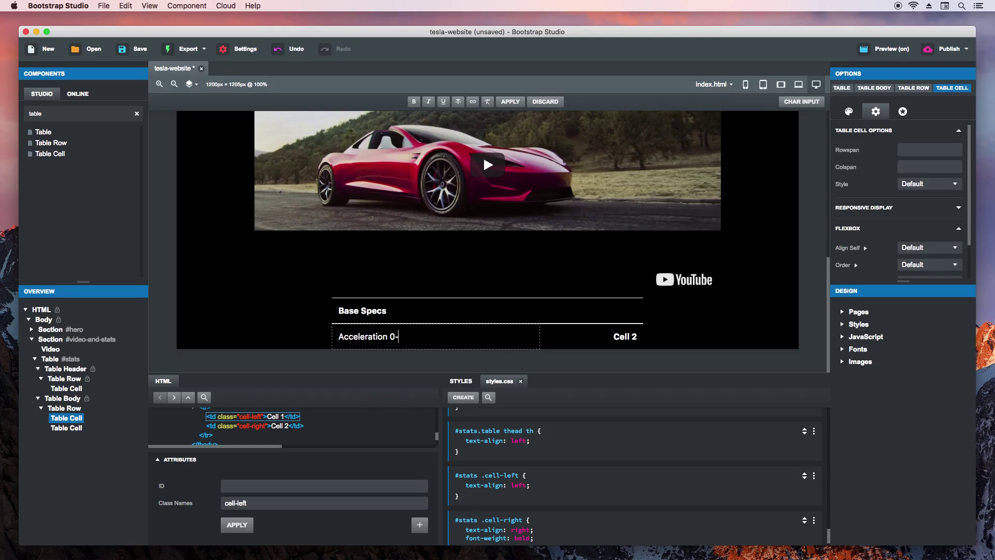
type("60 mph")
key("Escape")
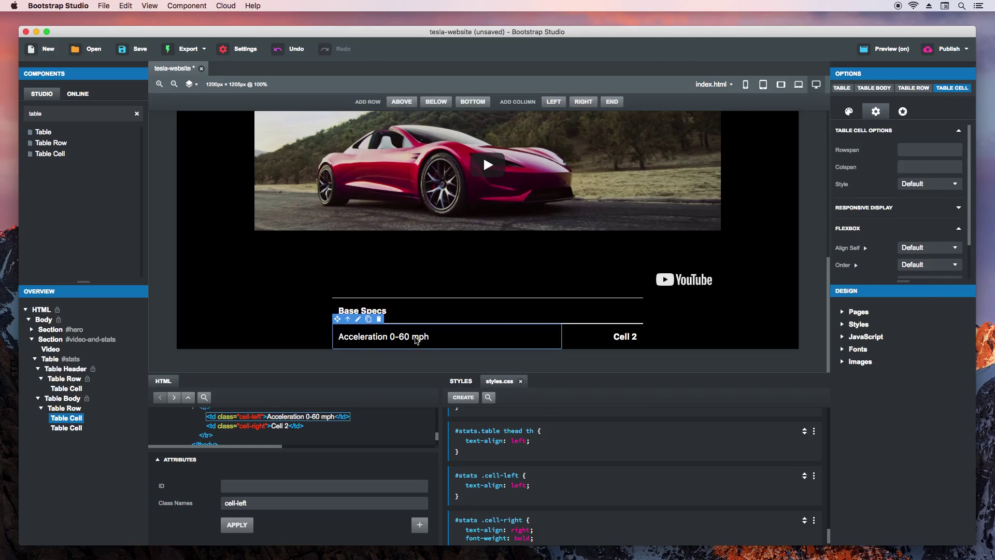
Step: Replace the text of the body row's second cell with "1.9 sec"
left_click(618, 343)
left_click(618, 344)
key("BackSpace")
key("BackSpace")
key("BackSpace")
key("BackSpace")
key("BackSpace")
key("BackSpace")
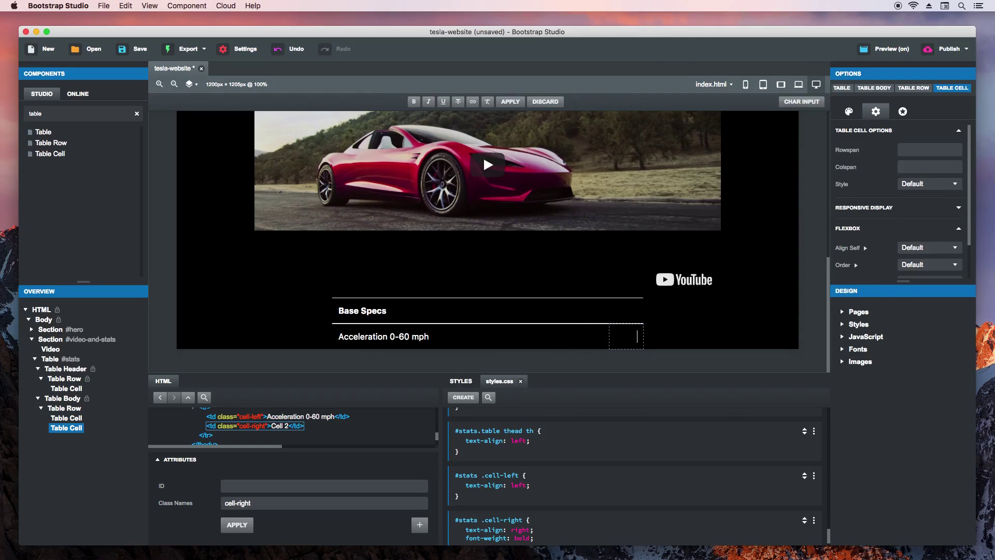
type("1.9 sec")
key("Escape")
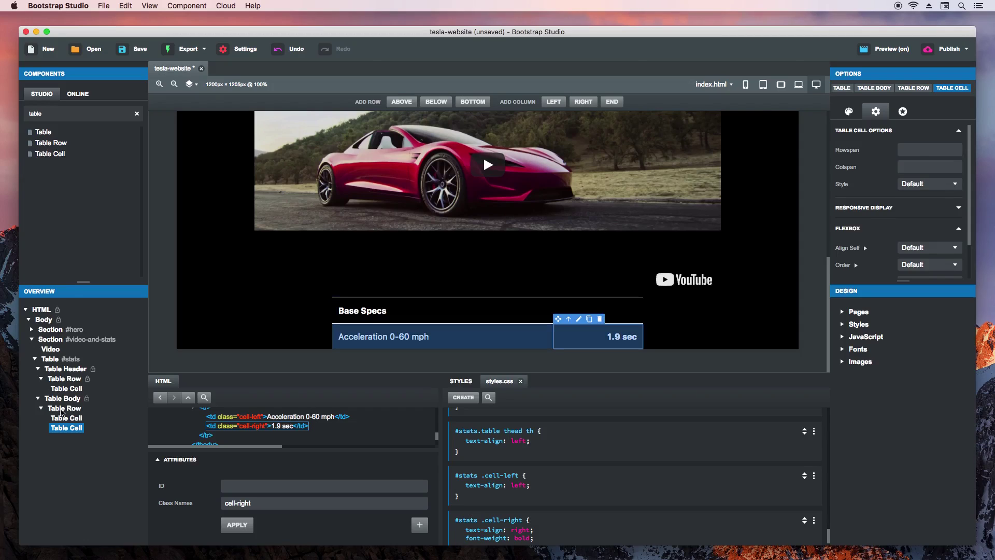
Step: Duplicate the Acceleration 0-60 mph row and change the copy's label to "Acceleration 0-100 mph"
left_click(64, 408)
left_click(358, 319)
double_click(392, 365)
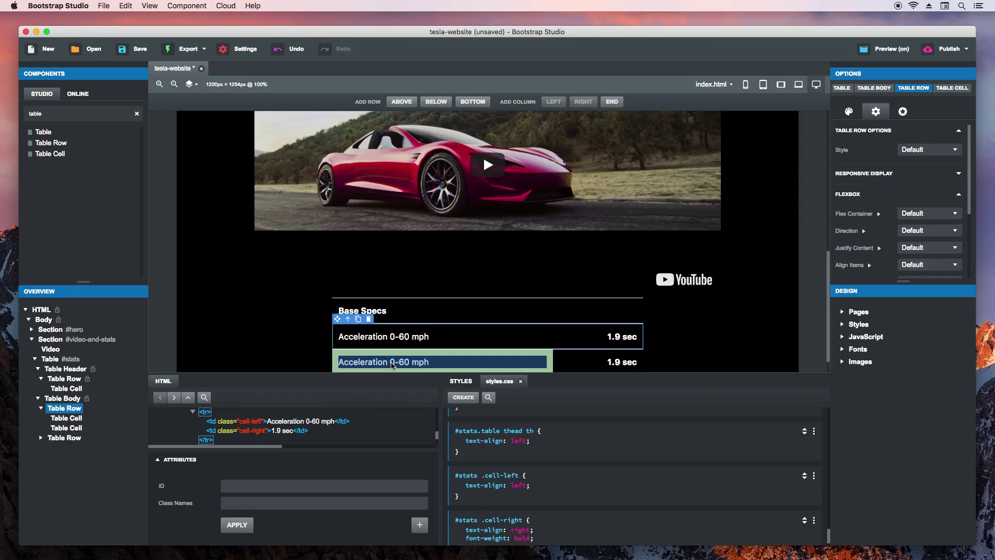
double_click(405, 362)
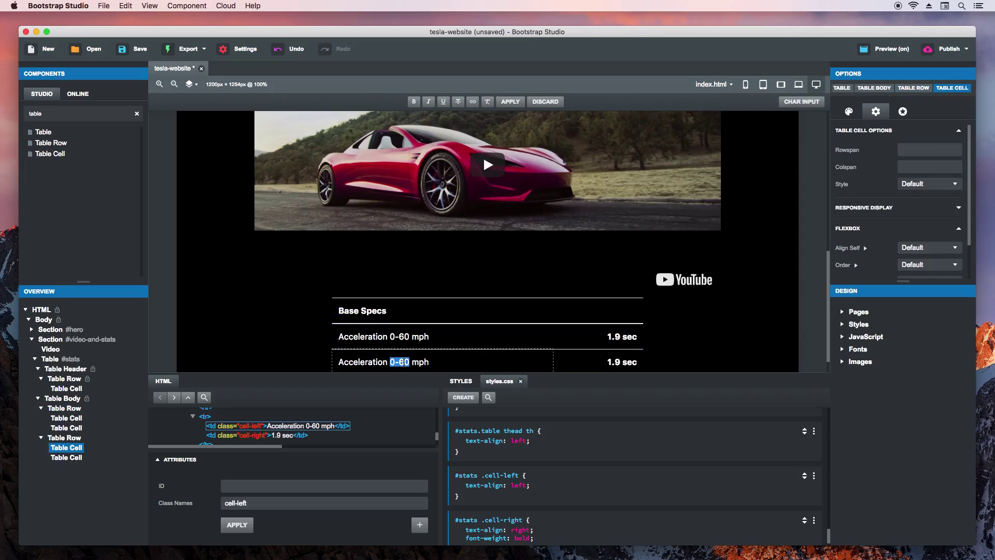
type("0-100")
Step: Set the value in the Acceleration 0-100 mph row to "4.2 sec"
left_click(600, 357)
double_click(601, 357)
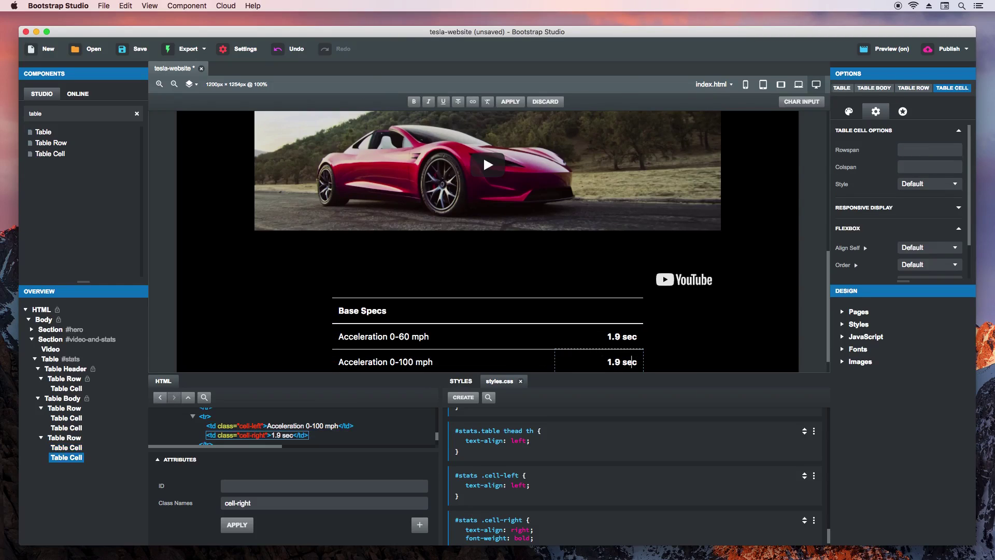
type("4.2")
key("Escape")
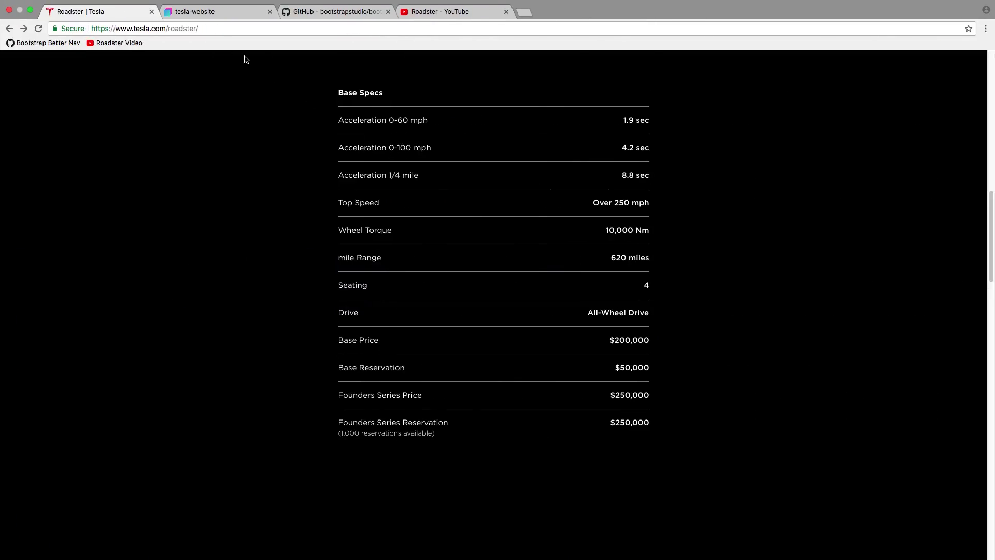
Step: Check the stats table in the browser's tesla-website preview and set the #stats .cell-left rule's left padding to 0 in Bootstrap Studio
left_click(213, 13)
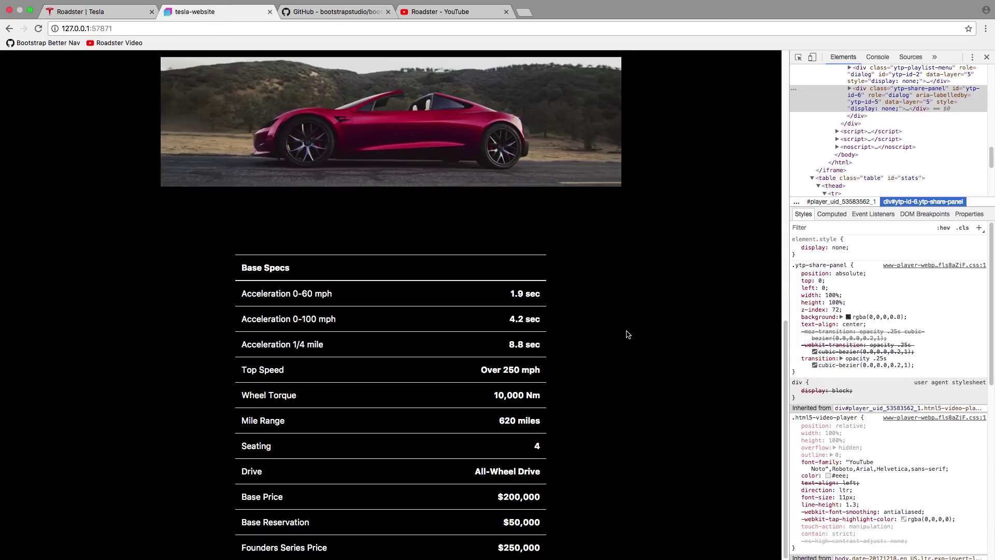
key("super+Tab")
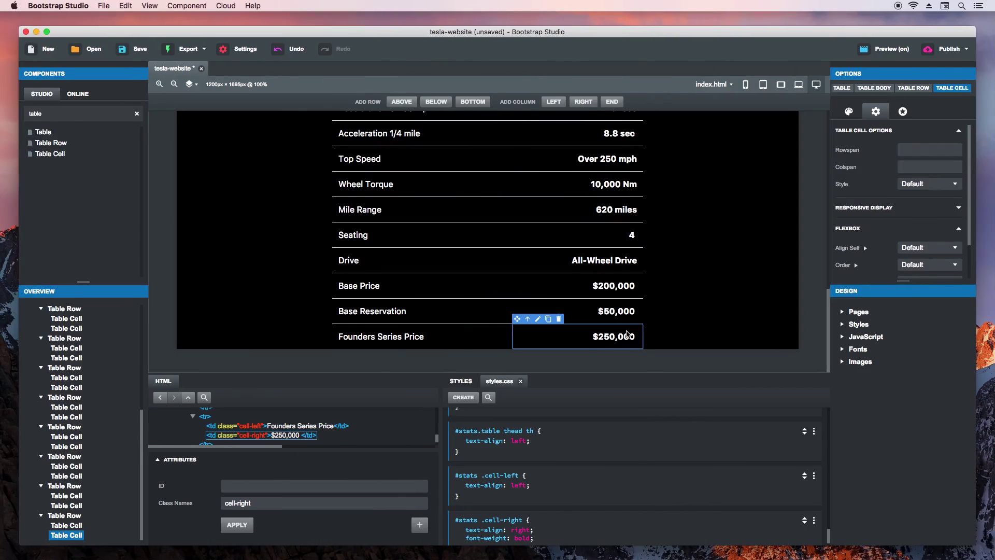
left_click(296, 425)
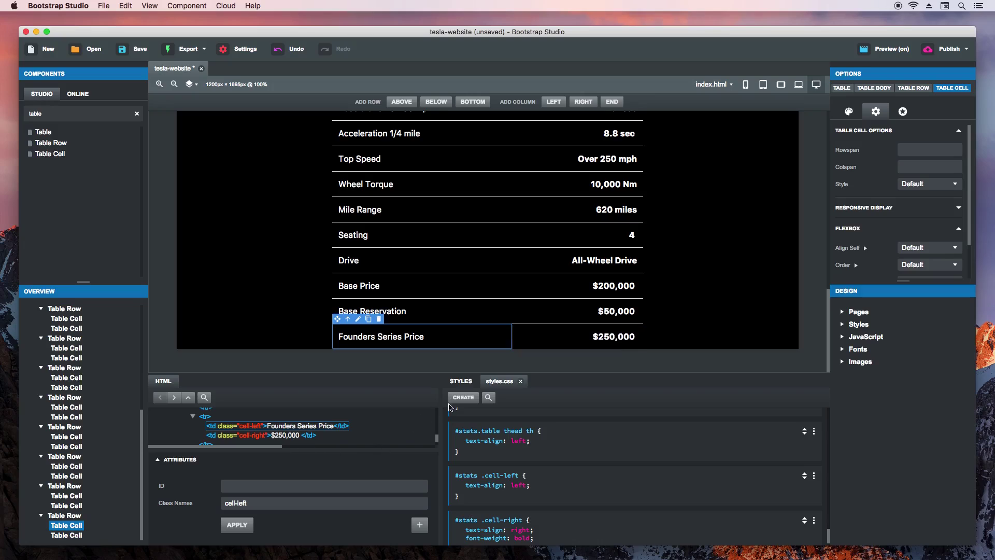
left_click(853, 108)
left_click(859, 135)
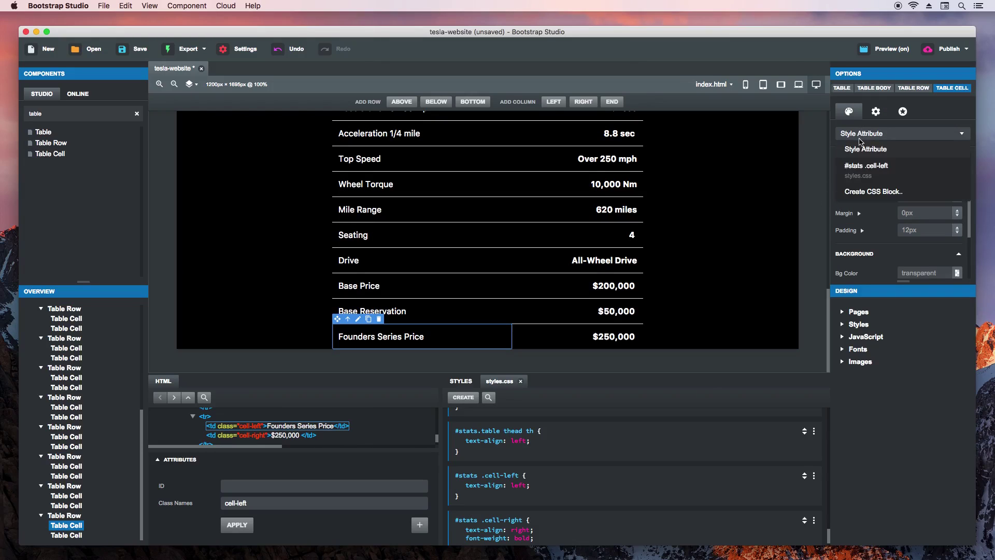
left_click(863, 171)
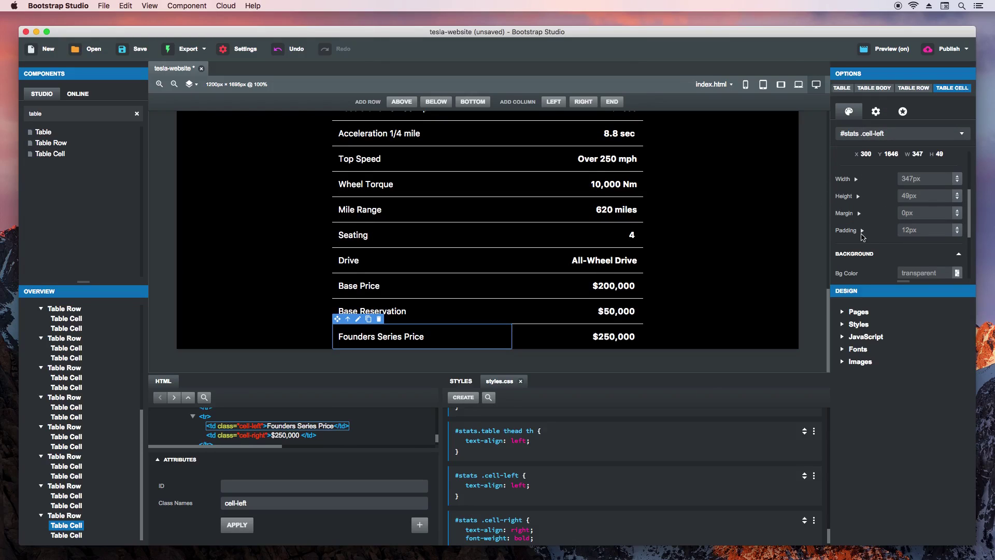
left_click(862, 231)
scroll(959, 235, "down", 3)
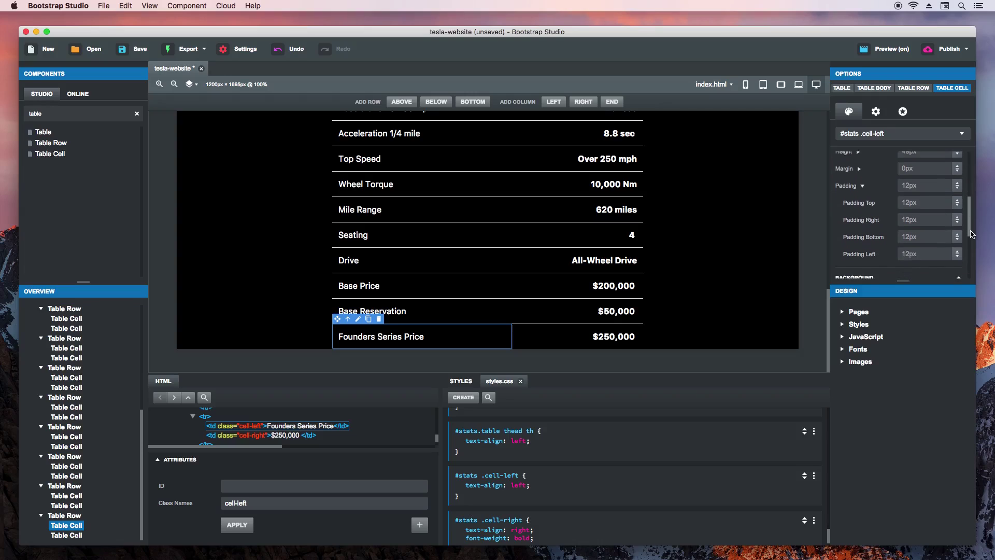
left_click(918, 250)
type("0")
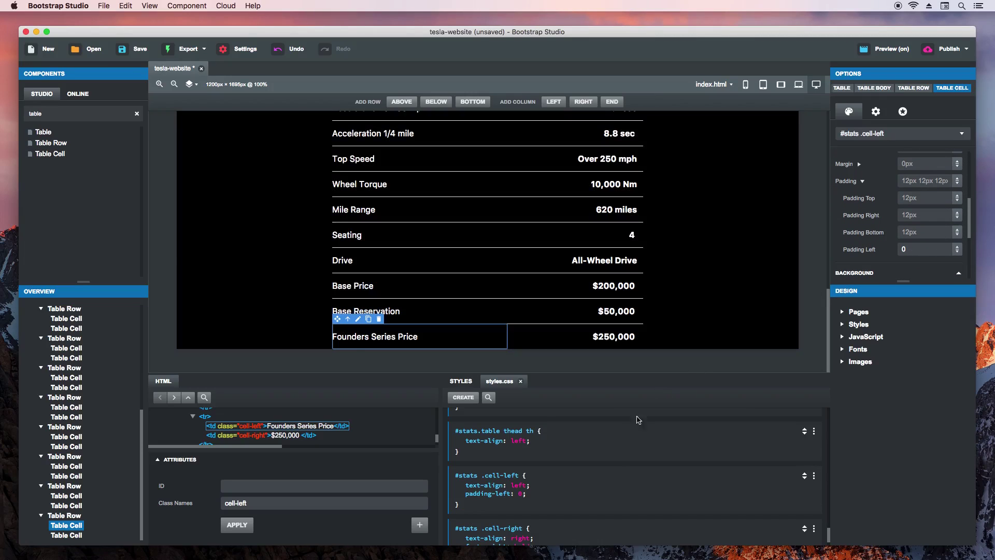
Step: Set the right padding of the #stats .cell-right rule to 0
left_click(576, 337)
left_click(856, 136)
left_click(861, 163)
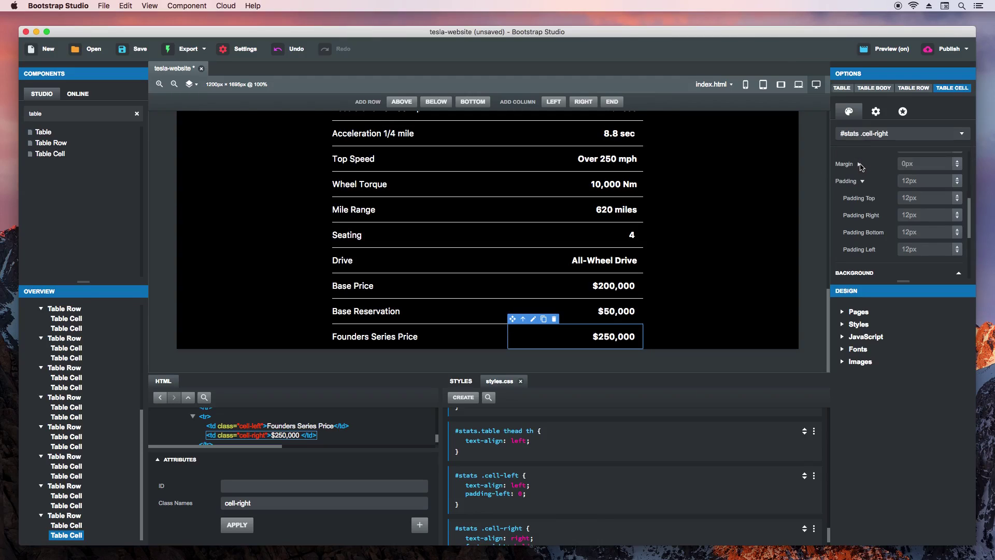
type("0")
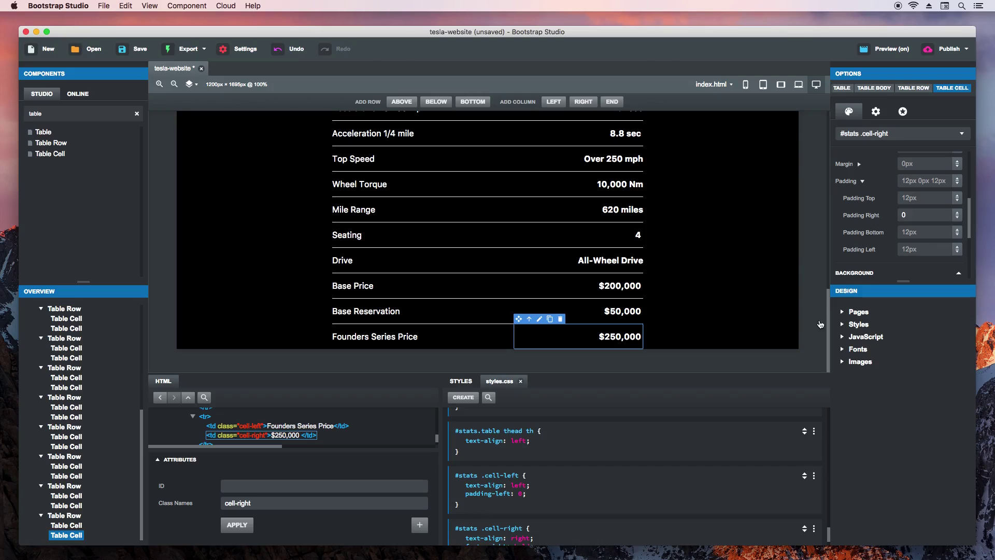
Step: Set the left padding of the #stats.table thead th rule to 0 for the Base Specs header cell
scroll(828, 326, "up", 5)
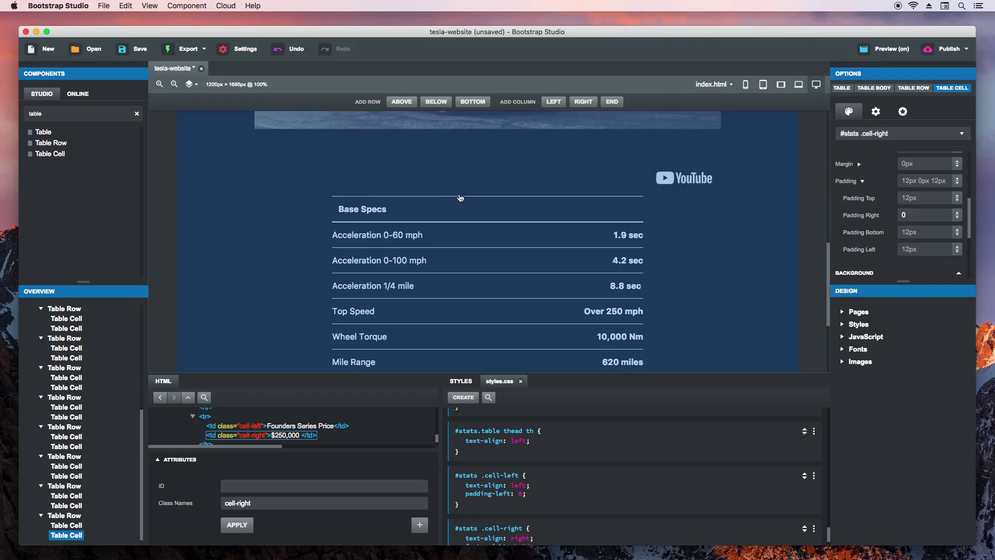
left_click(460, 205)
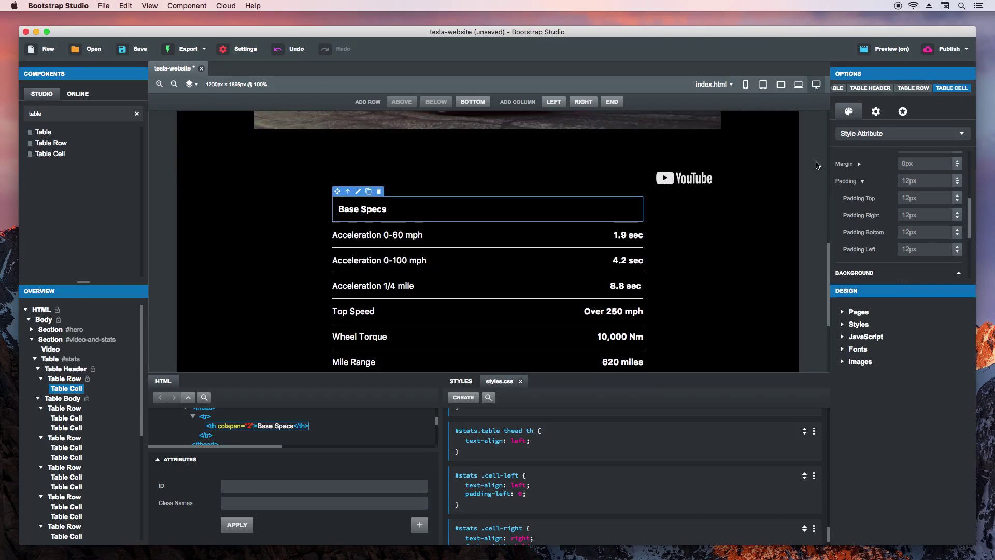
left_click(841, 136)
left_click(853, 167)
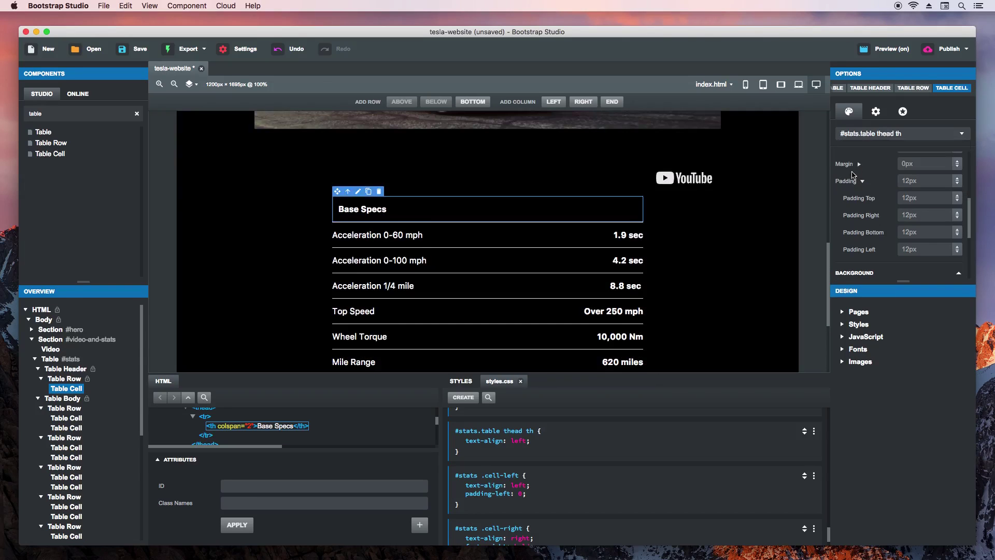
double_click(907, 249)
type("0")
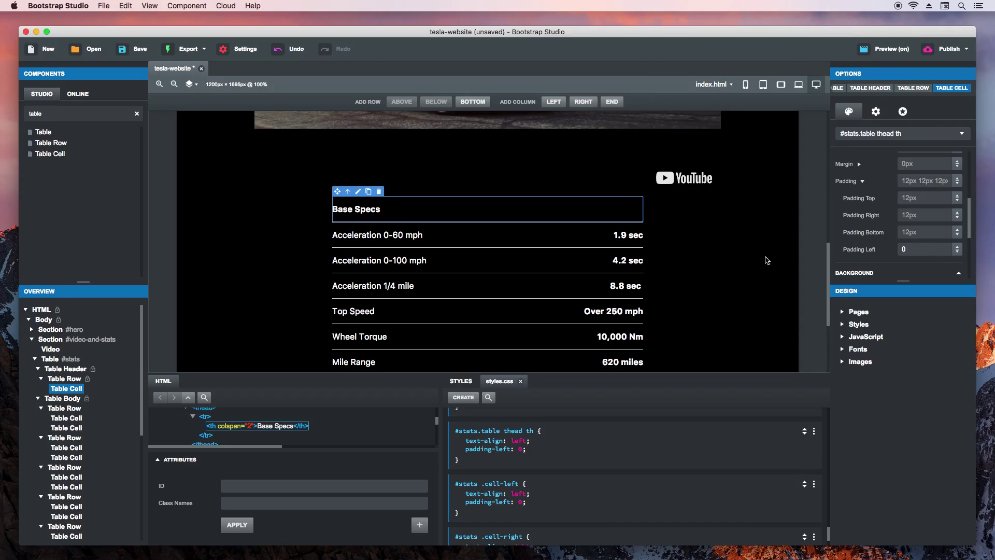
Step: Turn off the Bootstrap grid overlay on the canvas
left_click(195, 84)
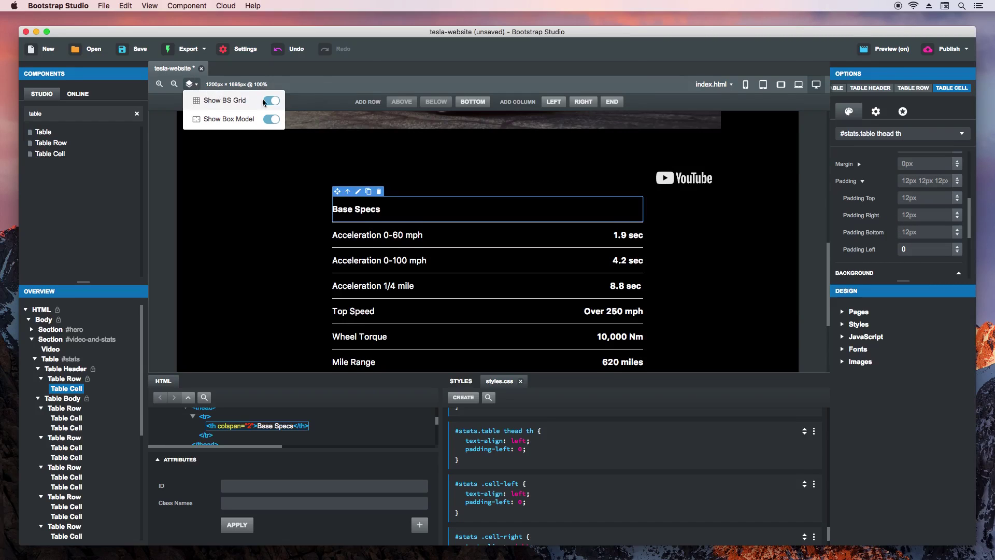
left_click(269, 101)
left_click(581, 312)
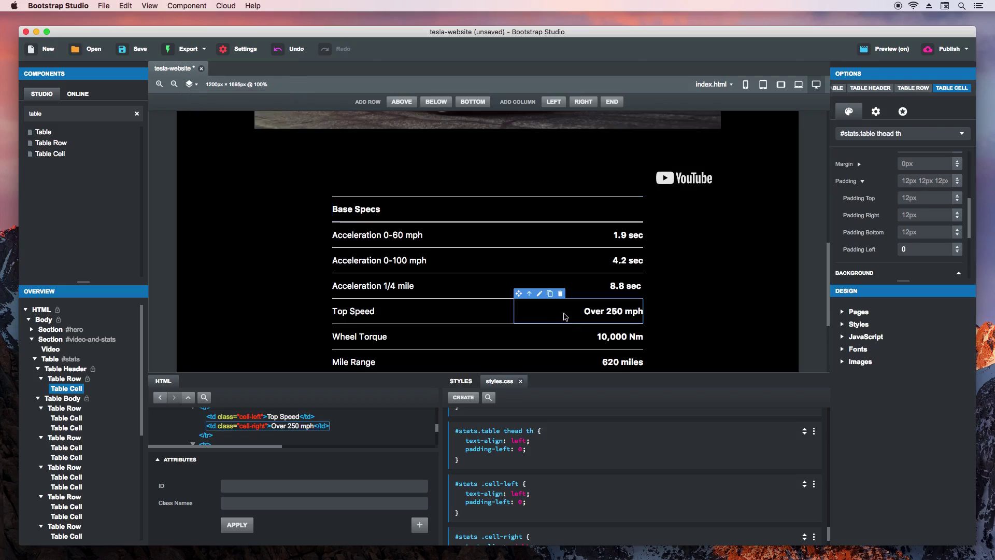
Step: Add border-top 0 to the #stats.table thead th rule for the Base Specs header cell
left_click(544, 217)
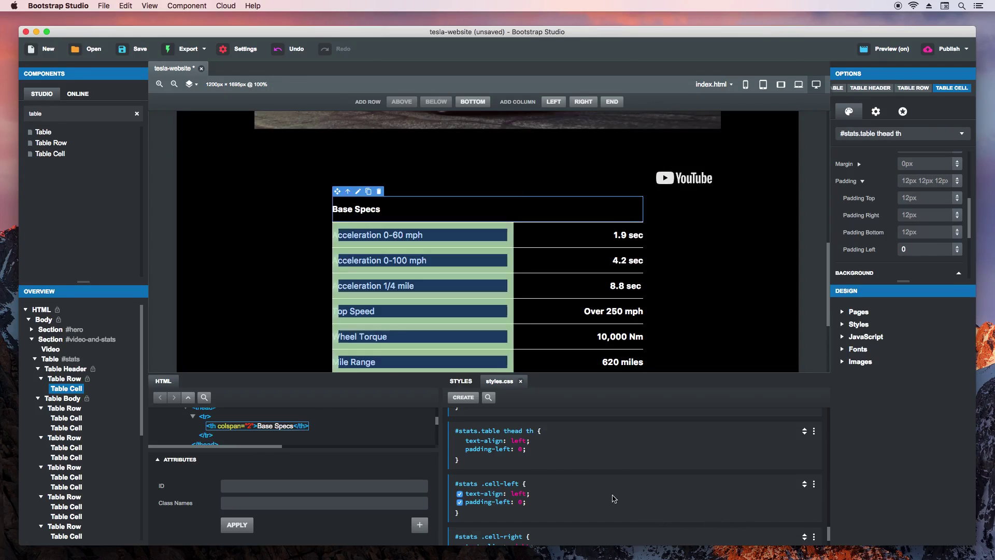
left_click(538, 456)
type("bord")
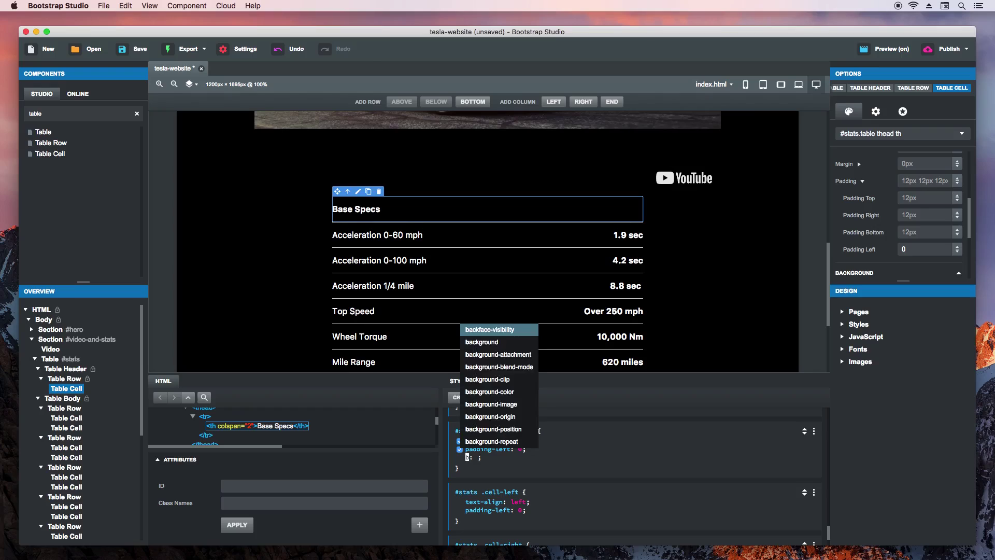
type("er-top")
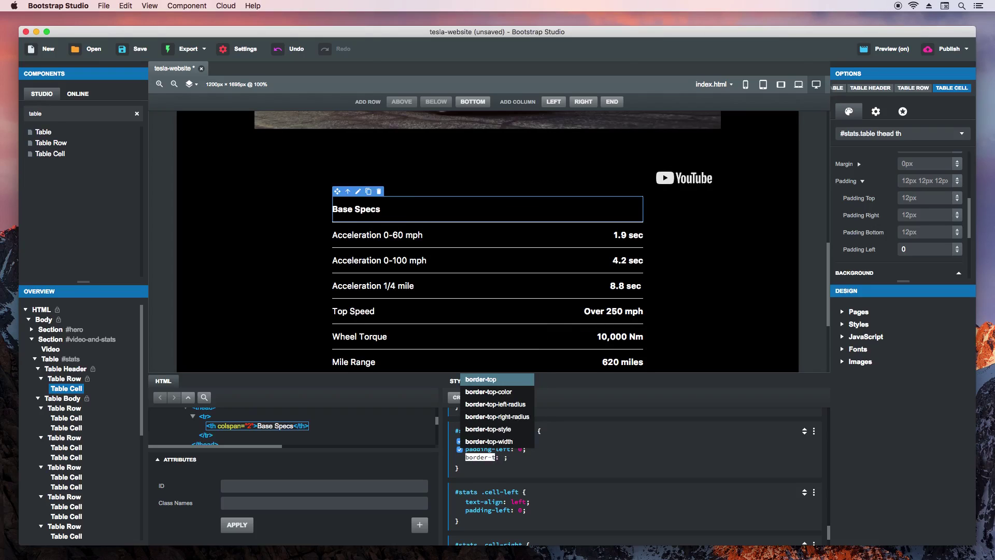
key("Return")
type("0")
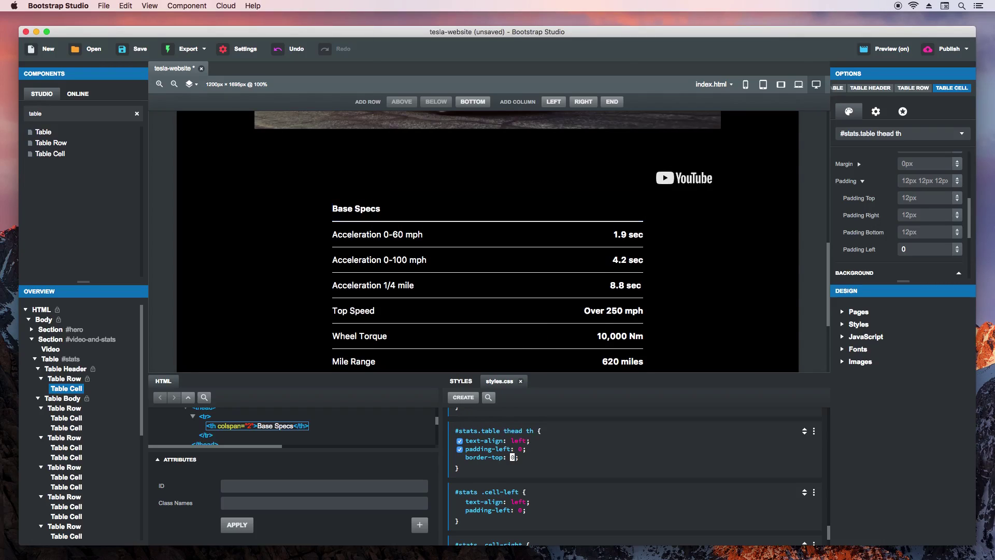
key("Return")
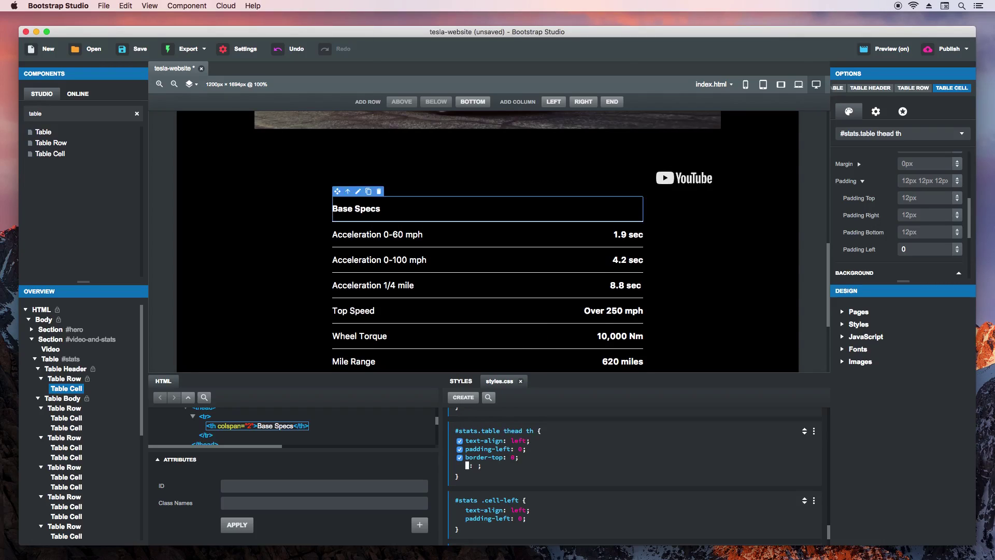
Step: Select the #stats table and set its bottom margin to 50px
left_click(814, 282)
left_click_drag(829, 298, 824, 344)
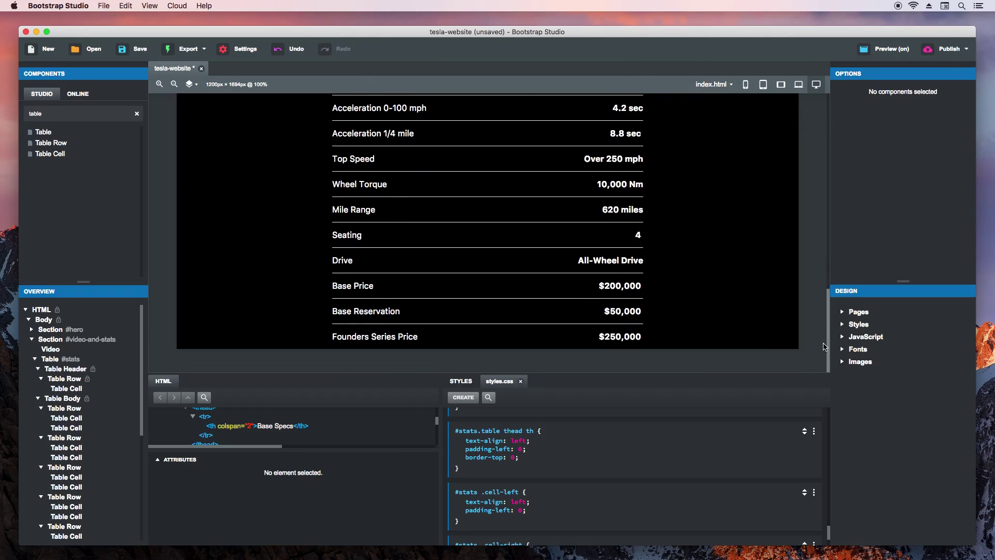
left_click(35, 359)
left_click(61, 359)
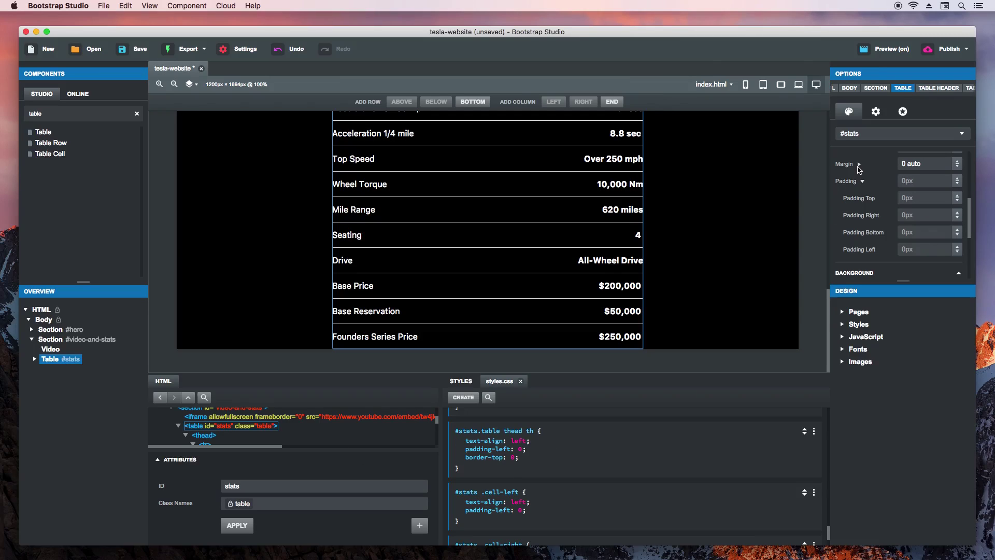
left_click(859, 165)
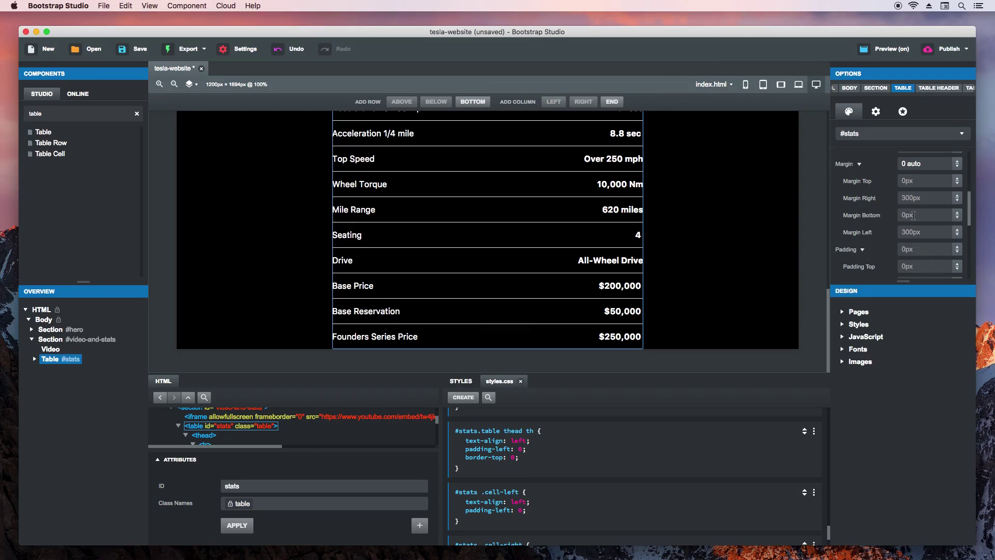
type("50")
key("Return")
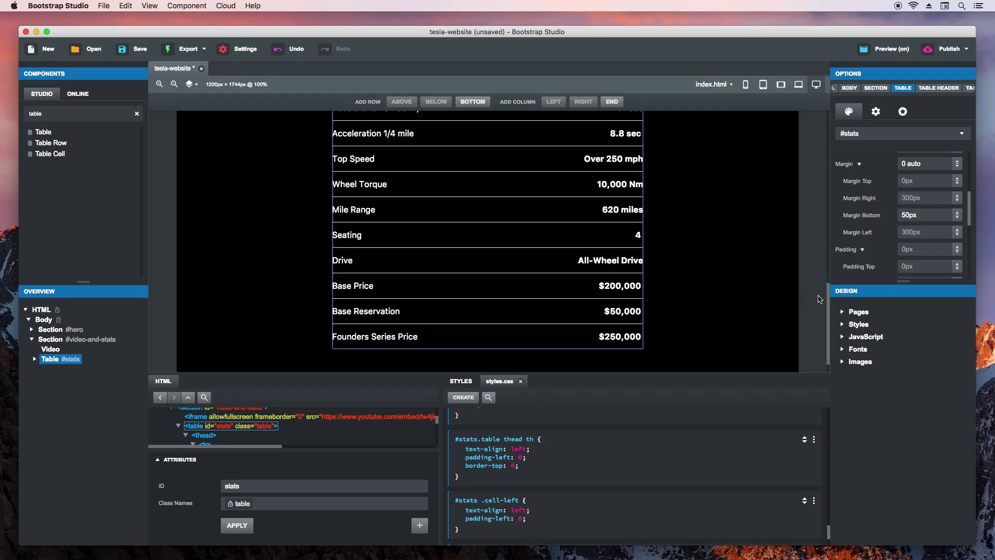
scroll(828, 311, "down", 2)
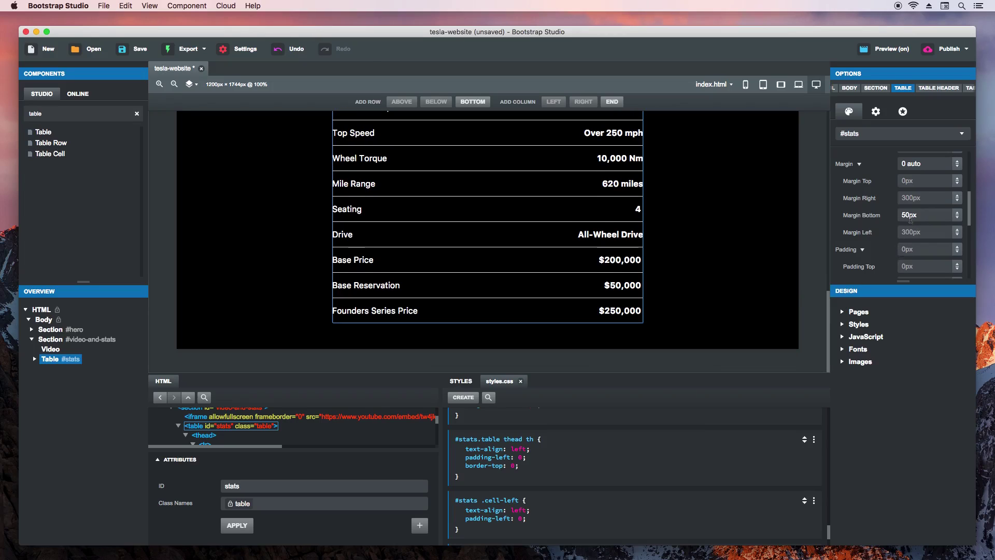
Step: Increase the bottom margin of the #stats table to 250px
left_click(901, 214)
type("2")
key("Return")
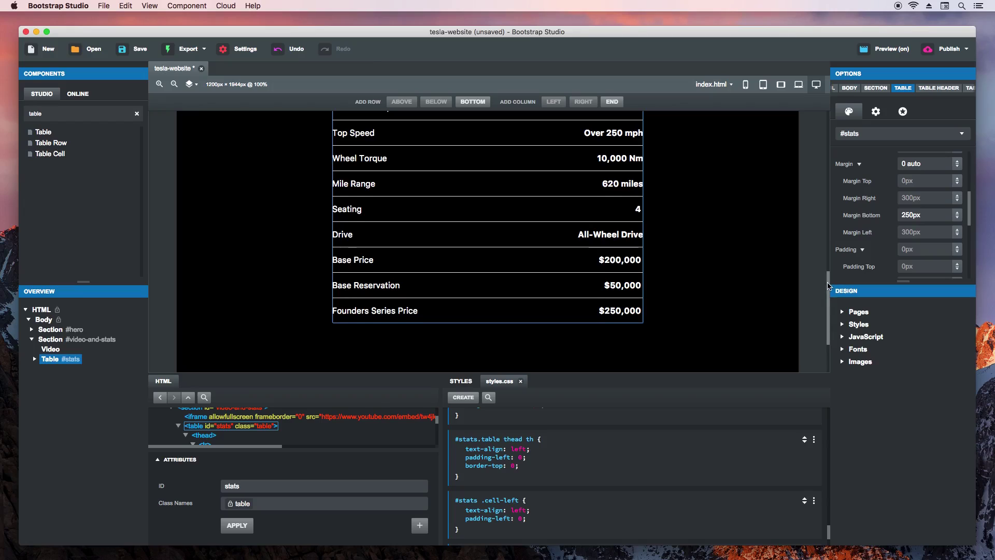
Step: Set the font size of the #stats table to 15px
left_click_drag(827, 285, 835, 251)
left_click_drag(971, 211, 971, 265)
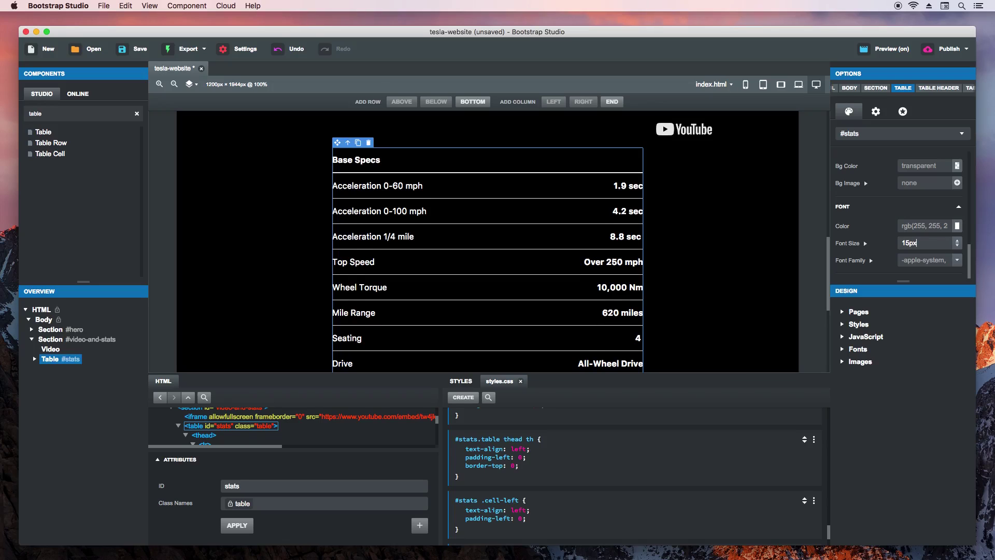
key("Return")
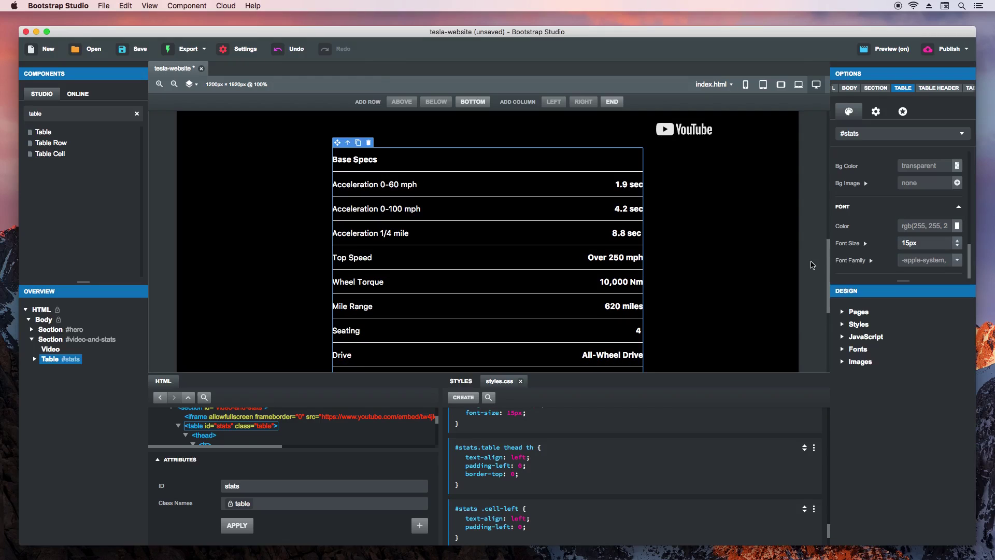
Step: Switch to the Chrome preview, narrow the page area to about 797px to check the stats table, and return to Bootstrap Studio
key("super+Tab")
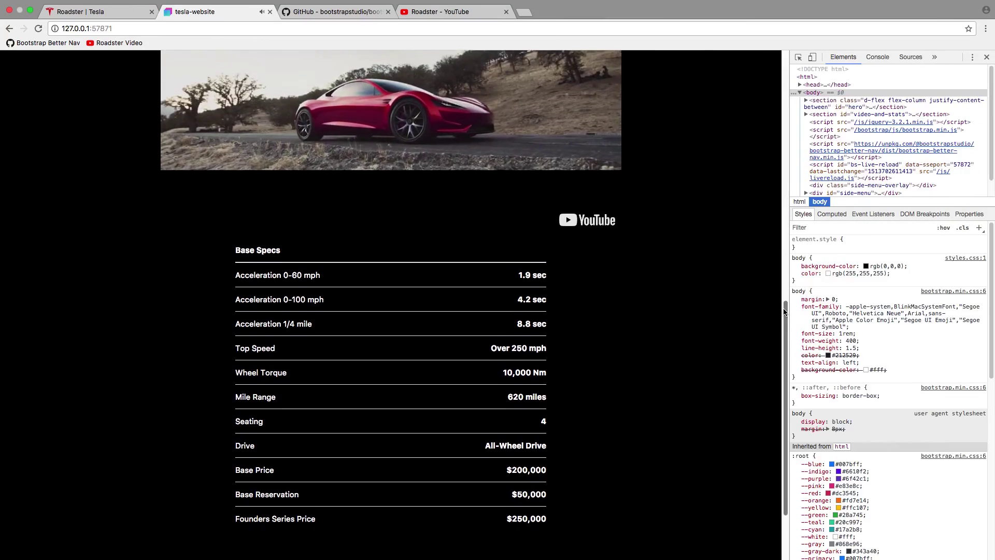
left_click_drag(784, 311, 415, 315)
left_click(790, 332)
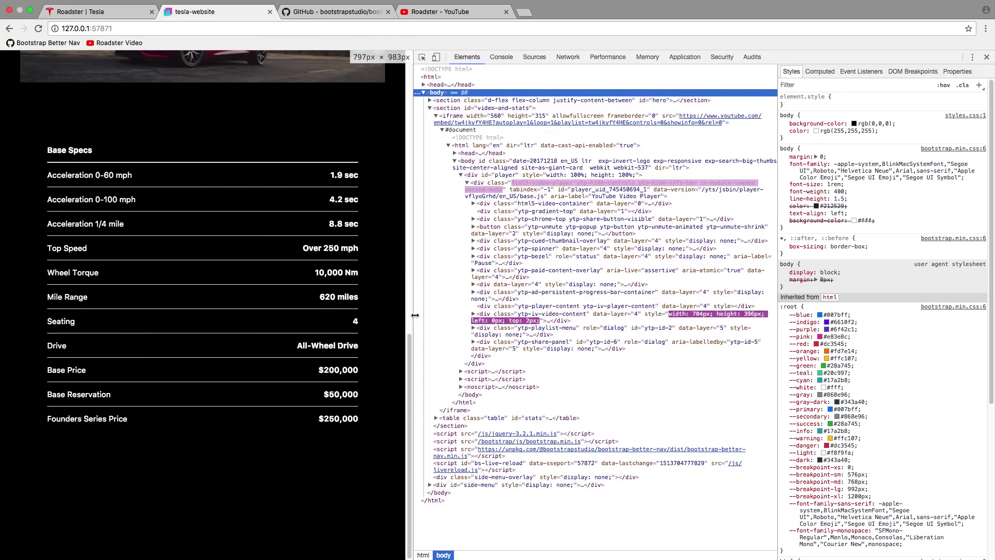
key("super+Tab")
double_click(411, 308)
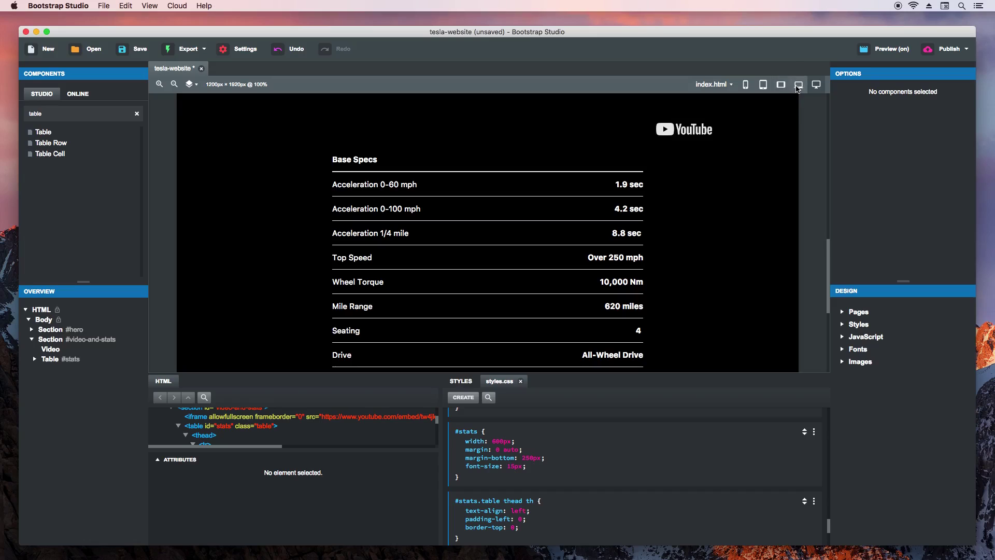
Step: Check how the Base Specs table fits the canvas at the 992px, 576px and 768px screen widths
left_click(797, 85)
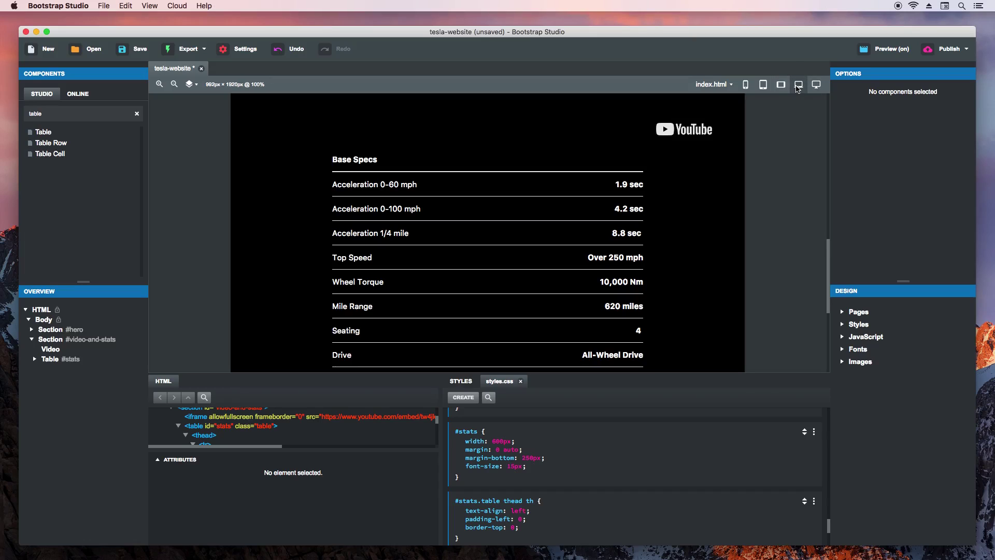
left_click(783, 89)
left_click(764, 87)
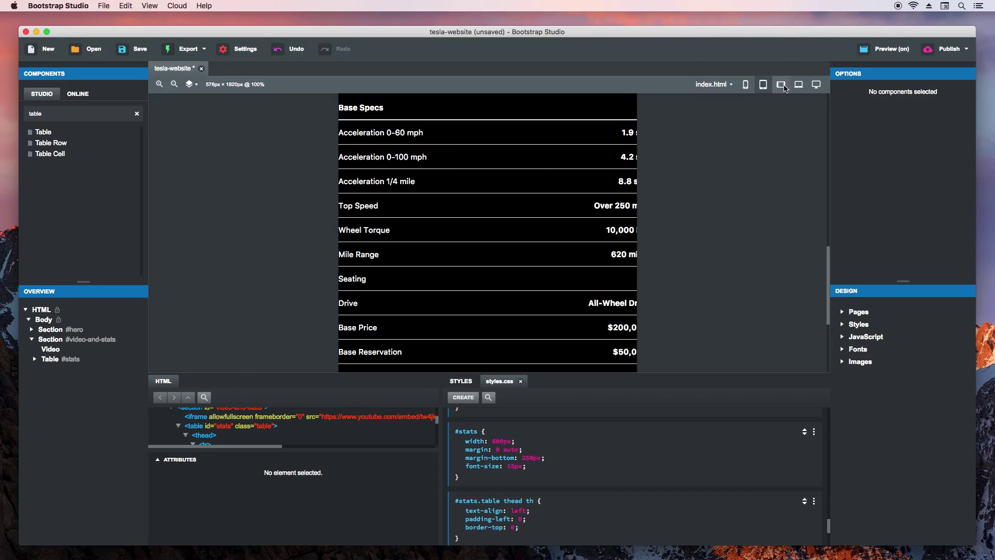
left_click(781, 85)
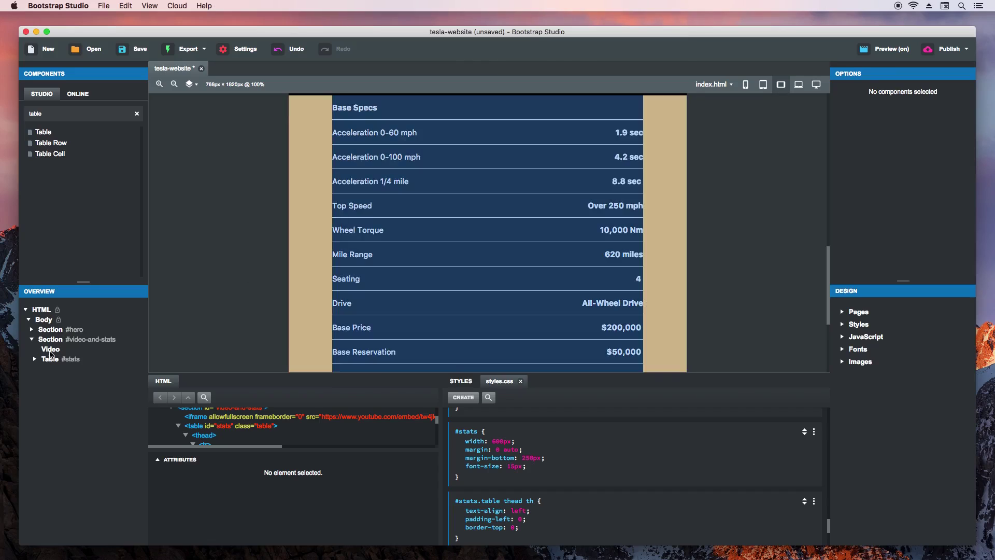
left_click(52, 359)
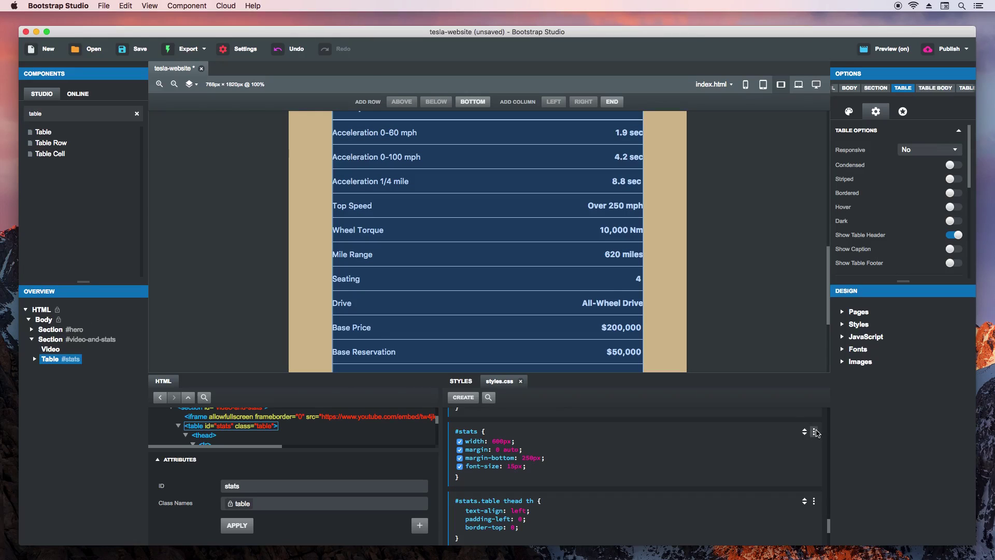
left_click(814, 432)
left_click(783, 463)
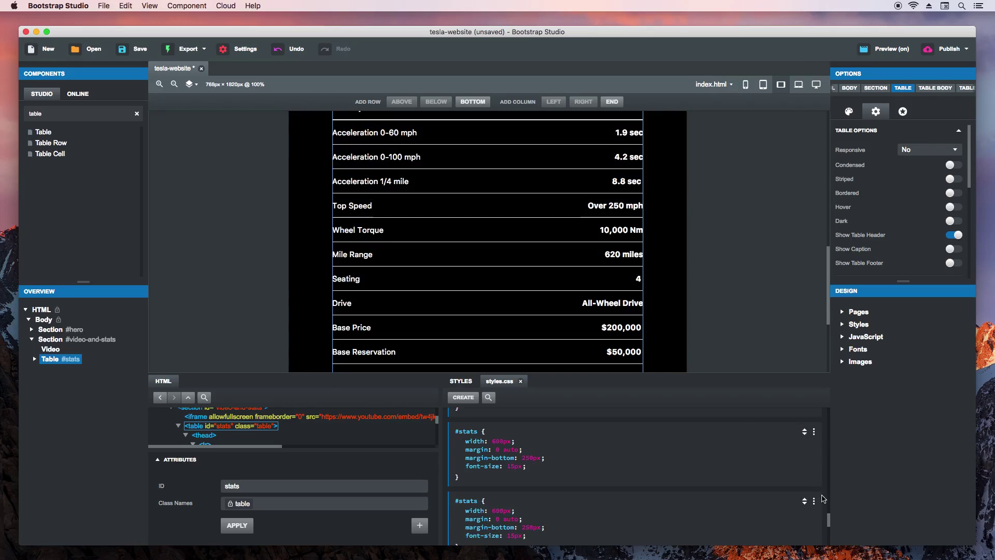
scroll(822, 497, "down", 1)
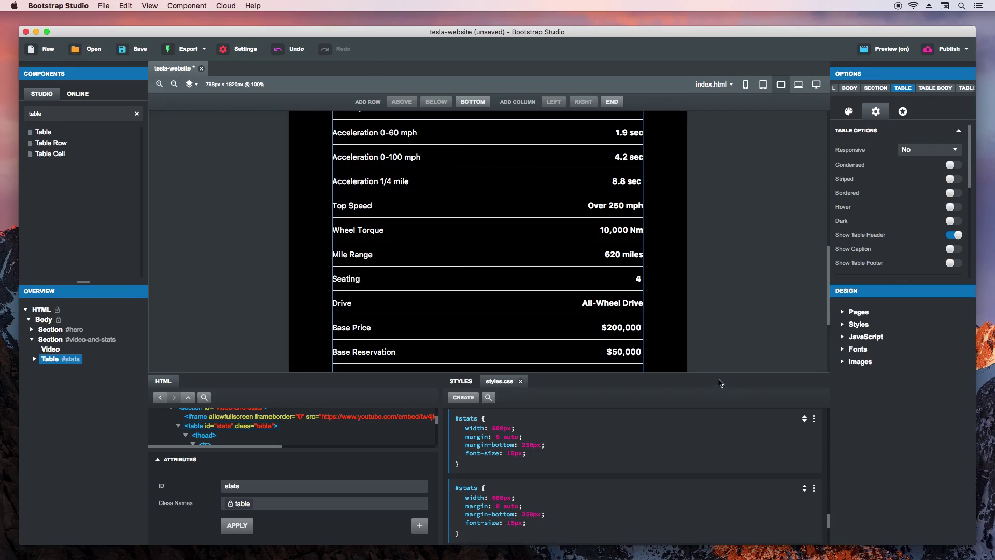
left_click_drag(722, 367, 722, 326)
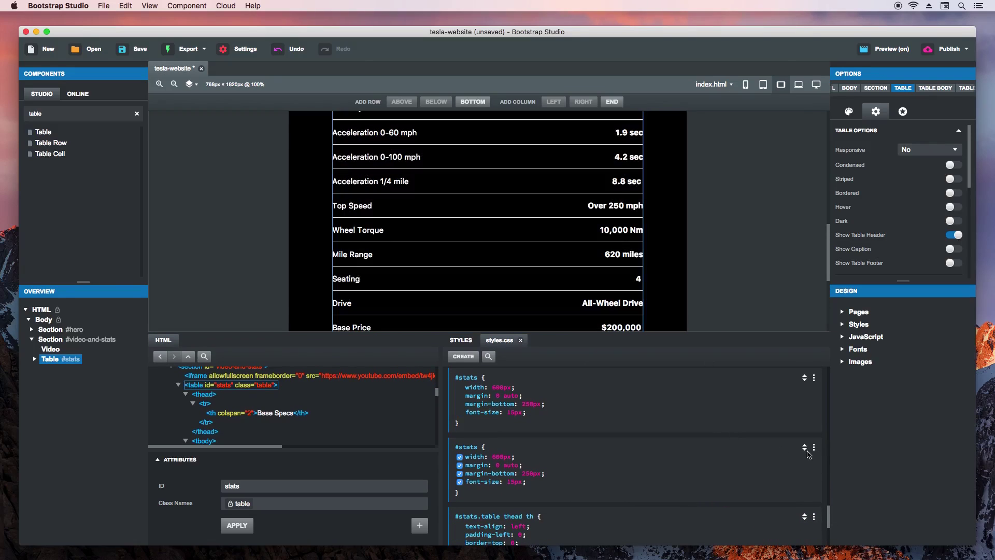
left_click(814, 449)
left_click(783, 490)
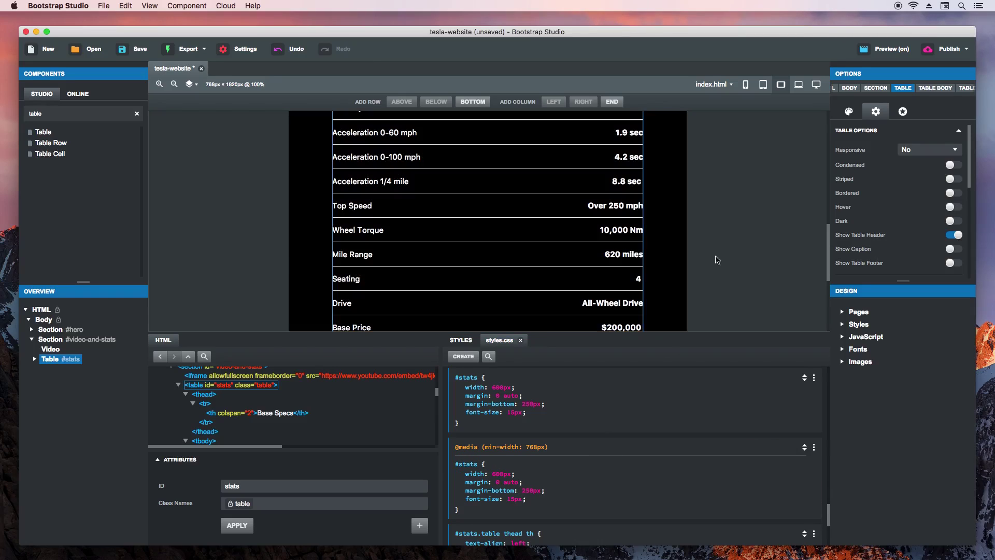
Step: At the 576px screen size, set the base #stats rule's width to 90% and its margin-bottom to 150px
left_click(767, 85)
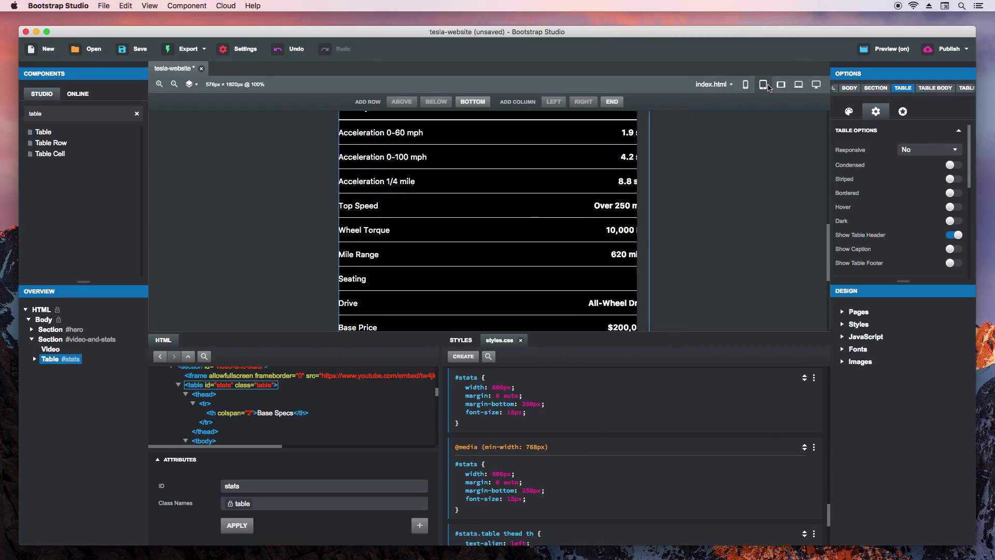
left_click(501, 389)
type("90%")
key("Tab")
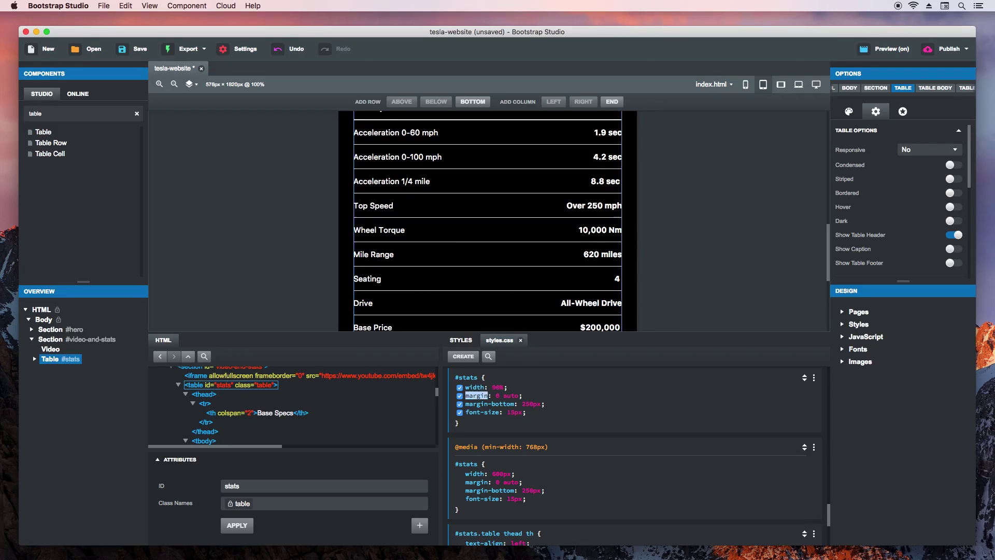
left_click(526, 404)
type("150px")
key("Tab")
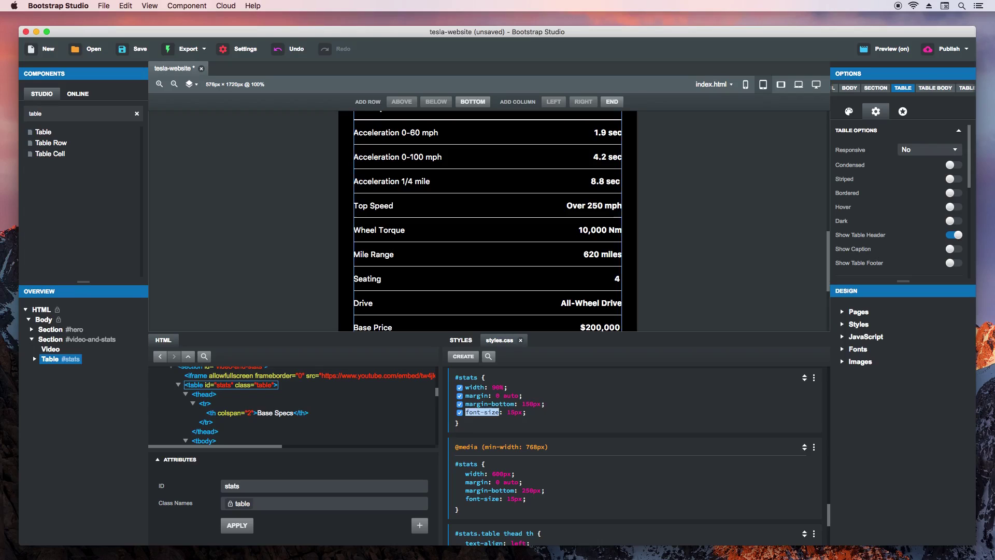
left_click(744, 234)
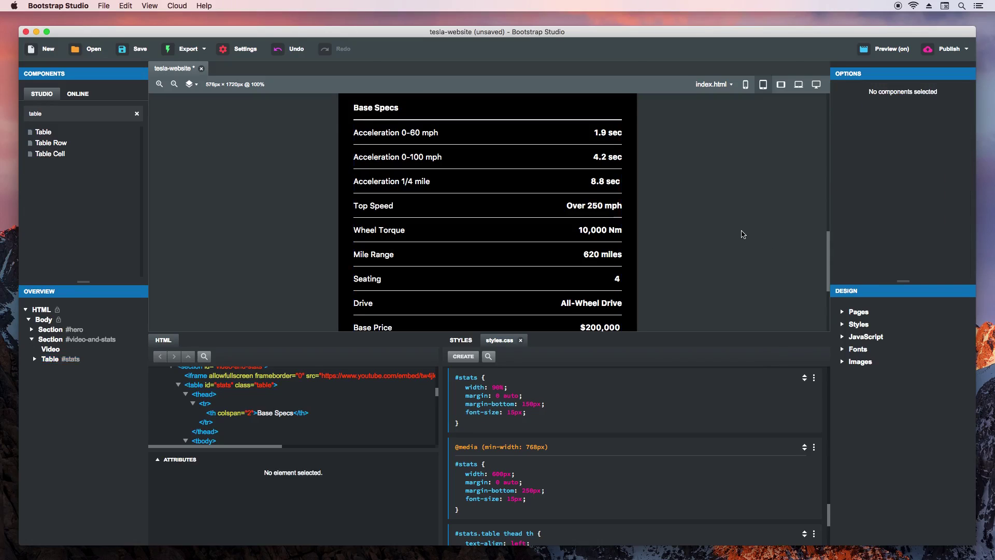
Step: Switch to Chrome, check the stats table at about 776px page width, and view the section below the specs on Tesla's Roadster page
key("super+Tab")
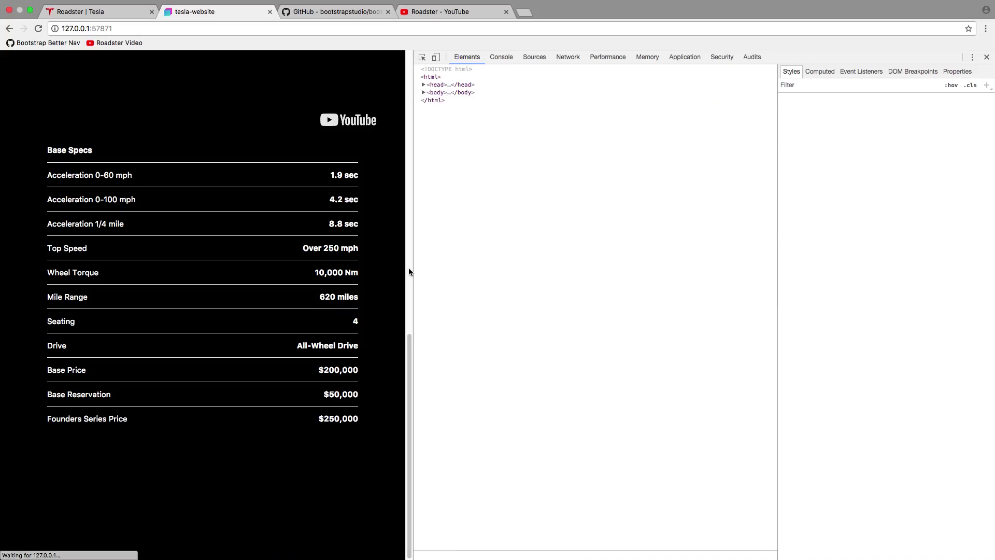
mouse_move(413, 270)
left_mouse_down()
mouse_move(296, 265)
mouse_move(402, 267)
left_mouse_up()
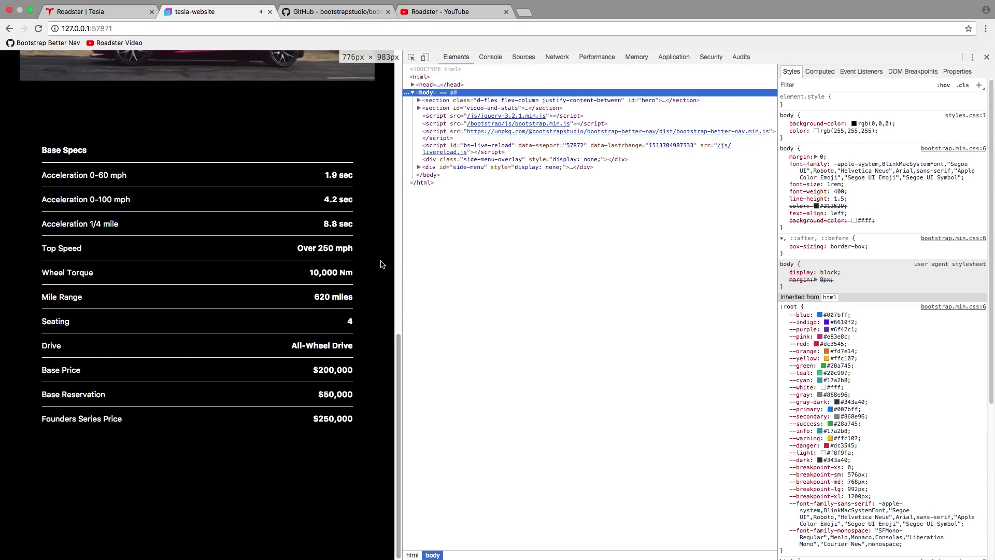
left_click(91, 12)
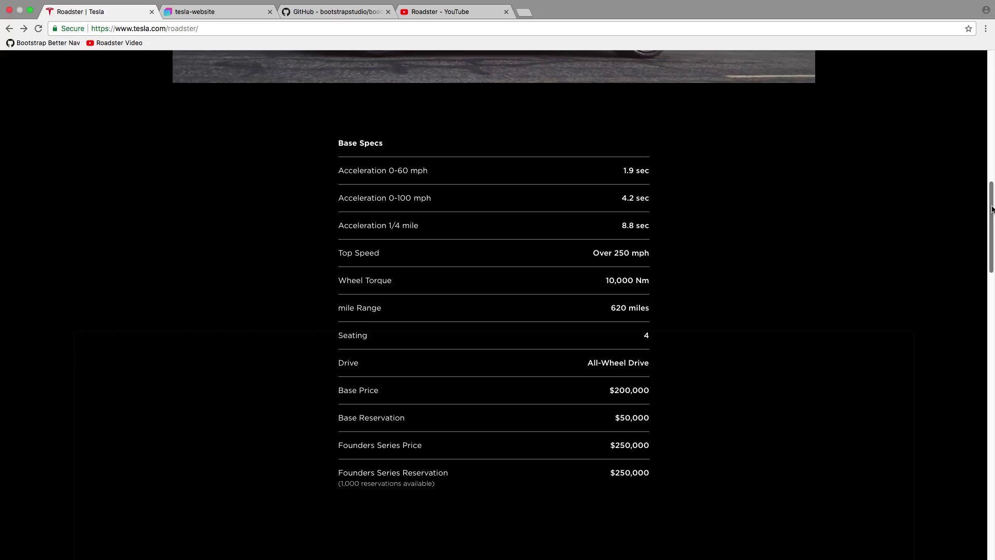
scroll(990, 249, "down", 5)
left_click_drag(992, 256, 990, 284)
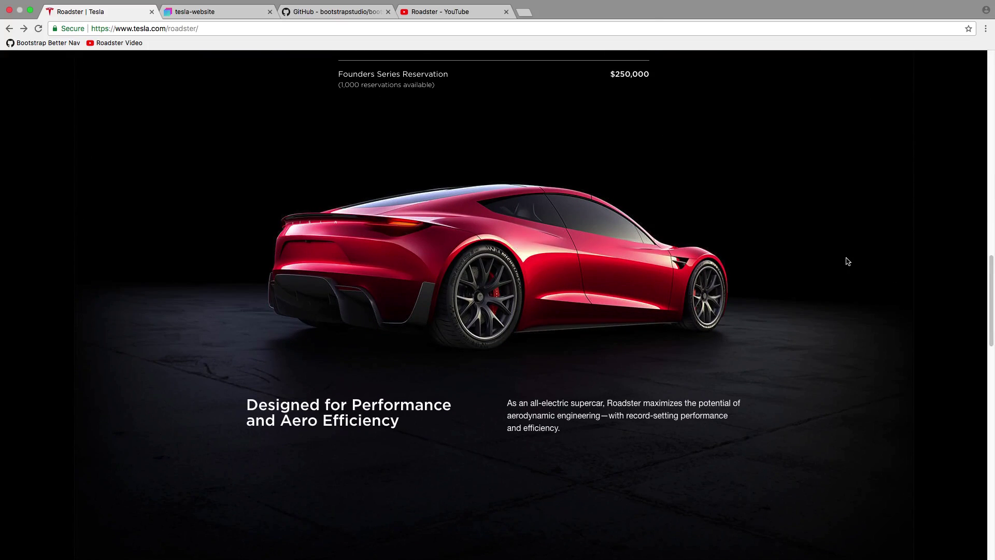
Step: Return to Bootstrap Studio and add a Section below #video-and-stats in the Body with the ID aero
key("super+Tab")
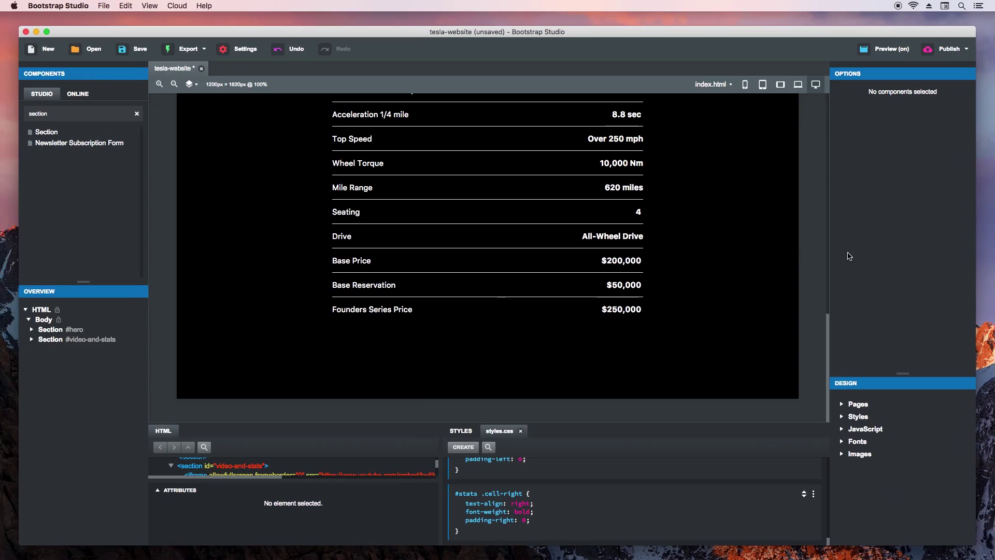
left_click_drag(43, 136, 61, 353)
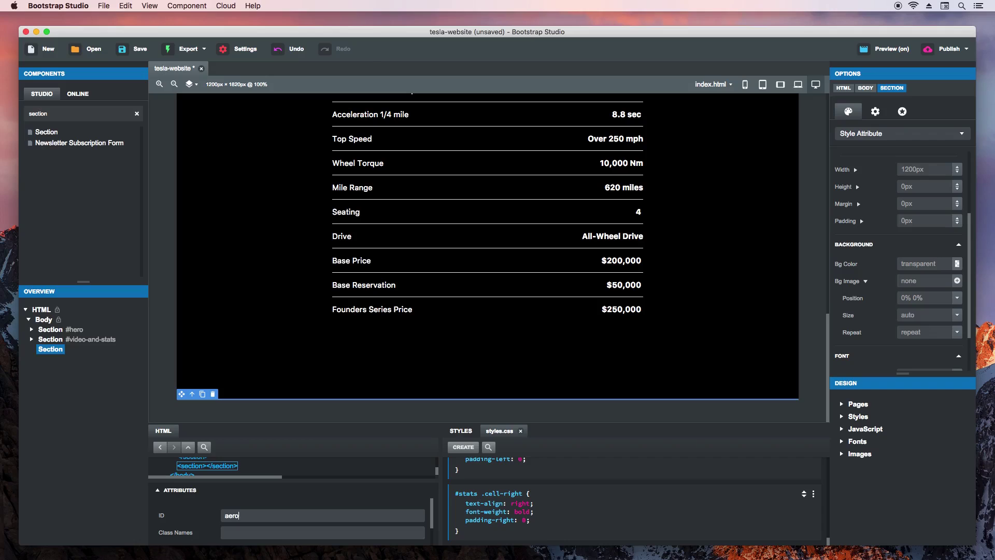
type("aero")
key("Return")
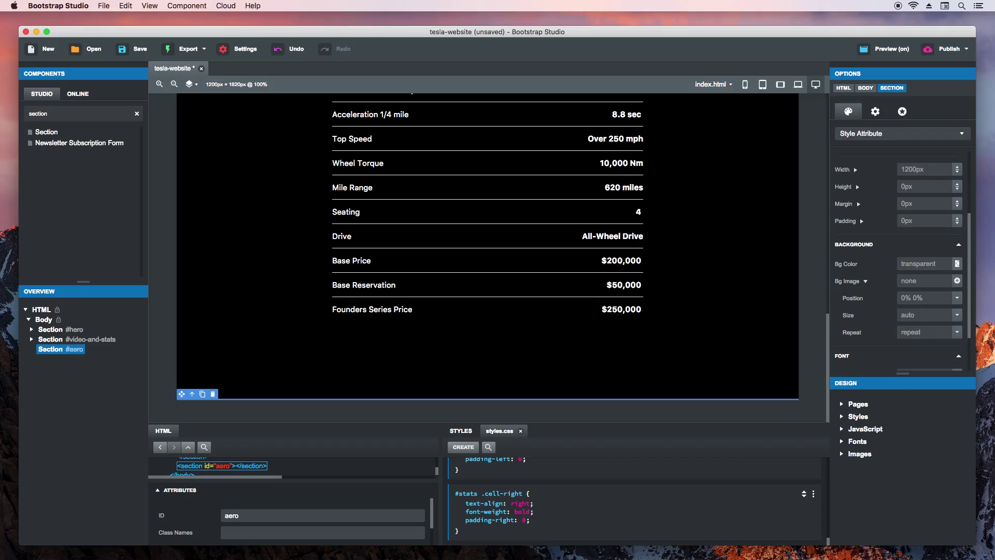
Step: Create an #aero style rule and set the section's width to 100% and height to 100vh
left_click(460, 449)
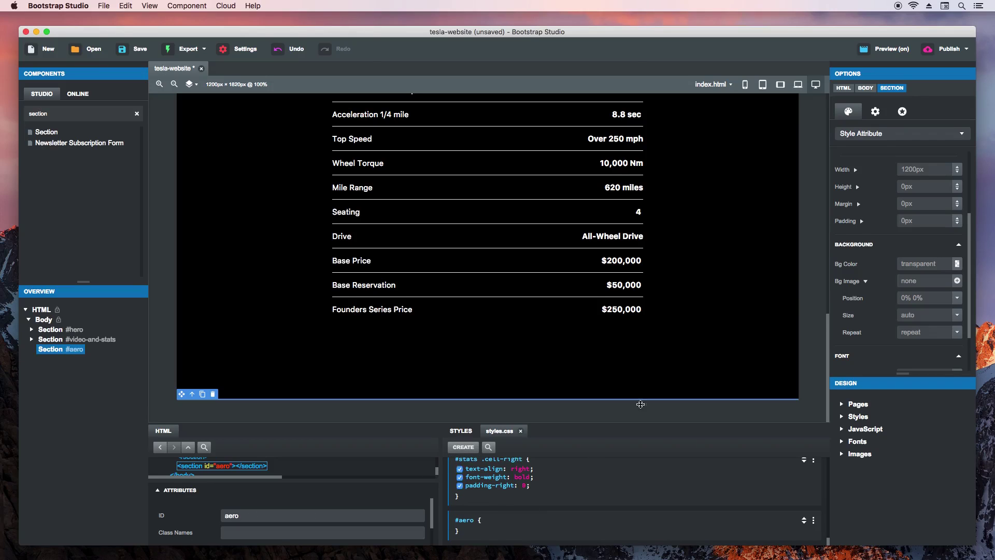
left_click(848, 136)
left_click(860, 169)
type("100%")
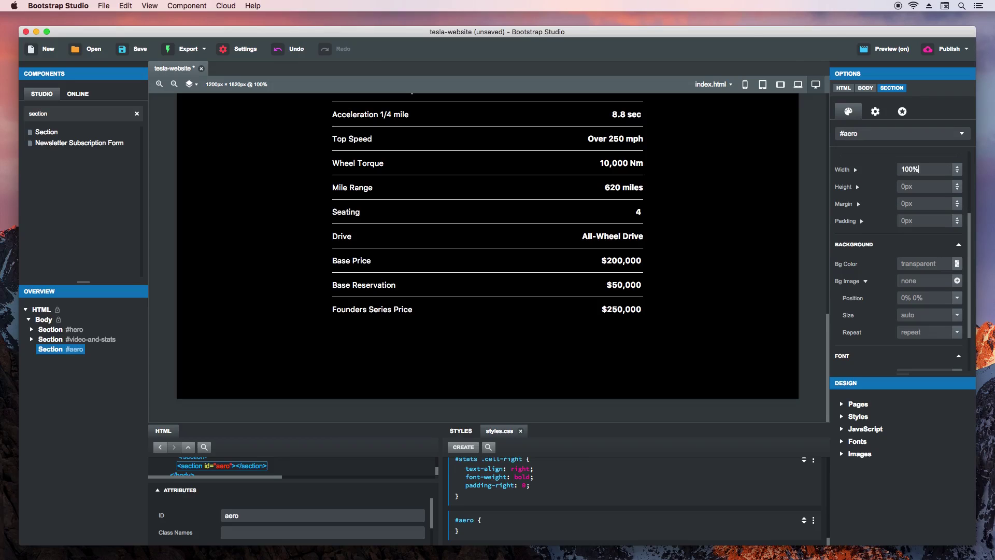
type("100")
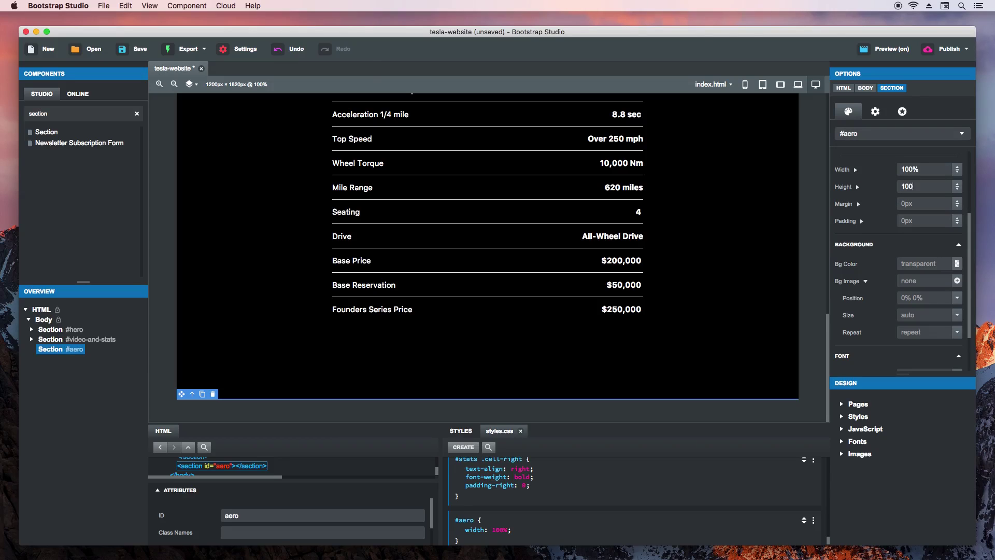
type("vh")
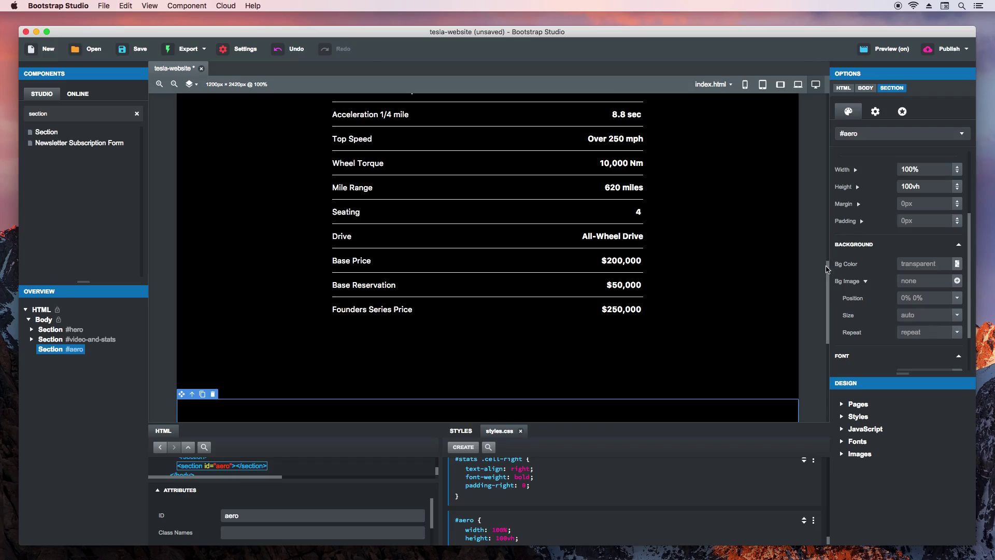
left_click_drag(827, 269, 824, 342)
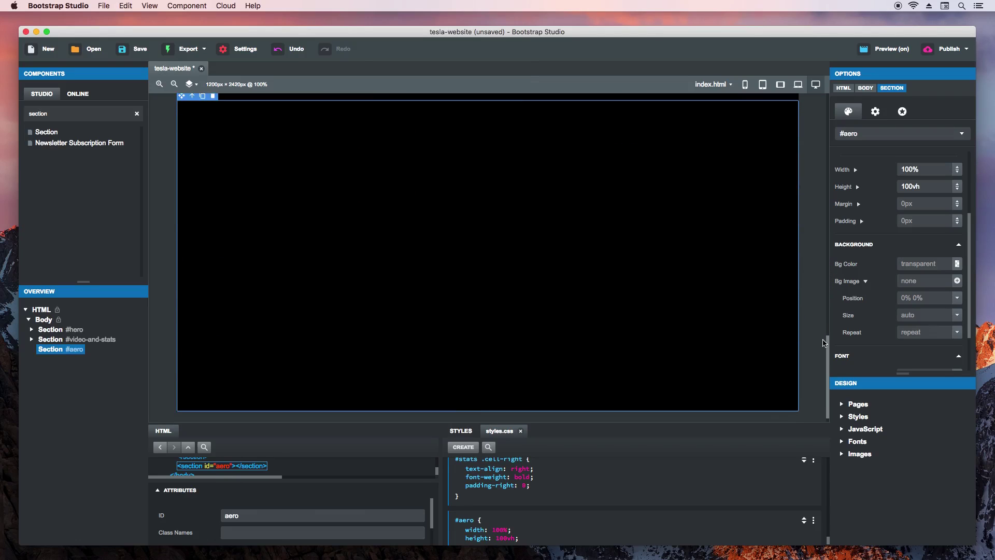
Step: Give the #aero rule the background image back.jpg with position center, size cover and no-repeat
left_click(957, 282)
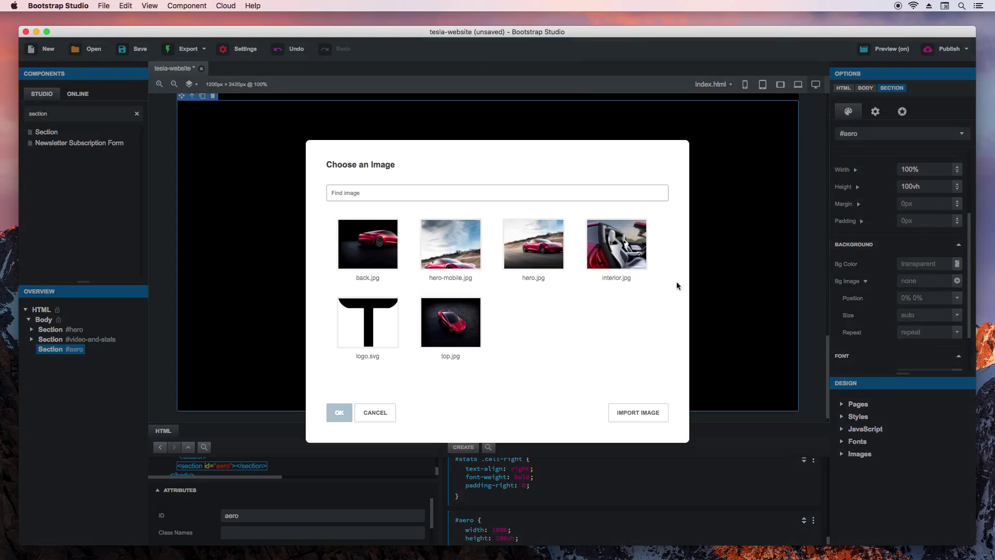
left_click(386, 253)
left_click(339, 413)
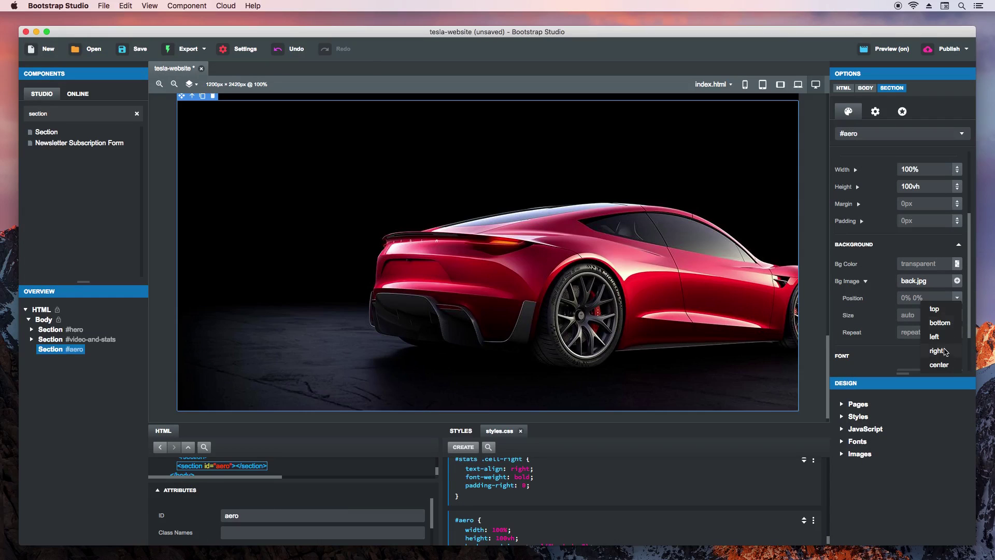
left_click(941, 364)
left_click(956, 316)
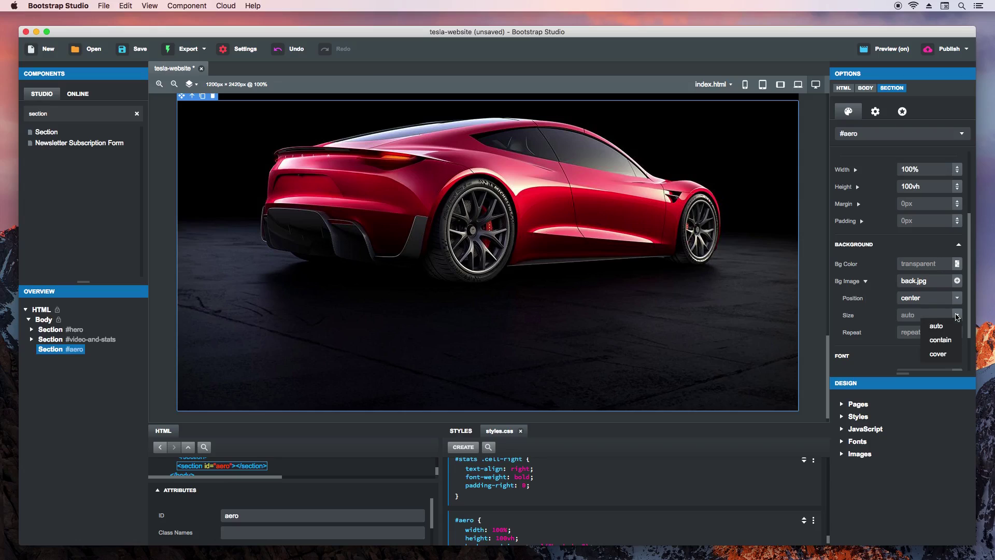
left_click(944, 354)
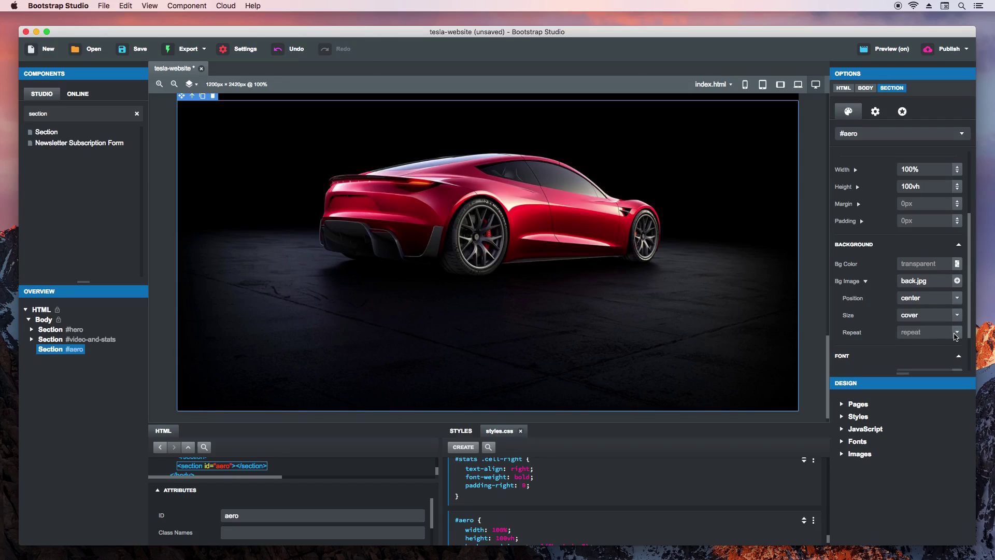
left_click(956, 332)
left_click(932, 413)
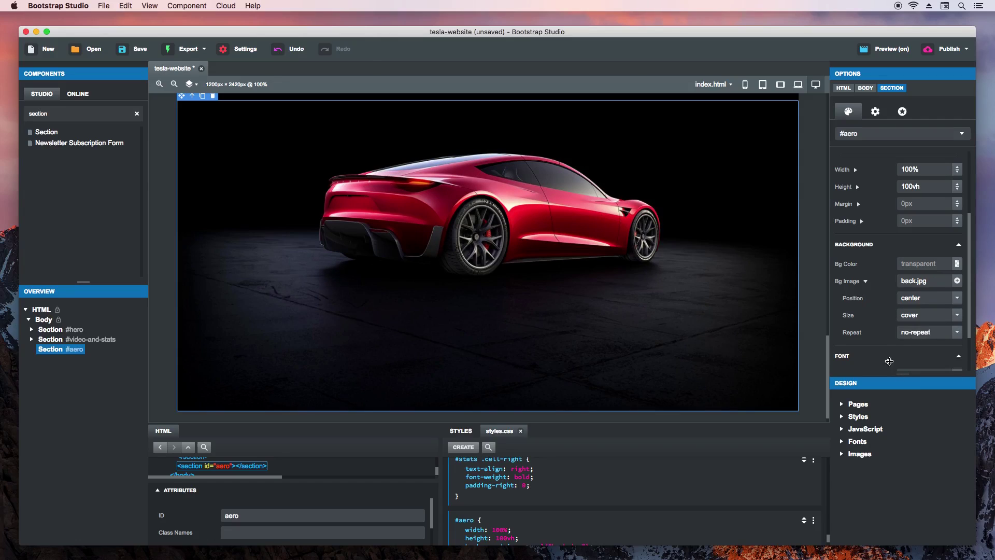
left_click(819, 265)
Step: Check the aero section's layout on Tesla's Roadster page in Chrome, and add a Container inside Section #aero in Bootstrap Studio
key("super+Tab")
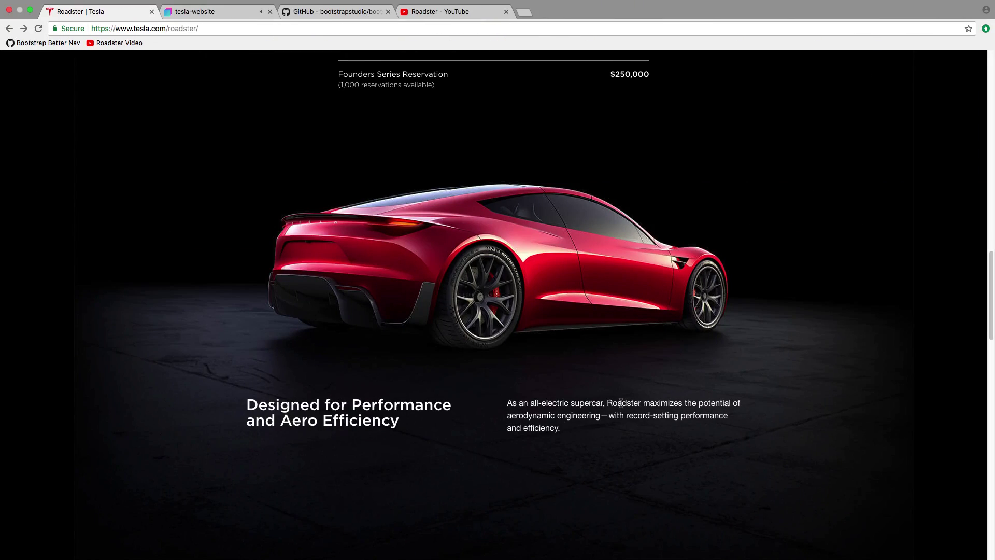
key("super+Tab")
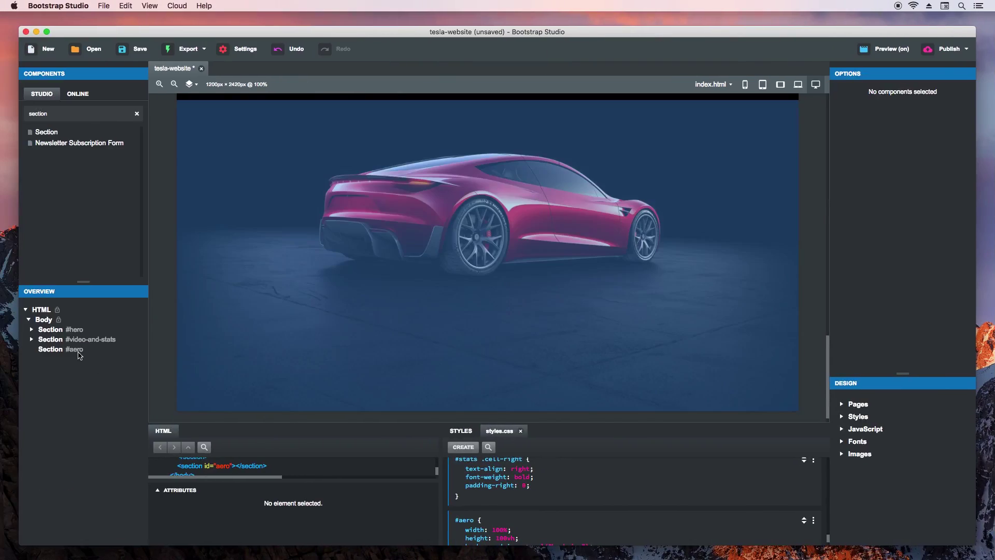
left_click(79, 355)
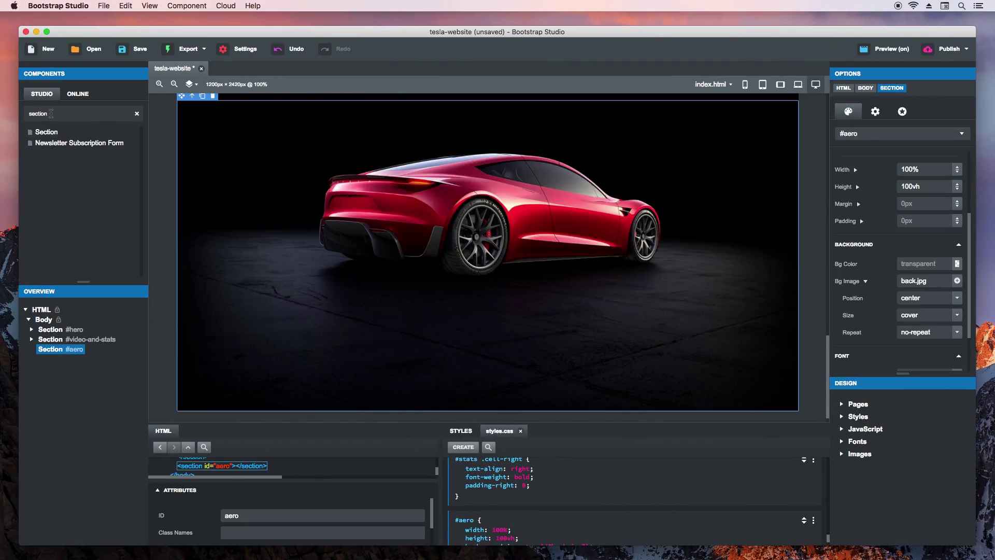
key("super+a")
type("cont")
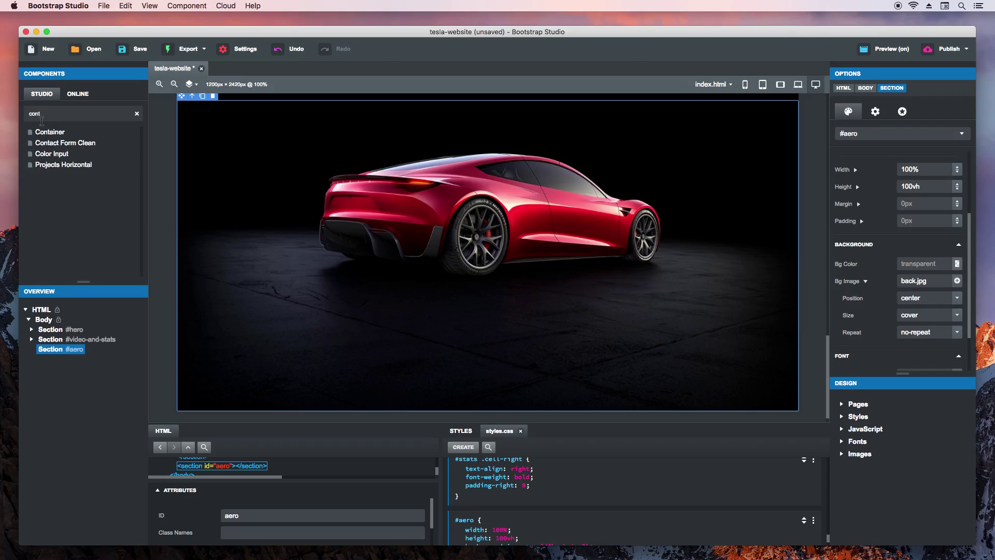
left_click_drag(42, 132, 70, 352)
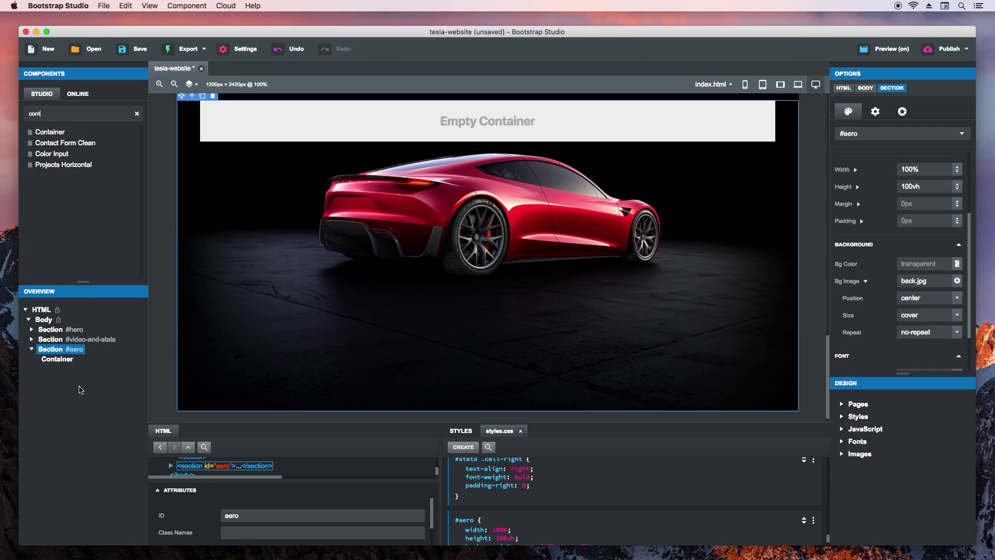
Step: Add a Row with two Columns to the Container in Section #aero
left_click(61, 359)
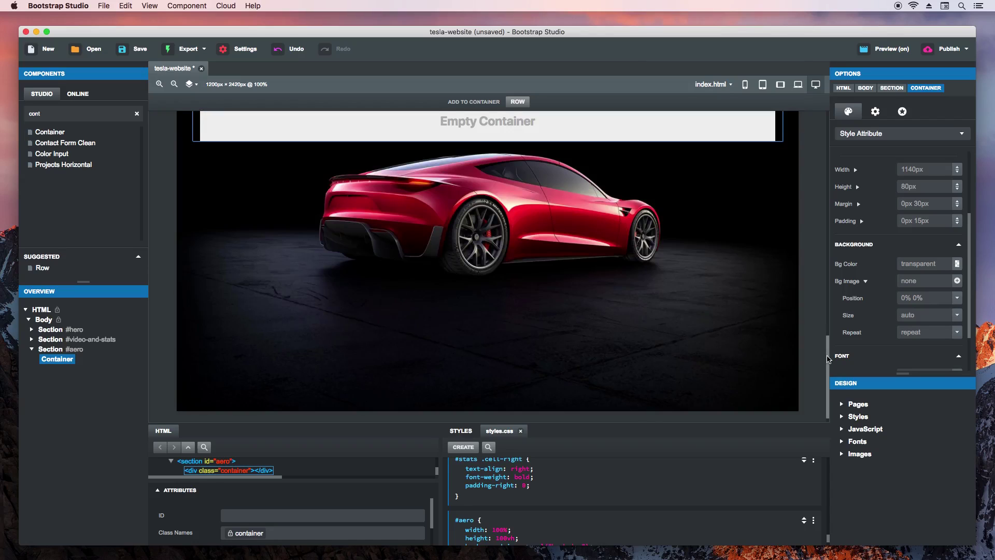
scroll(674, 233, "up", 1)
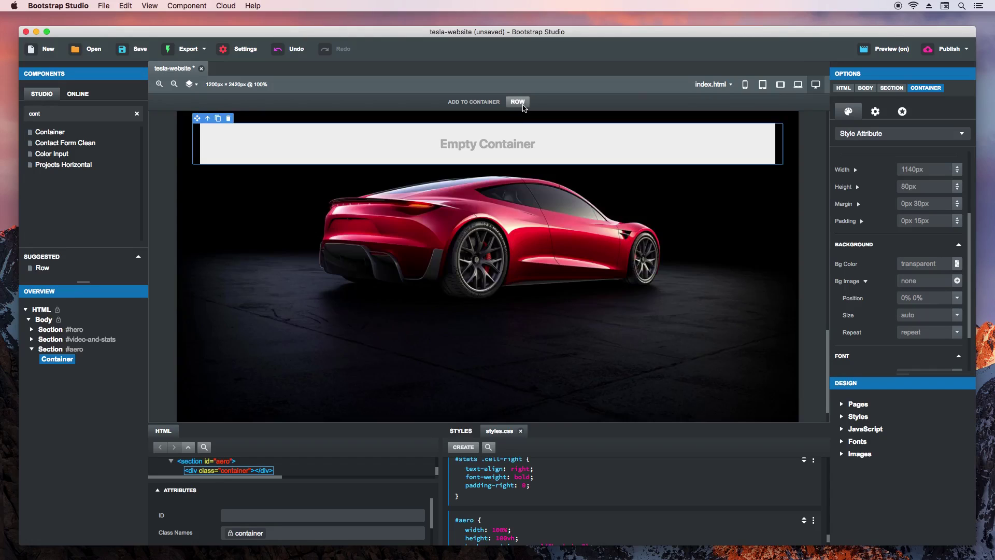
left_click(518, 102)
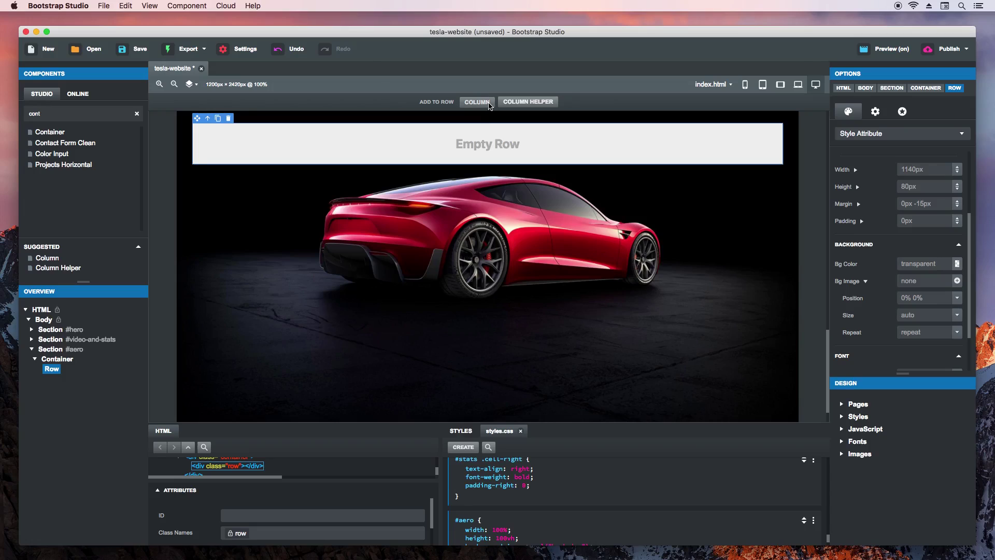
left_click(477, 102)
left_click(477, 102)
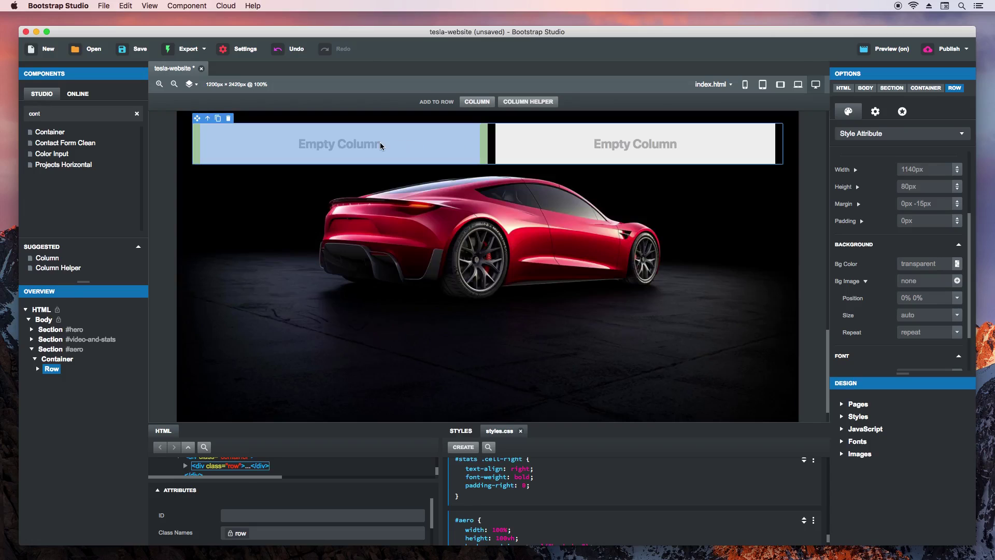
Step: Insert a Heading into the first column and a Paragraph into the second column of the #aero row
left_click(382, 146)
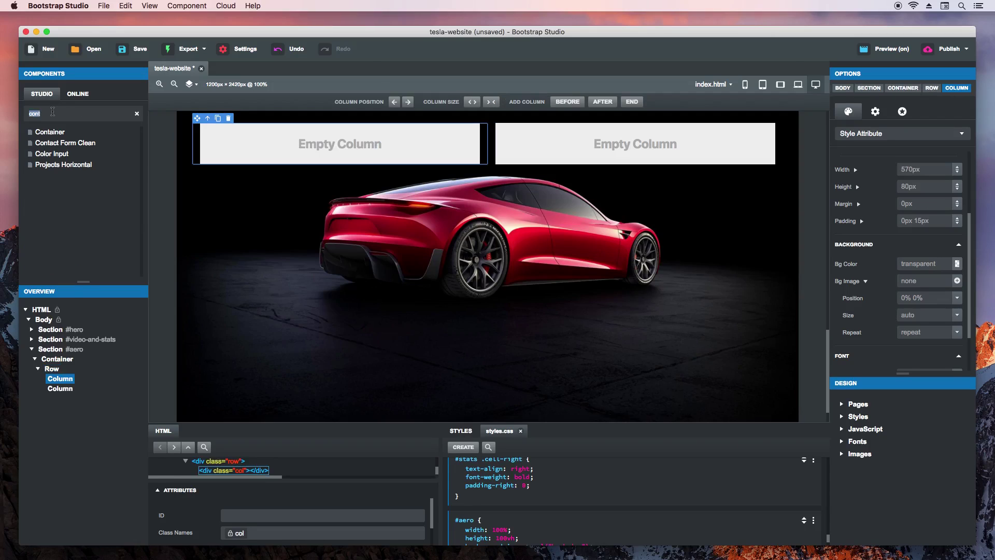
type("heading")
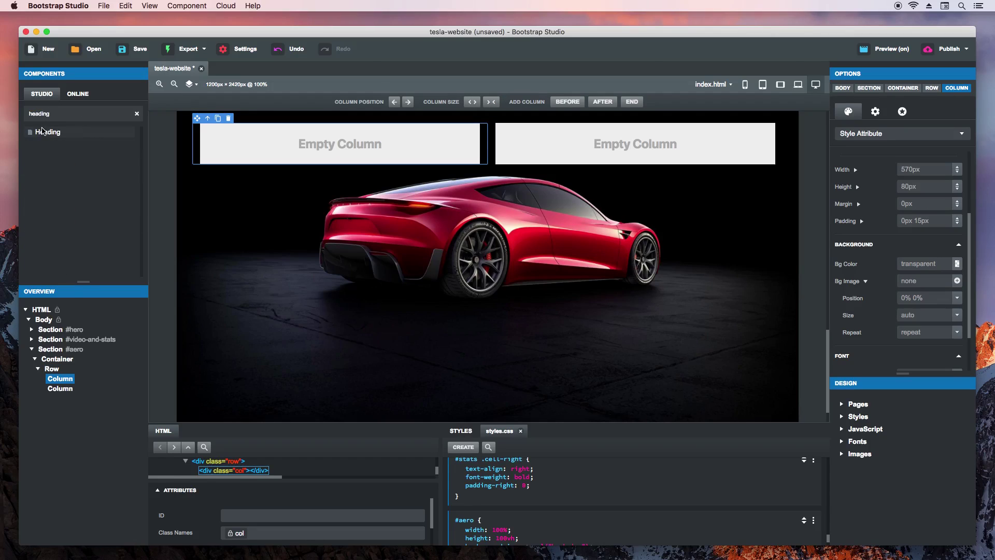
left_click_drag(43, 131, 264, 142)
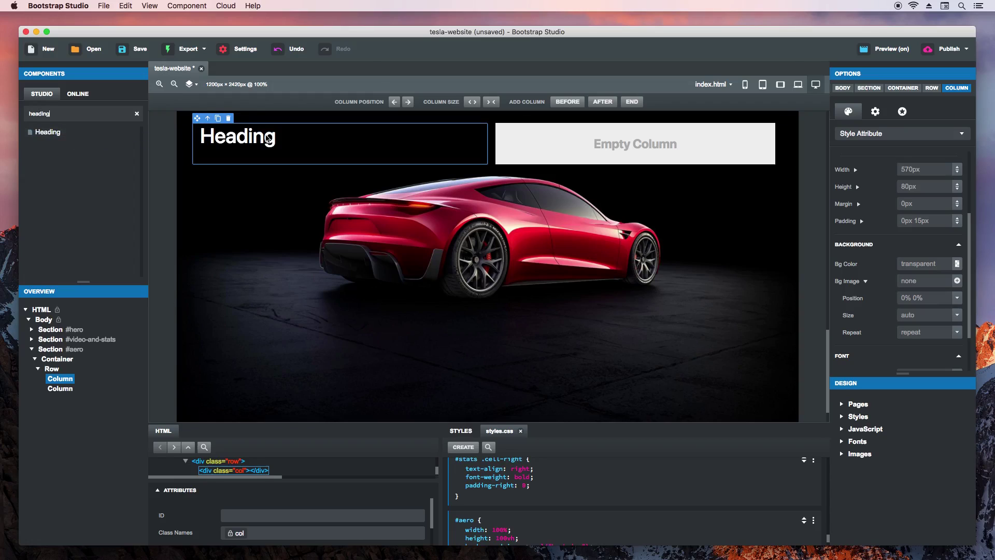
left_click(528, 154)
double_click(59, 115)
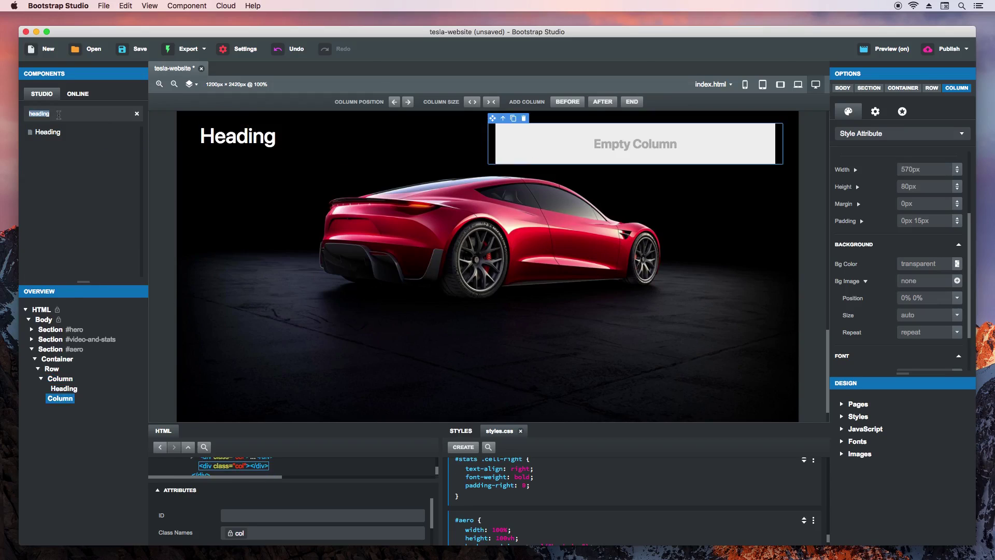
type("para")
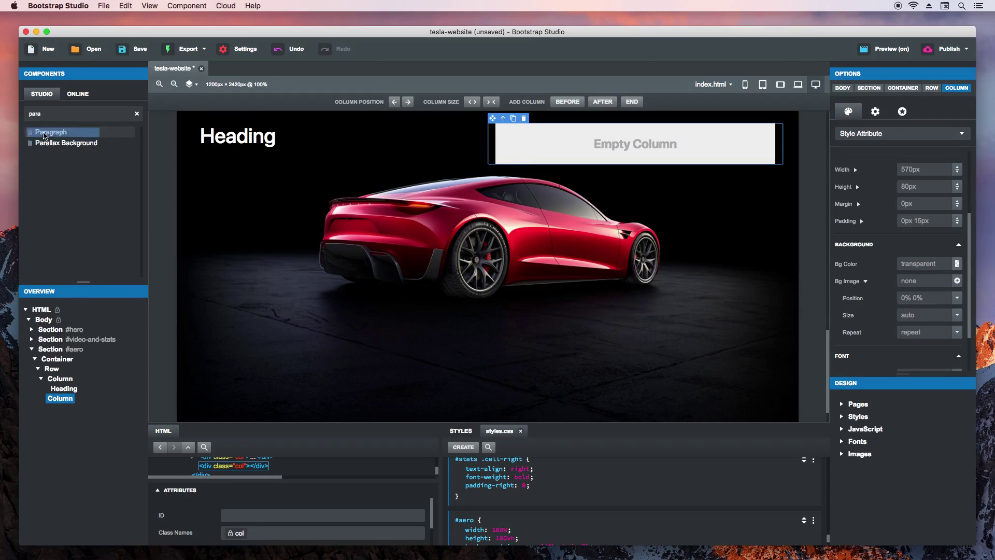
left_click_drag(51, 132, 520, 137)
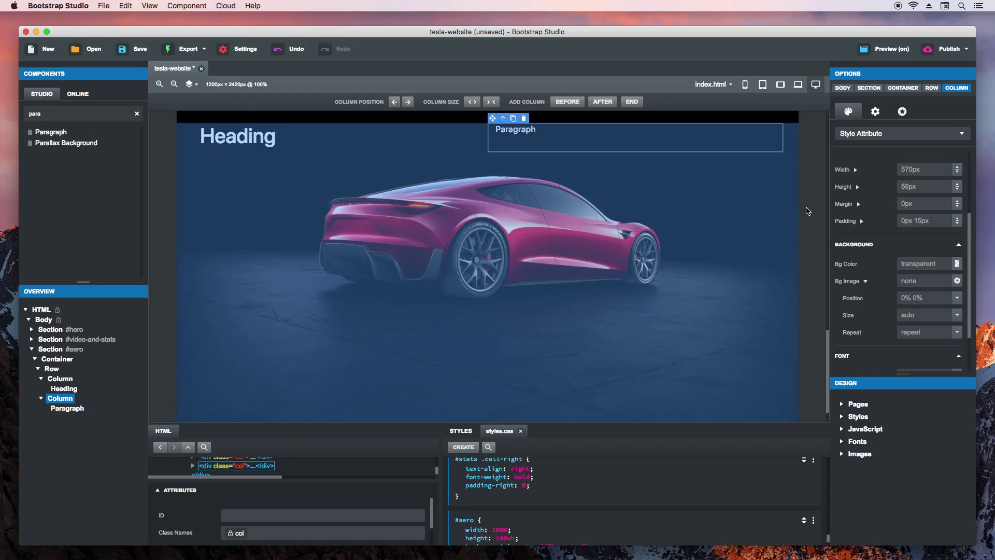
Step: Copy "Designed for Performance and Aero Efficiency" from Tesla's page in Chrome and replace the aero heading's text with it in Bootstrap Studio
key("super+Tab")
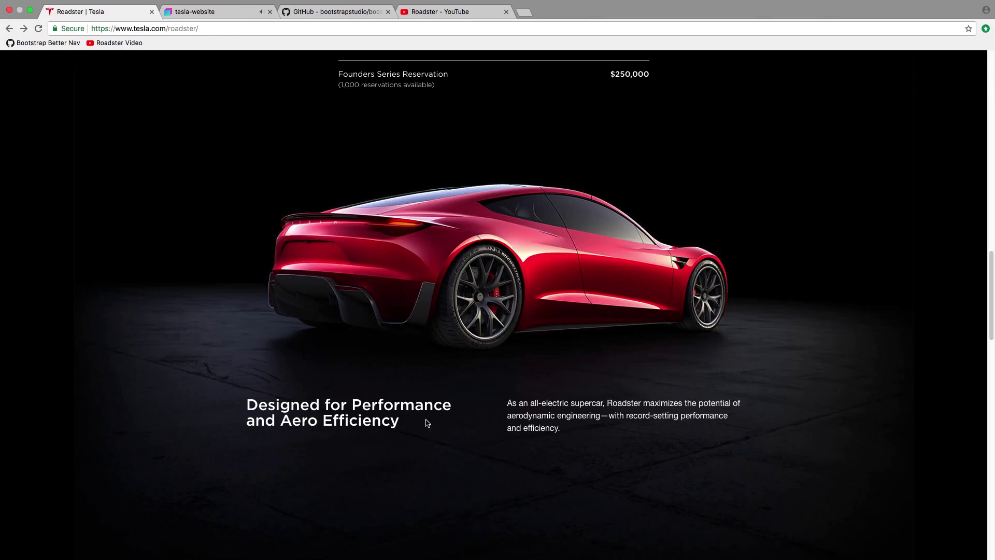
left_click_drag(403, 426, 240, 401)
key("cmd+c")
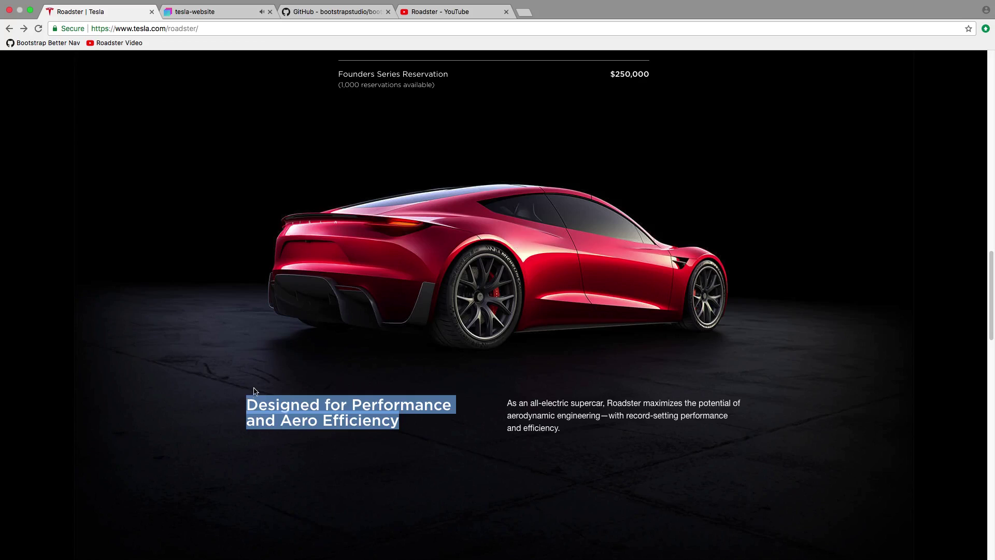
key("super+Tab")
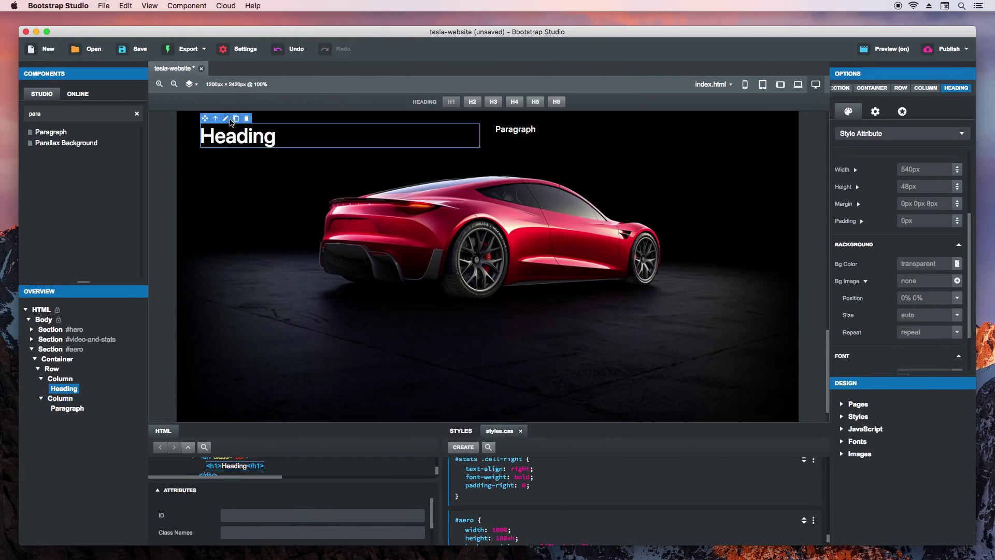
left_click(230, 120)
key("cmd+a")
key("cmd+v")
key("Escape")
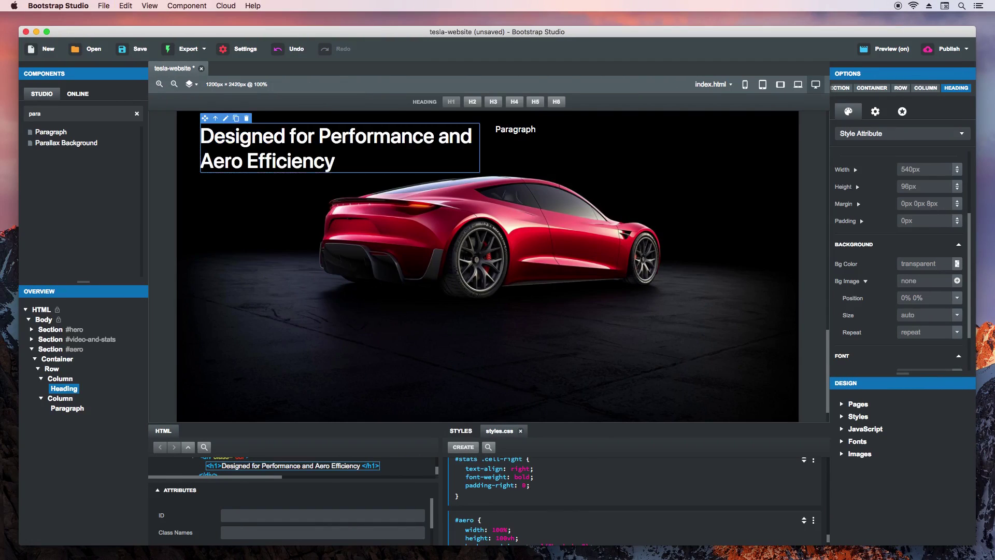
Step: Copy the "As an all-electric supercar, Roadster maximizes…" text from Tesla's page in Chrome and replace the aero paragraph's text with it in Bootstrap Studio
key("super+Tab")
left_click_drag(564, 428, 510, 403)
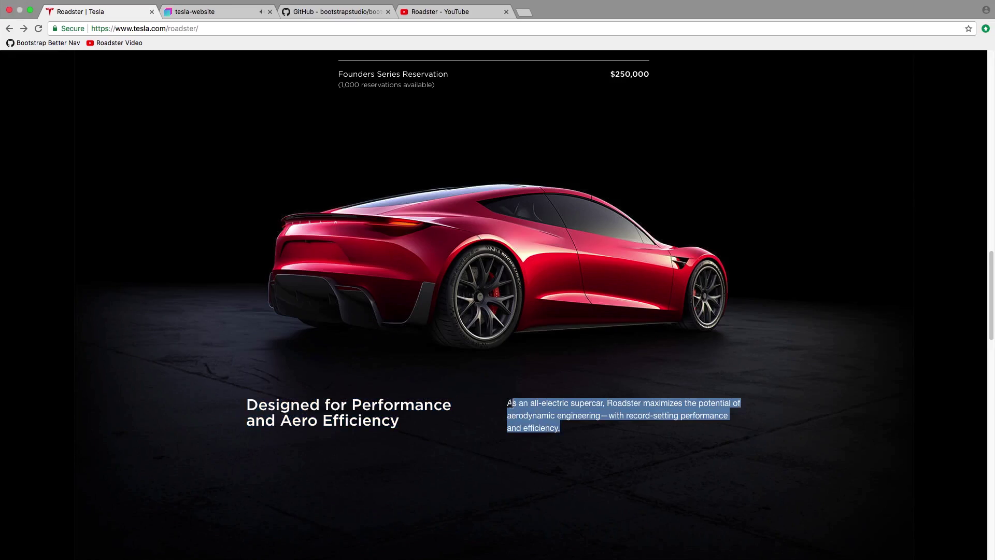
key("super+Tab")
left_click(537, 140)
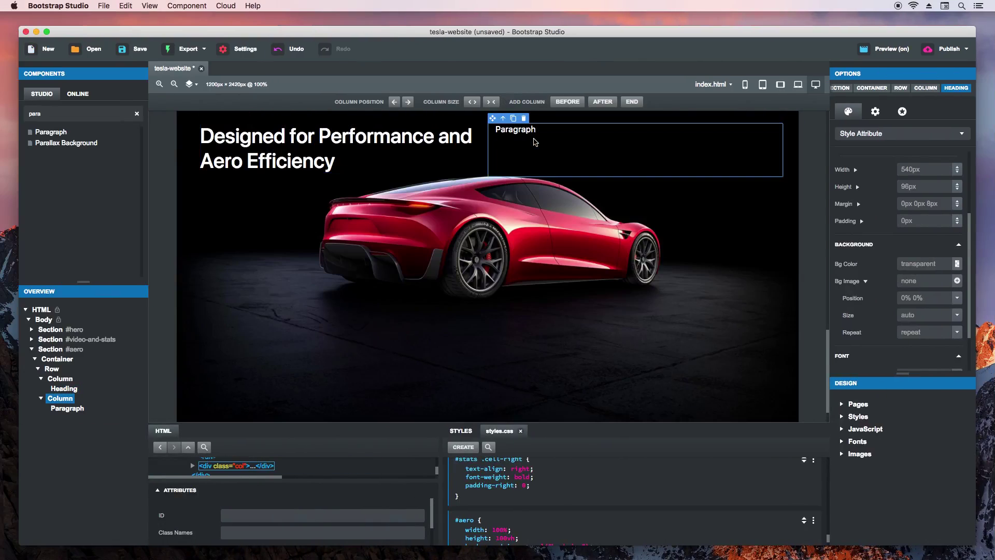
double_click(511, 131)
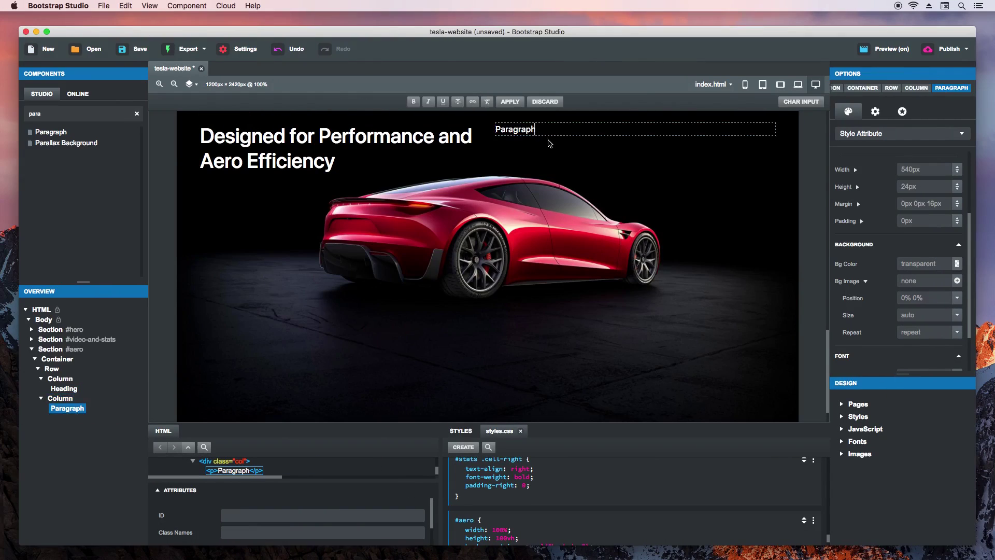
key("super+a")
type("As an all-electric supercar, Roadster maximizes the potential of aerodynamic engineering—with record-setting performance and efficiency.")
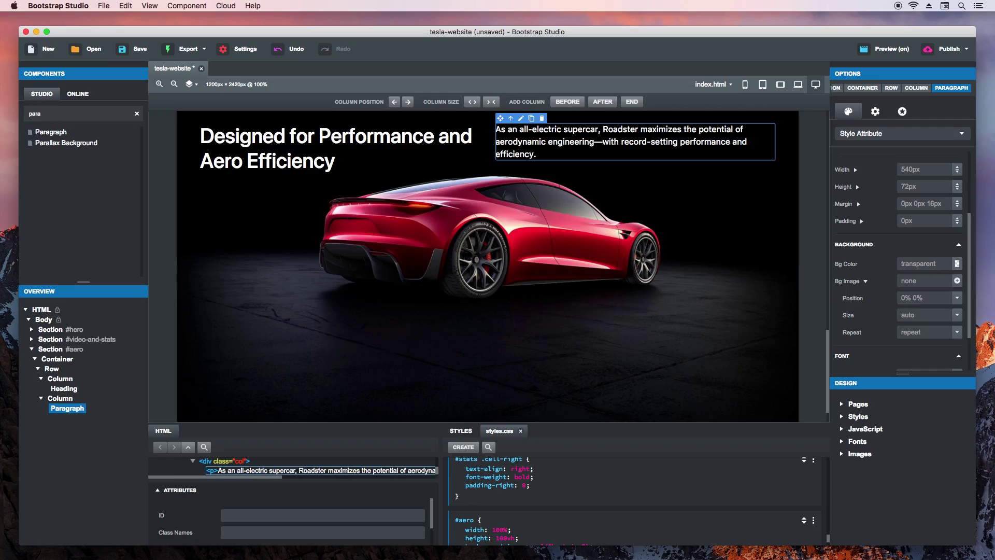
key("Escape")
left_click(810, 242)
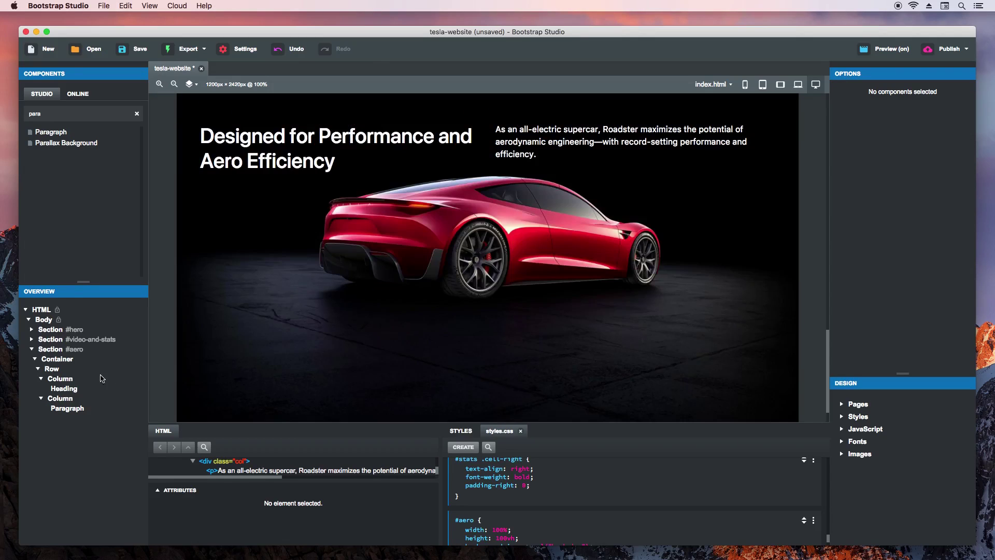
Step: Make Section #aero a Flex container and set its Align Items to Start
left_click(66, 350)
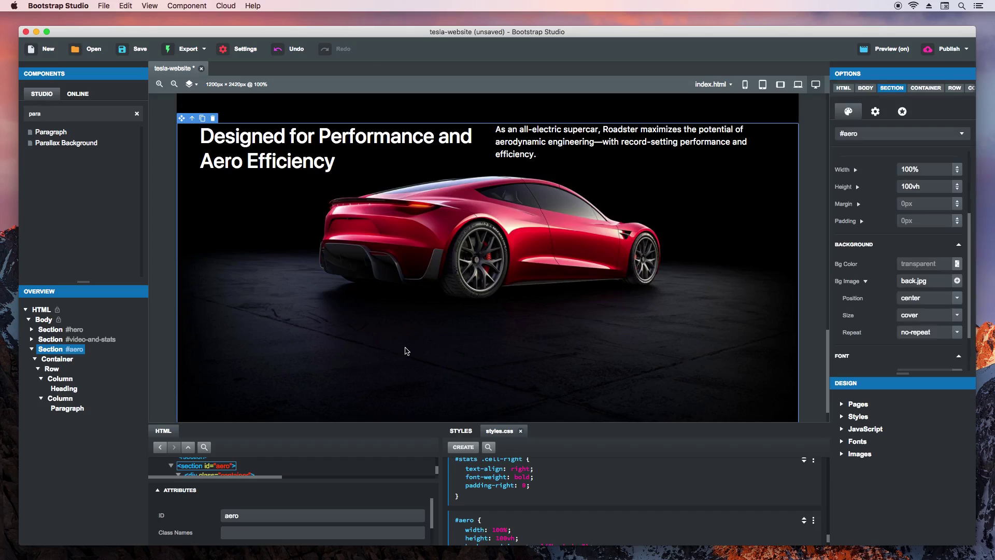
left_click(875, 111)
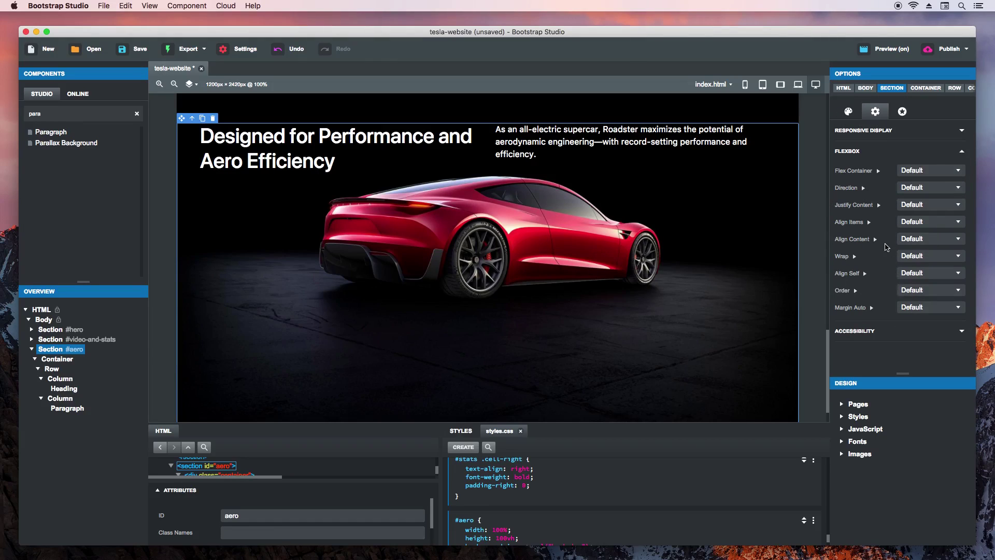
left_click(916, 170)
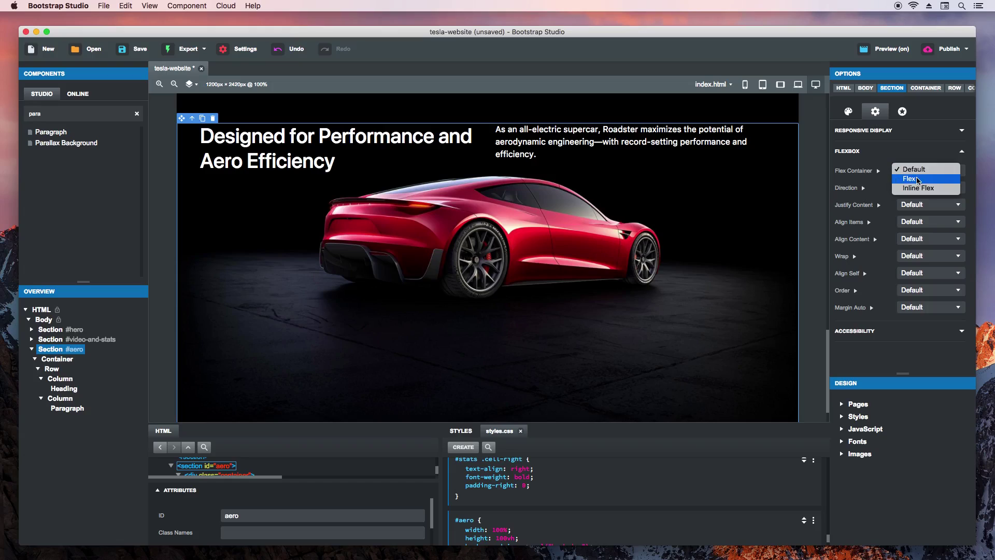
left_click(893, 196)
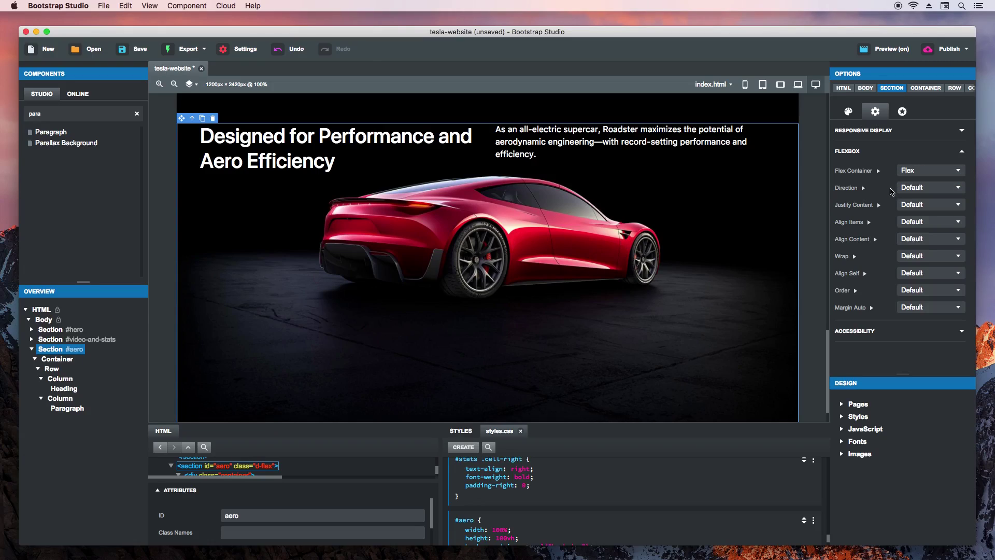
left_click(910, 223)
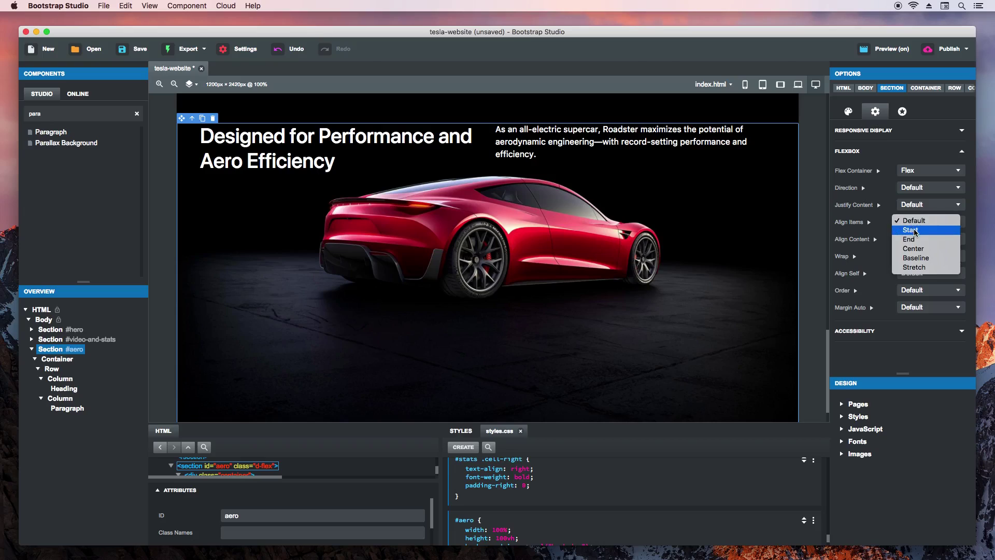
left_click(915, 231)
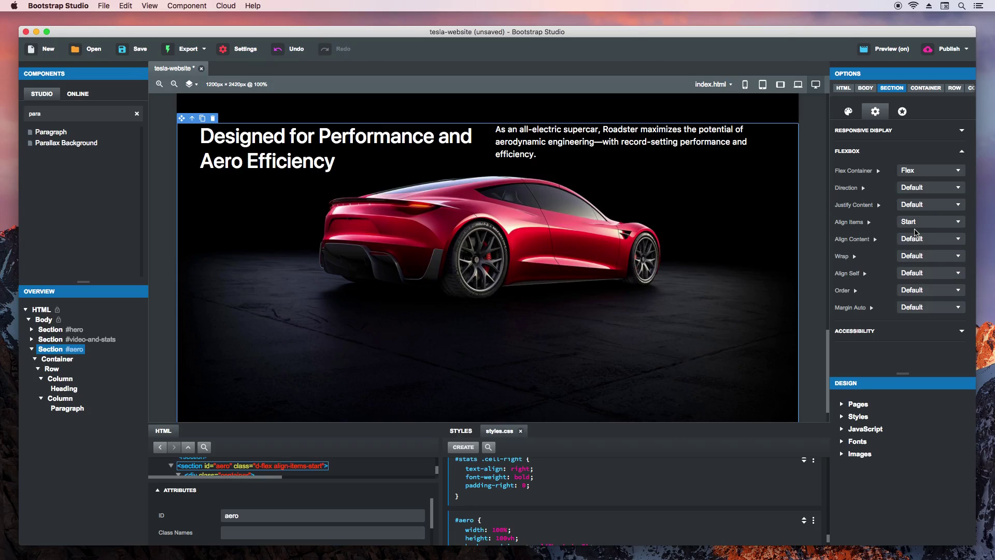
Step: Try End as the Align Items value of Section #aero, and settle on Center
left_click(917, 224)
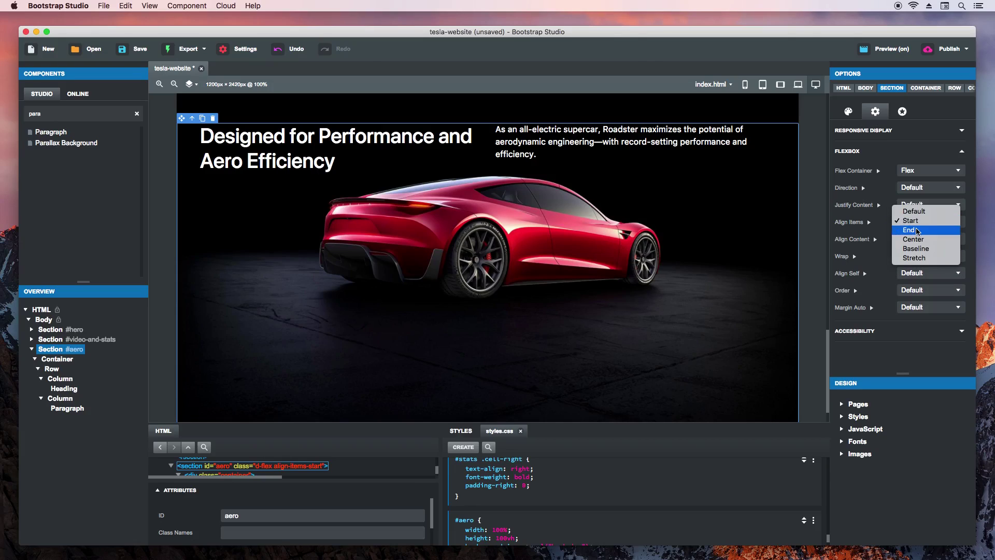
left_click(915, 231)
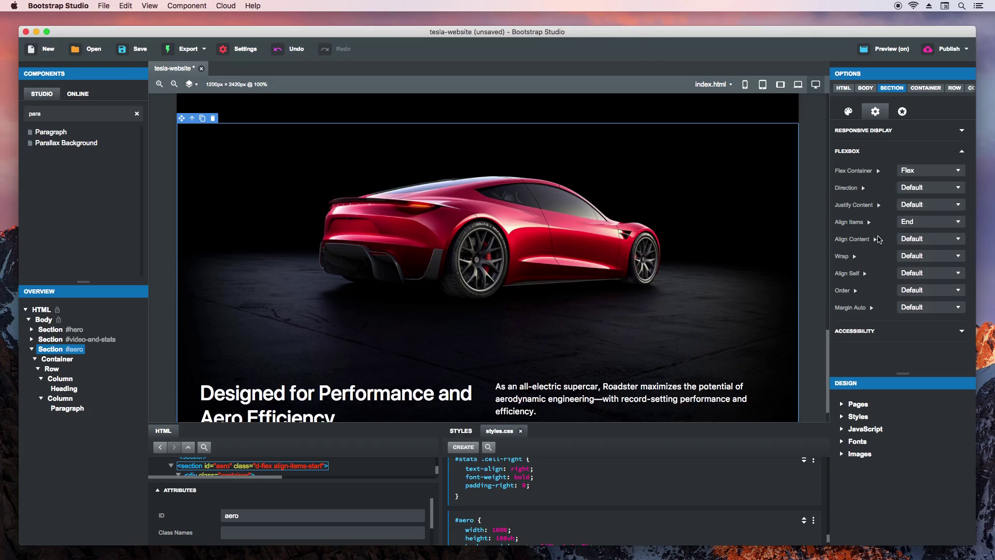
left_click(913, 225)
left_click(913, 232)
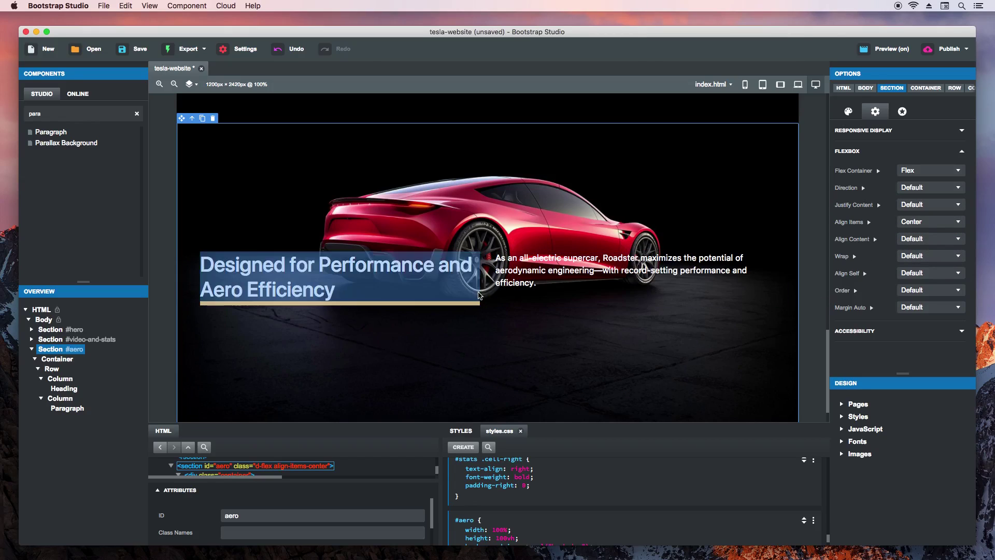
Step: Create a CSS rule in styles.css for the aero section's container with the selector "#aero .container"
left_click(62, 359)
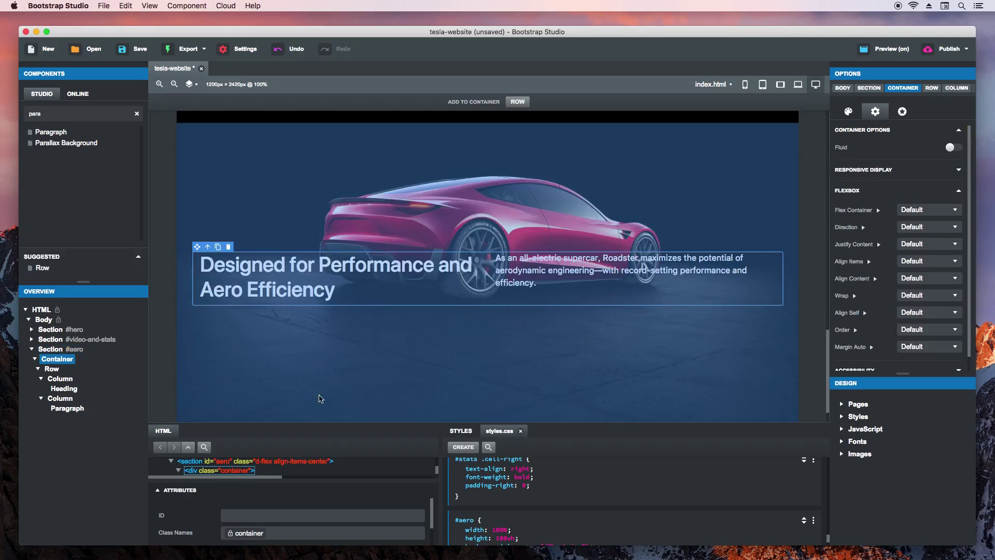
left_click(464, 449)
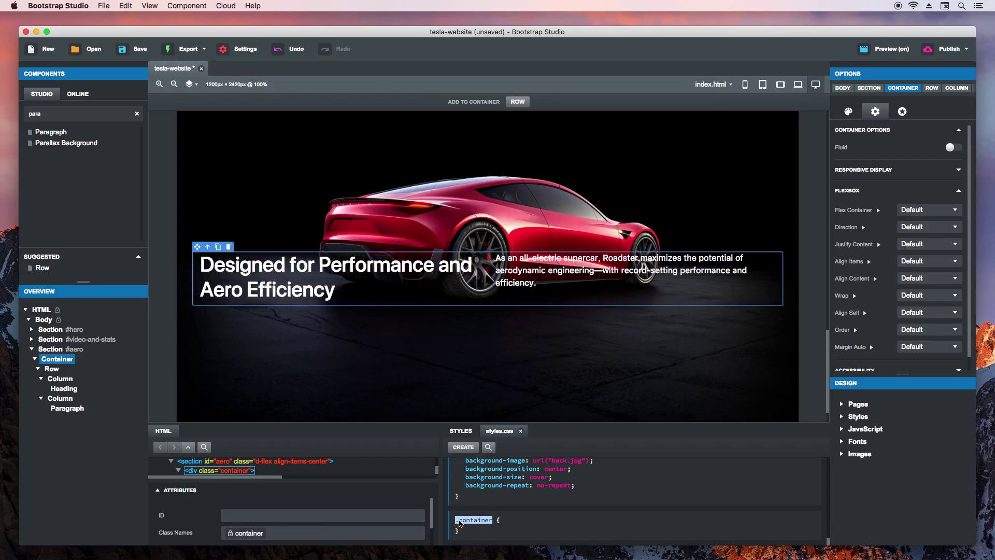
double_click(459, 520)
type("#aero .container")
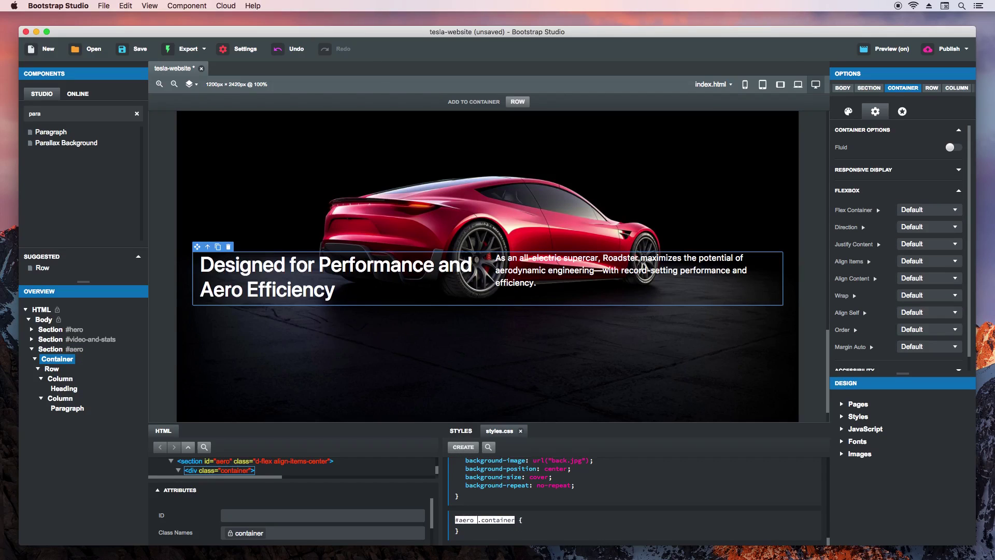
key("Return")
key("Escape")
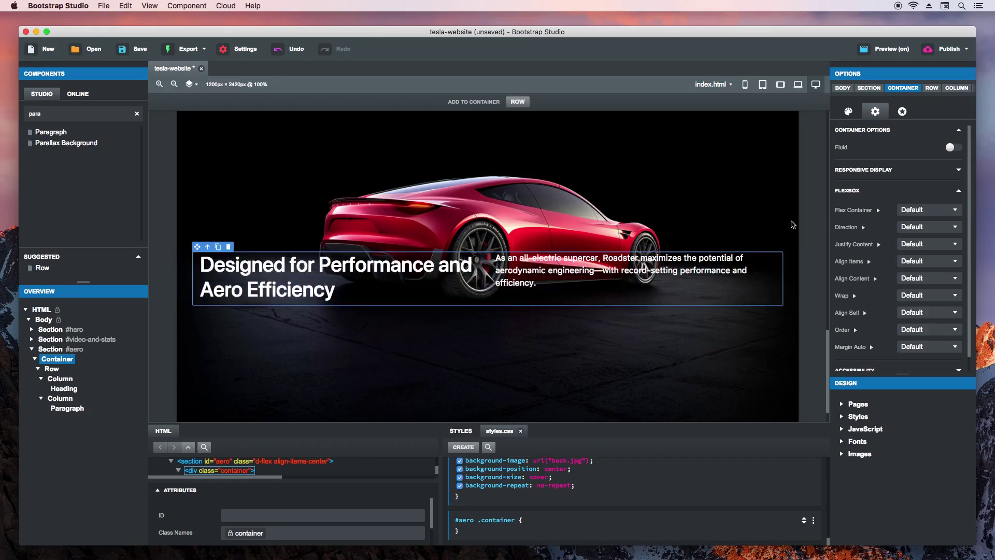
Step: Set the top margin in the #aero .container rule to 300px
left_click(848, 111)
left_click(852, 133)
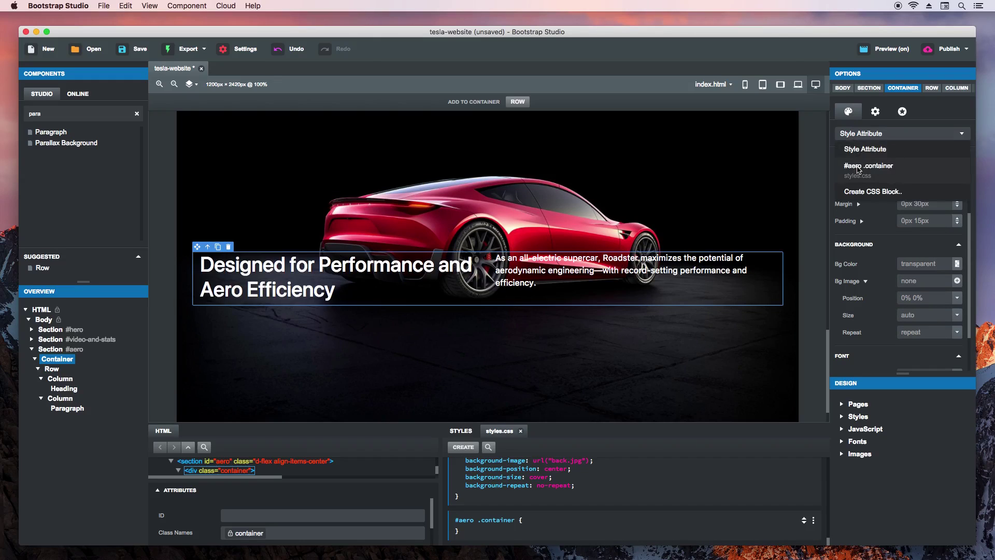
left_click(860, 174)
left_click(859, 204)
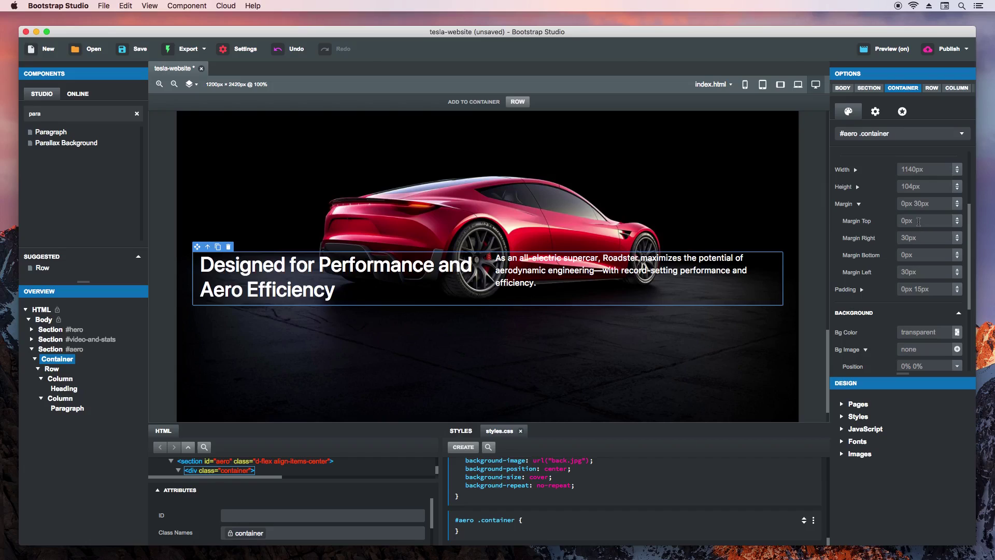
type("250")
key("Return")
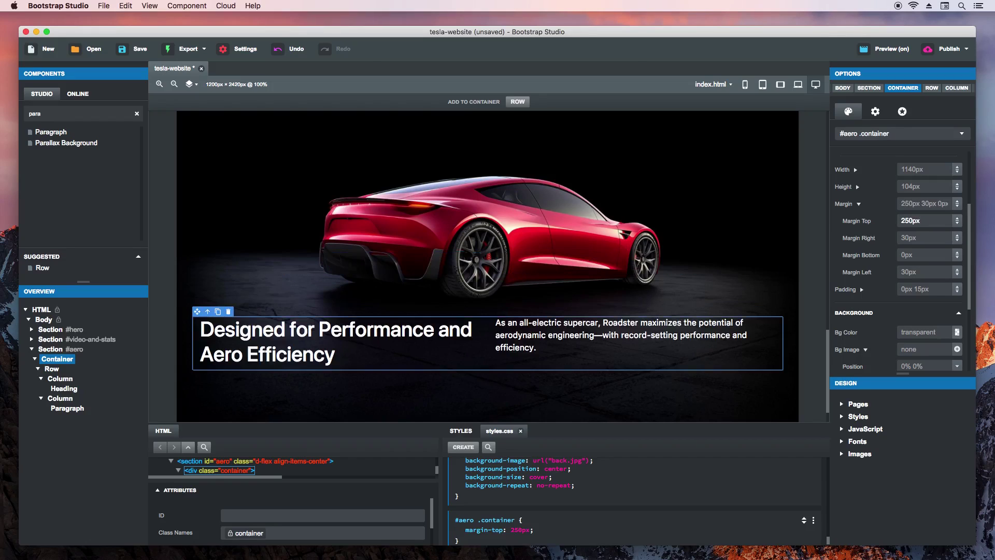
key("Up")
key("Up")
key("Up")
key("Up")
key("Up")
key("Up")
key("Up")
key("Up")
key("Up")
key("Up")
key("Up")
key("Up")
key("Up")
key("Up")
key("Up")
key("Up")
key("Up")
key("Up")
key("Up")
key("Up")
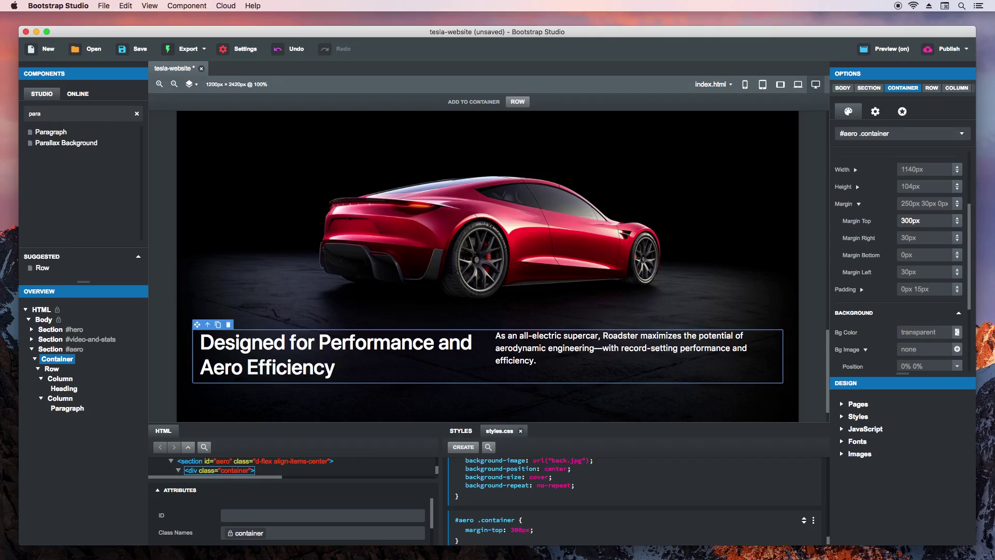
left_click(806, 264)
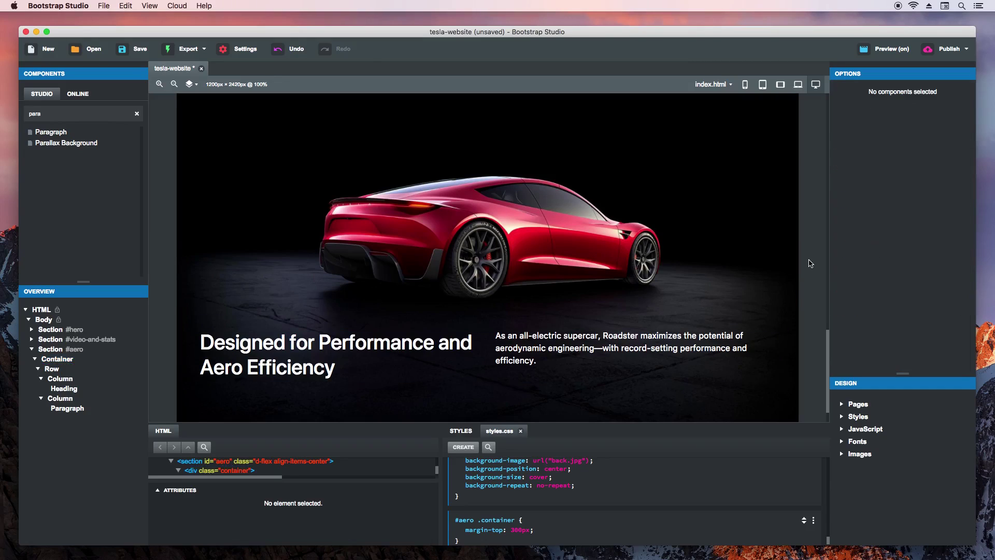
Step: Switch to Chrome to compare Tesla's aero section with the tesla-website preview, and return to Bootstrap Studio
key("super+Tab")
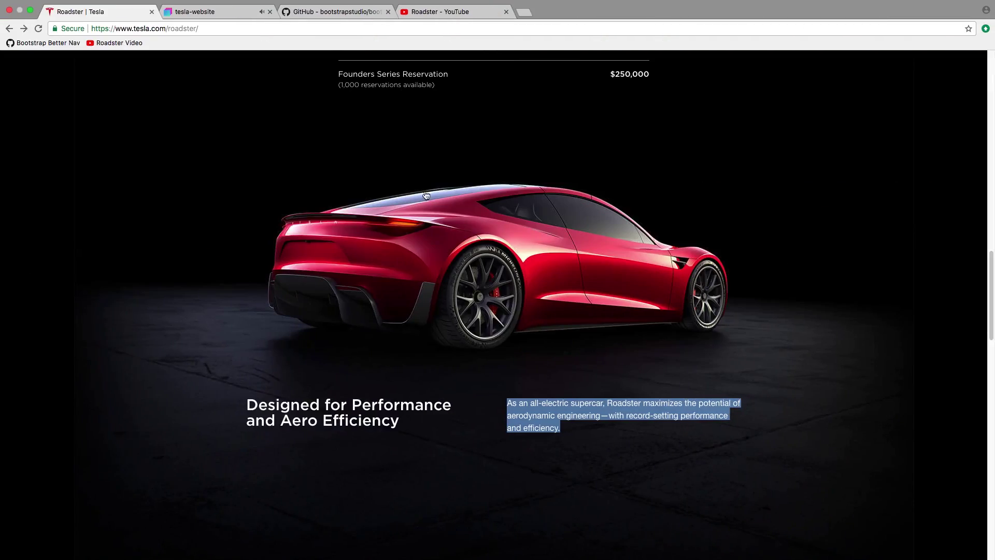
left_click(220, 13)
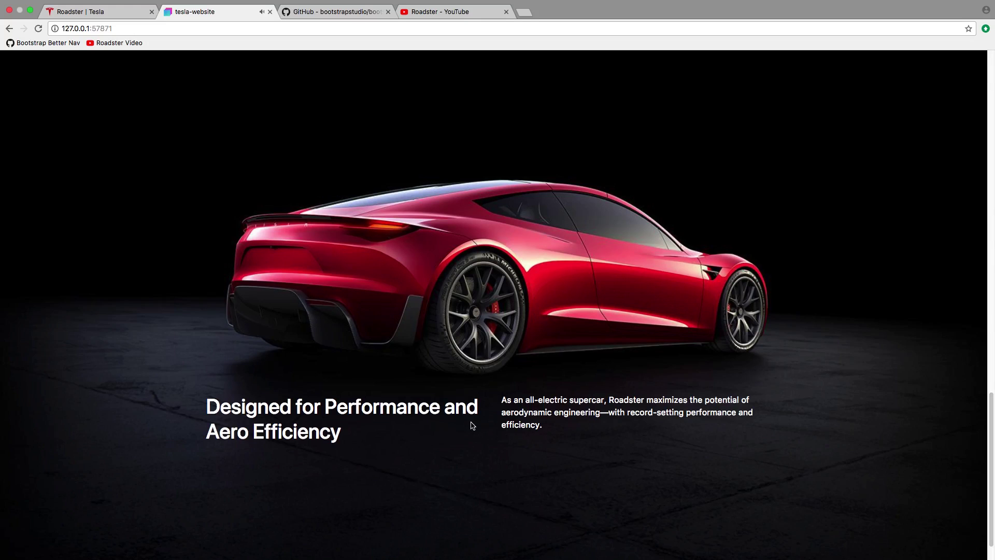
key("super+Tab")
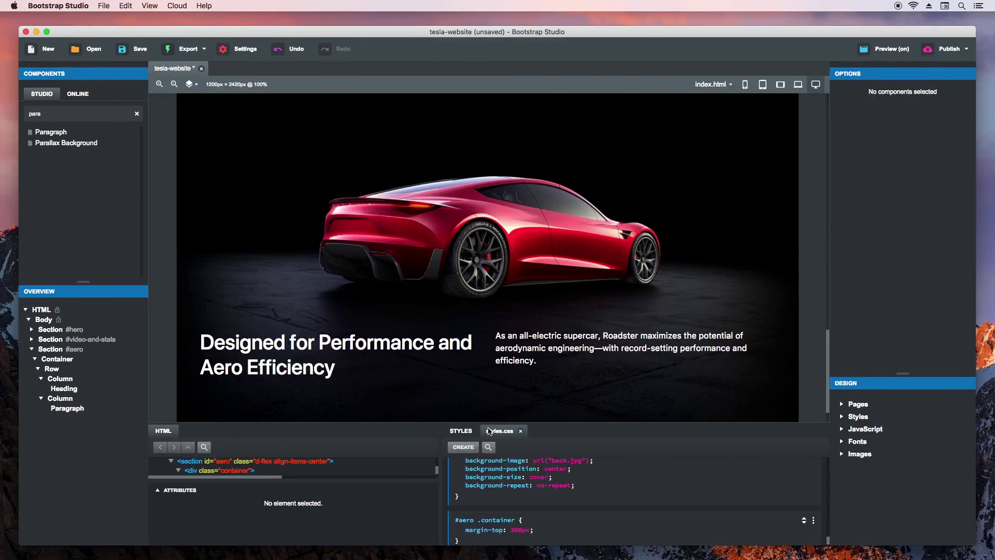
Step: Change the "Designed for Performance and Aero Efficiency" heading to H3
left_click(331, 362)
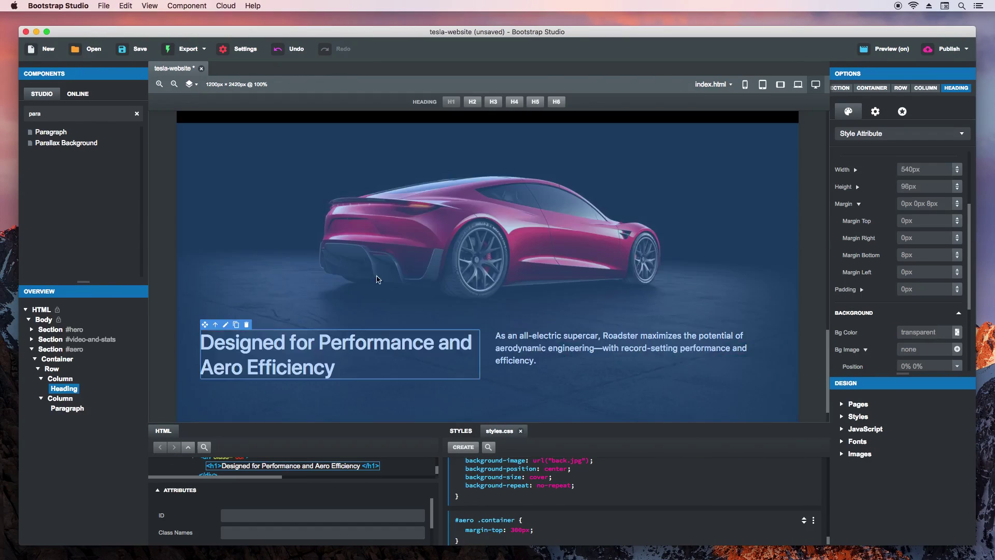
left_click(472, 102)
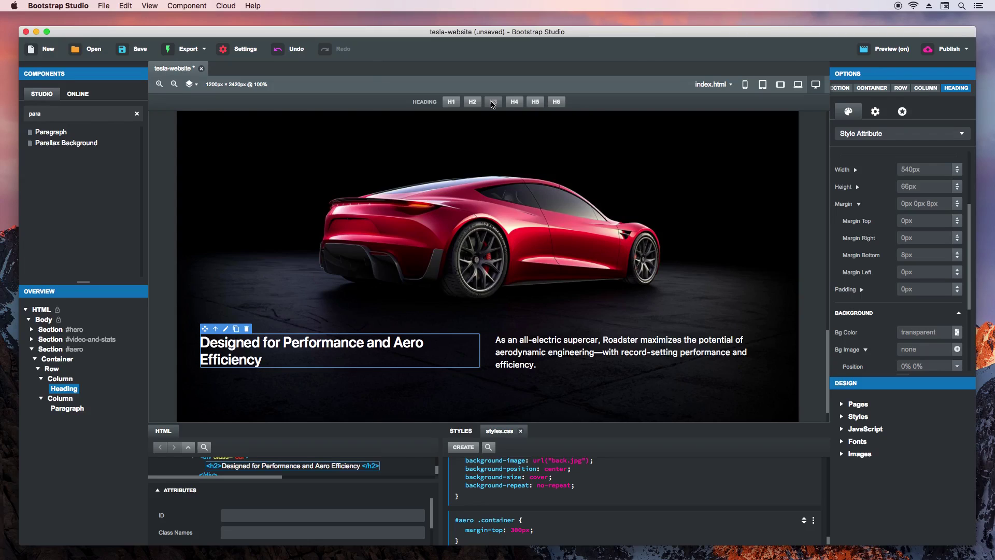
left_click(493, 102)
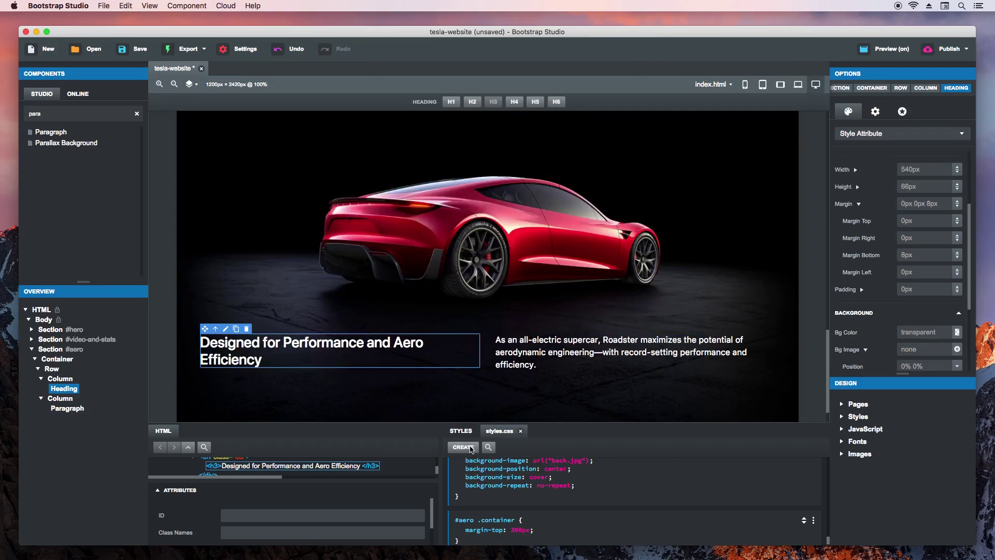
Step: Create a CSS rule in styles.css for the aero heading with the selector "#aero .h3, h3"
left_click(463, 447)
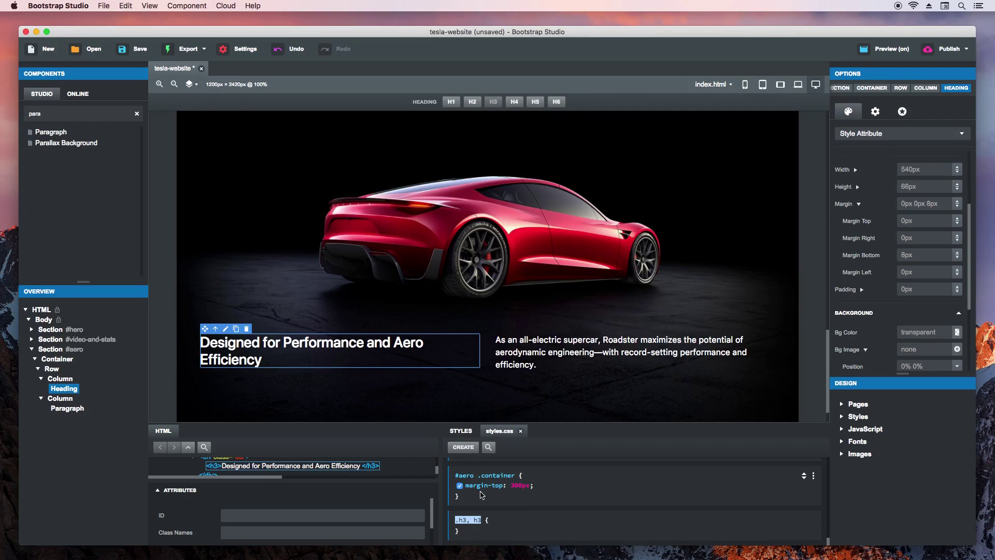
type("#aero .h3, h3")
key("Return")
Step: Set the font family in the "#aero .h3, h3" rule to Montserrat
left_click(912, 134)
left_click(901, 156)
scroll(941, 259, "down", 5)
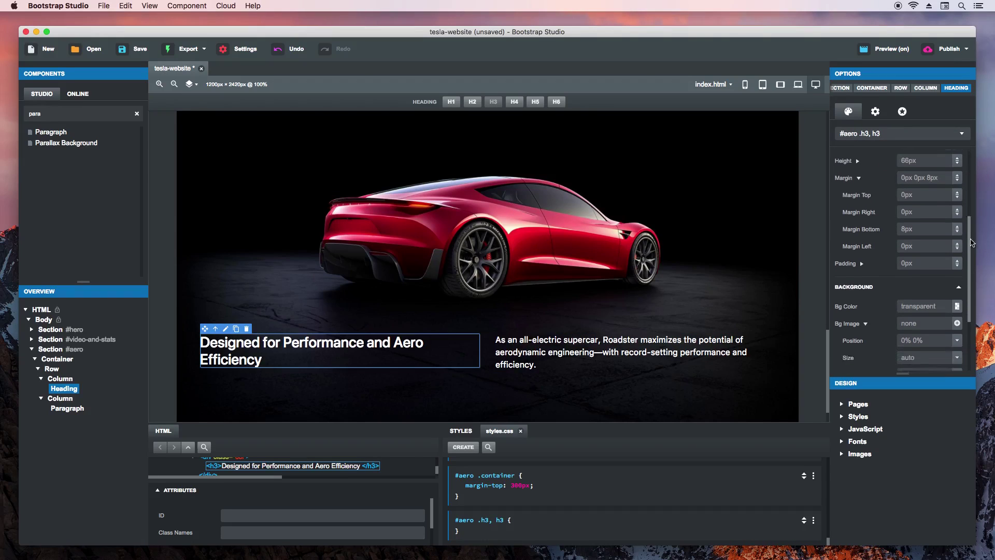
left_click(955, 353)
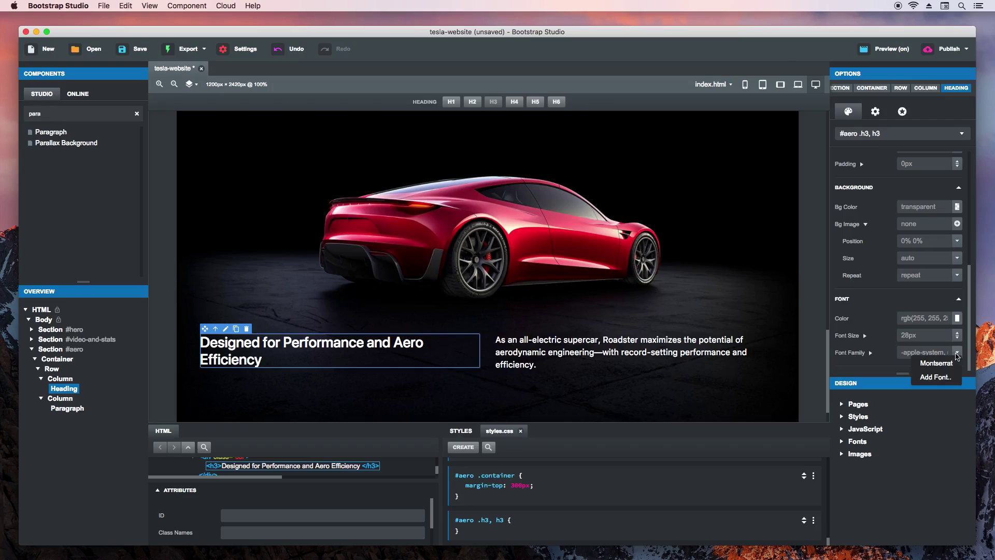
left_click(927, 365)
left_click(810, 306)
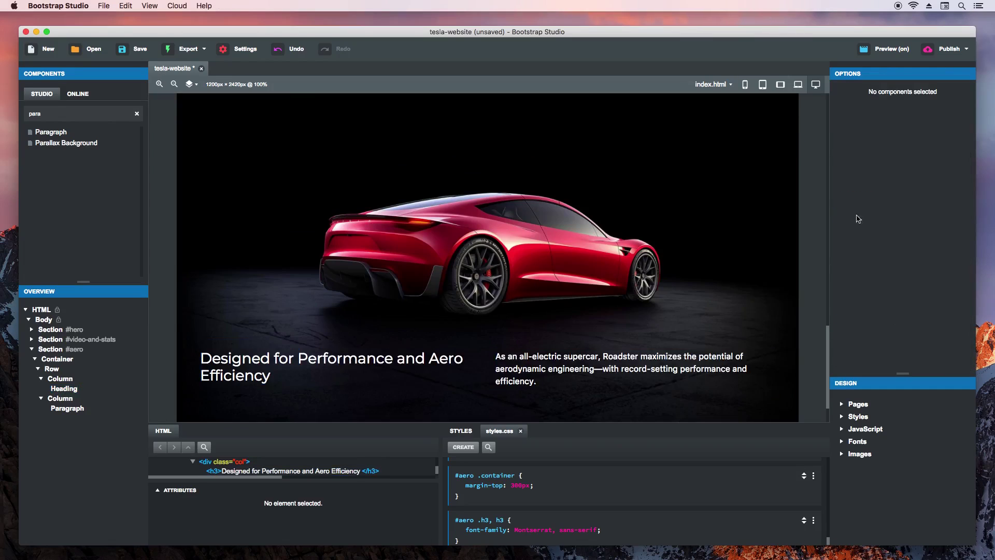
Step: Examine the aero section's layout at the 992px, 768px and 576px screen widths
left_click(799, 86)
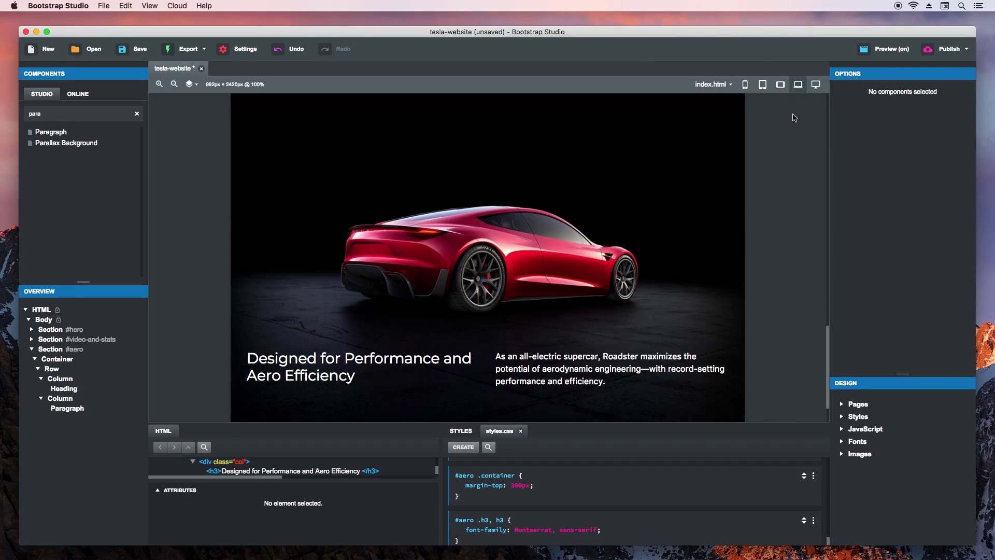
left_click(781, 86)
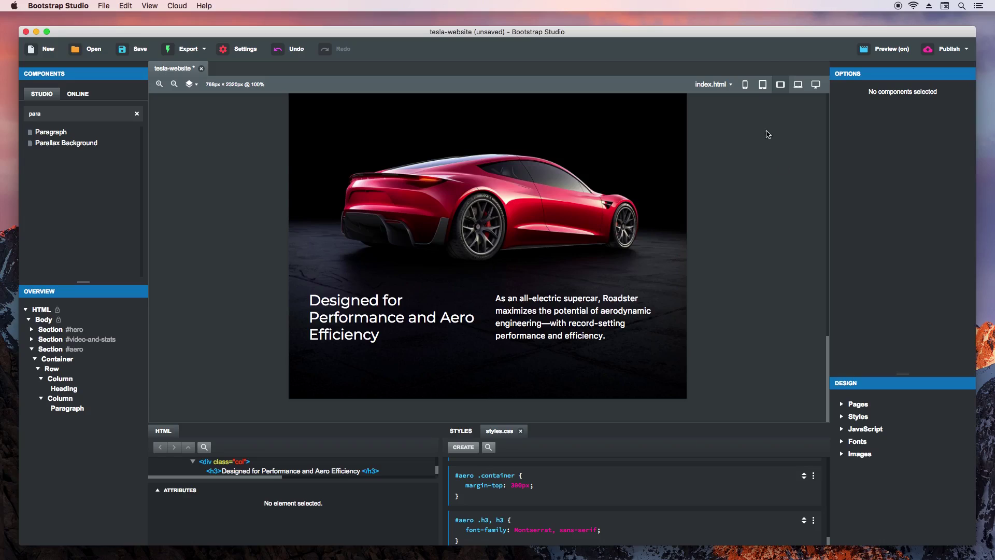
left_click(762, 85)
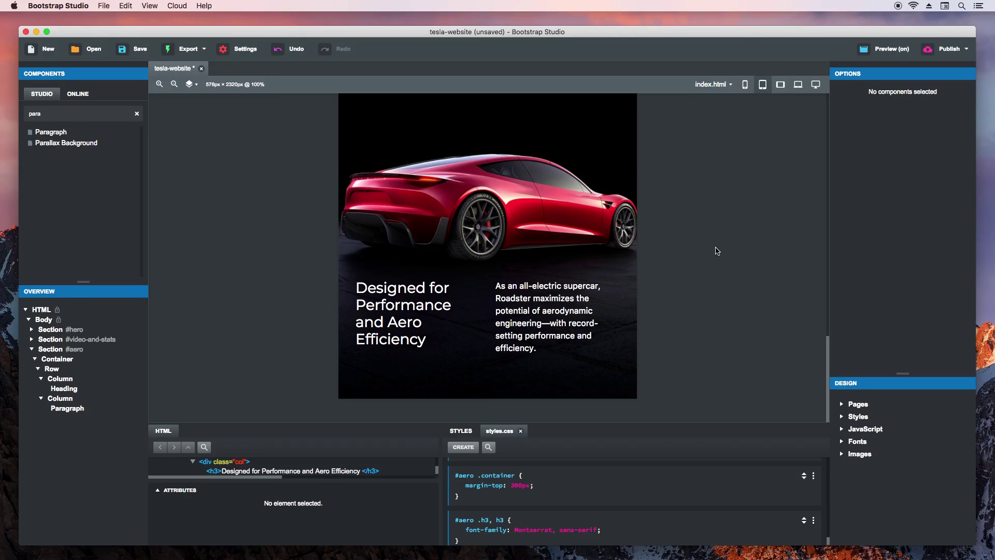
Step: Set the SM width of the aero heading's column to 12, checking the 360px layout for comparison
left_click(458, 324)
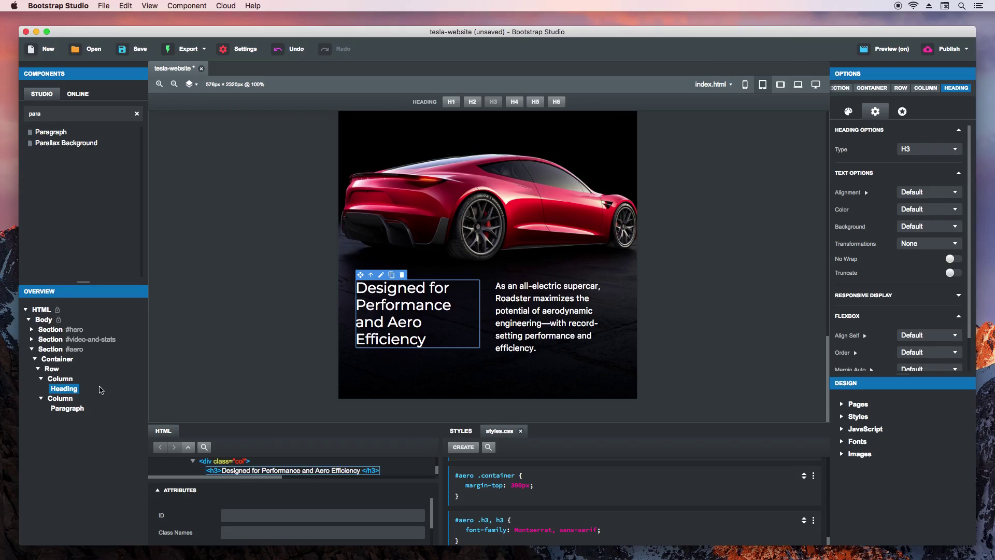
left_click(70, 378)
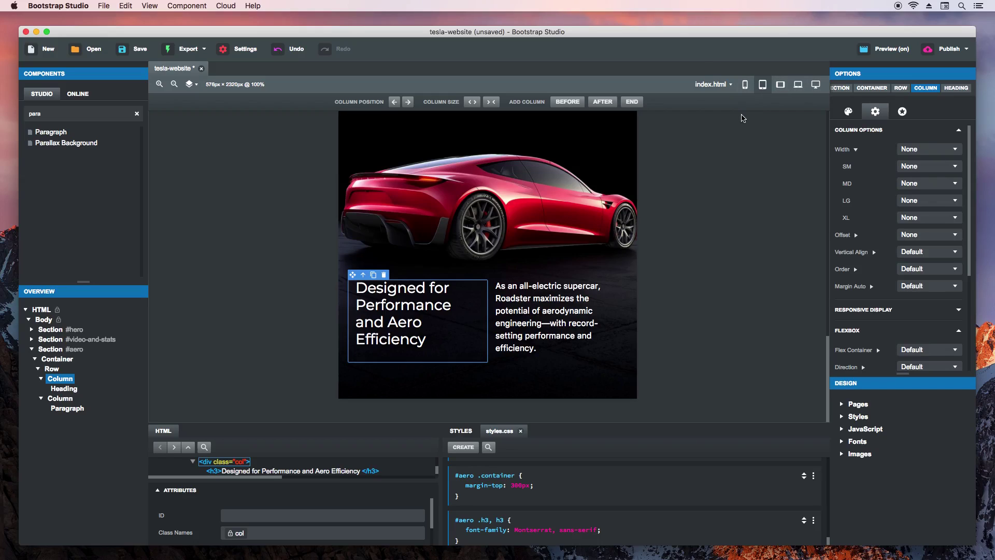
left_click(745, 86)
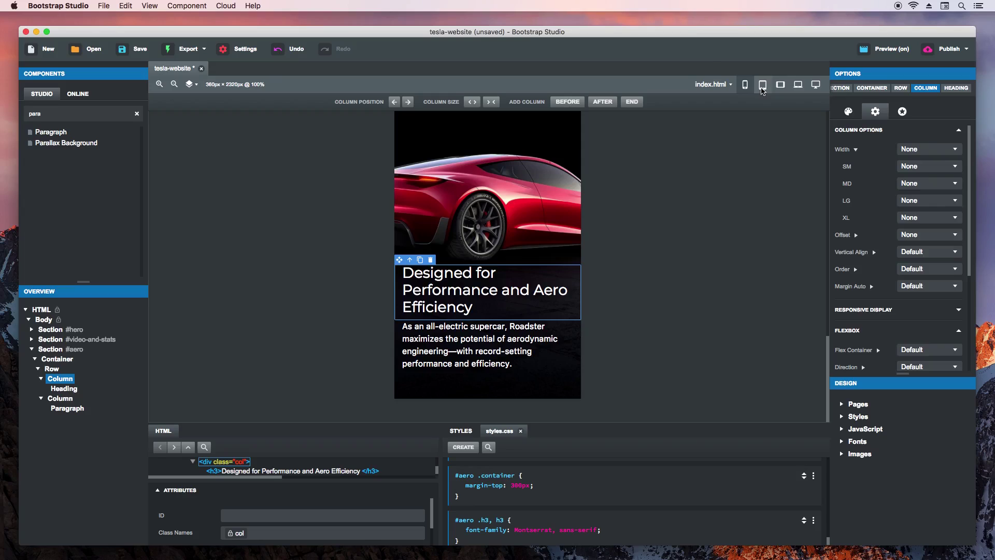
left_click(762, 86)
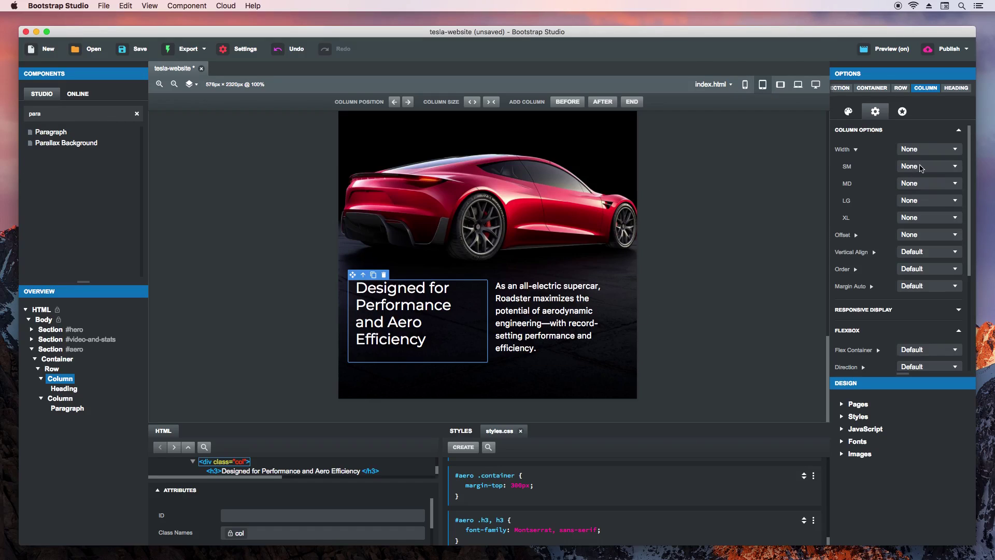
left_click(920, 167)
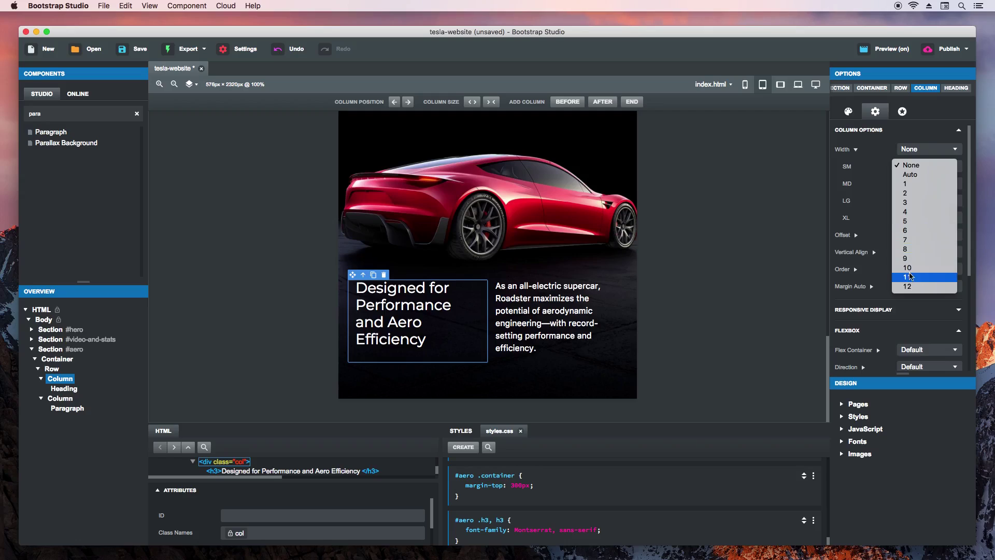
left_click(907, 286)
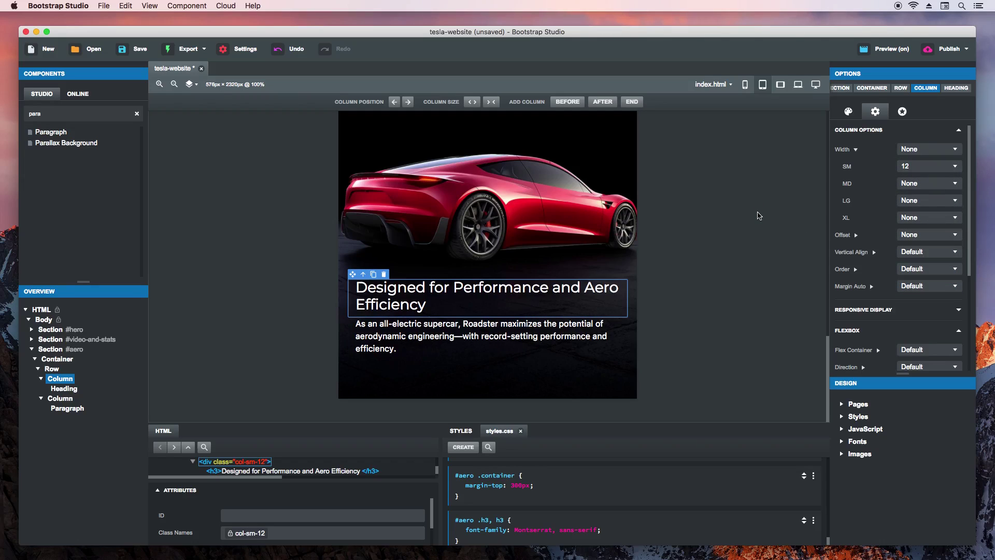
Step: Switch the canvas to 768px wide and set the MD width of the aero heading's column to 6
left_click(780, 85)
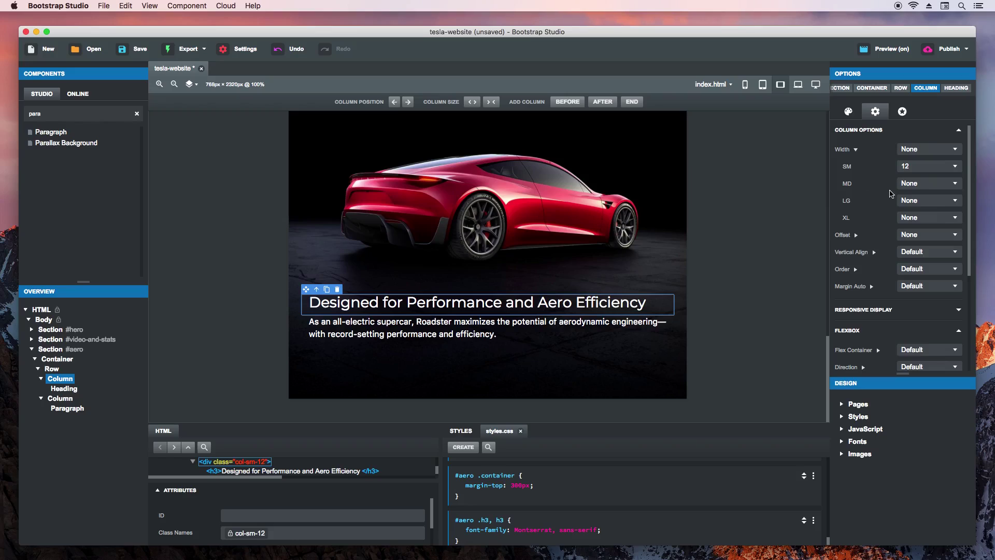
left_click(914, 185)
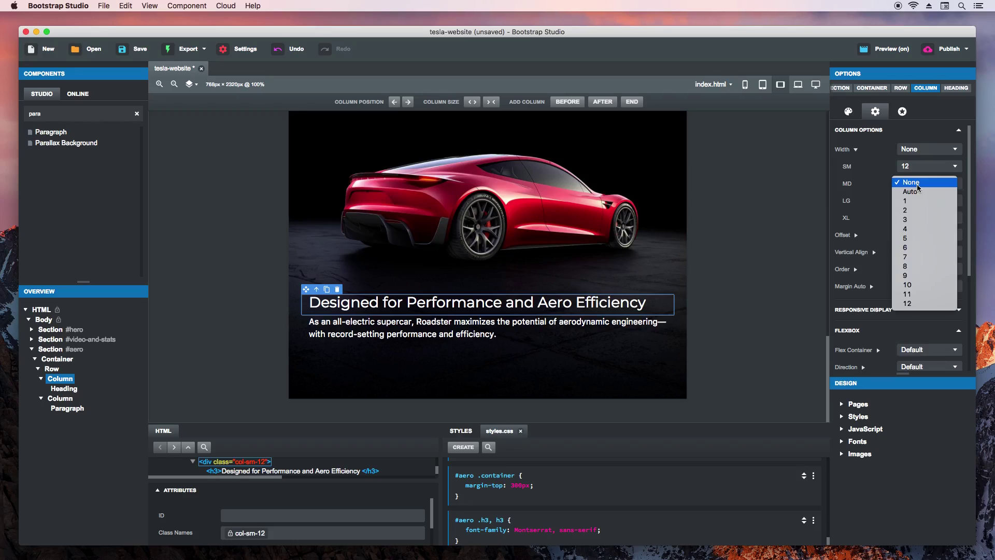
left_click(911, 247)
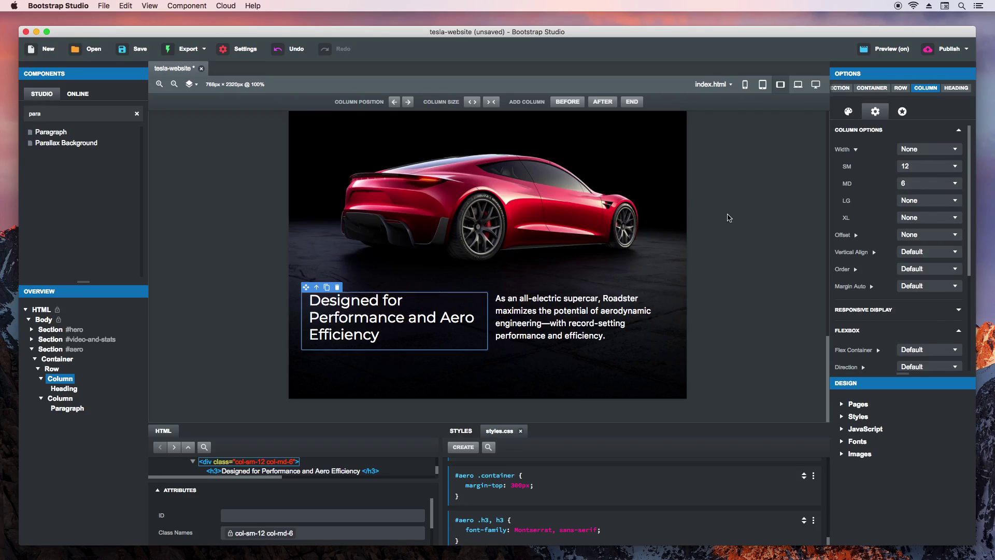
Step: Examine the aero layout at every device width from phone to desktop, and in the Chrome preview with the developer tools closed
left_click(745, 85)
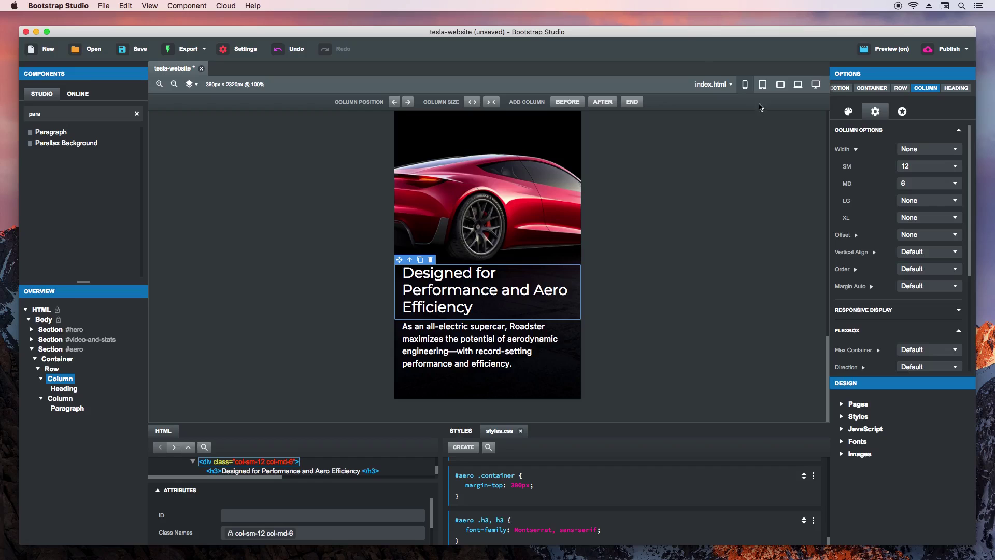
left_click(762, 85)
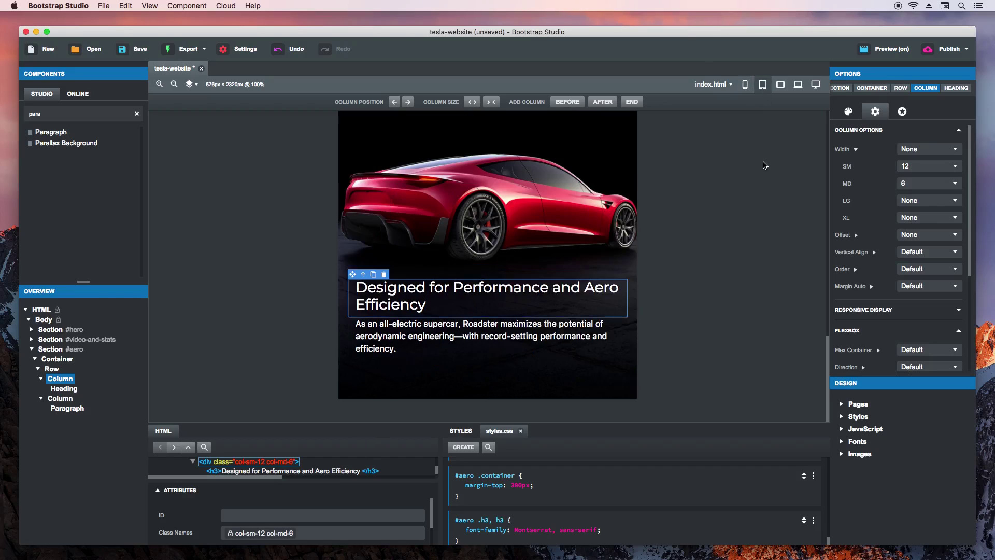
left_click(781, 85)
left_click(798, 85)
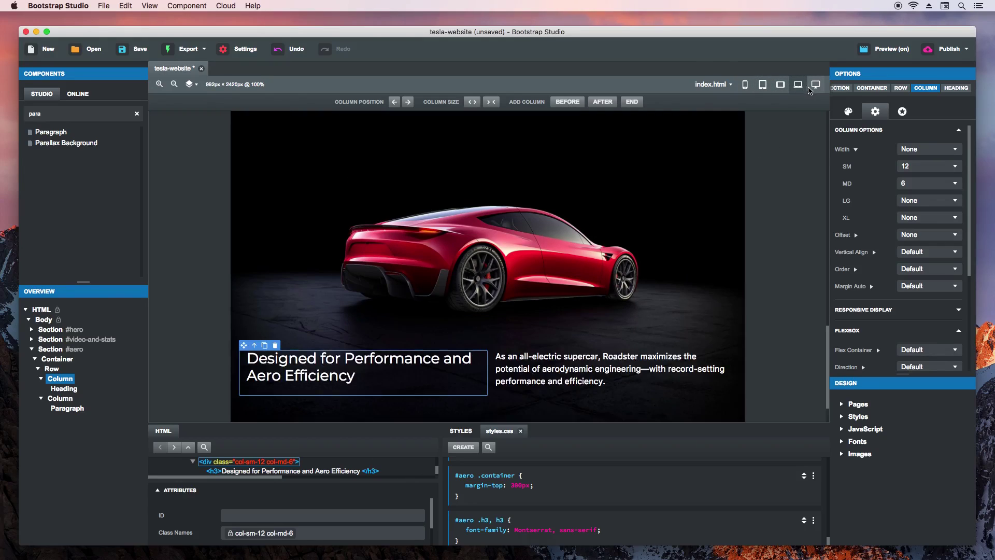
left_click(815, 86)
key("super+Tab")
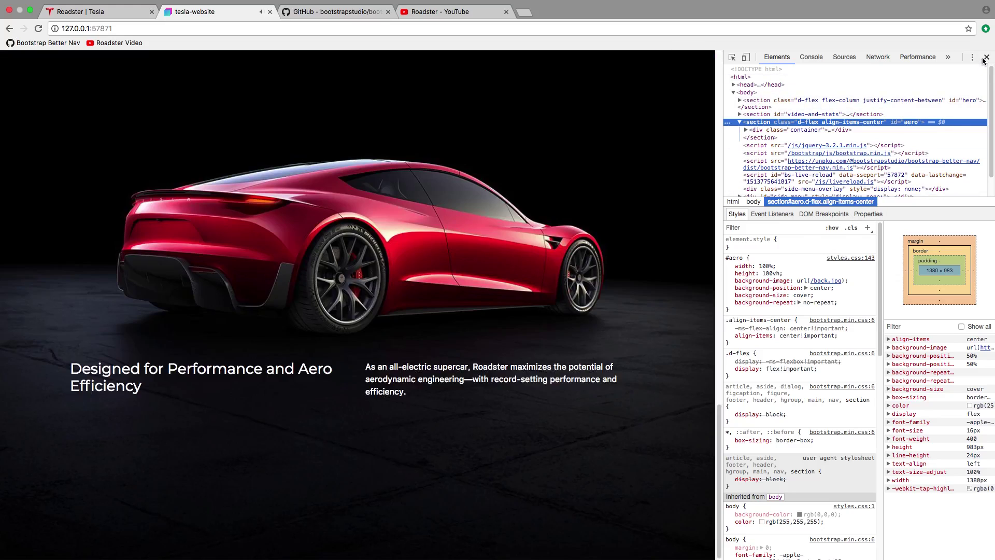
left_click(985, 58)
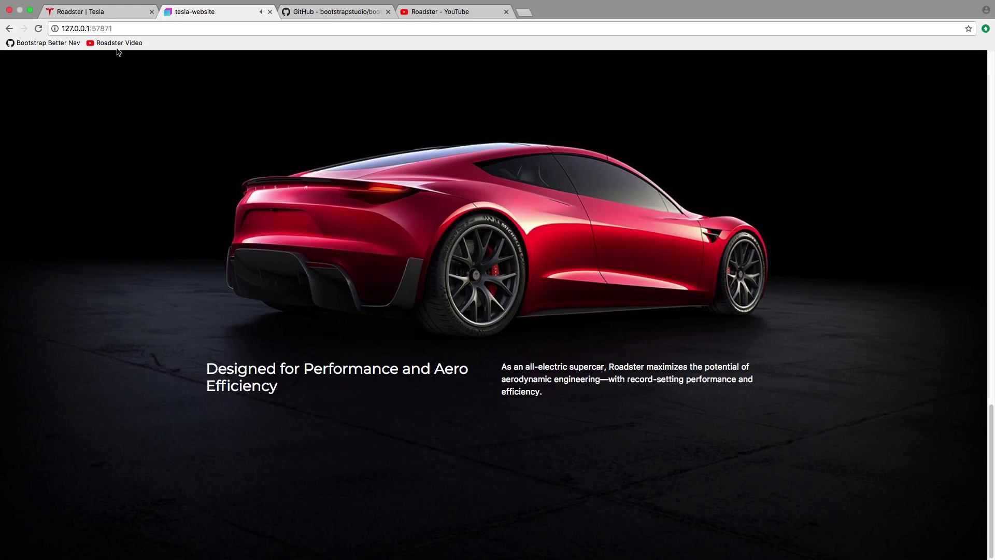
Step: Check the Interior block on the Tesla Roadster page, and in Bootstrap Studio add a section after #aero with the ID interior
left_click(93, 11)
left_click(899, 355)
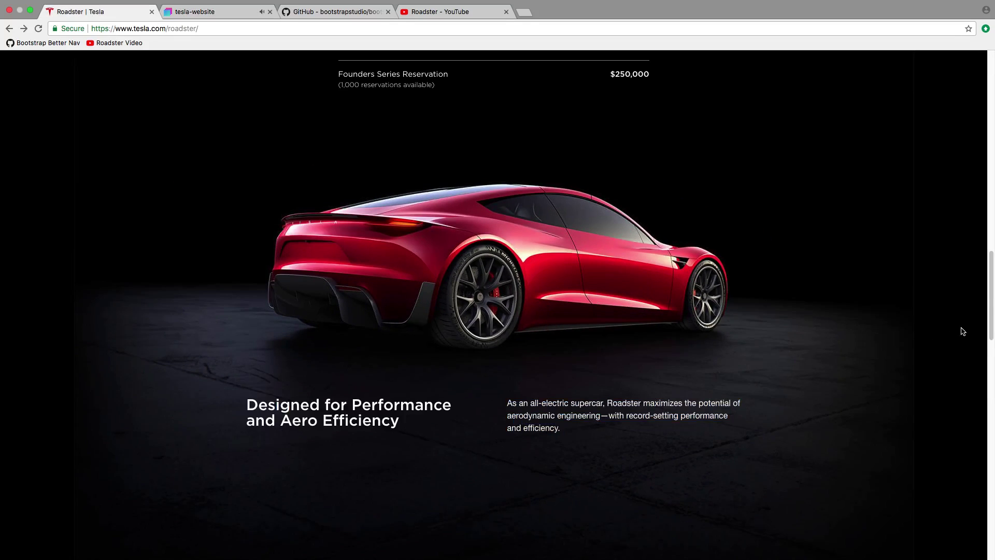
left_click_drag(991, 266, 989, 348)
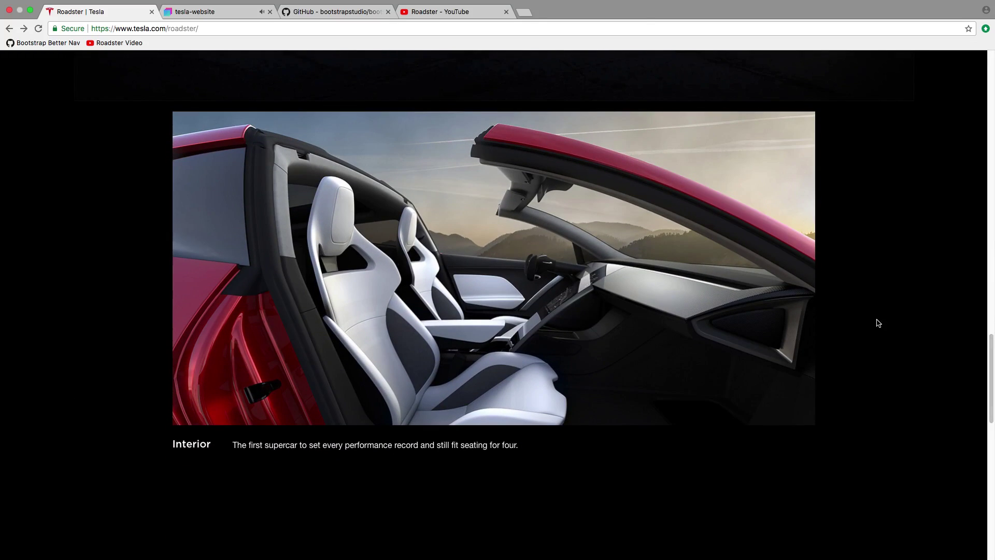
key("super+Tab")
type("section")
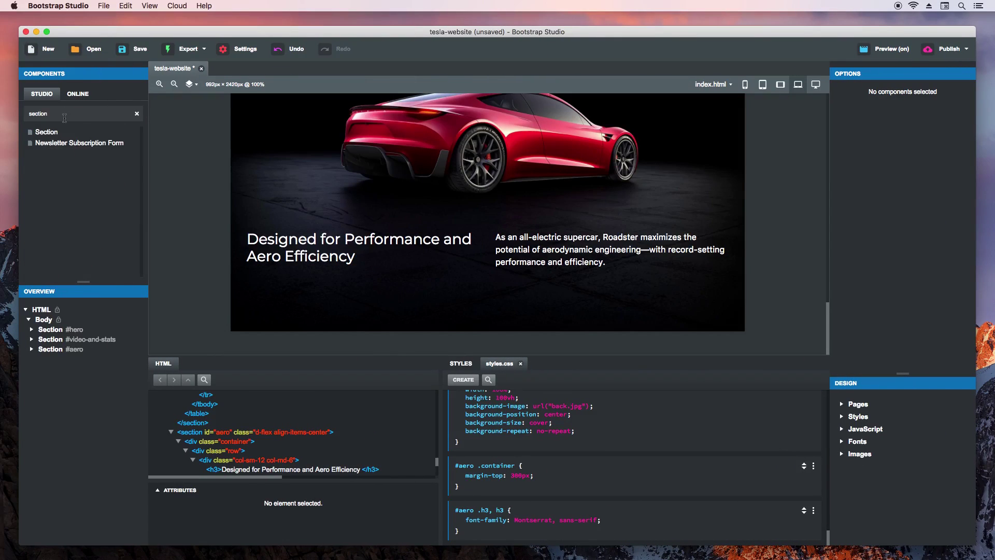
left_click_drag(46, 132, 48, 321)
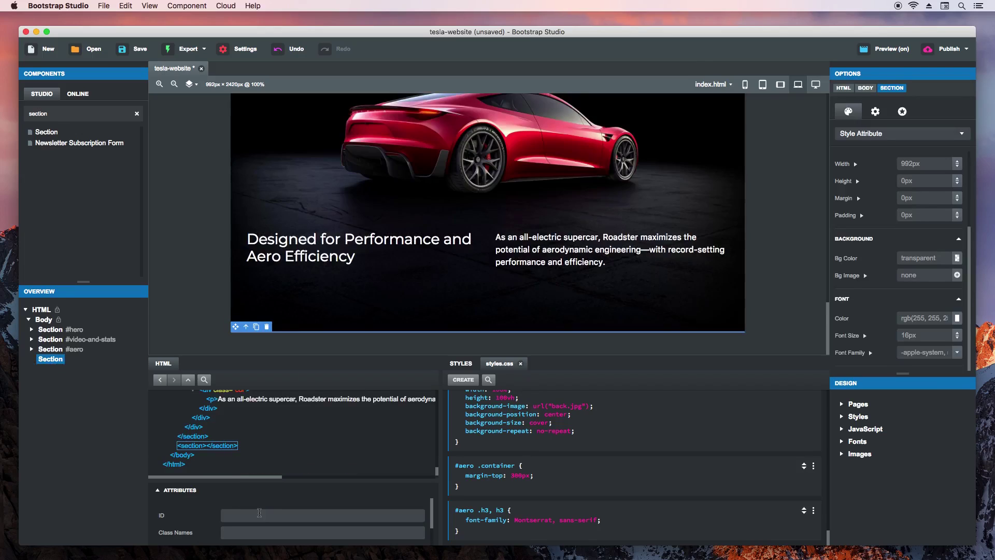
key("Return")
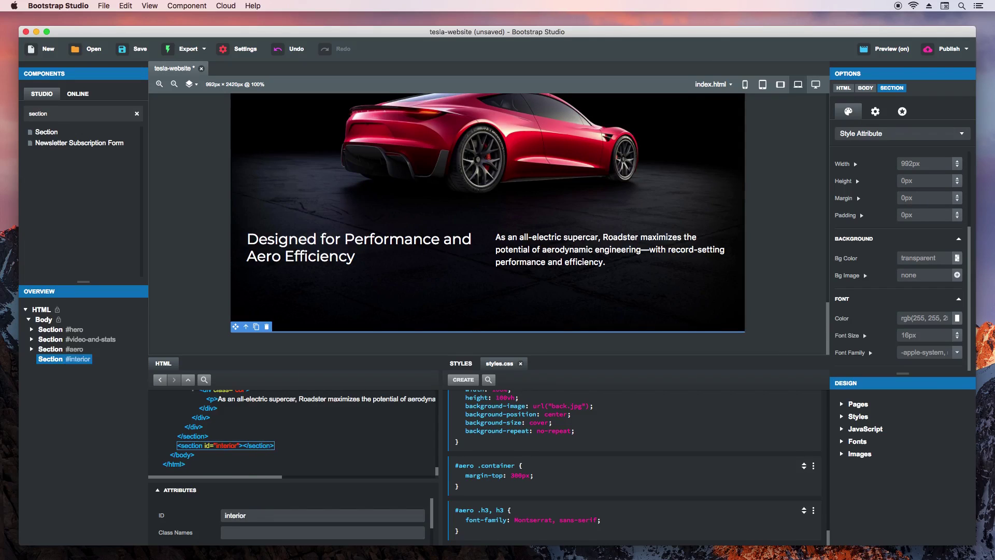
Step: Create an #interior CSS block for the new section with width 100% and height 100vh
left_click(461, 380)
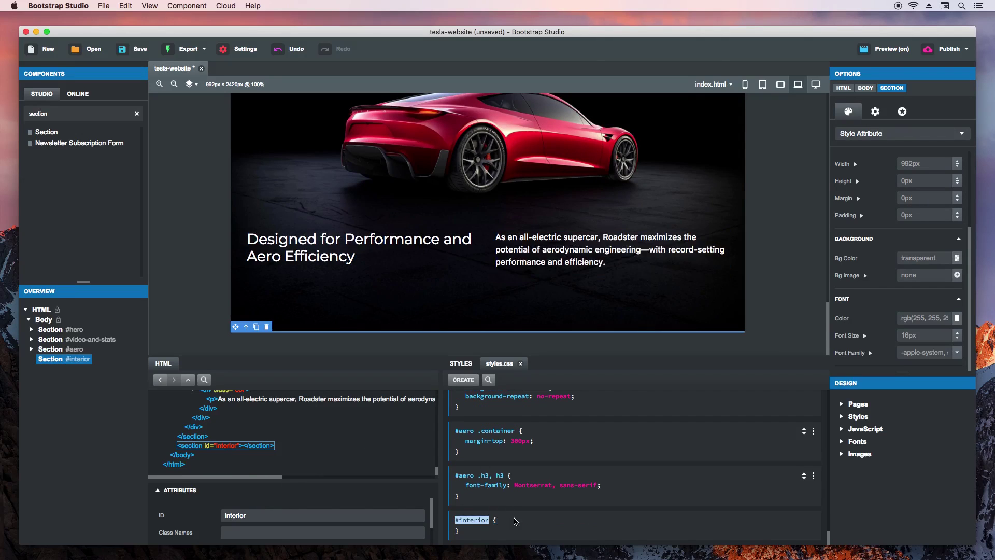
left_click(852, 135)
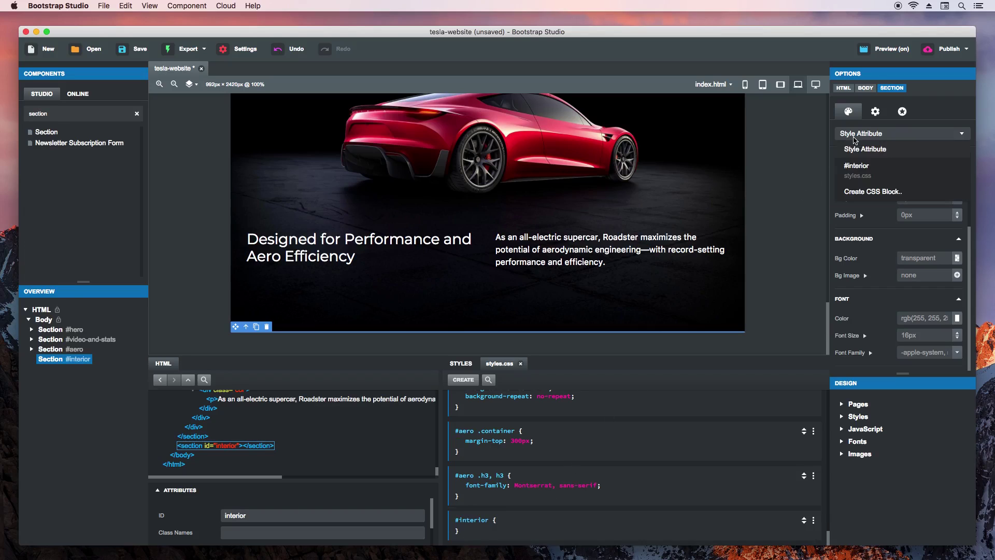
left_click(862, 169)
type("100%")
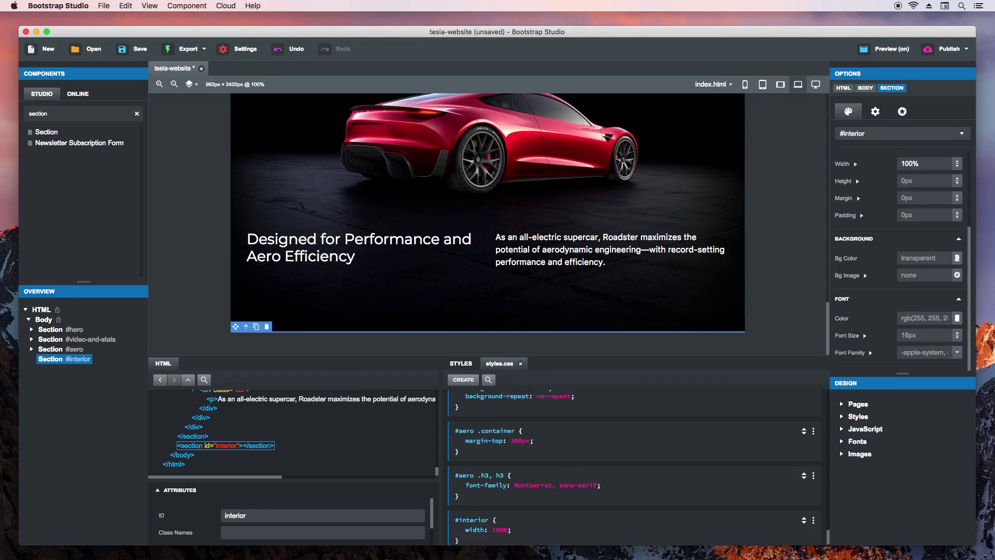
type("100vh")
key("Tab")
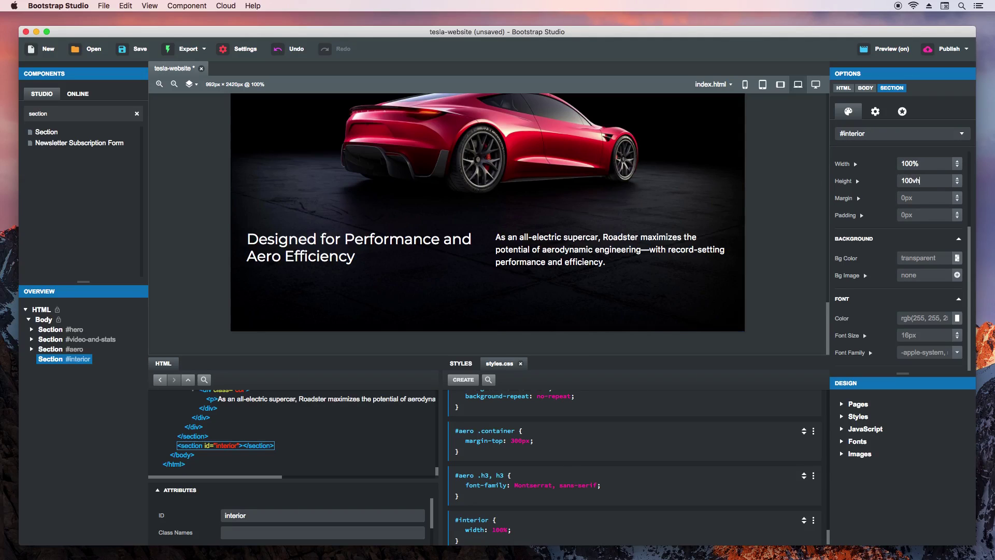
scroll(827, 272, "down", 5)
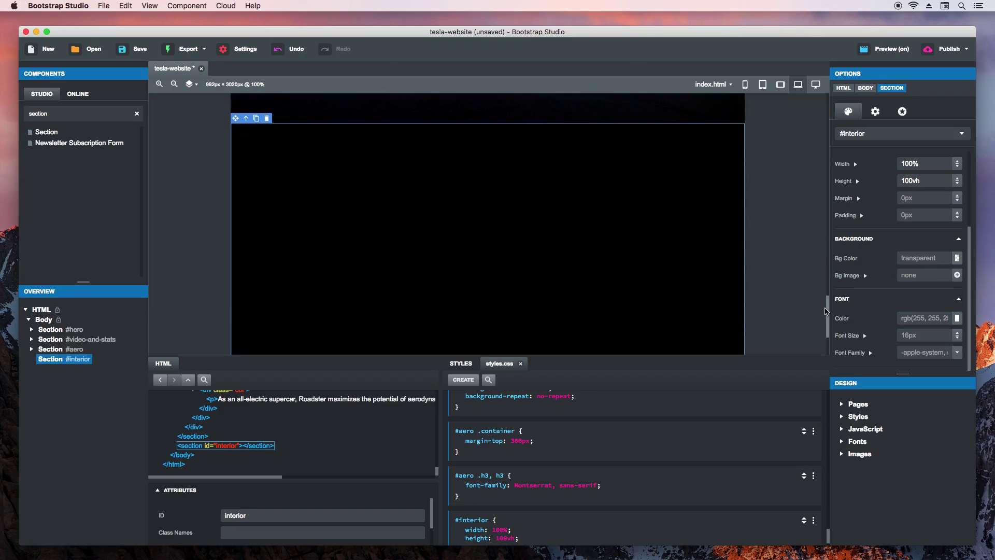
left_click(802, 212)
Step: Compare with the Tesla page in Chrome, and in Bootstrap Studio add a Figure component inside the #interior section
key("super+Tab")
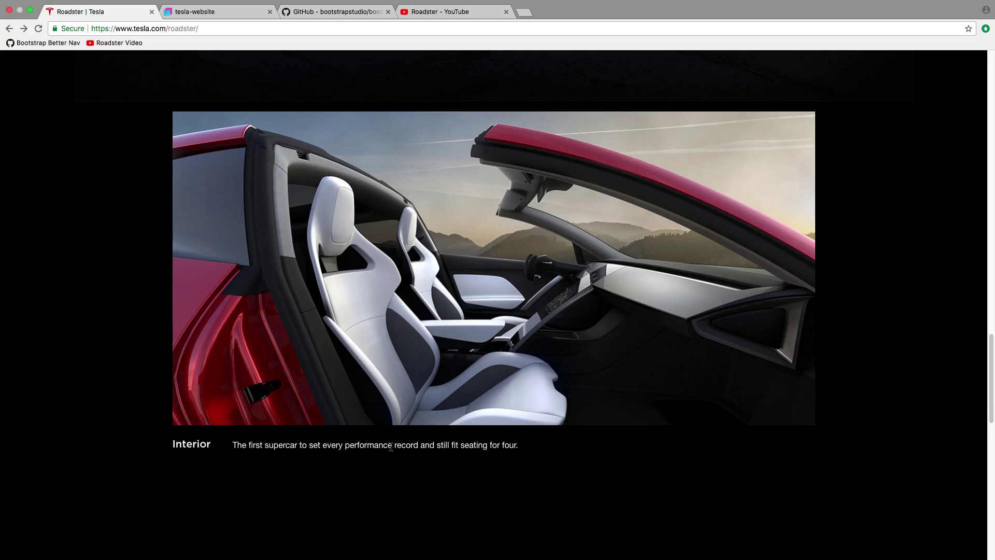
key("super+Tab")
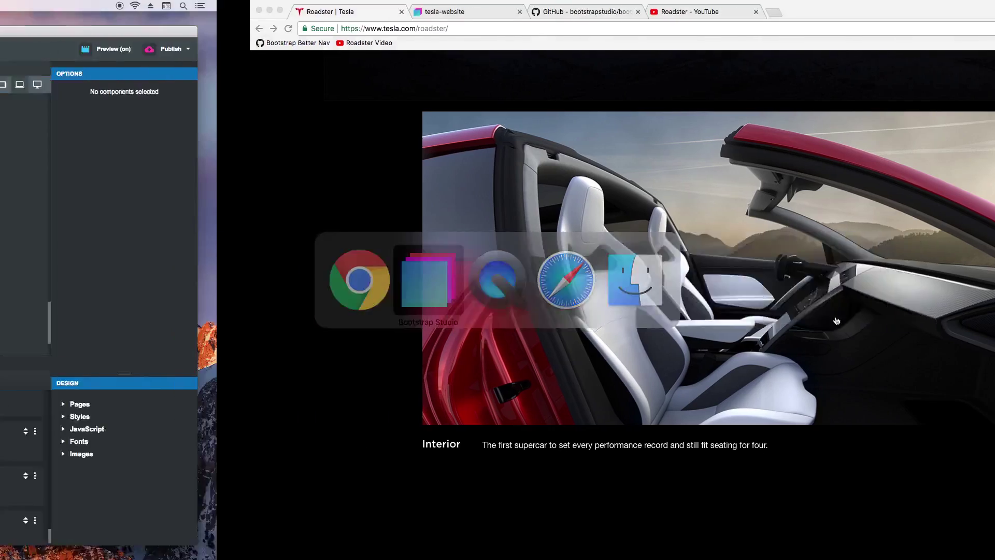
key("super+a")
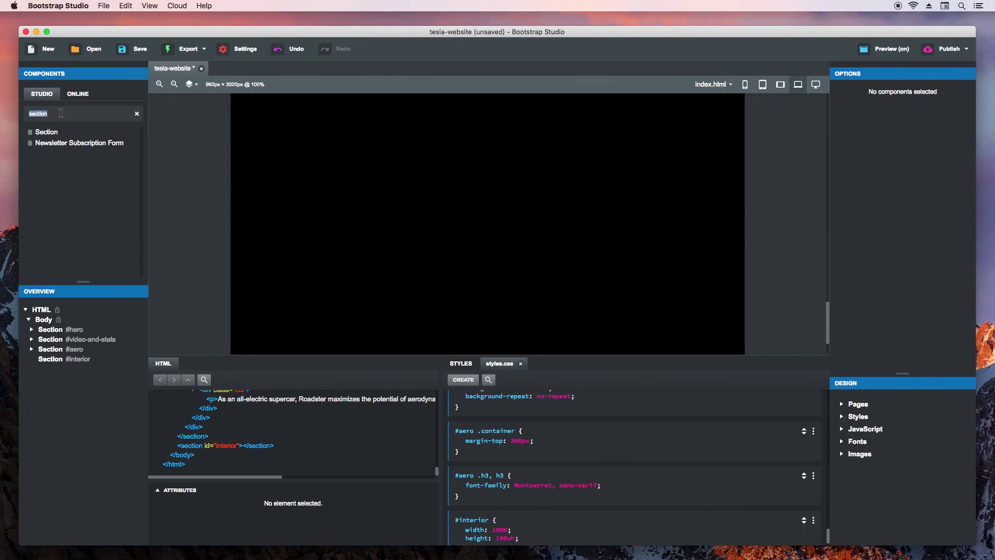
type("fig")
left_click_drag(59, 129, 57, 373)
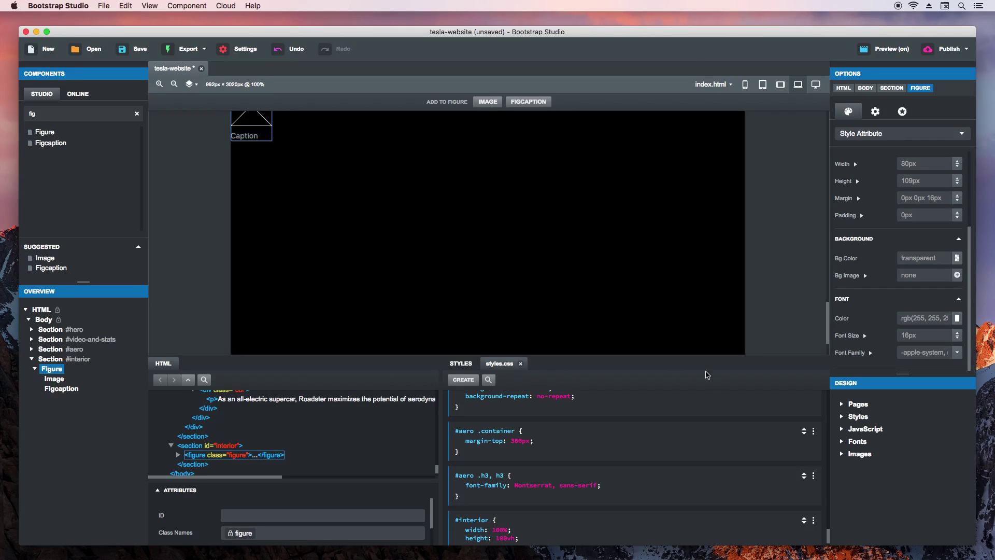
Step: Set the source of the image in the new figure to interior.jpg
scroll(827, 328, "up", 2)
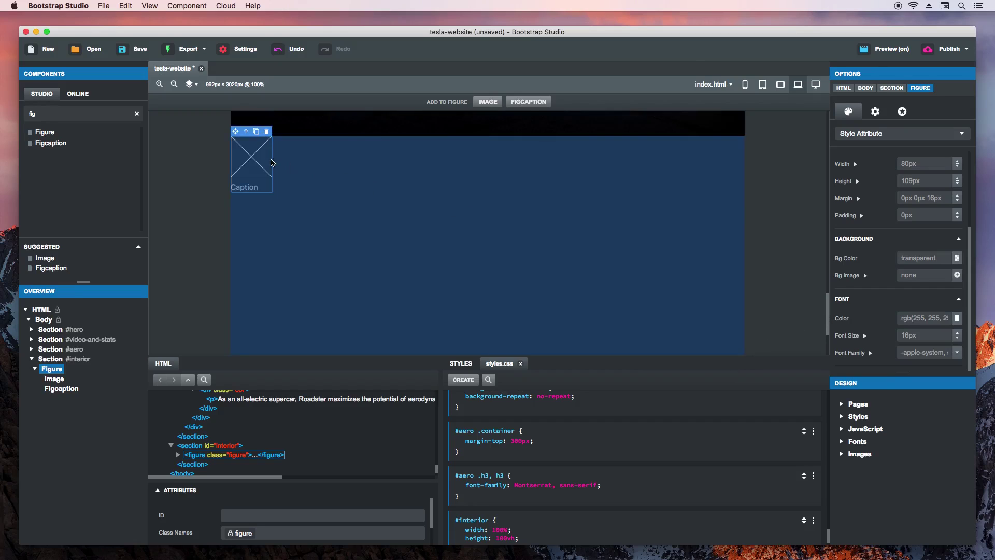
left_click(262, 164)
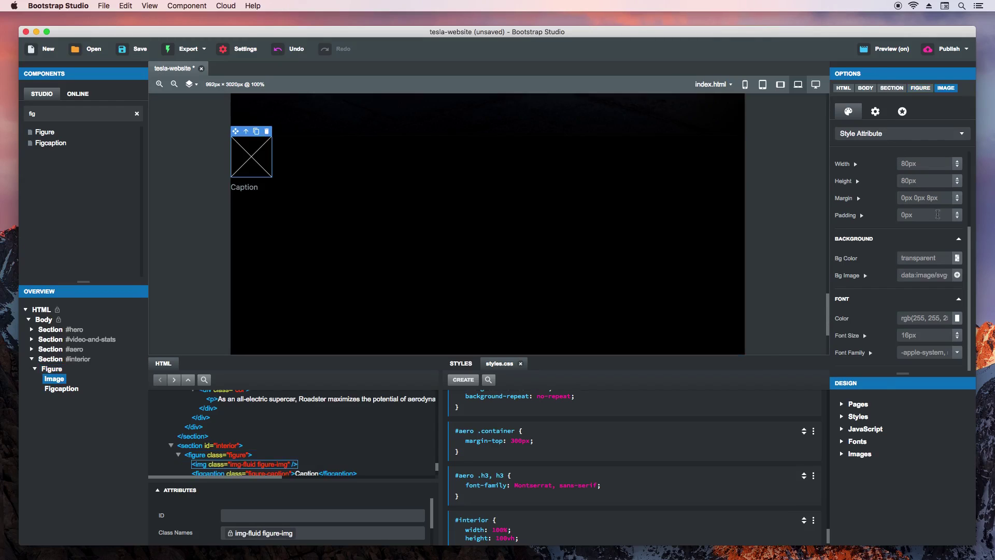
left_click(875, 112)
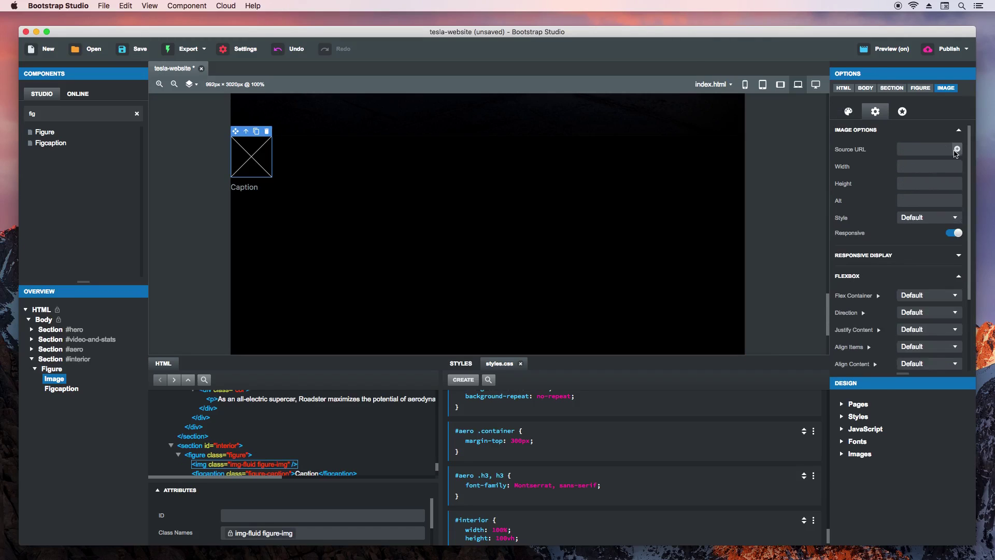
left_click(956, 150)
left_click(626, 252)
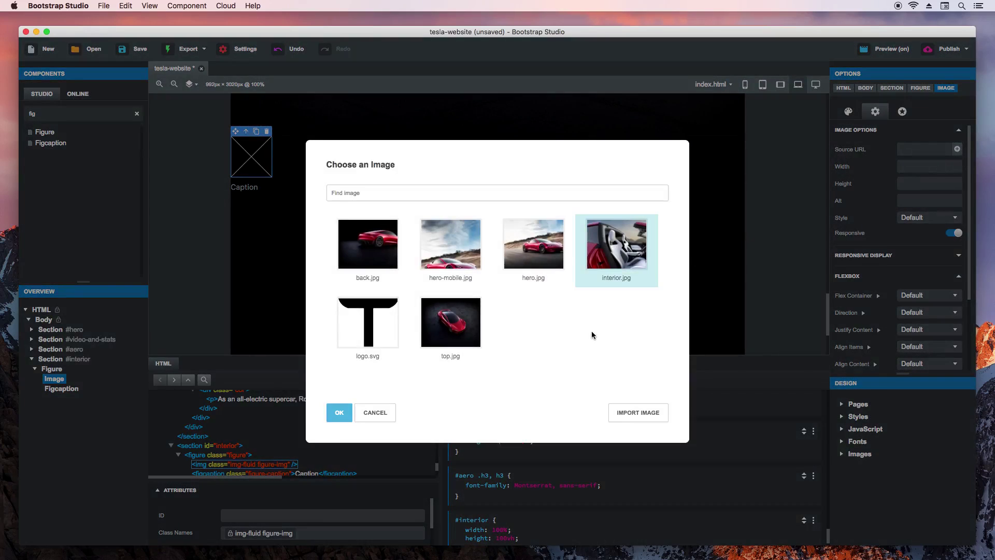
left_click(338, 417)
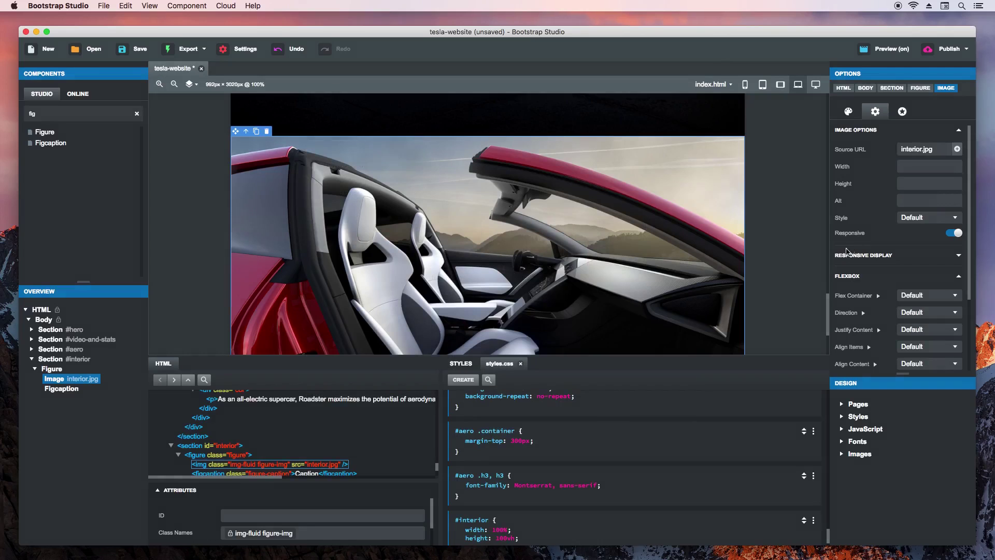
scroll(829, 300, "down", 3)
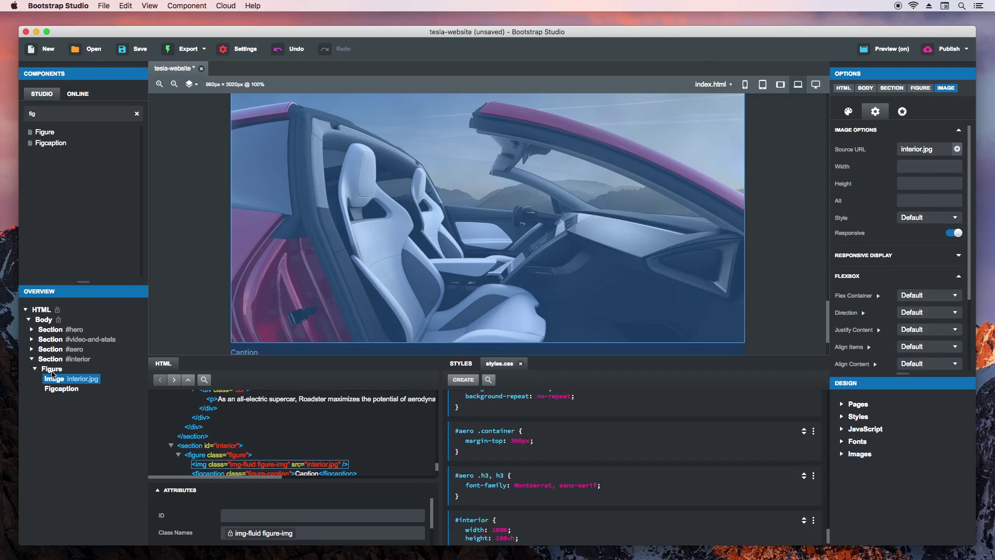
Step: Create a CSS block for the figure with the selector #interior .figure
left_click(52, 369)
left_click(462, 379)
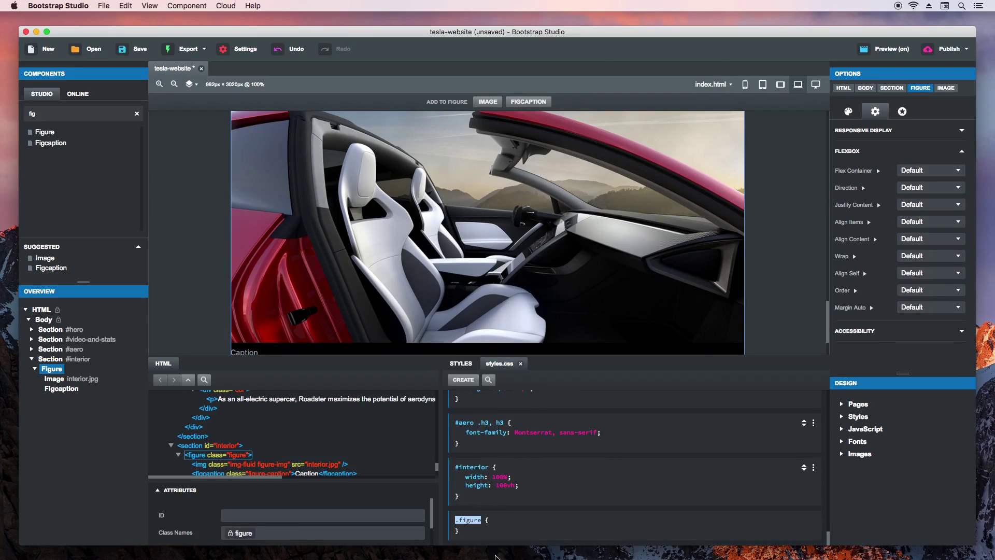
left_click(456, 521)
type("#interior")
key("Return")
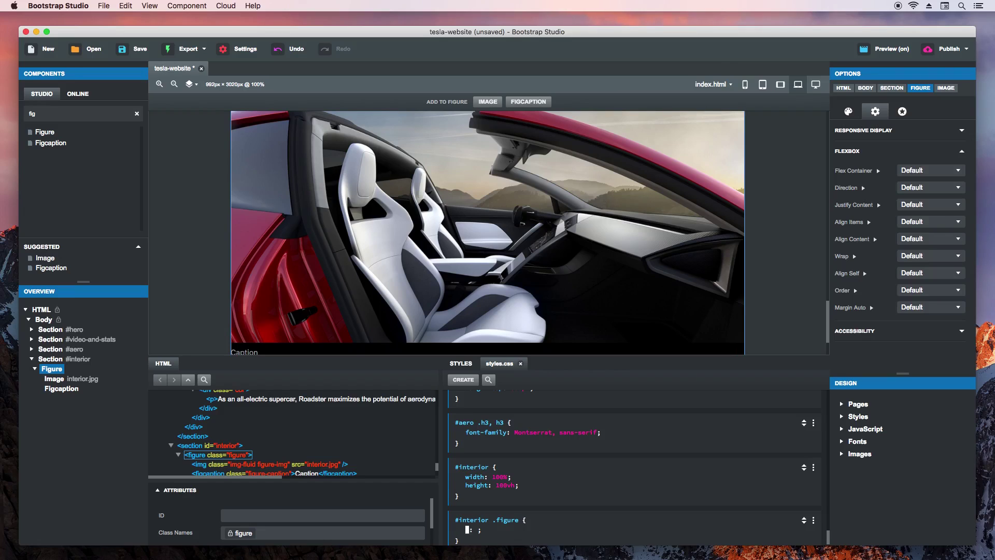
key("Escape")
Step: Set the max width to 70% in the #interior .figure style block
left_click(849, 111)
left_click(860, 136)
left_click(866, 166)
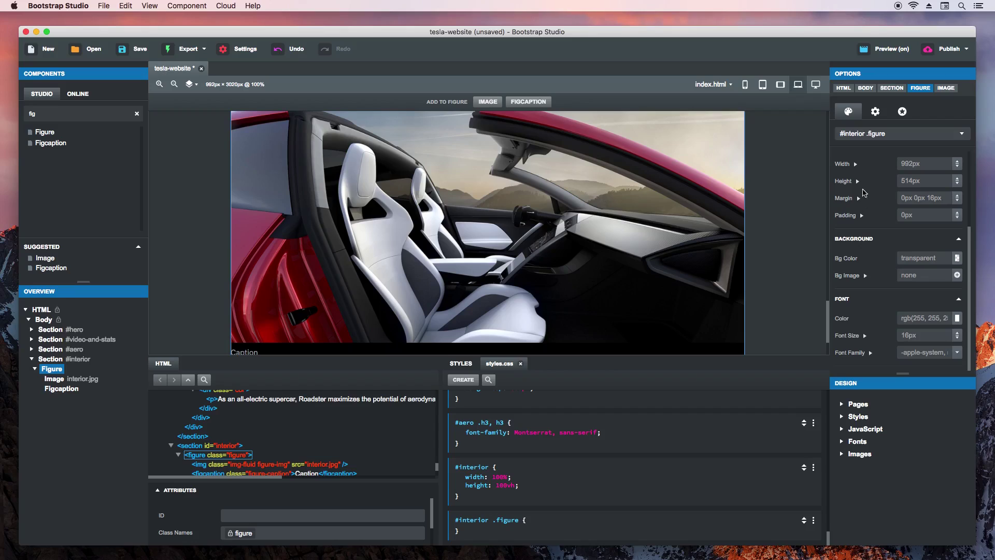
scroll(888, 204, "up", 1)
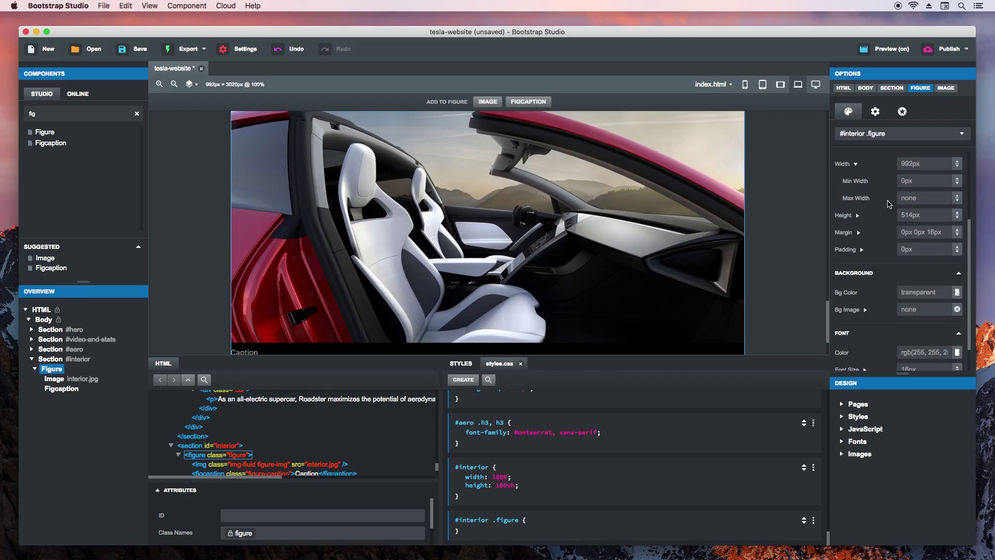
left_click(916, 200)
type("70")
key("Return")
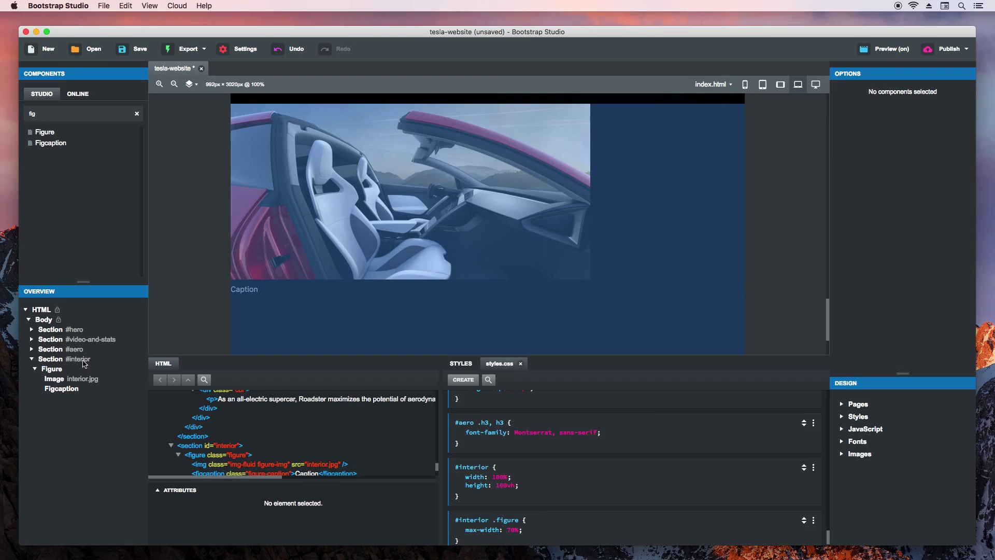
Step: Make the #interior section a flex container with Align Items and Justify Content both set to Center
left_click(731, 279)
left_click(880, 110)
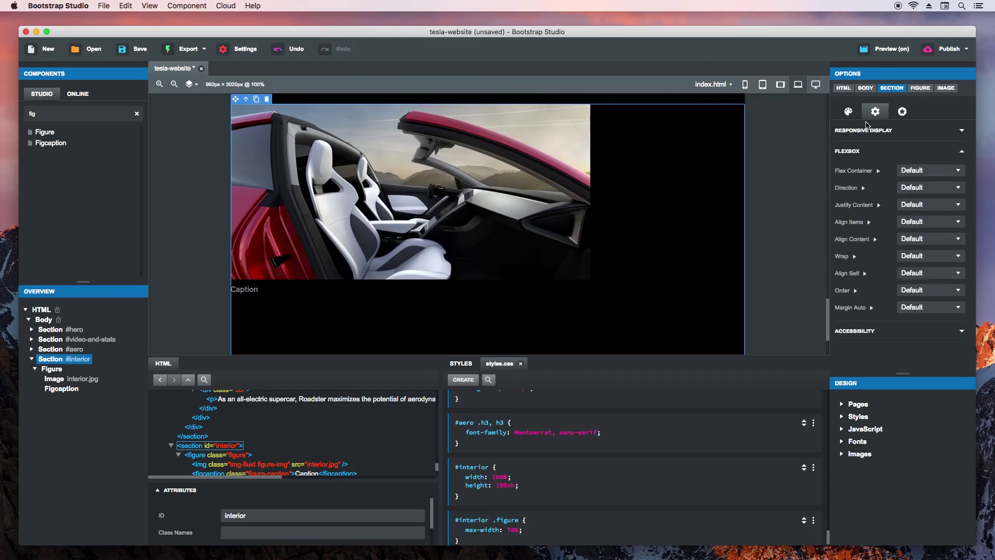
left_click(909, 172)
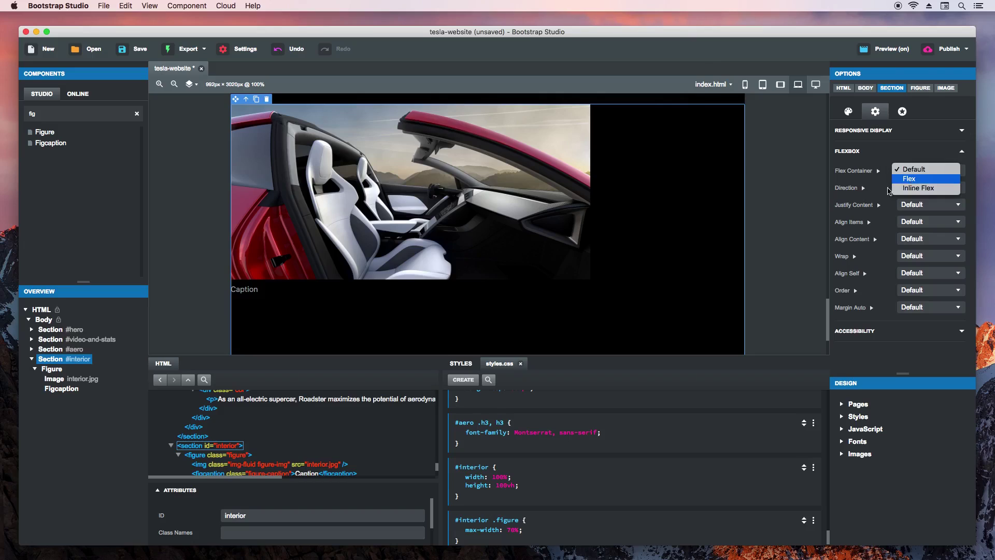
left_click(911, 178)
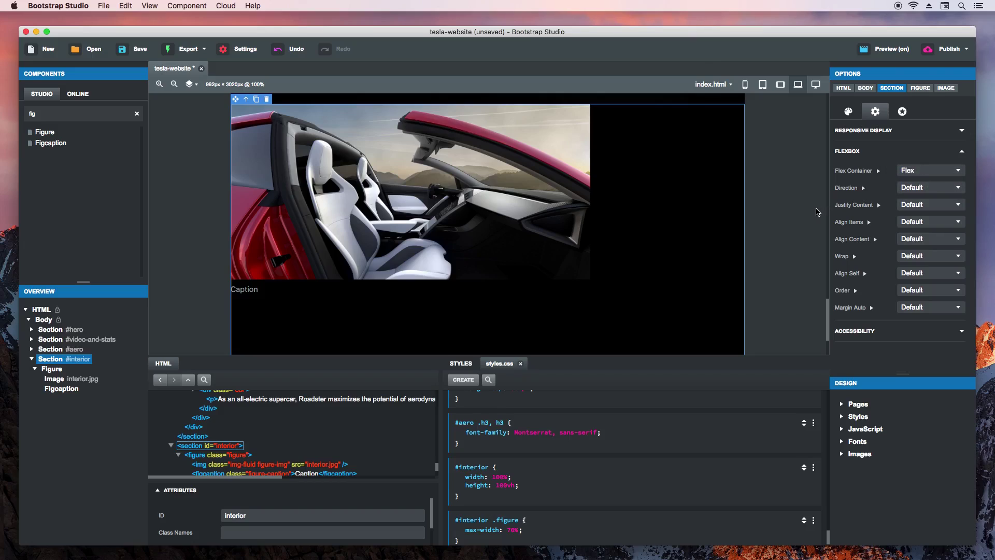
left_click(926, 229)
left_click(913, 248)
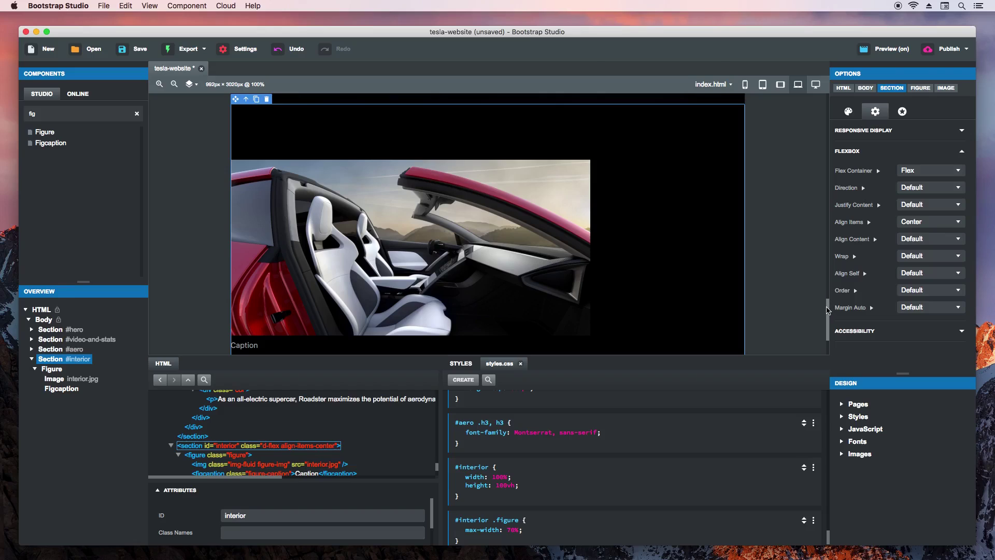
scroll(827, 317, "down", 2)
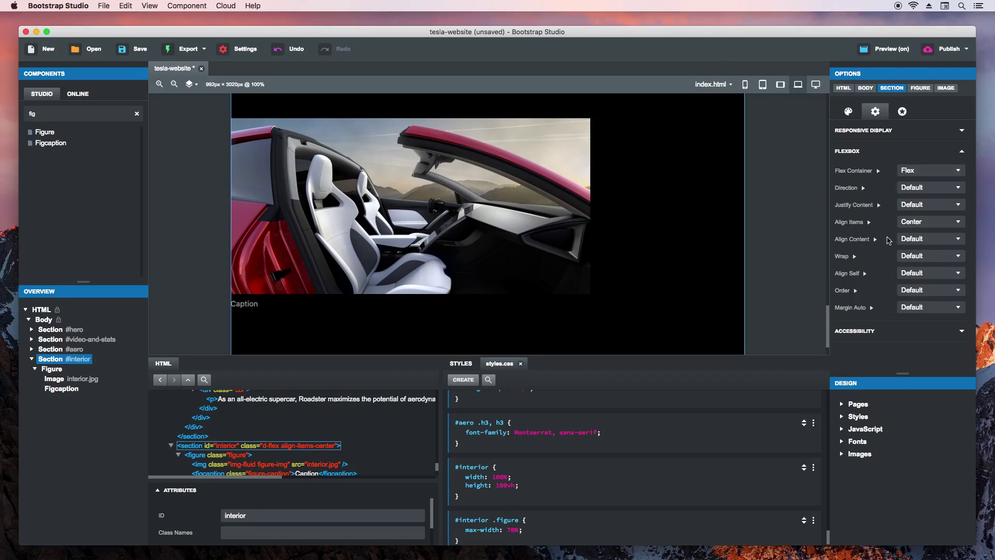
left_click(922, 208)
left_click(914, 232)
Step: Switch to Chrome to check the preview, and copy the sentence beside the Interior heading on the Tesla Roadster page
key("super+Tab")
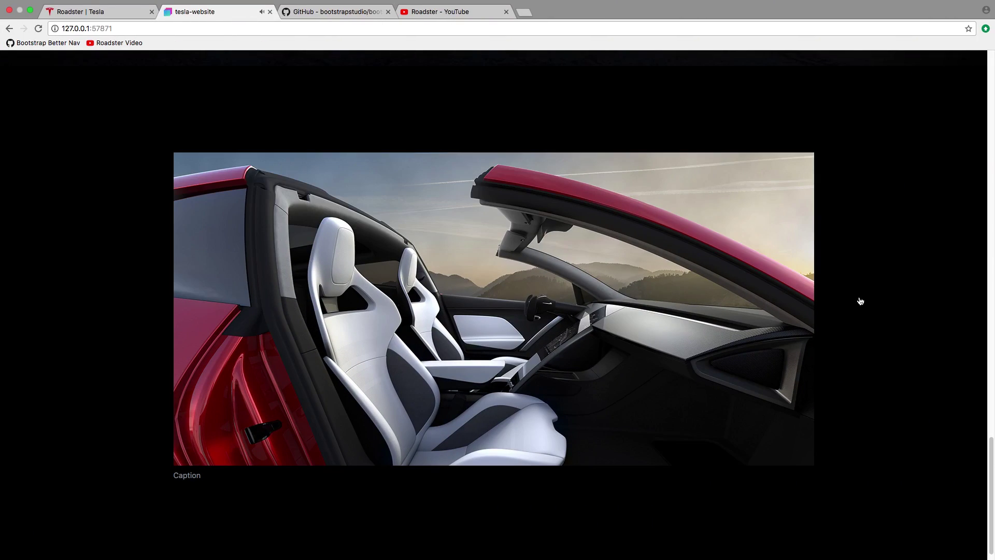
left_click(107, 13)
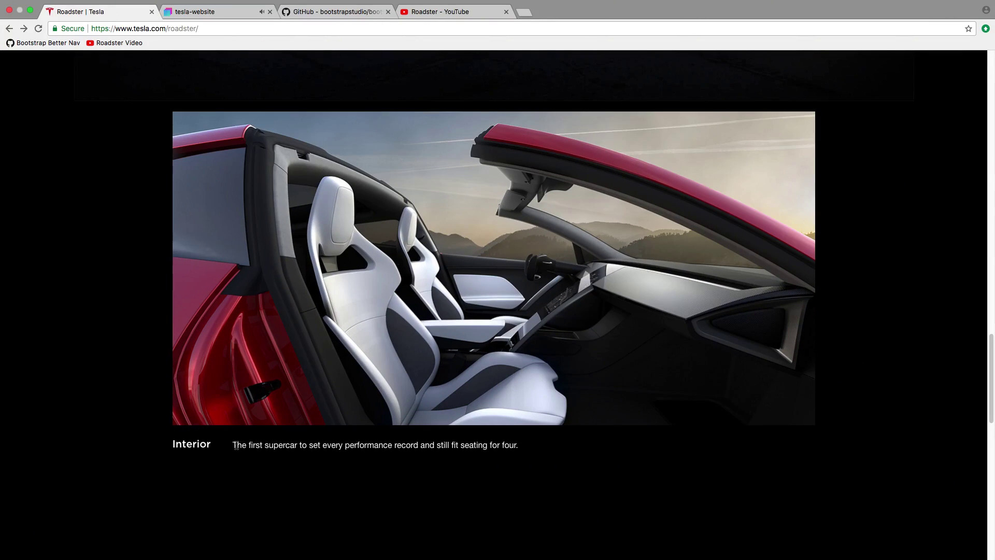
left_click_drag(235, 445, 517, 444)
key("super+c")
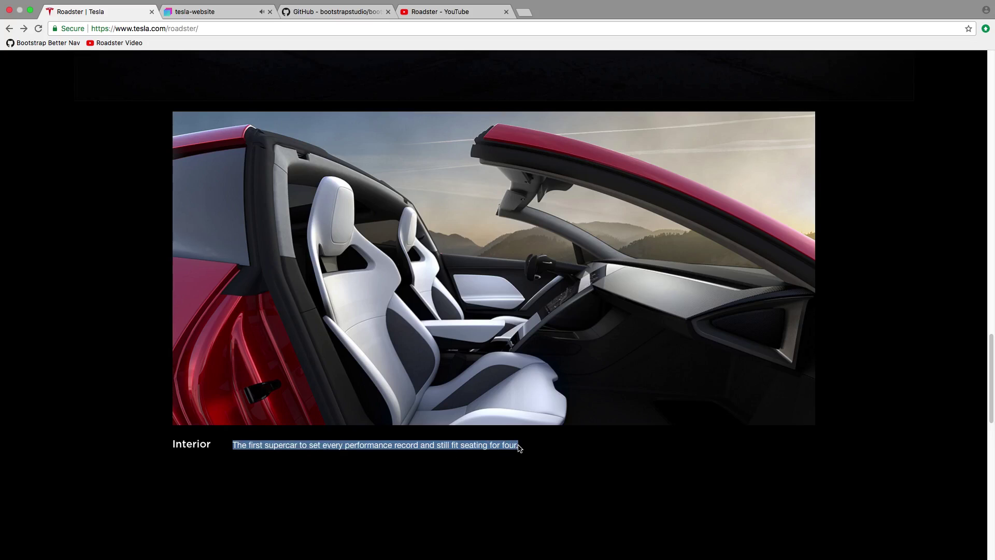
Step: Switch to Bootstrap Studio and replace the figure's placeholder caption with the copied sentence about the first supercar seating four
key("super+Tab")
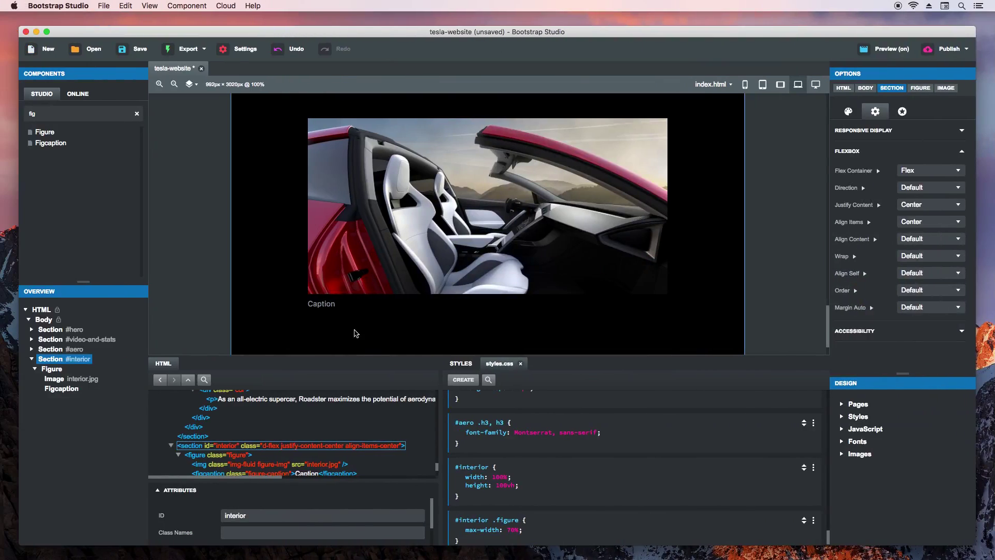
left_click(327, 309)
double_click(329, 306)
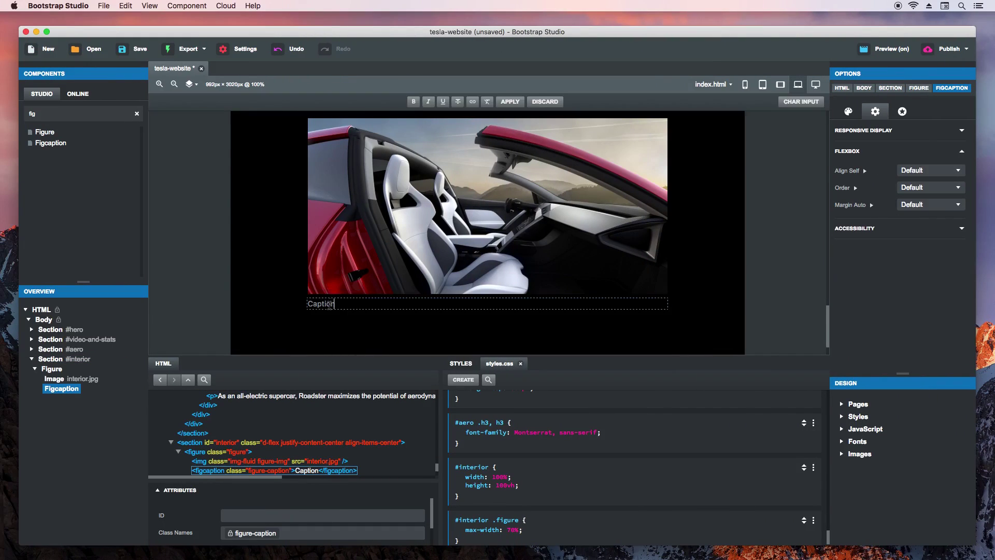
double_click(331, 304)
key("super+v")
key("Return")
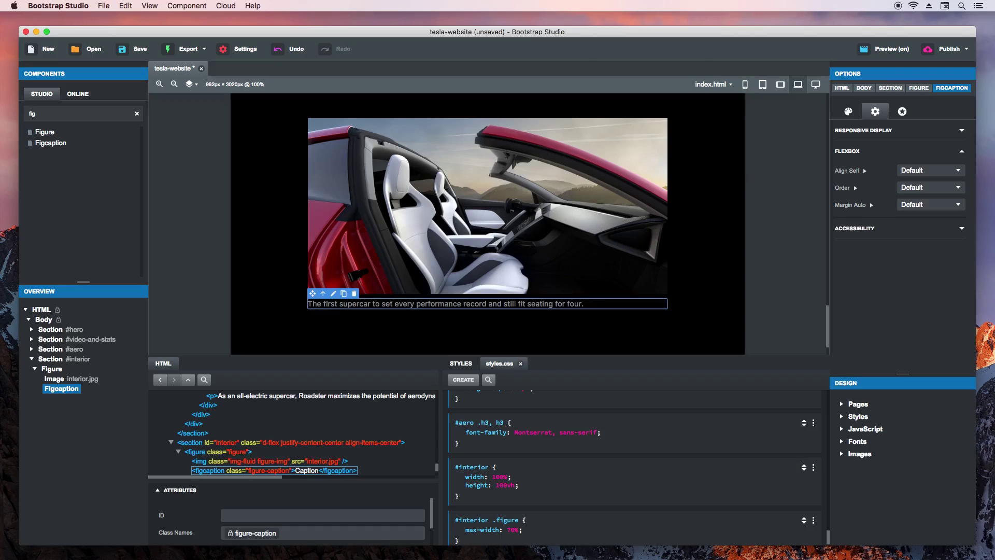
Step: Create a CSS block for the figure caption with the selector #interior .figure-caption
left_click(463, 379)
left_click(455, 520)
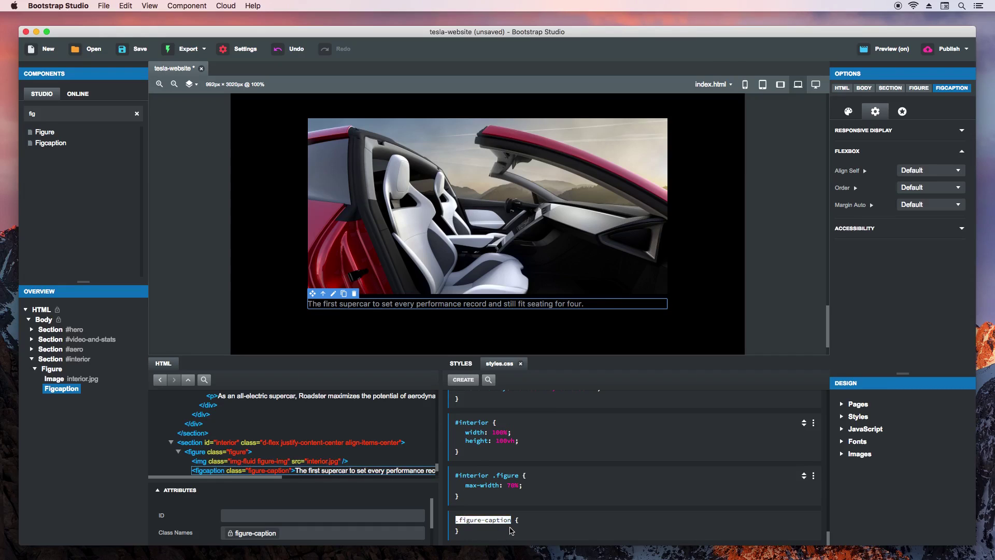
type("#interior")
key("Return")
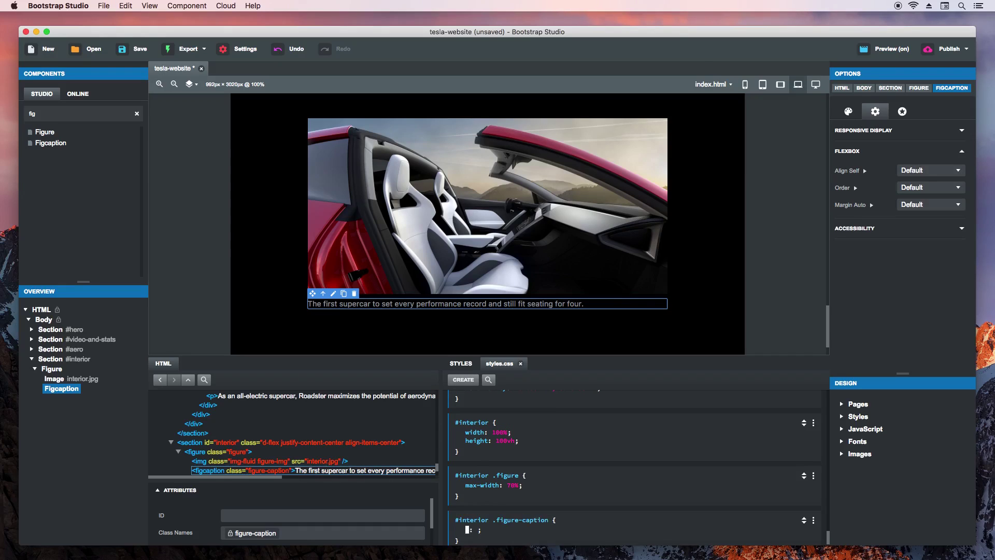
left_click(600, 517)
Step: Set the font color to white, rgb(255,255,255), in the #interior .figure-caption style block
left_click(848, 111)
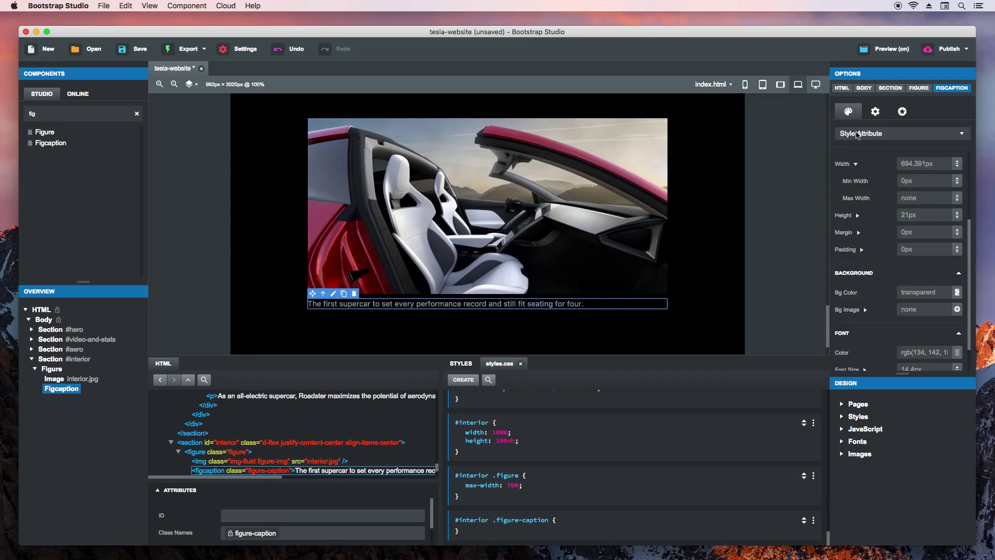
left_click(857, 134)
left_click(864, 166)
left_click_drag(970, 246, 972, 268)
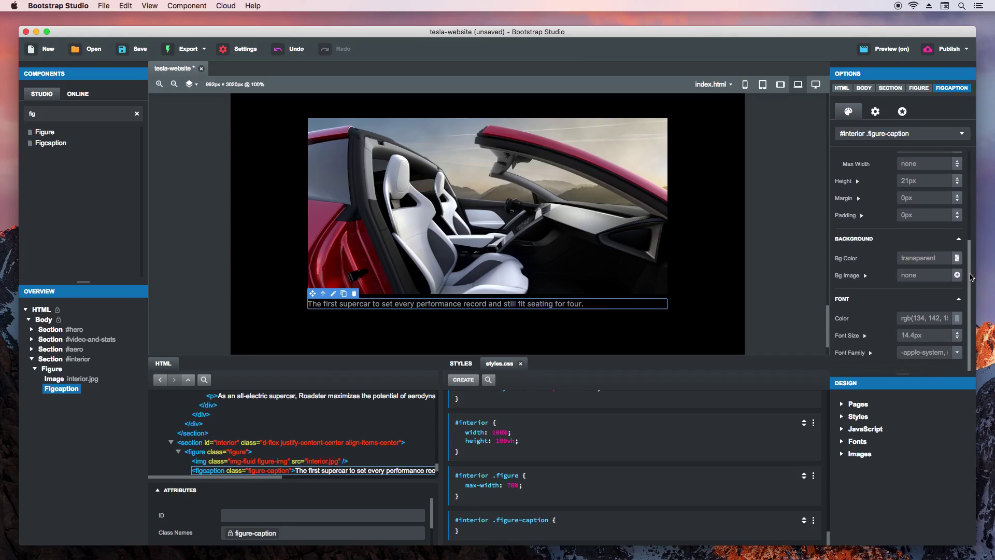
left_click(957, 319)
left_click_drag(858, 191, 785, 140)
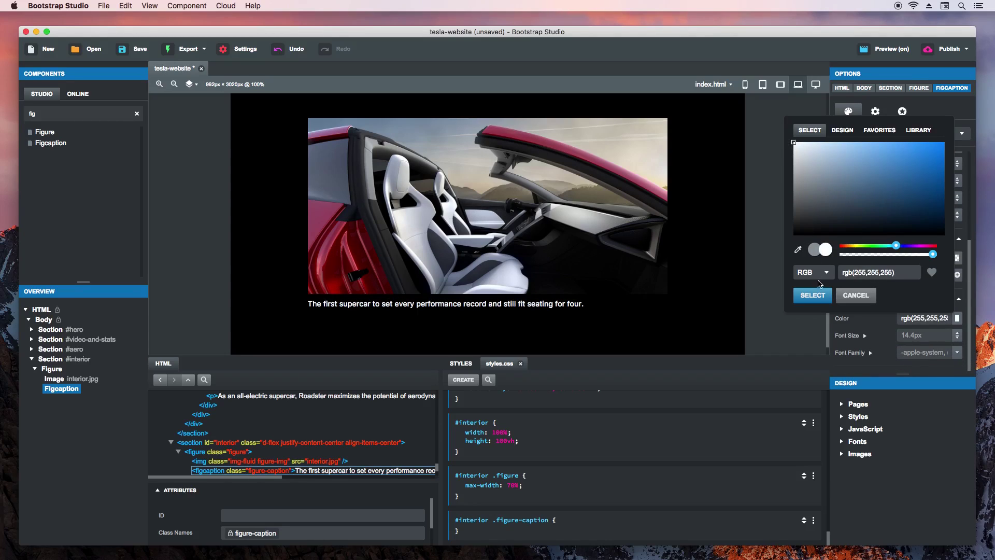
left_click(813, 294)
Step: Set the top margin to 15px in the #interior .figure-caption style block
scroll(842, 213, "up", 2)
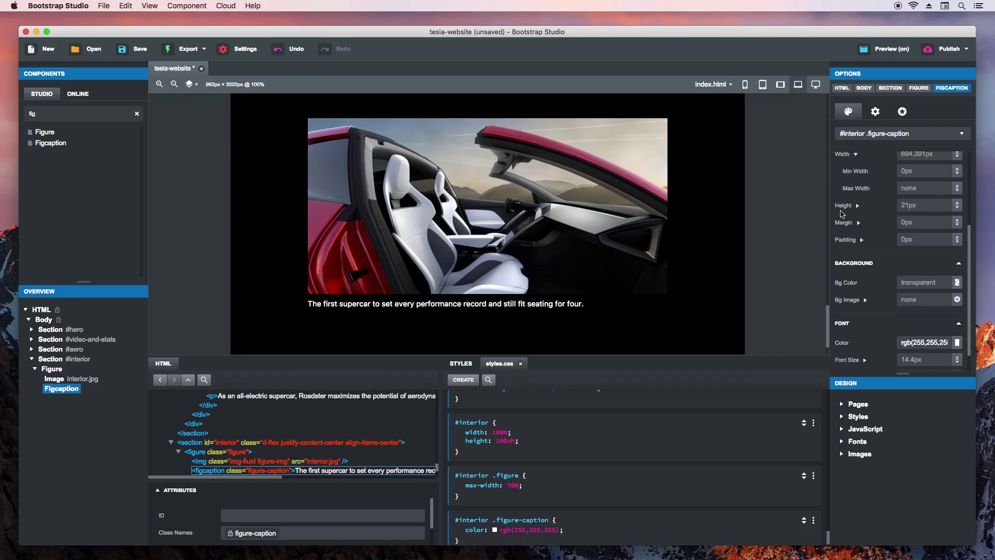
left_click(858, 223)
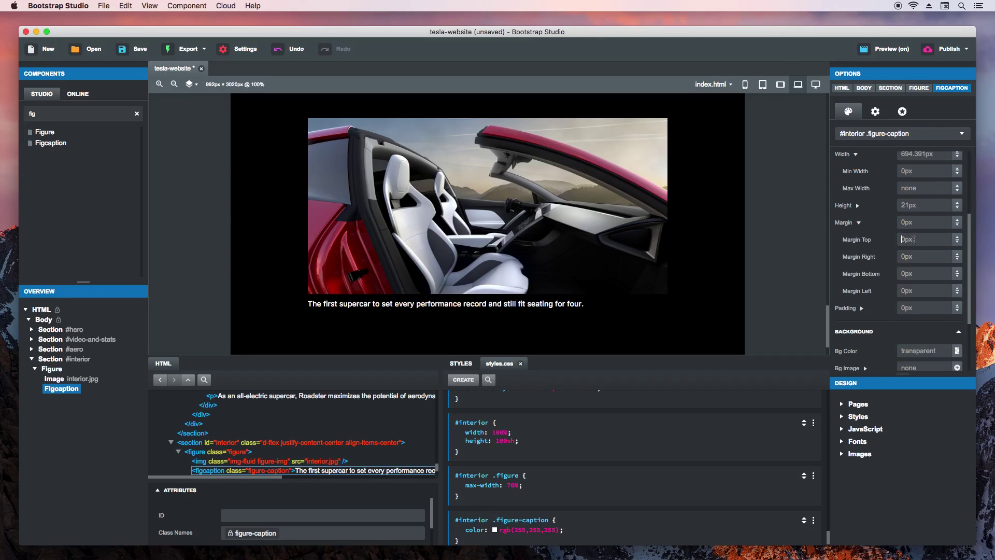
type("15")
key("Return")
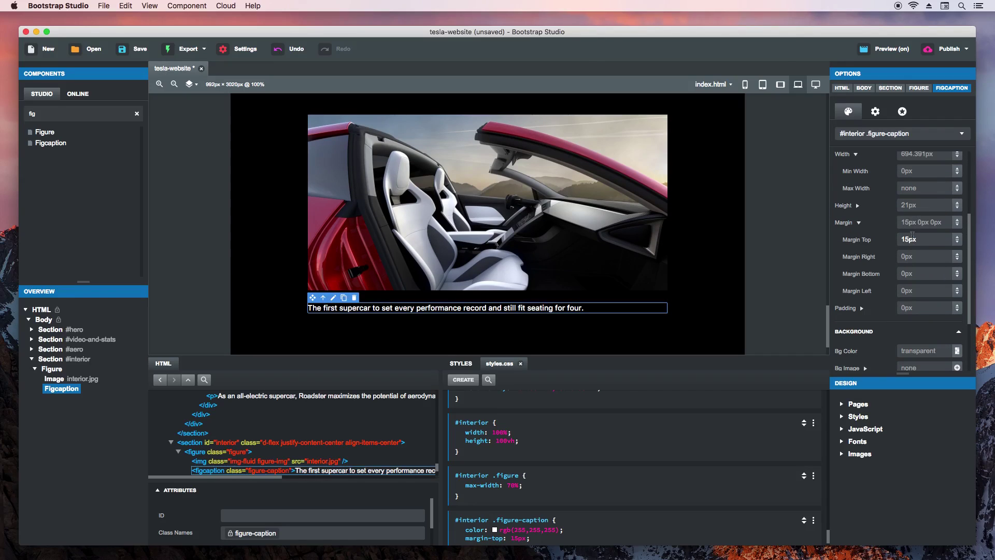
left_click(800, 282)
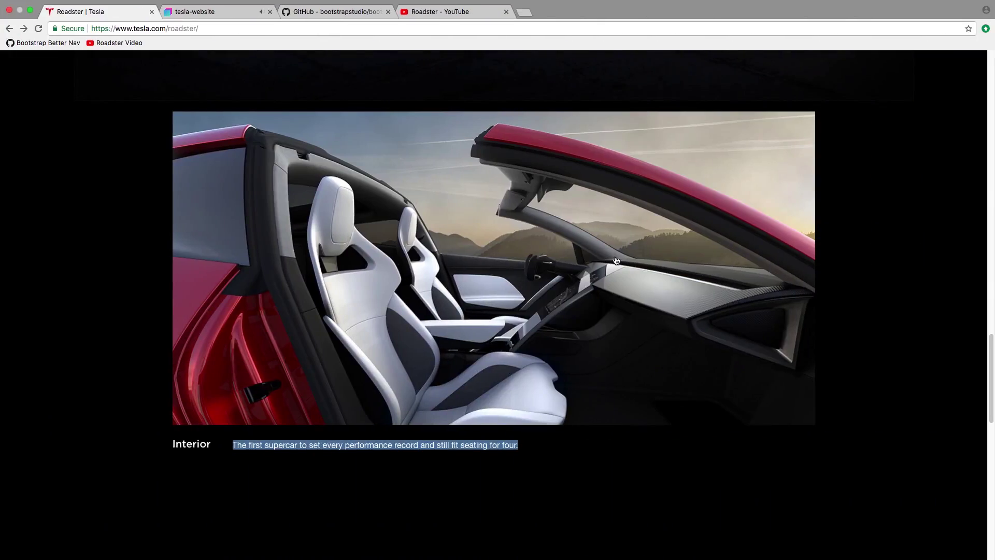
Step: Return from the Tesla page in Chrome to Bootstrap Studio and insert a Span component at the start of the figure caption
left_click(234, 503)
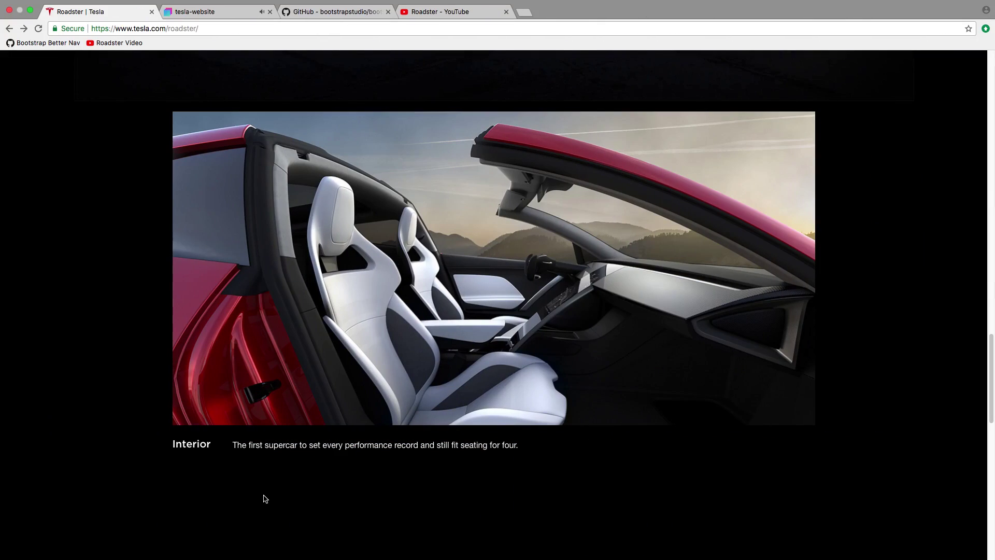
key("super+Tab")
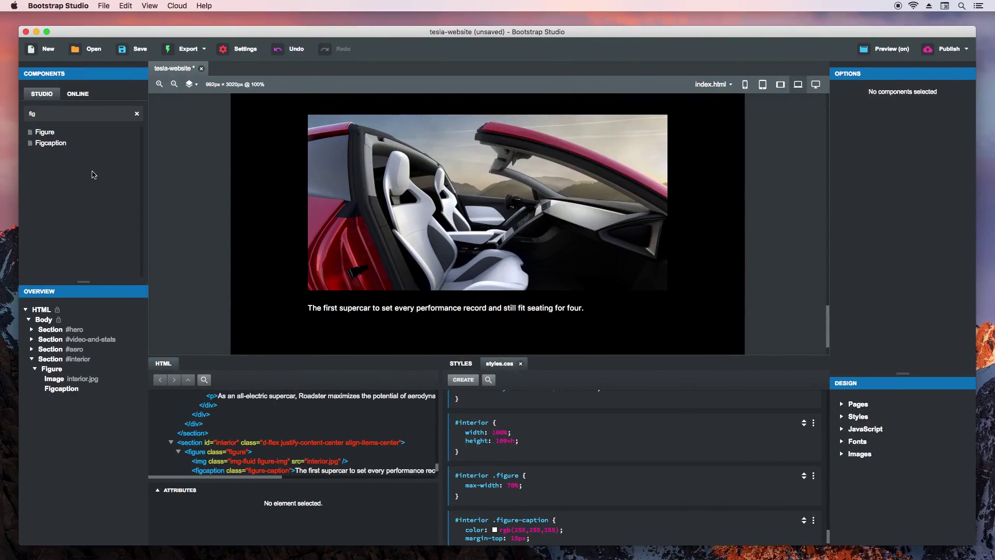
key("BackSpace")
key("BackSpace")
key("BackSpace")
type("span")
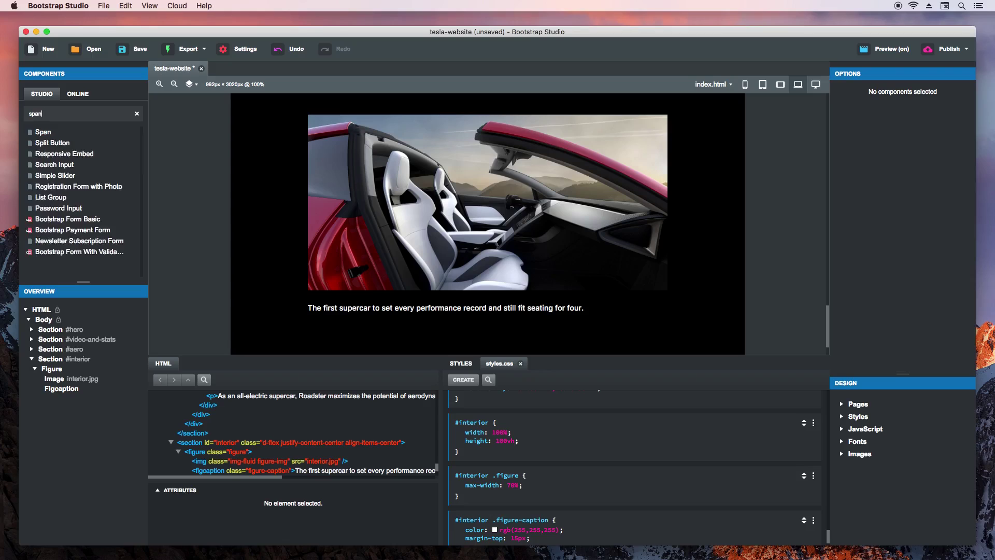
left_click_drag(114, 158, 321, 314)
Step: Replace the new span's placeholder text with "Interior" followed by a space
left_click(332, 300)
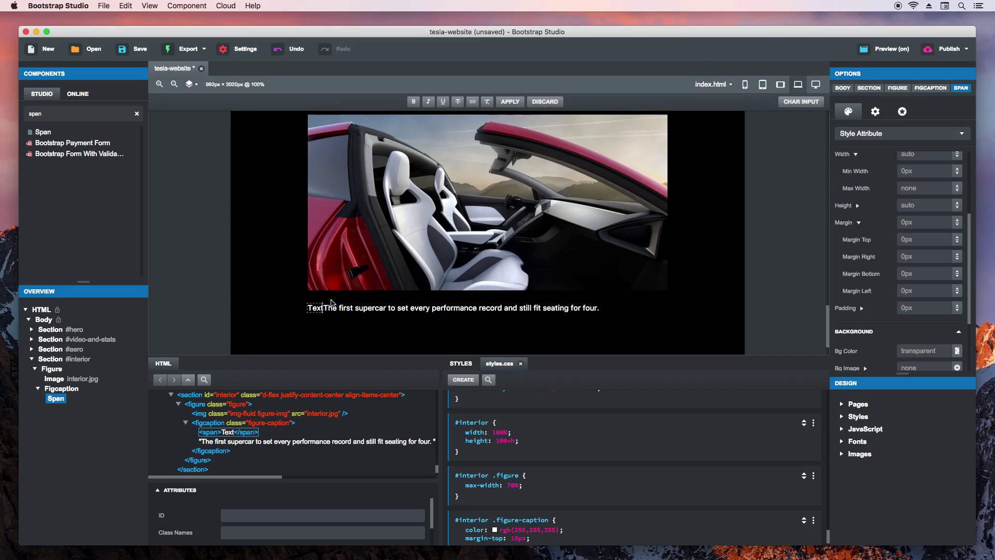
key("BackSpace")
key("BackSpace")
key("BackSpace")
key("BackSpace")
type("Interior")
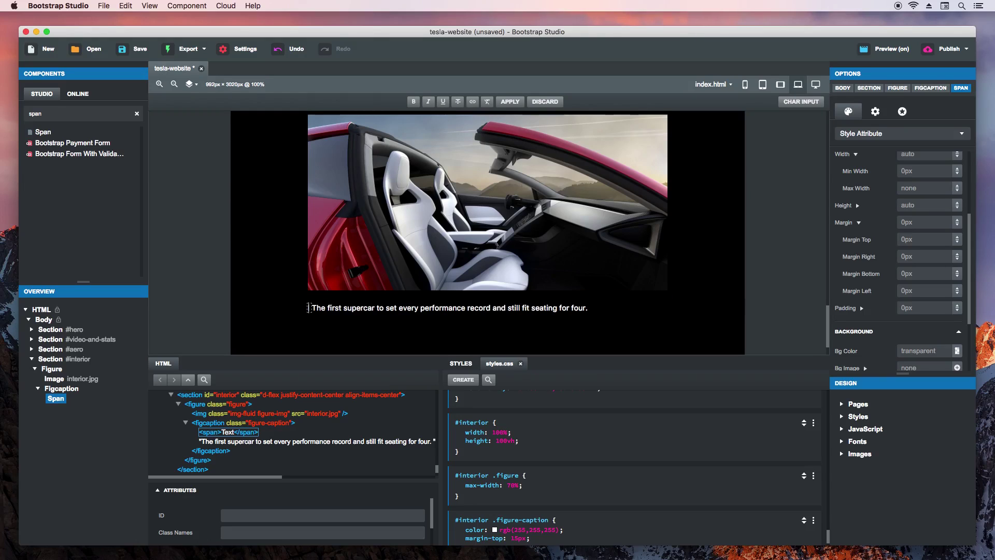
key("Return")
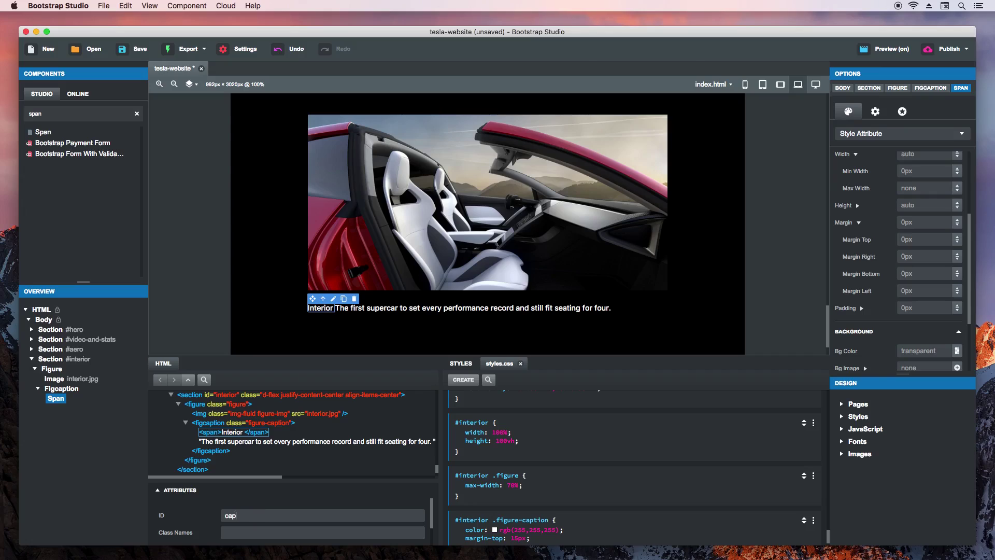
Step: Give the span the ID caption-title and create a #caption-title CSS block for it
type("caption-title")
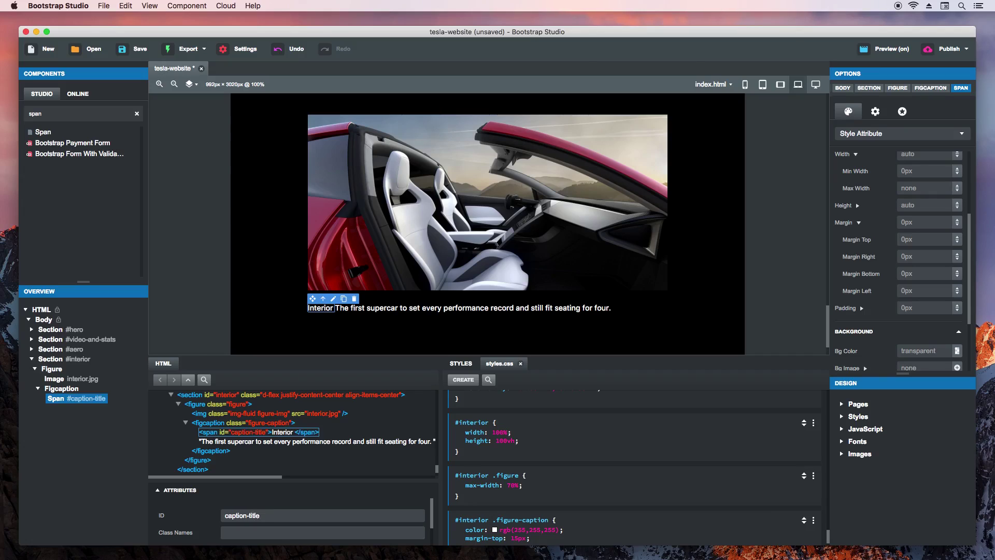
left_click(466, 379)
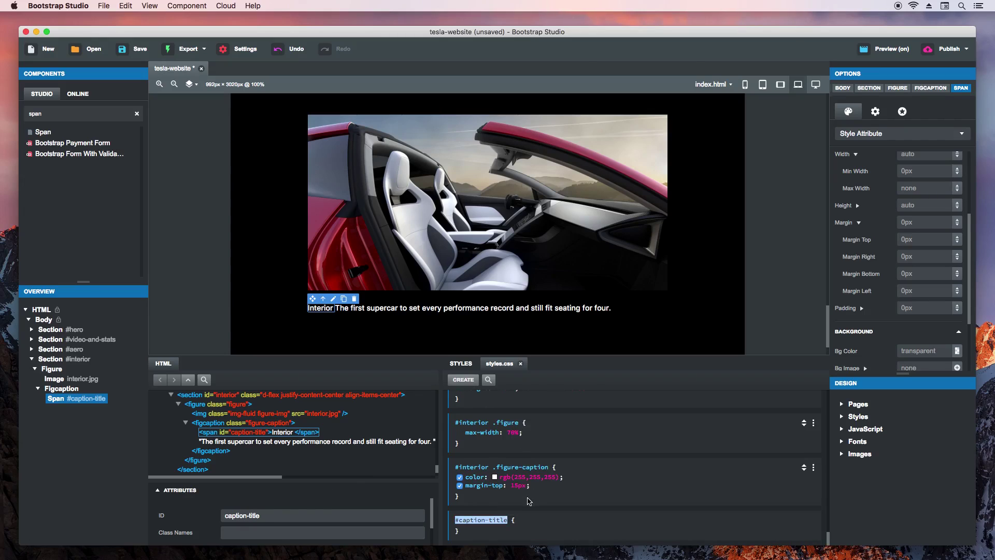
Step: Set the right margin to 20px in the #caption-title style block
left_click(850, 134)
left_click(861, 168)
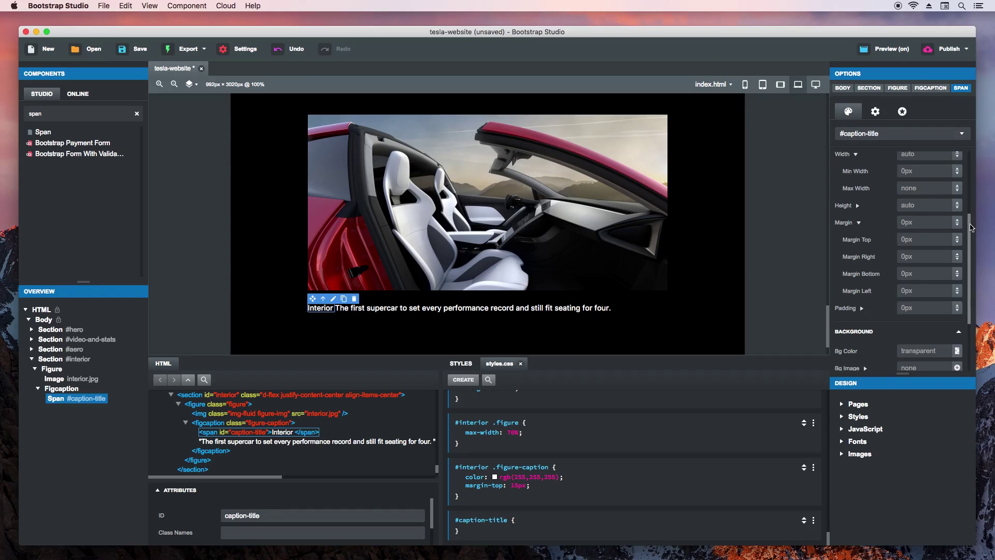
left_click(925, 256)
type("20px")
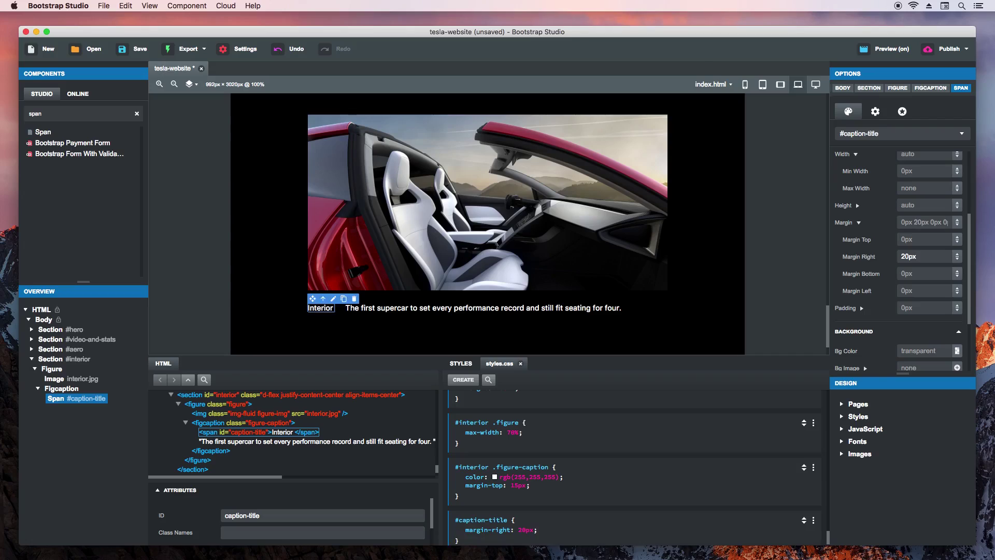
Step: Set the font size to 20px and the font family to Montserrat in the #caption-title style block
left_click_drag(968, 230, 969, 286)
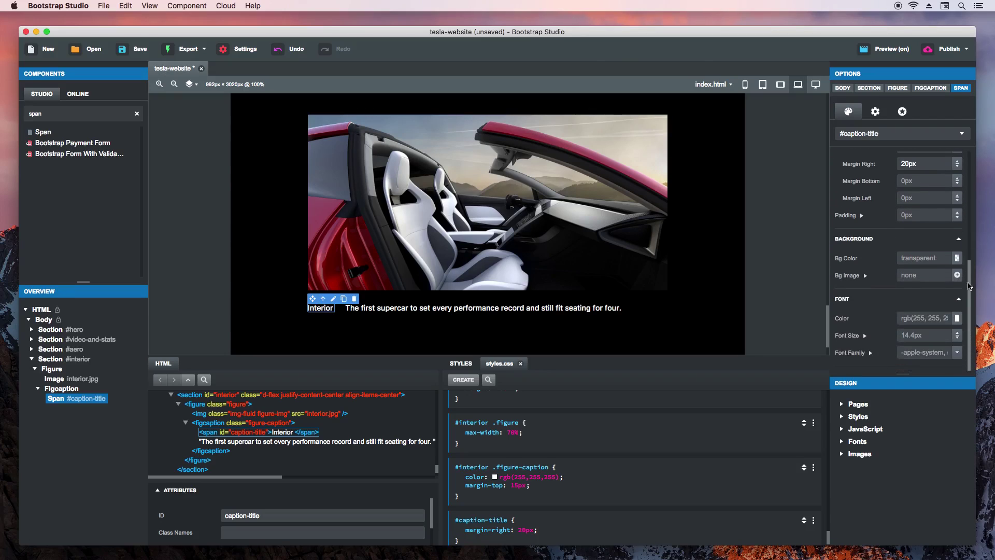
left_click(927, 335)
type("20px")
key("Return")
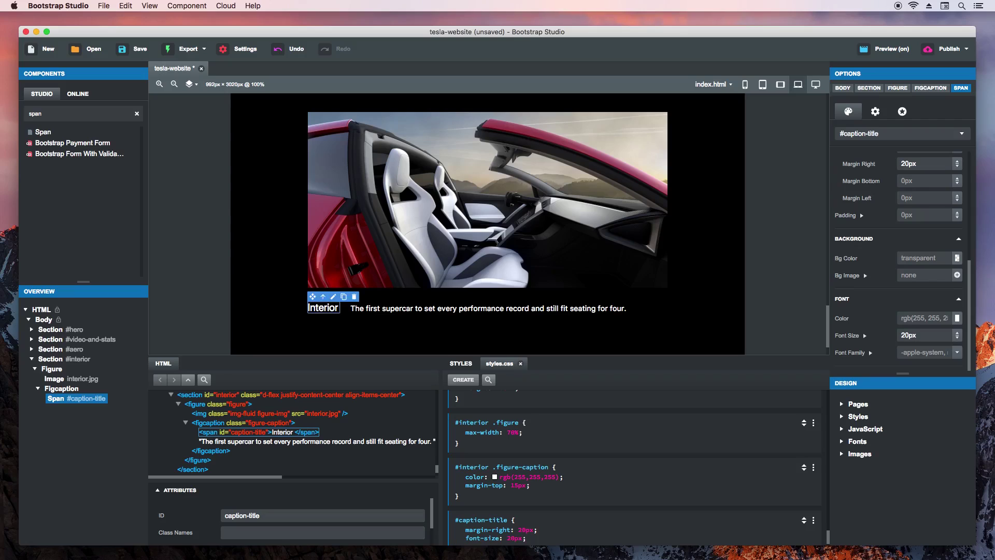
left_click(957, 353)
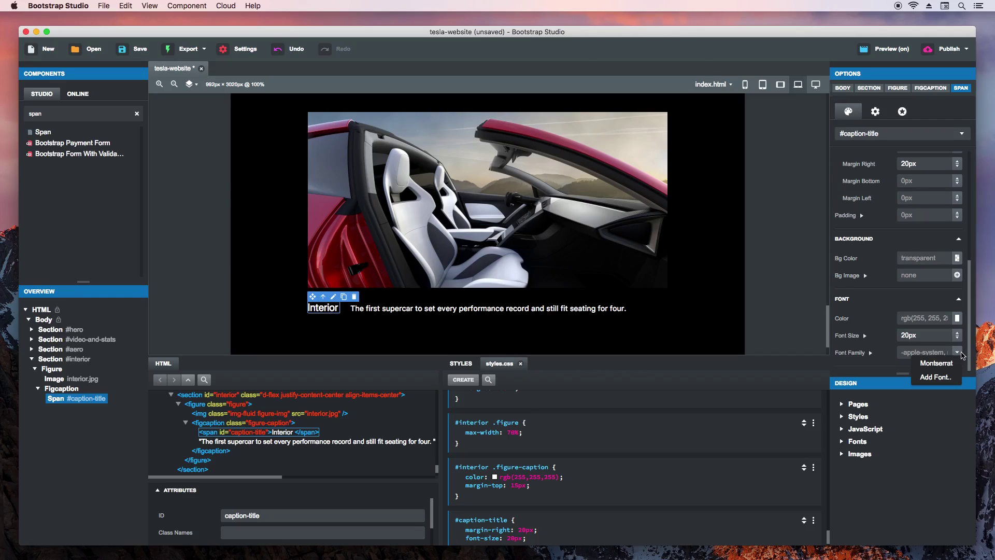
left_click(936, 363)
left_click(806, 240)
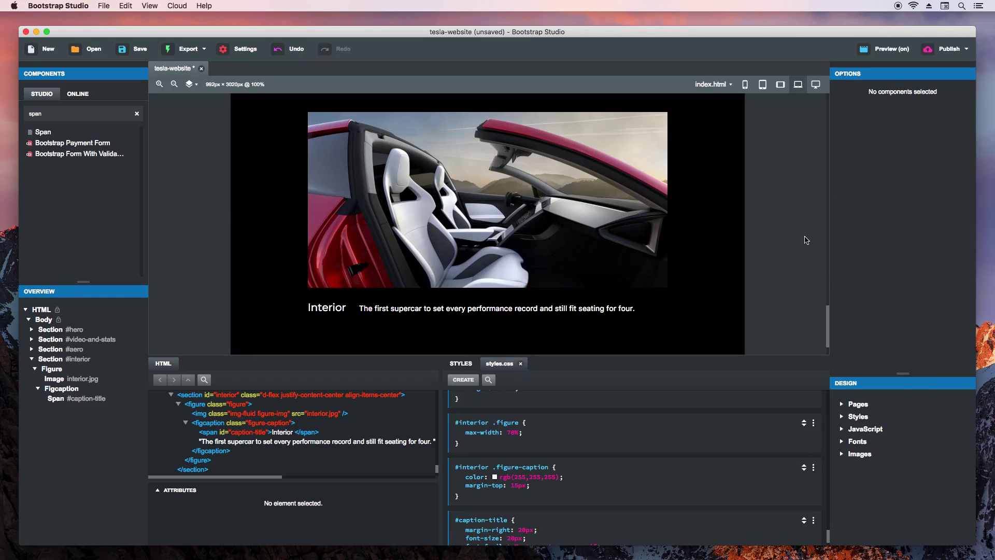
Step: Switch to Chrome and check the tesla-website preview of the Interior section at full width and in the iPhone X device view
key("ctrl+Right")
left_click(239, 14)
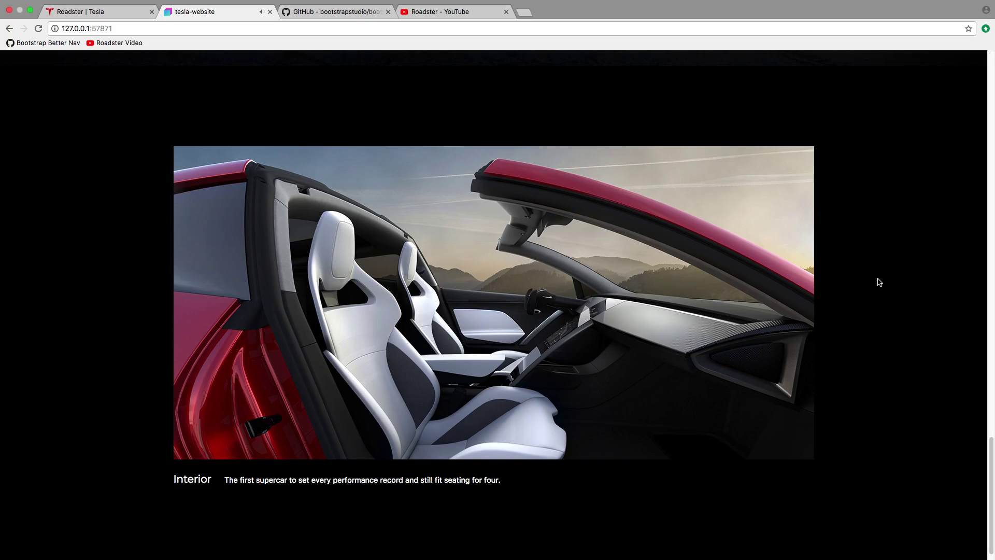
key("super+alt+i")
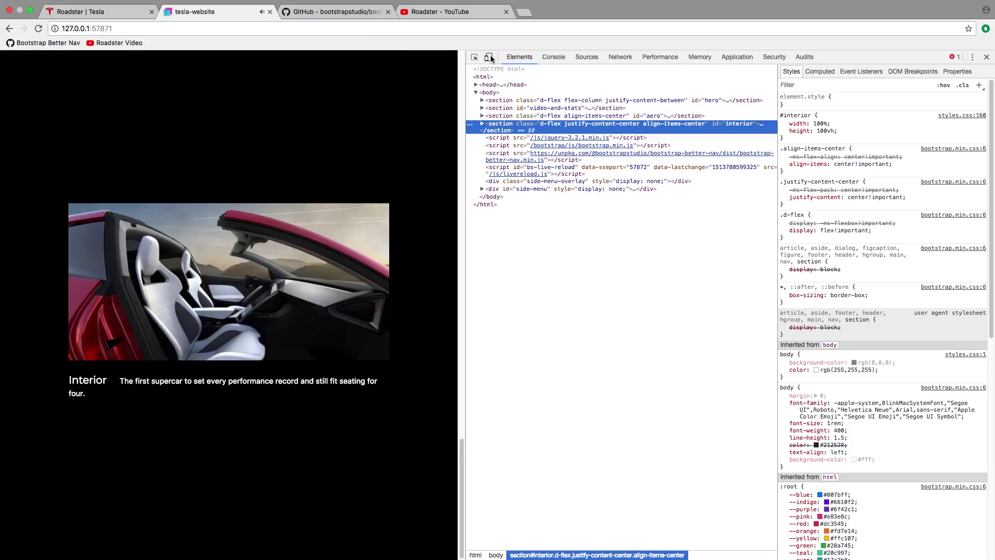
left_click(490, 57)
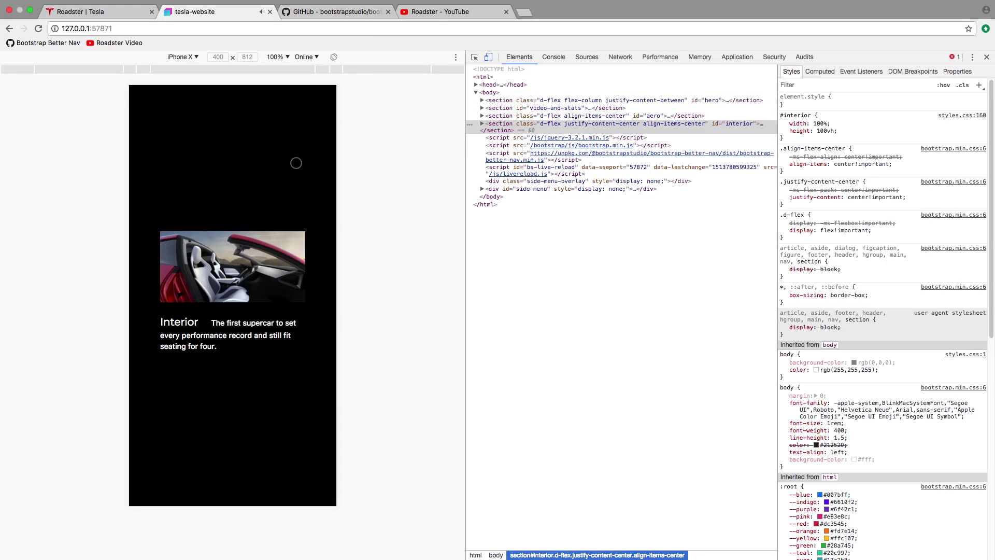
Step: Switch to Bootstrap Studio, enlarge the design canvas by collapsing the code editors, and set the page view to the 576px-wide size
key("super+Tab")
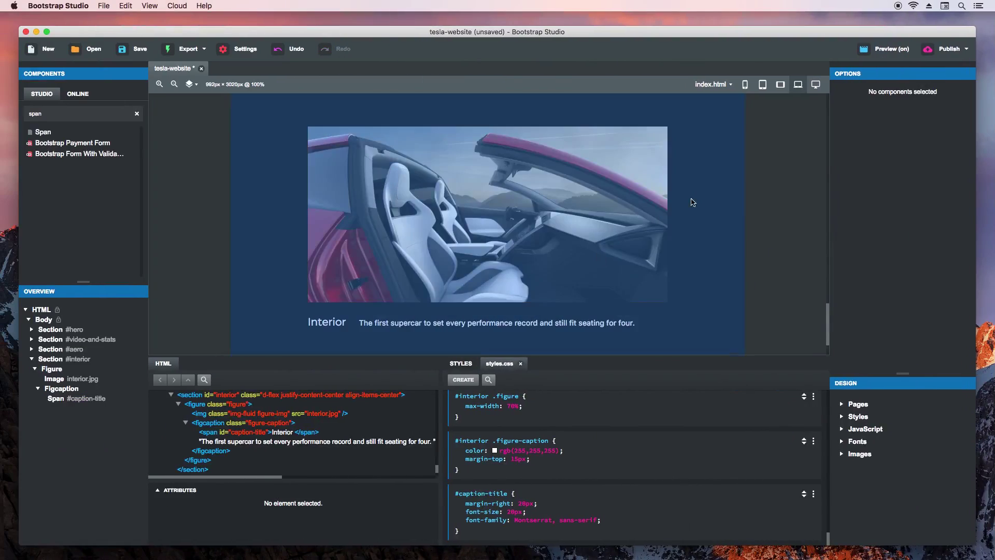
double_click(748, 364)
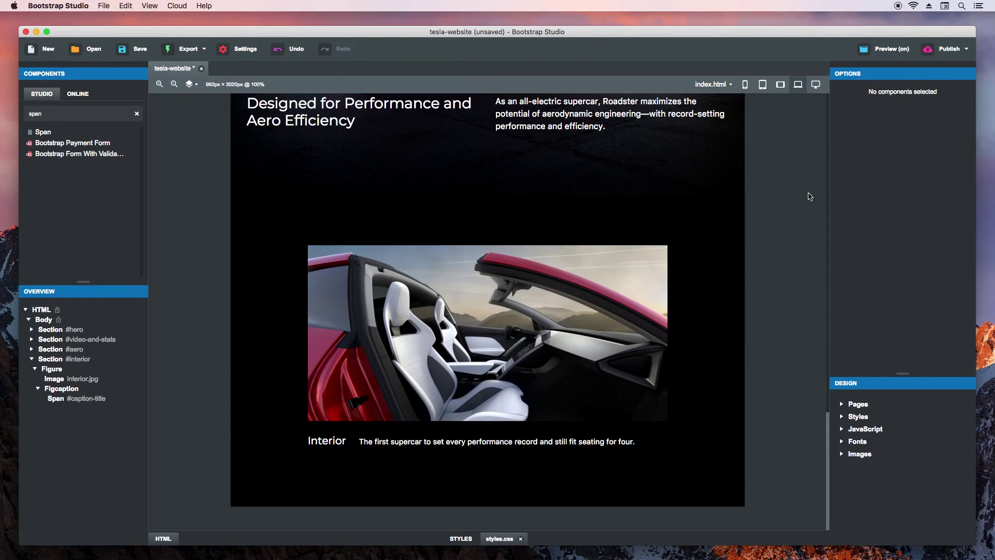
left_click(780, 85)
left_click(762, 85)
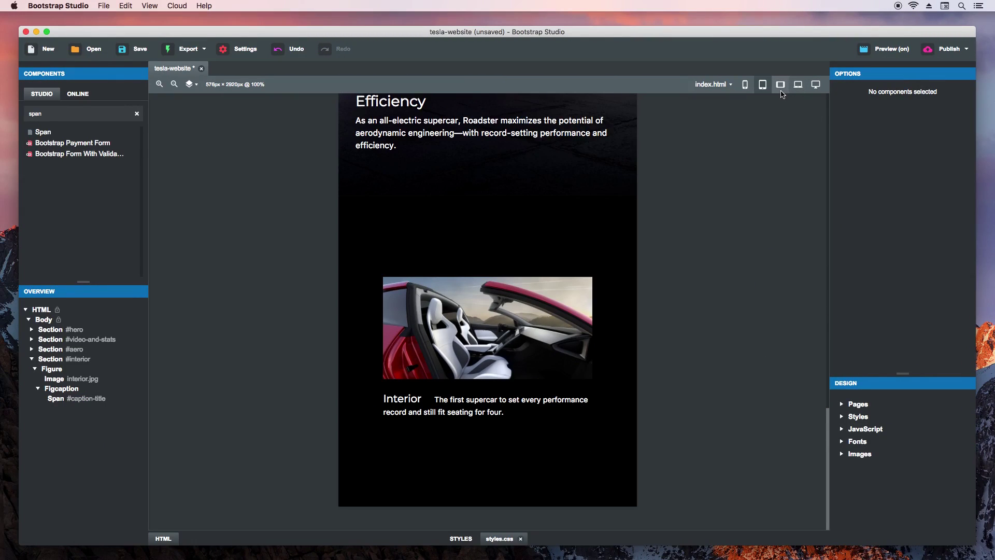
Step: Duplicate the #interior style block and put the copy in a min-width: 768px media query
left_click(410, 492)
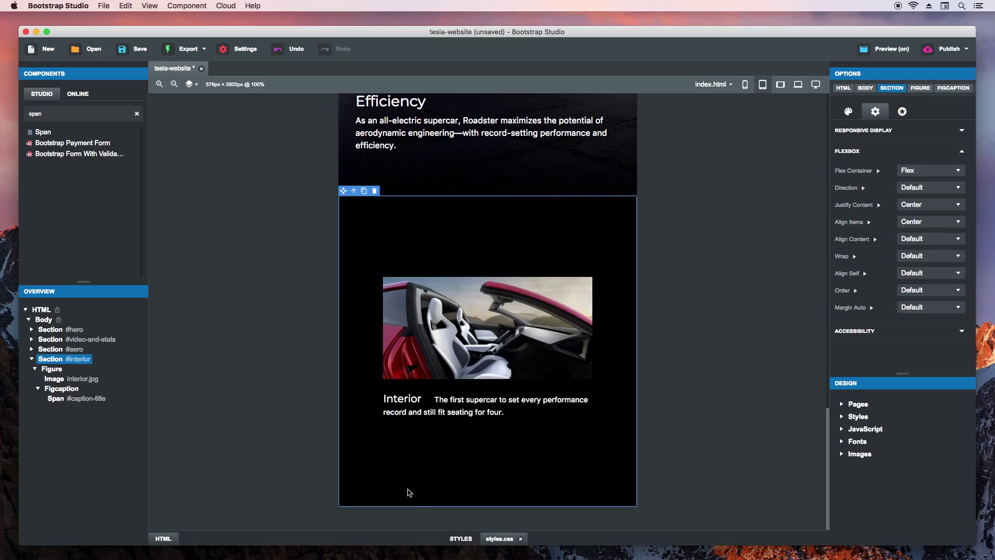
double_click(541, 540)
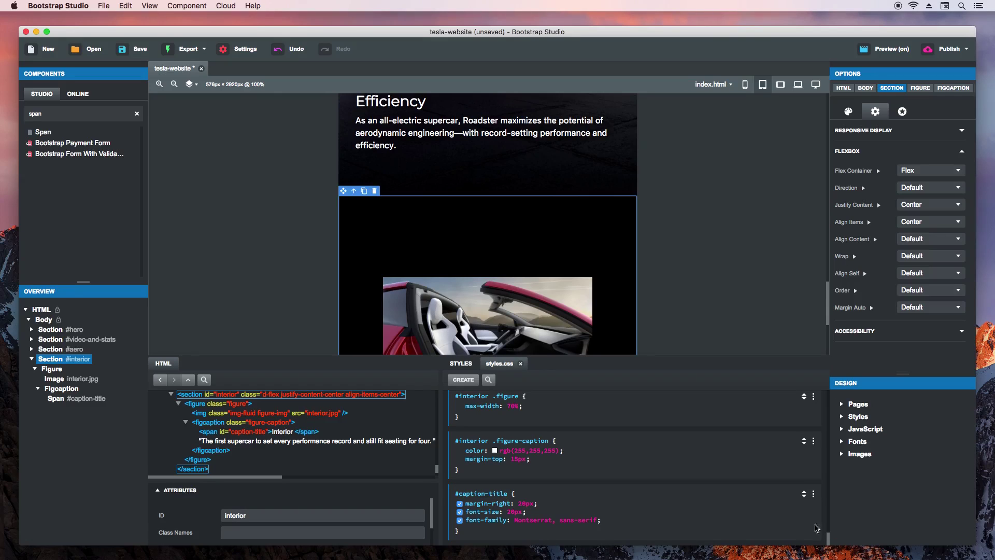
scroll(810, 468, "up", 5)
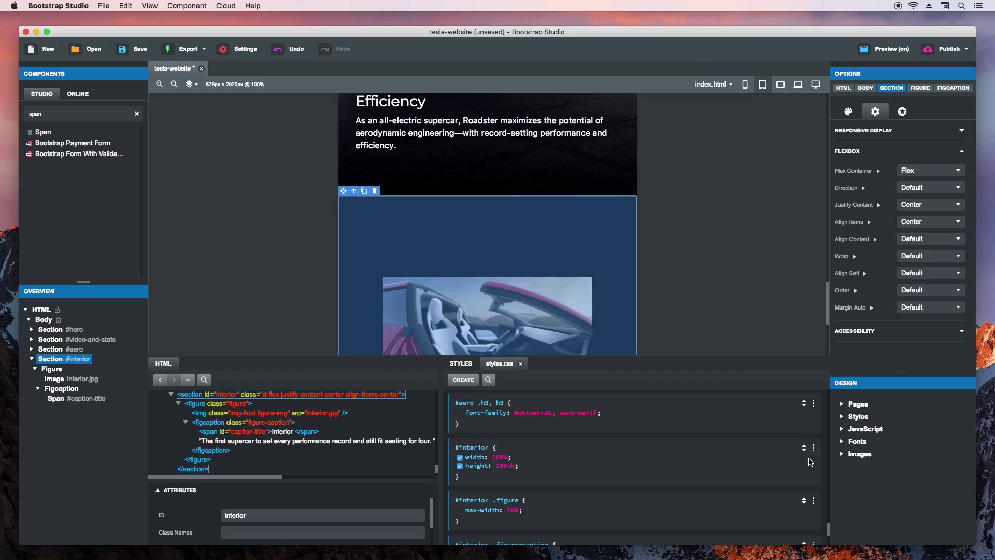
left_click(813, 447)
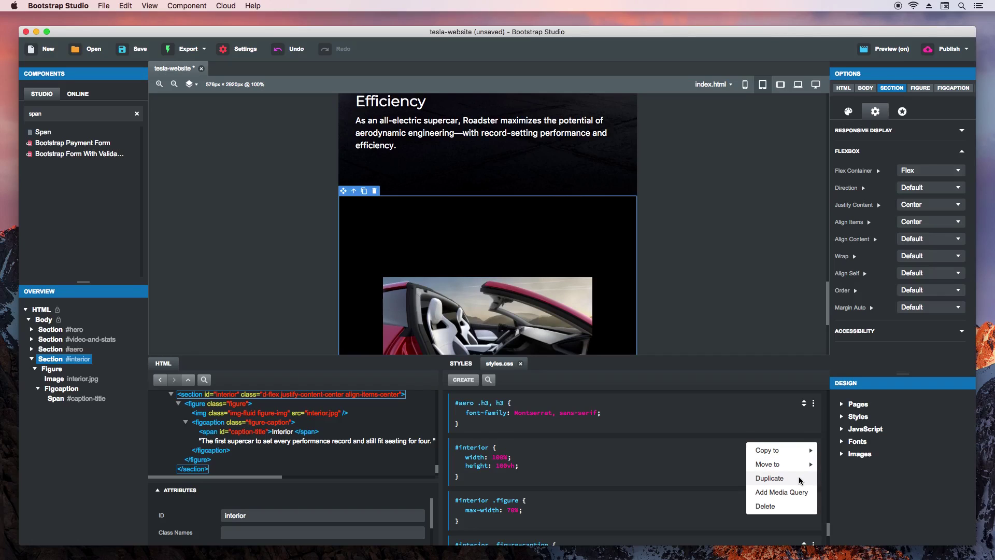
left_click(798, 479)
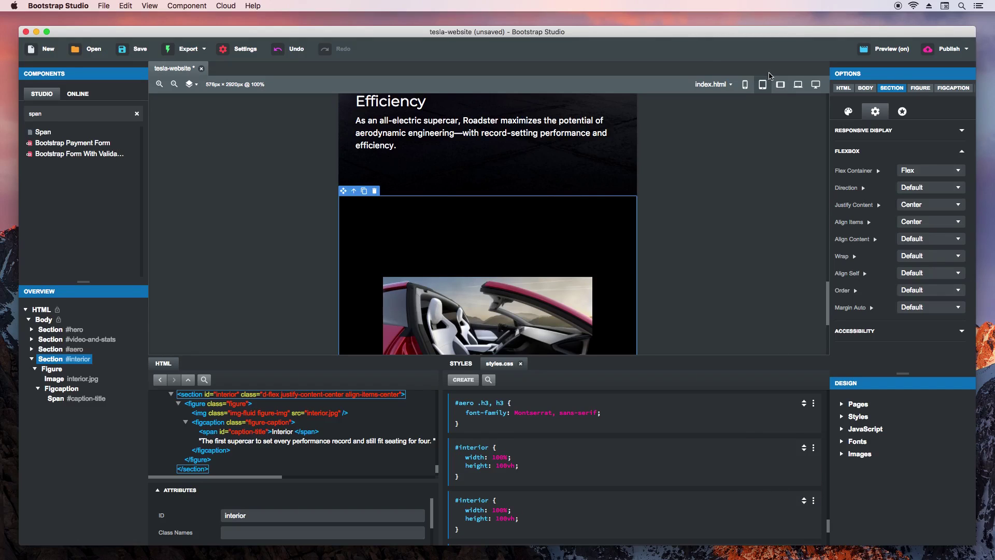
left_click(798, 85)
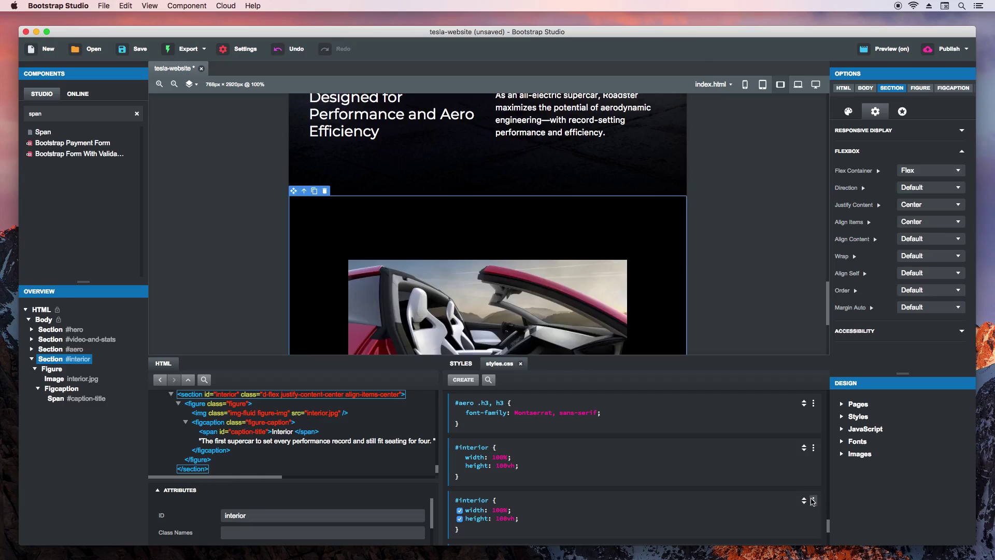
left_click(813, 501)
left_click(792, 477)
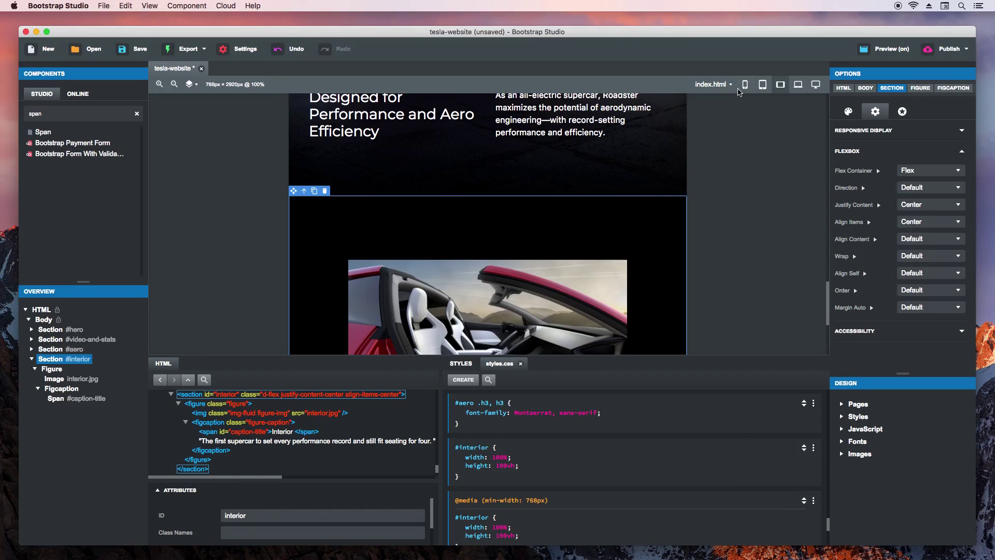
Step: In the 576px-wide page view, set the height to 60vh in the base #interior style block
left_click(781, 84)
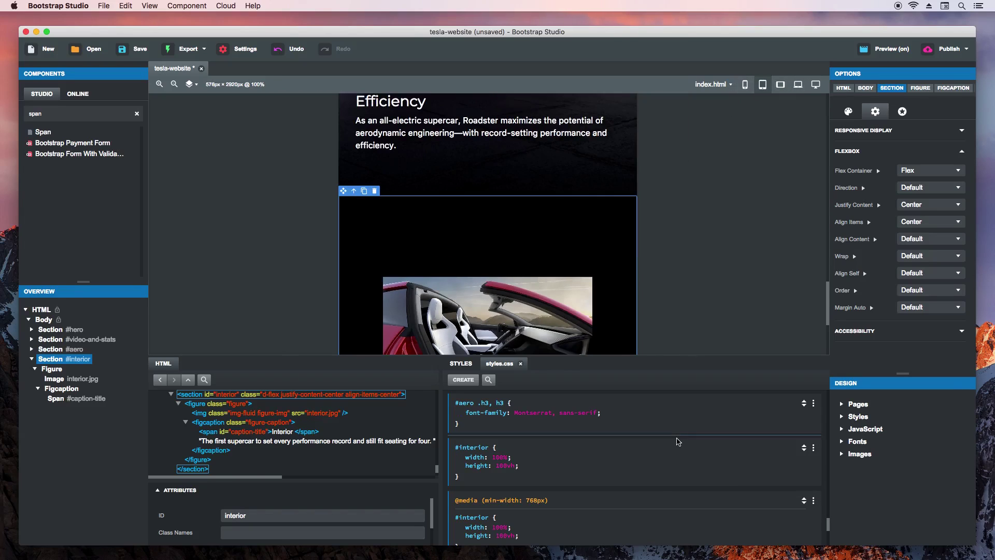
left_click(505, 466)
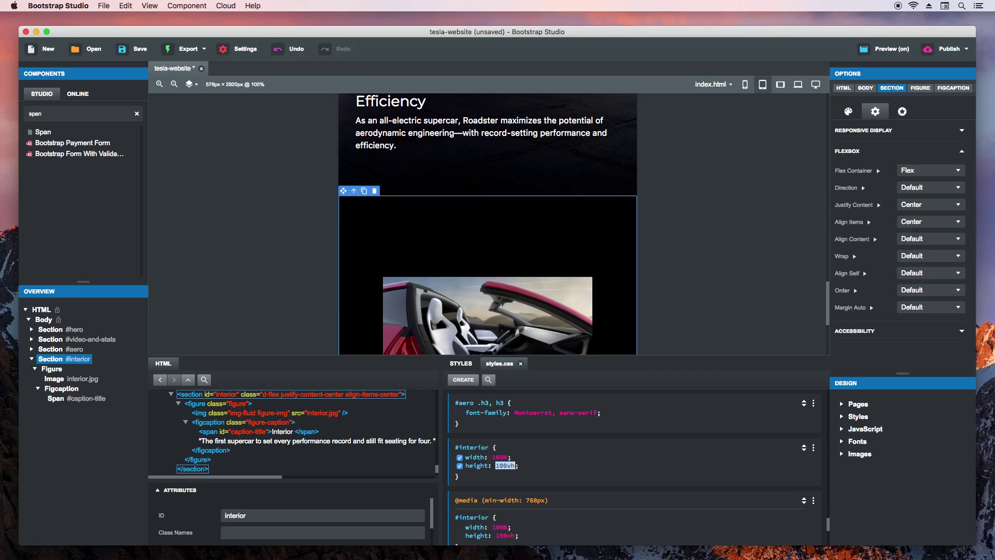
type("60vh")
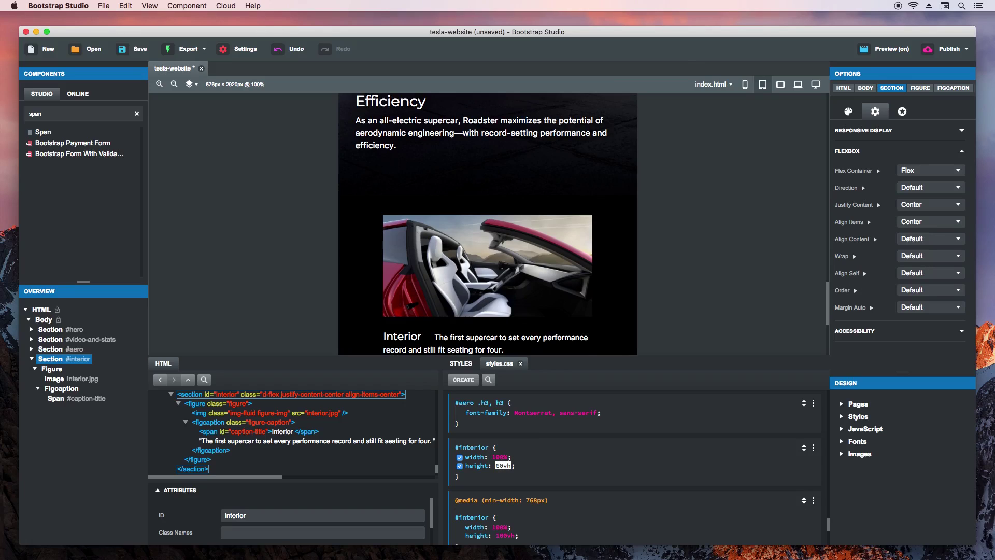
key("Return")
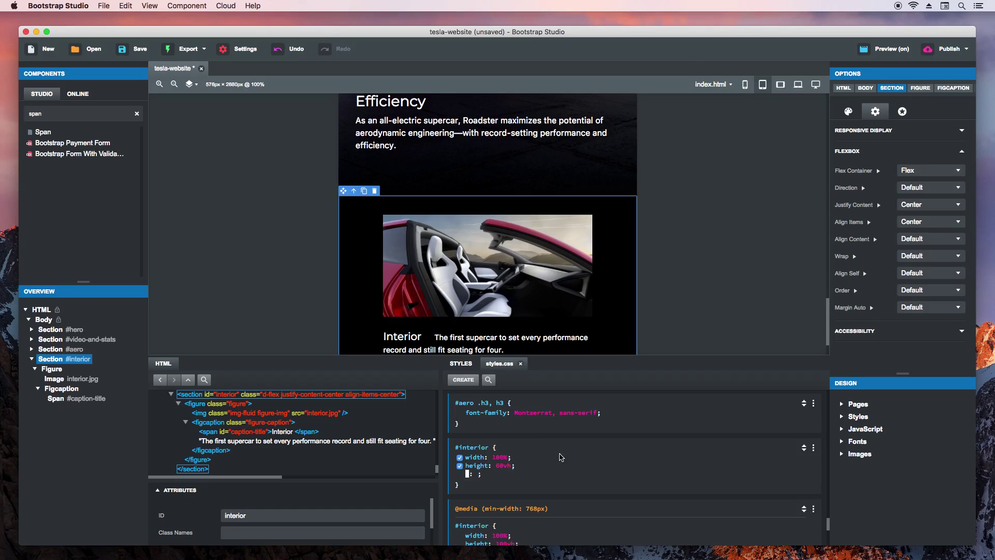
left_click(740, 361)
left_click(744, 85)
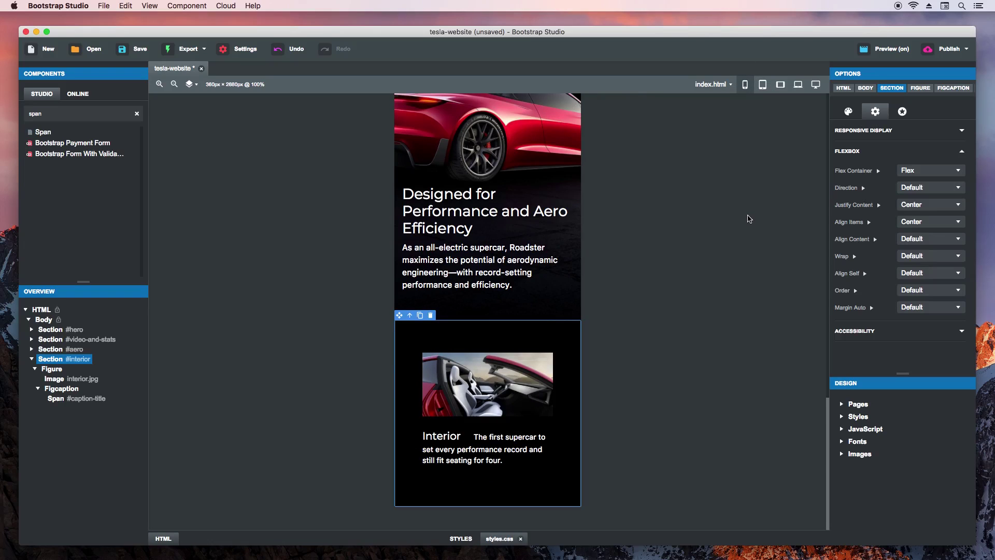
key("ctrl+Right")
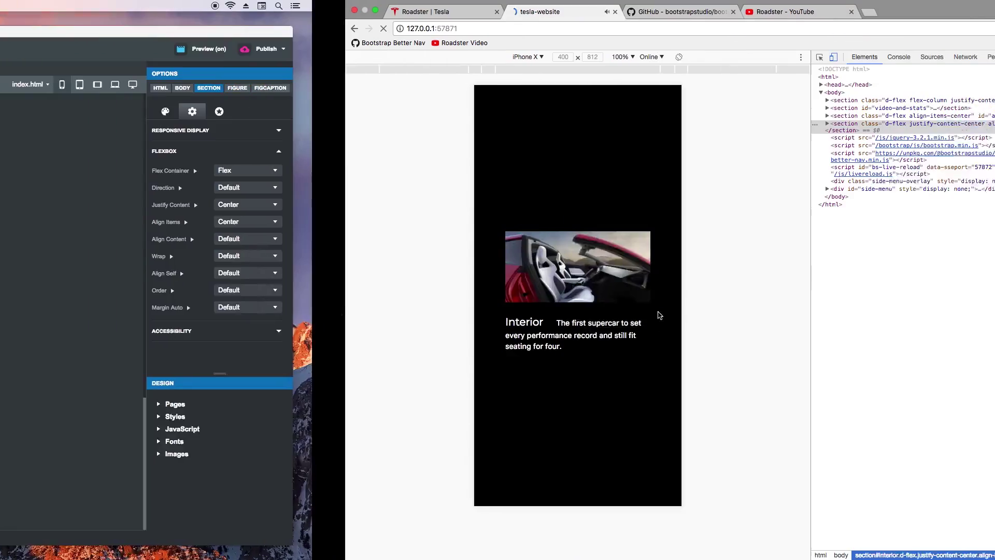
key("super+r")
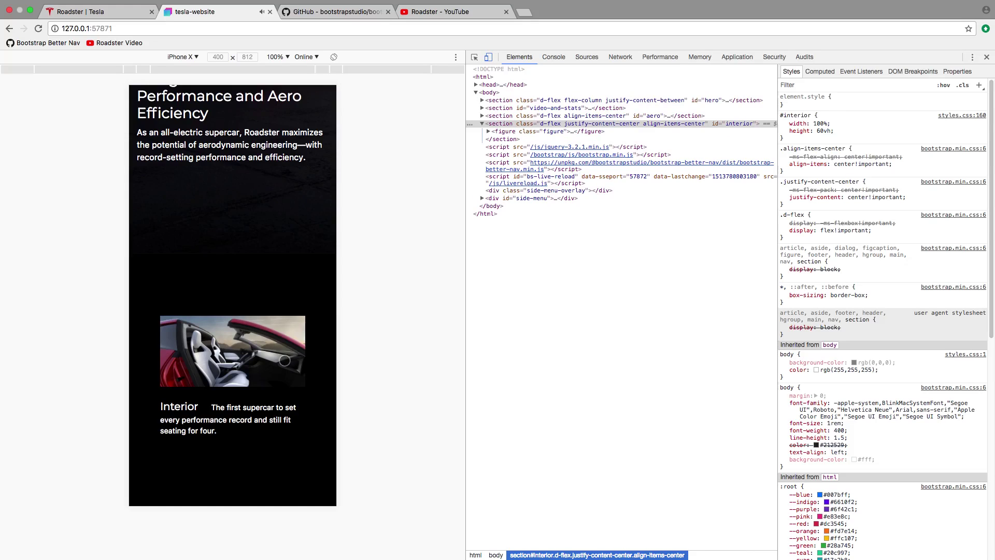
key("super+Tab")
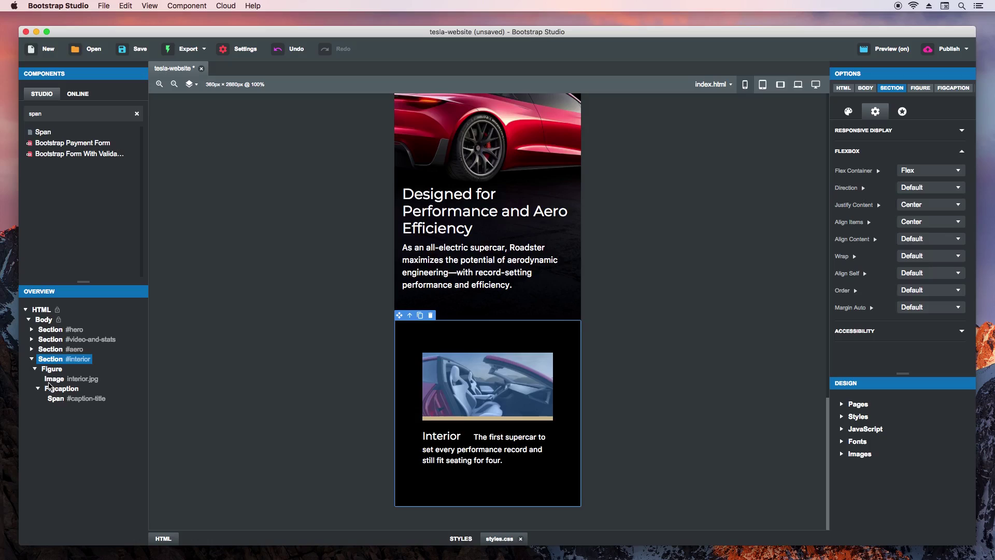
Step: Duplicate the #interior .figure style block and put the copy in a min-width: 768px media query
left_click(52, 369)
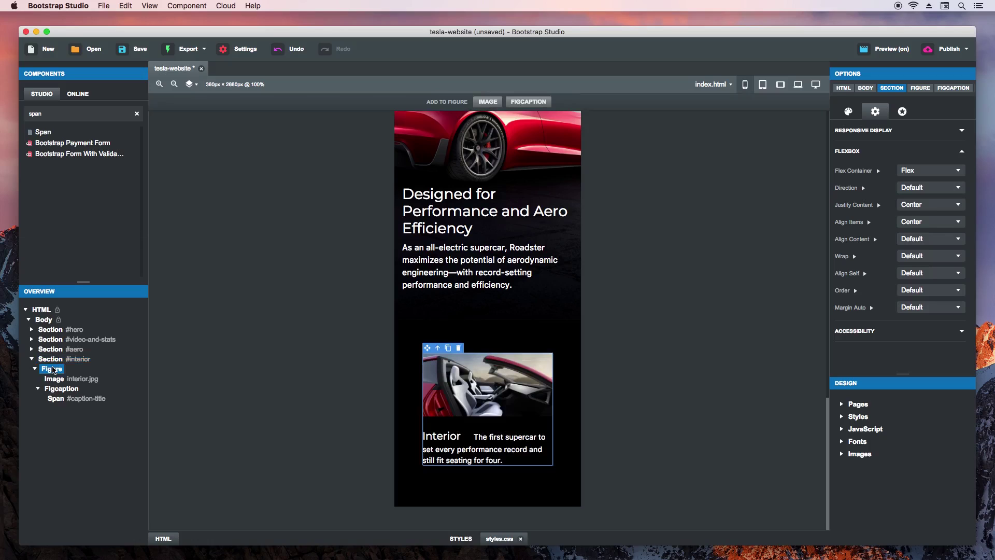
left_click(558, 543)
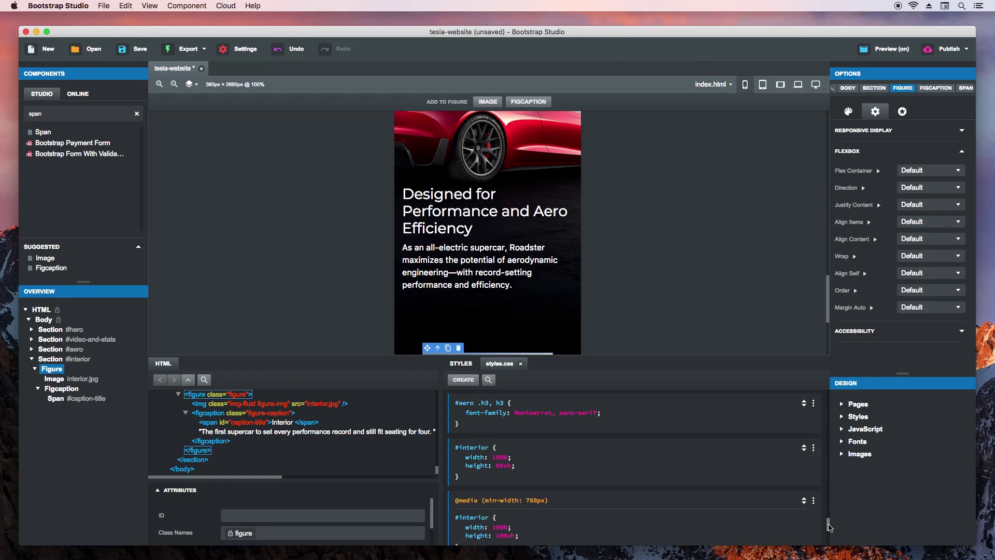
scroll(829, 527, "down", 5)
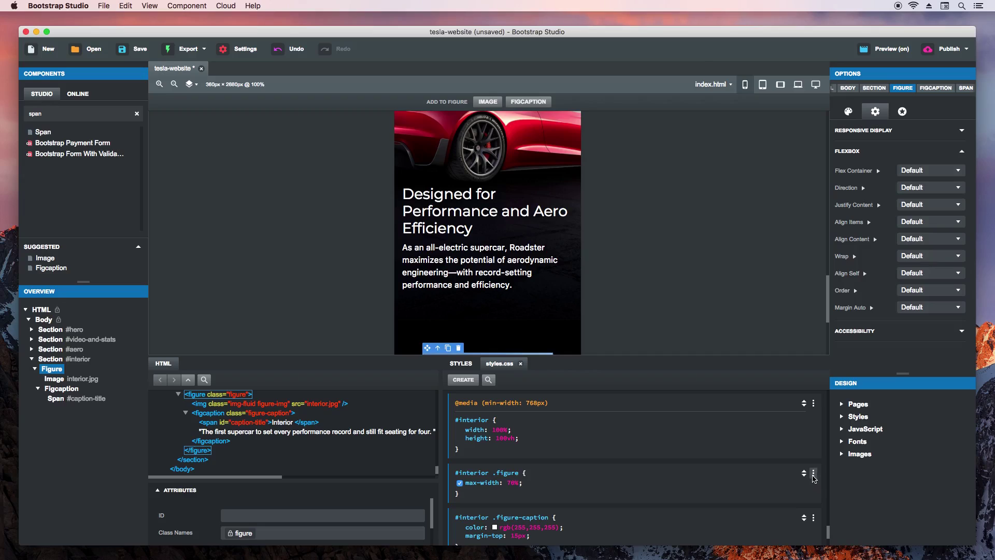
left_click(813, 477)
left_click(790, 506)
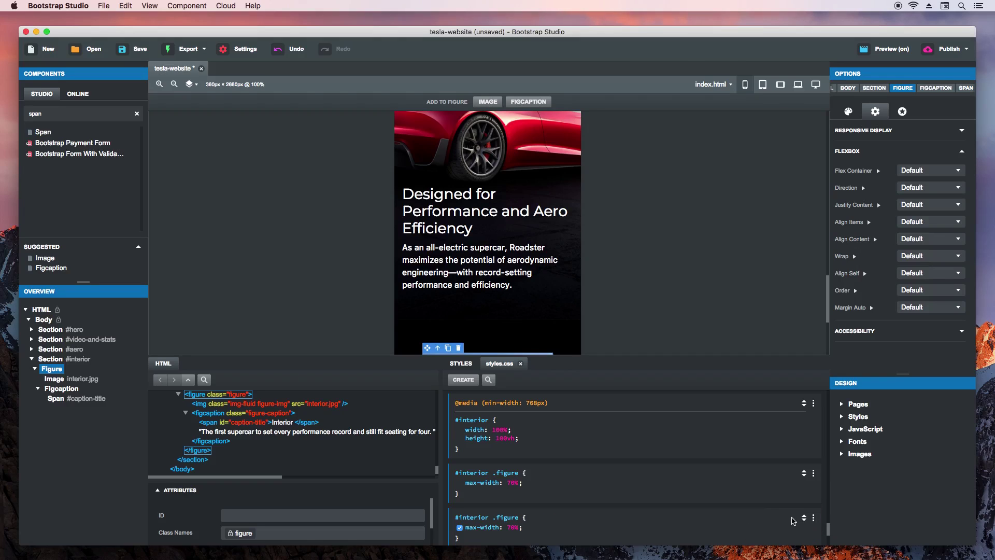
left_click(780, 89)
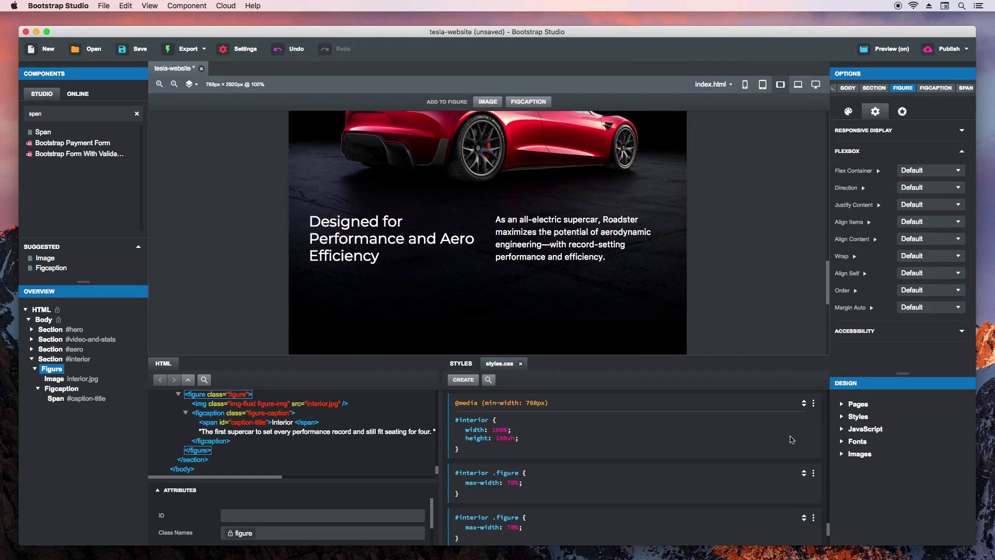
left_click(813, 517)
left_click(783, 490)
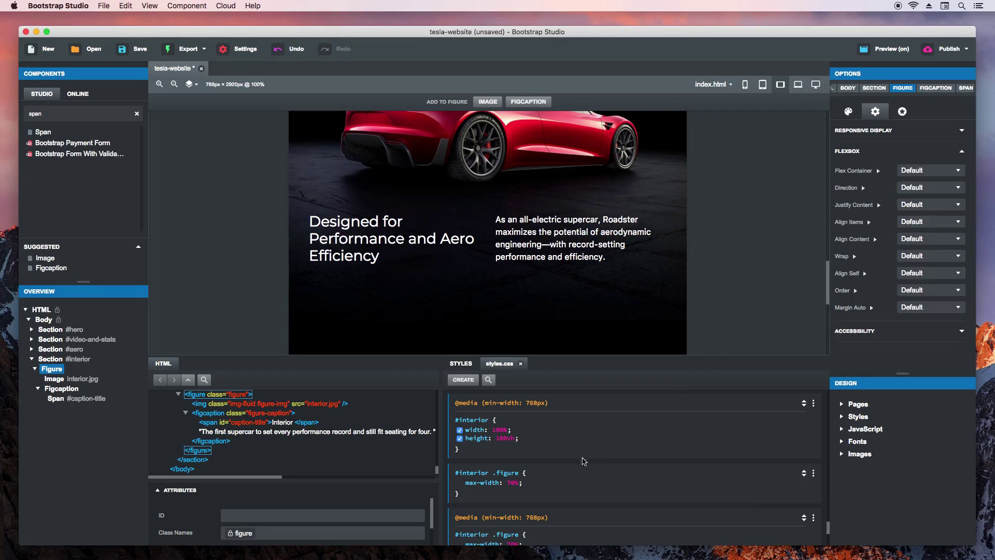
Step: Set the max-width to 90% in the base #interior .figure style block and check it in the 576px-wide page view
left_click(515, 483)
left_click(511, 485)
key("Return")
left_click(763, 84)
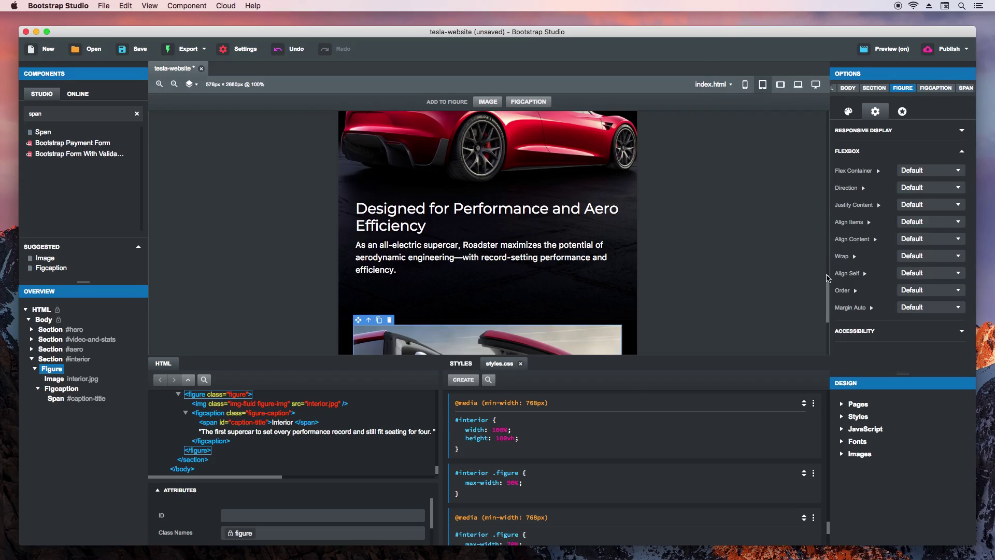
left_click_drag(827, 282, 828, 311)
left_click(760, 248)
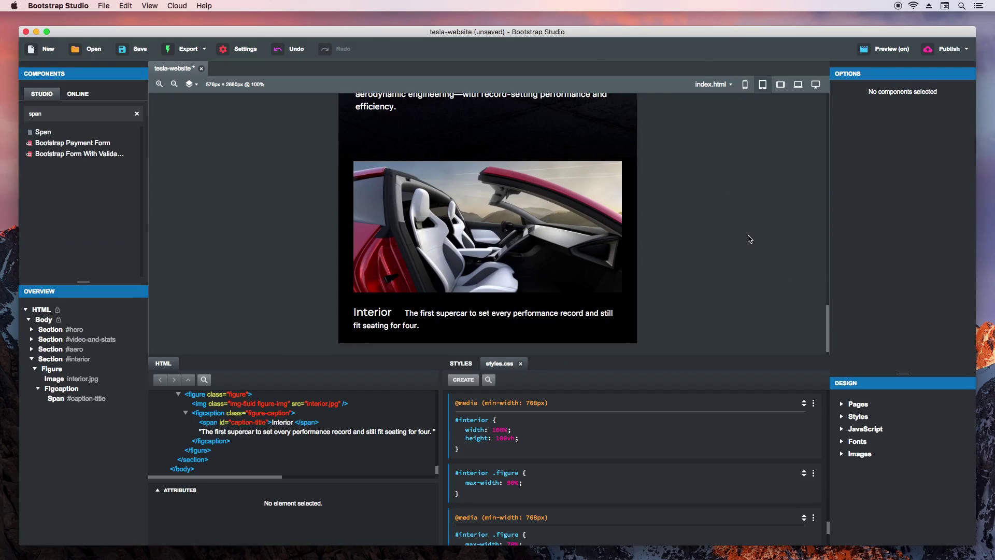
Step: Switch to Chrome, turn off the device view of the tesla-website preview, and narrow the page to check the Interior section
key("super+Tab")
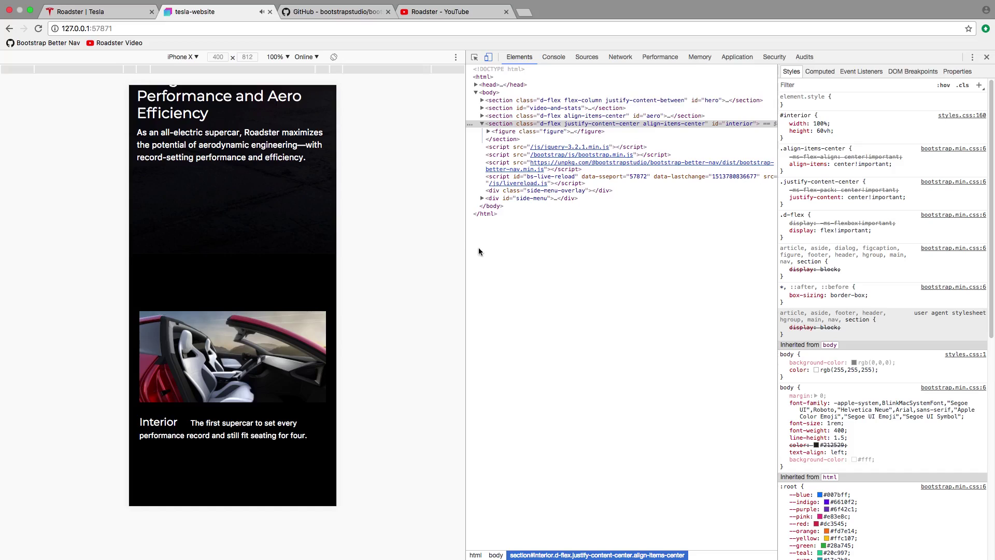
key("super+shift+m")
left_click_drag(466, 321, 359, 317)
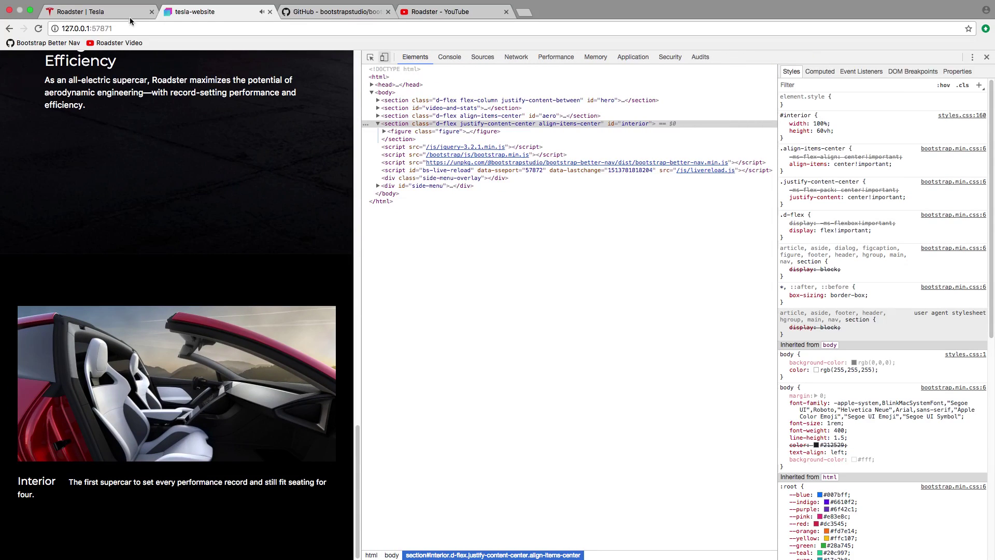
Step: Examine the section that follows Interior on the original Tesla Roadster page, down to the Glass Roof text
left_click(123, 12)
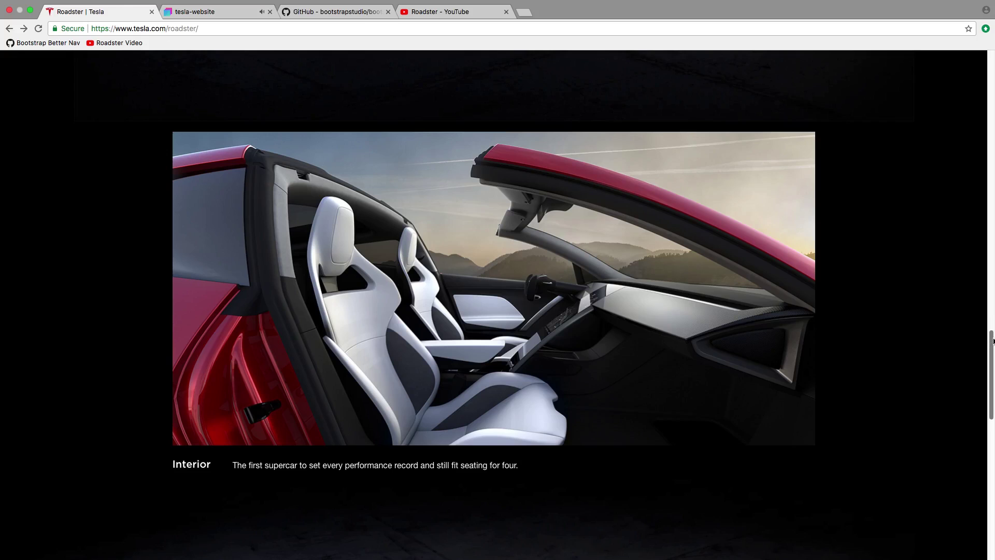
scroll(982, 335, "down", 6)
scroll(978, 400, "down", 5)
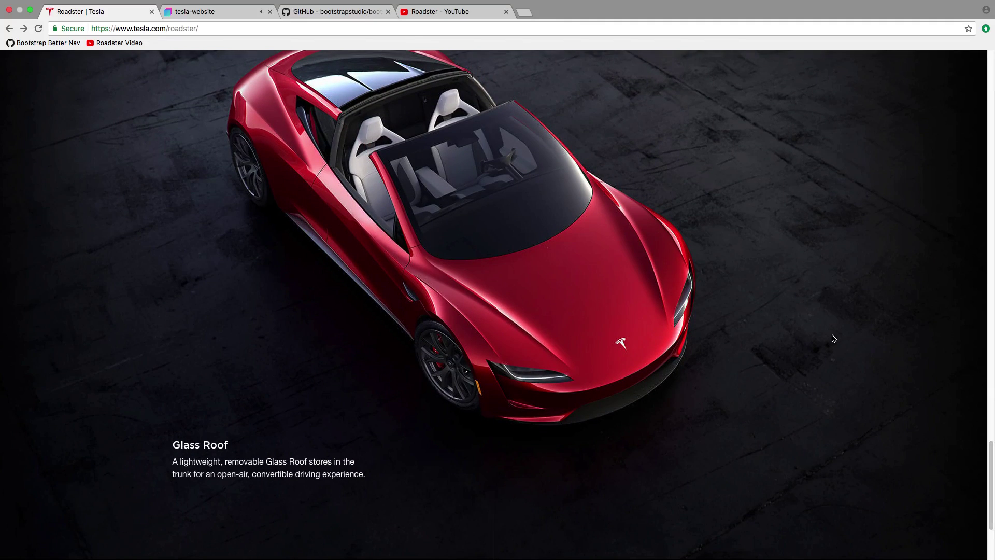
Step: Switch to Bootstrap Studio, add a Section component after the #interior section, and give it the ID topview
key("super+Tab")
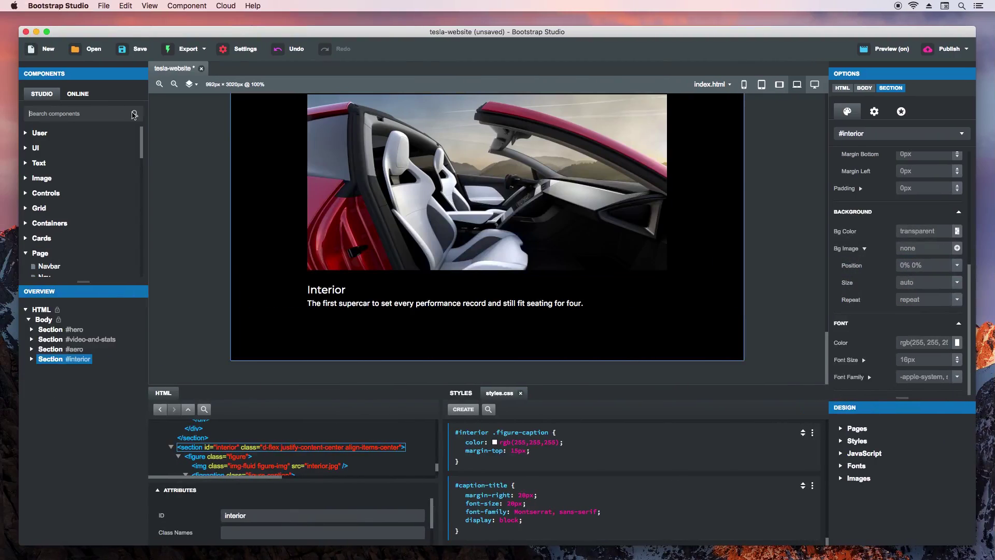
type("section")
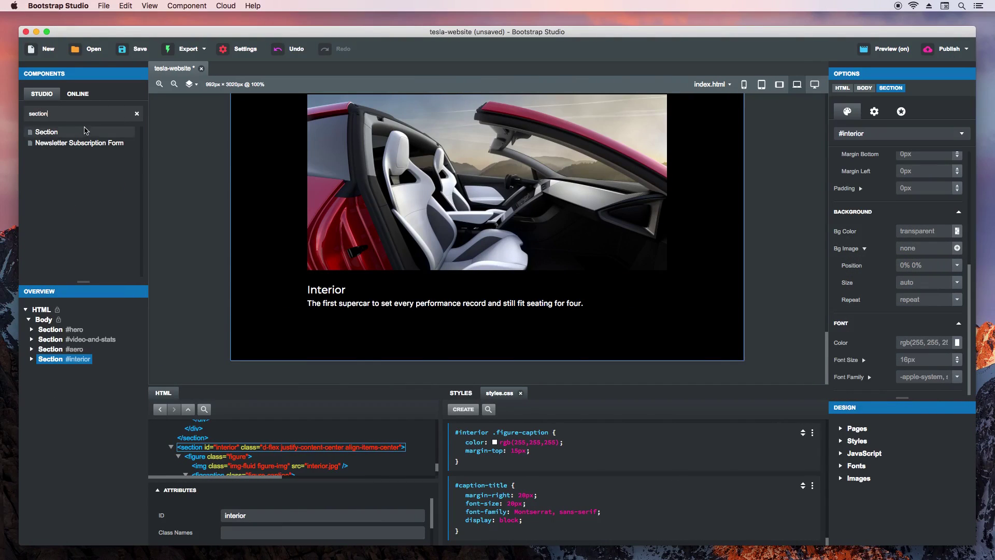
left_click_drag(76, 330, 59, 377)
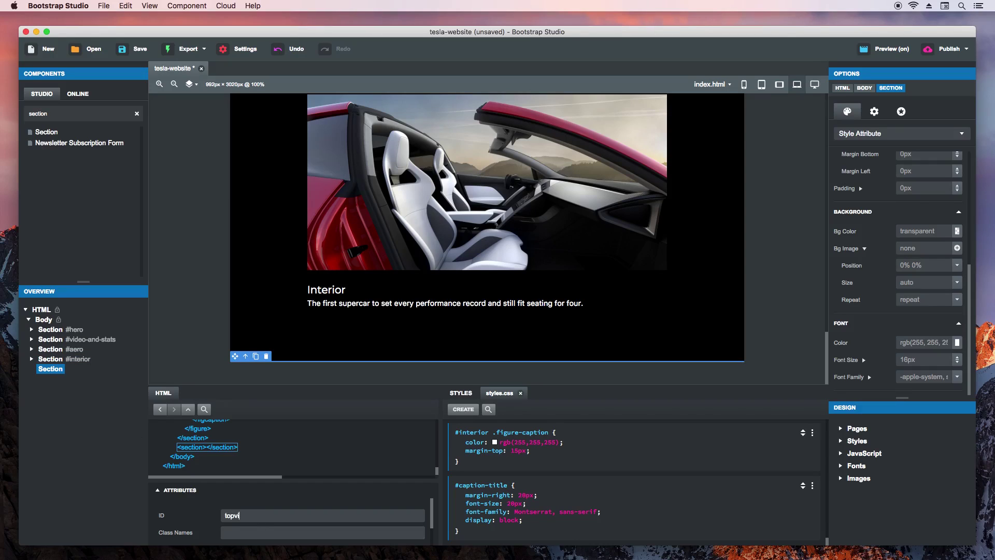
type("topview")
key("Return")
Step: Create a #topview style block and set its width to 100% and its height to 120vh
left_click(462, 410)
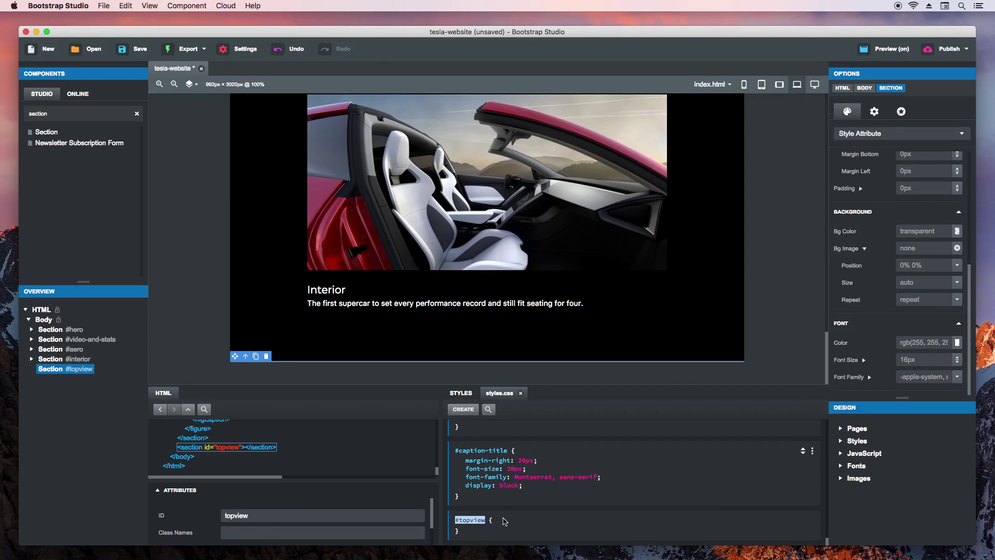
left_click(853, 136)
left_click(860, 156)
left_click_drag(967, 283, 967, 208)
type("1")
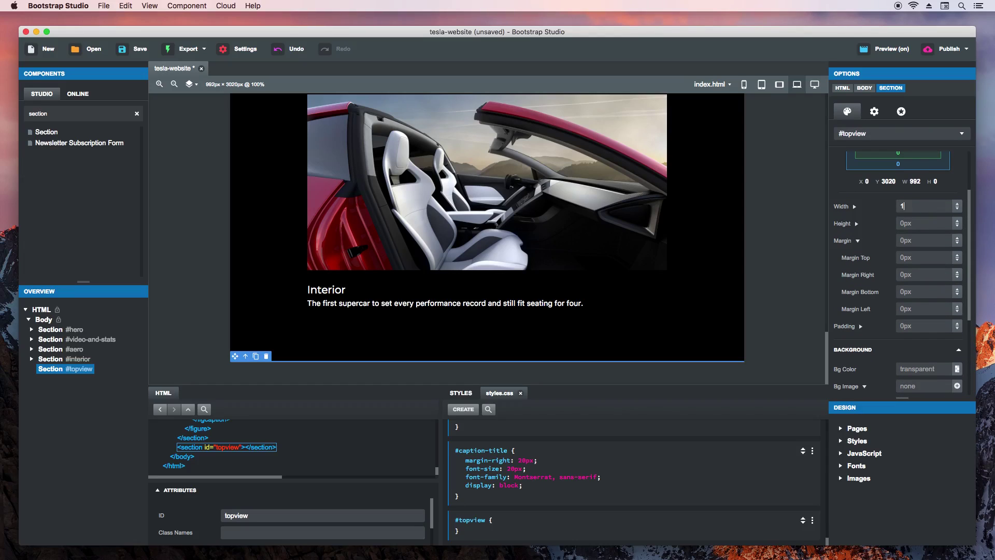
type("00%")
type("120vh")
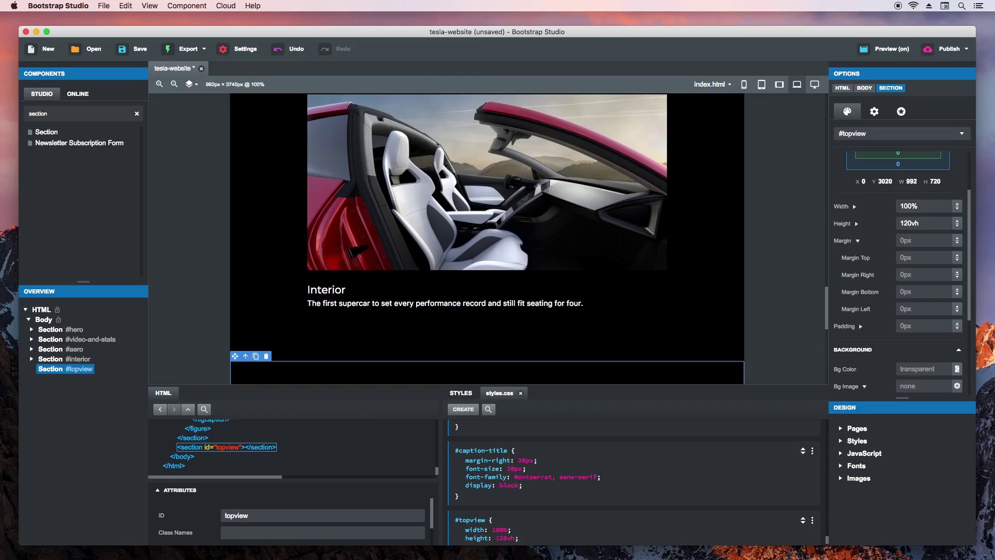
left_click_drag(826, 296, 827, 337)
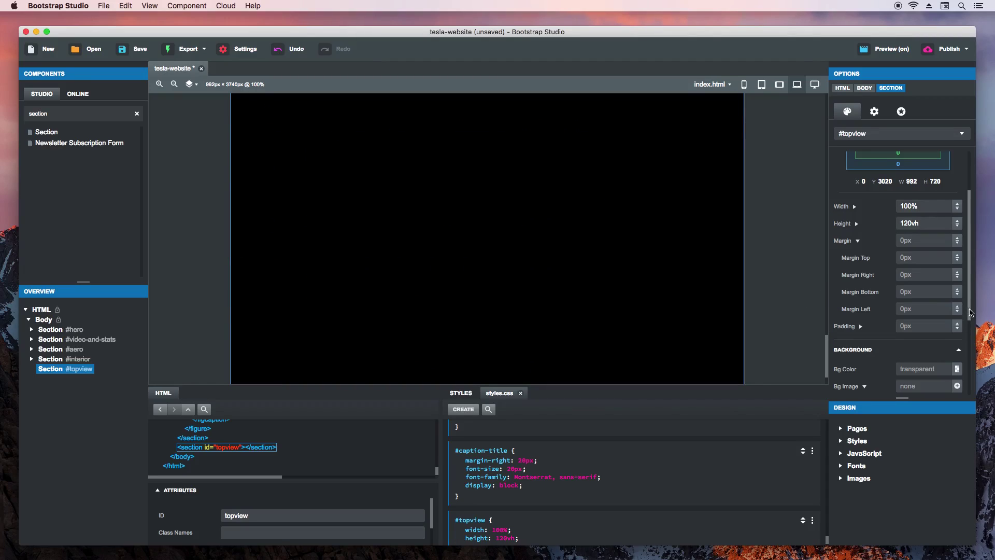
scroll(970, 314, "down", 4)
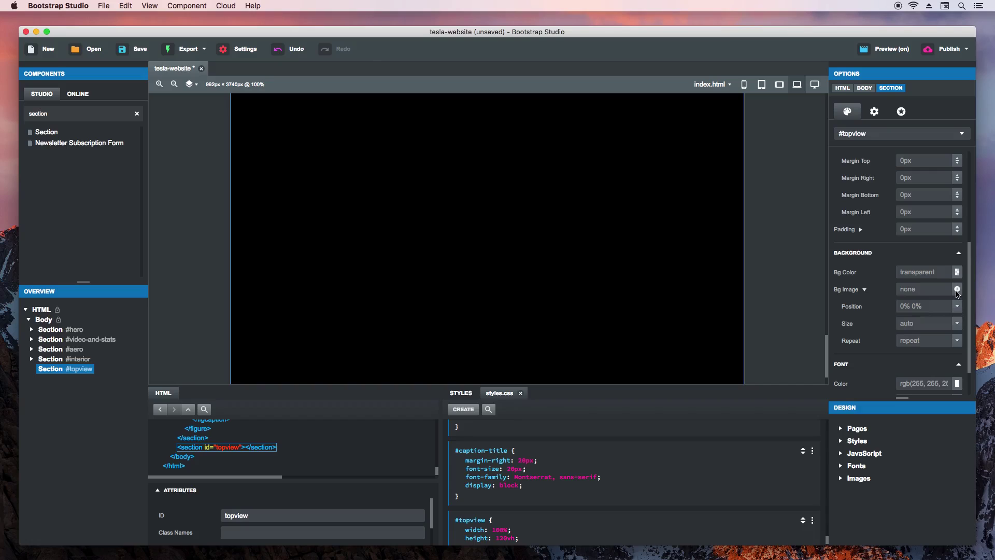
Step: Set top.jpg as the background image of the #topview style block
left_click(957, 289)
left_click(420, 362)
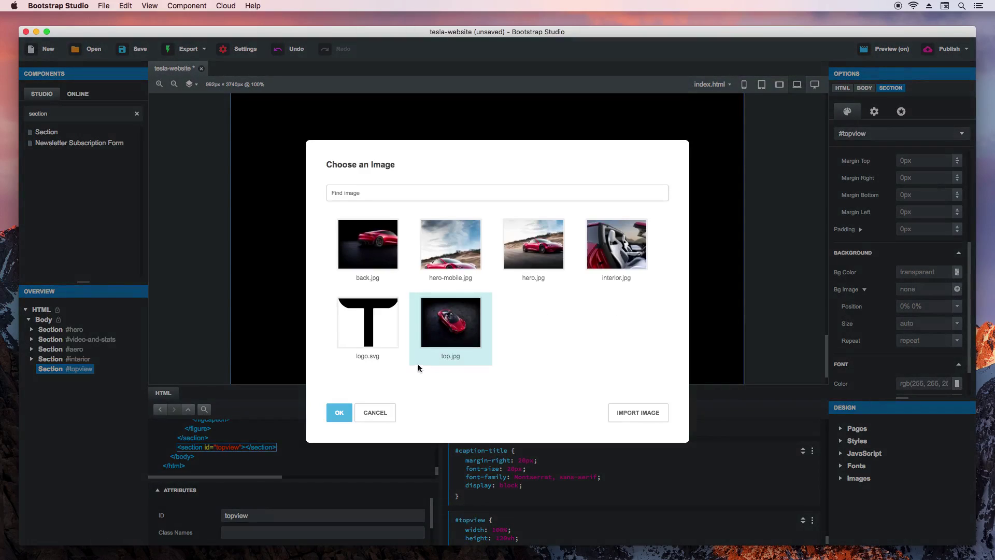
left_click(346, 414)
Step: Set the #topview background position to center, its size to cover, and its repeat to no-repeat
left_click(957, 307)
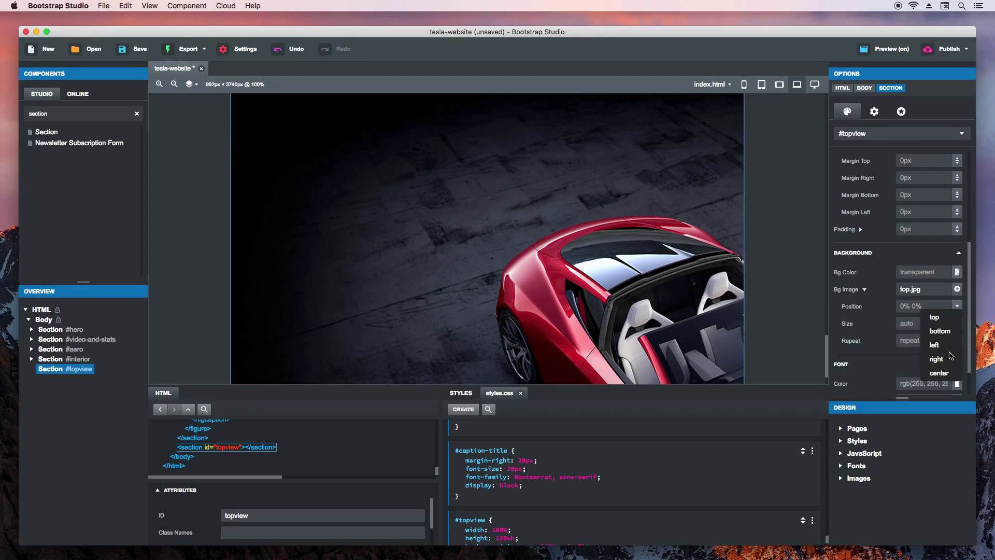
left_click(939, 373)
left_click(957, 323)
left_click(952, 341)
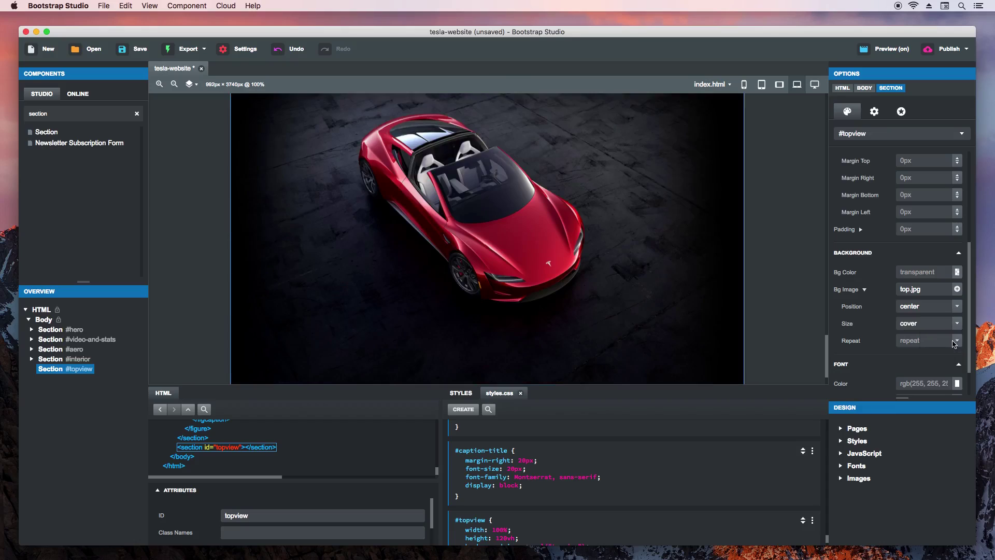
left_click(957, 340)
left_click(936, 426)
left_click(782, 275)
scroll(826, 363, "up", 3)
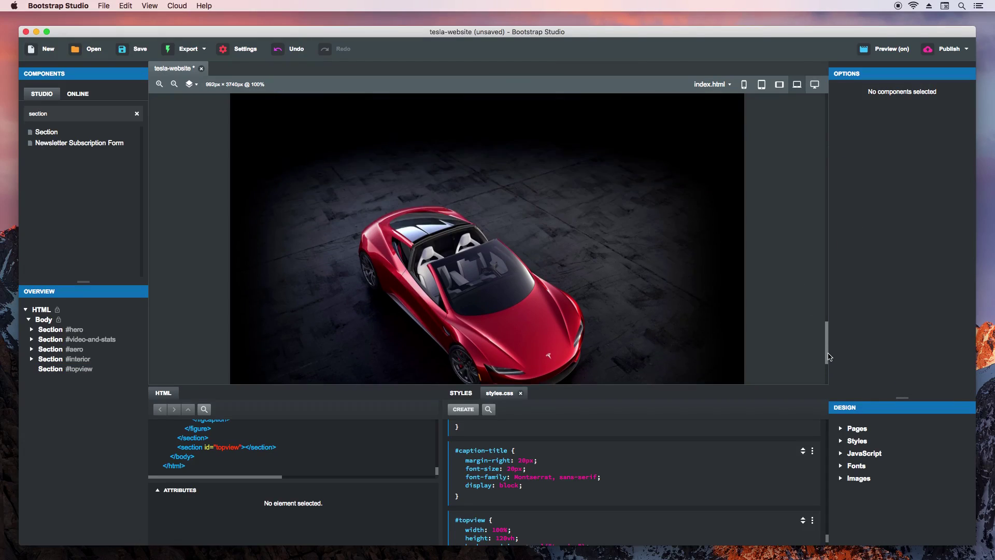
Step: Add a Container to the #topview section, with a row and a column inside it
double_click(43, 114)
type("cont")
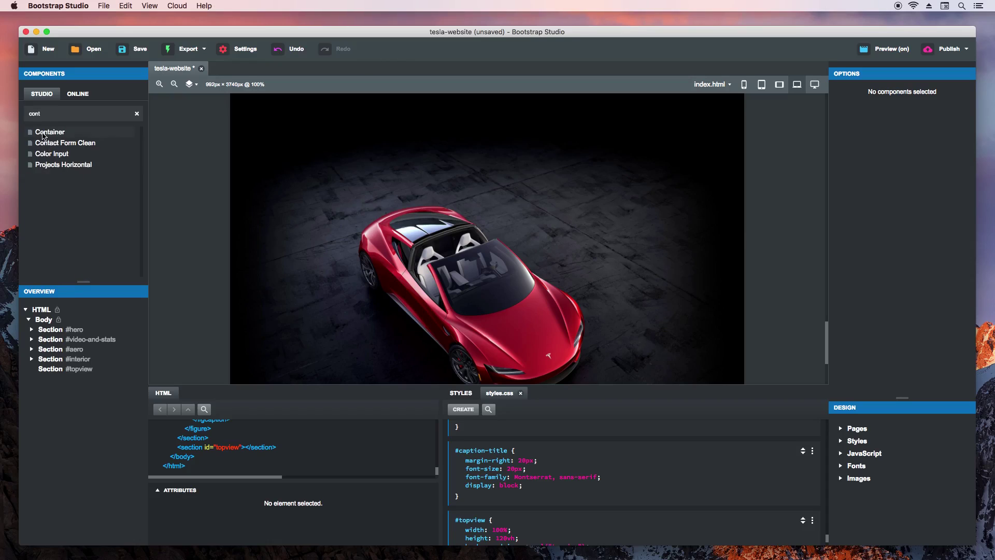
left_click_drag(43, 136, 70, 370)
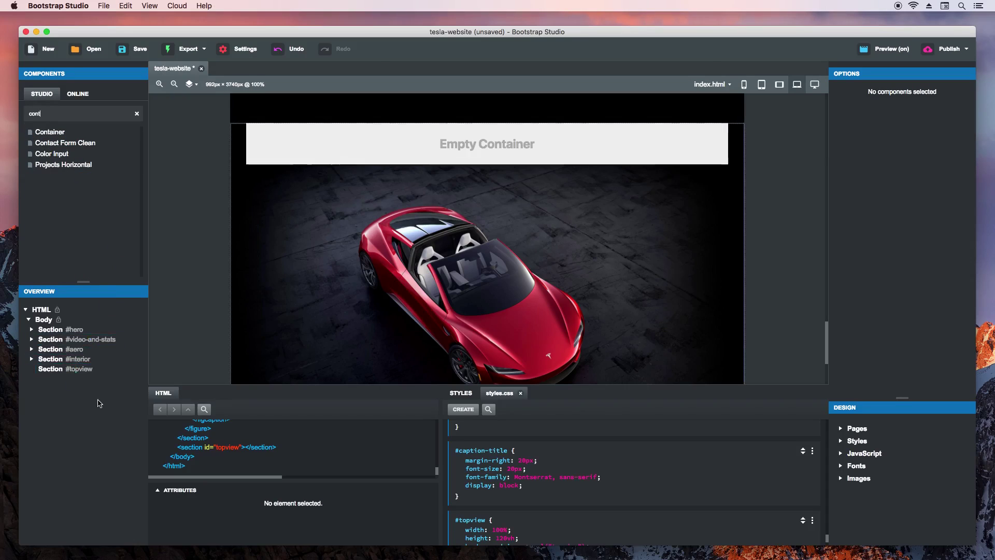
left_click(422, 147)
left_click(517, 102)
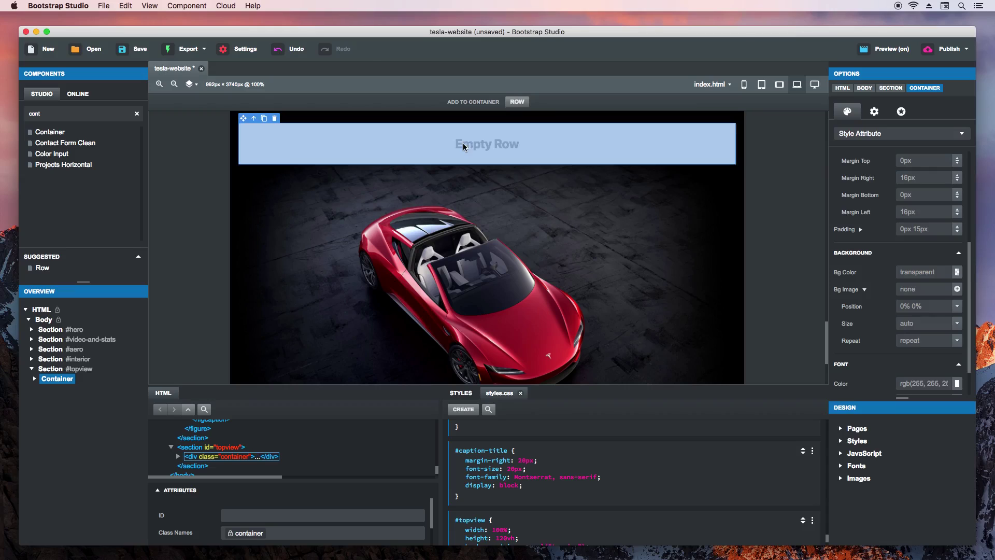
left_click(476, 102)
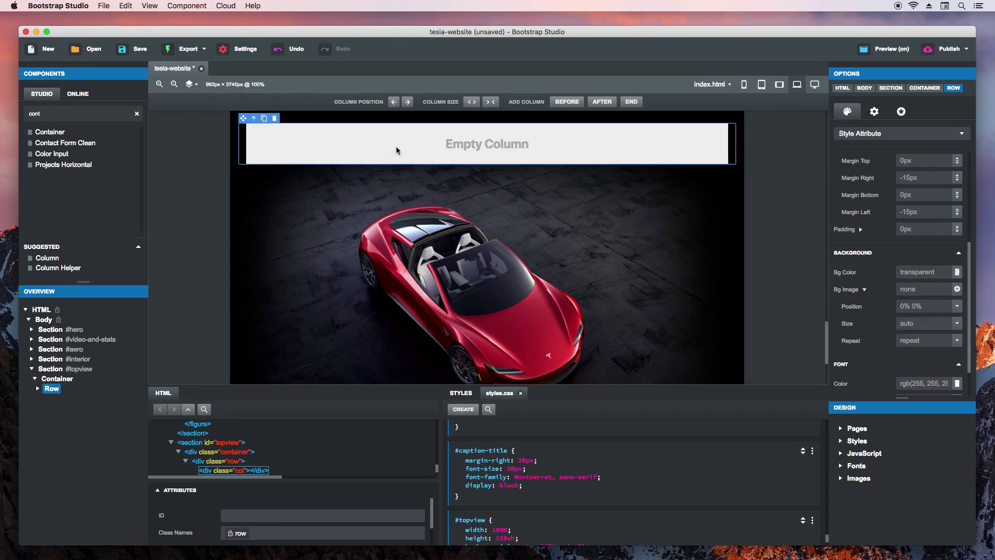
Step: Add a Heading to the empty column in #topview, change its text to Glass Roof, and make it an H4
type("h")
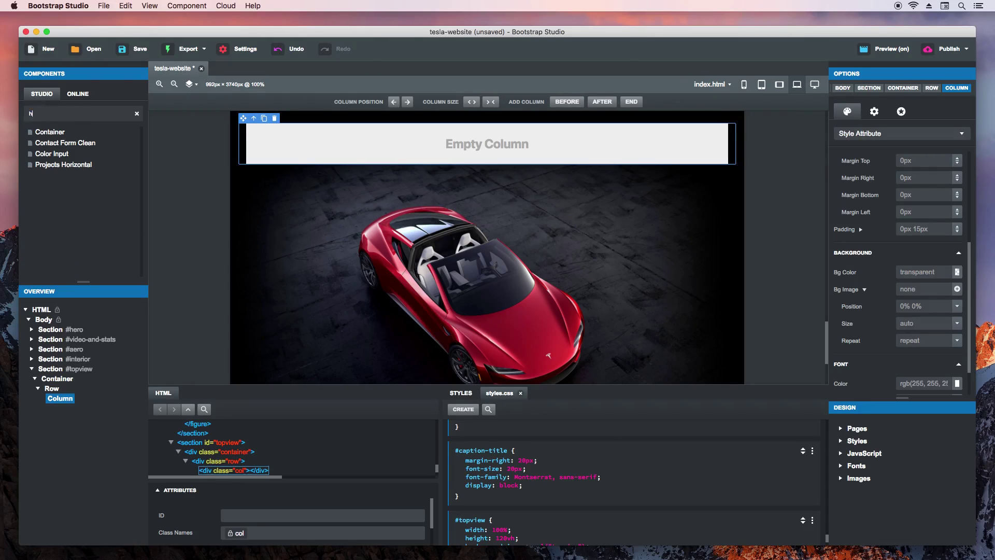
type("eading")
left_click_drag(48, 132, 297, 145)
double_click(285, 136)
type("G")
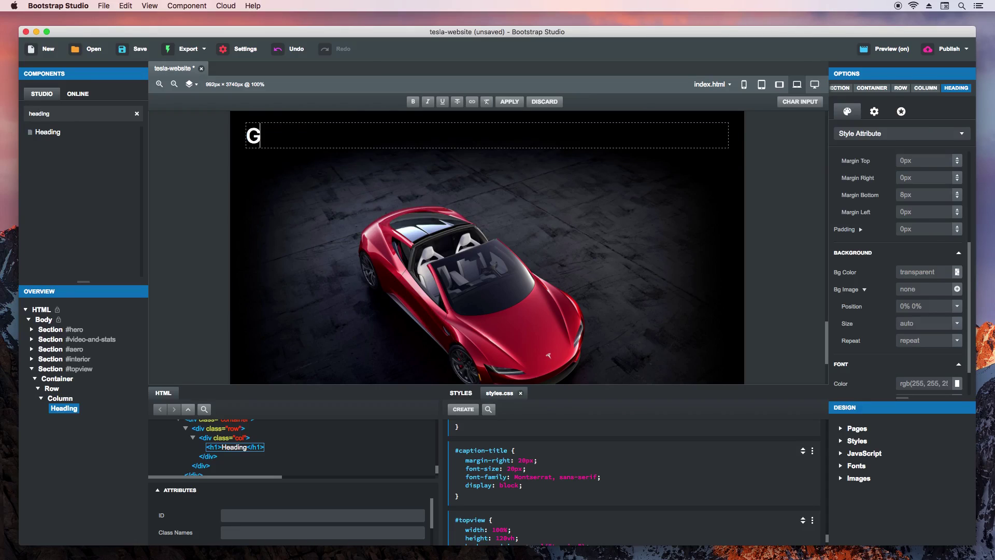
type("lass Roof")
key("Return")
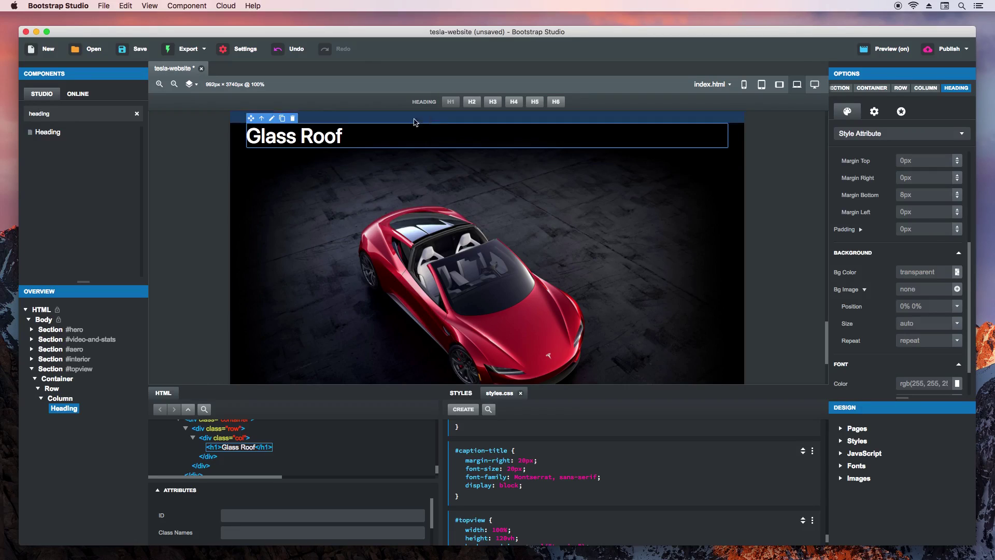
left_click(513, 101)
Step: Add a Paragraph component below the Glass Roof heading in the same column
left_click(76, 119)
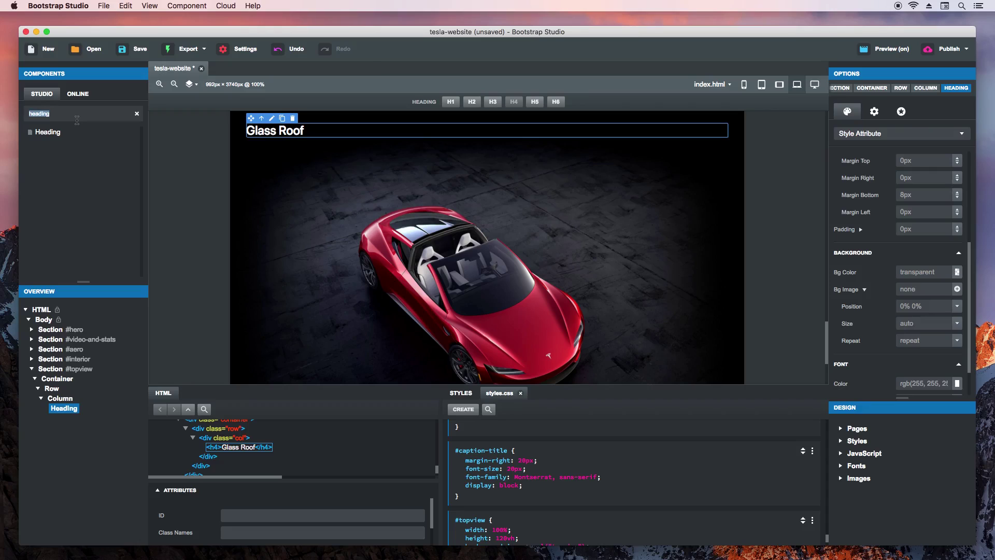
type("para")
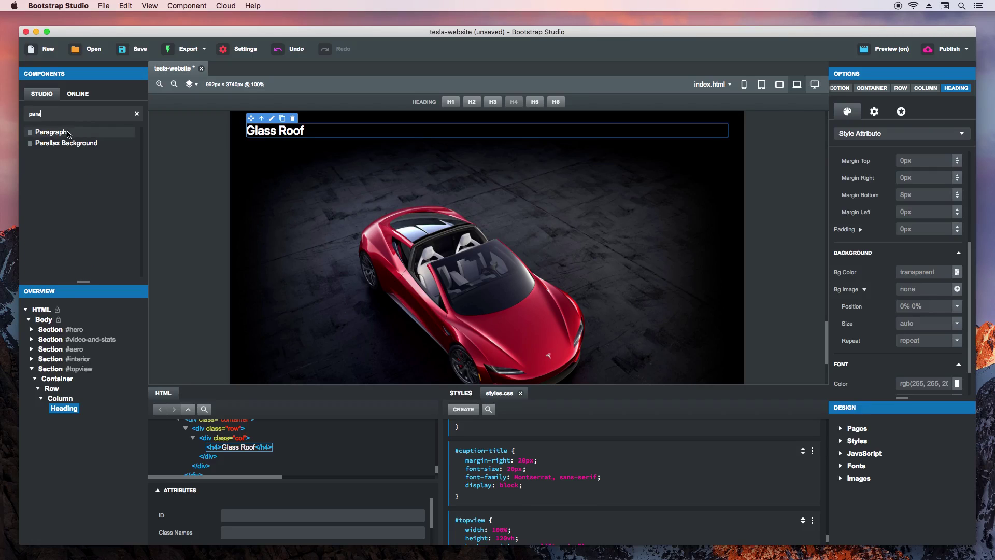
left_click_drag(70, 132, 65, 415)
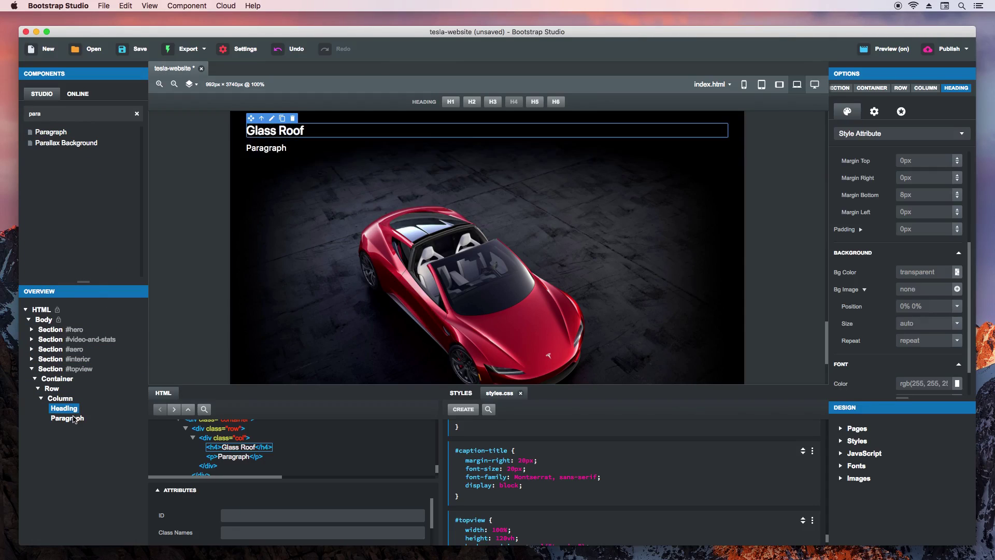
Step: Switch to Chrome, copy the Glass Roof description from the Tesla Roadster page, and paste it into the new paragraph in Bootstrap Studio
key("super+Tab")
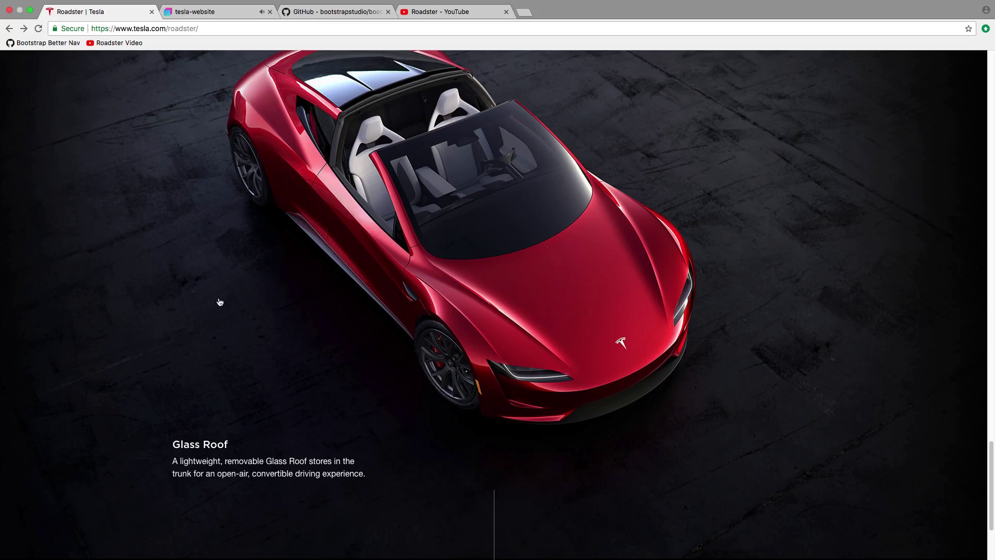
left_click_drag(365, 473, 179, 455)
key("super+c")
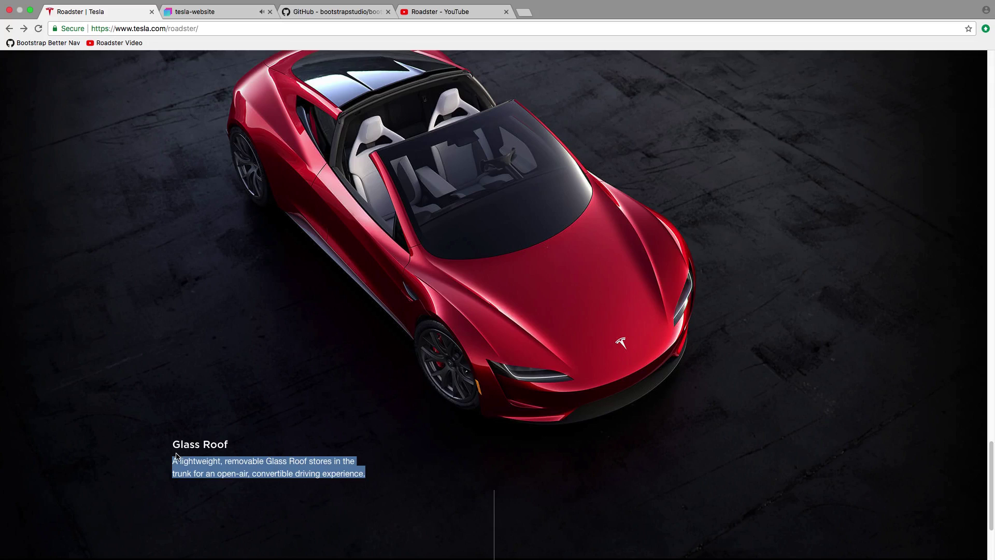
key("super+Tab")
double_click(270, 149)
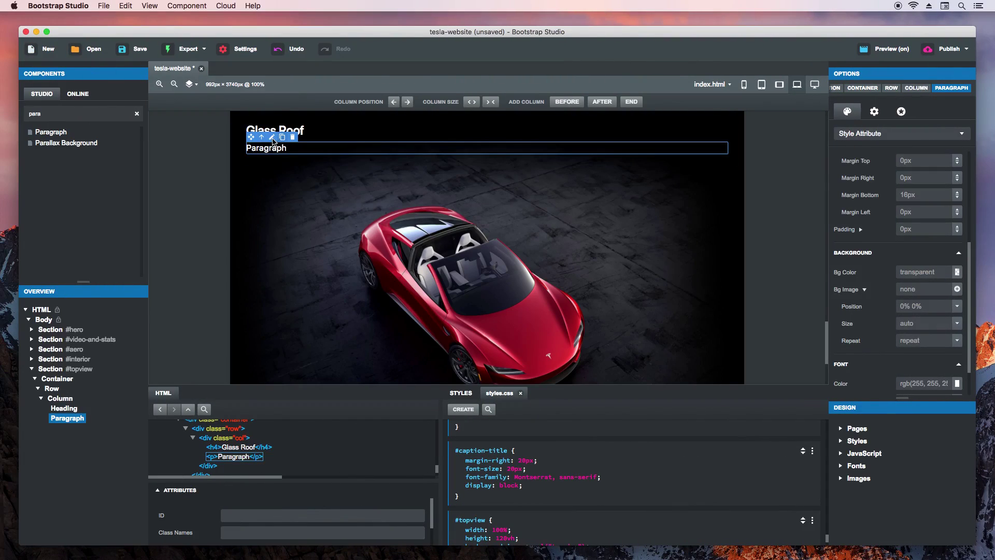
key("super+v")
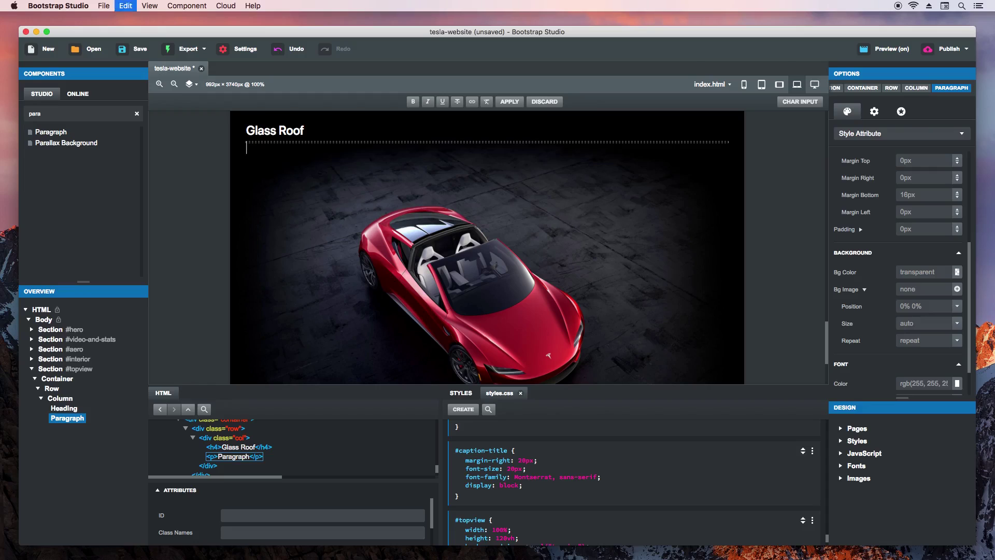
left_click(477, 256)
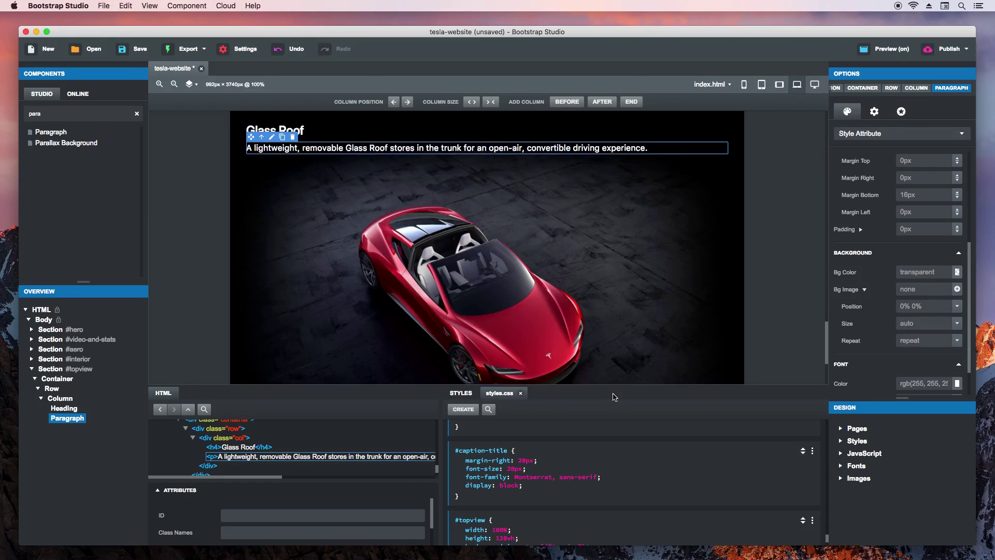
Step: Make the #topview section a Flex container and set its Align Items to End, after trying Center
left_click(614, 395)
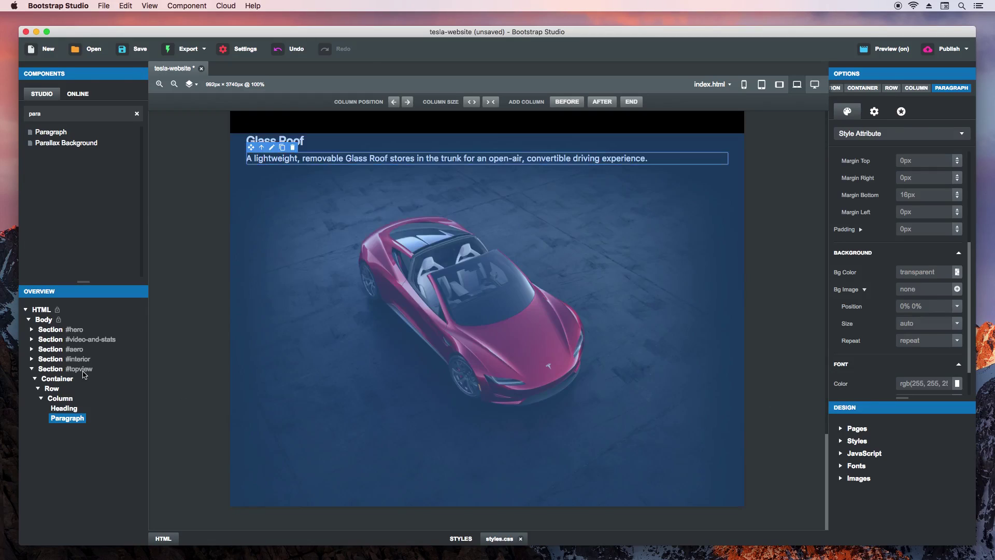
left_click(82, 370)
left_click(874, 112)
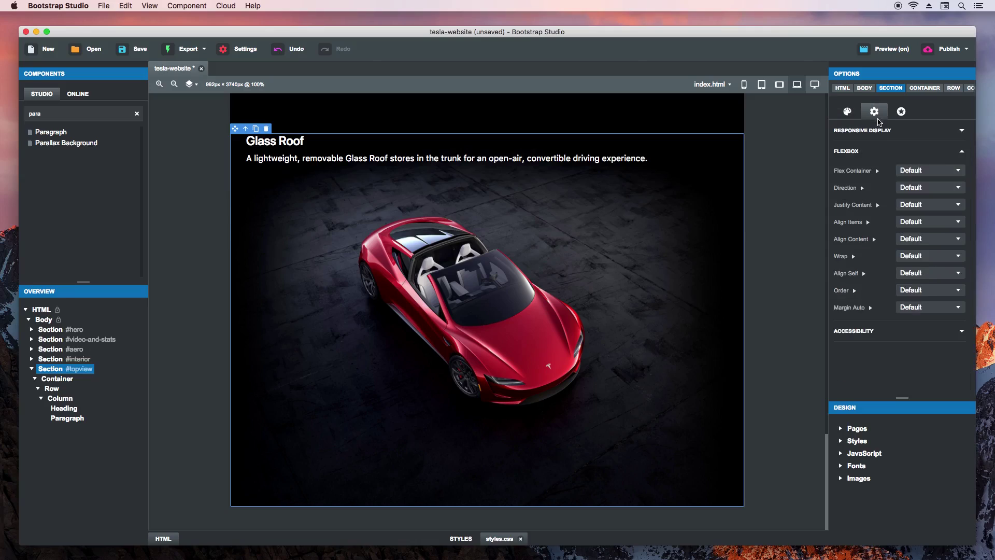
left_click(928, 170)
left_click(908, 178)
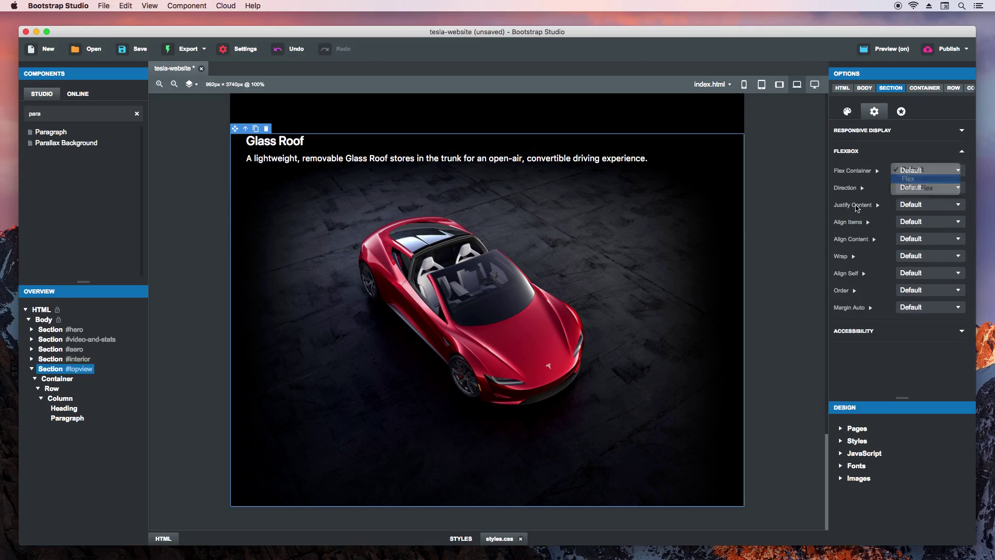
left_click(912, 222)
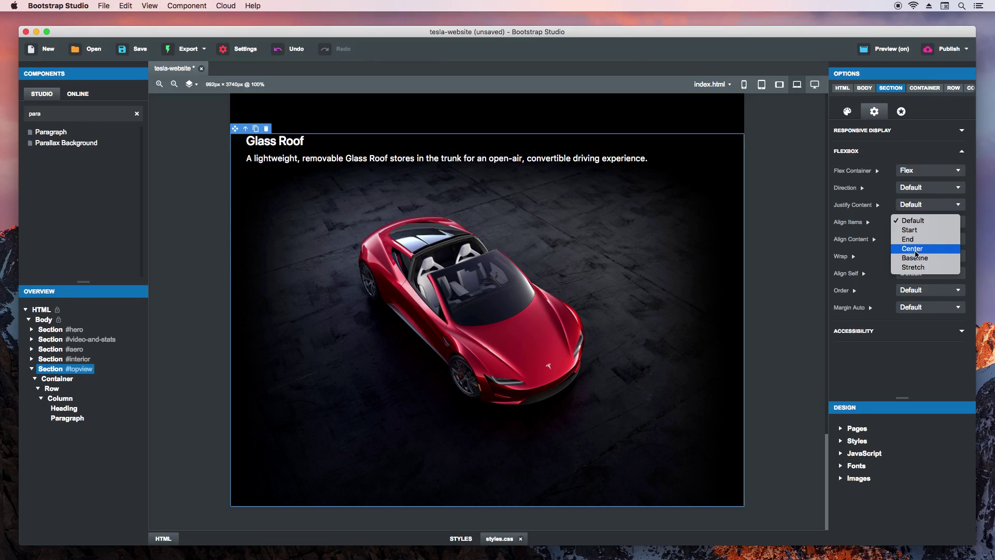
left_click(914, 249)
left_click(915, 222)
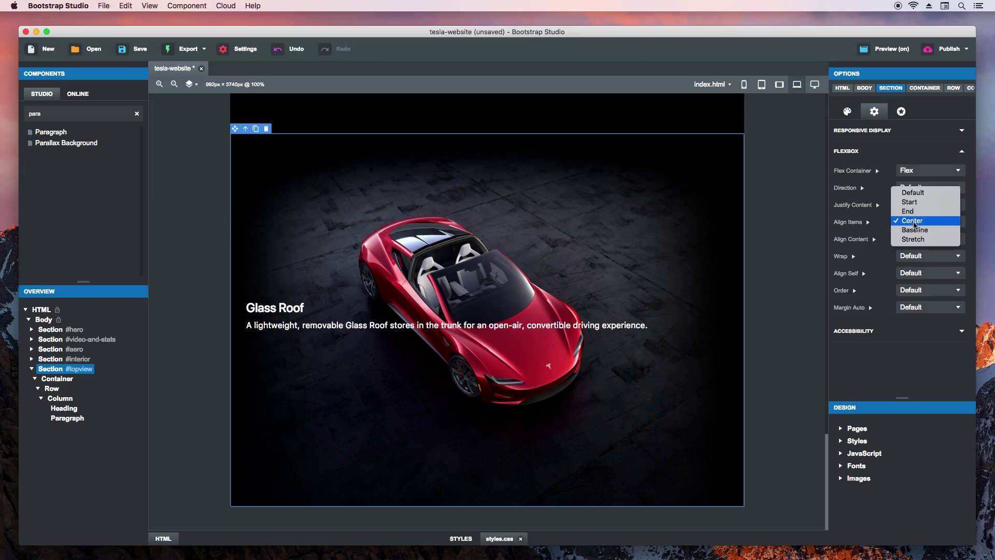
left_click(915, 212)
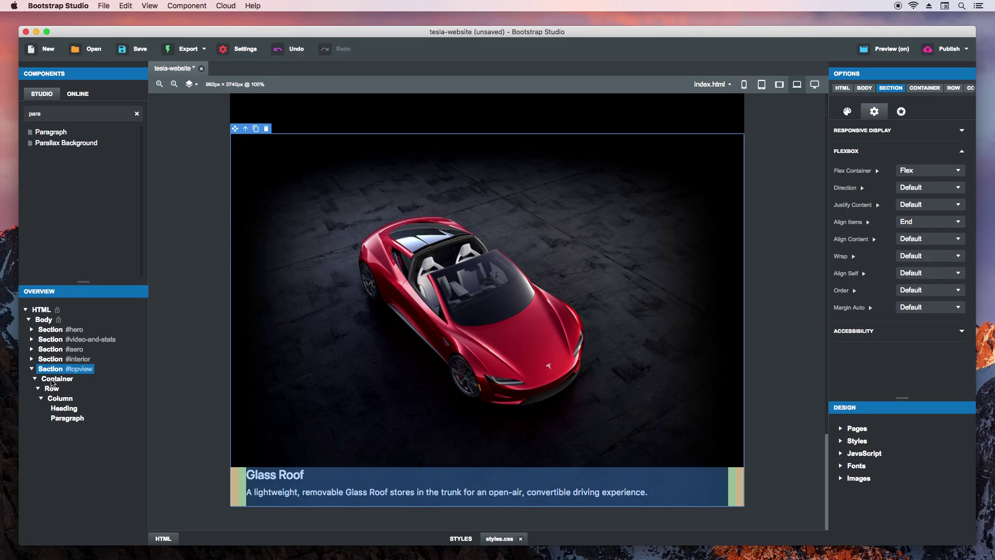
Step: Create a #topview .container style block for the container inside the #topview section
left_click(54, 379)
left_click(559, 539)
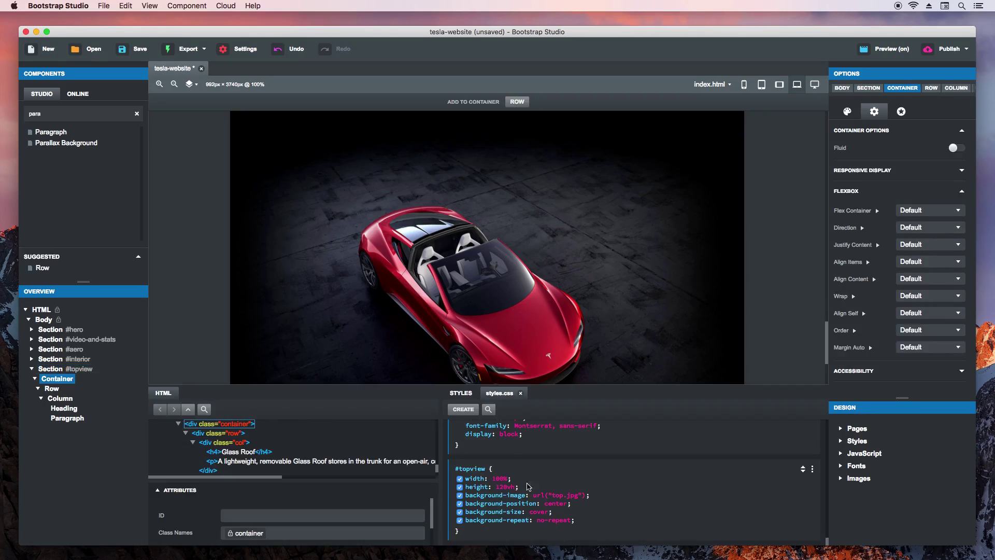
left_click(462, 410)
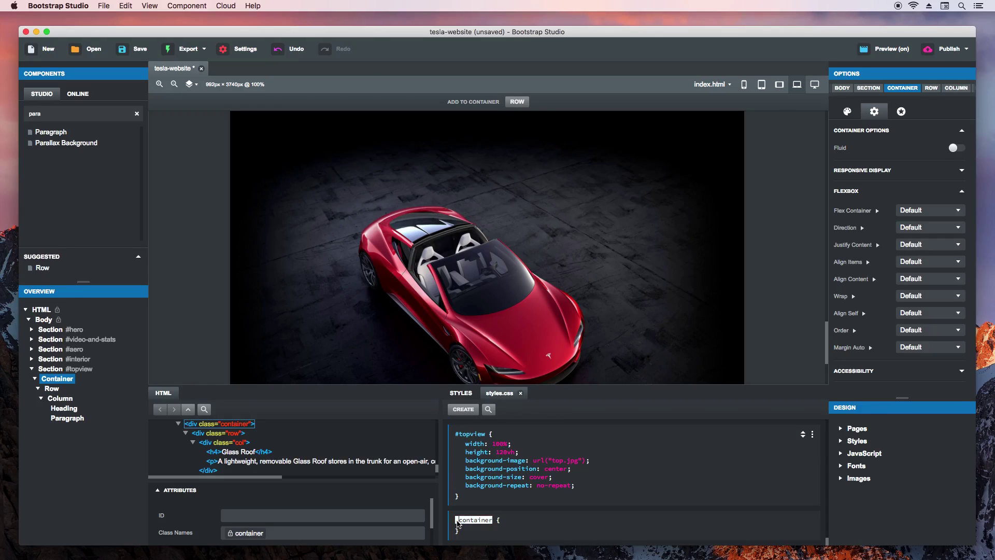
key("Left")
type("#topview")
key("Return")
key("Escape")
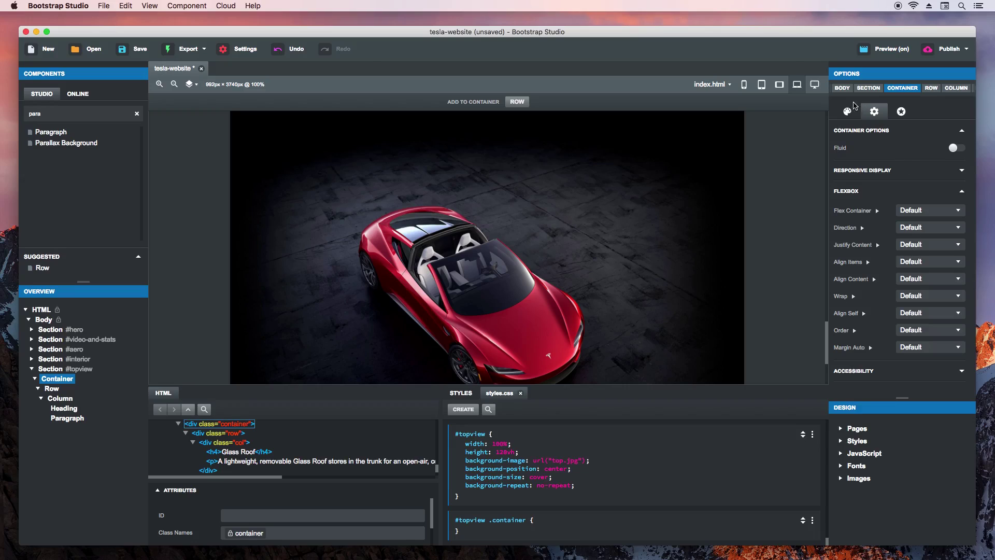
Step: Set the bottom margin of the #topview .container style block to 150px
left_click(848, 111)
left_click(854, 135)
left_click(856, 165)
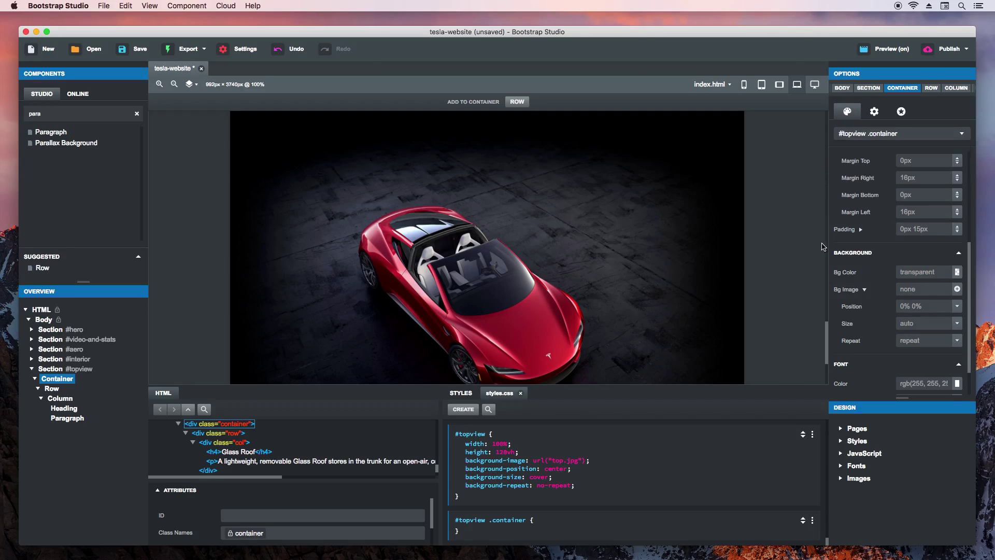
left_click_drag(828, 344, 828, 361)
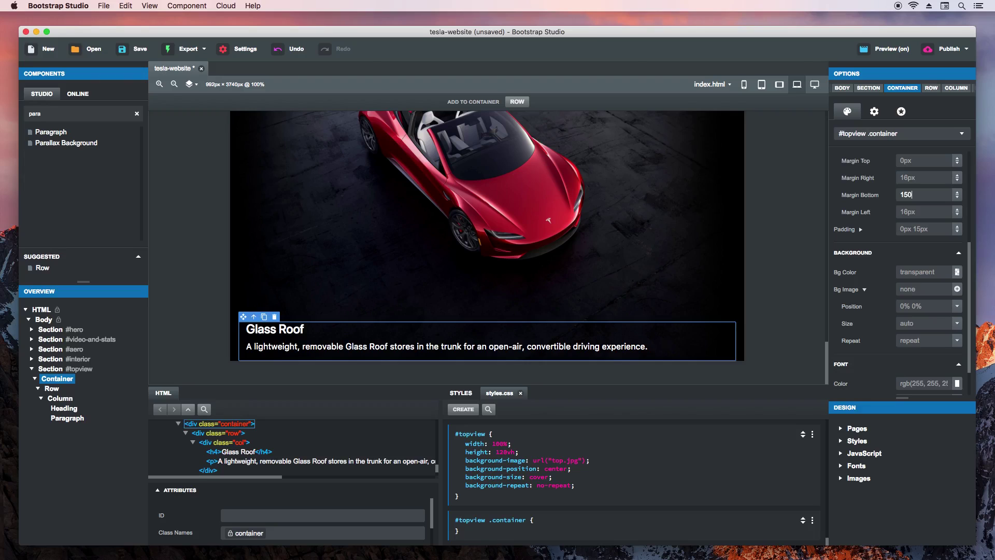
key("Return")
left_click(800, 235)
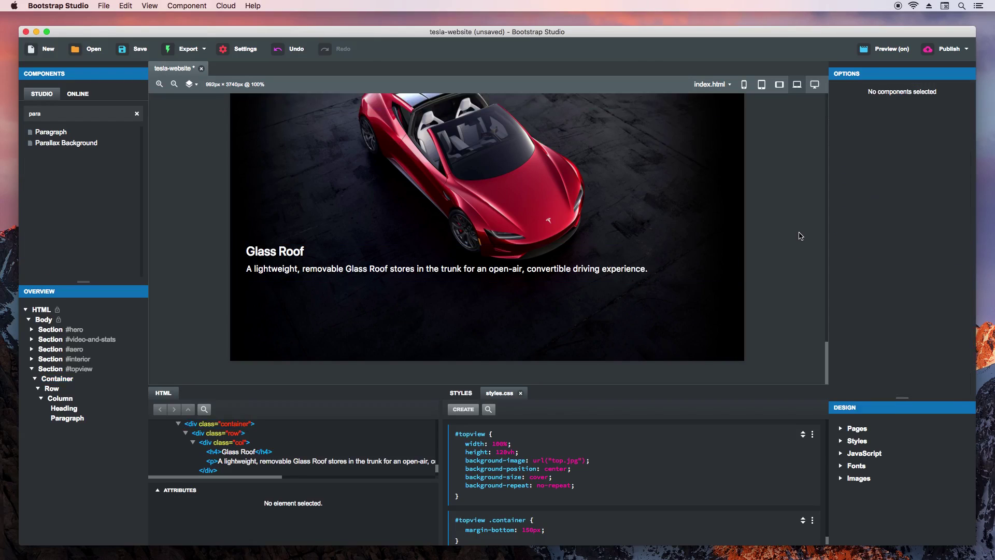
Step: Switch to Chrome and check the Glass Roof section in the tesla-website preview against the original page
key("ctrl+Right")
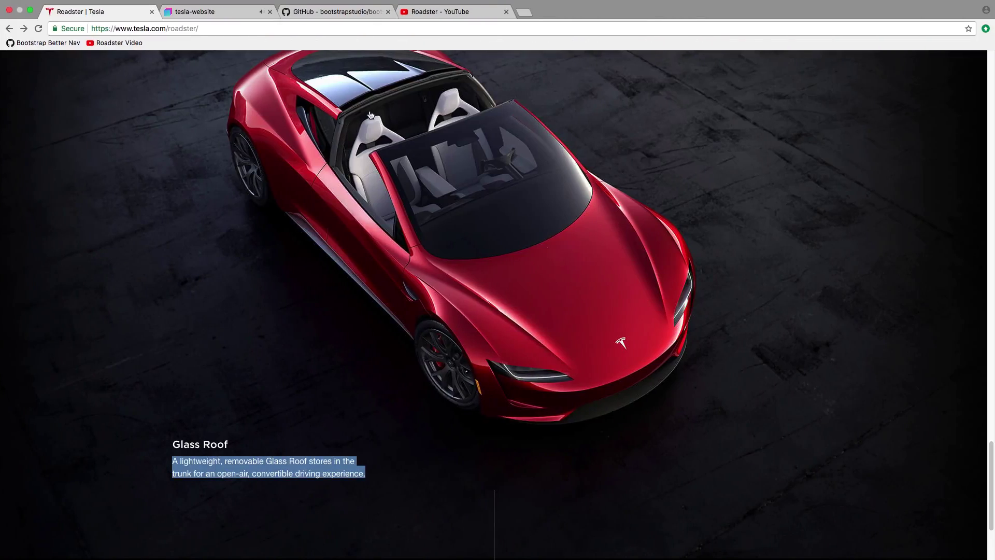
left_click(236, 14)
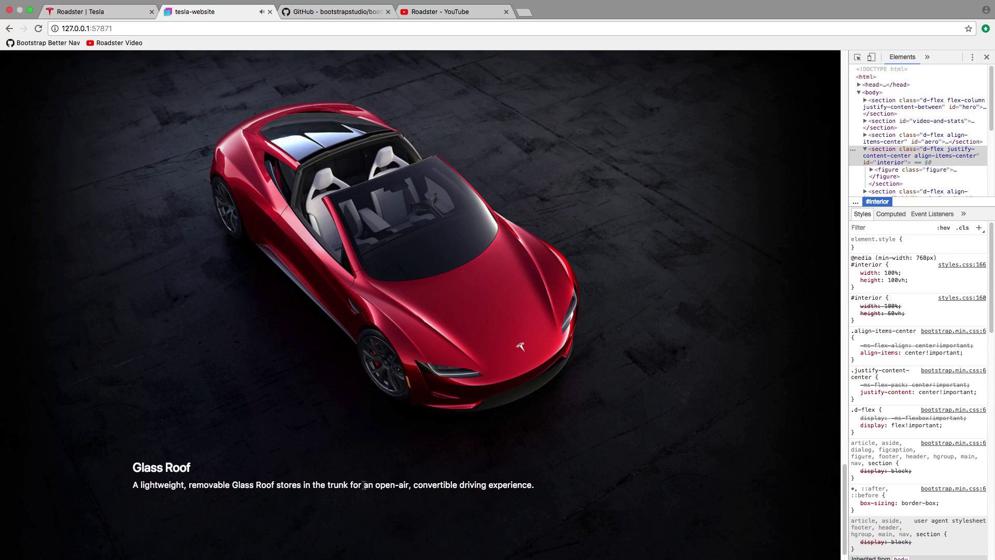
Step: Switch to Bootstrap Studio and set the LG width of the #topview section's column to 5
key("super+Tab")
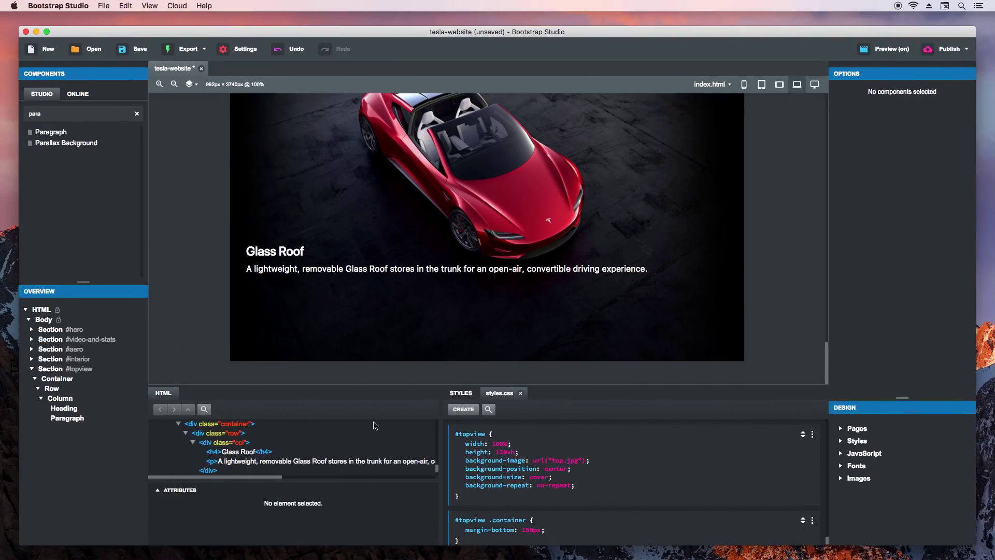
left_click(60, 398)
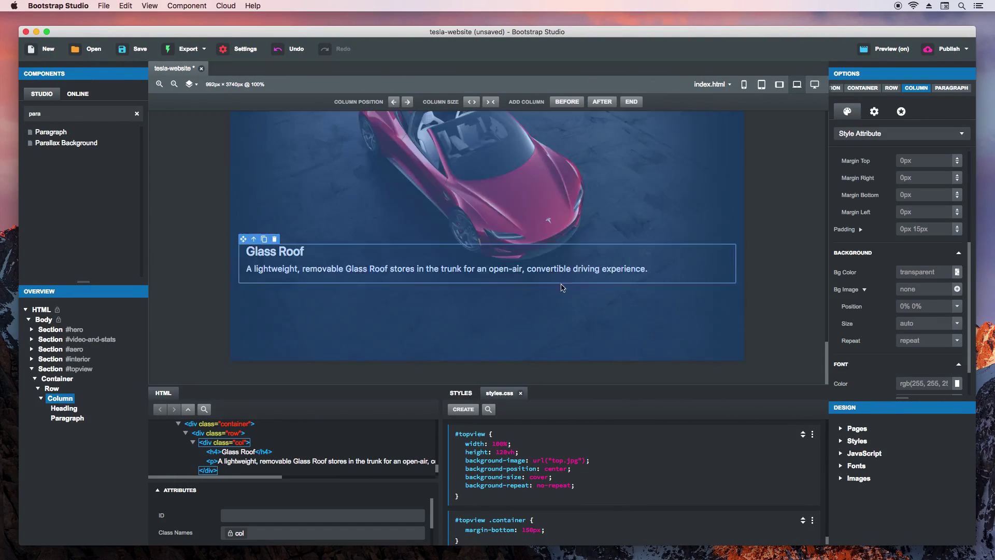
left_click(873, 112)
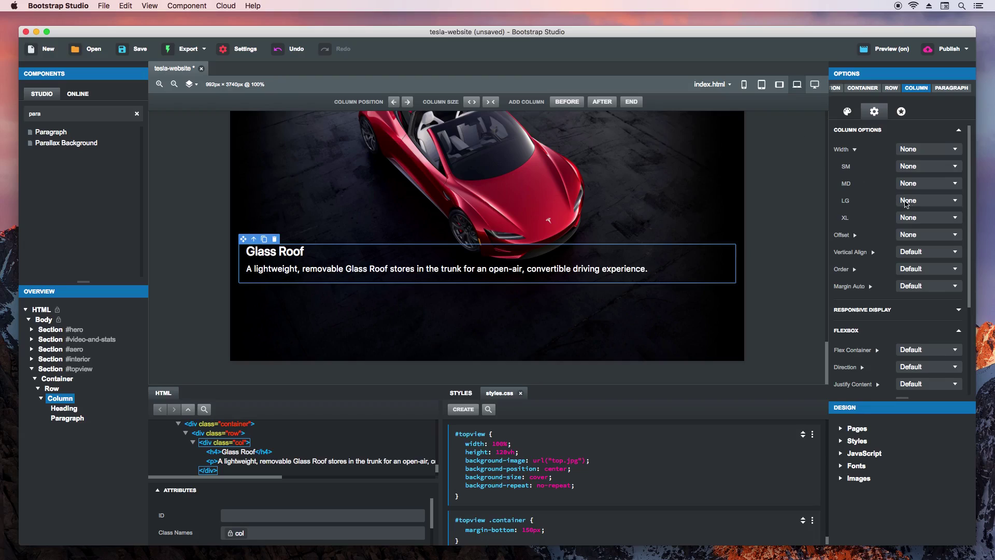
left_click(918, 202)
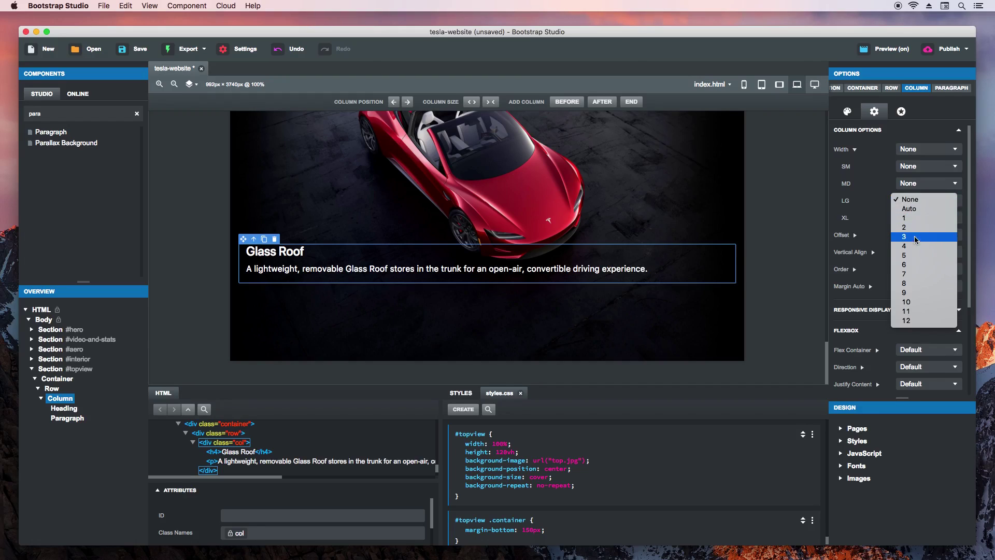
left_click(912, 255)
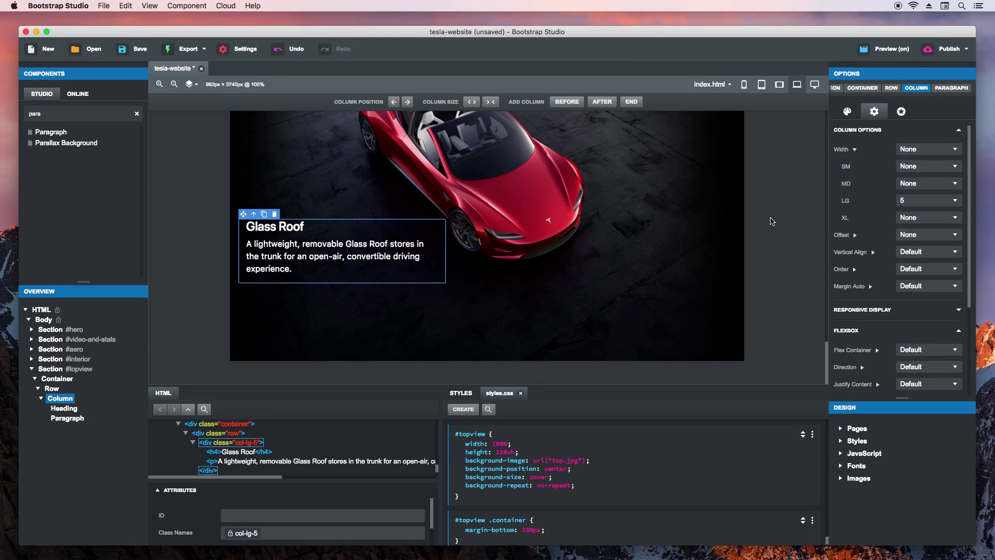
left_click(772, 222)
Step: Switch to Chrome, check the Glass Roof text in a narrower preview, and examine the bottom of the original Roadster page
key("super+Tab")
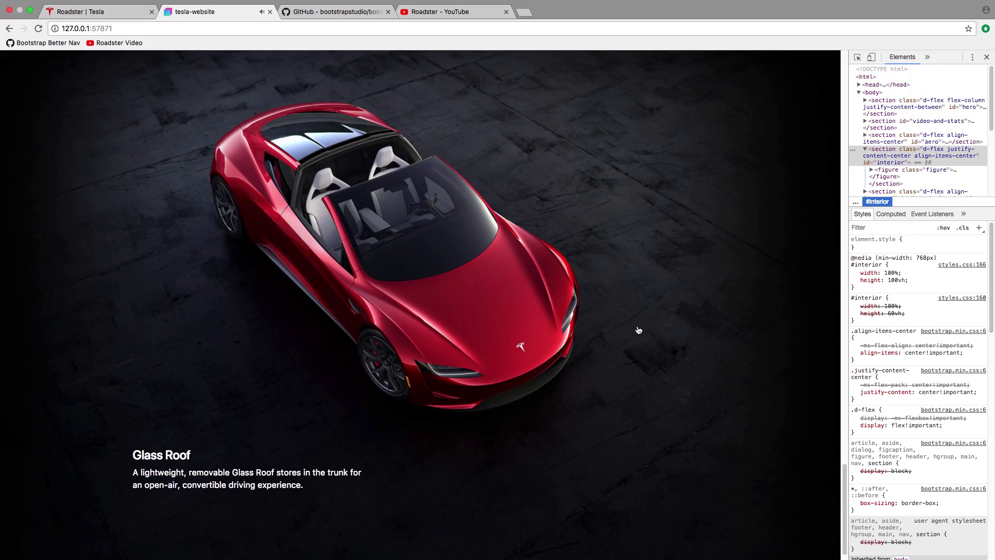
left_click_drag(846, 363, 606, 355)
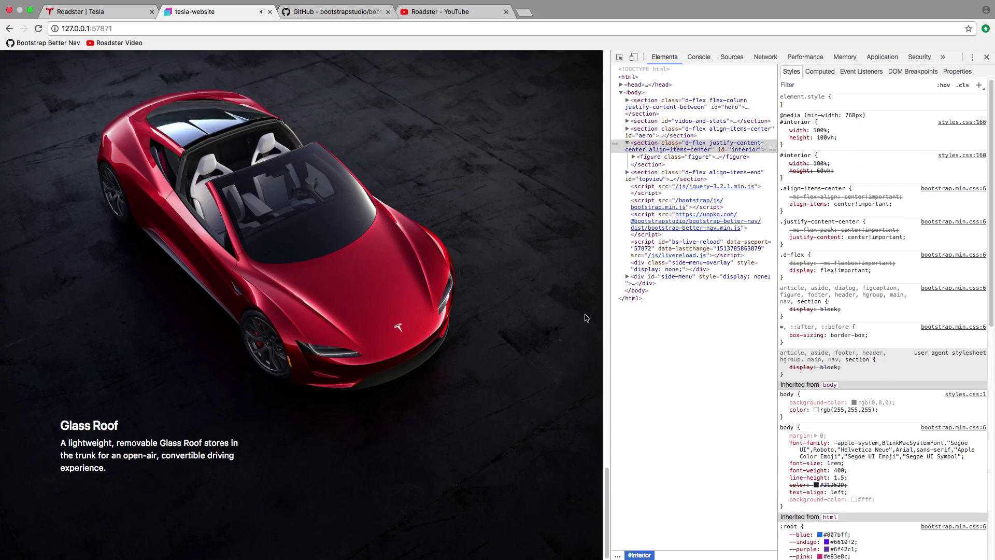
left_click(87, 11)
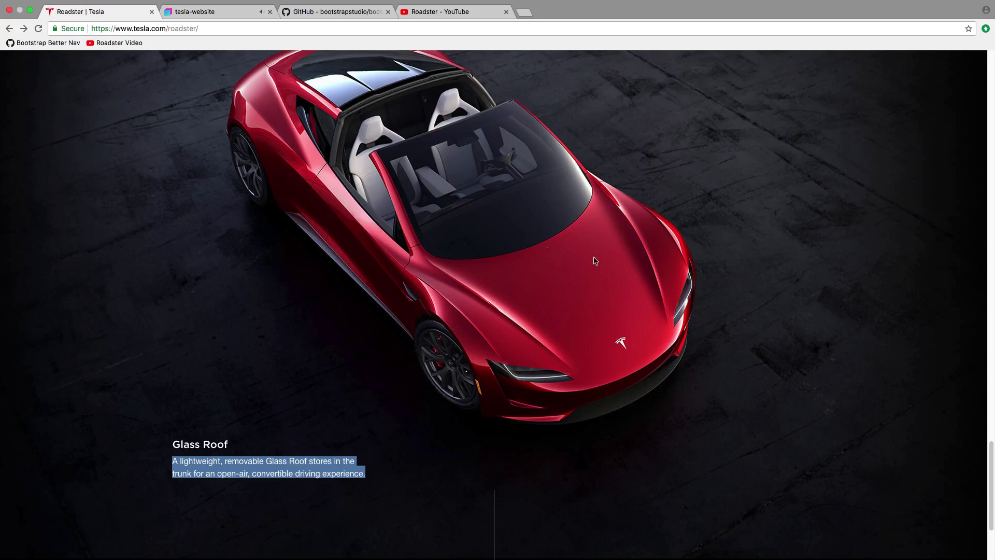
left_click(830, 315)
left_click_drag(990, 444, 992, 478)
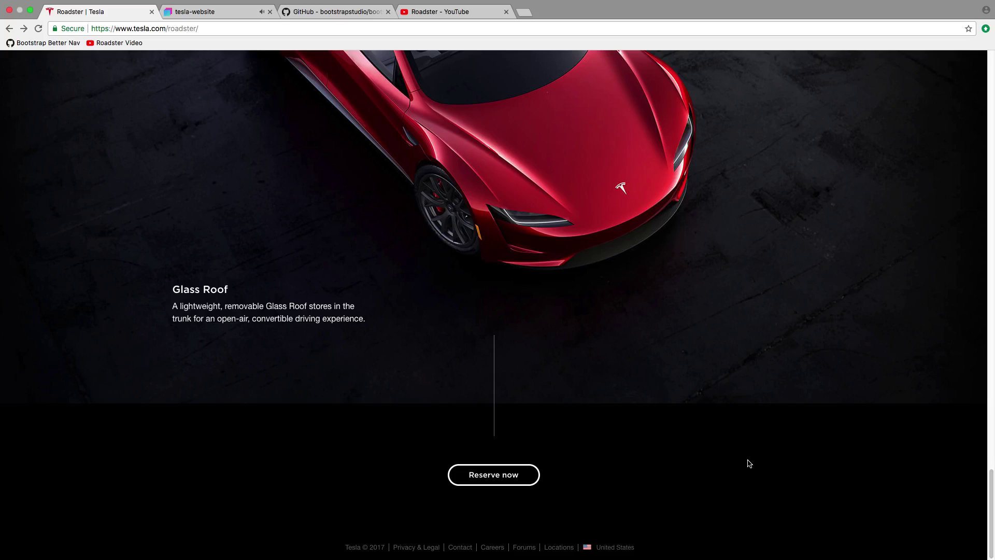
Step: Switch to Bootstrap Studio, search the components for footer, and add a Footer Basic block after the #topview section
key("super+Tab")
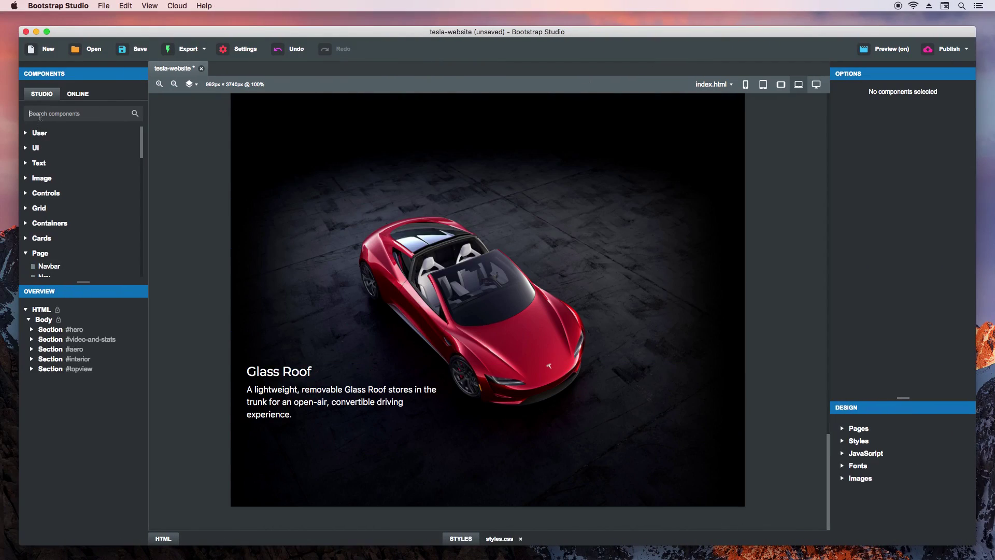
type("footer")
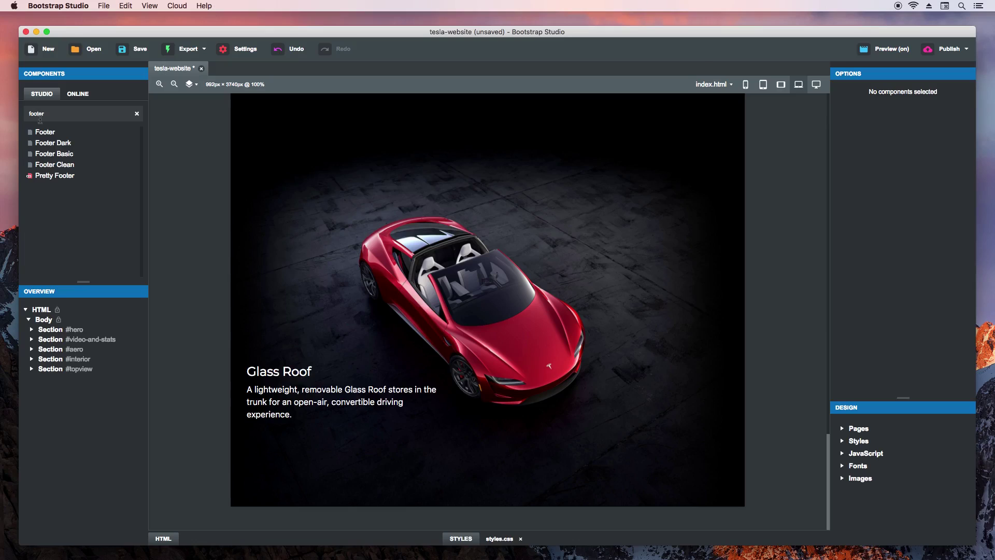
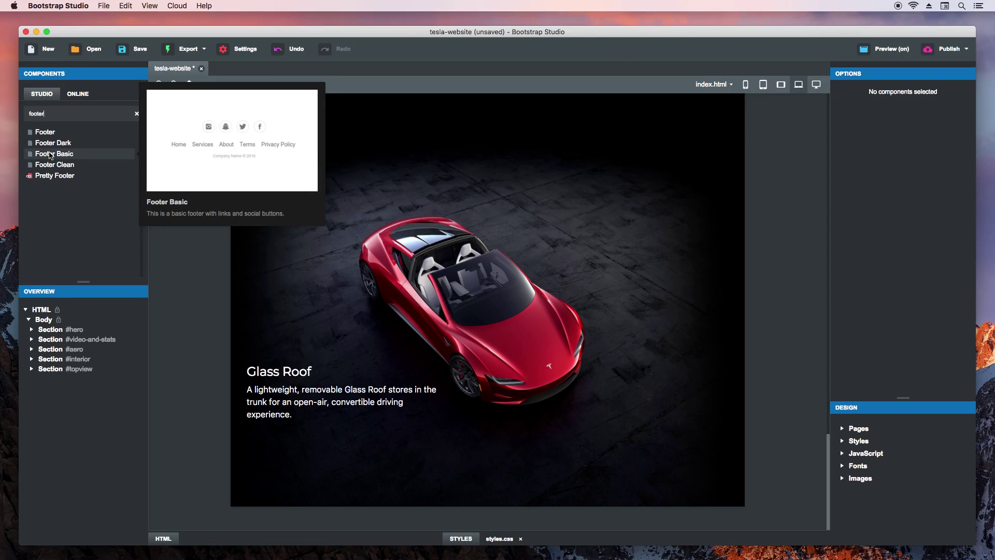
mouse_move(50, 155)
left_mouse_down()
mouse_move(71, 216)
mouse_move(50, 322)
mouse_move(118, 402)
left_mouse_up()
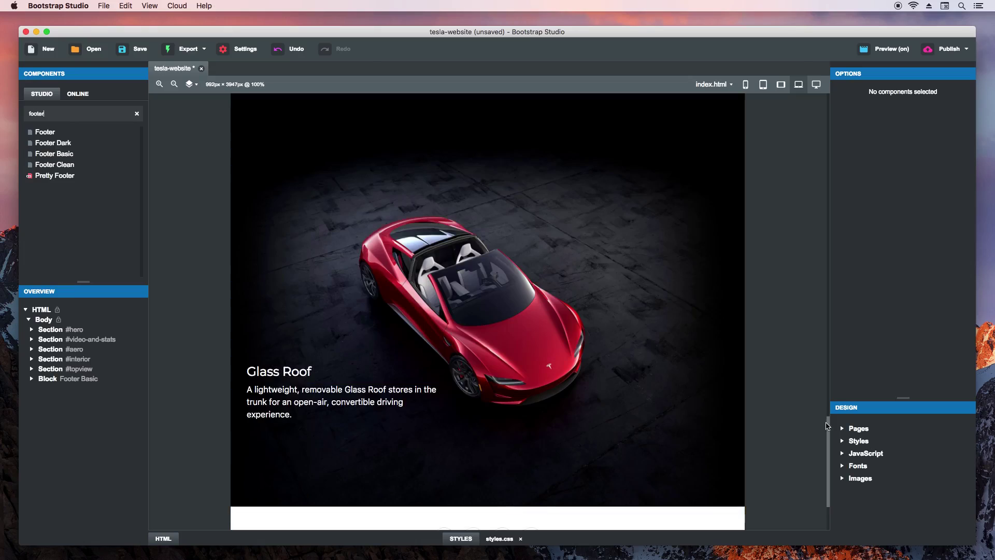
scroll(826, 518, "down", 3)
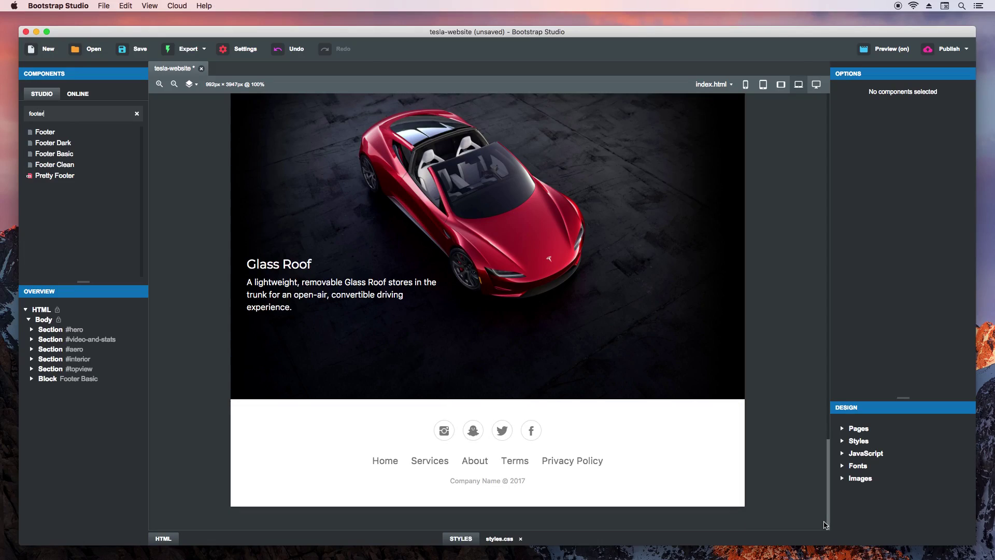
Step: Open the Footer-Basic.css stylesheet for editing and bring the footer into view
left_click(842, 441)
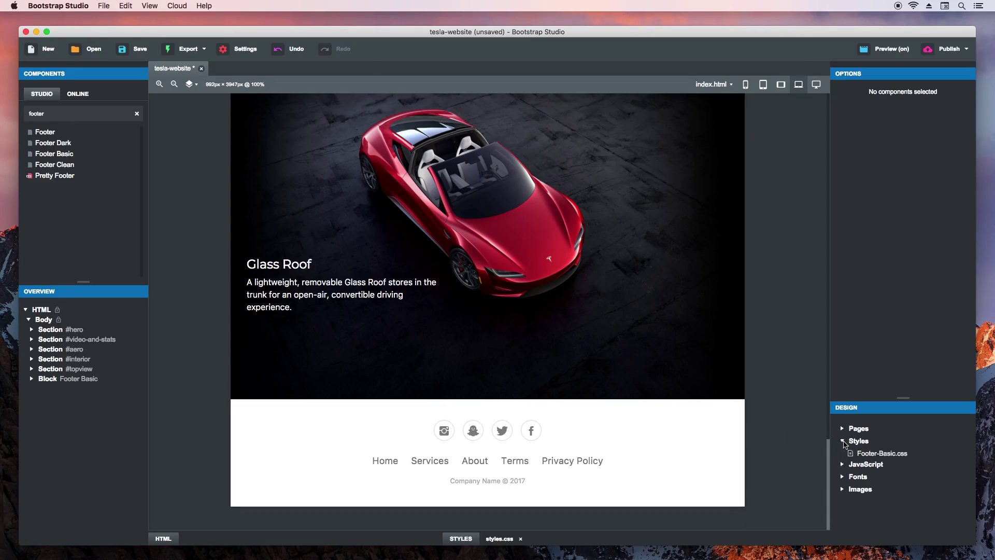
double_click(875, 454)
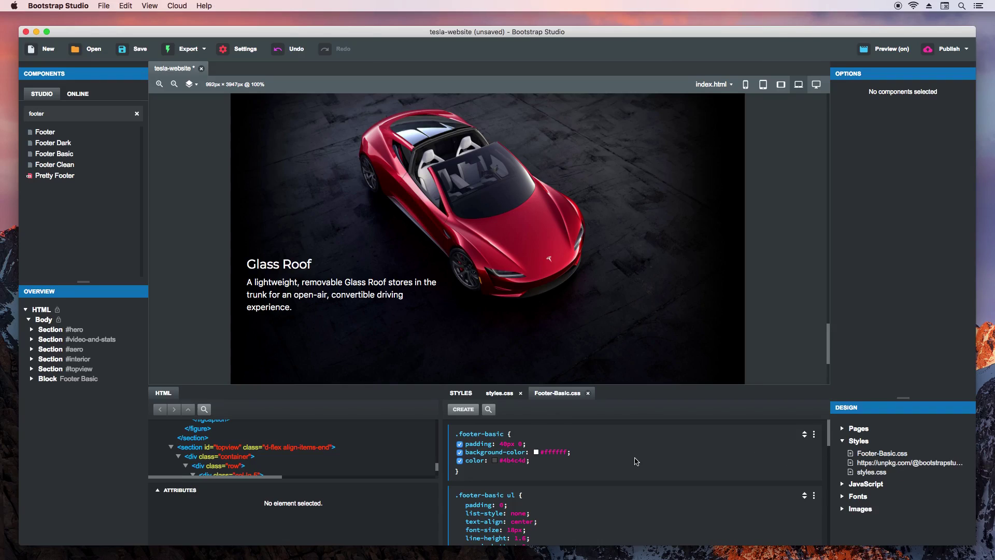
mouse_move(828, 438)
left_mouse_down()
mouse_move(829, 523)
mouse_move(829, 433)
left_mouse_up()
left_click_drag(829, 348, 832, 375)
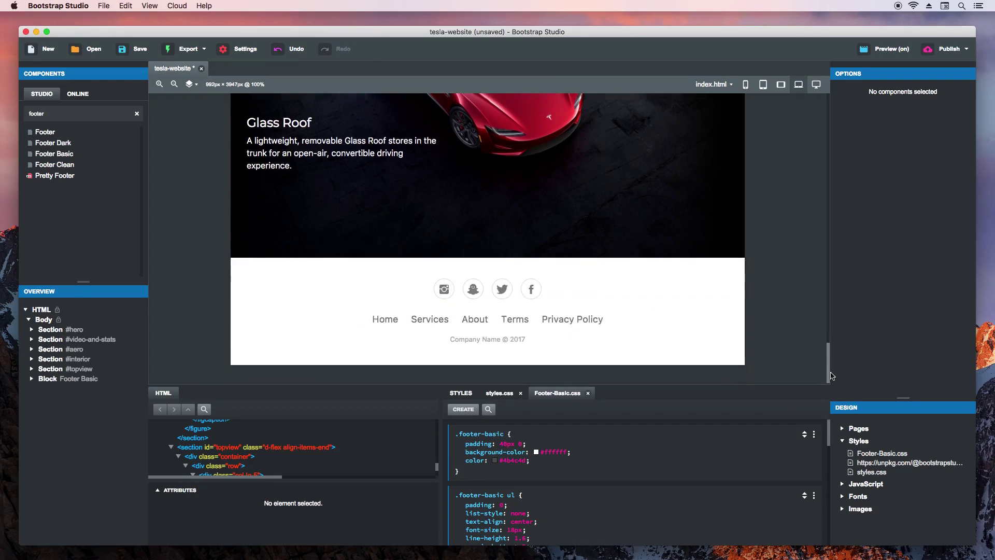
Step: Delete the social icons row and the copyright paragraph from the footer
left_click(605, 287)
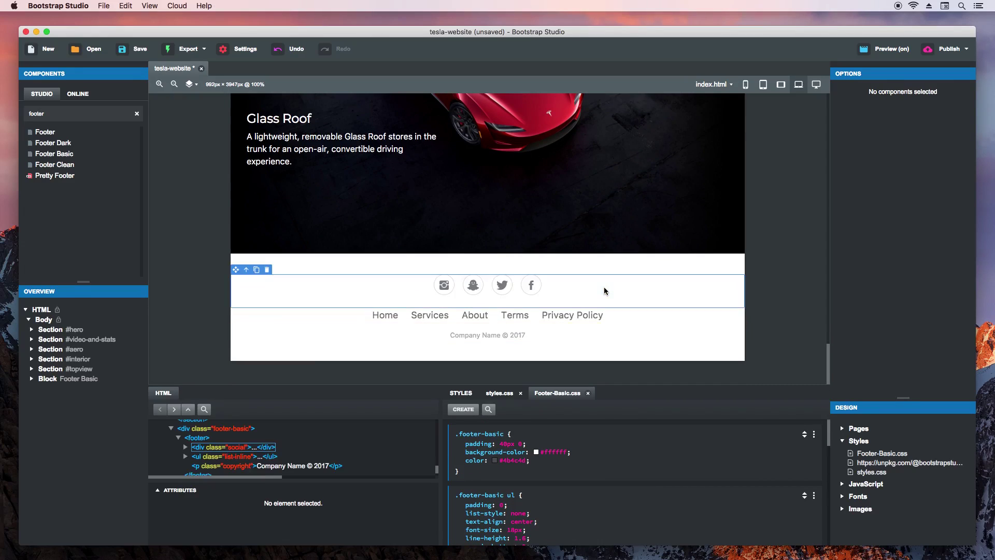
left_click(267, 269)
left_click(473, 341)
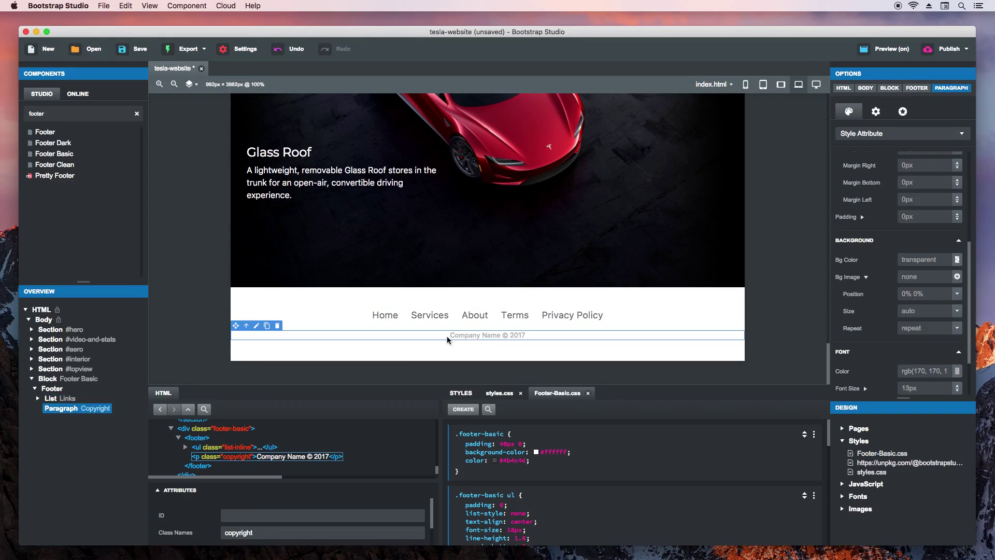
left_click(278, 326)
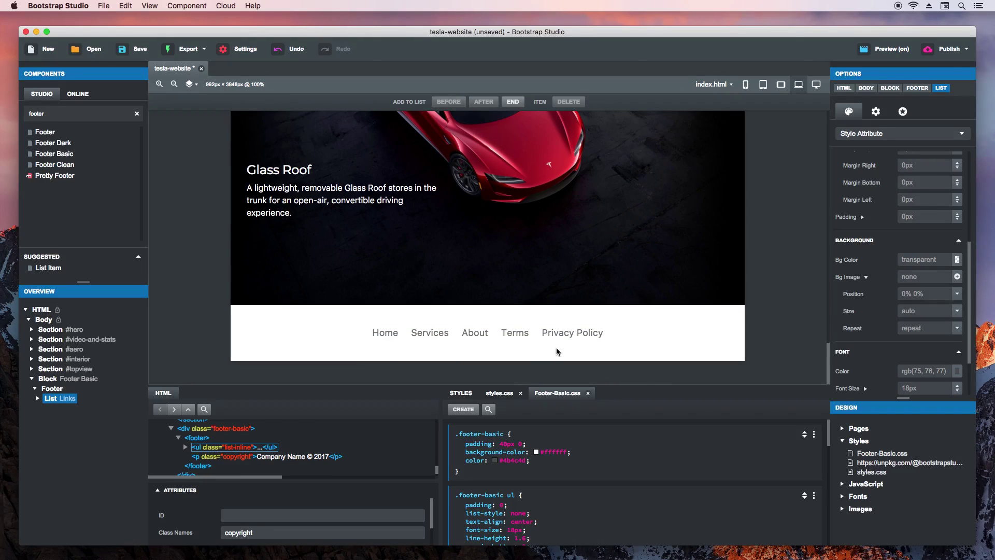
Step: Set the .footer-basic background colour to #000000 and its text colour to light grey #cdcfd0
left_click(535, 452)
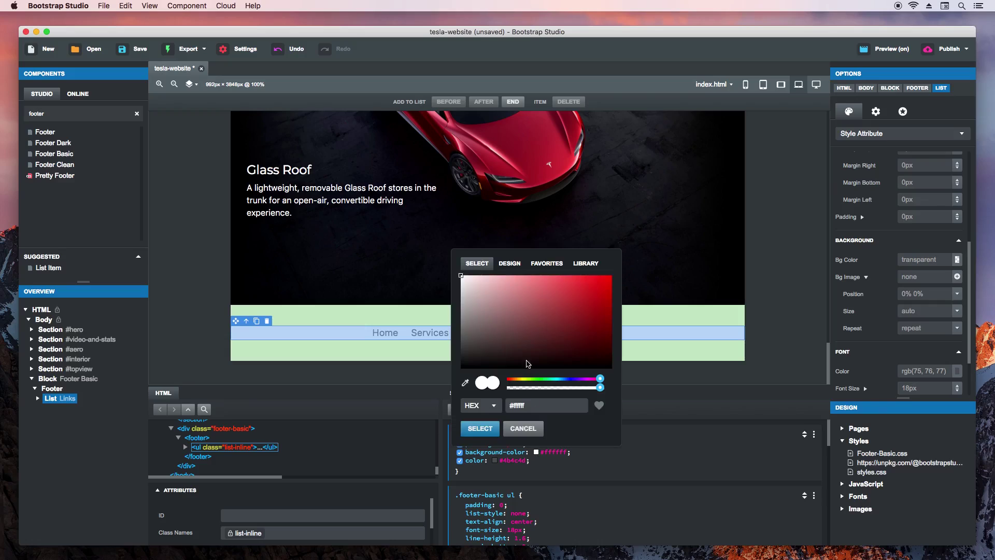
left_click_drag(545, 336, 607, 378)
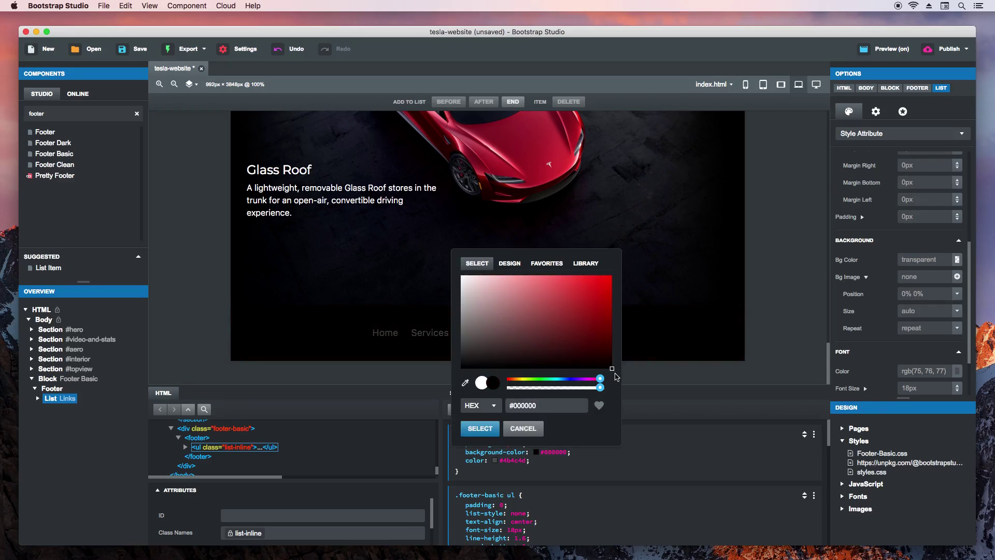
left_click(479, 428)
left_click(495, 460)
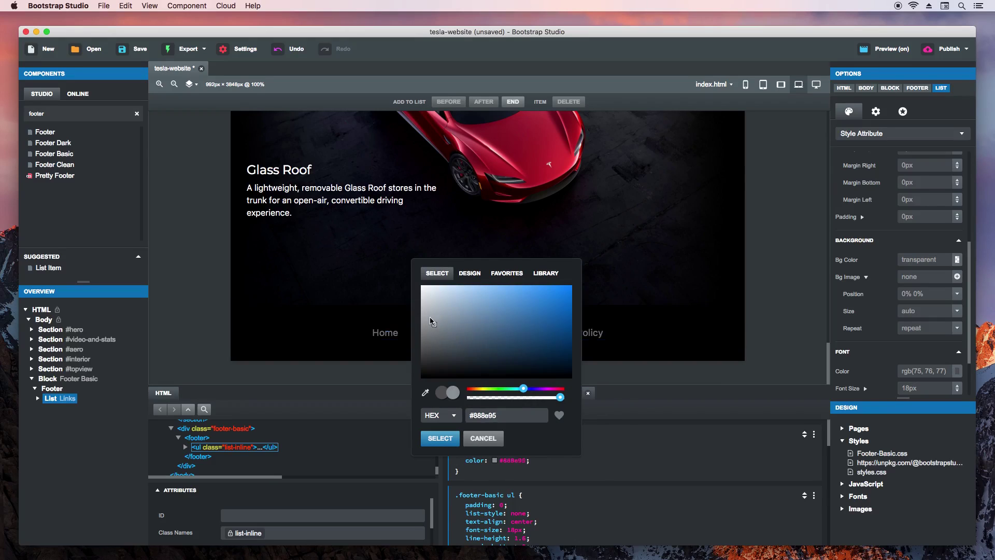
left_click(422, 302)
left_click(440, 438)
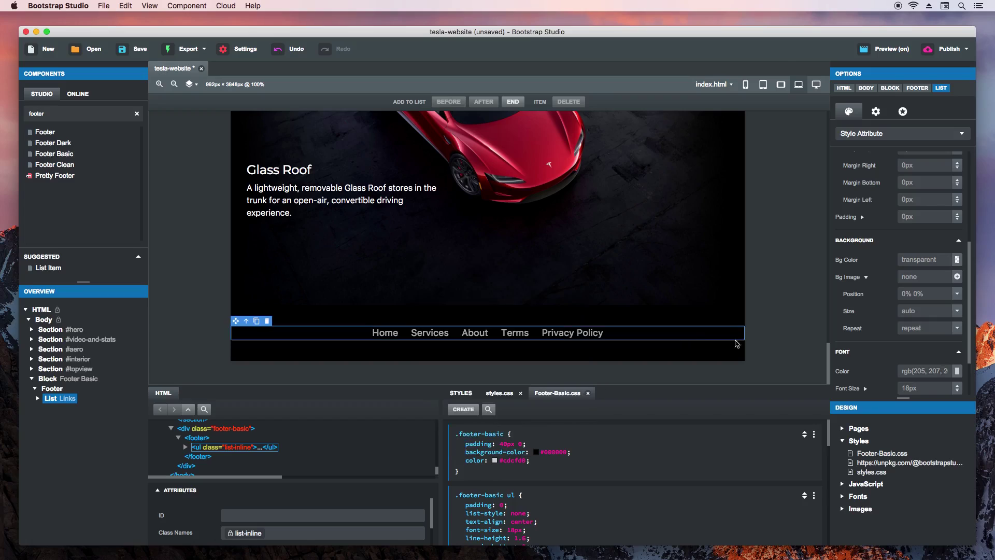
Step: Set the font size of the .footer-basic ul style block to 12px
scroll(822, 427, "down", 3)
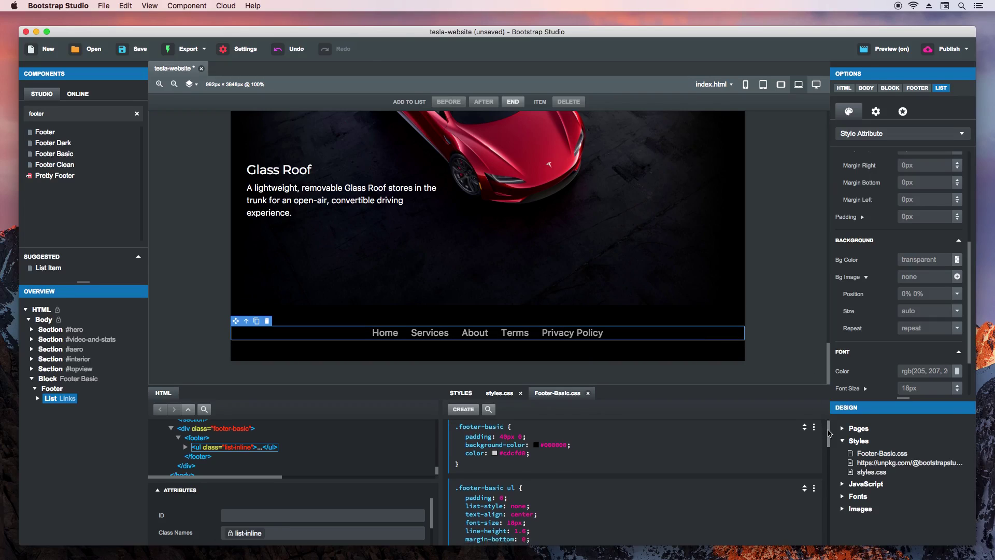
left_click(514, 498)
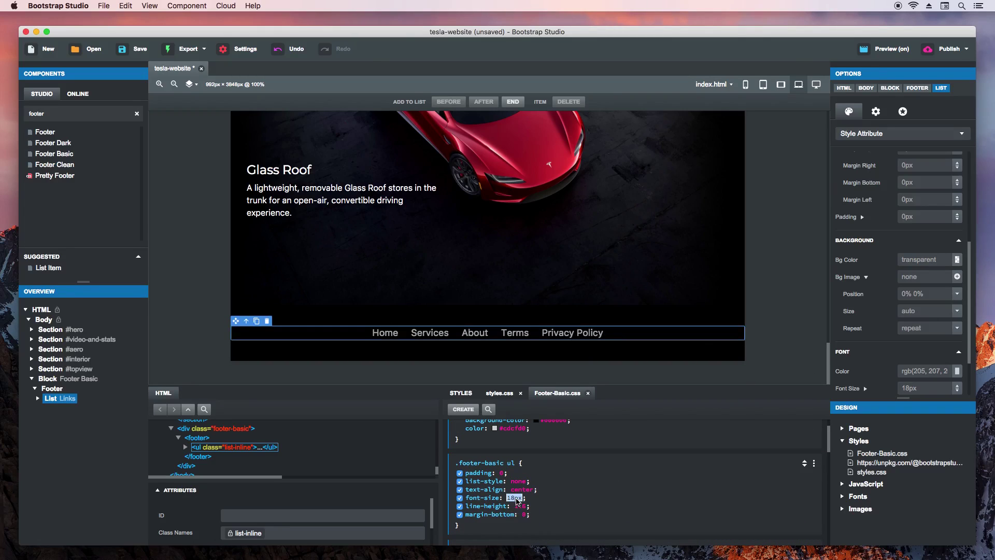
type("12")
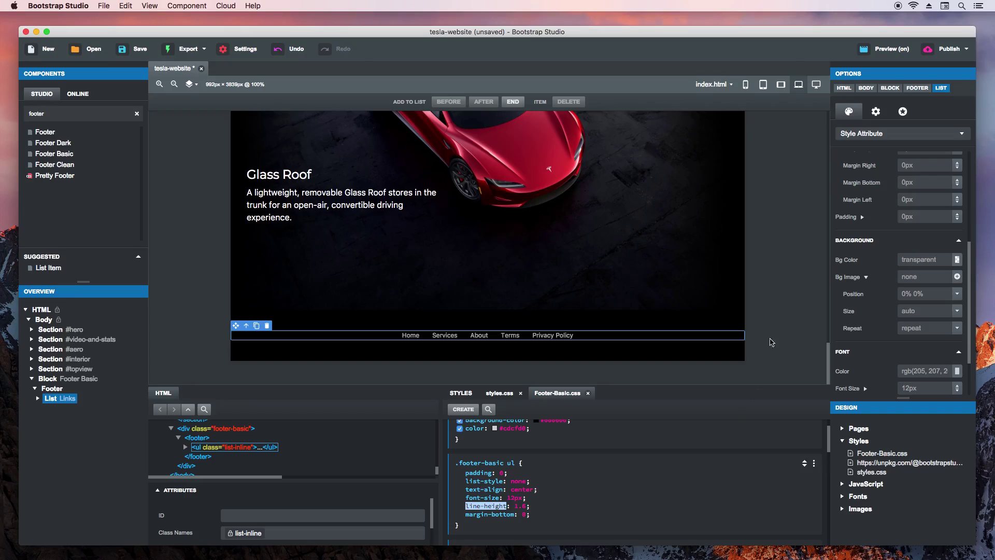
left_click(789, 288)
Step: Check the original page's reserve button in Chrome, then label the hero section's button Reserve Now in Bootstrap Studio
key("super+Tab")
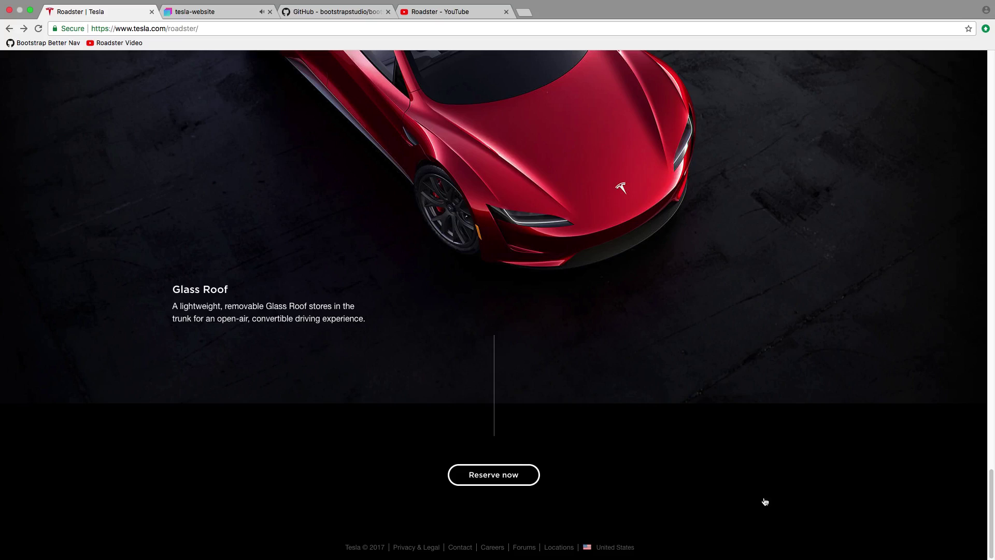
key("super+Tab")
left_click_drag(827, 382, 824, 154)
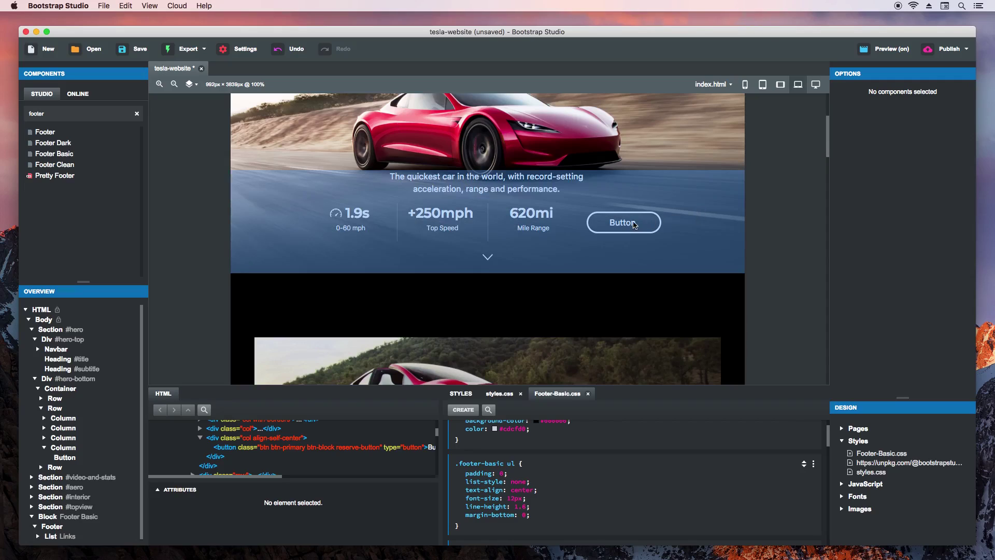
double_click(622, 222)
type("Reserve Now")
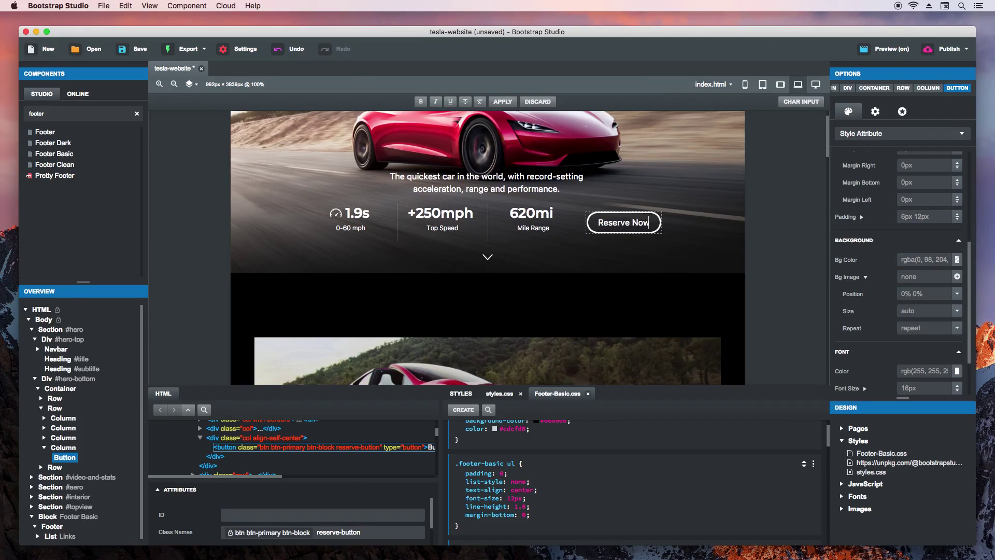
key("Return")
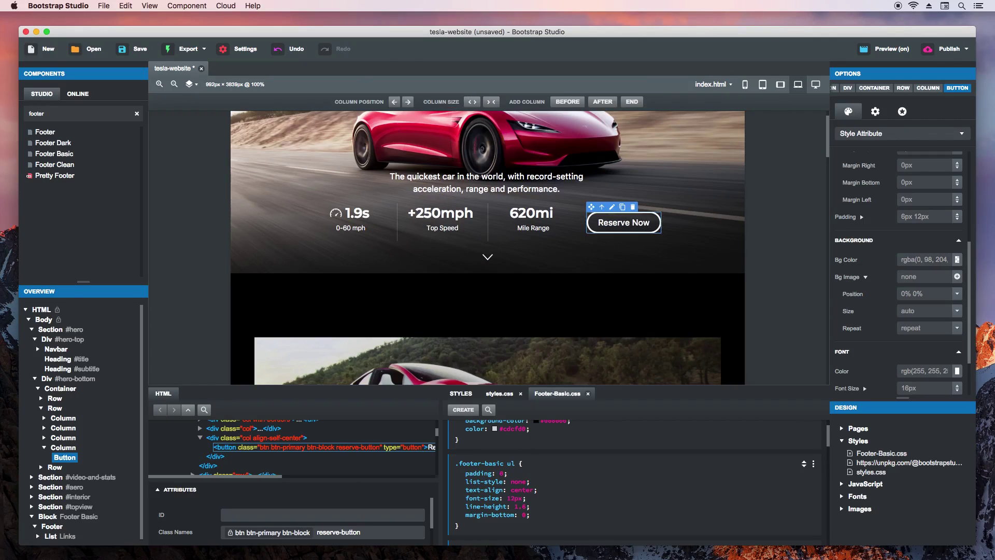
Step: Copy the hero section's Reserve Now button and paste it inside the Footer Basic block
right_click(645, 224)
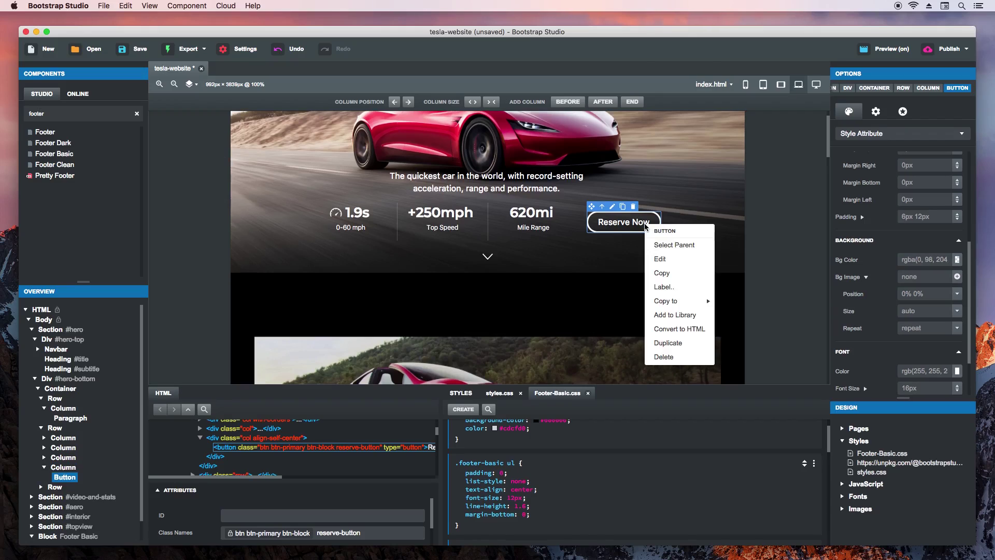
left_click(664, 271)
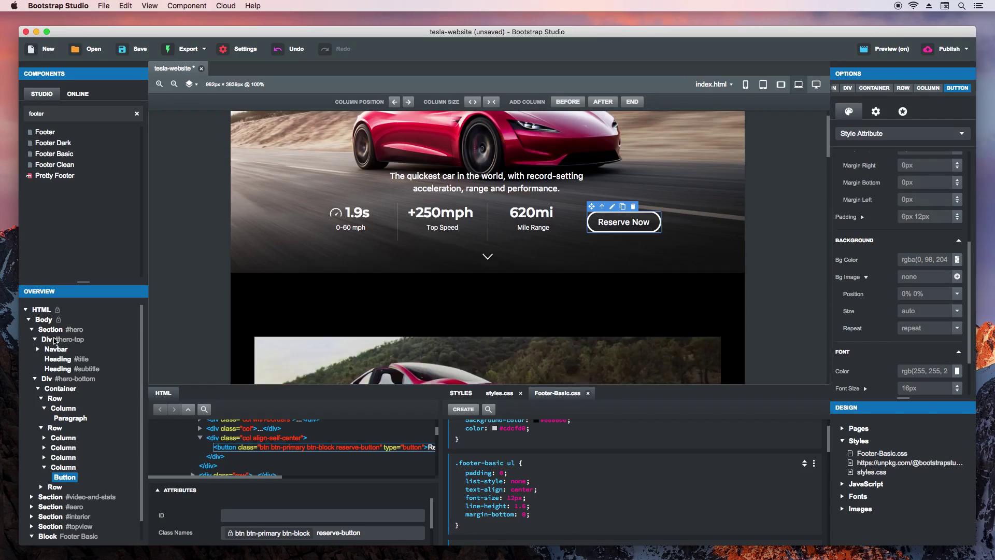
left_click(32, 329)
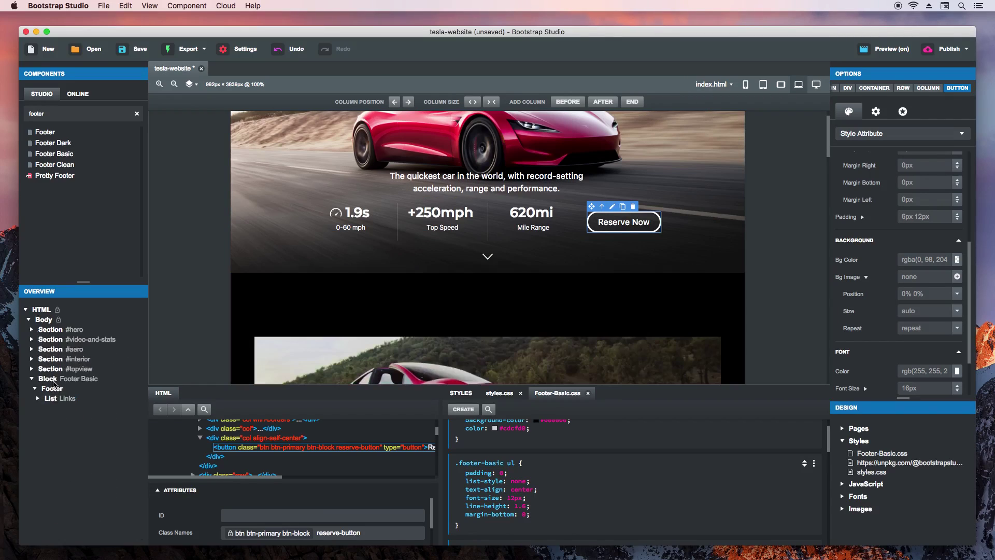
left_click(52, 378)
right_click(81, 380)
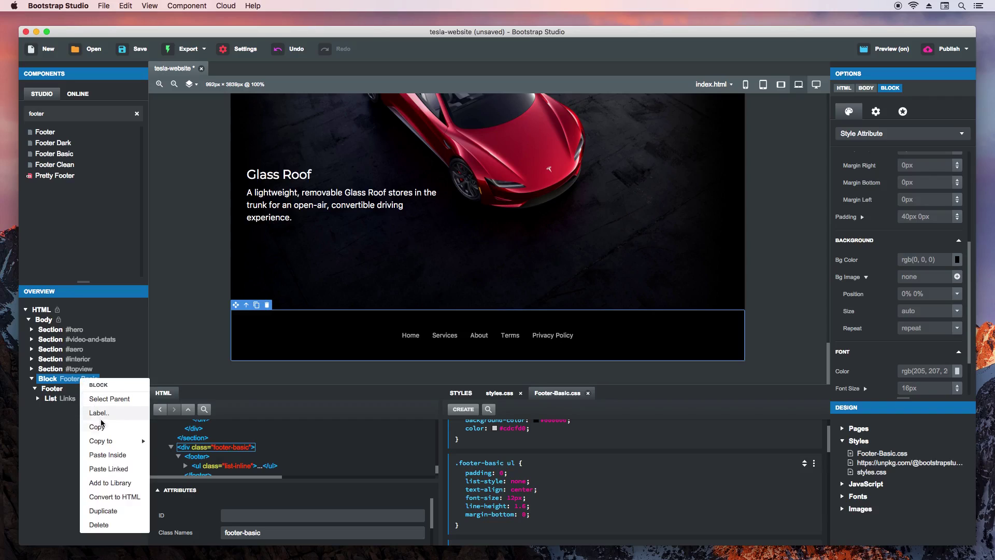
left_click(109, 455)
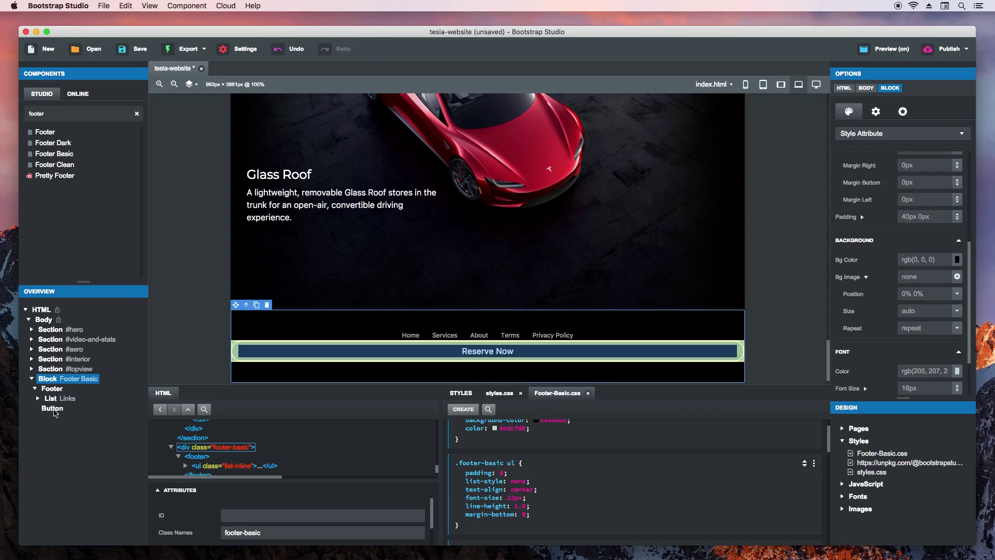
Step: Move the pasted button into the Footer above the Links list and turn off its Block option
left_click_drag(53, 409, 56, 399)
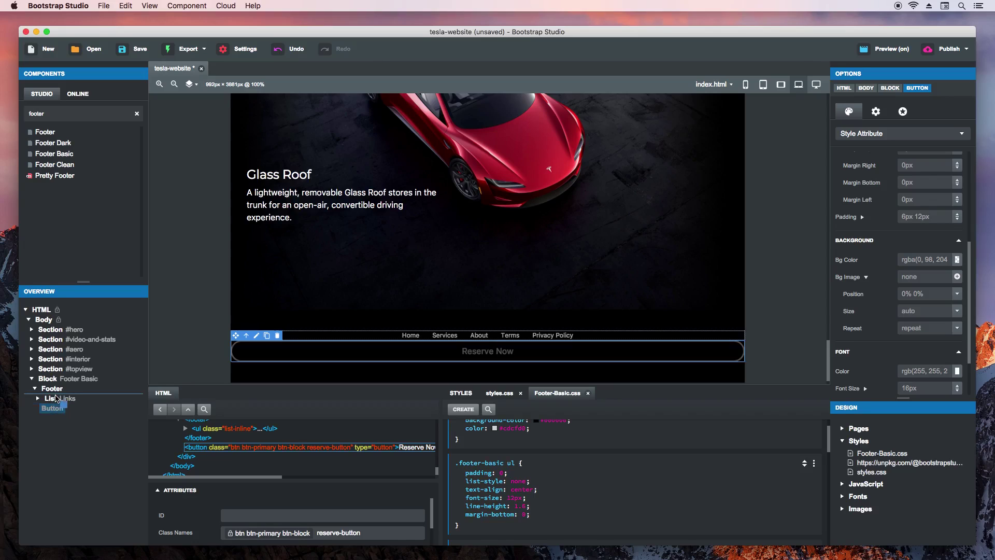
left_click_drag(72, 442, 72, 451)
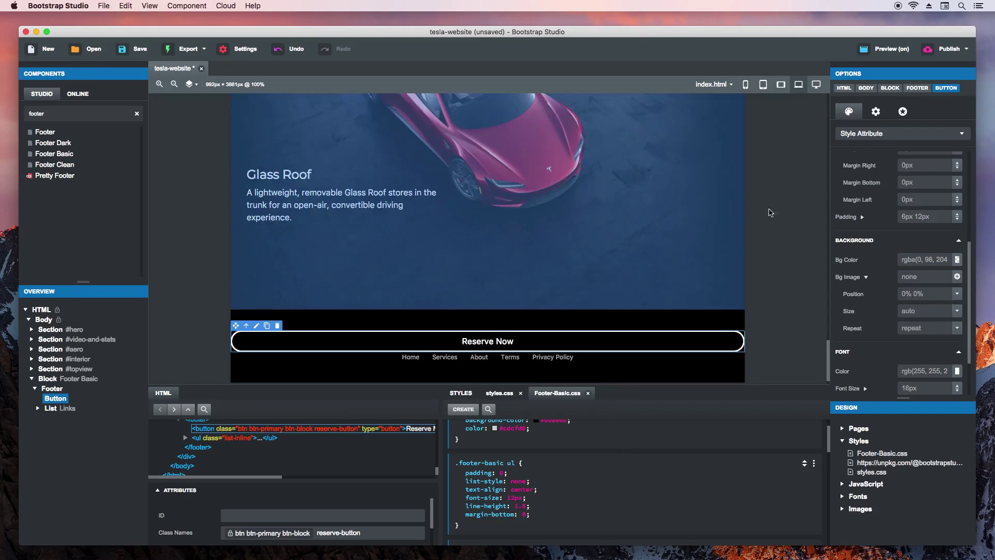
left_click(875, 111)
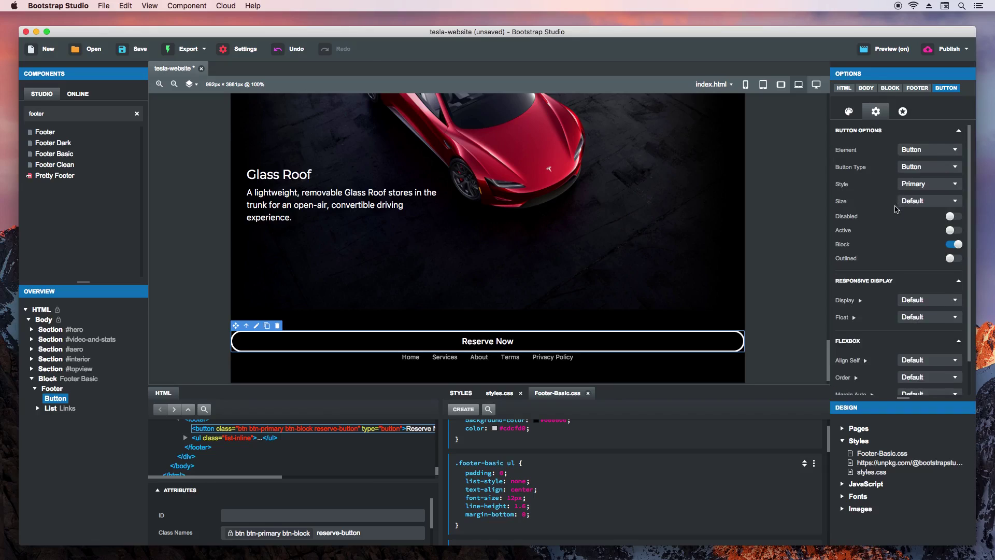
left_click(954, 244)
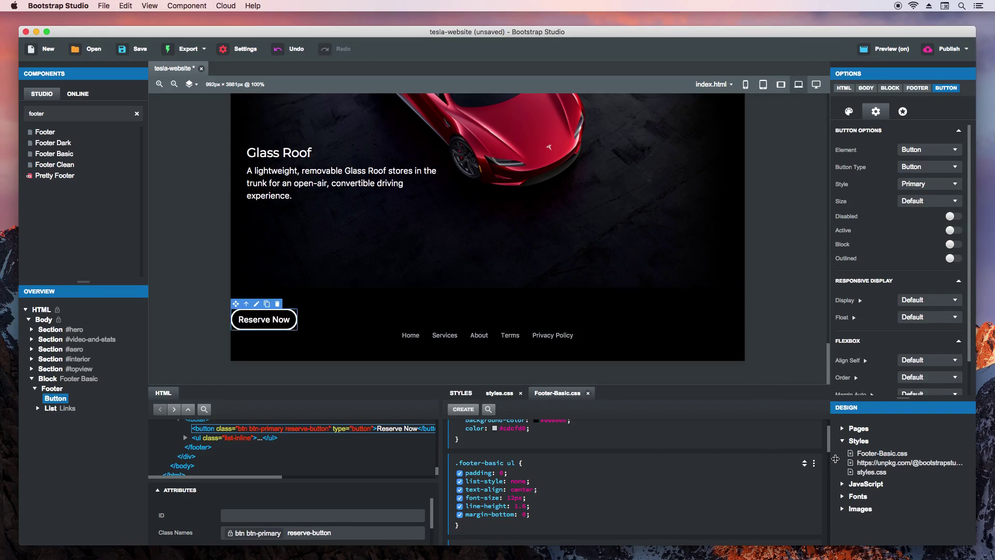
Step: Add a text-align: center rule to the .footer-basic style block
scroll(830, 440, "up", 2)
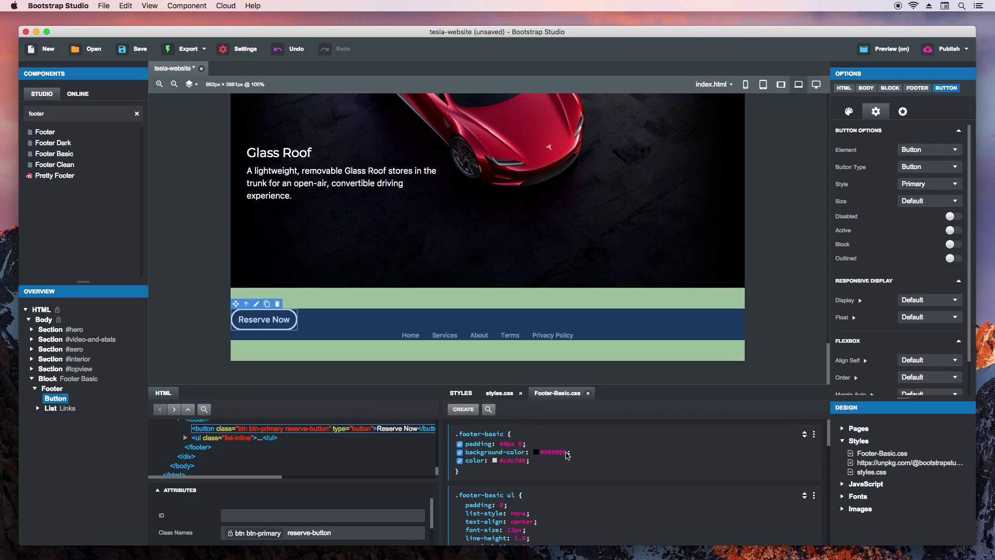
left_click(542, 466)
type("text-align")
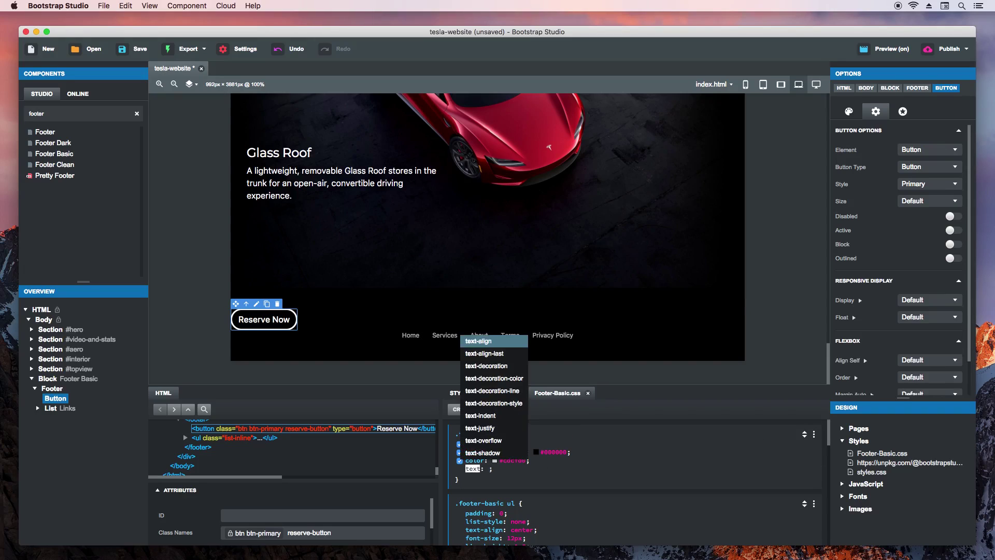
key("Return")
type("center")
key("Return")
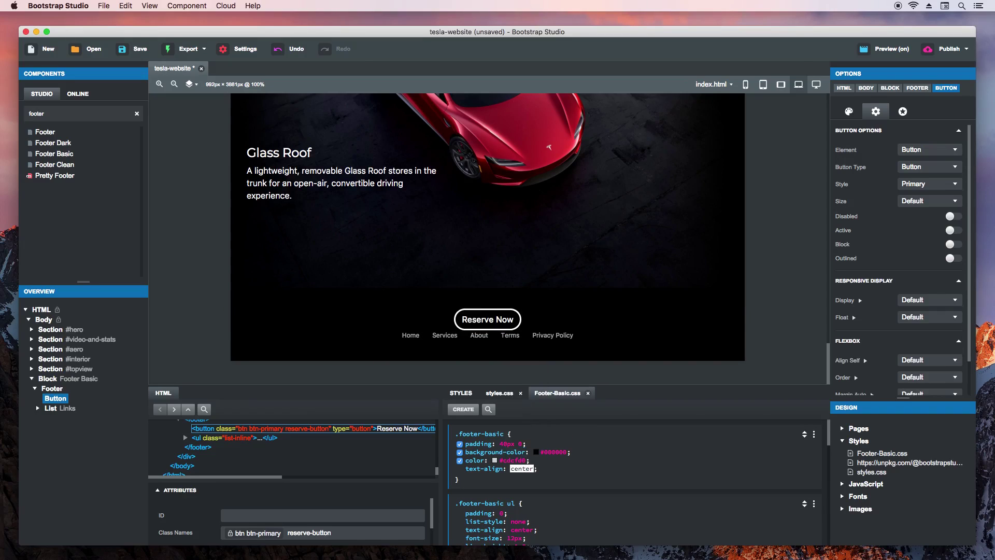
key("Return")
left_click(556, 471)
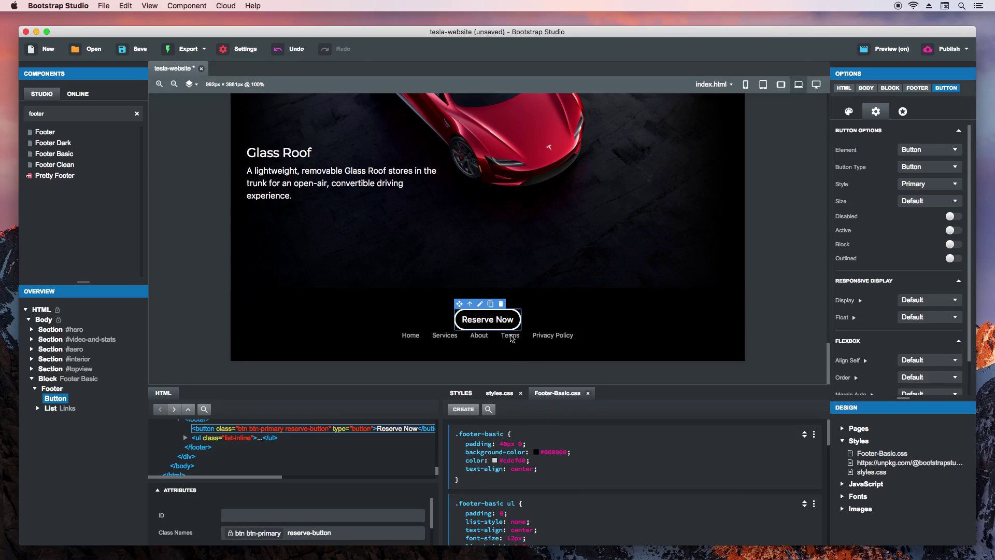
Step: Create a style block in Footer-Basic.css with the selector .footer-basic .btn.btn-primary.reserve-button
left_click(475, 413)
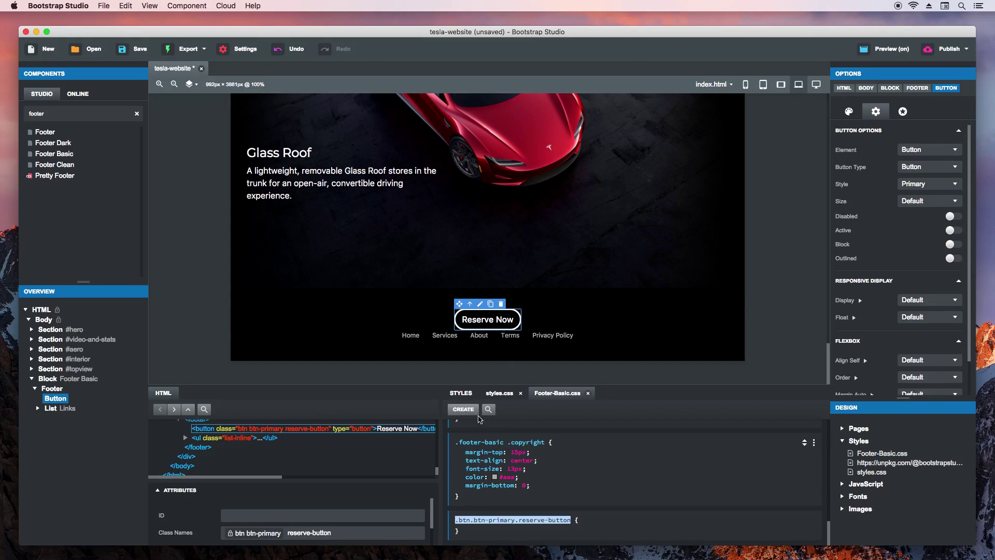
left_click(457, 519)
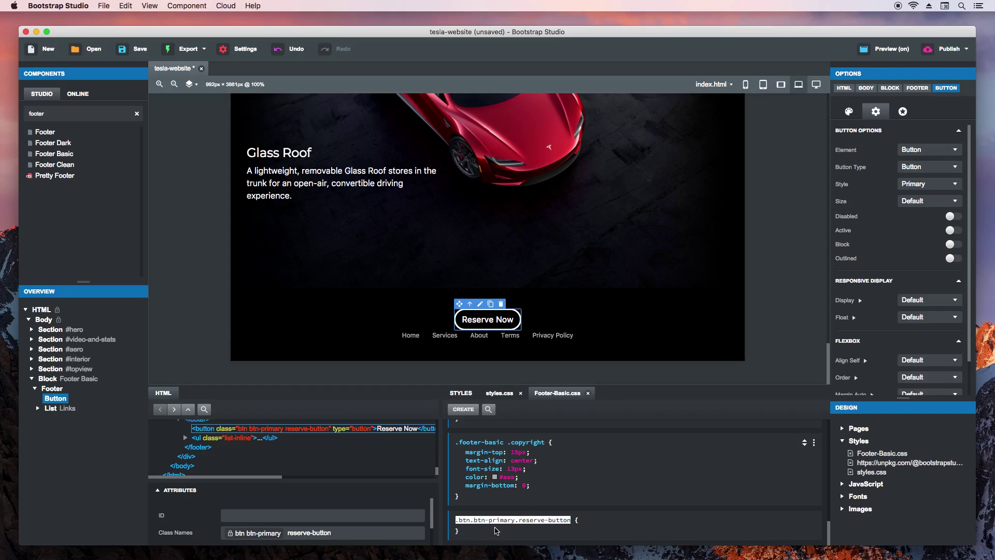
type(".footer-basi")
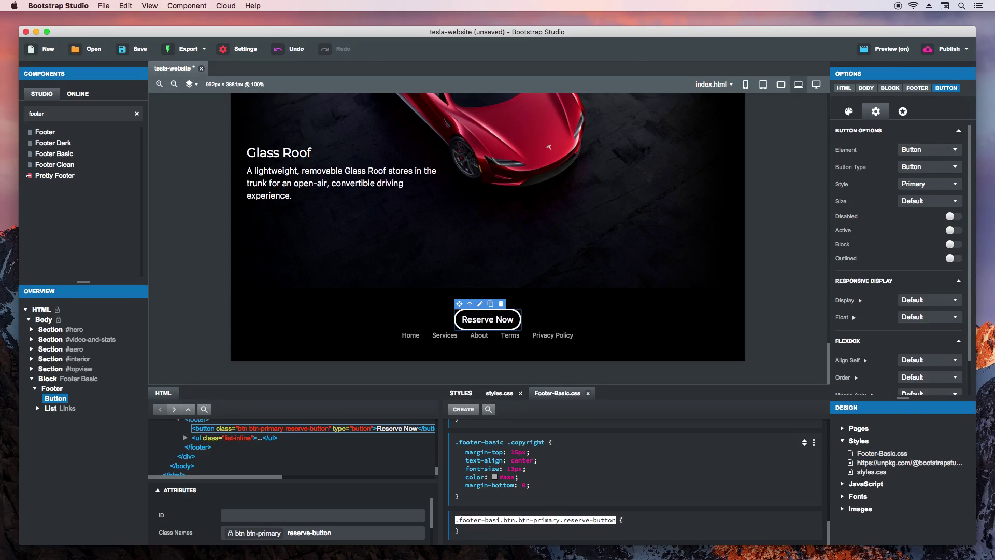
type("c")
key("Return")
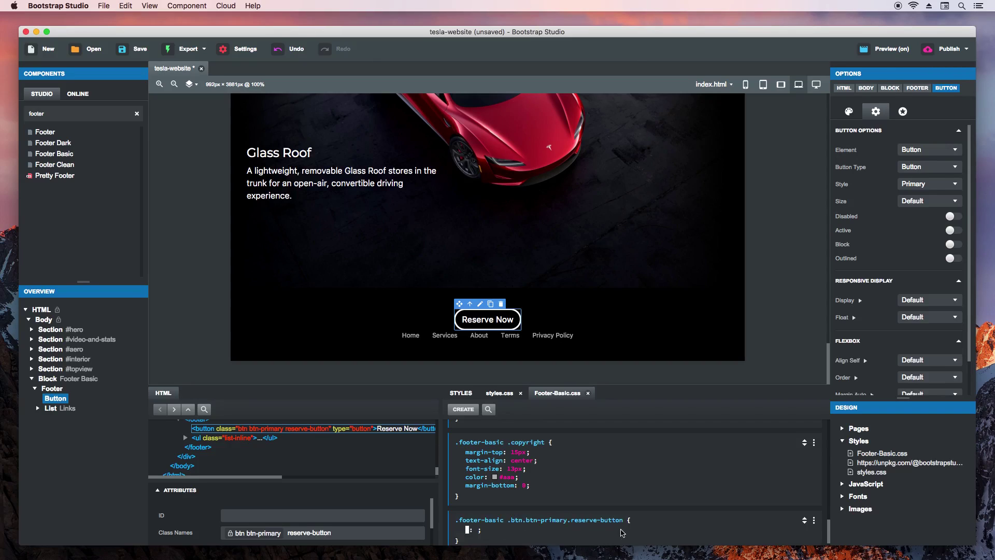
Step: Set the margin to 80px 0 in the footer button's .footer-basic .btn.btn-primary.reserve-button style block
left_click(850, 111)
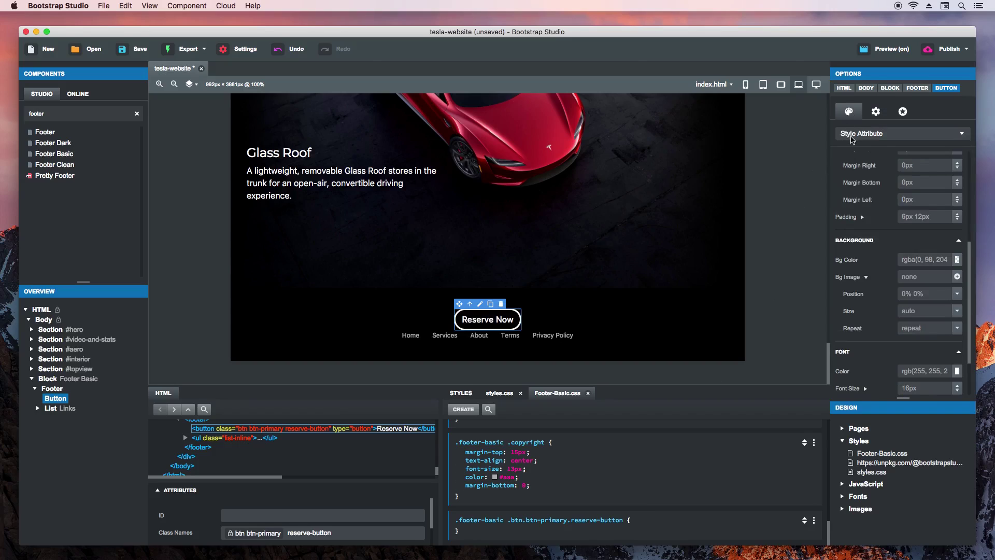
left_click(854, 135)
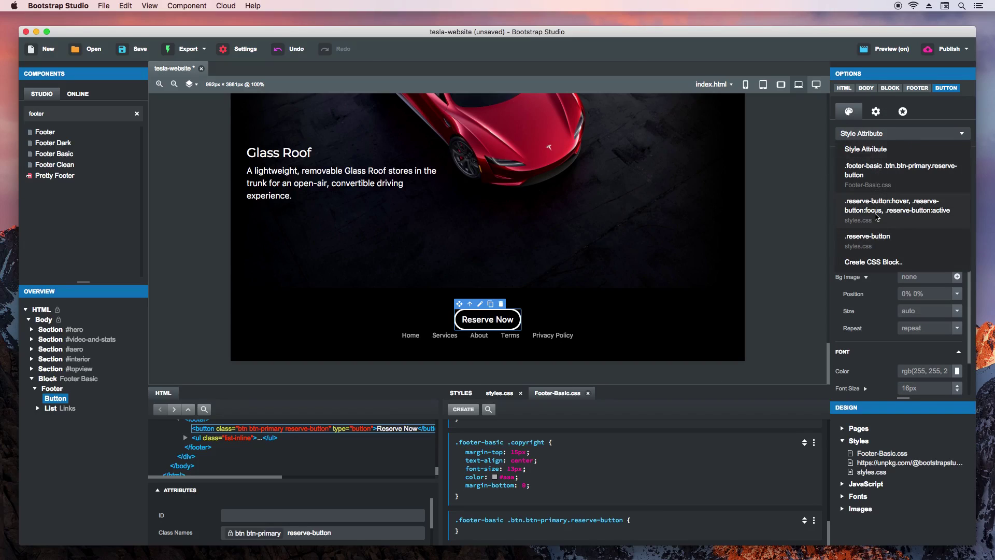
left_click(882, 174)
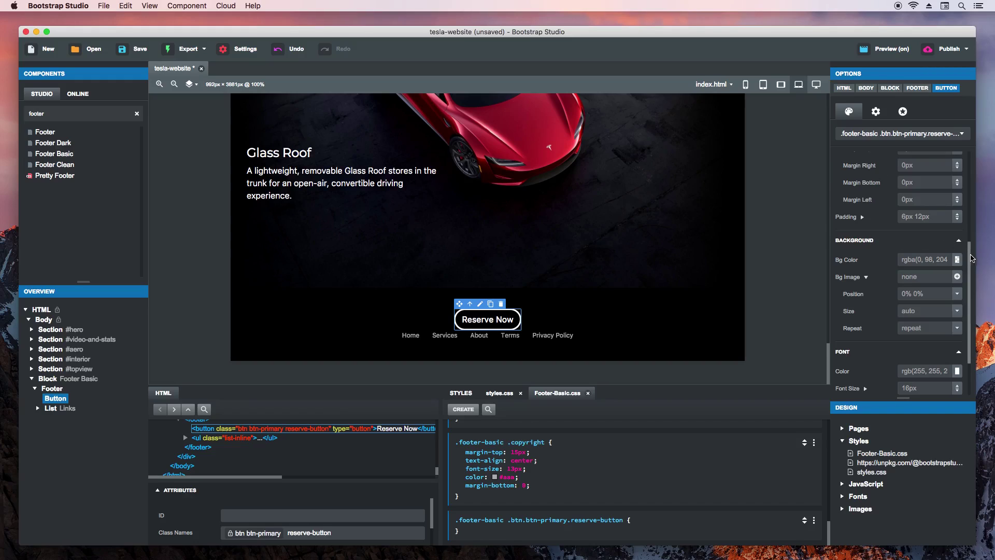
left_click_drag(969, 250, 970, 218)
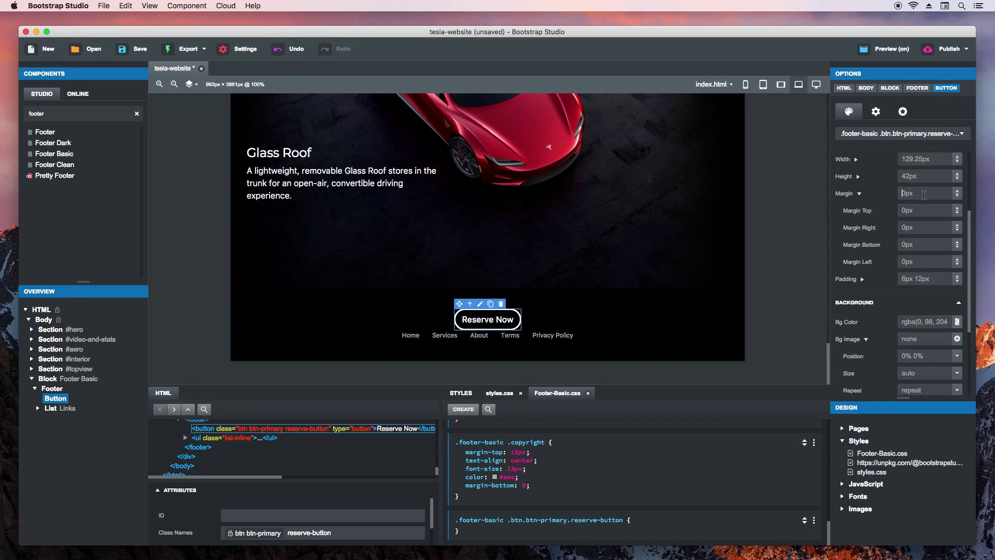
type("80px")
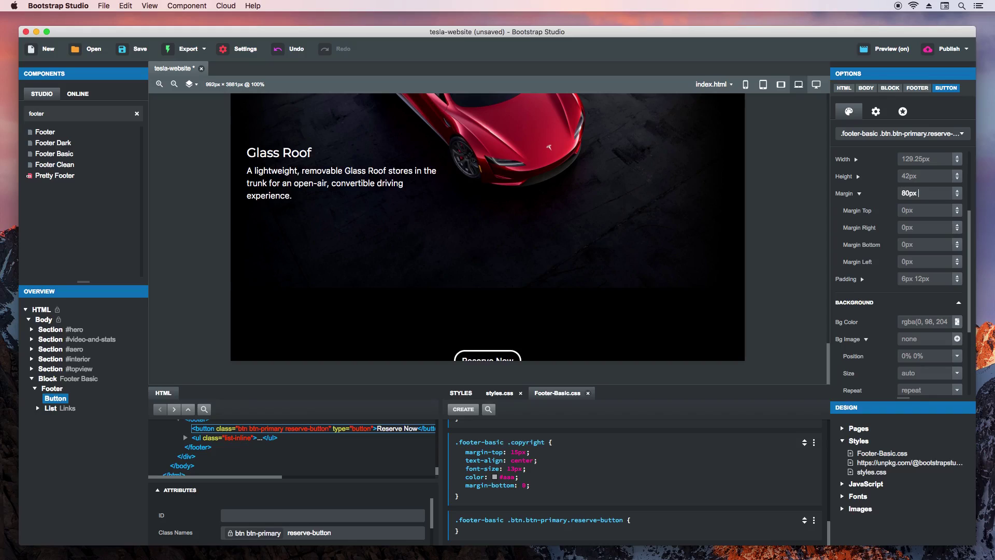
type(" 0")
key("Return")
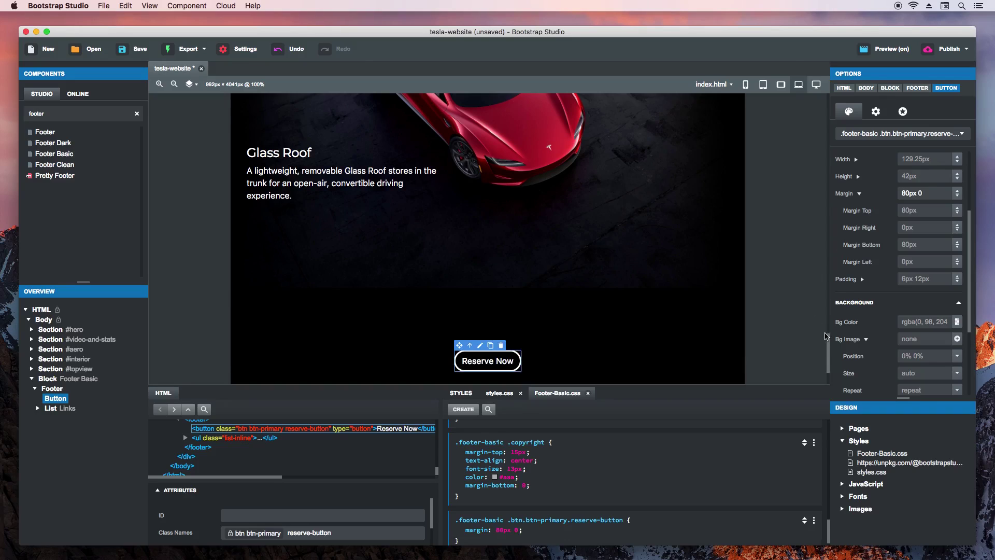
Step: Set the footer button's padding to 8px 50px in the same style block and deselect the button
scroll(810, 352, "down", 3)
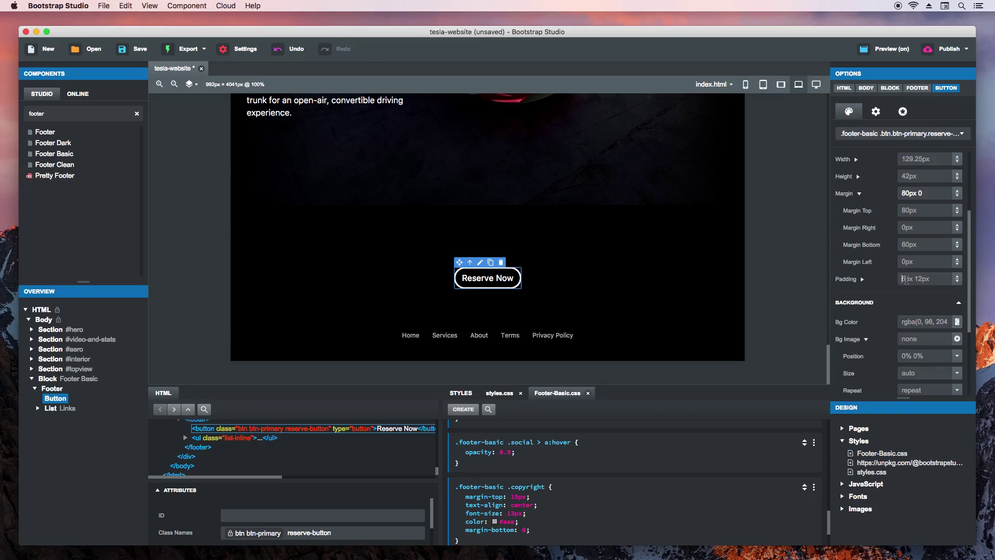
type("8px 30px")
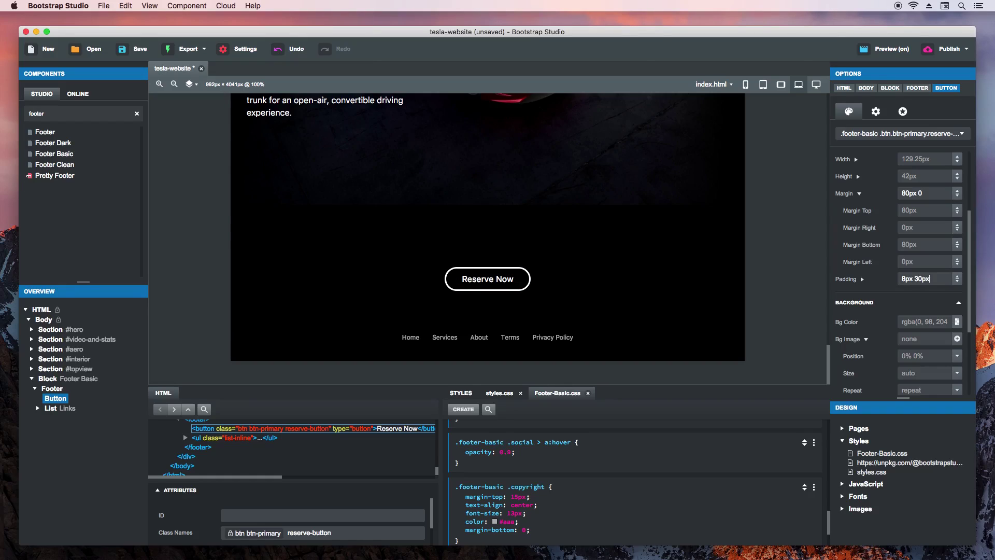
left_click(919, 278)
key("BackSpace")
type("4")
key("BackSpace")
type("5")
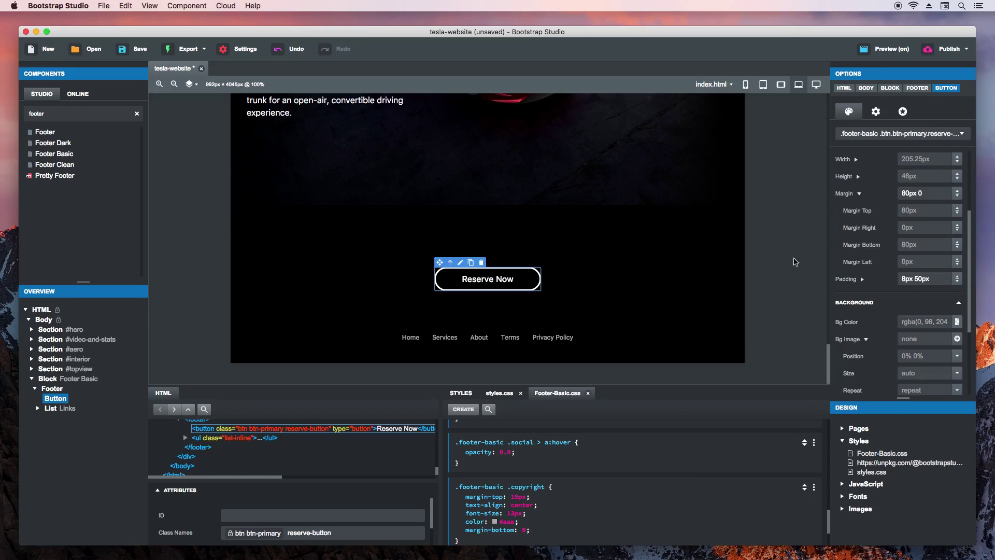
left_click(801, 278)
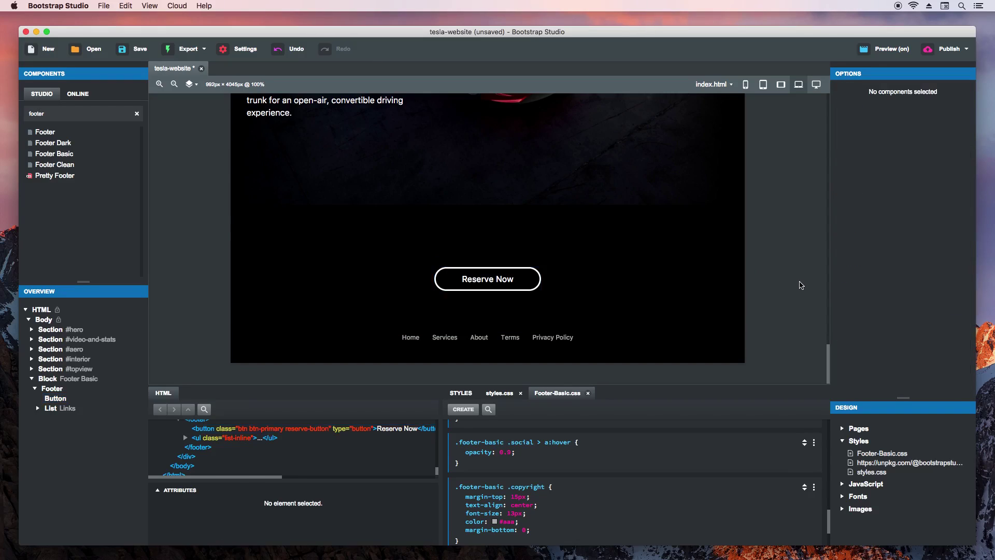
Step: Compare the hero and footer buttons, then copy the Tesla © 2017 text from the original page's footer in Chrome
left_click_drag(826, 355, 825, 120)
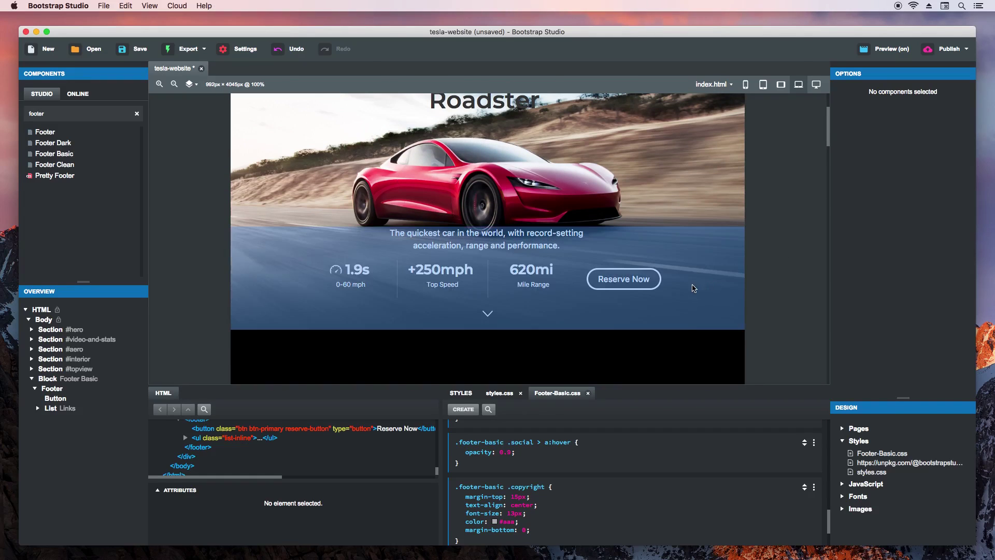
left_click_drag(827, 146, 826, 378)
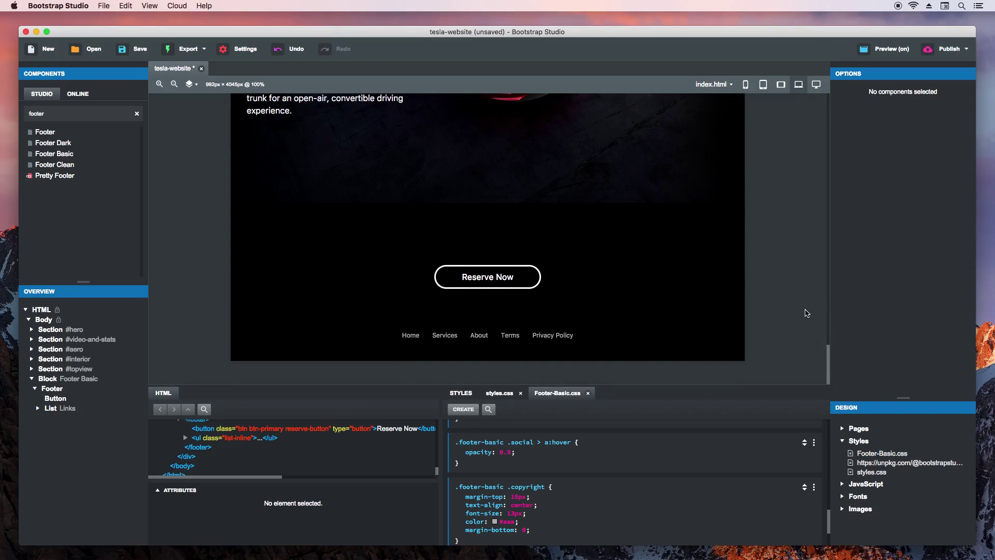
key("super+Tab")
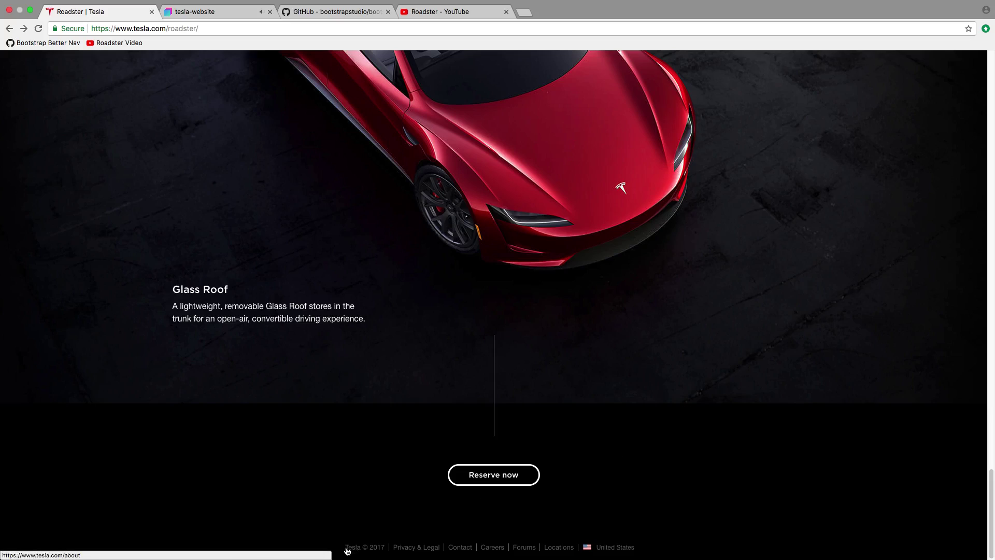
triple_click(386, 548)
left_click_drag(386, 550, 386, 550)
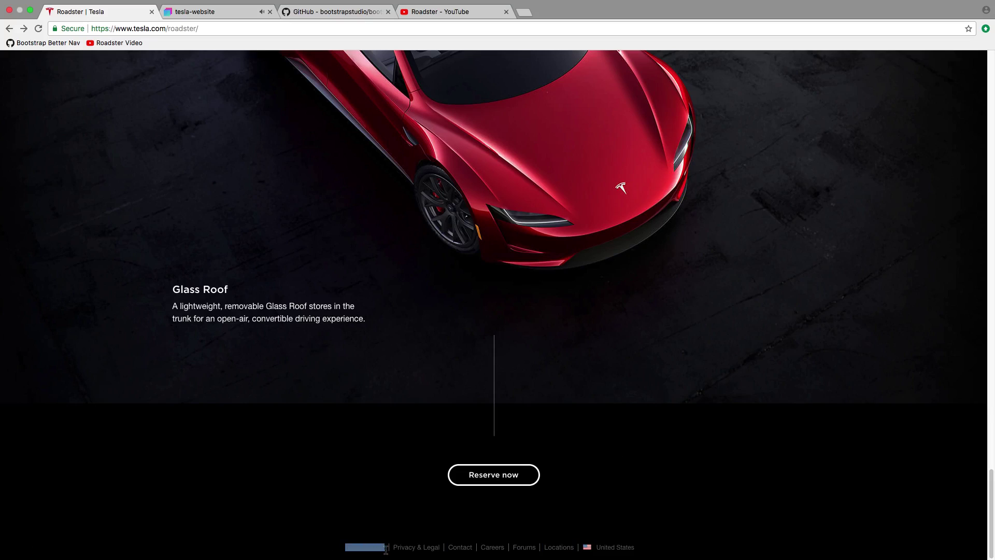
Step: Switch to Bootstrap Studio and change the first three footer links to Tesla © 2017, Privacy & Legal and Contact
key("super+Tab")
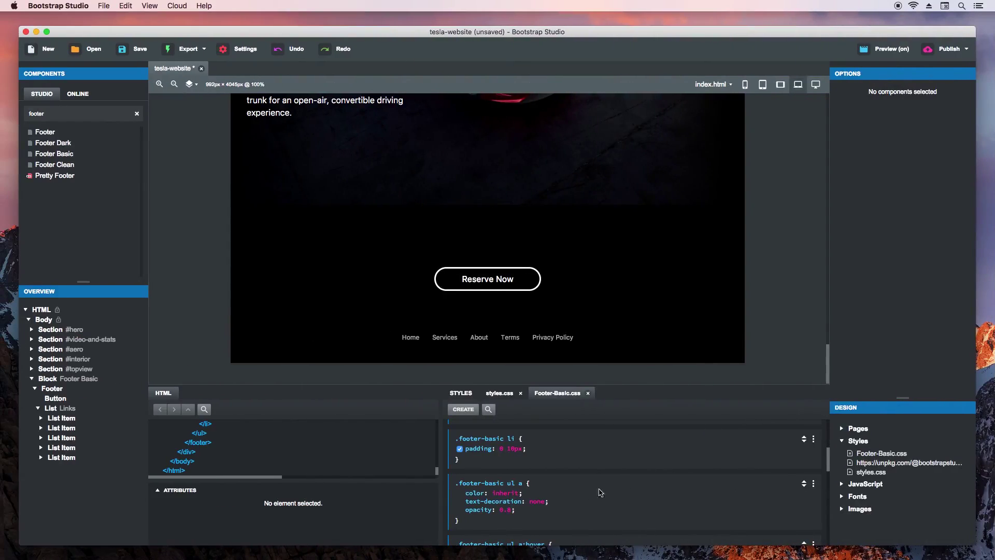
double_click(410, 338)
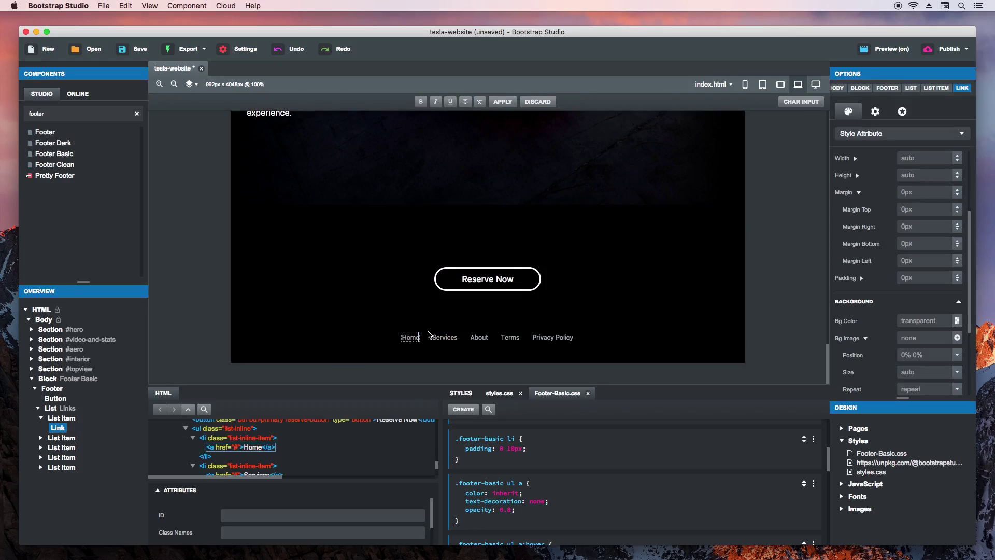
type("Tesla © 2017")
double_click(456, 337)
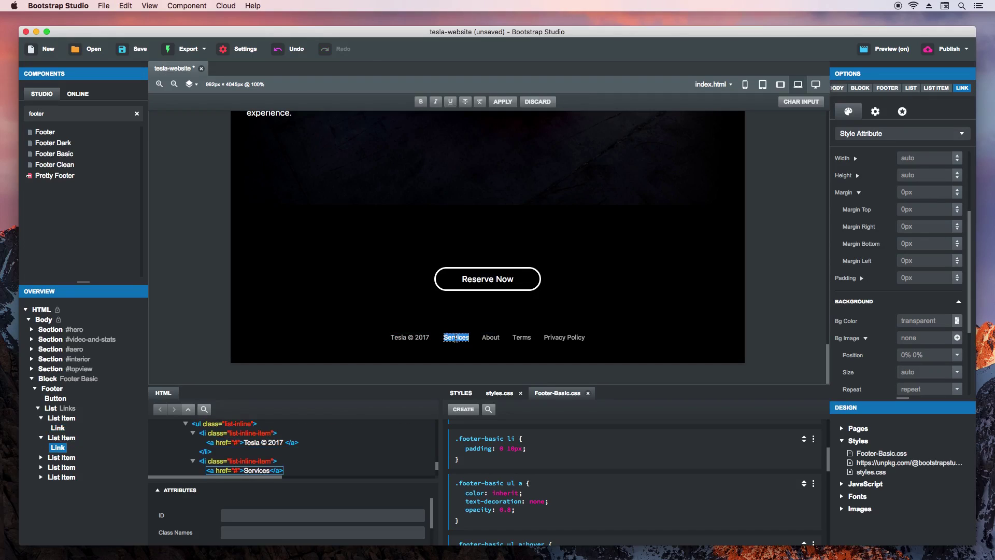
type("Privacy & Legal")
double_click(492, 338)
type("Contact")
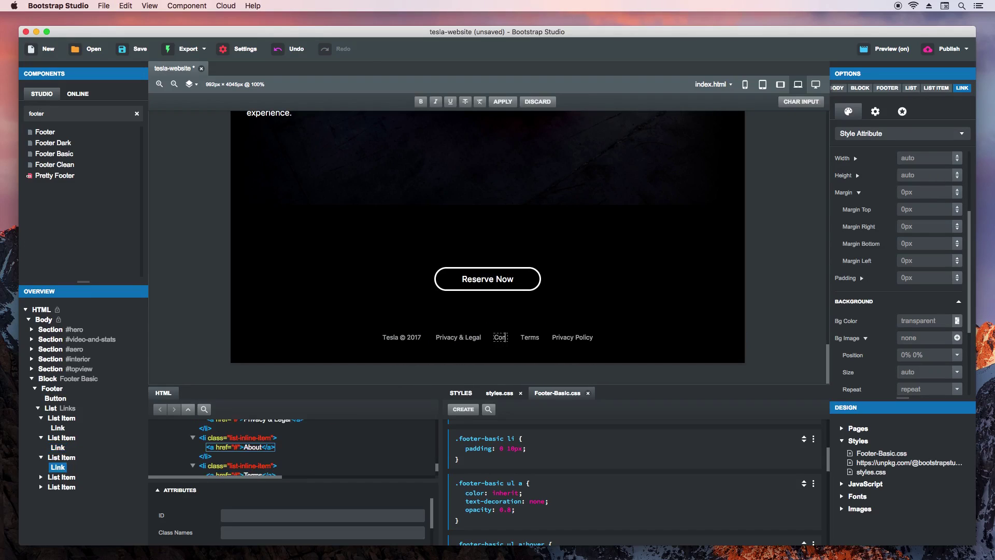
key("Return")
Step: Change the Terms and Privacy Policy footer links to Careers and Forums
double_click(535, 337)
type("Careers")
key("Return")
double_click(588, 337)
type("Forums")
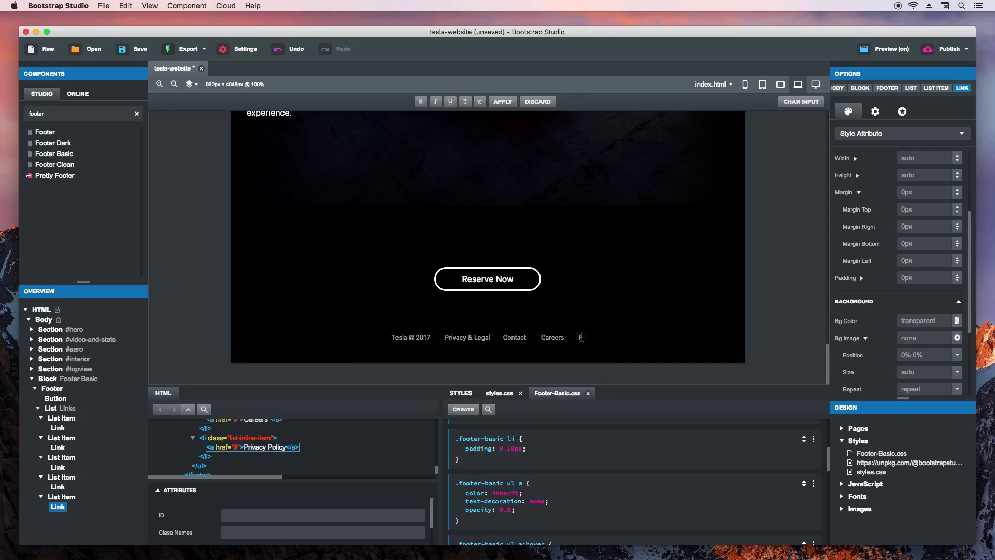
key("Return")
Step: Duplicate the Forums list item twice in the footer and label the copies Locations and United States
left_click(605, 329)
double_click(601, 338)
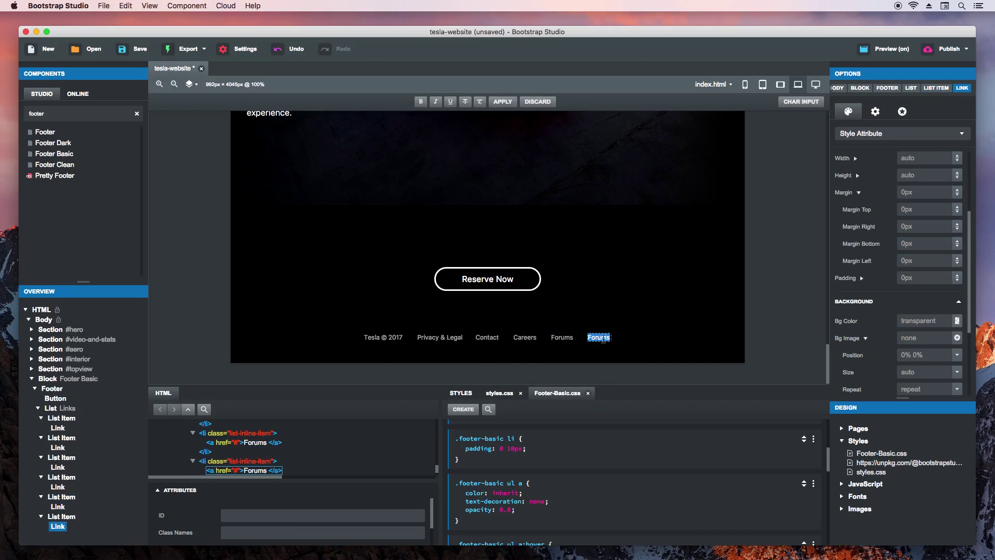
type("Locations")
key("Return")
left_click(611, 328)
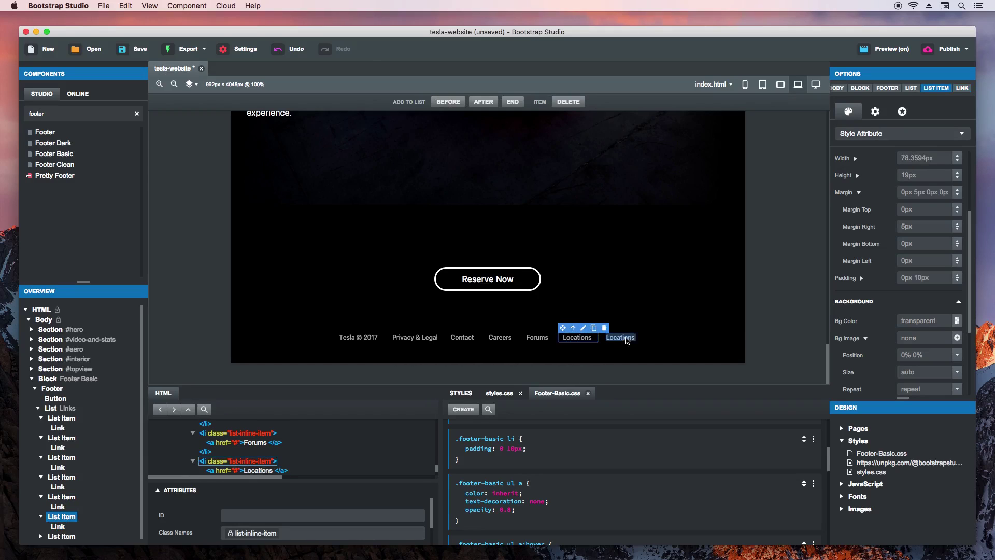
double_click(624, 338)
type("United States")
key("Return")
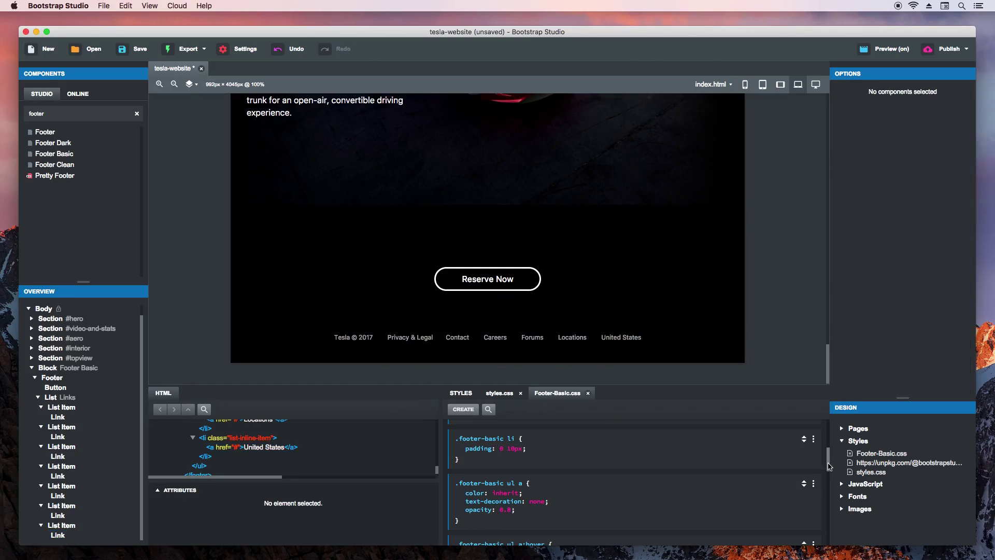
Step: Set the font weight to 100 in the footer list's .footer-basic ul style block and deselect the list
left_click_drag(828, 465, 828, 448)
left_click(60, 397)
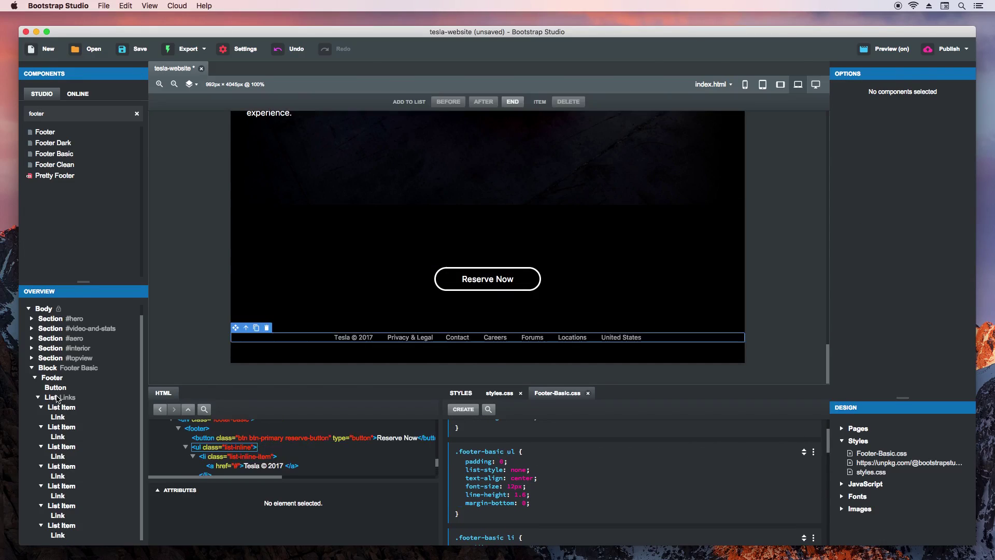
left_click(884, 137)
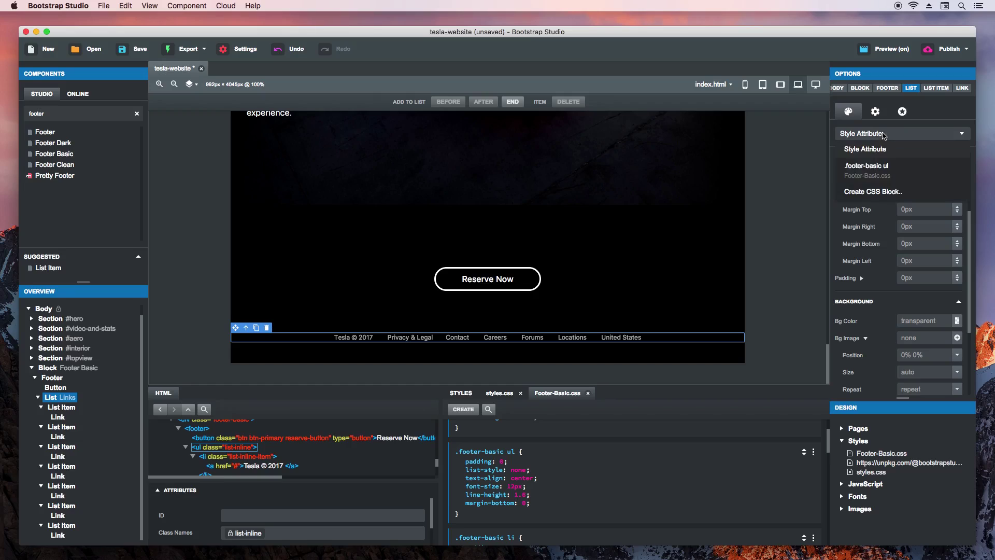
left_click(883, 171)
scroll(972, 245, "down", 5)
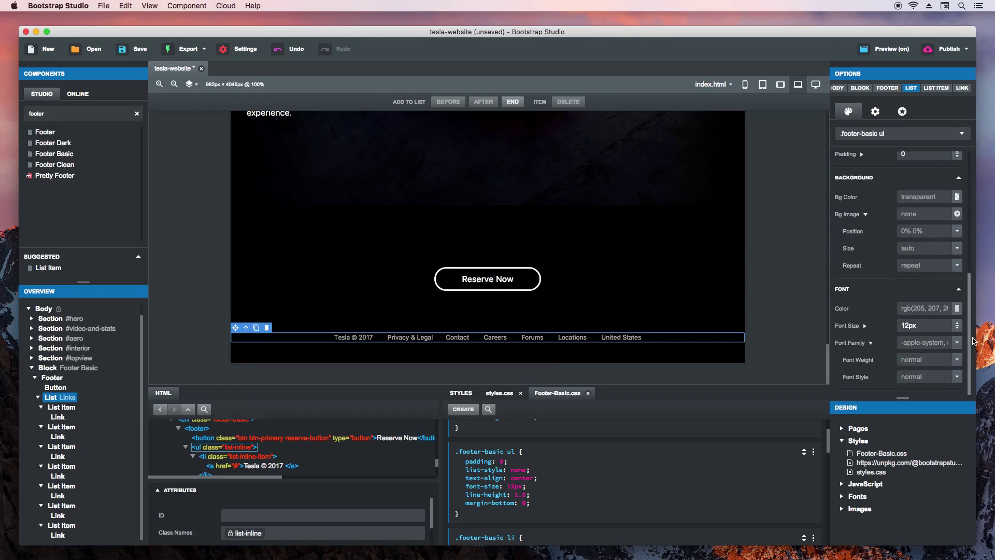
left_click(911, 359)
type("100")
key("Return")
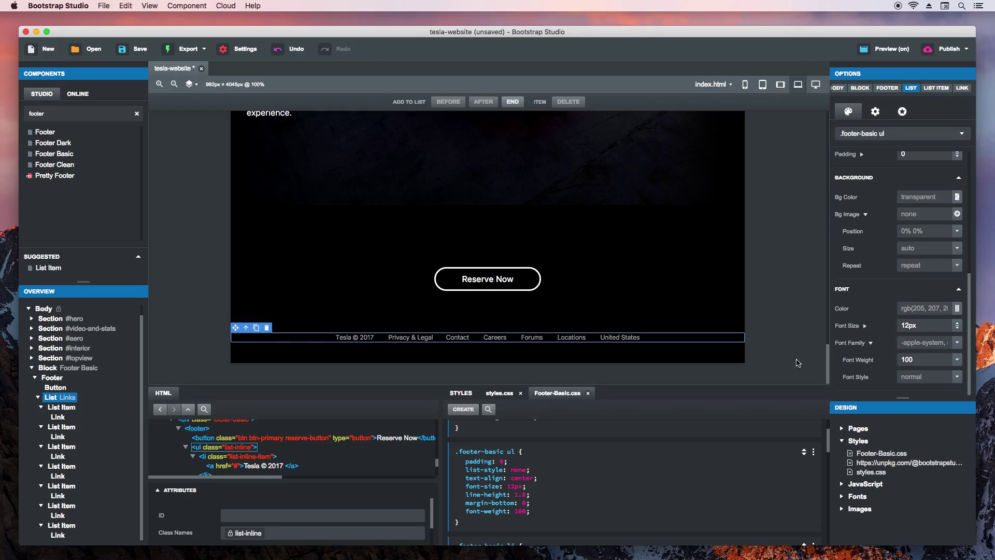
left_click(795, 337)
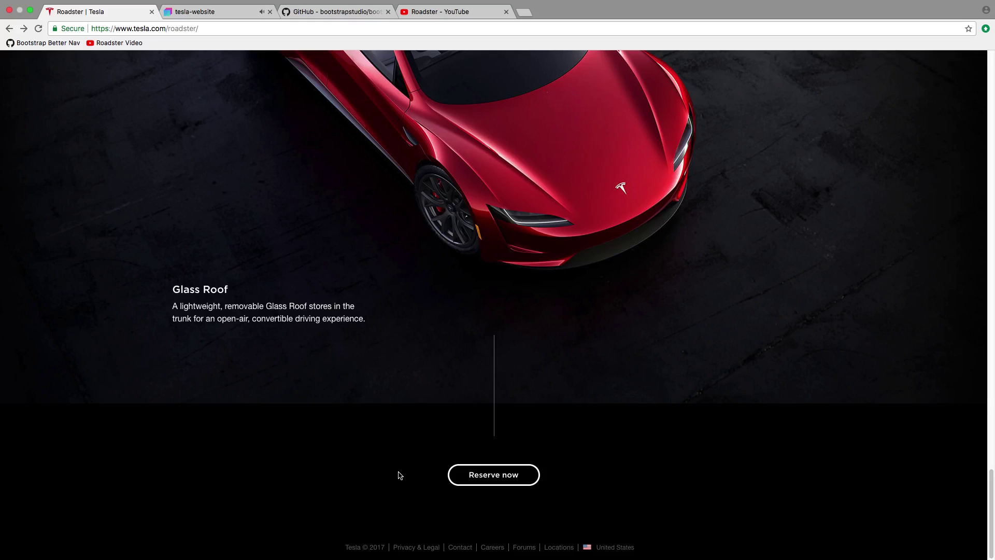
Step: Clear the padding in the footer list items' .footer-basic li style block and set only the right padding to 5px
key("super+Tab")
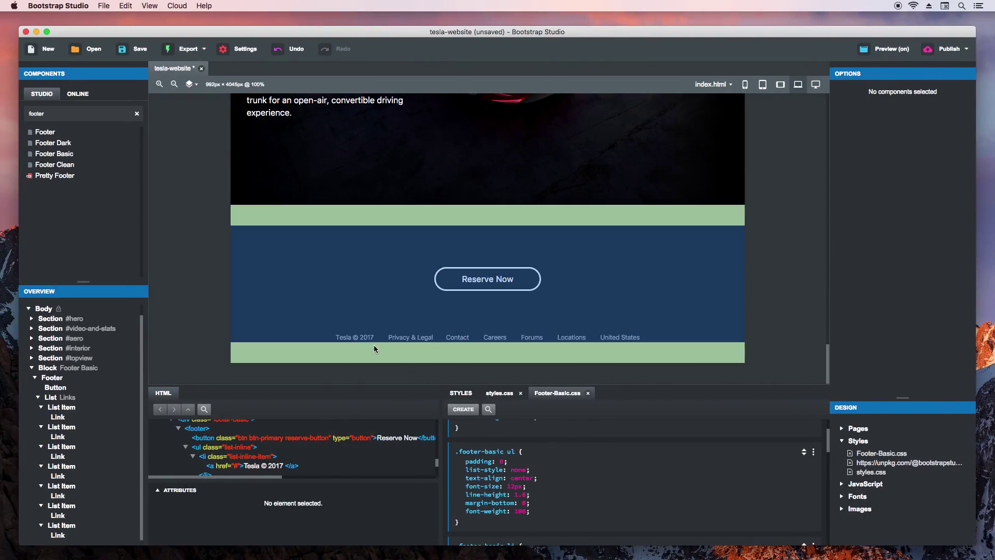
left_click(364, 341)
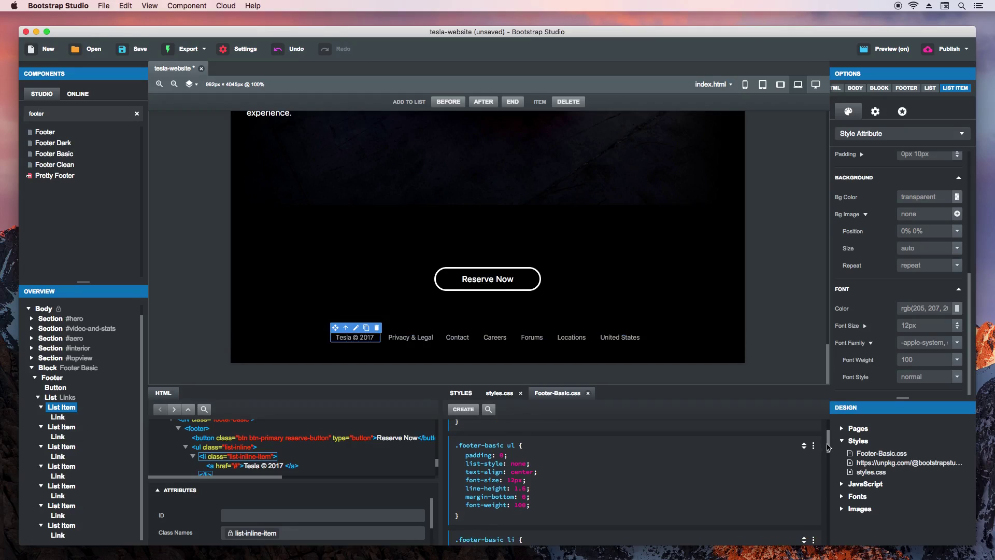
left_click_drag(827, 444, 828, 464)
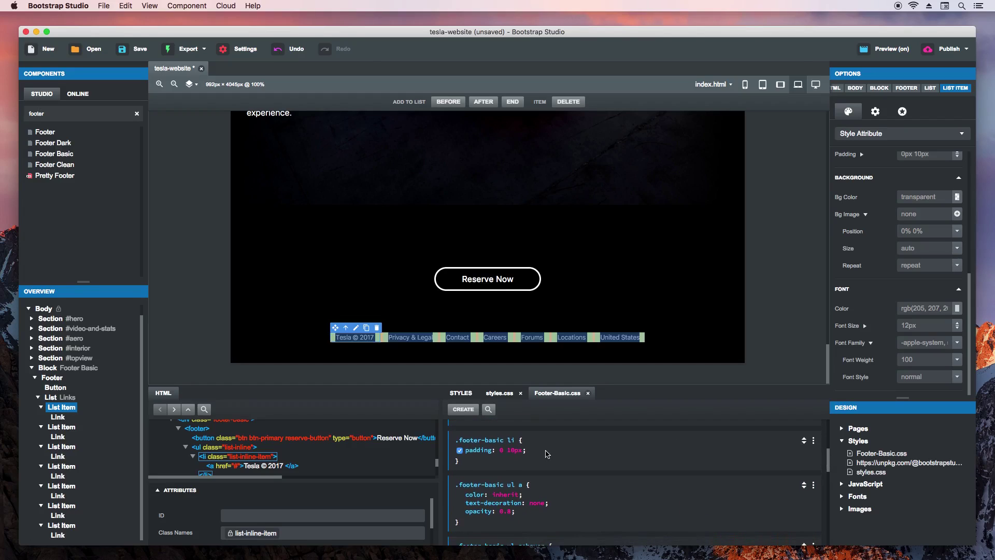
left_click(848, 136)
left_click(856, 169)
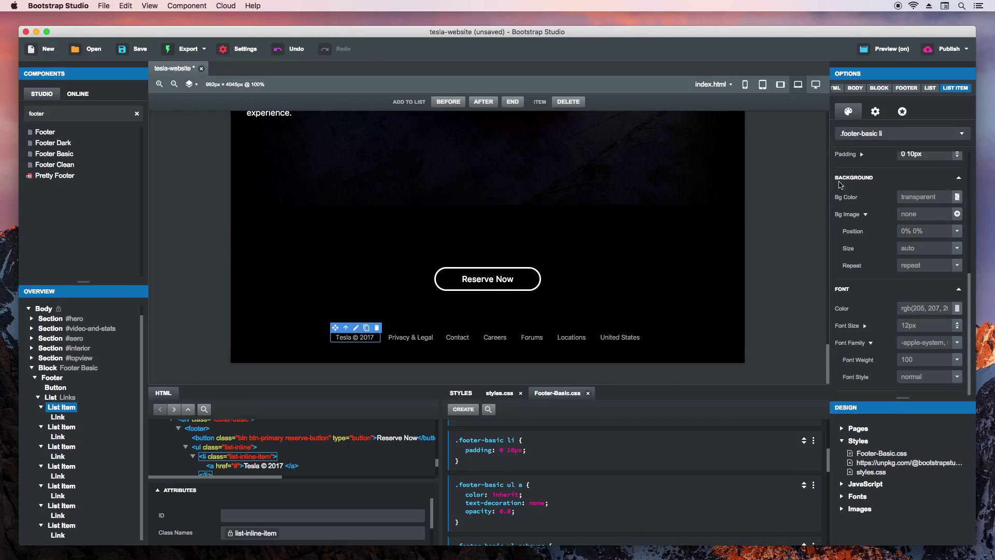
scroll(966, 287, "up", 6)
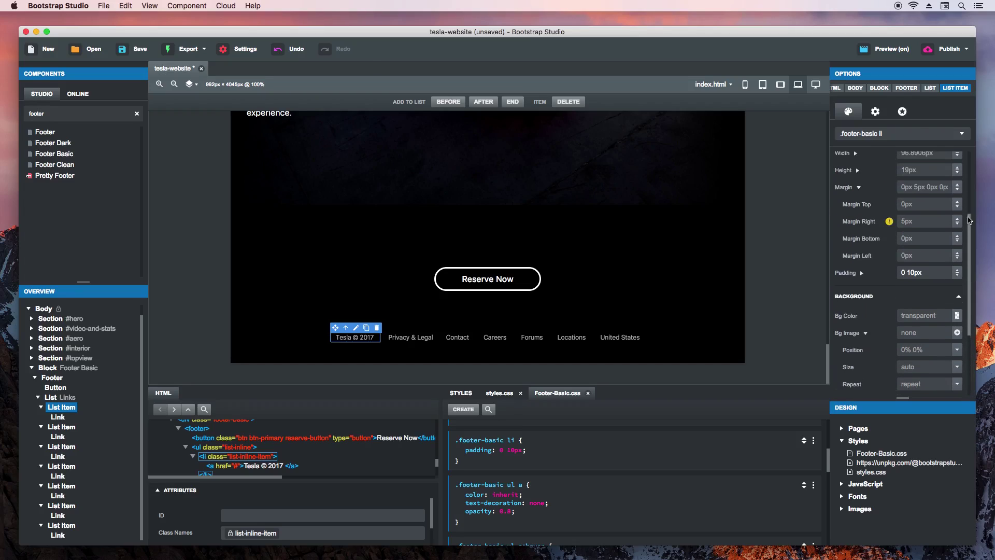
left_click(862, 315)
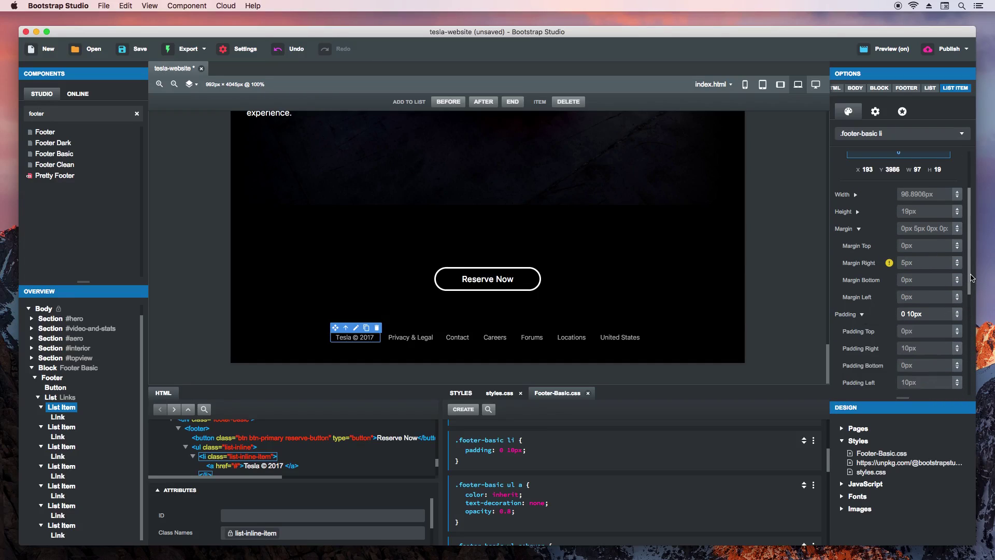
scroll(967, 300, "down", 2)
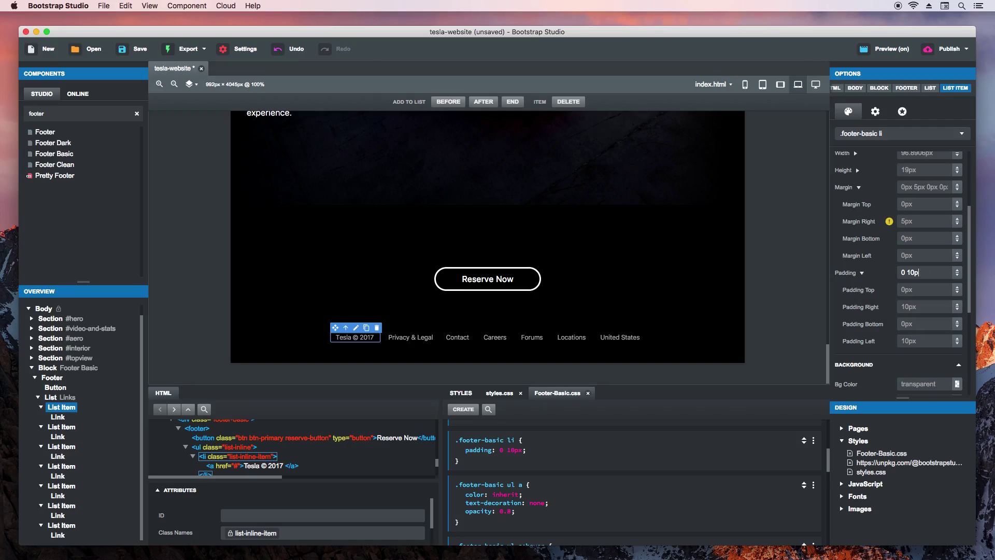
key("Return")
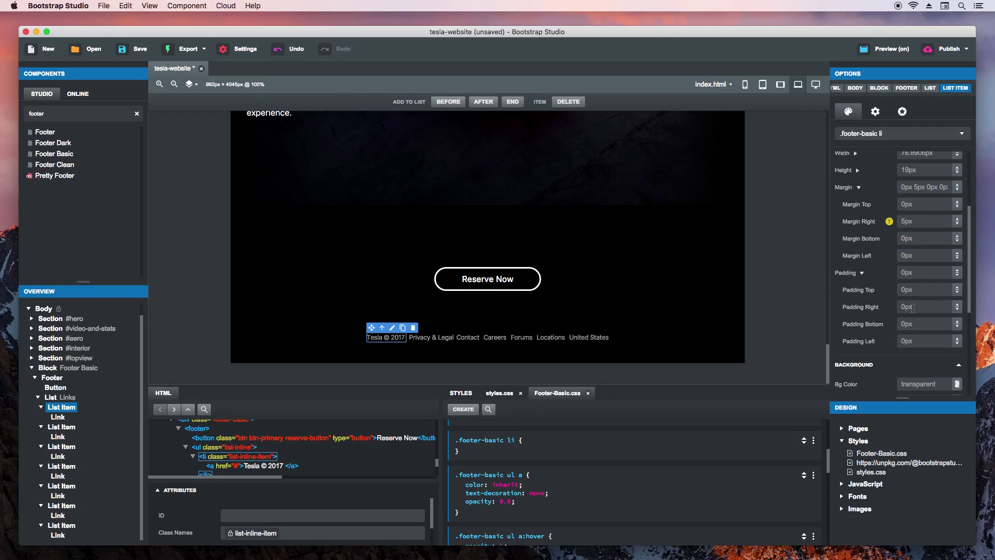
type("5px")
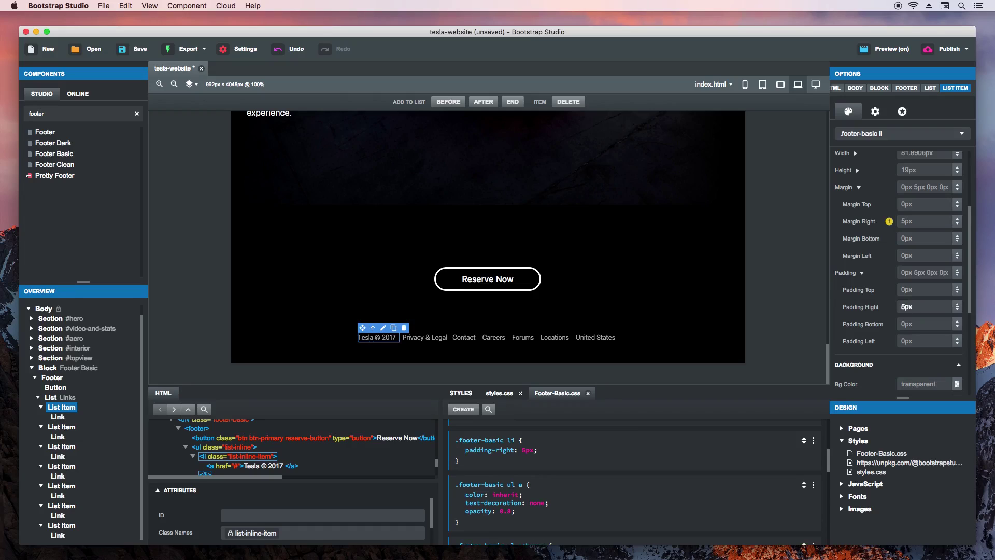
Step: Add a border-right of 1px solid white to the .footer-basic li style block
left_click(544, 456)
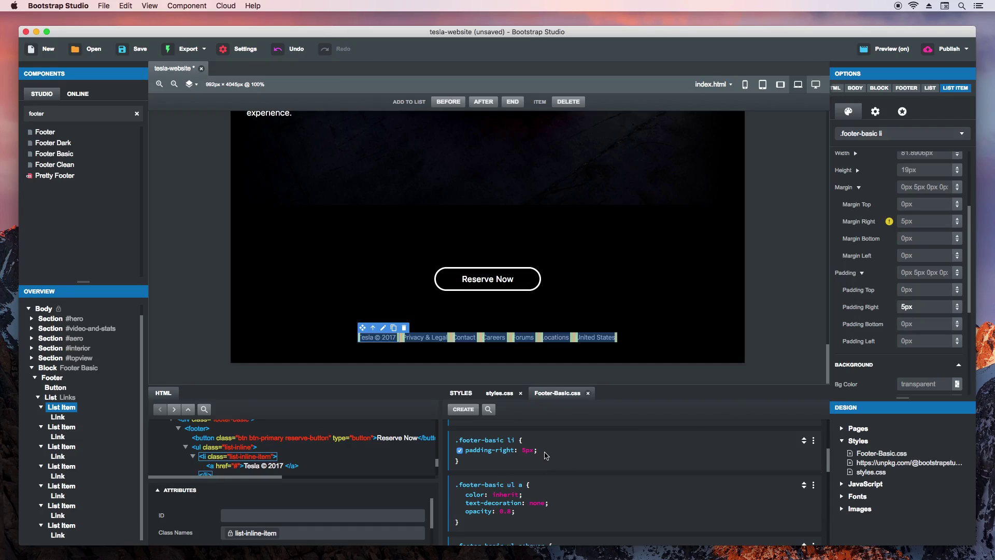
type("border-ri: ;")
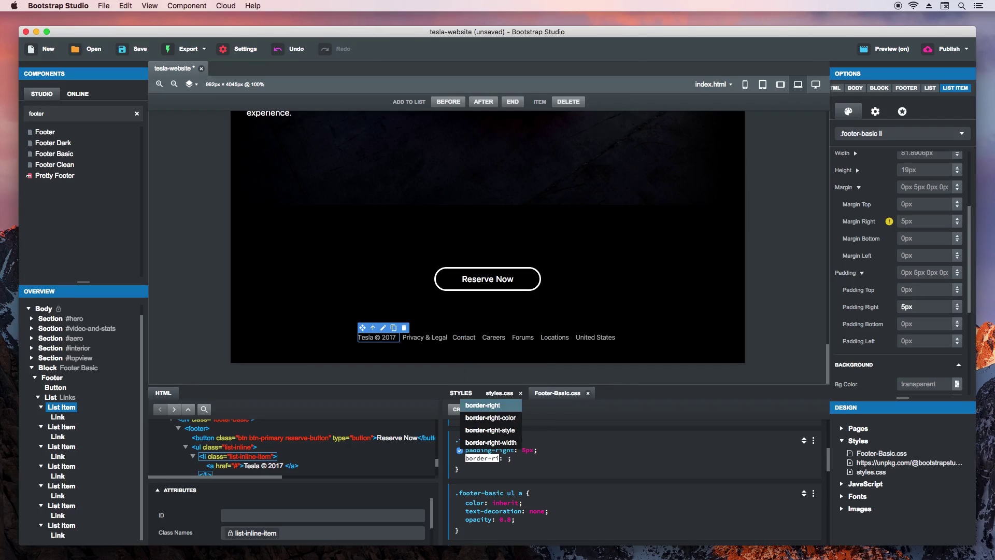
key("Return")
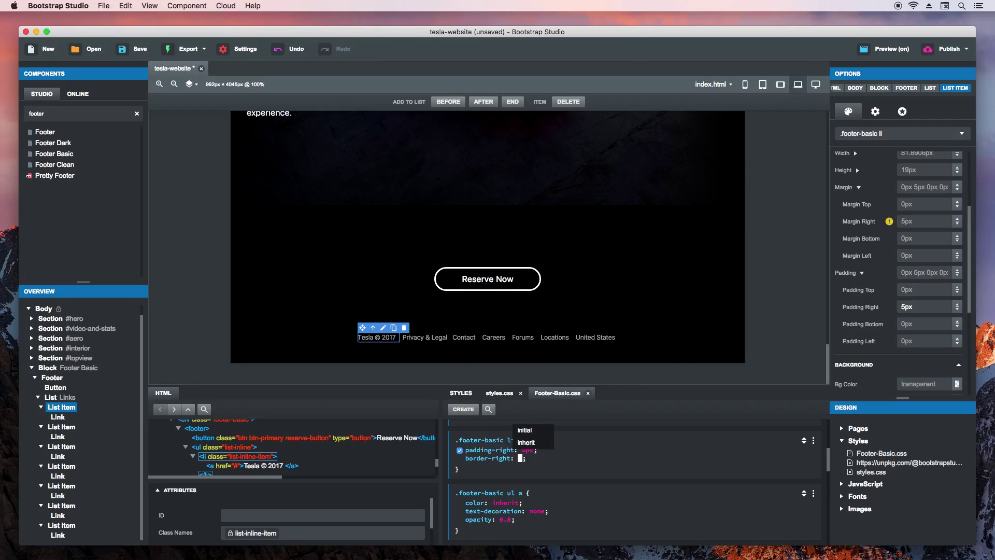
type("1px solid white")
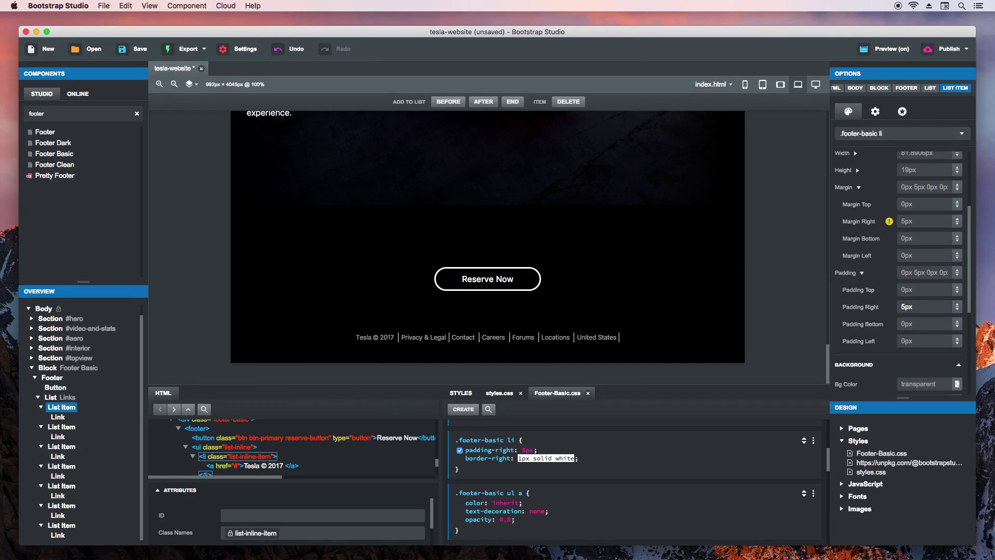
key("Return")
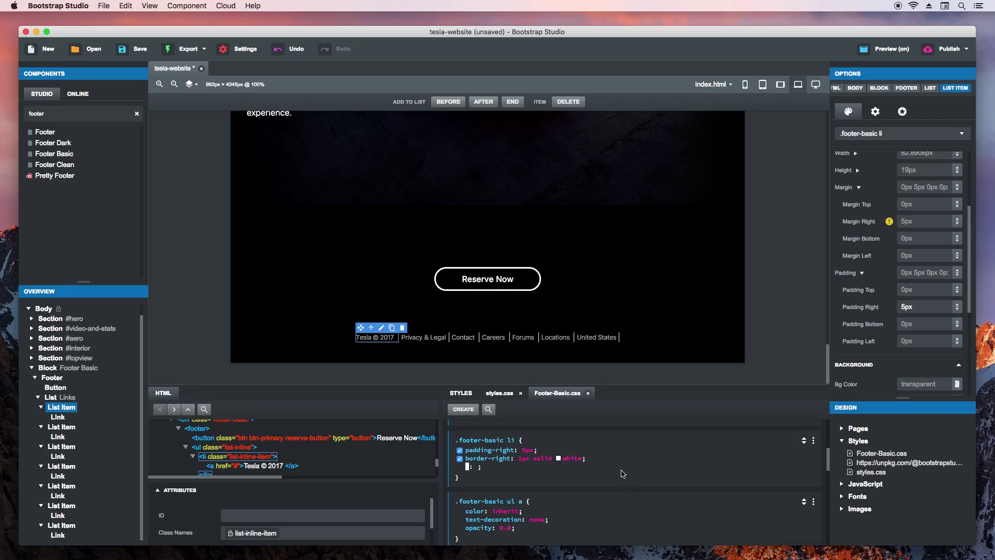
Step: Change the footer items' right border colour to rgba(255,255,255,0.4) and deselect the list item
left_click(558, 458)
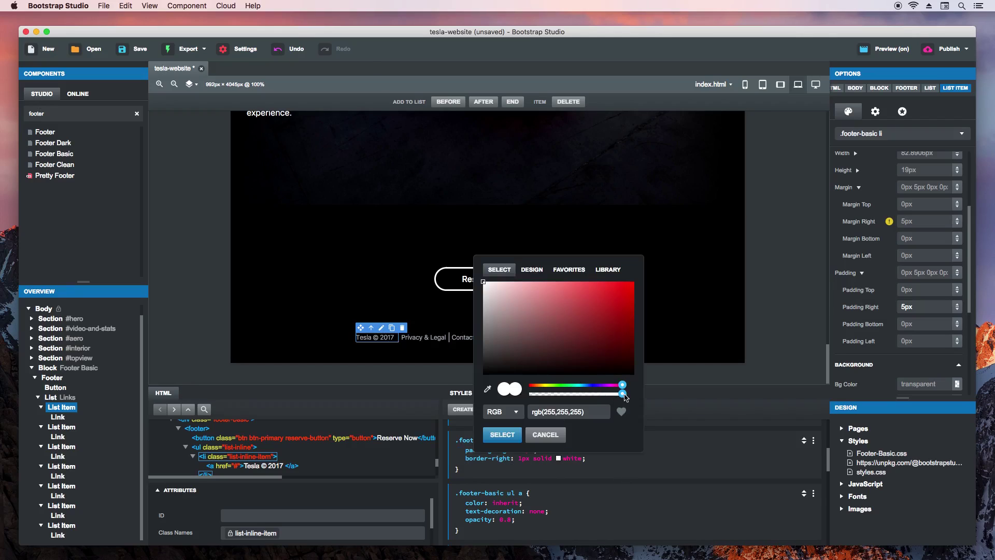
left_click_drag(626, 397, 571, 399)
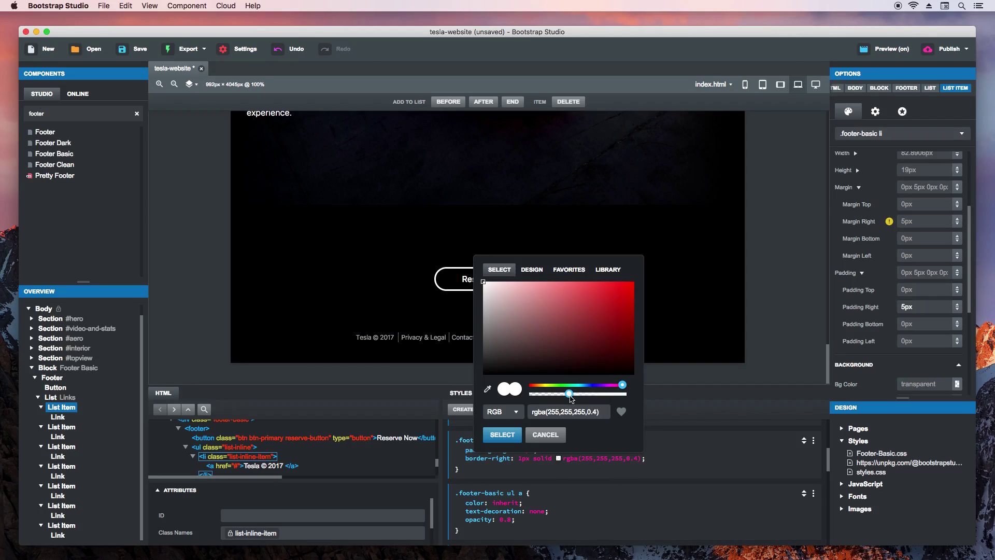
left_click(507, 438)
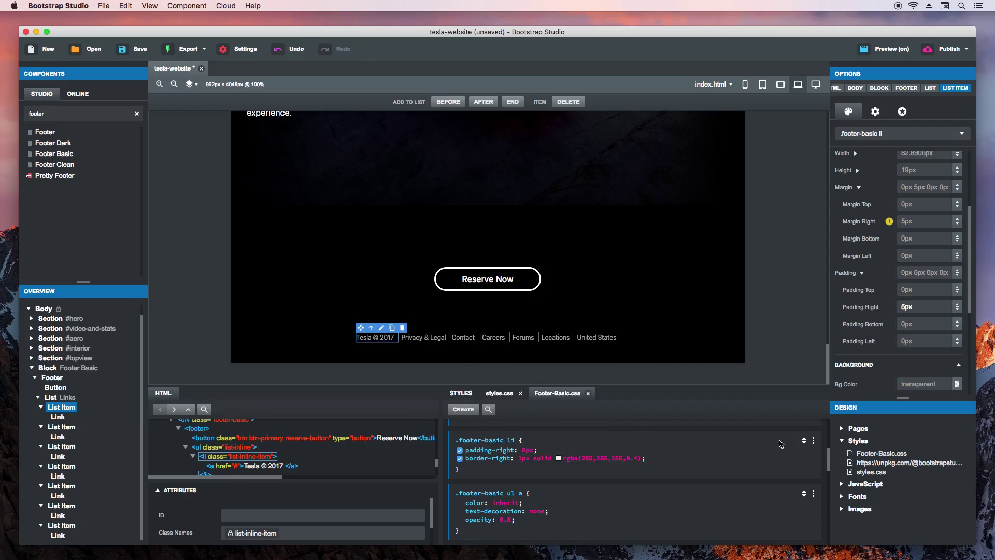
left_click(776, 316)
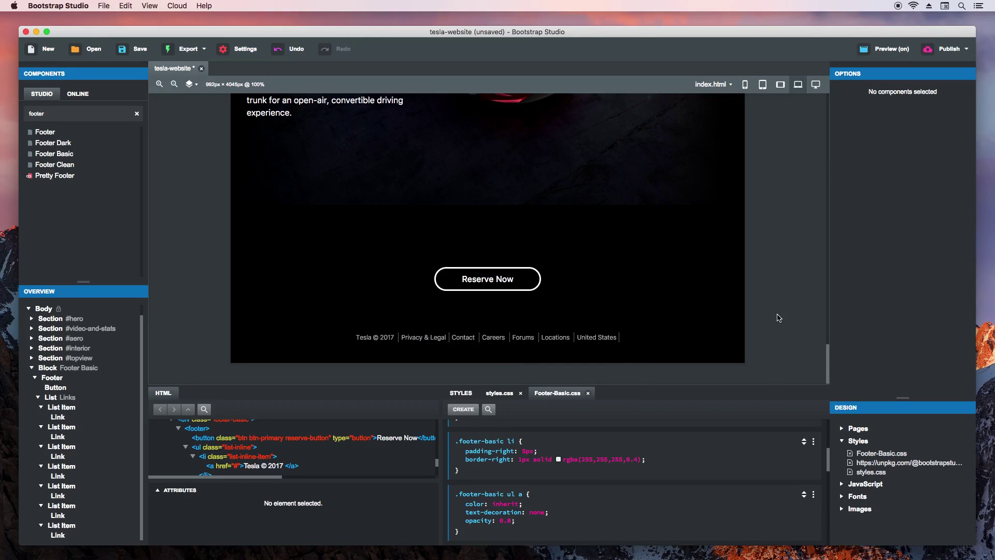
Step: Change the .footer-basic li selector to .footer-basic li:not(:last-child) so the last footer item has no divider
double_click(618, 342)
left_click(512, 444)
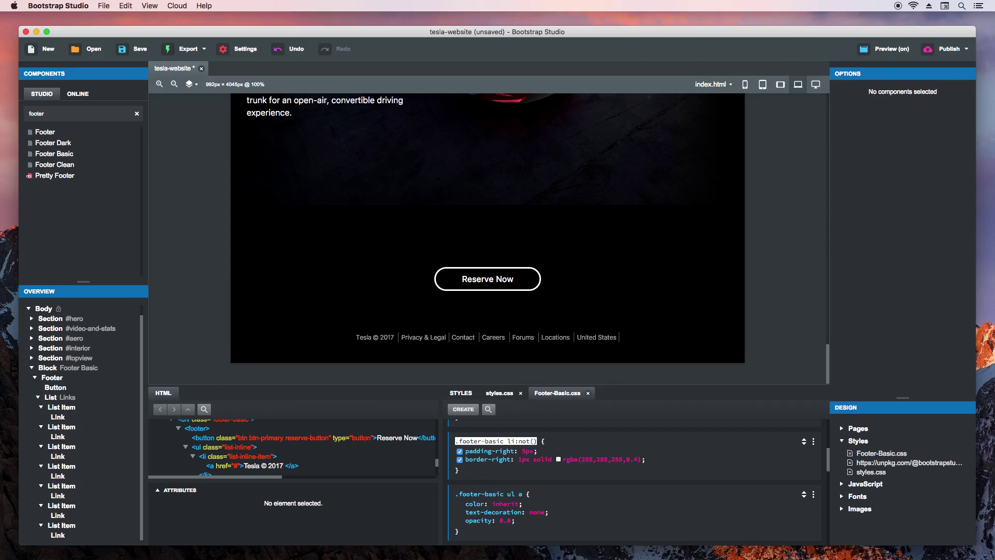
type(":not(:last-child")
key("Tab")
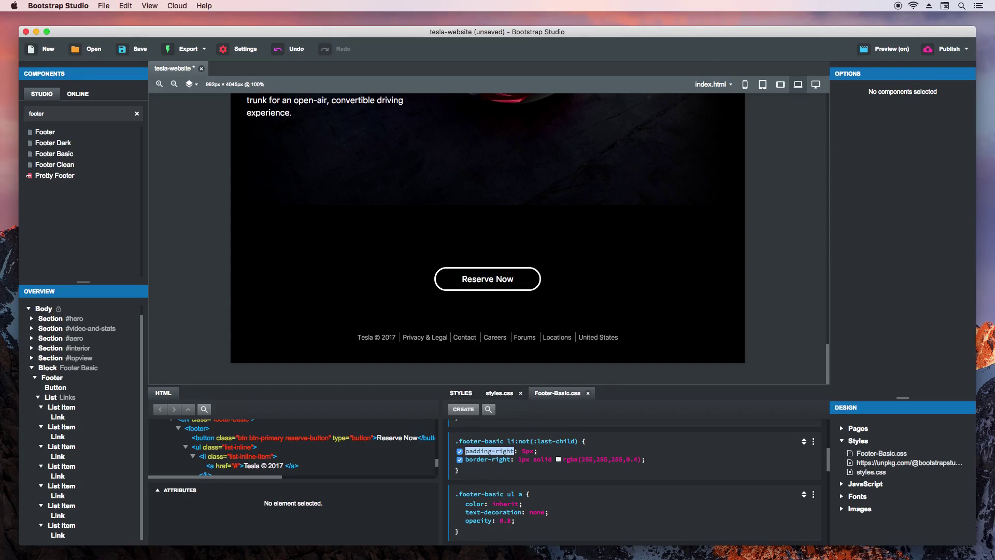
left_click(544, 446)
Step: Switch to Chrome and compare the original Tesla footer with the one in the tesla-website preview
key("super+Tab")
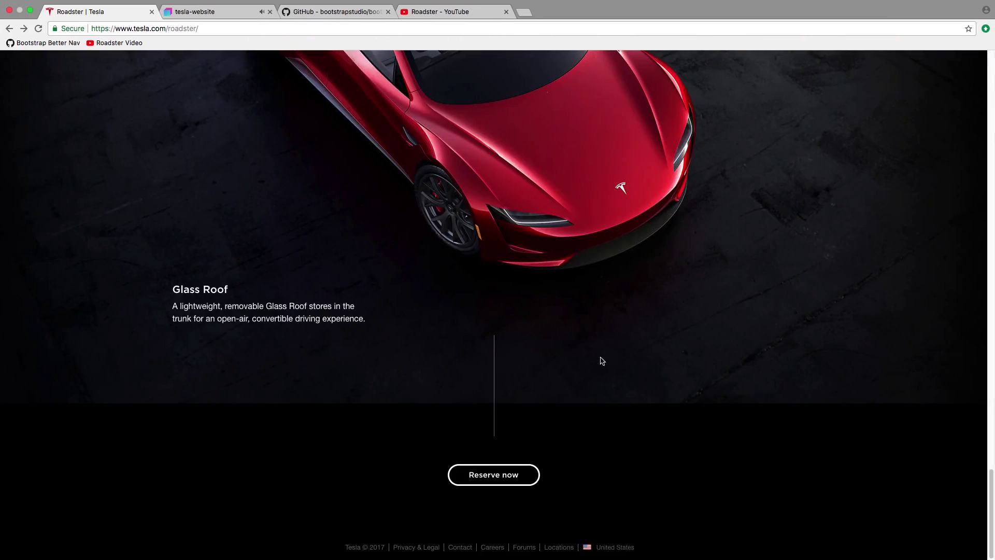
left_click(201, 12)
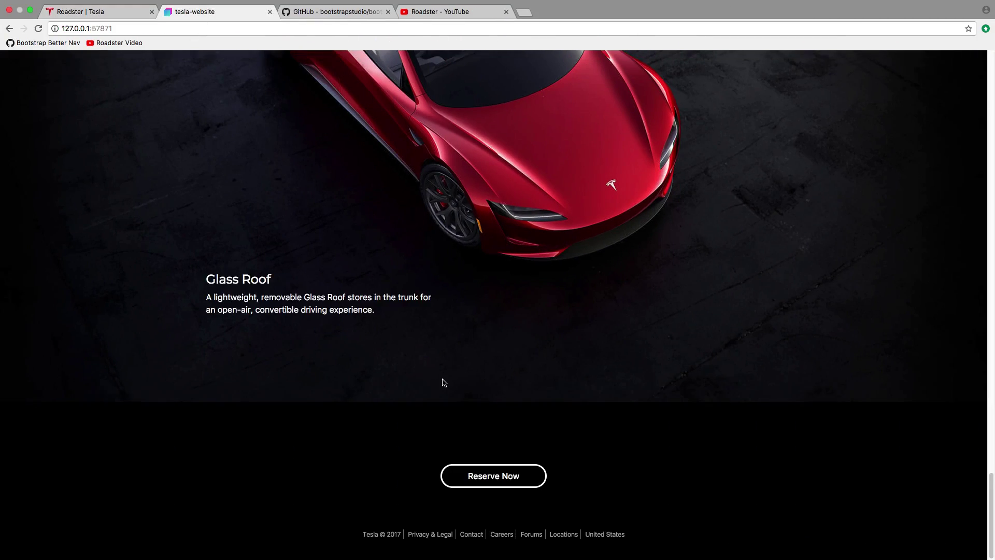
Step: Check the vertical line on the original Tesla page, switch to Bootstrap Studio and insert a Div above the footer's Reserve Now button
left_click(89, 11)
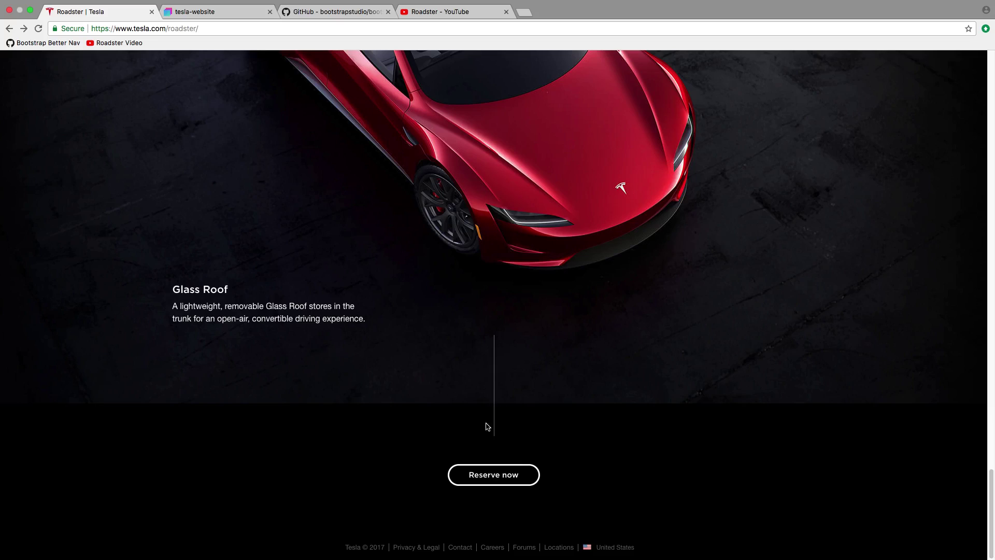
key("super+Tab")
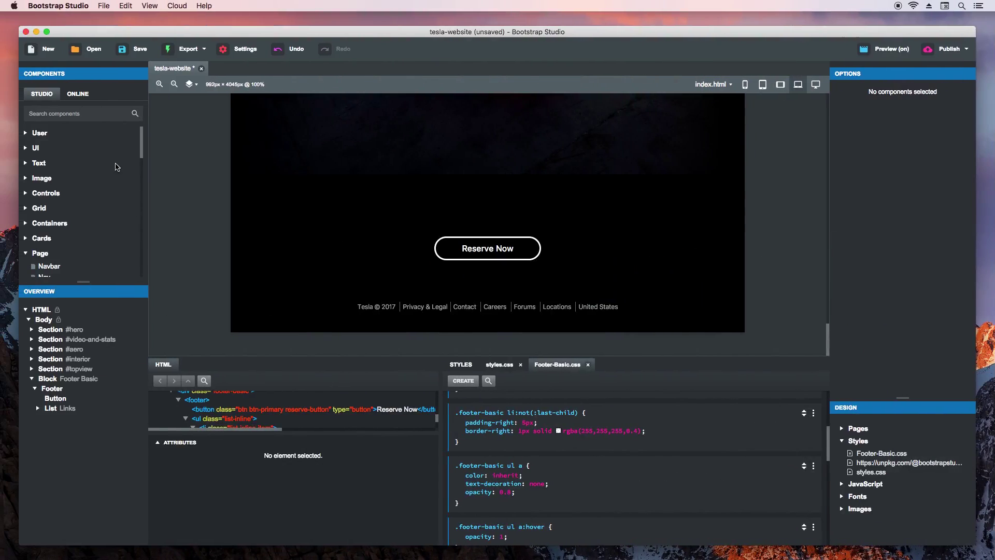
type("div")
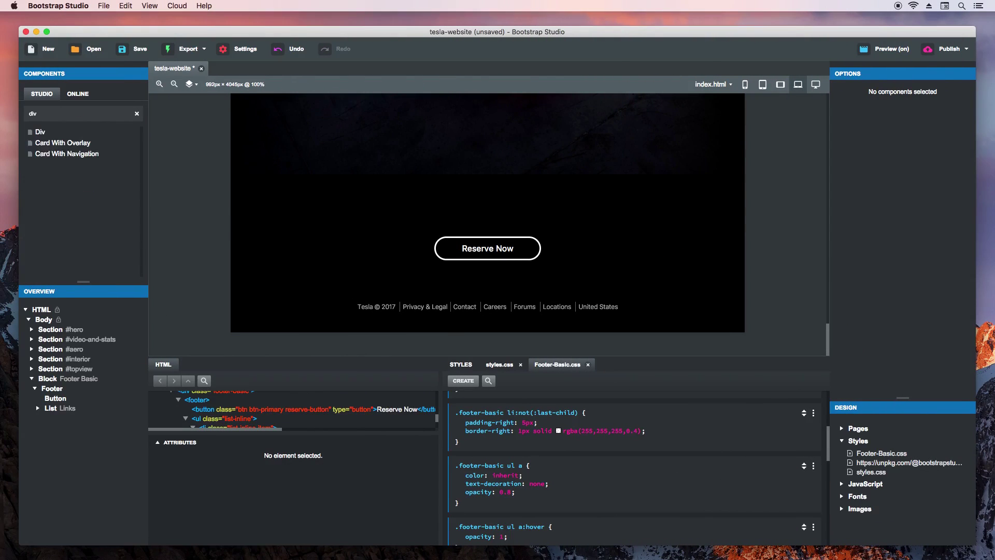
left_click_drag(46, 138, 64, 396)
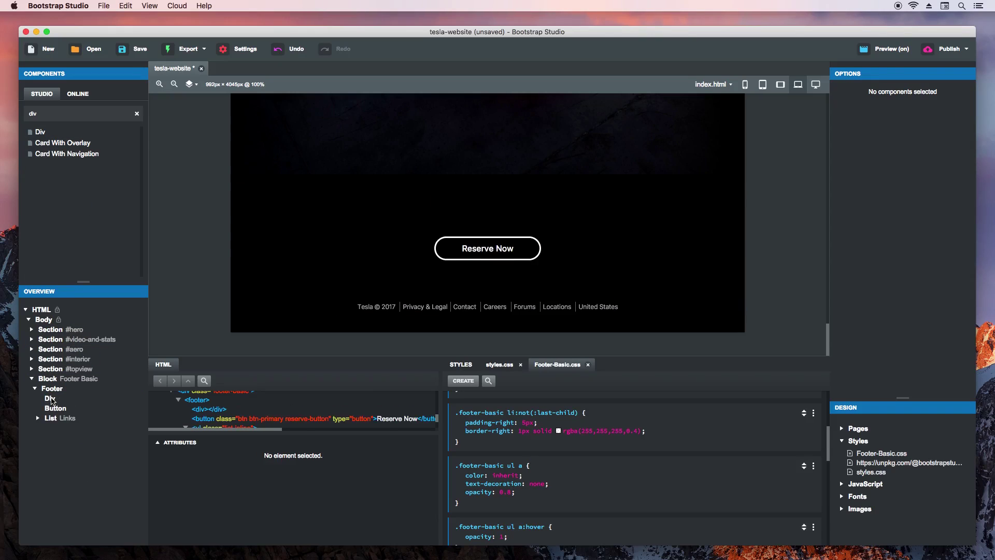
Step: Give the new footer Div the ID vertical-line and create an empty #vertical-line style block in Footer-Basic.css
left_click(52, 402)
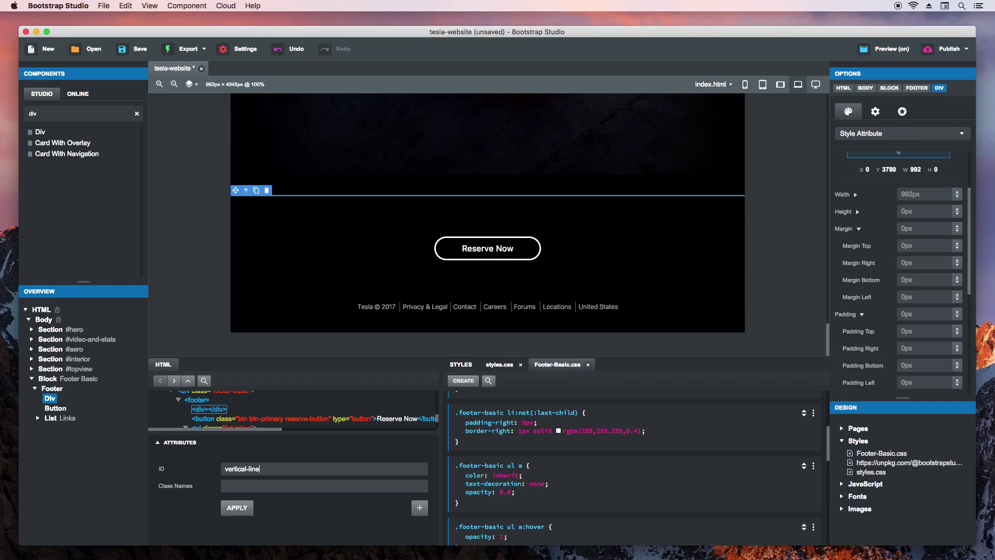
left_click(236, 507)
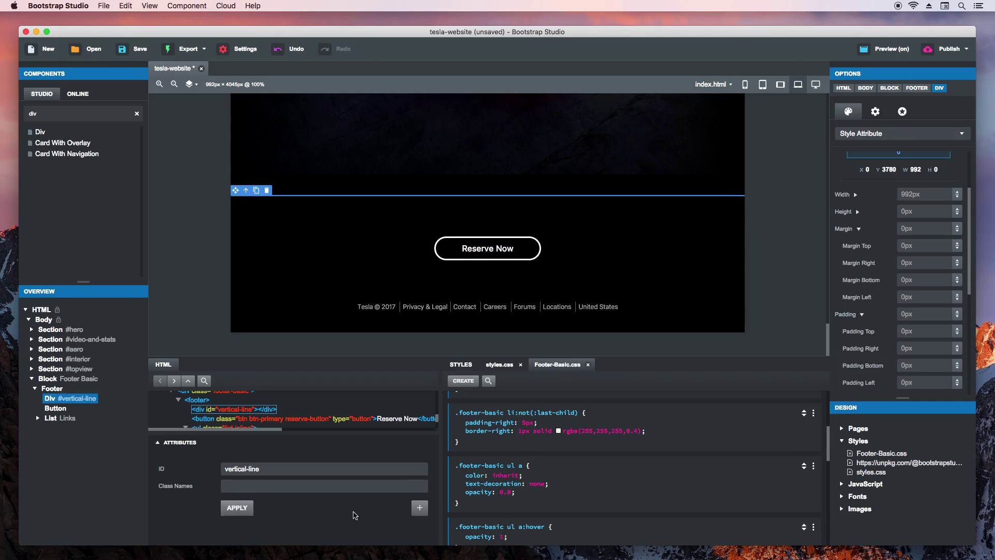
left_click(463, 380)
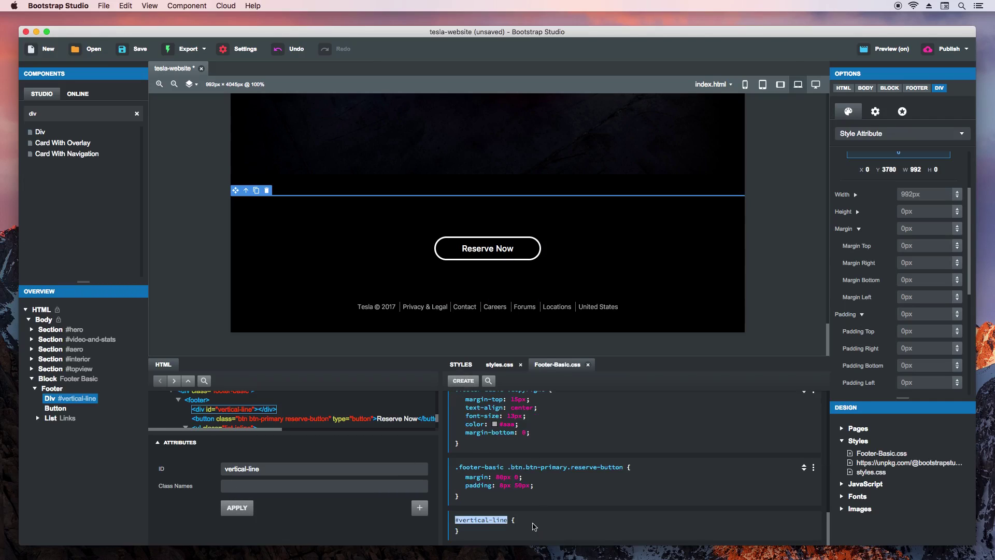
key("Escape")
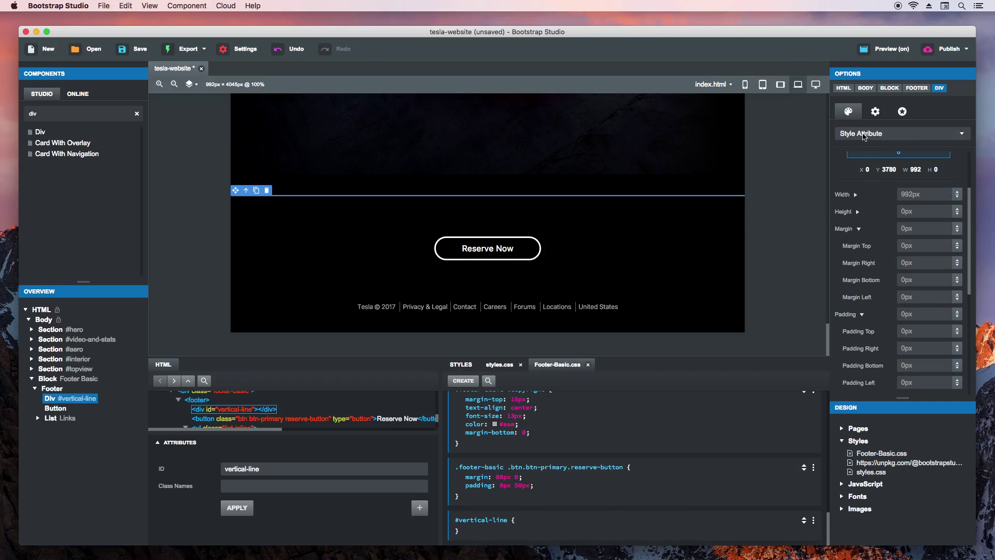
Step: Set the #vertical-line rule's width to 10px and its height to 200px
left_click(864, 137)
left_click(869, 177)
type("10p")
key("Return")
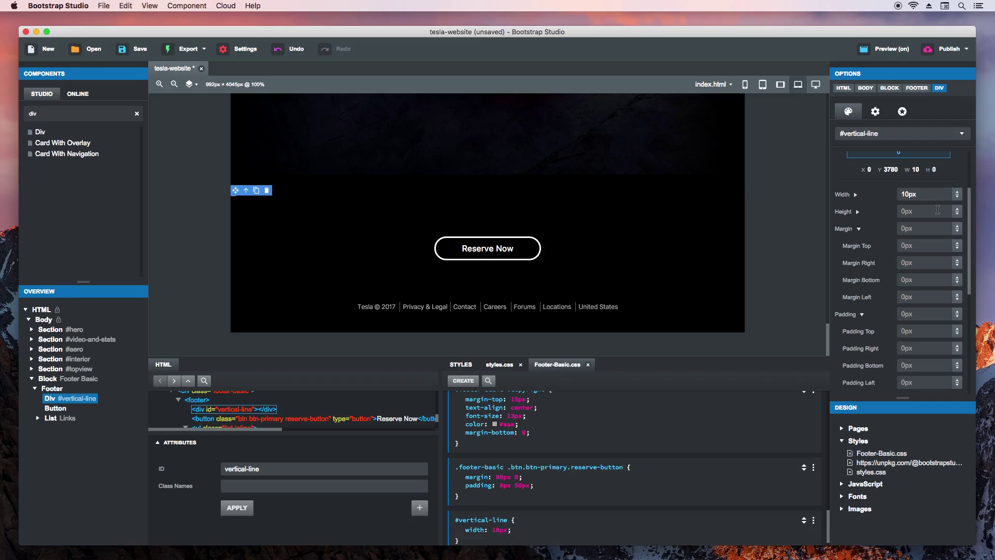
type("200")
key("Return")
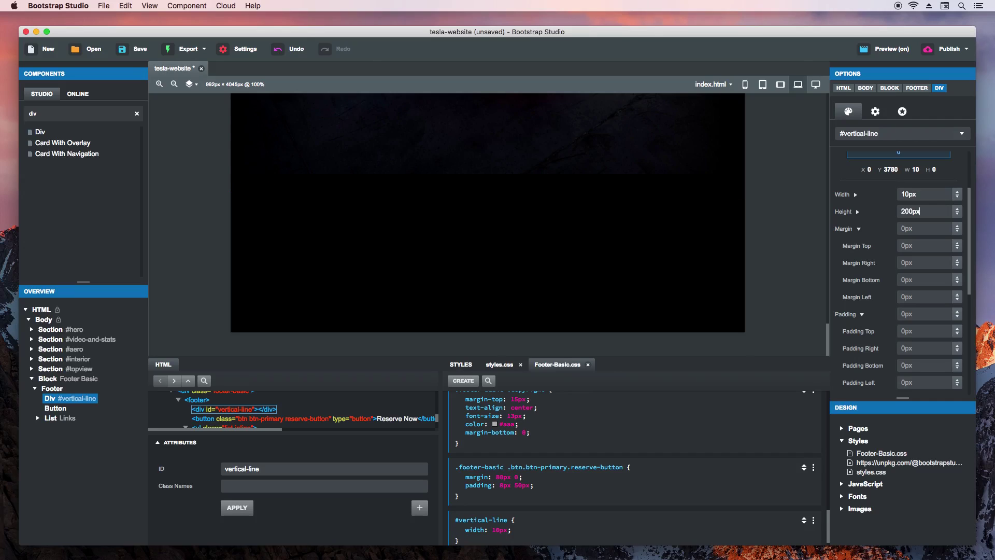
Step: Set the vertical line's background colour to semi-transparent white
left_click_drag(970, 234, 966, 313)
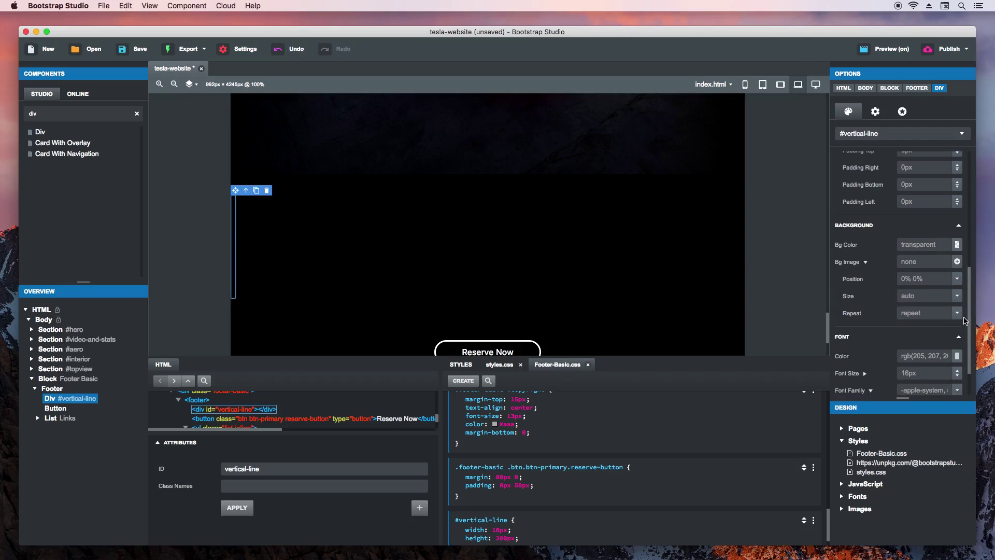
left_click(957, 244)
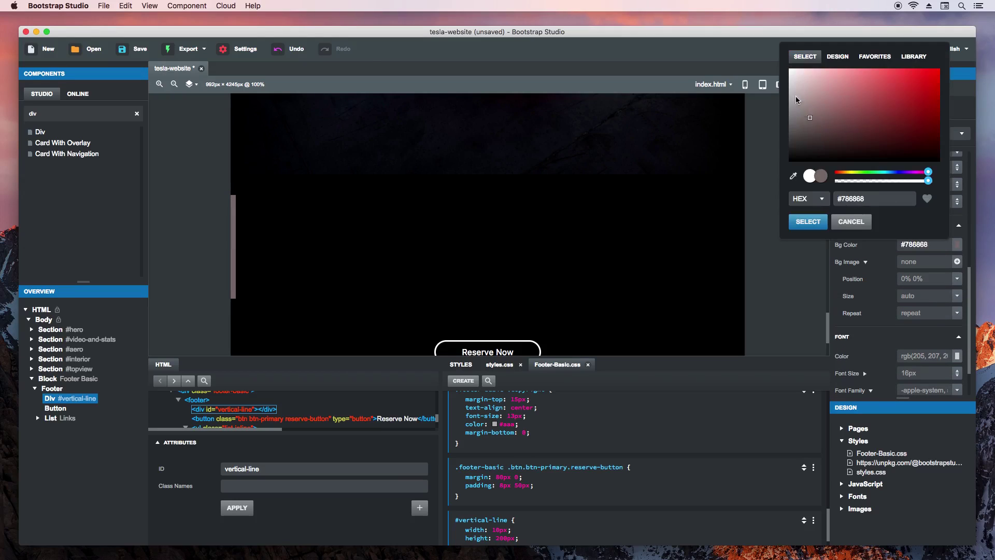
left_click_drag(928, 181, 875, 181)
left_click(815, 225)
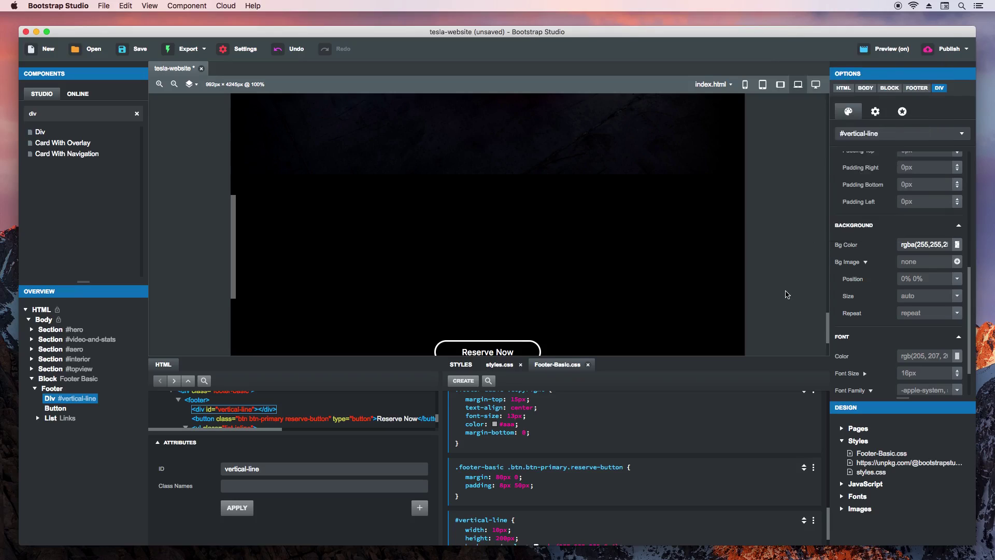
Step: Centre the vertical line with a margin of 0 auto and collapse the individual margin and padding properties
left_click_drag(968, 298, 971, 233)
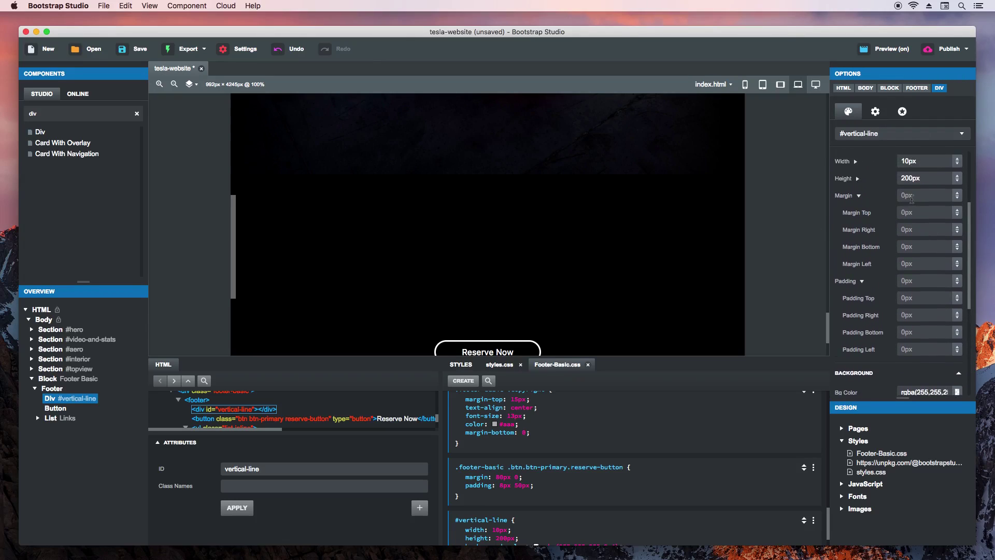
type("0 auto")
key("Return")
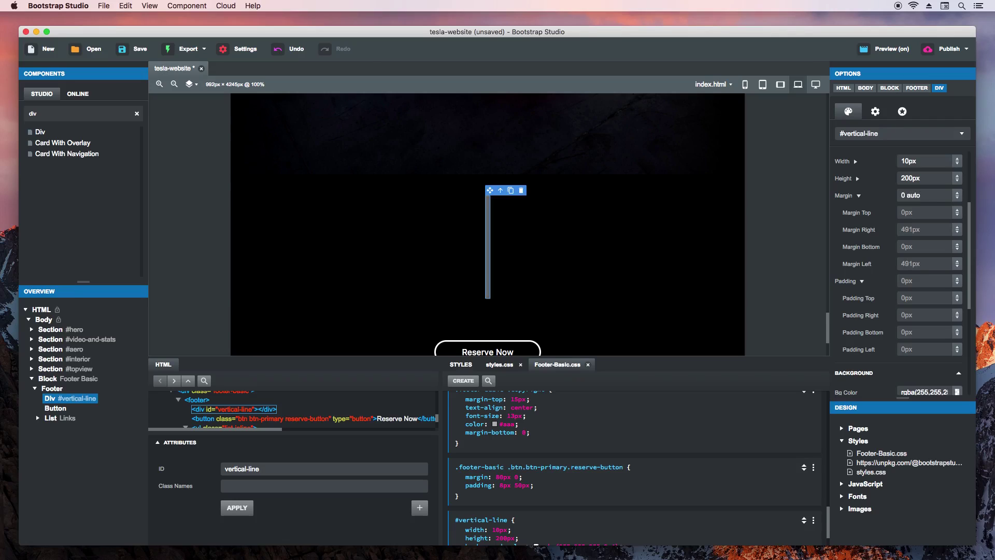
left_click(859, 197)
left_click(861, 213)
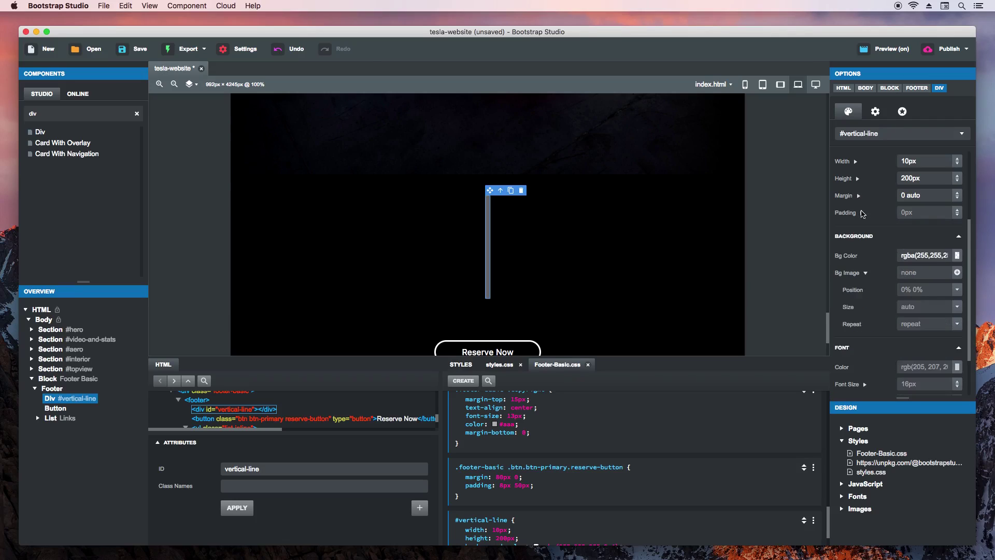
Step: Reduce the vertical line's width to 1px
left_click_drag(970, 266, 970, 228)
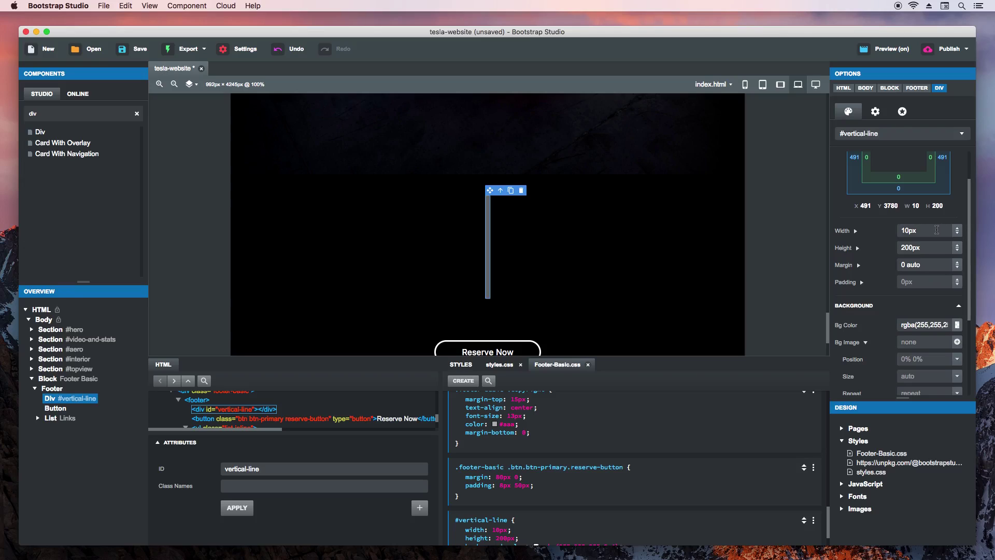
key("Down")
key("Down")
key("Down")
key("Down")
key("Down")
key("Down")
key("Down")
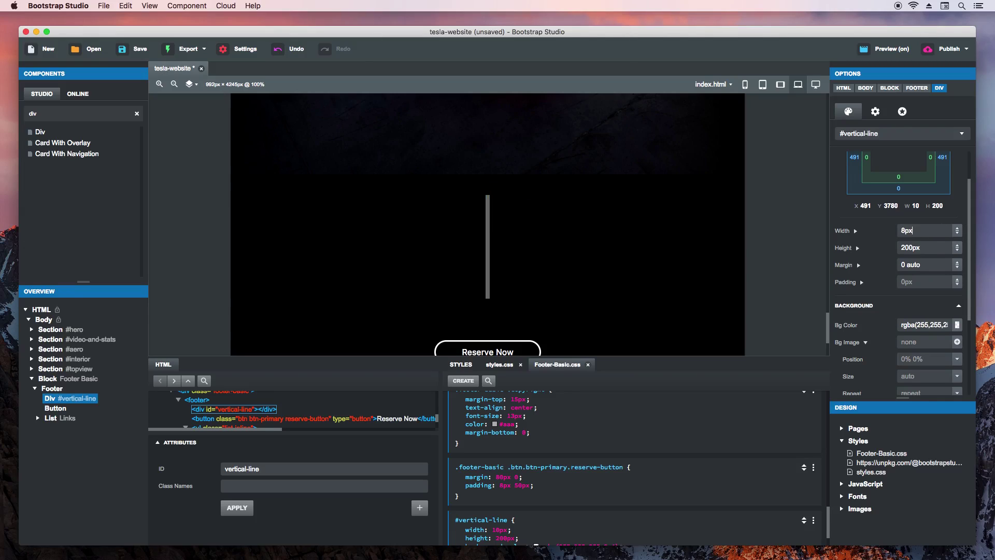
key("Down")
key("Down")
scroll(827, 327, "up", 2)
scroll(827, 328, "down", 3)
Step: Compare with the original Tesla page, set the line's top margin to -150px and fine-tune it to overlap the Glass Roof section
key("super+Tab")
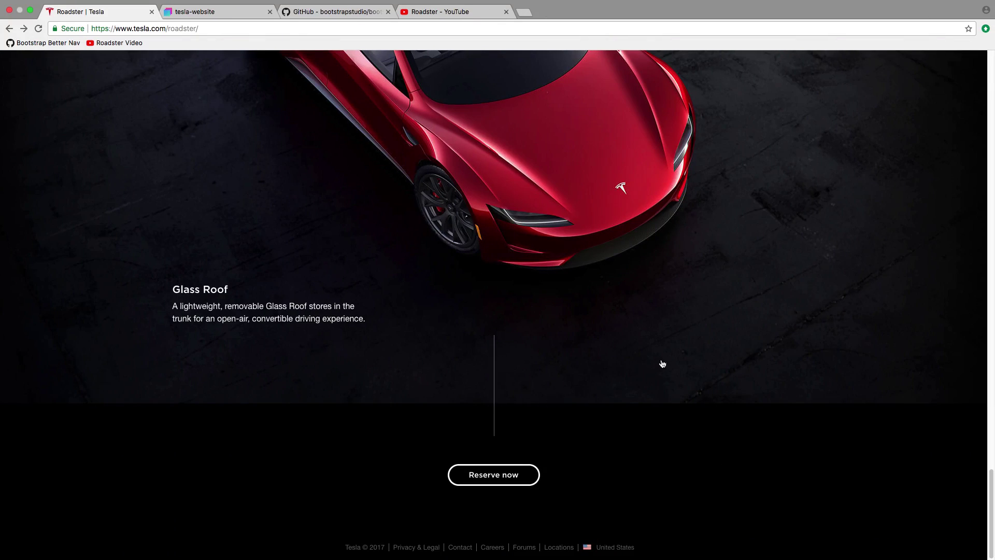
key("super+Tab")
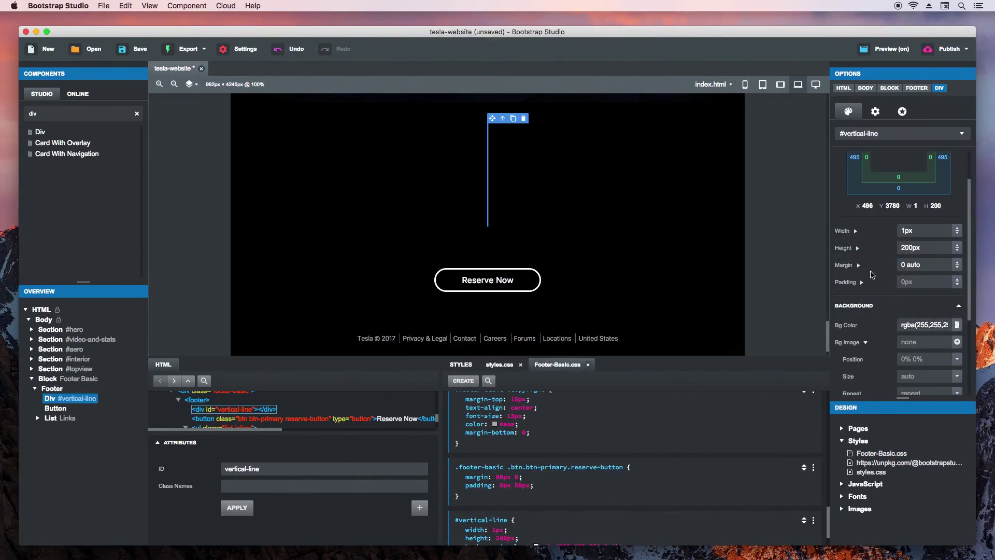
left_click(858, 266)
left_click(915, 284)
type("-")
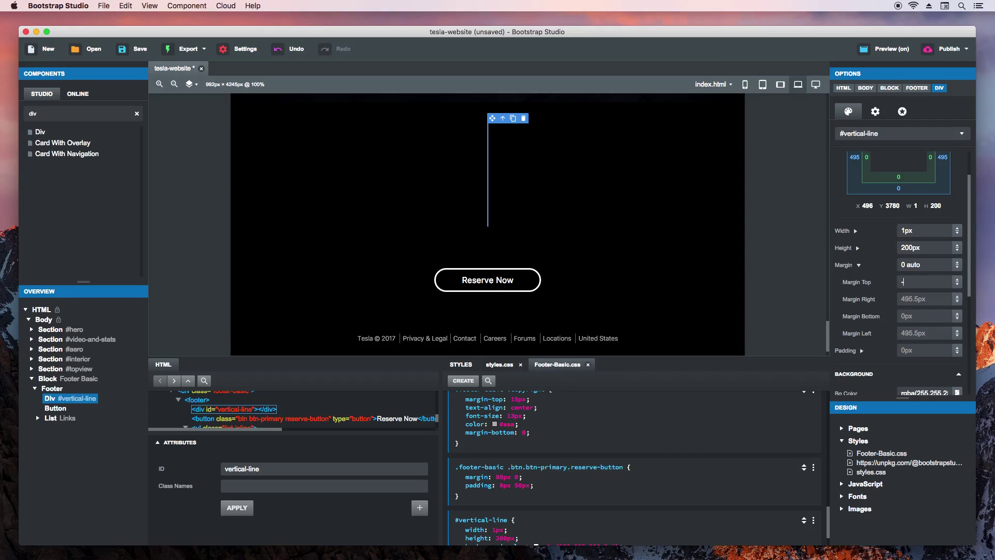
type("150px")
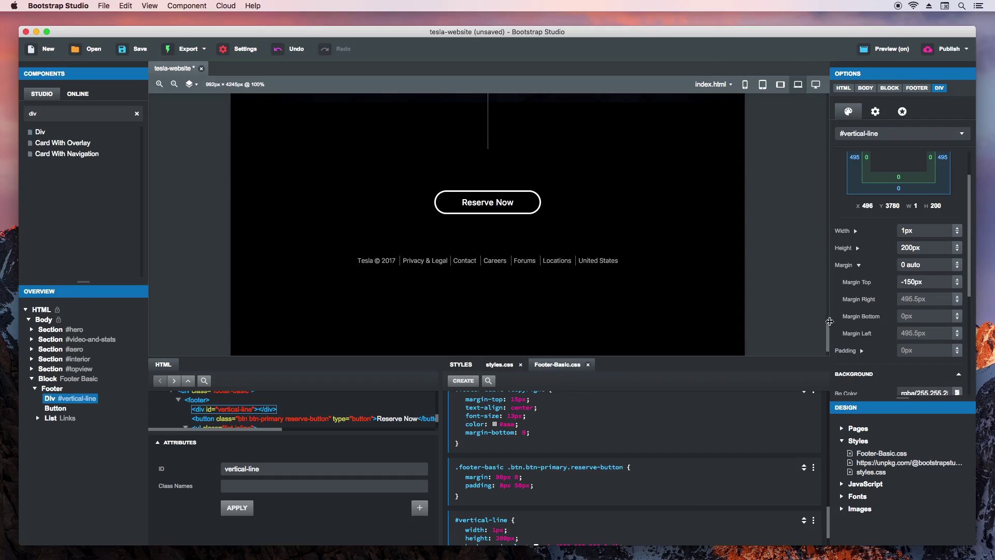
left_click(958, 284)
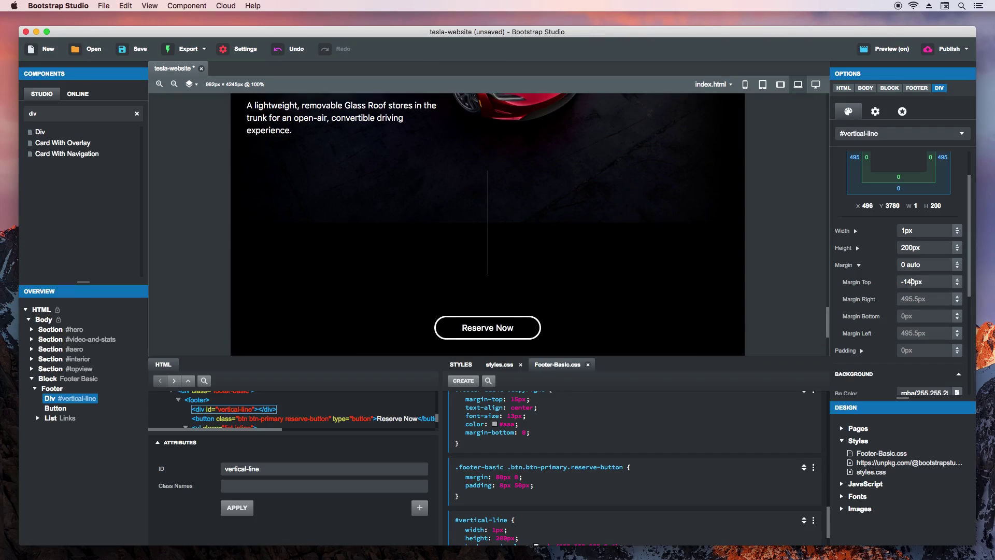
left_click(820, 312)
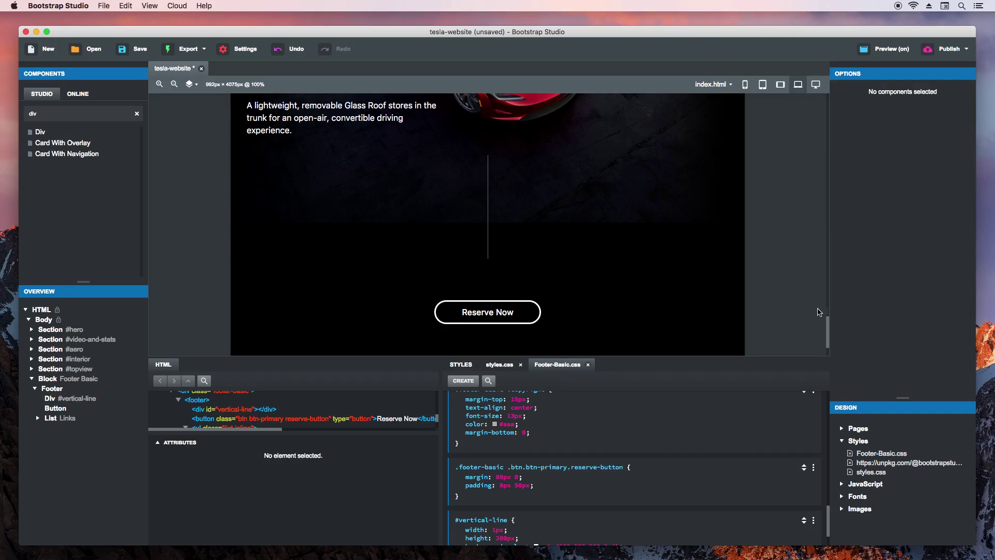
Step: Switch to Chrome and check the vertical line above Reserve Now in the tesla-website preview
scroll(820, 313, "down", 2)
key("super+Tab")
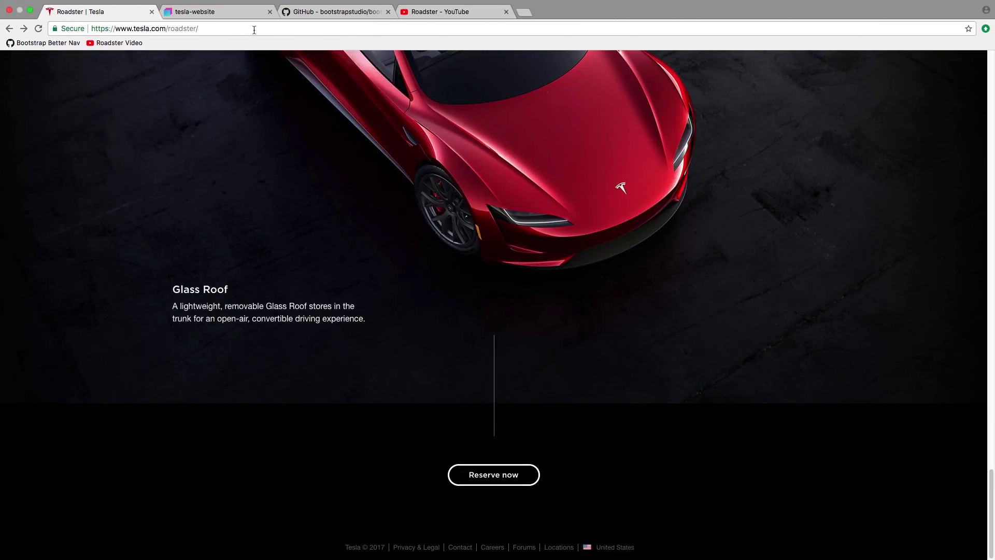
left_click(218, 11)
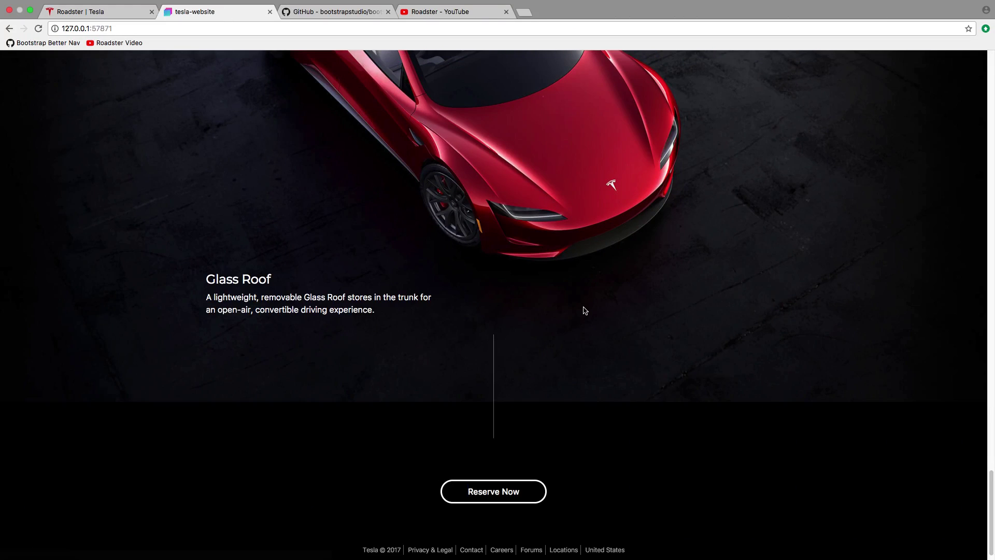
scroll(668, 352, "down", 1)
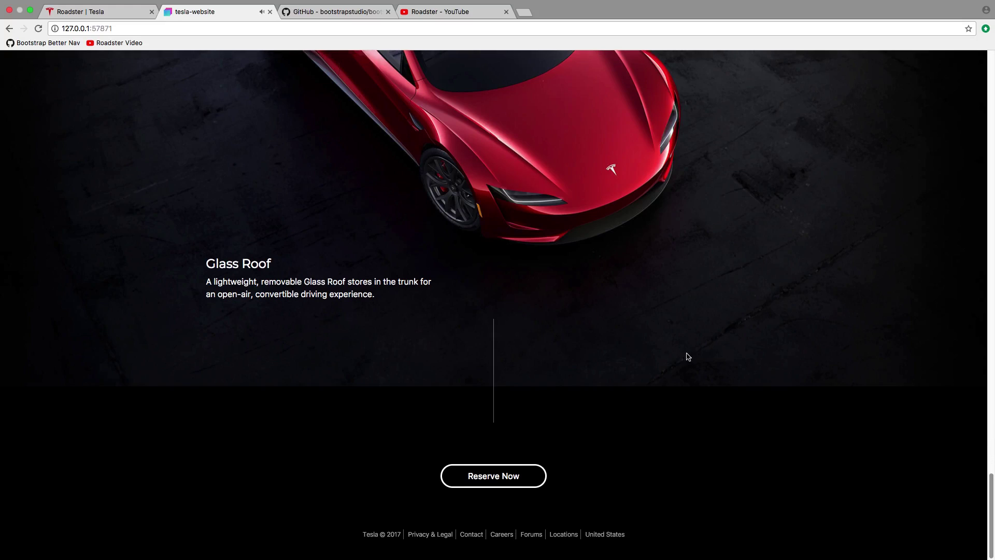
Step: Open the developer tools' device emulation and examine the footer and vertical line on iPad and iPhone X
right_click(659, 358)
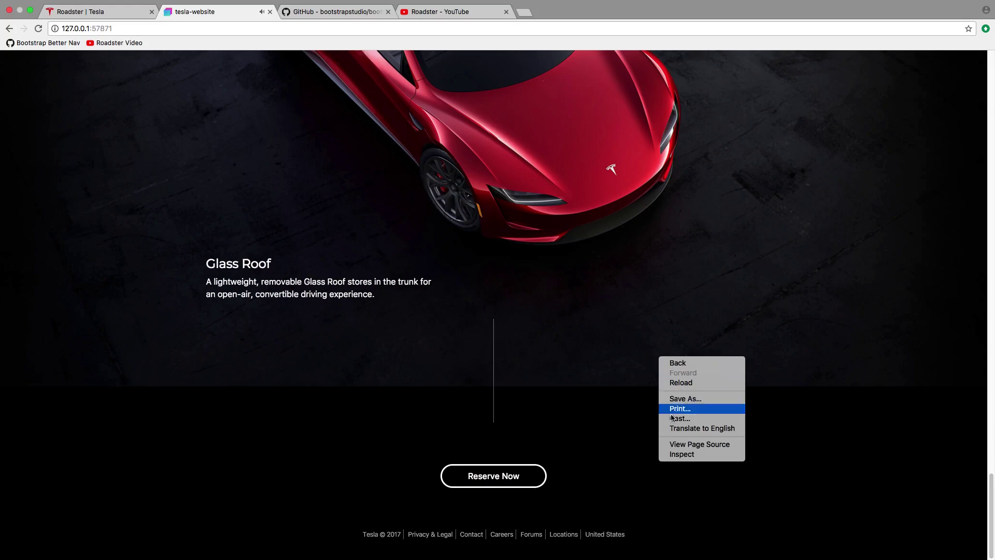
left_click(676, 456)
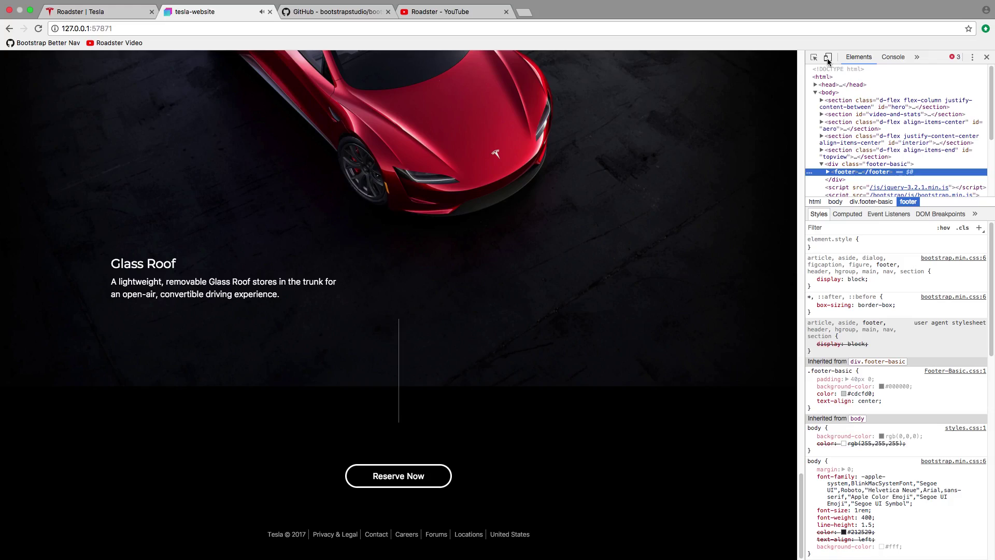
left_click(828, 57)
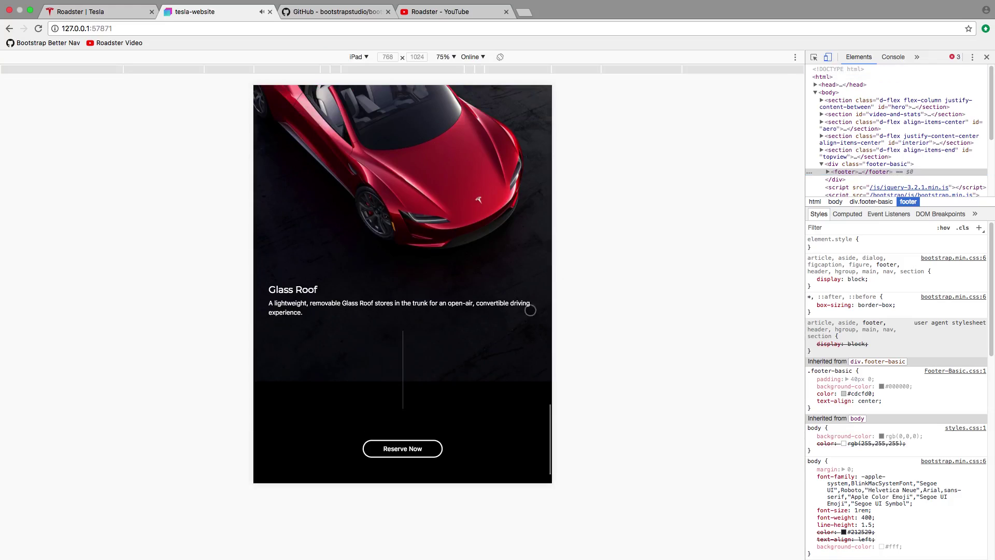
scroll(457, 284, "down", 2)
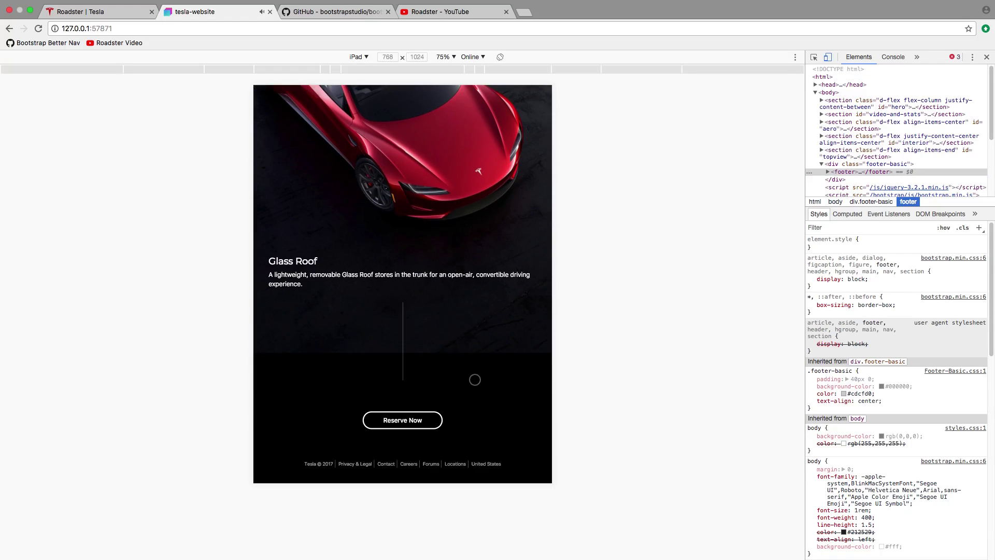
left_click(357, 57)
left_click(347, 170)
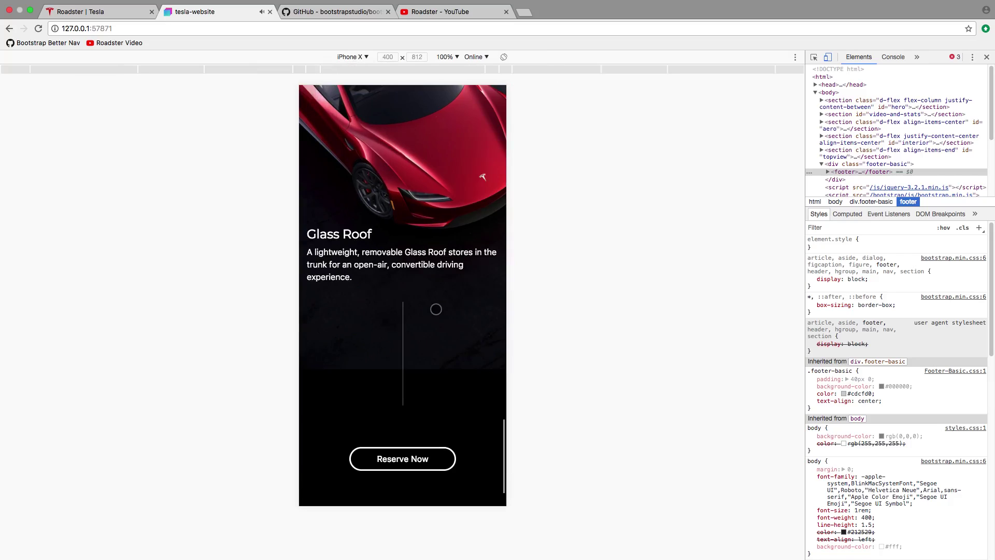
scroll(425, 311, "down", 2)
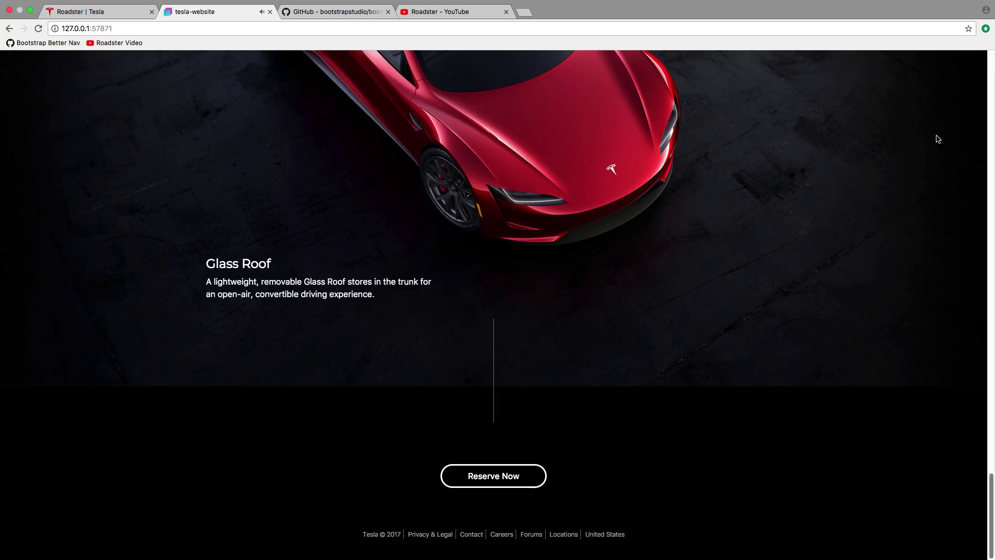
Step: Close the developer tools and review the upper sections of the tesla-website preview at desktop size
left_click(986, 57)
scroll(971, 145, "up", 20)
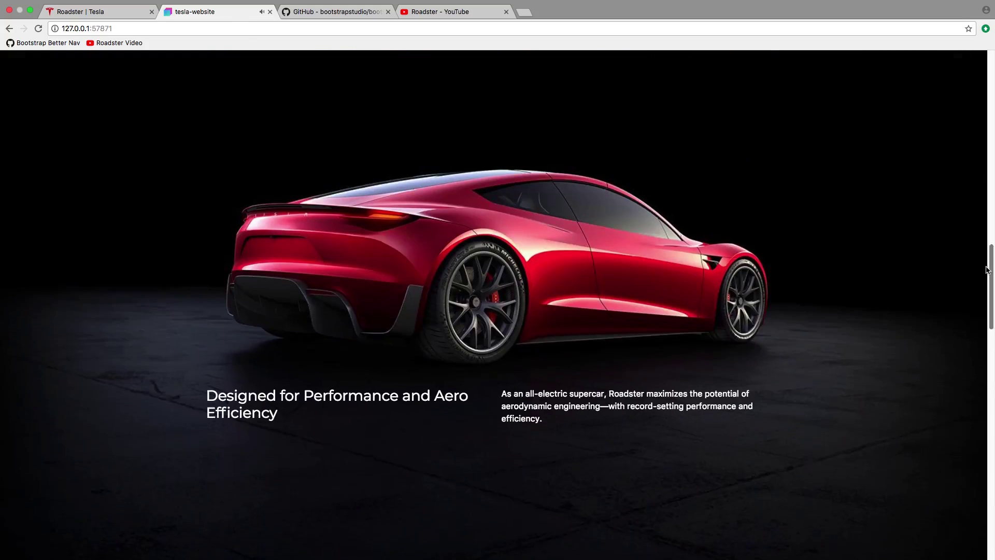
scroll(971, 145, "up", 8)
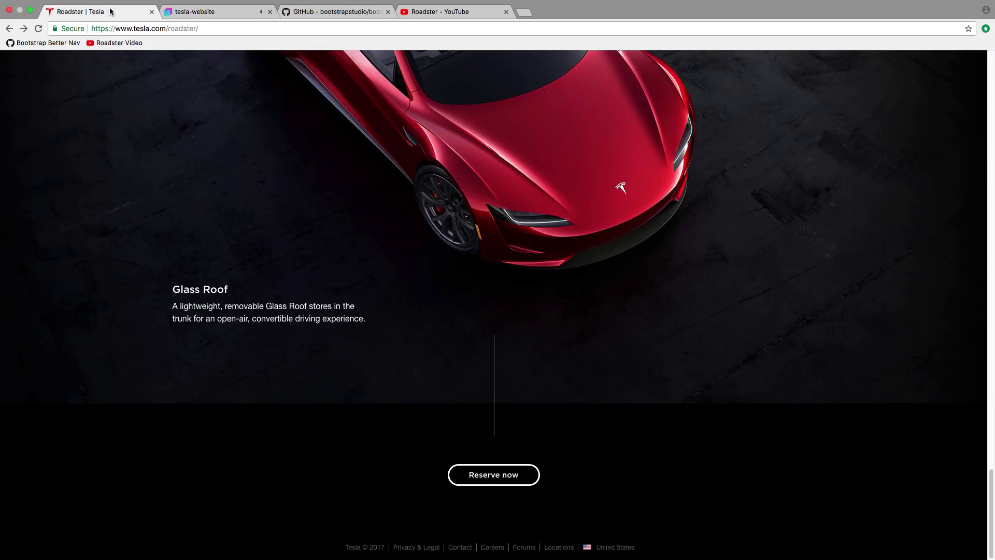
Step: Reload the original Tesla Roadster page and examine how its hero text and stats animate in
left_click(103, 12)
scroll(968, 278, "up", 20)
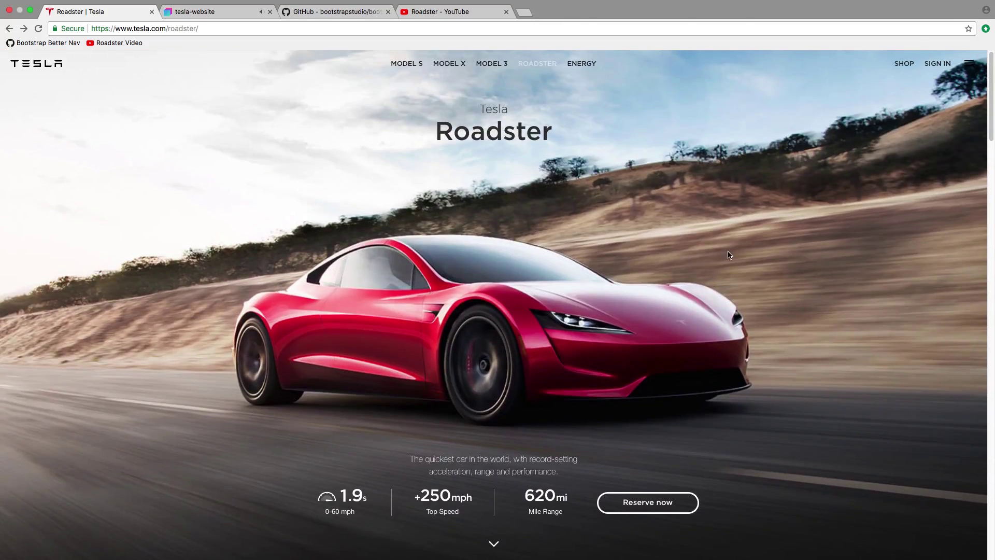
left_click(38, 31)
scroll(992, 92, "down", 1)
left_click_drag(991, 92, 967, 66)
Step: Switch to Bootstrap Studio and give the hero's Tesla heading a scroll-triggered fade-up animation
key("super+Tab")
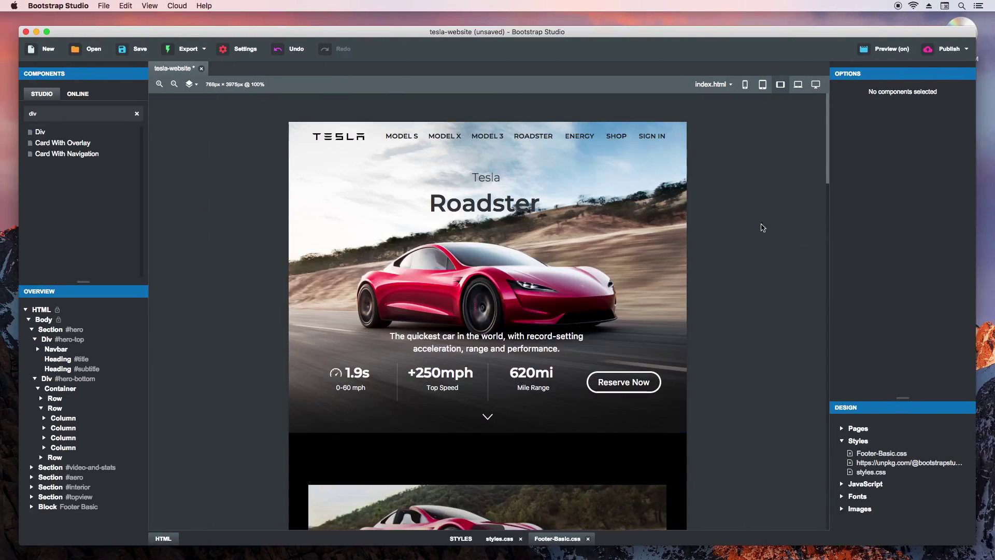
left_click(493, 174)
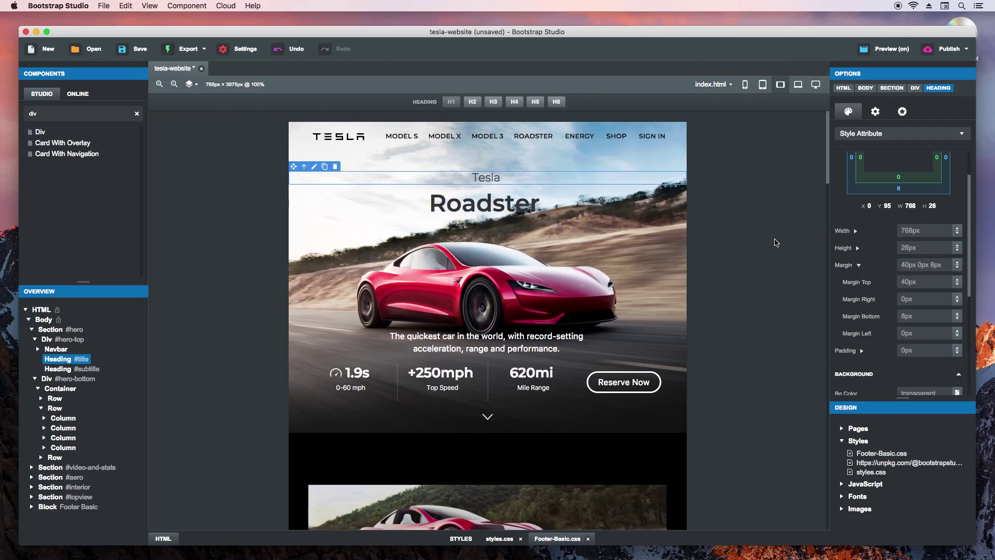
left_click(903, 110)
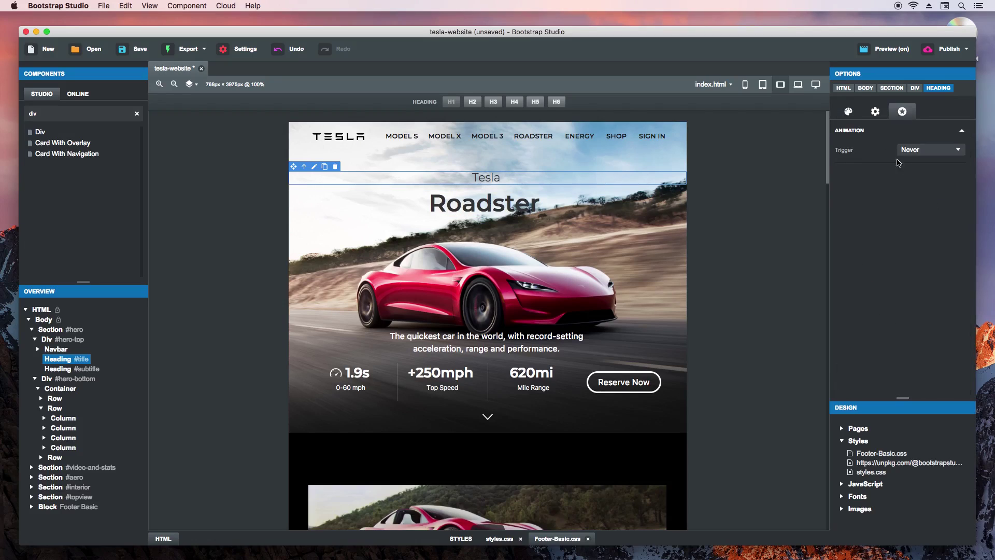
left_click(916, 151)
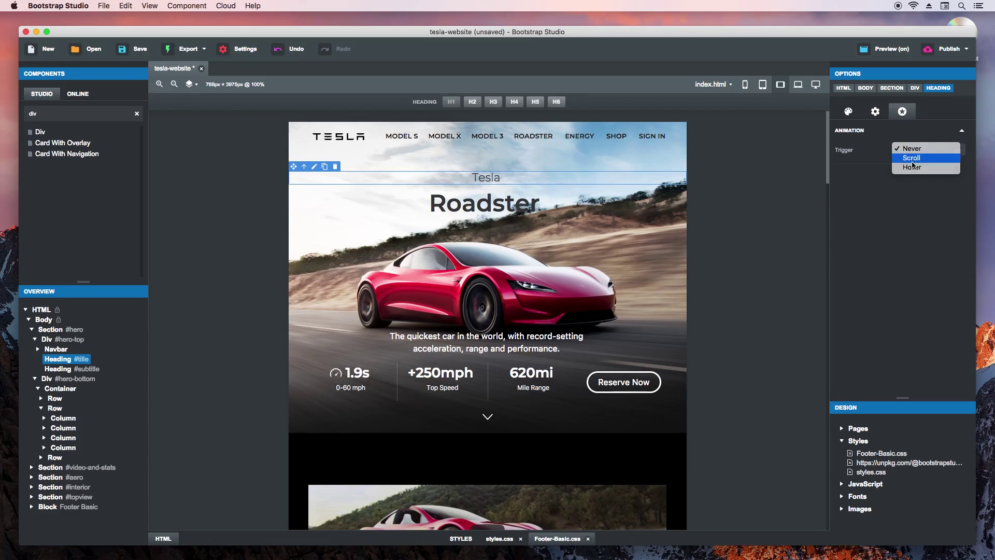
left_click(911, 161)
left_click(928, 167)
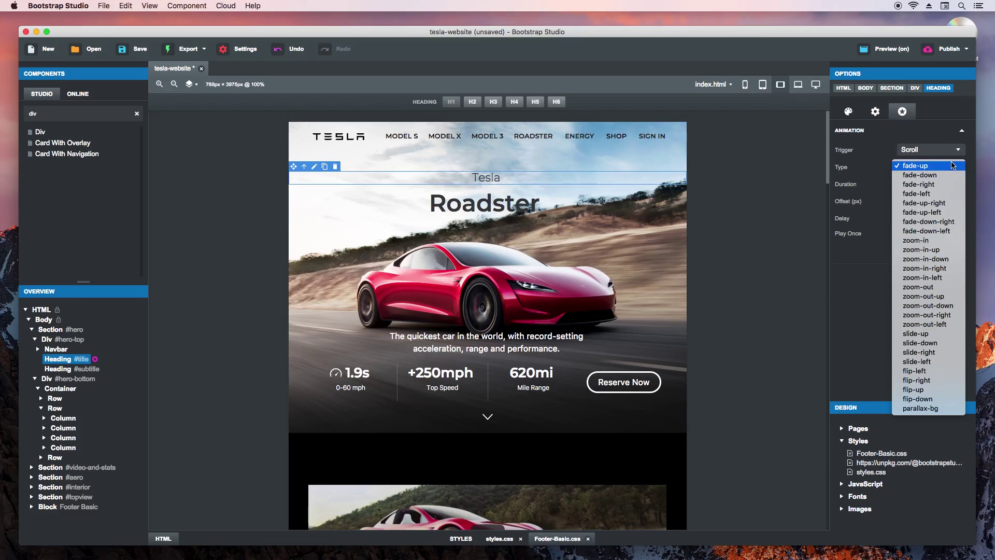
left_click(949, 166)
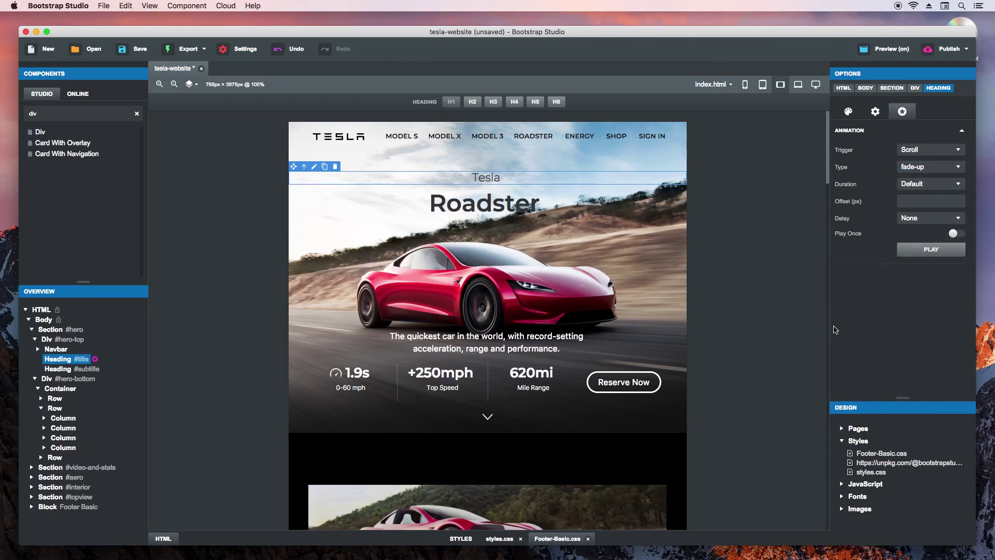
Step: Set the Tesla heading's animation duration to 700ms, make it play once, and preview the effect in the editor and in Chrome
left_click(917, 184)
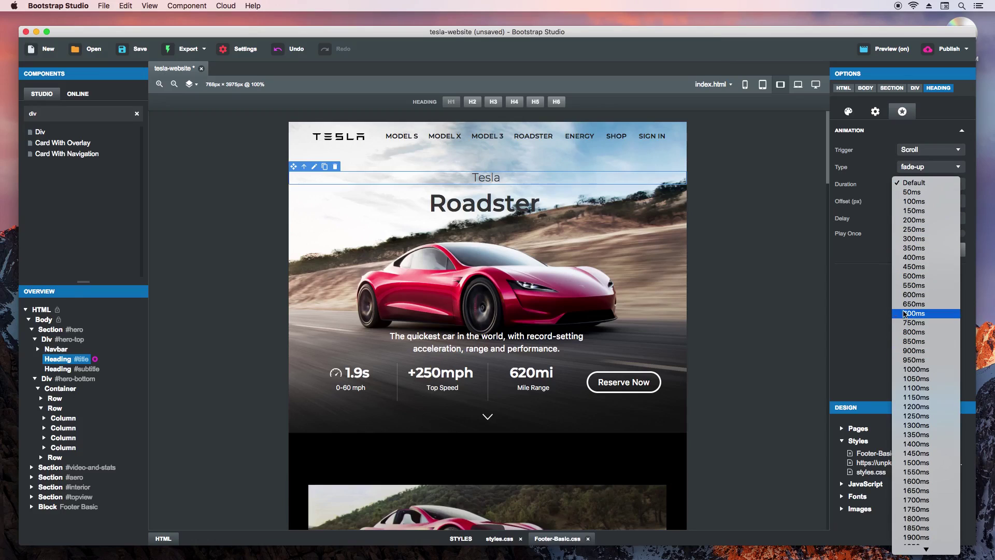
left_click(904, 313)
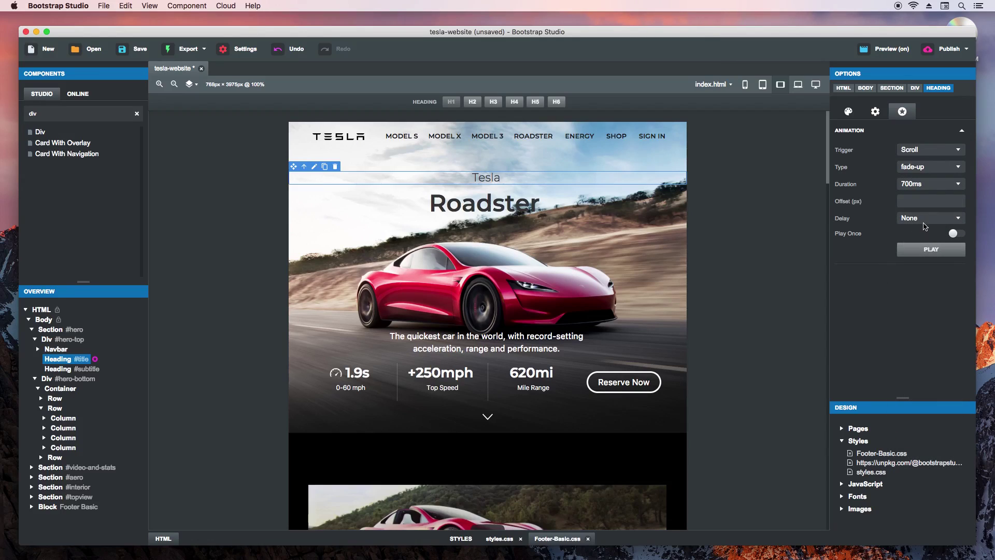
left_click(954, 234)
left_click(926, 250)
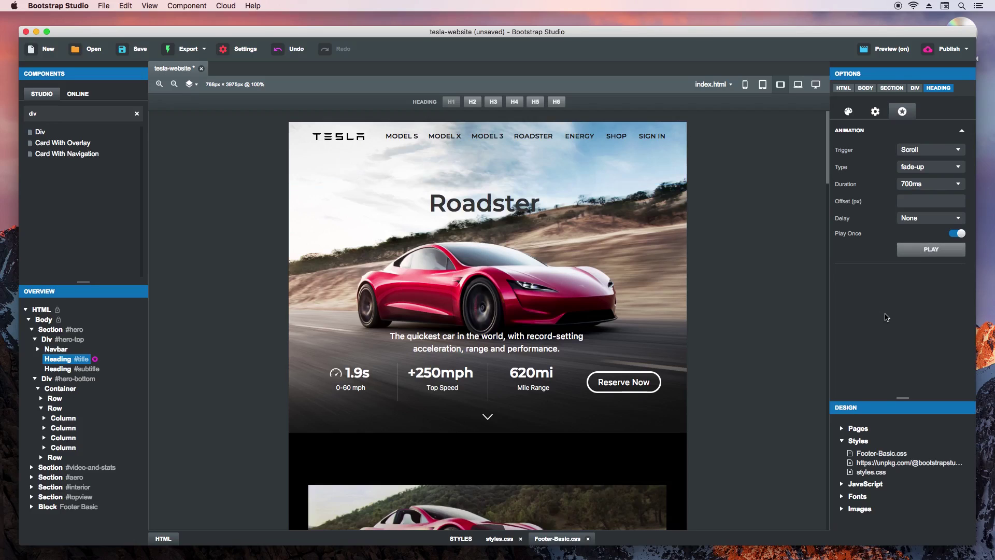
key("super+Tab")
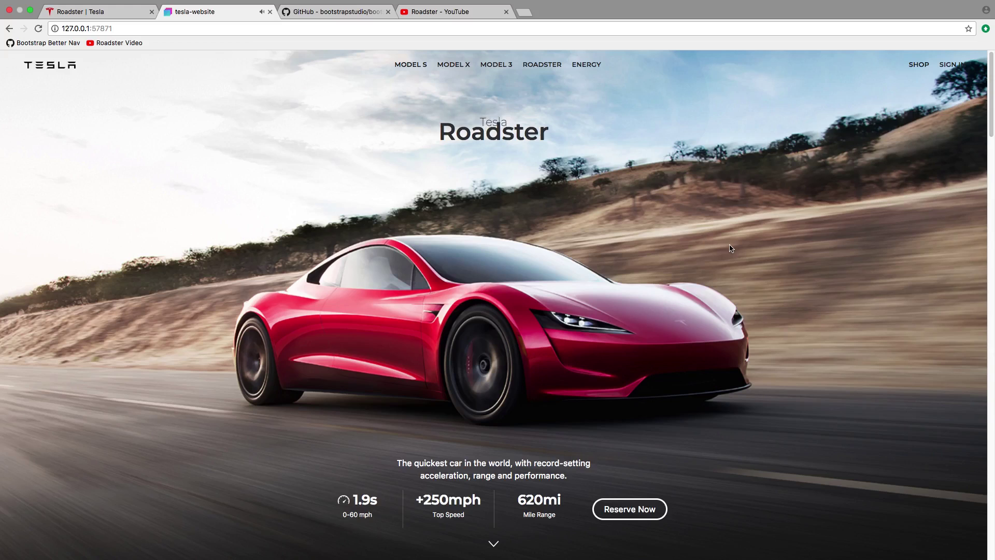
key("super+Tab")
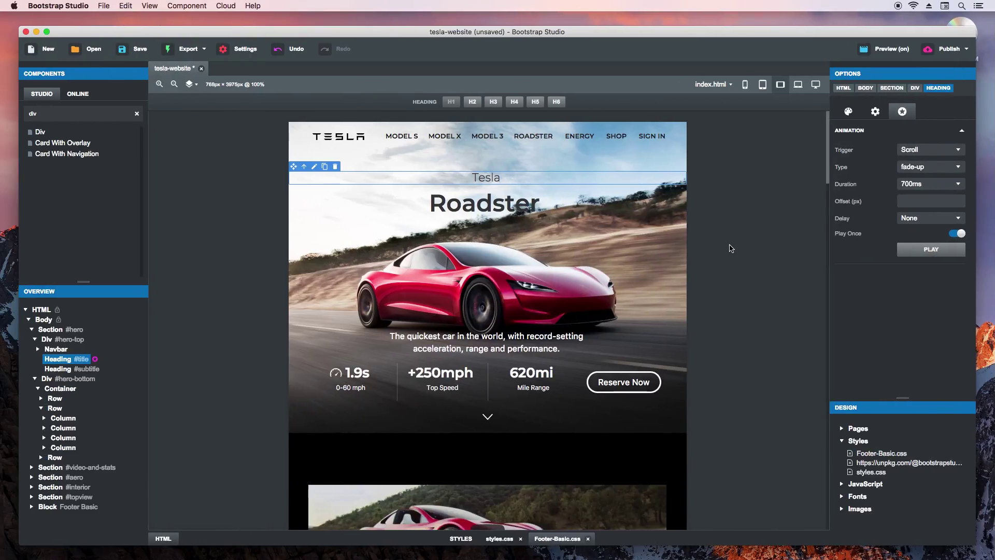
Step: Give the hero's Roadster heading a scroll-triggered fade-up animation lasting 700ms that plays once
left_click(506, 207)
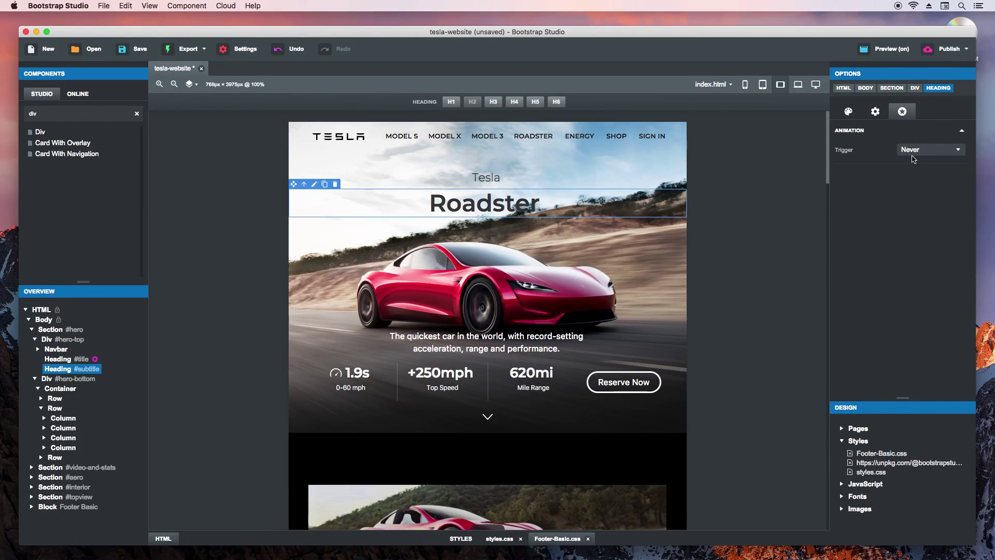
left_click(928, 149)
left_click(916, 150)
left_click(903, 188)
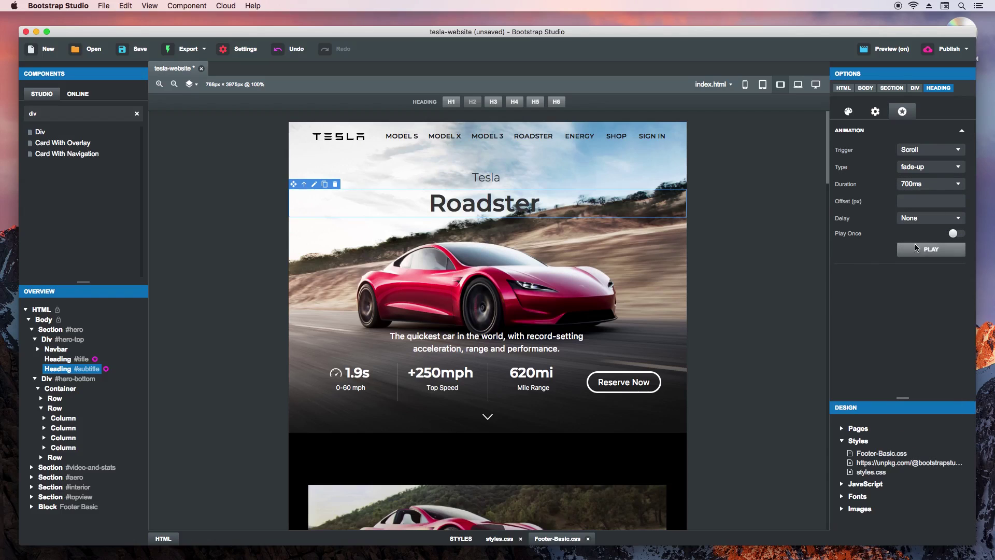
left_click(957, 233)
Step: Switch to Chrome, check the heading animations in the tesla-website preview, and reload the original Tesla page to compare the stats' animation
key("super+Tab")
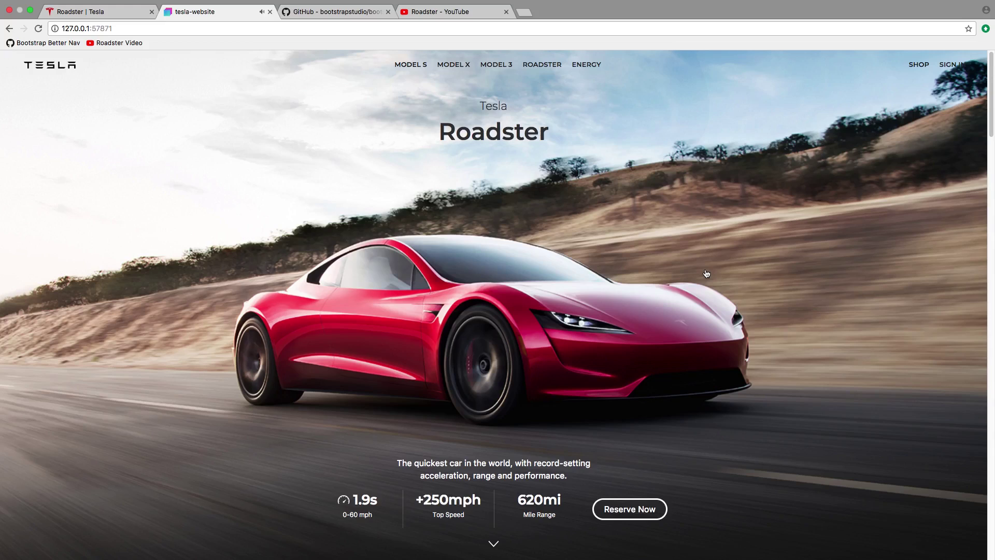
left_click(104, 15)
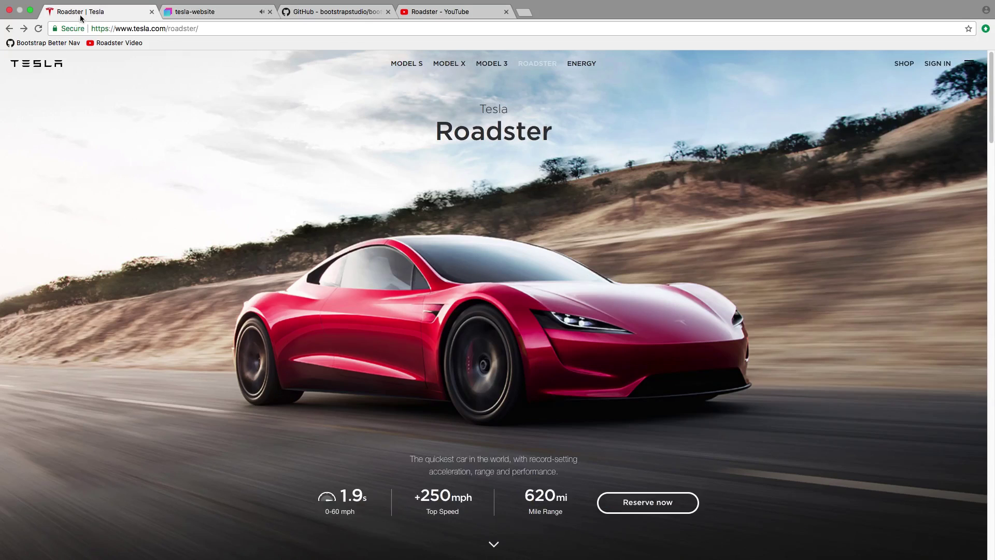
left_click(39, 28)
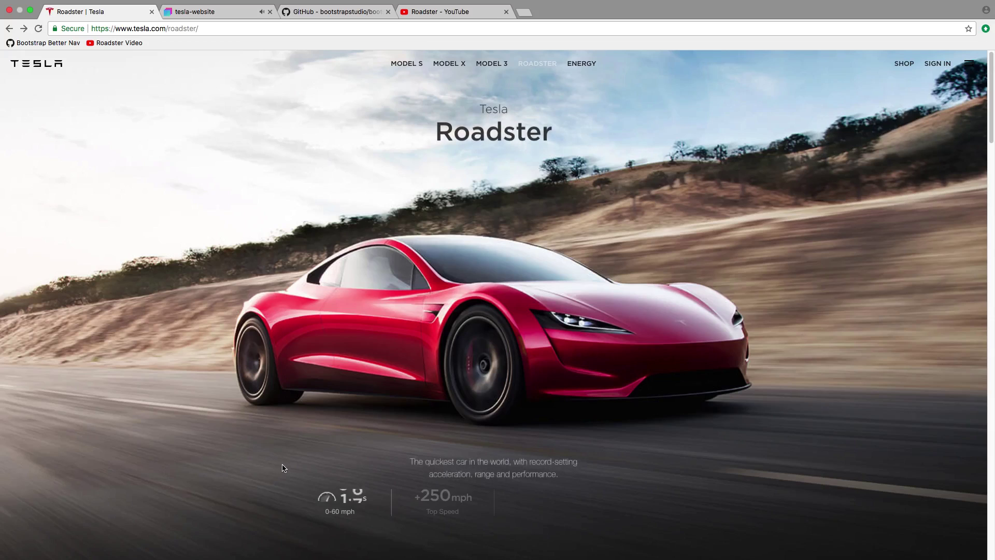
Step: Back in Bootstrap Studio, give the 0-60 mph column a scroll-triggered fade-up animation with a 400ms delay
key("super+Tab")
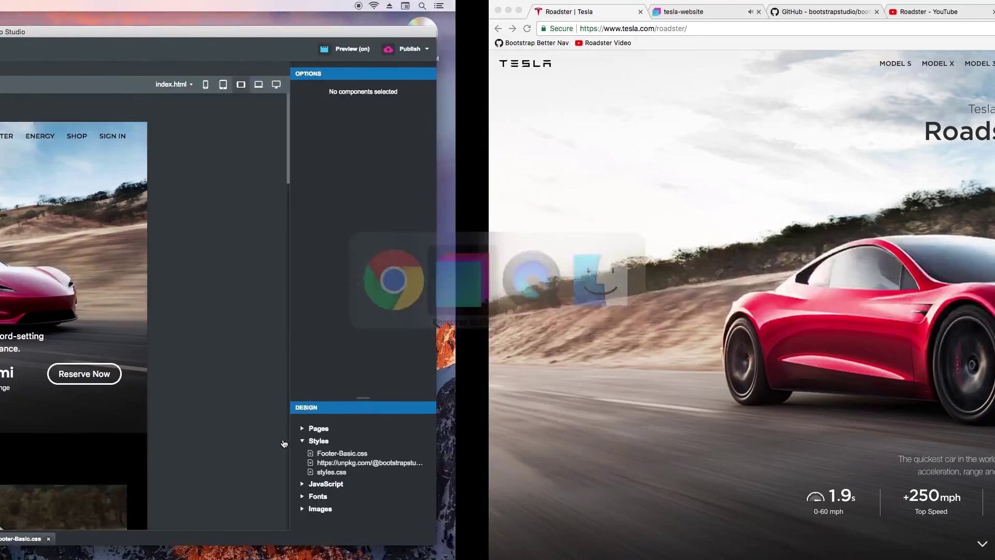
left_click(71, 417)
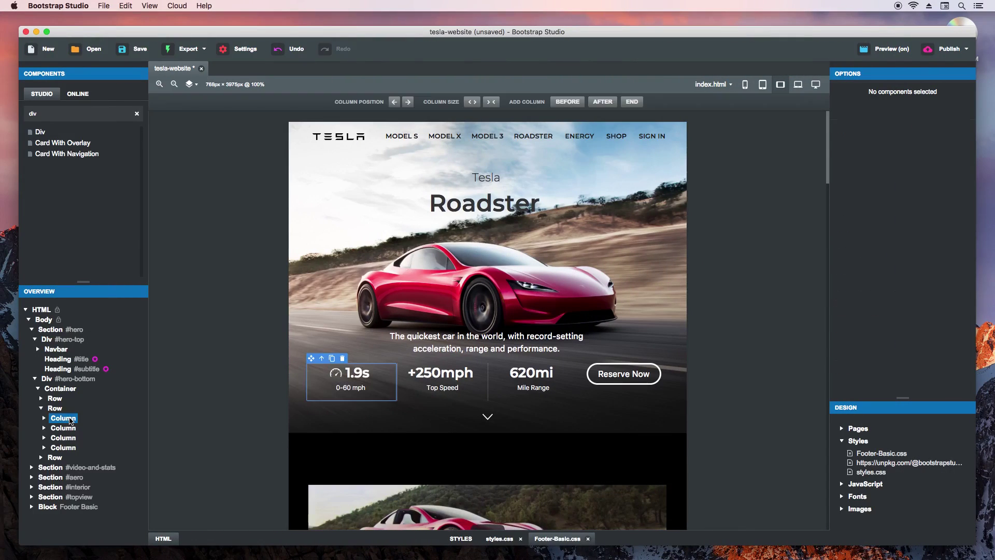
left_click(901, 112)
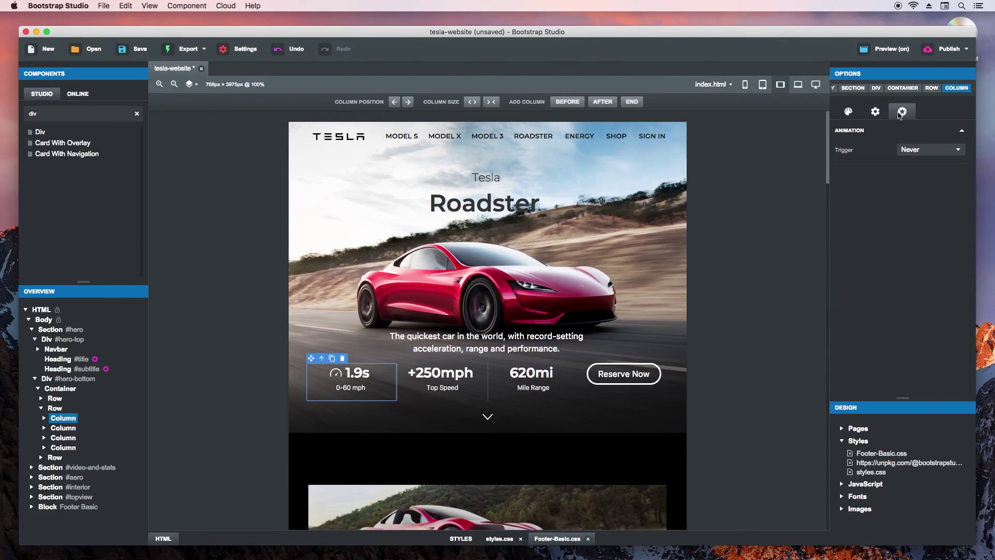
left_click(912, 149)
left_click(924, 171)
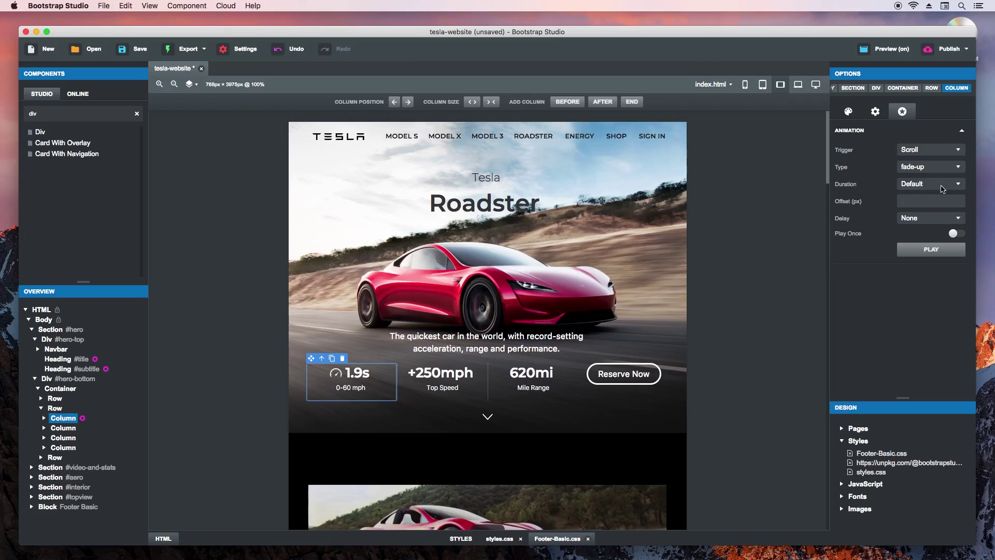
left_click(938, 218)
left_click(874, 286)
Step: Give the Top Speed column a scroll-triggered fade-up animation with a 500ms delay
left_click(442, 381)
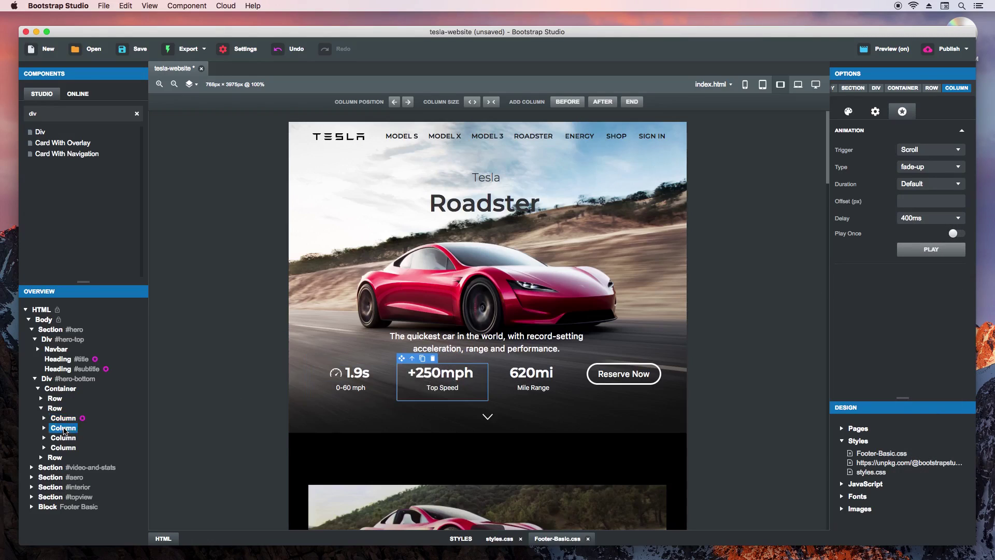
left_click(907, 150)
left_click(911, 157)
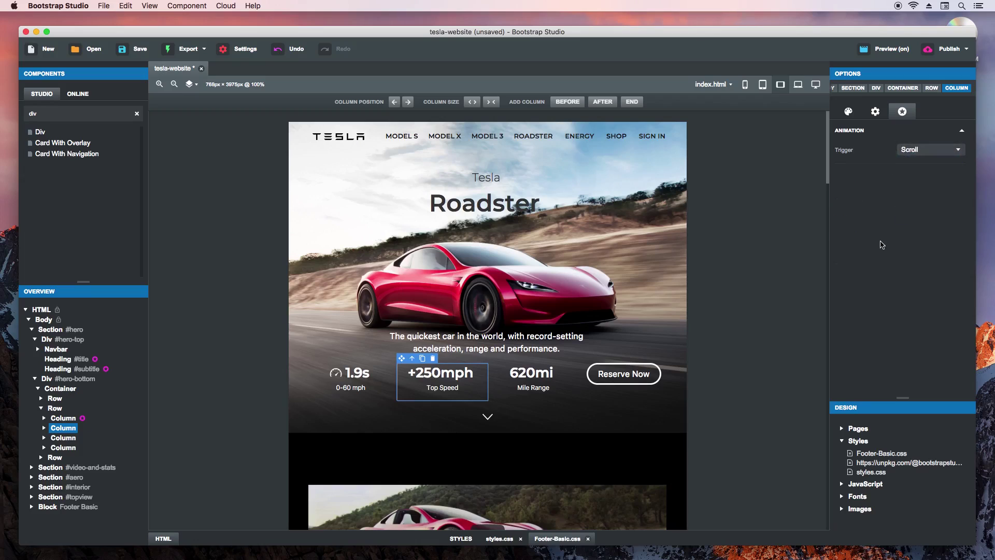
left_click(913, 218)
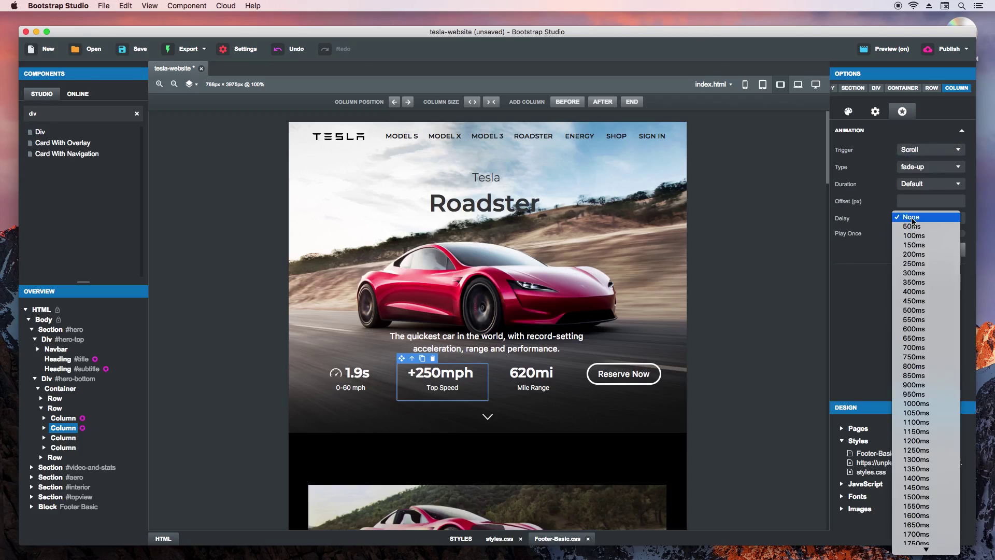
left_click(912, 310)
Step: Give the Mile Range column a scroll-triggered fade-up animation with a 600ms delay
left_click(78, 436)
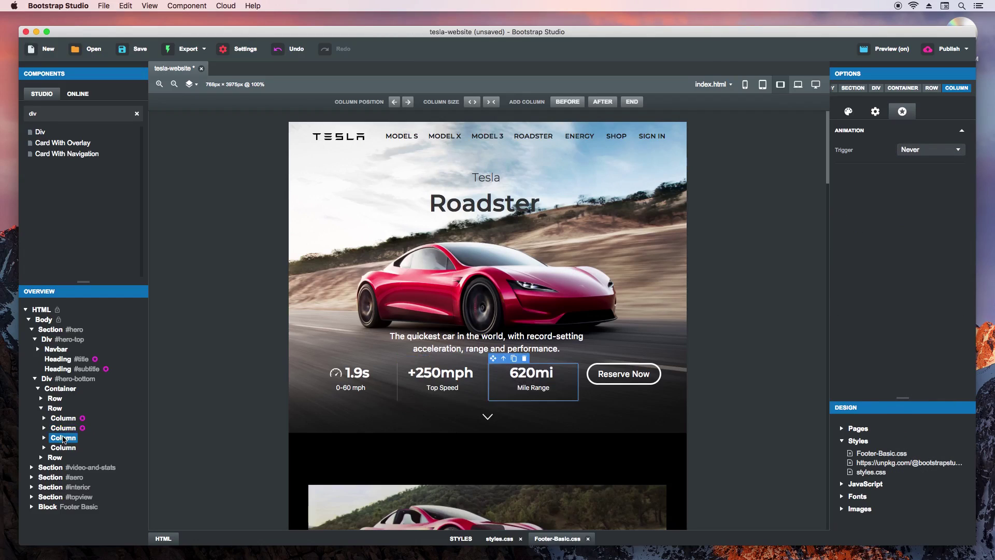
left_click(925, 149)
left_click(922, 159)
left_click(920, 218)
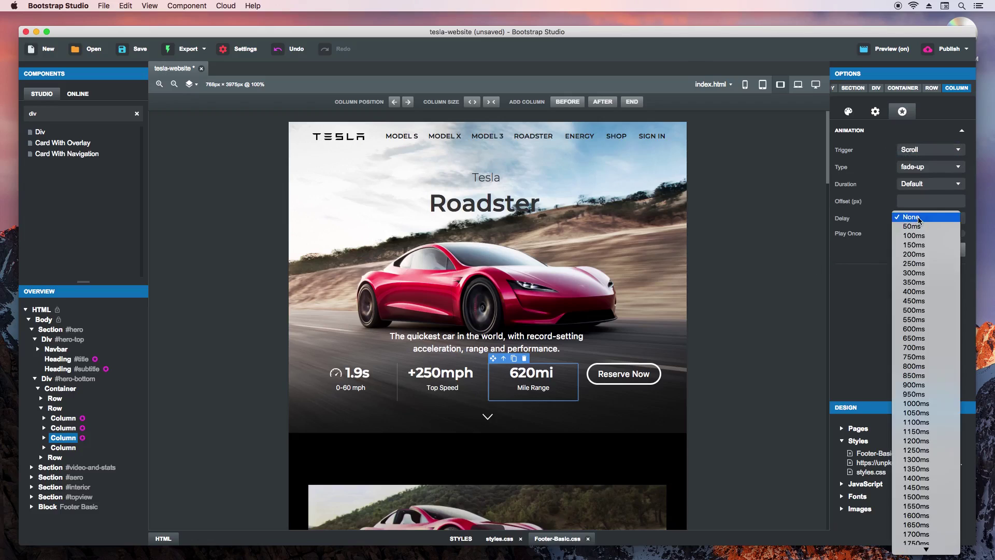
left_click(917, 328)
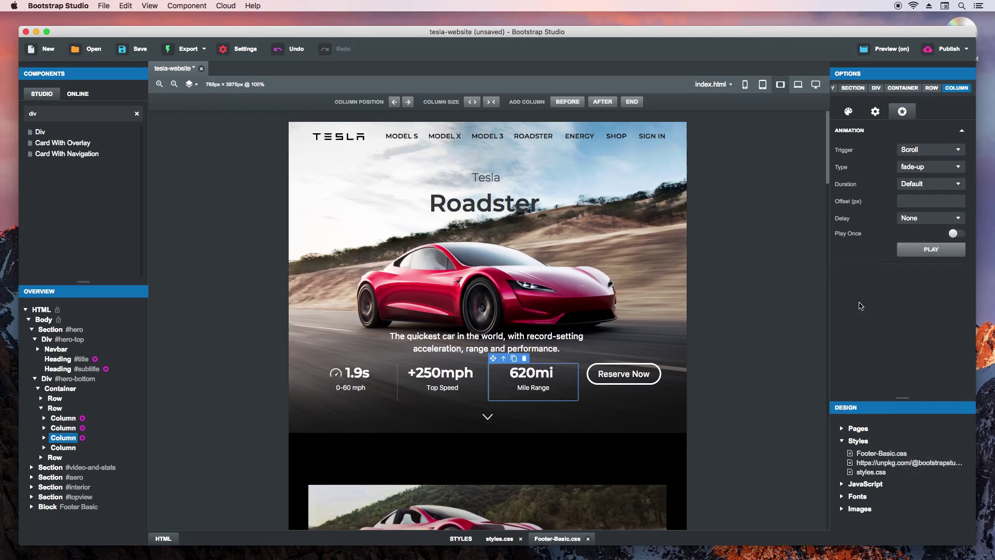
Step: Give the Reserve Now column a scroll-triggered fade-up animation with a 700ms delay and deselect it
left_click(72, 449)
left_click(925, 150)
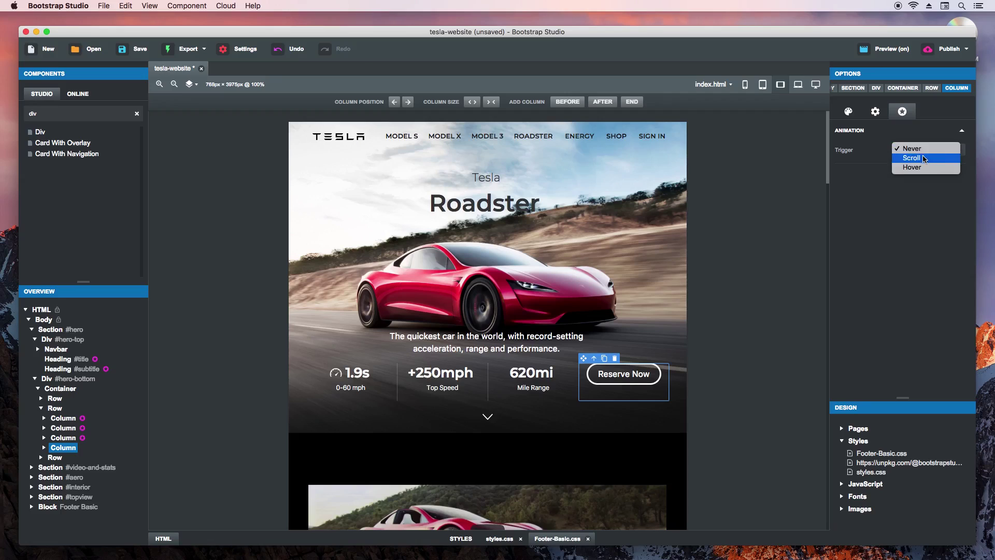
left_click(923, 158)
left_click(915, 220)
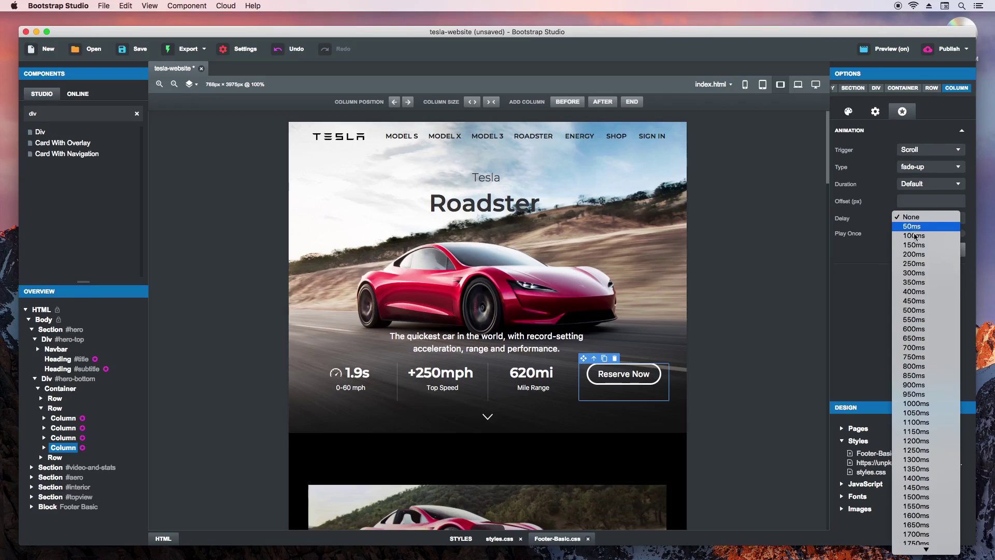
left_click(914, 347)
left_click(733, 239)
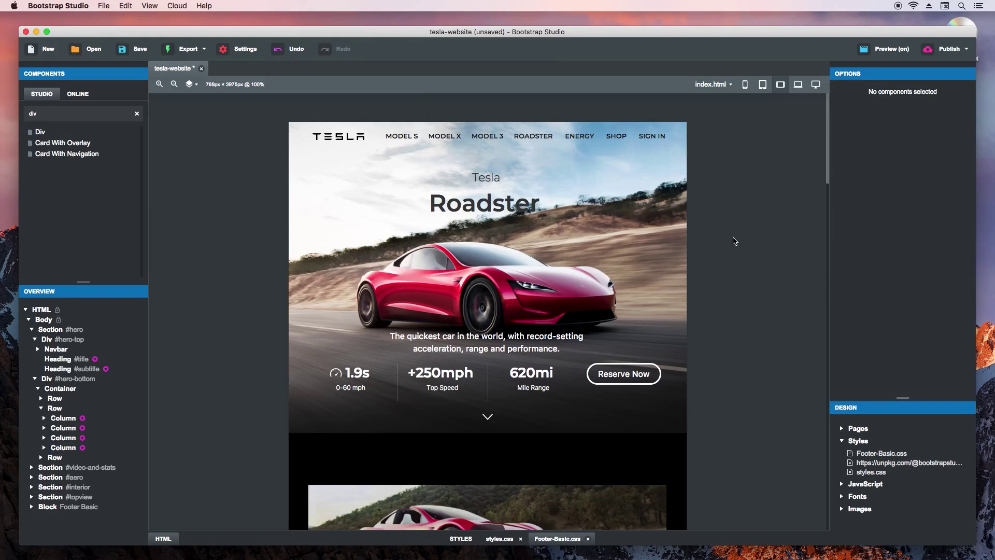
Step: Switch to Chrome to check the stat columns and video section in the tesla-website preview, and return to Bootstrap Studio
key("super+Tab")
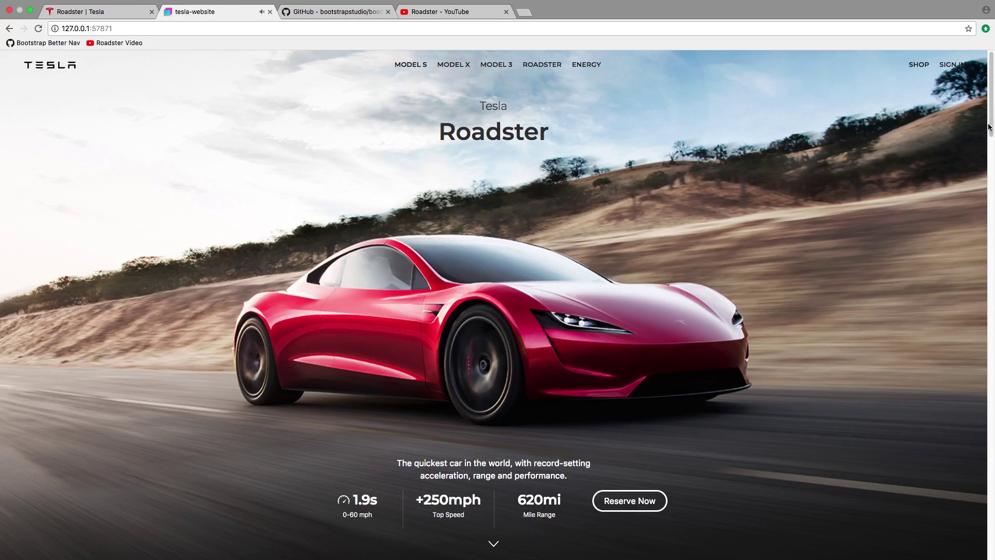
scroll(990, 127, "down", 9)
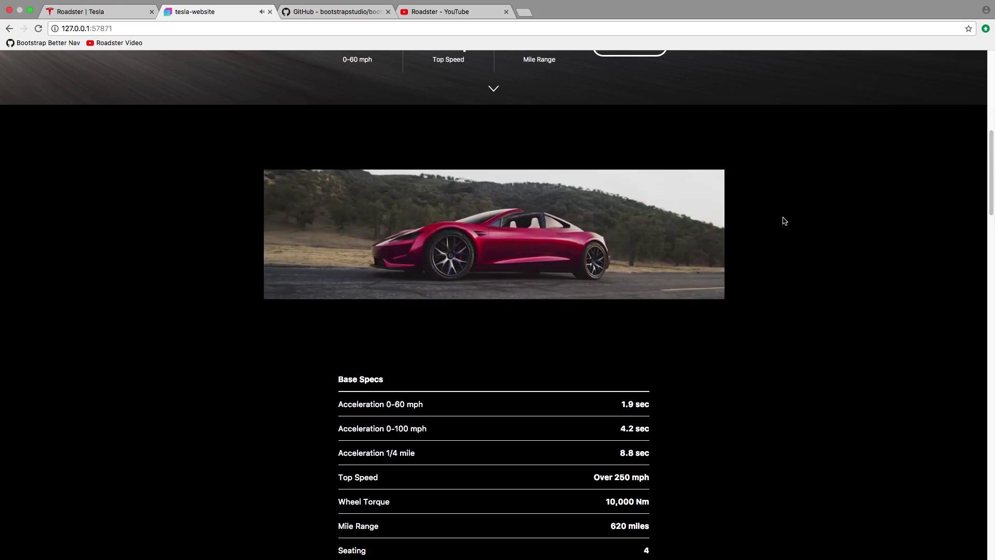
key("super+Tab")
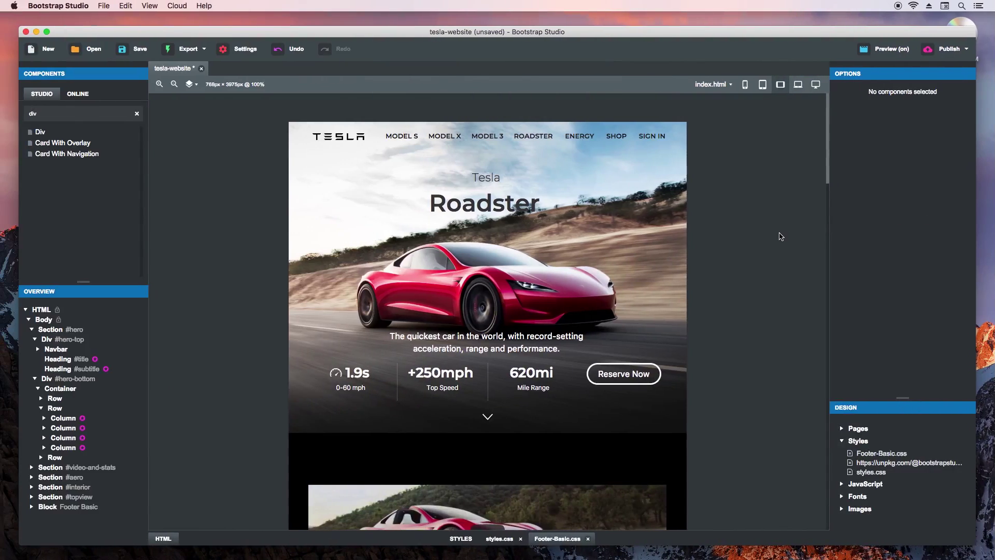
Step: Give the video-and-stats section a scroll-triggered fade-up animation with a 700ms duration
left_click(35, 379)
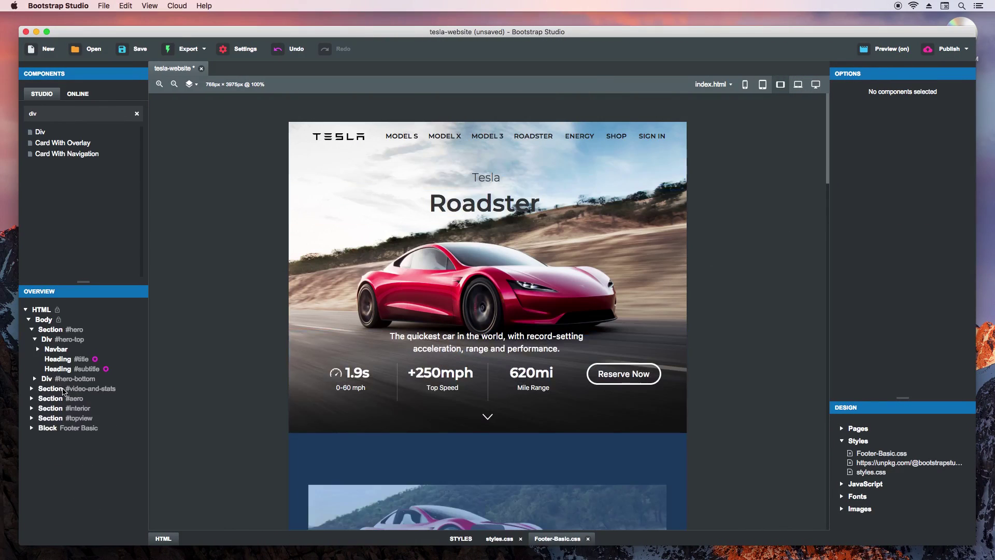
left_click(64, 389)
left_click_drag(827, 160, 824, 202)
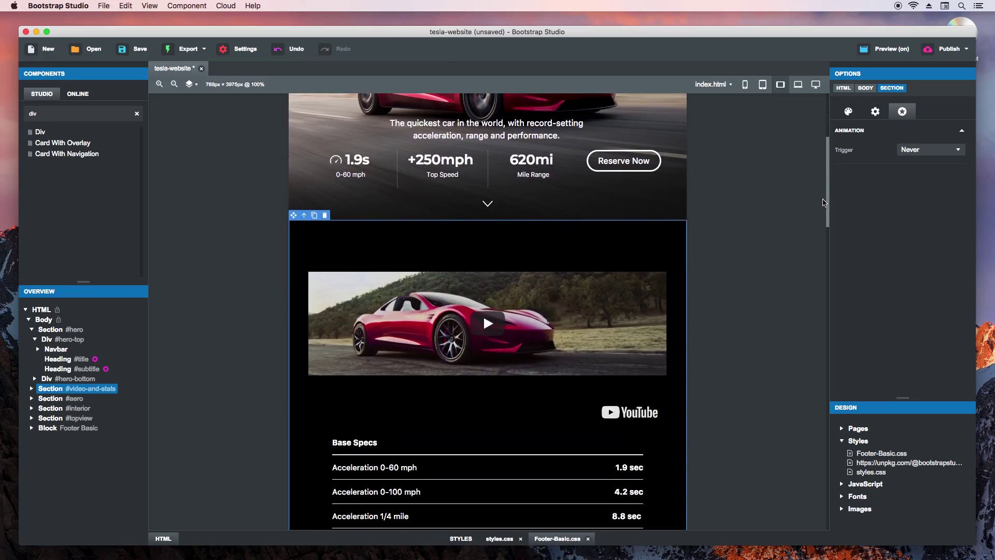
left_click(908, 154)
left_click(915, 158)
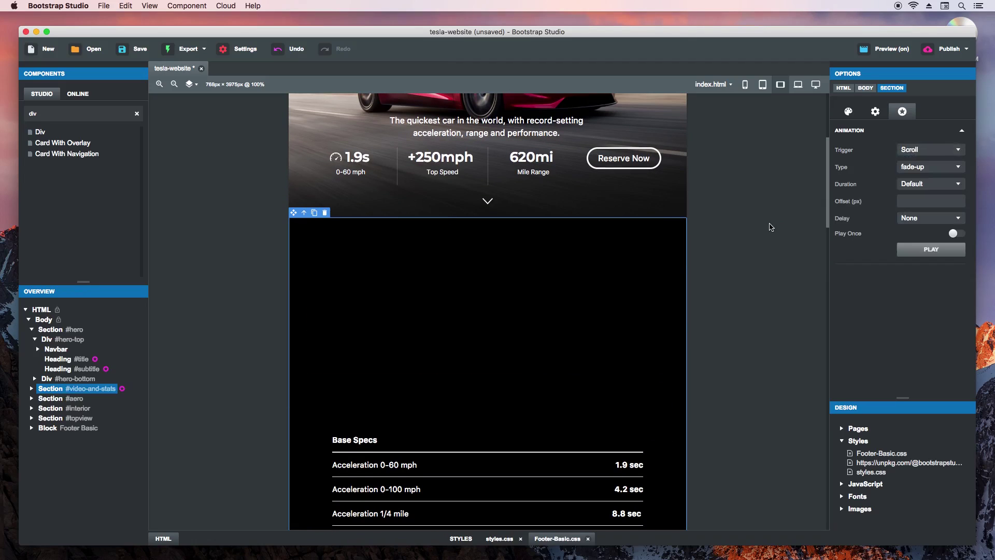
left_click(915, 184)
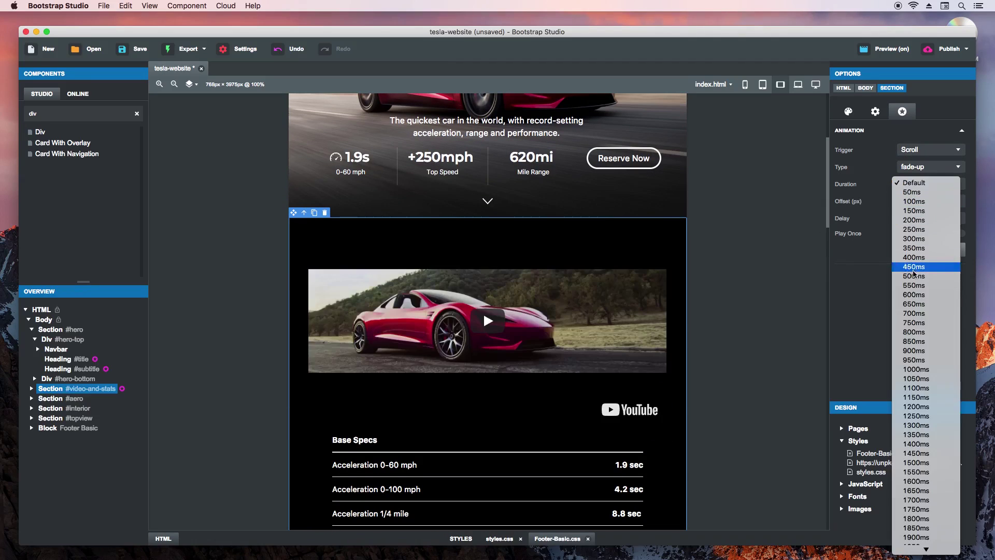
left_click(912, 314)
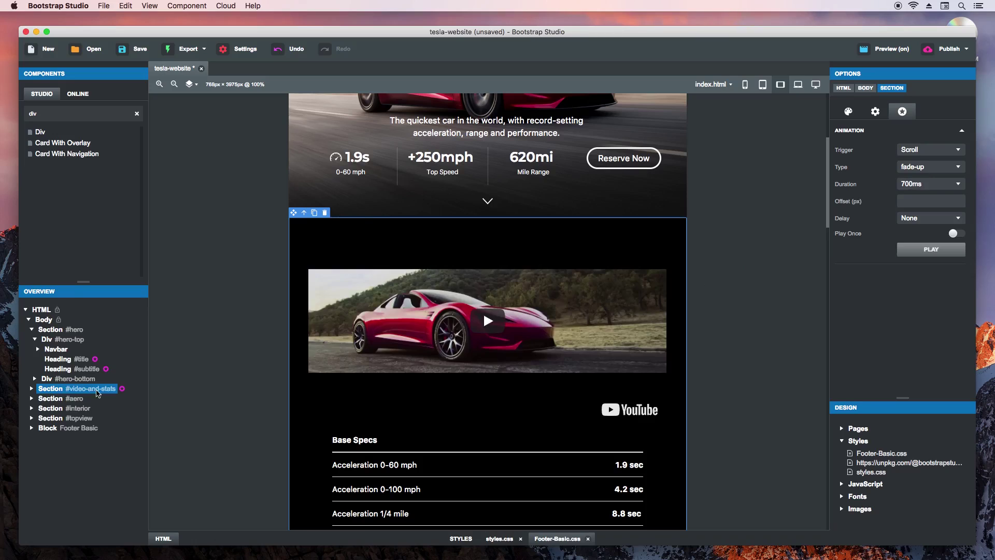
Step: Give the aero section a scroll-triggered fade-up animation with a 700ms duration
left_click(70, 399)
left_click(911, 150)
left_click(912, 159)
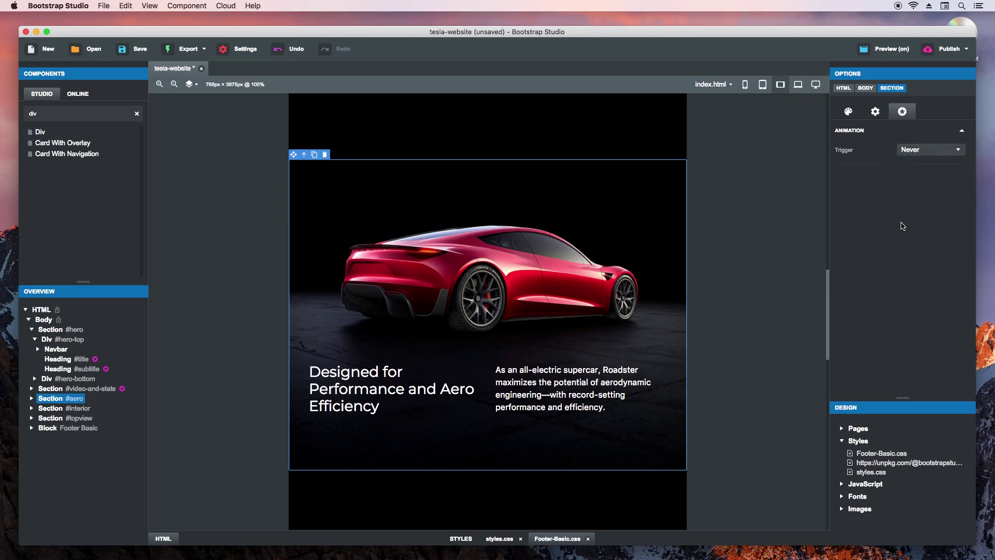
left_click(912, 183)
left_click(913, 313)
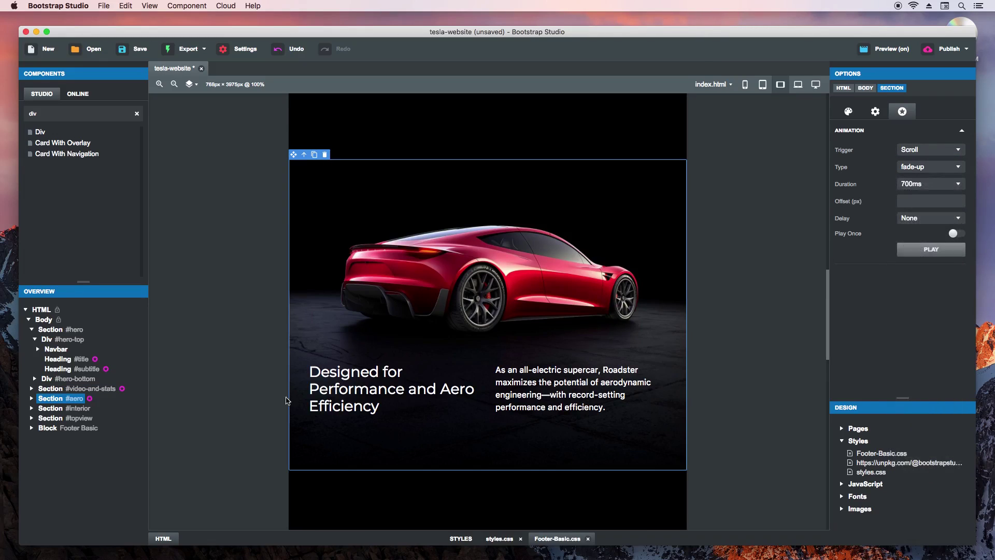
Step: Give the interior section a scroll-triggered fade-up animation with a 700ms duration
left_click(71, 409)
left_click(931, 154)
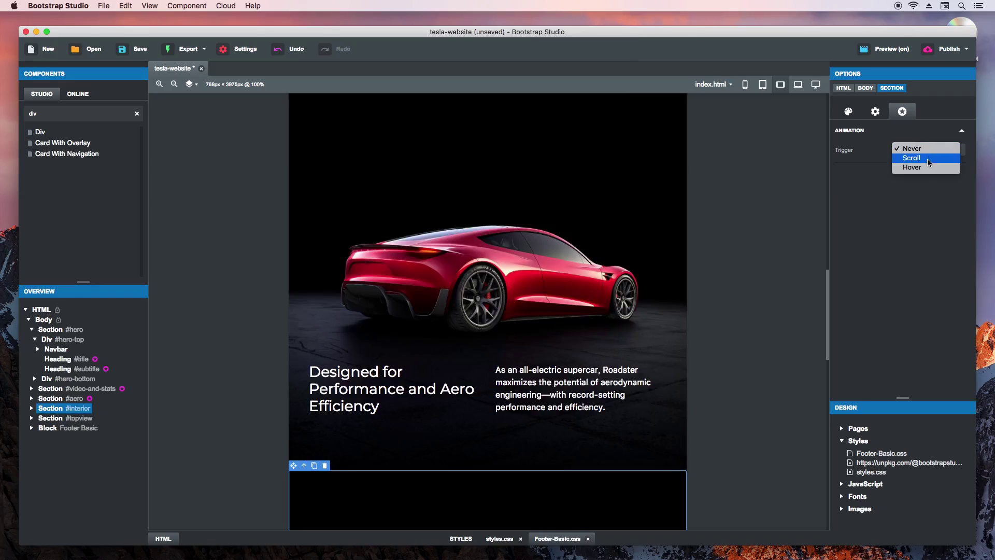
left_click(927, 162)
left_click(918, 186)
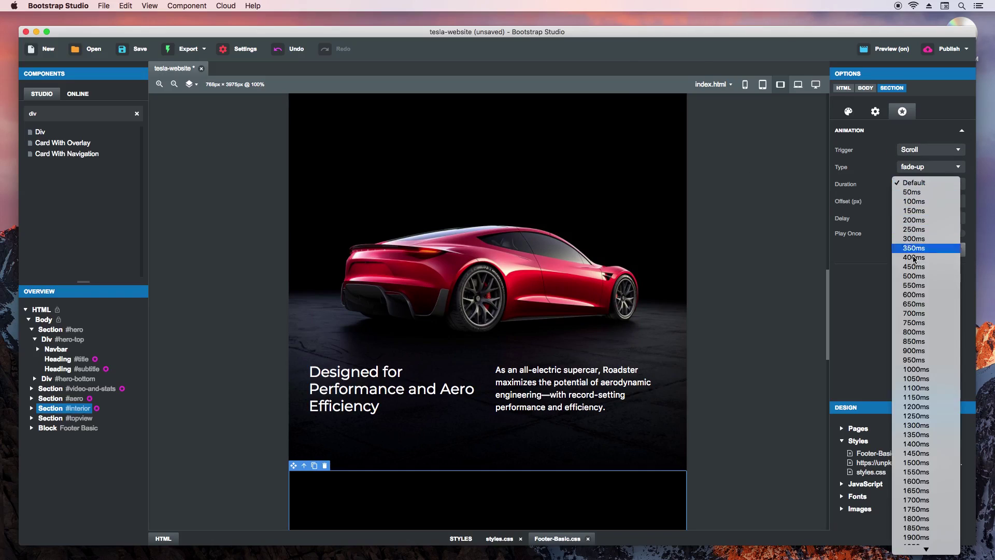
left_click(914, 314)
Step: Give the topview section a scroll-triggered fade-up animation with a 700ms duration and deselect it
left_click(83, 419)
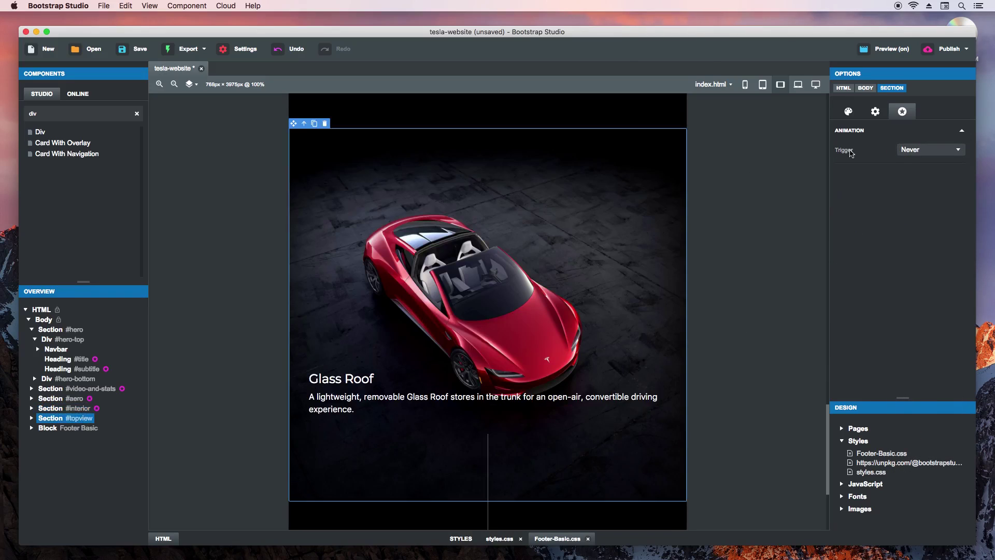
left_click(911, 154)
left_click(911, 161)
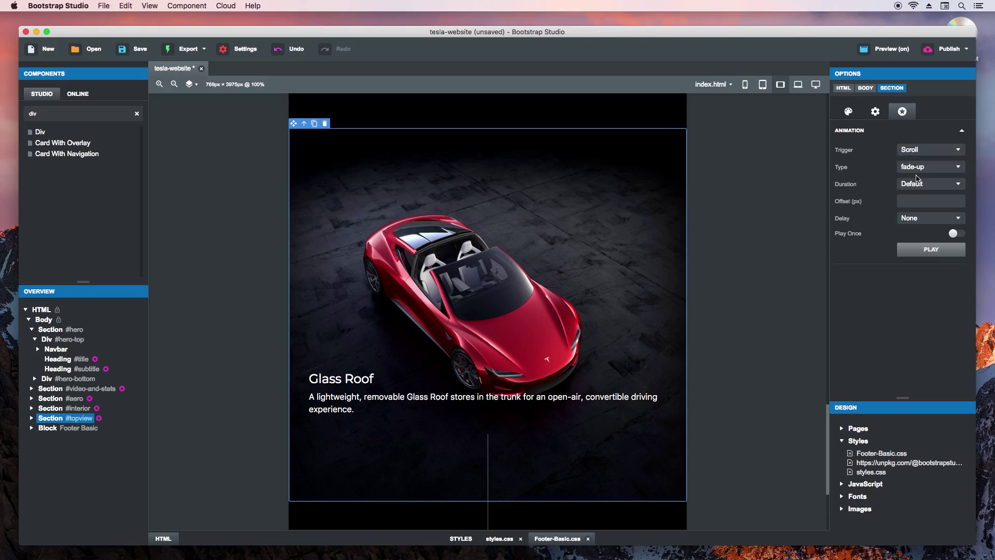
left_click(917, 183)
left_click(915, 313)
left_click(733, 228)
Step: Switch to Chrome and check the section animations in the tesla-website preview from the hero down to the Glass Roof section
key("super+Tab")
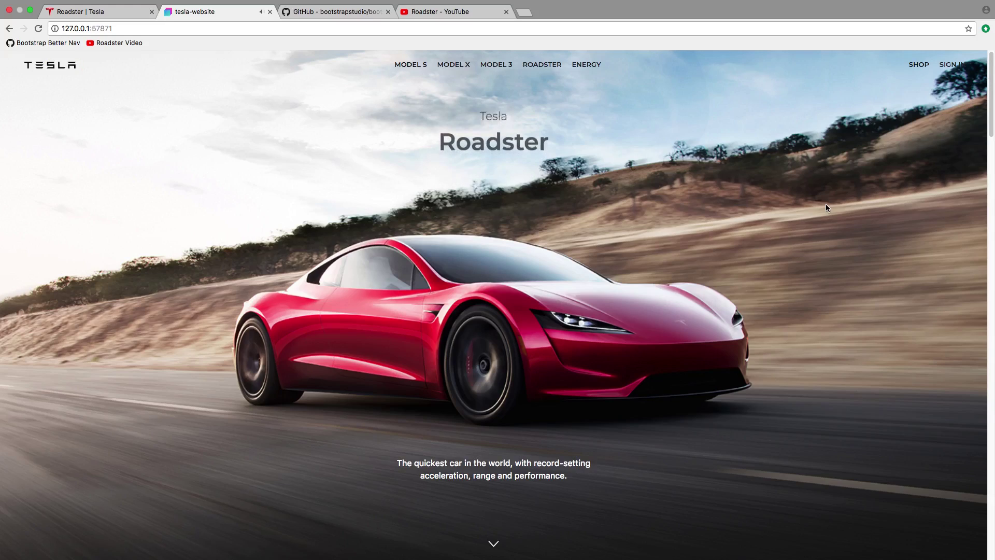
left_click_drag(990, 117, 949, 490)
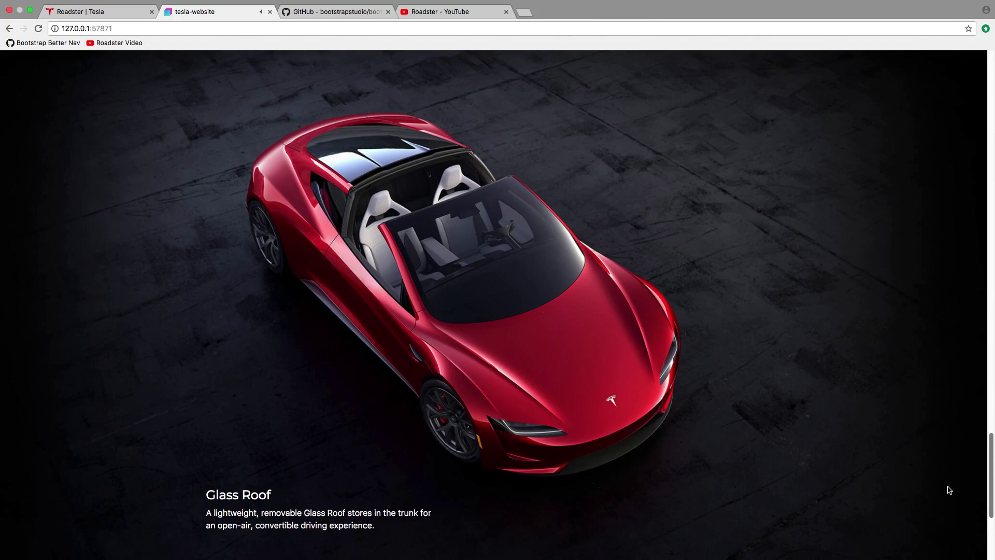